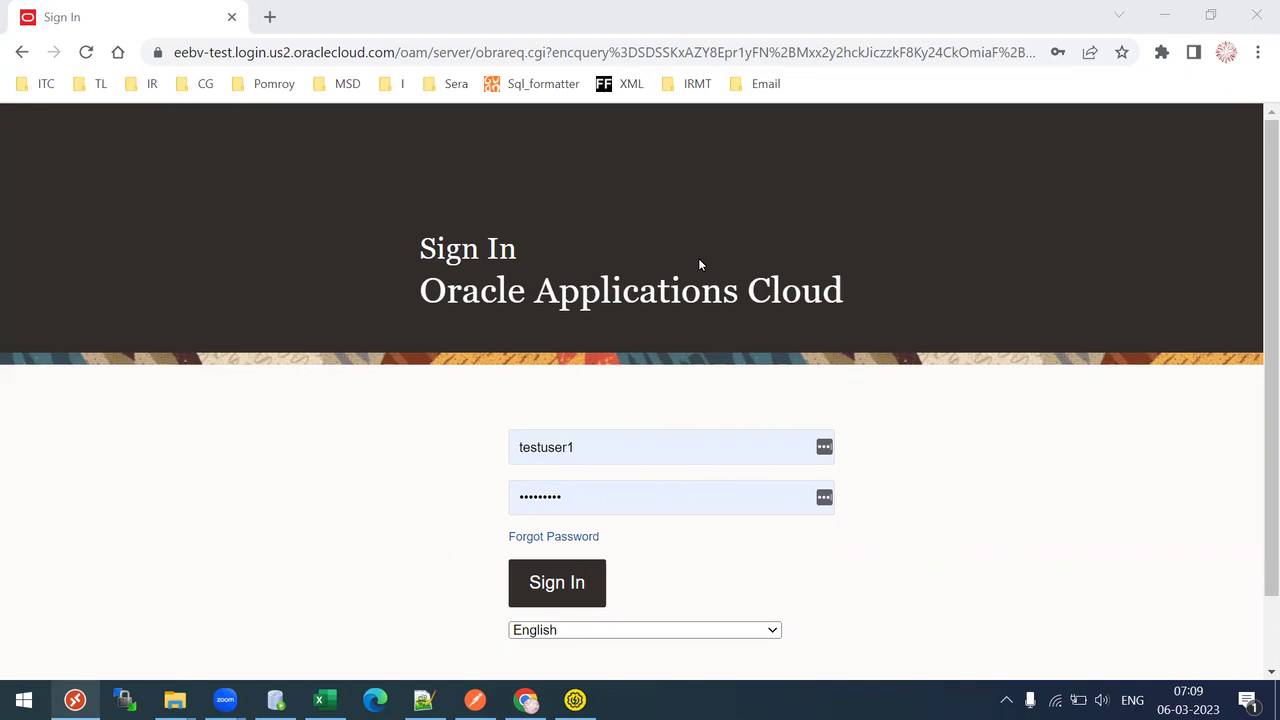
# Sign in with the prefilled credentials, go to the home page and add a new browser tab.
pyautogui.click(557, 582)
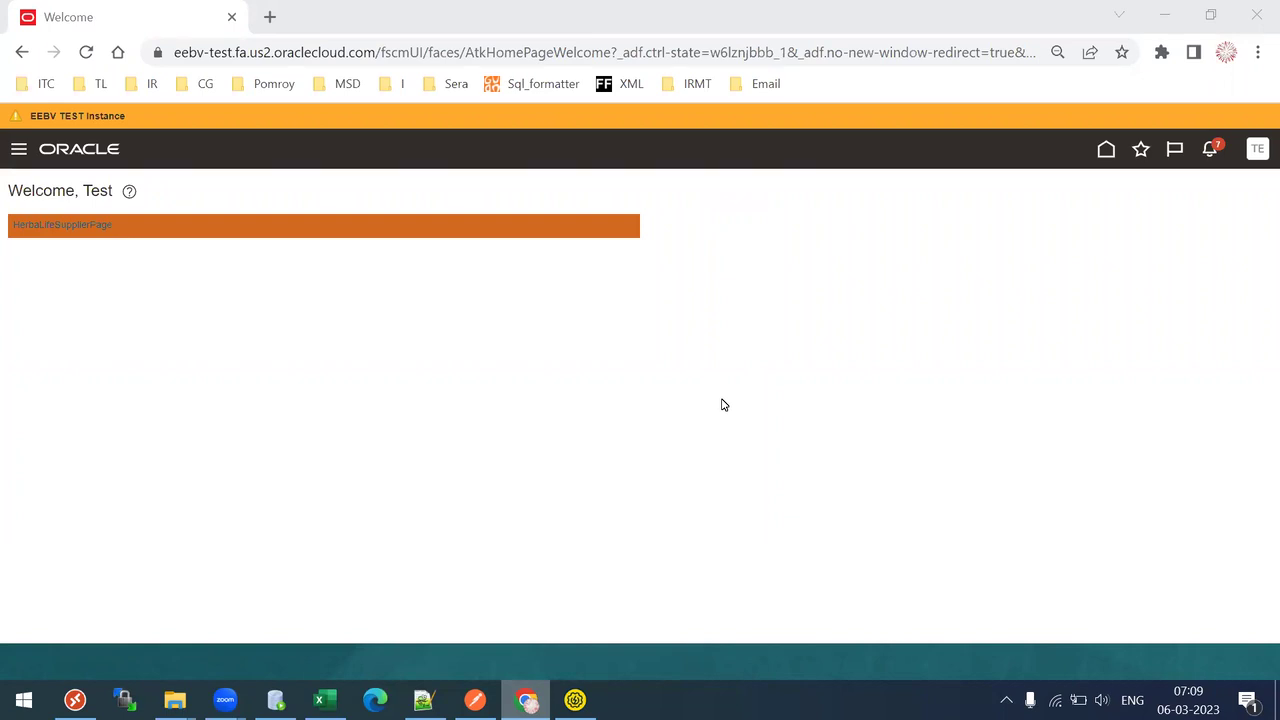
pyautogui.click(1106, 149)
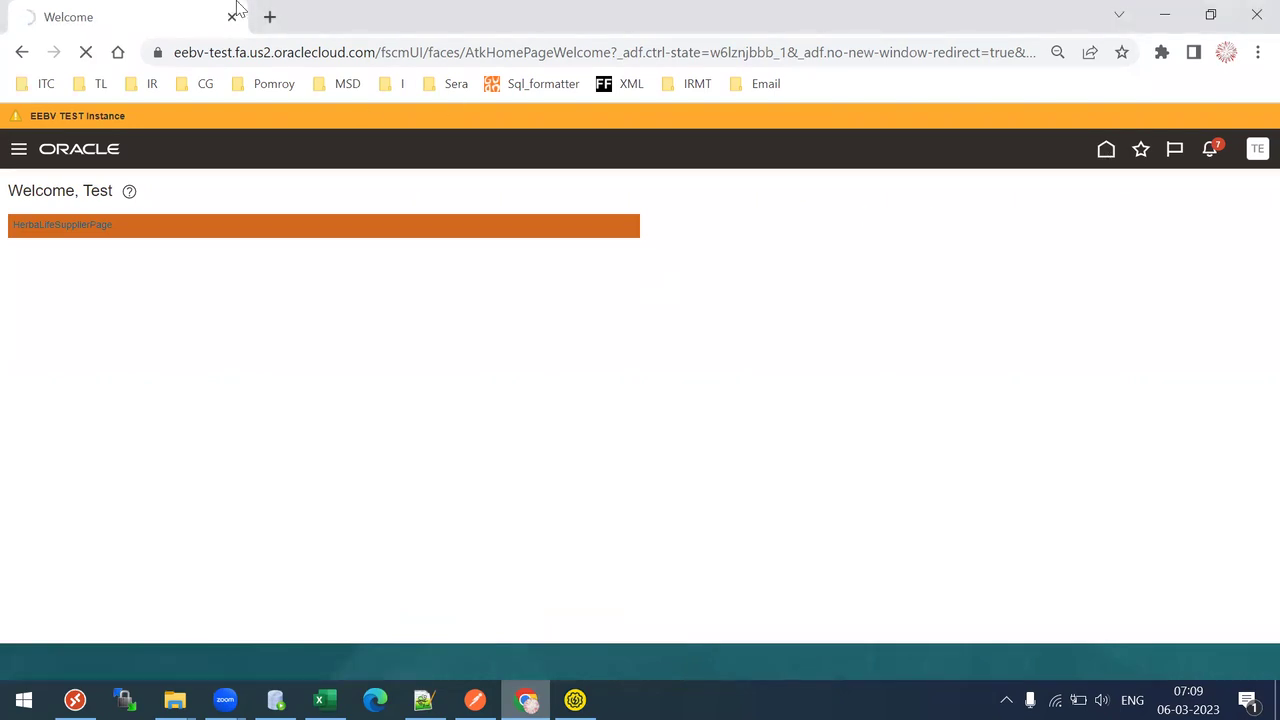
pyautogui.click(270, 16)
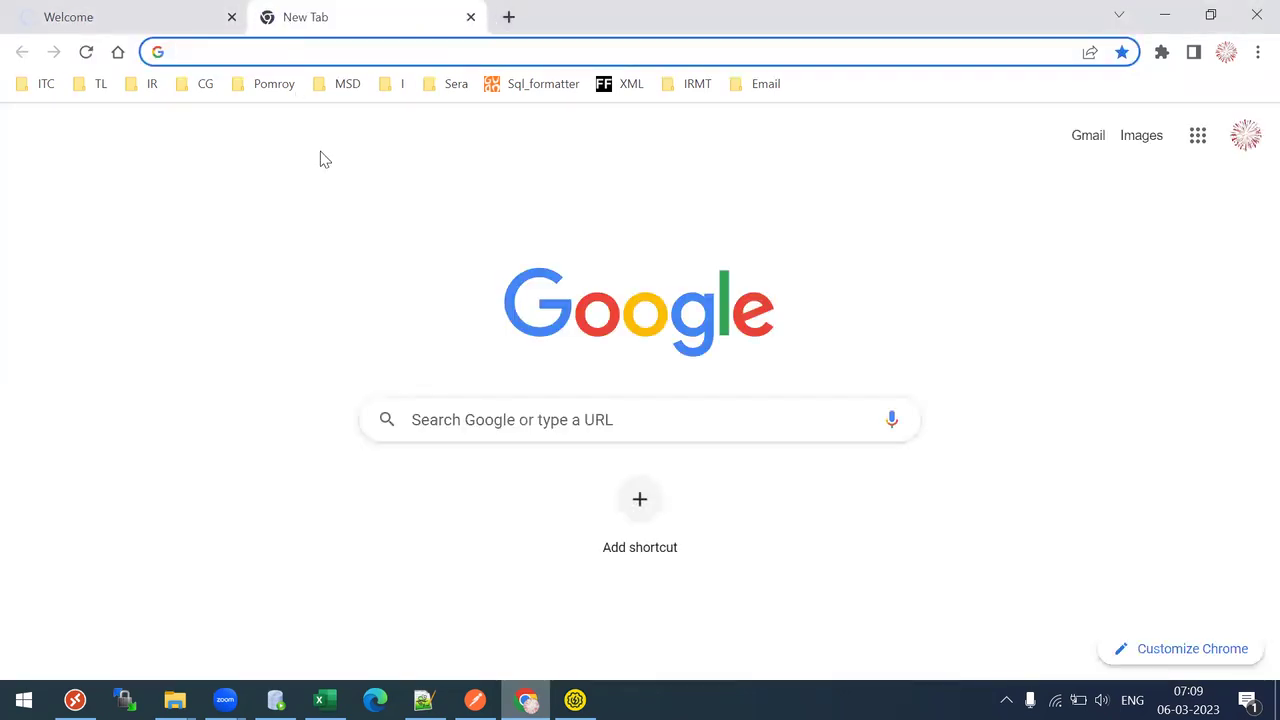
pyautogui.write('eebv')
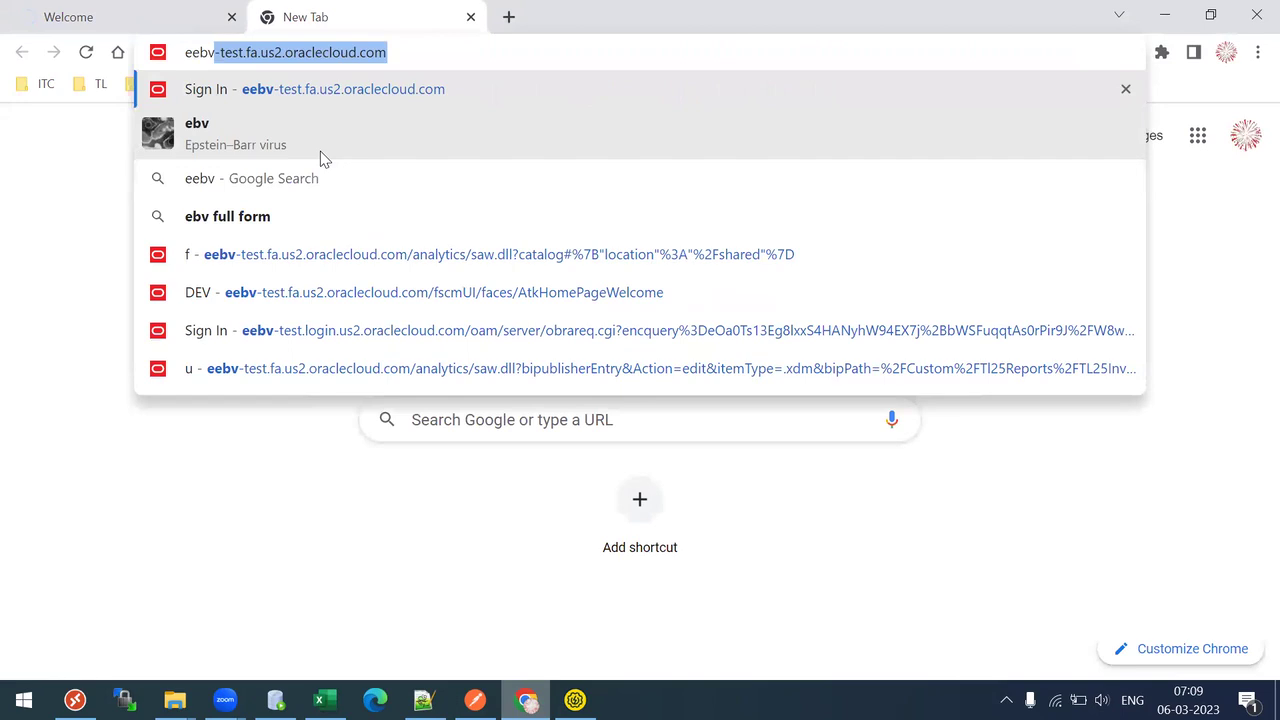
pyautogui.press('Down')
pyautogui.press('Down')
pyautogui.press('Down')
pyautogui.press('Down')
pyautogui.press('Down')
pyautogui.press('Down')
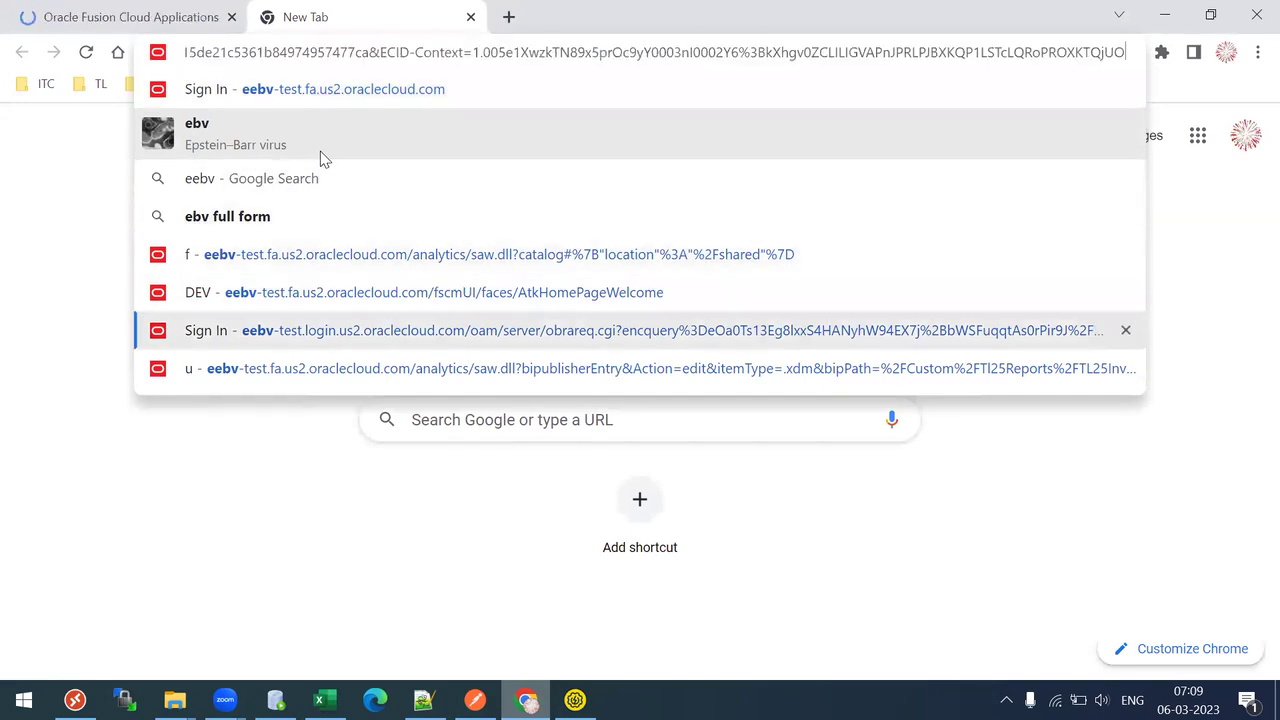
pyautogui.press('Return')
# Load the DEV_R bookmark from the CG bookmarks and go to Shared Folders in the analytics catalog.
pyautogui.click(190, 84)
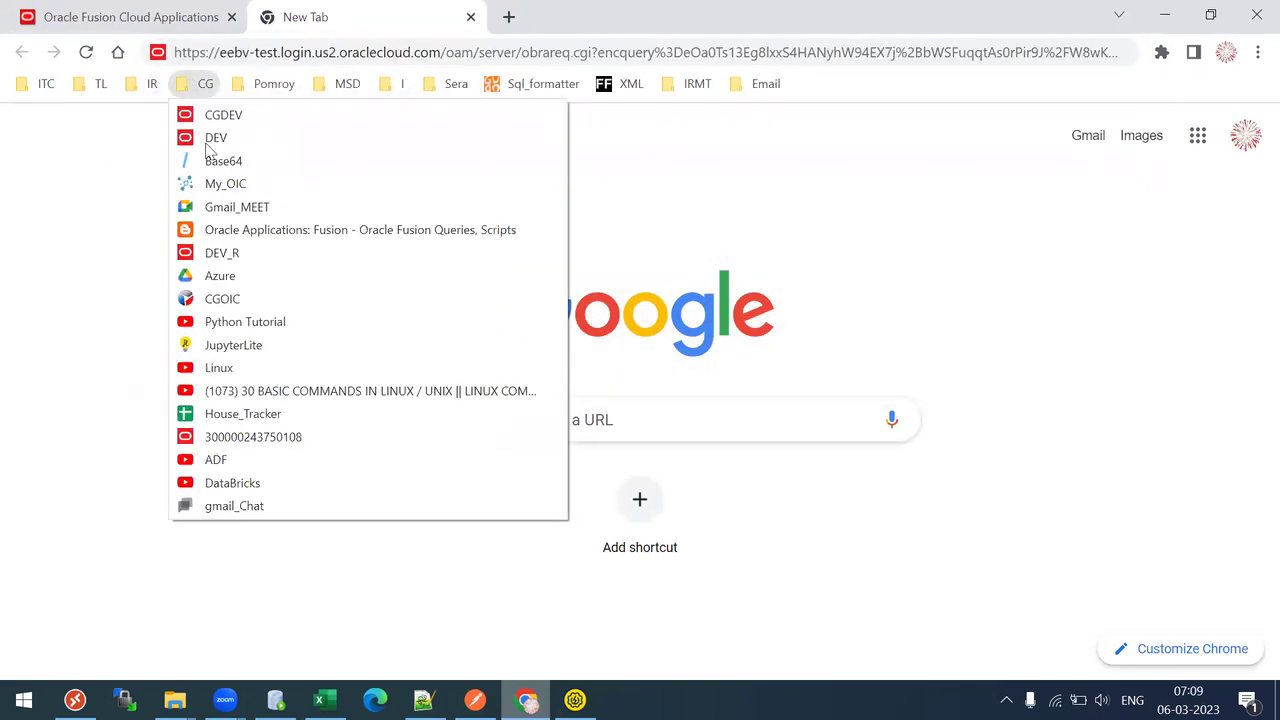
pyautogui.click(230, 251)
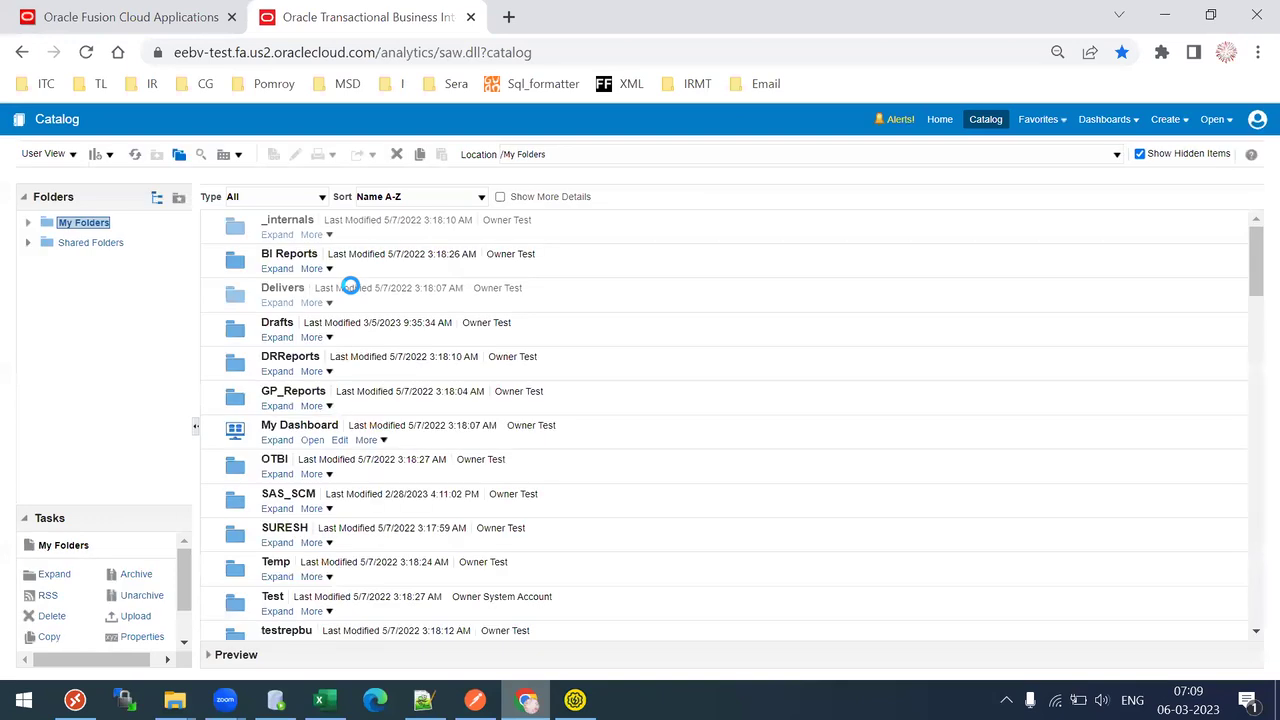
pyautogui.click(114, 248)
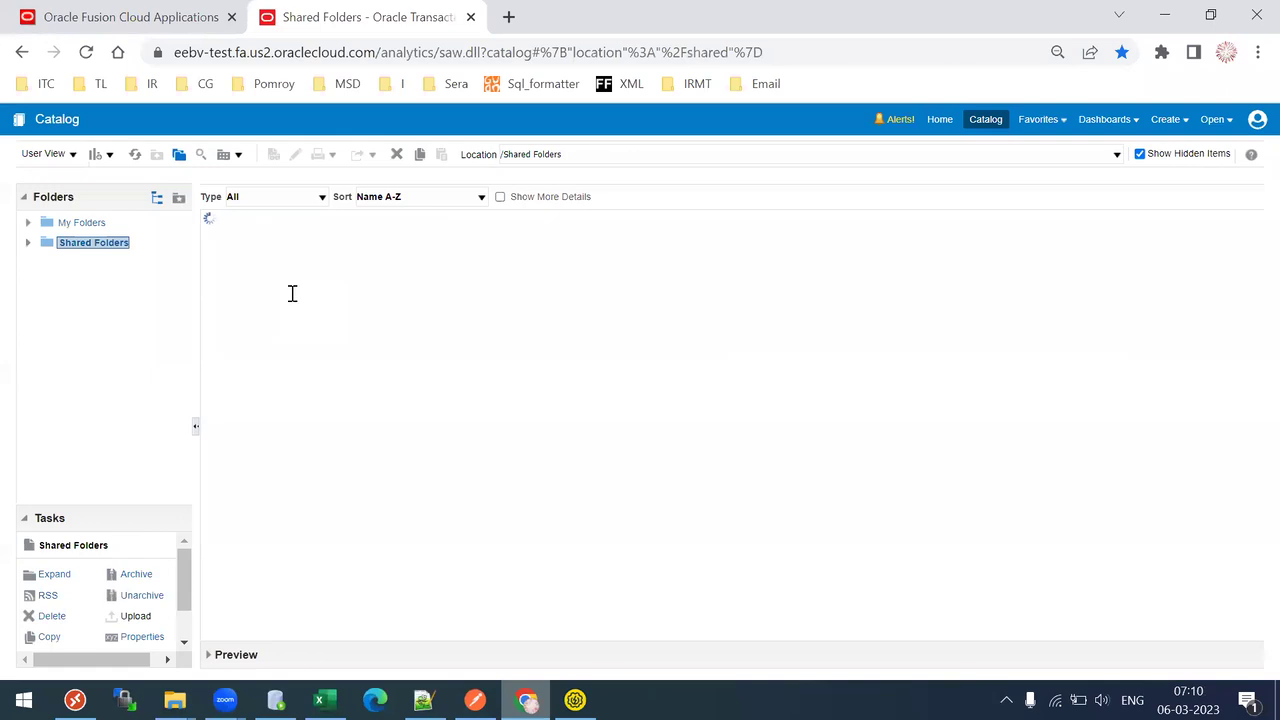
# Search the shared folders for "custom" and expand the Custom folder.
pyautogui.hotkey('ctrl', 'f')
pyautogui.write('custom')
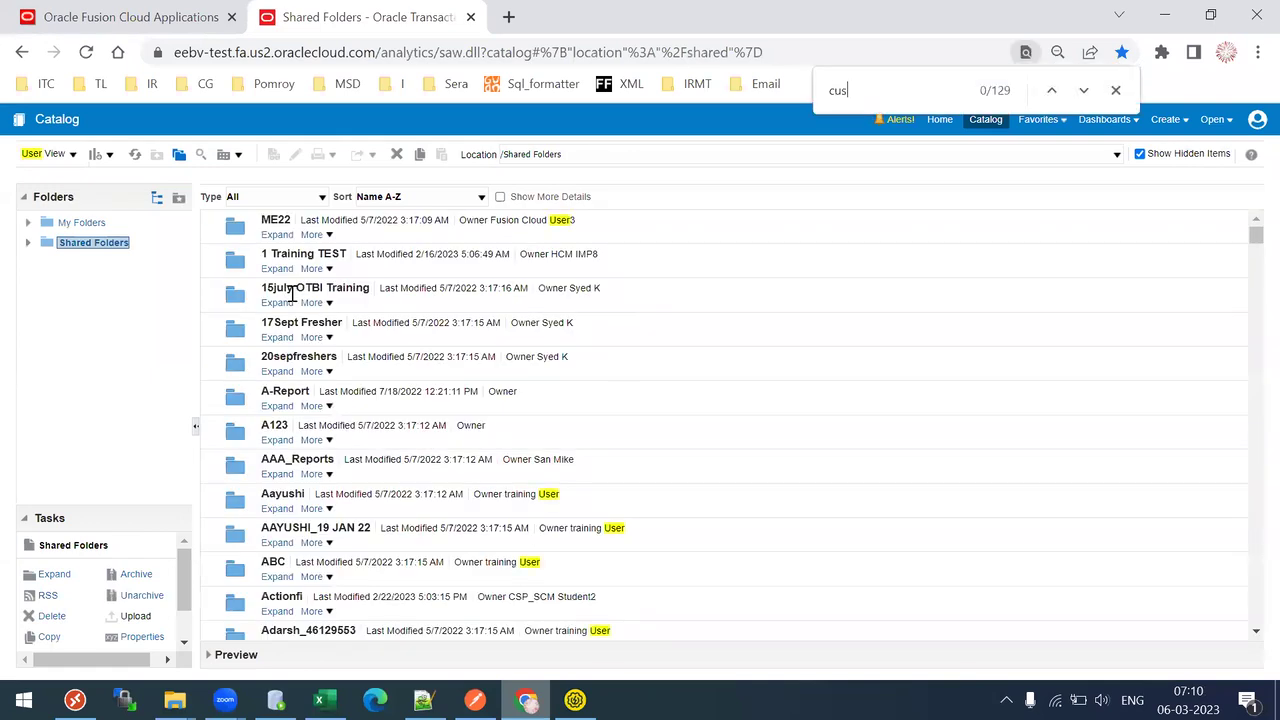
pyautogui.press('Return')
pyautogui.press('Return')
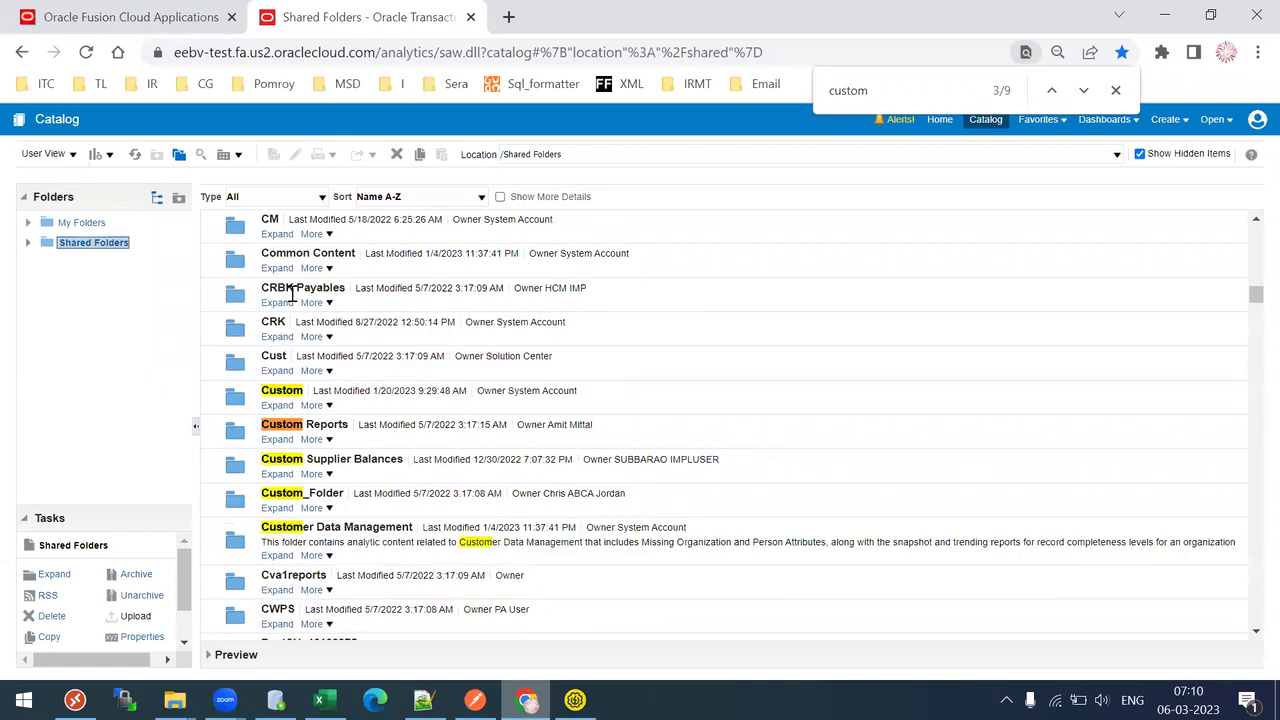
pyautogui.click(268, 405)
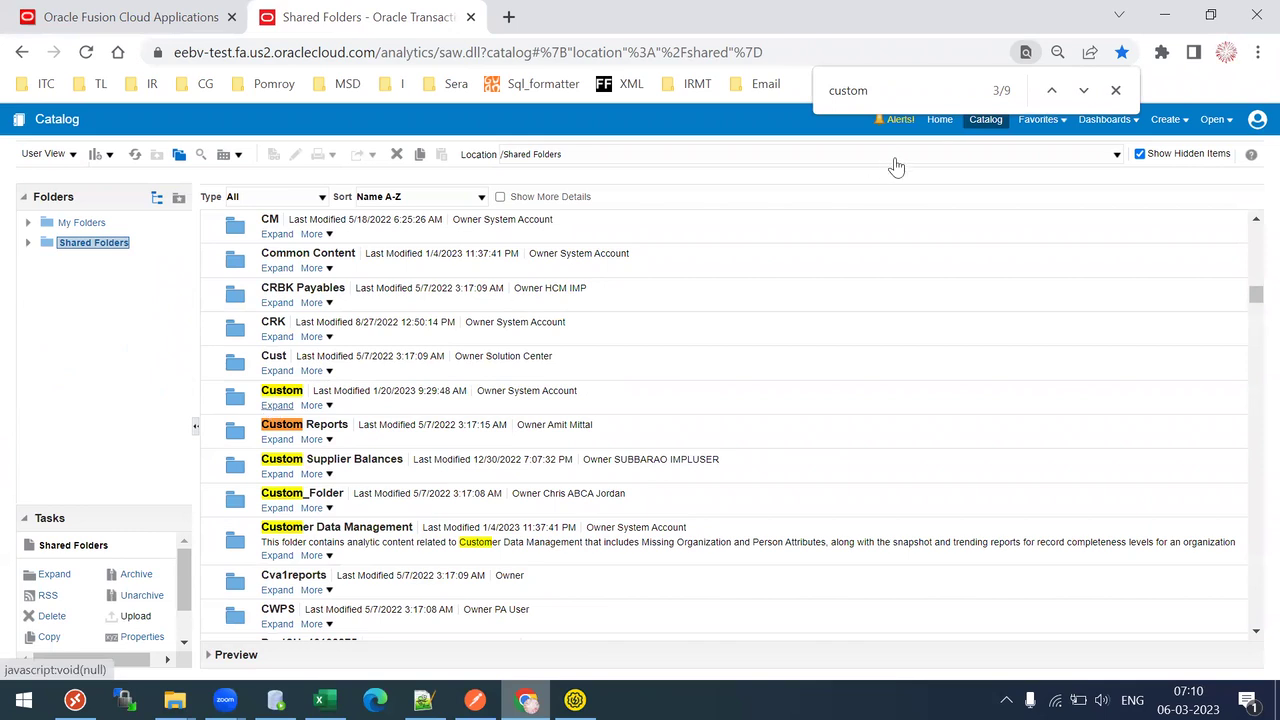
# Find the TL28Reports folder inside Custom and open its TL28SupplierReport for editing.
pyautogui.hotkey('ctrl', 'f')
pyautogui.write('Tl28')
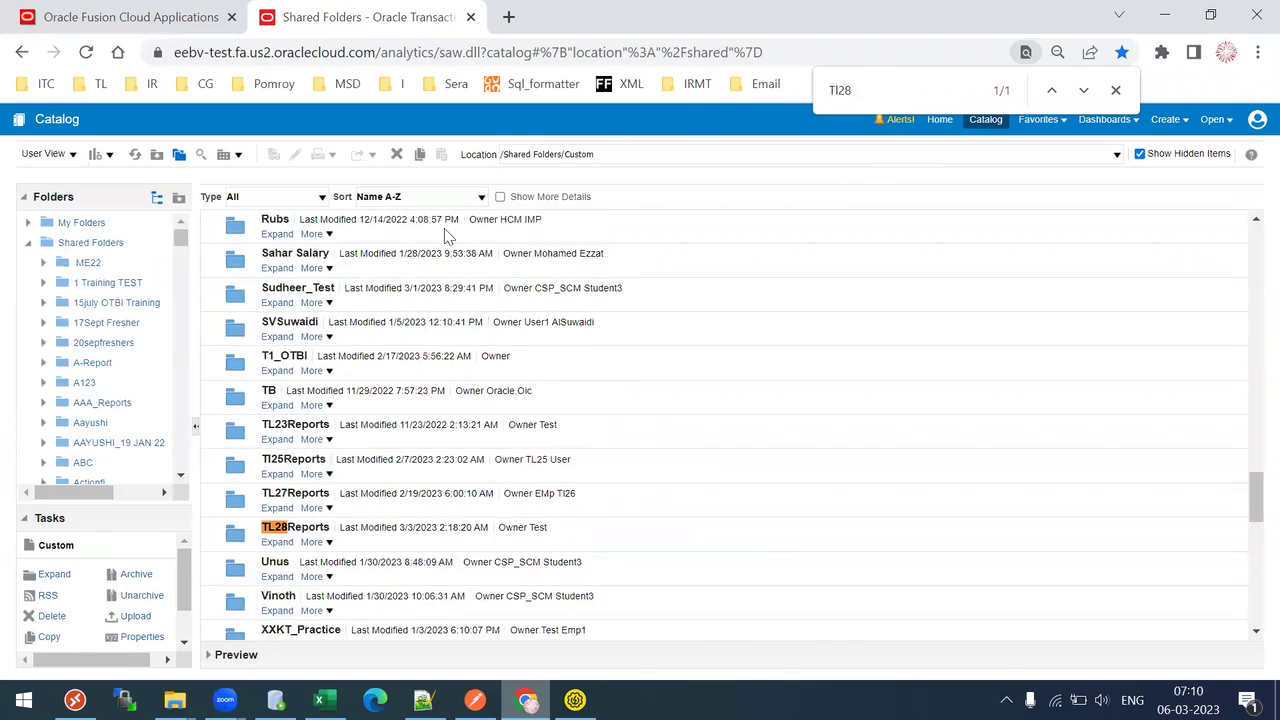
pyautogui.click(279, 542)
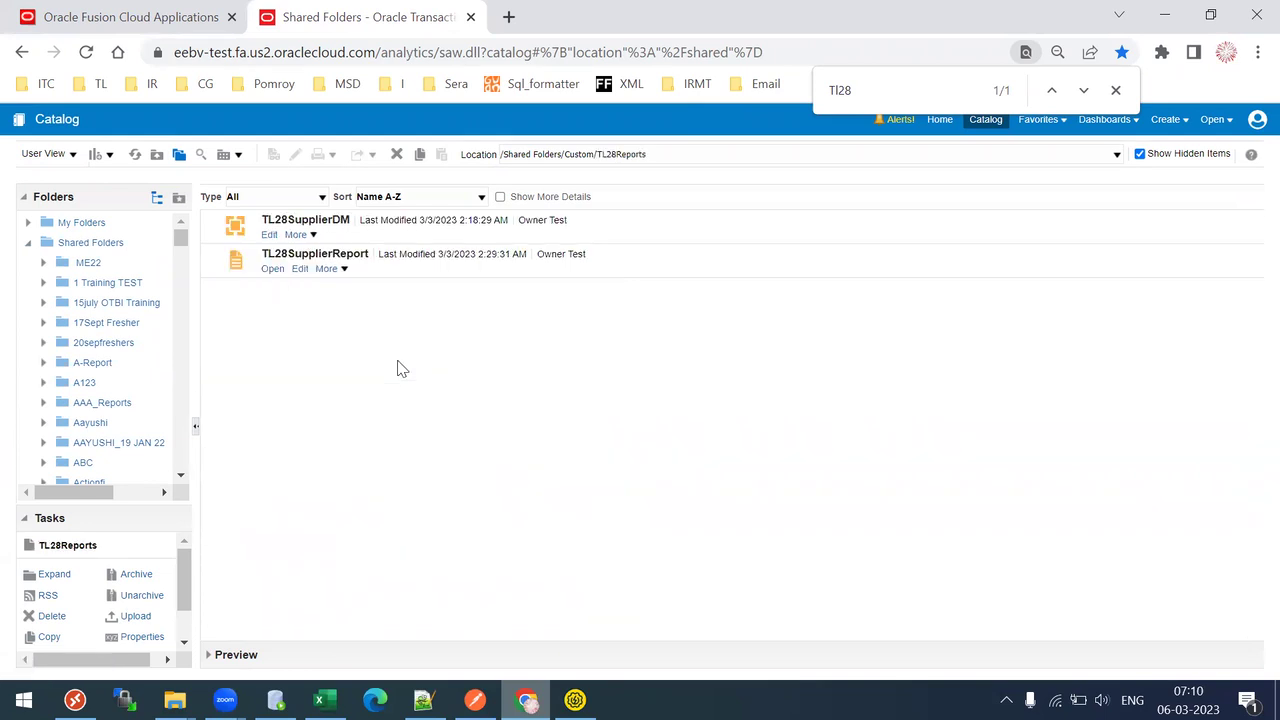
pyautogui.click(432, 254)
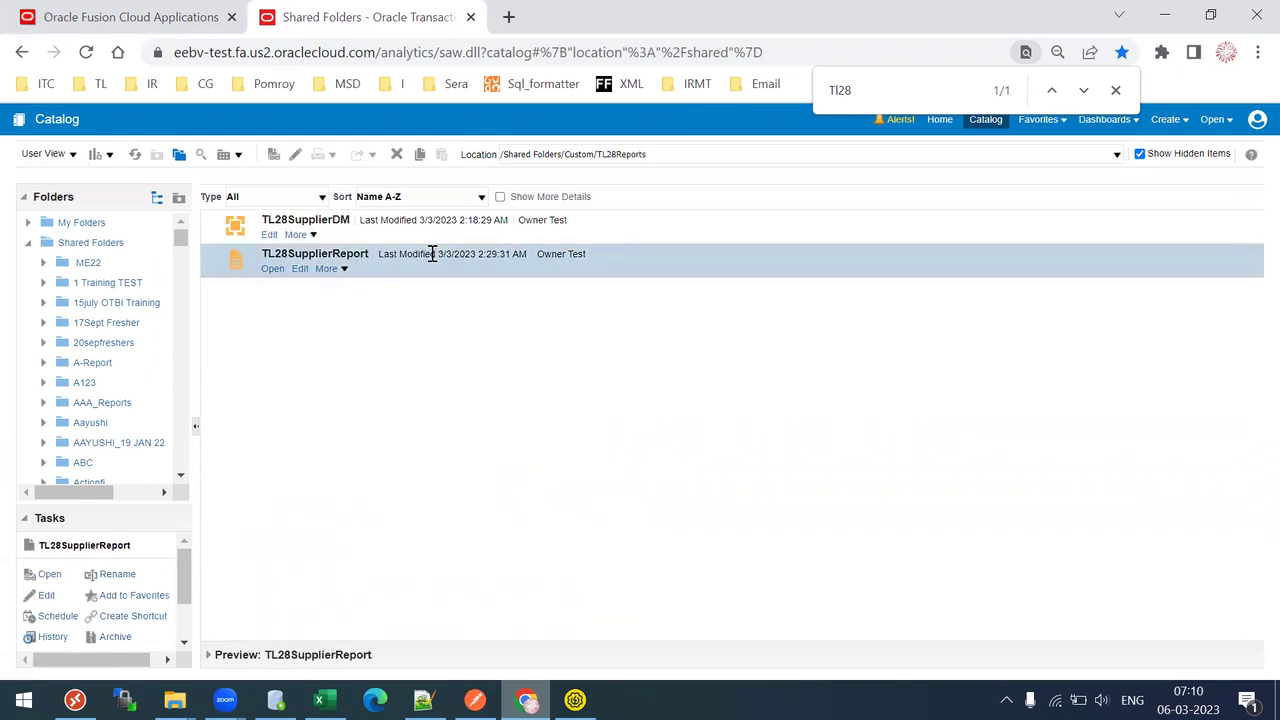
pyautogui.click(299, 269)
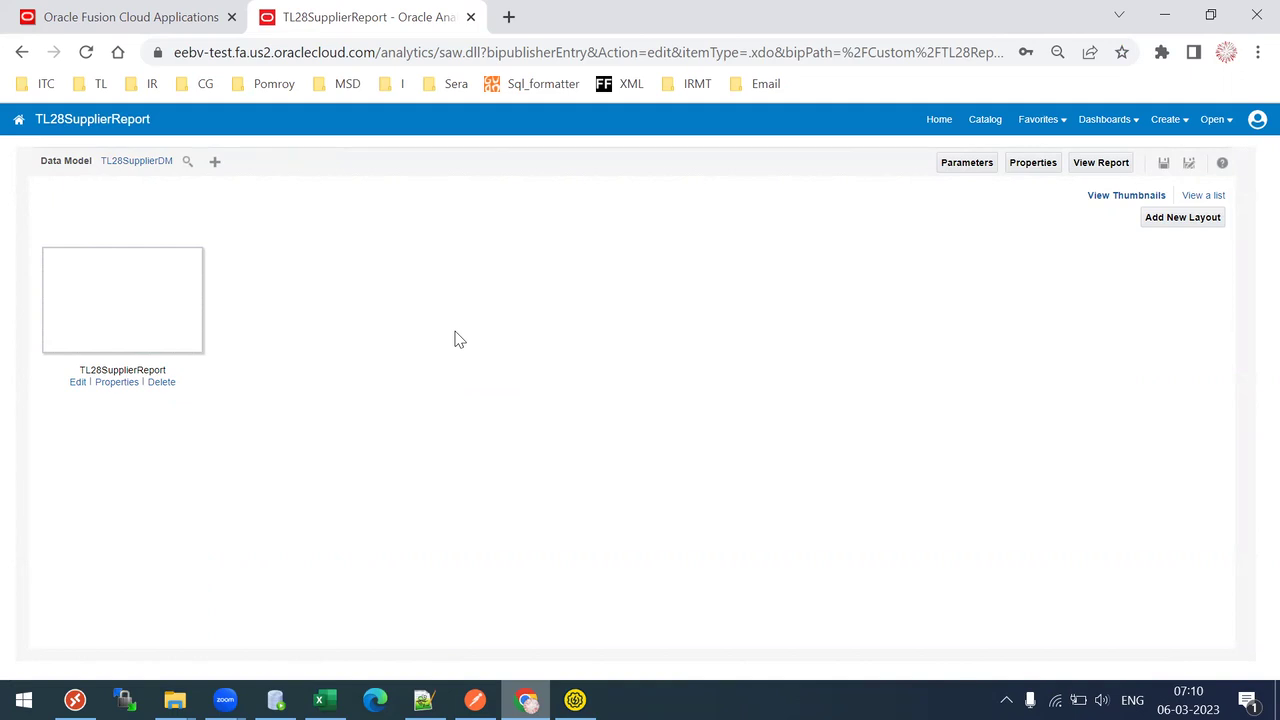
# Check the report's layouts in list view, and open the TL28SupplierReport layout for editing with its components listed.
pyautogui.click(1208, 197)
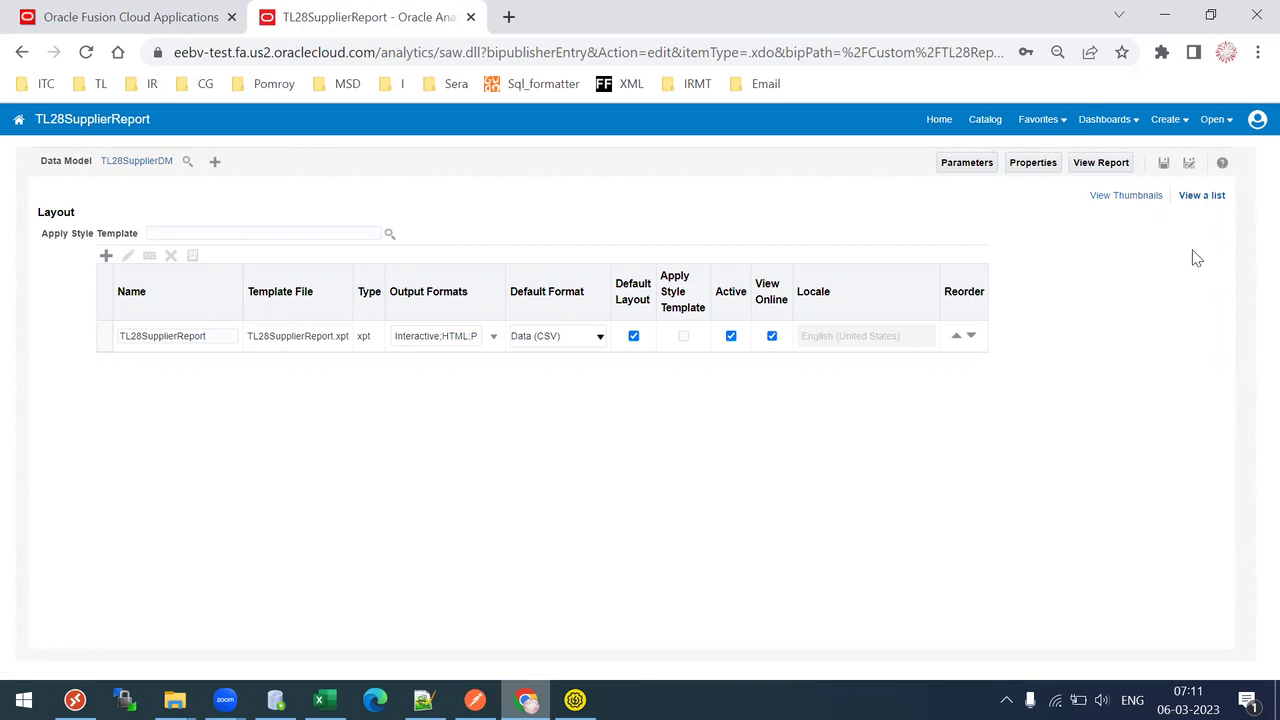
pyautogui.click(1117, 199)
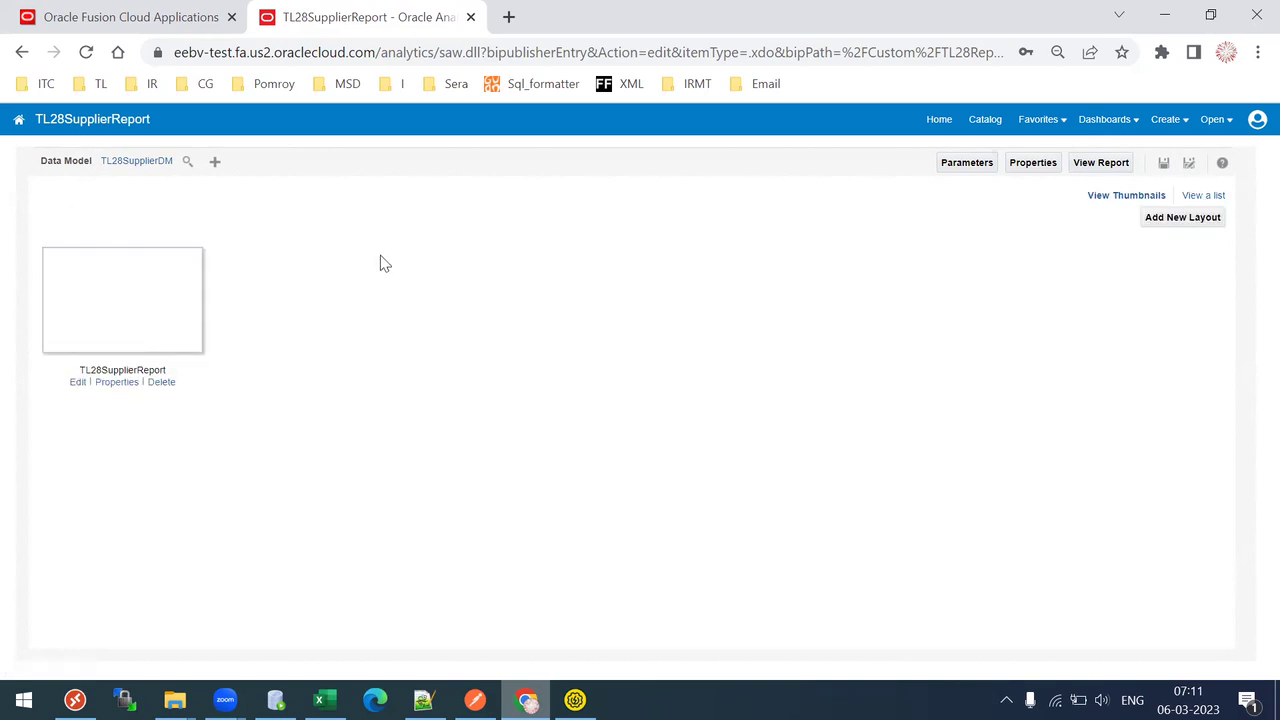
pyautogui.click(72, 392)
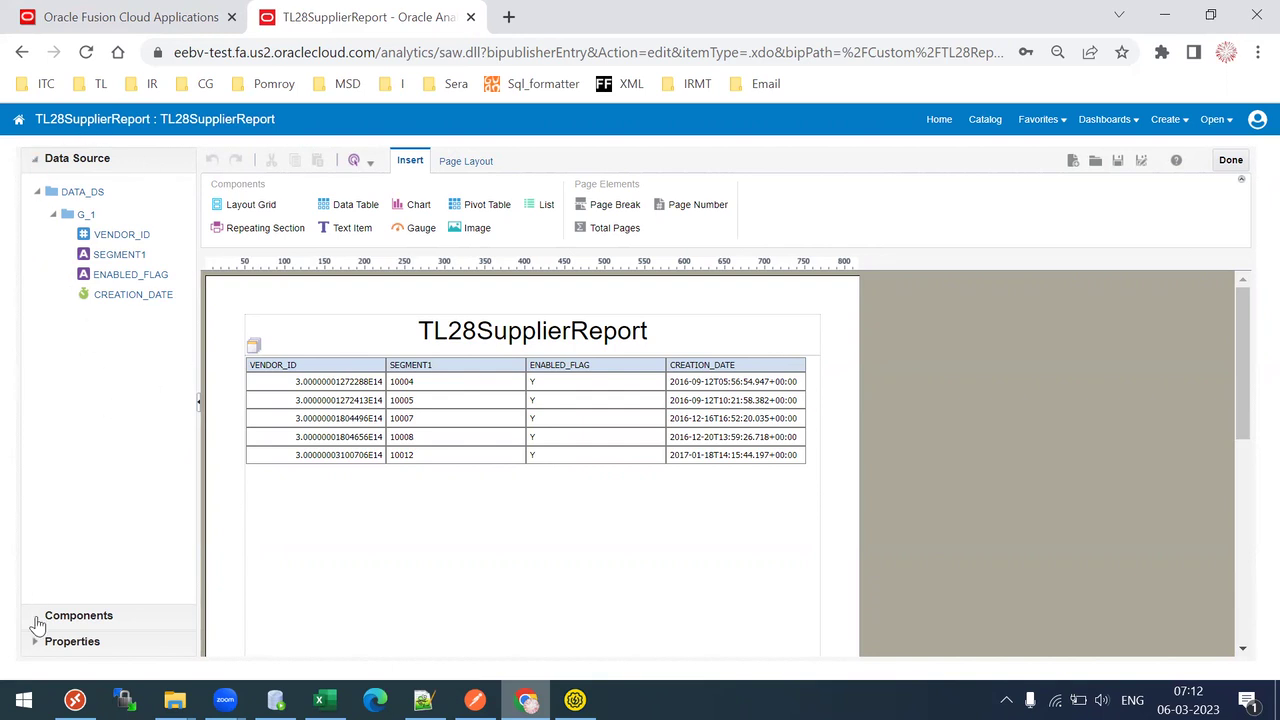
pyautogui.click(37, 622)
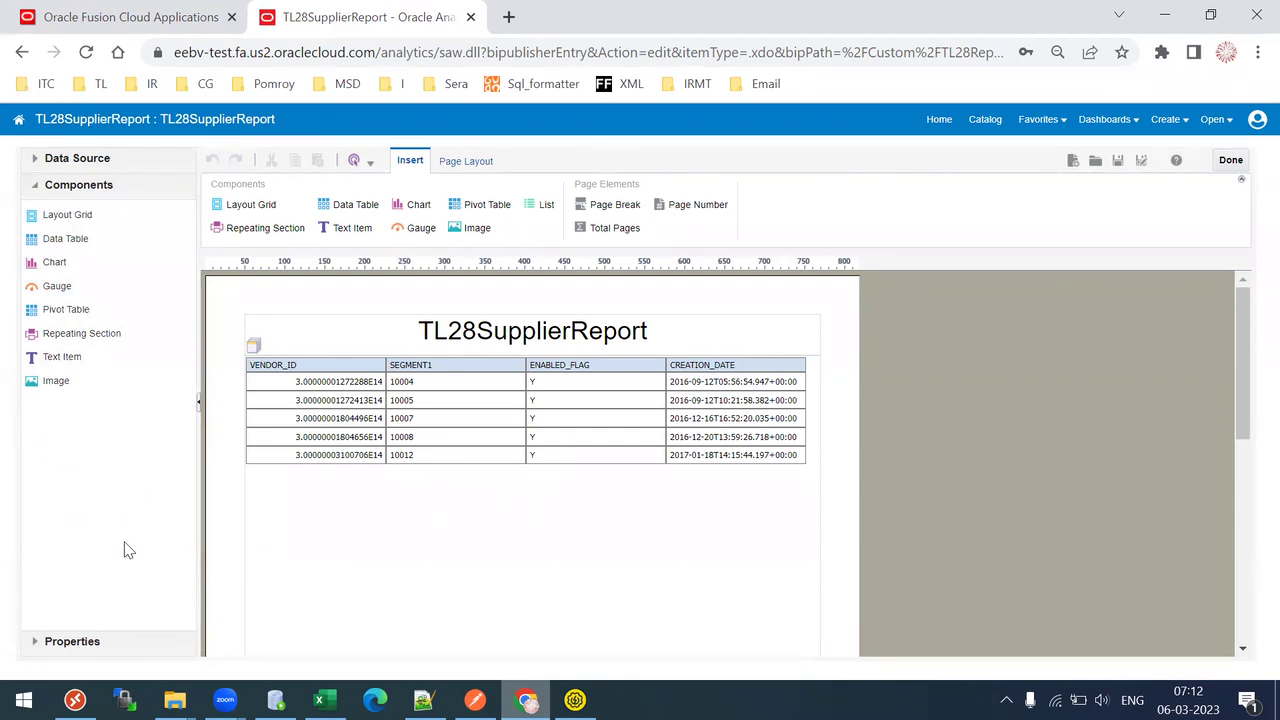
# Set the Label property of the VENDOR_ID column header to Supplier Id.
pyautogui.click(38, 646)
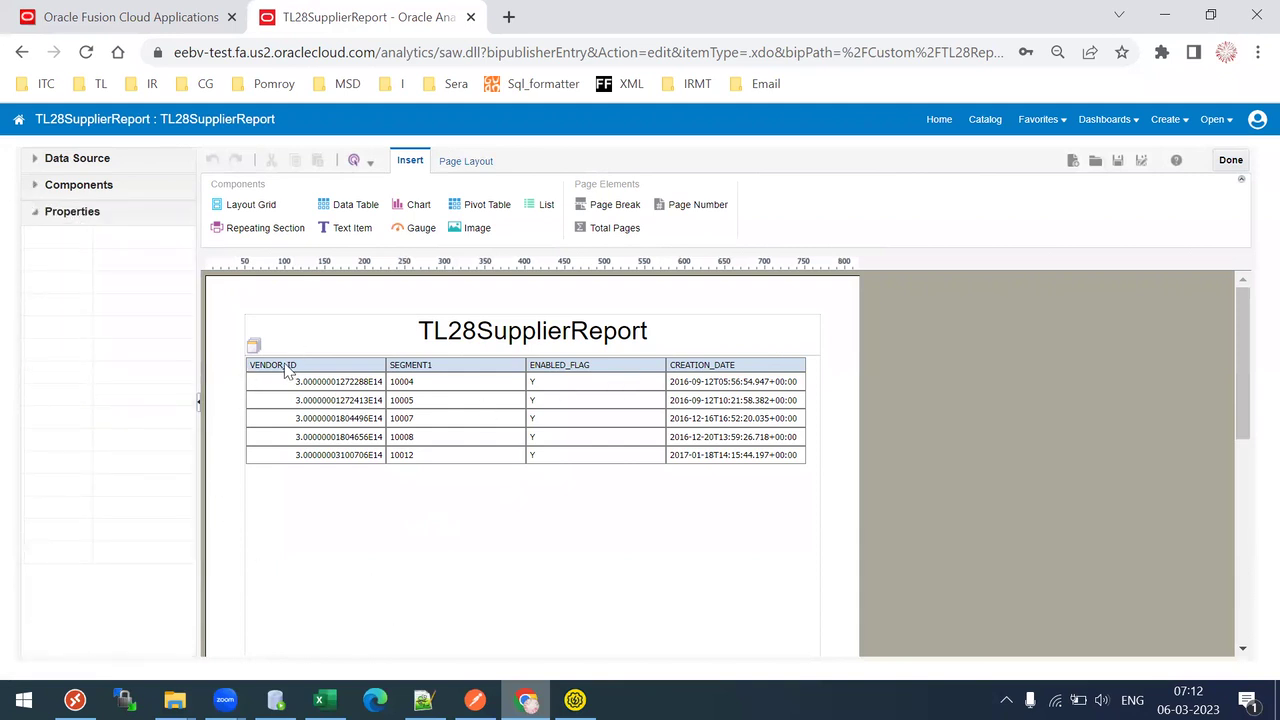
pyautogui.click(34, 213)
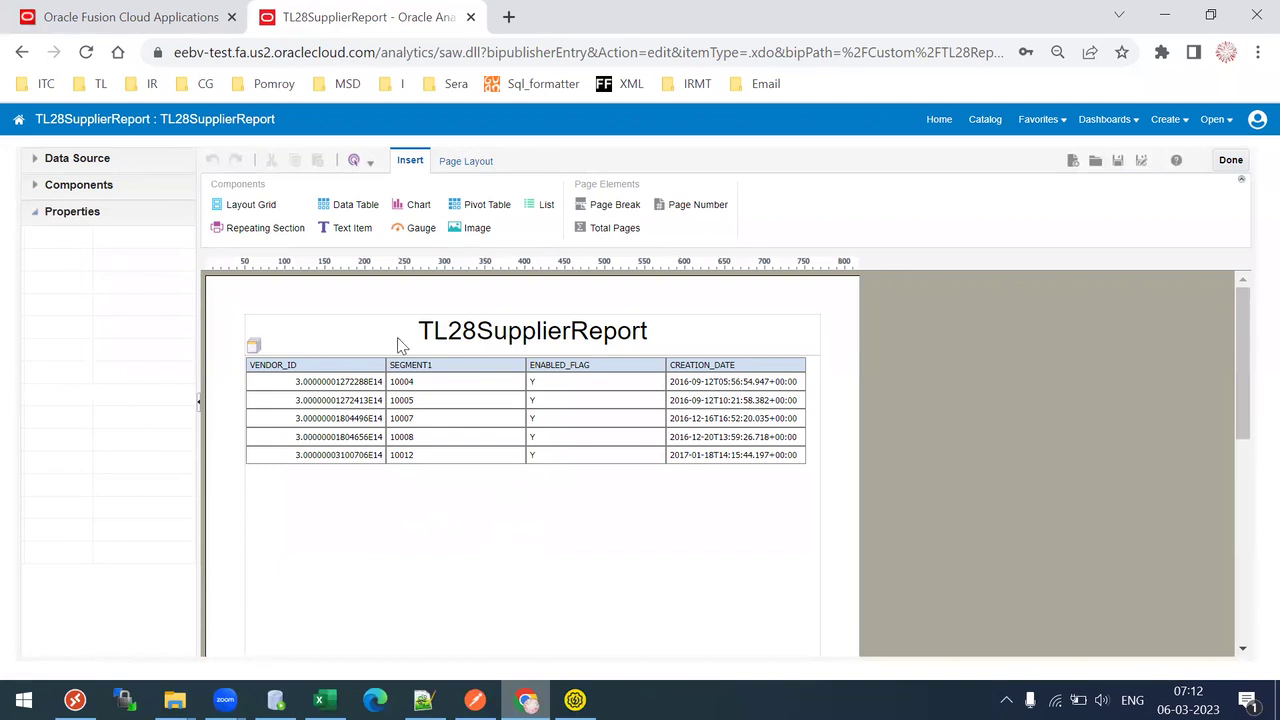
pyautogui.click(334, 371)
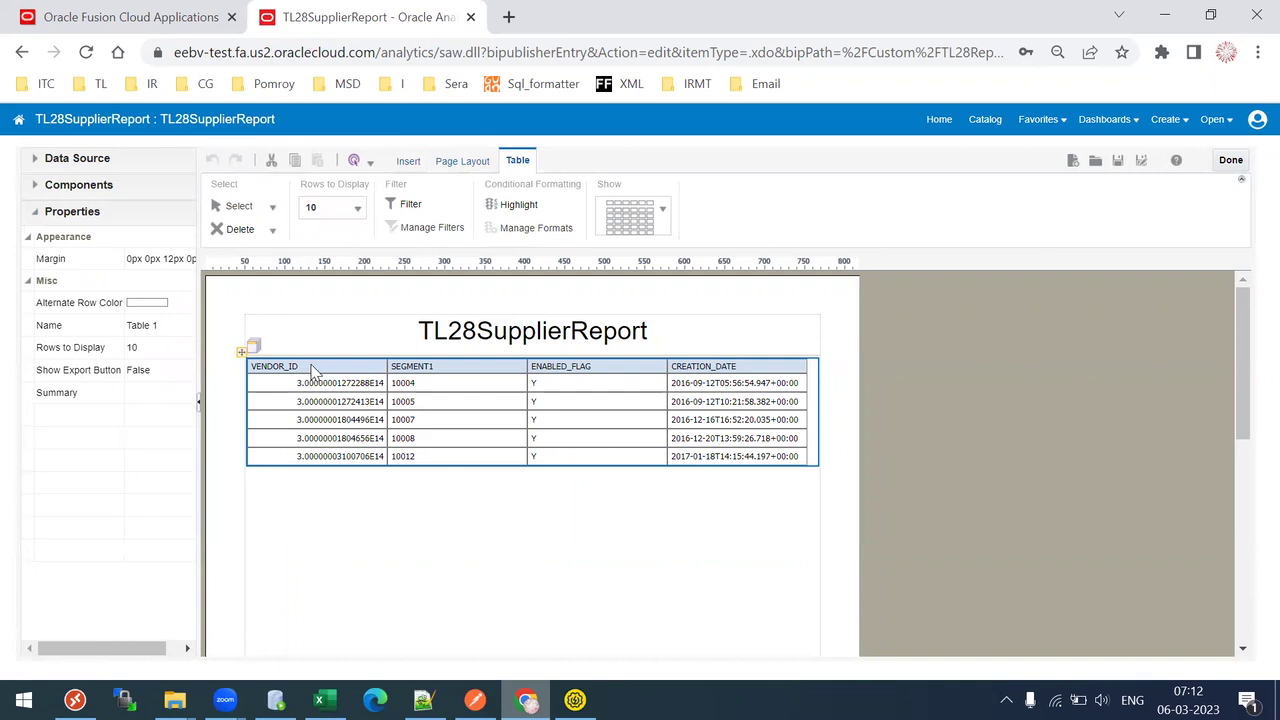
pyautogui.click(312, 366)
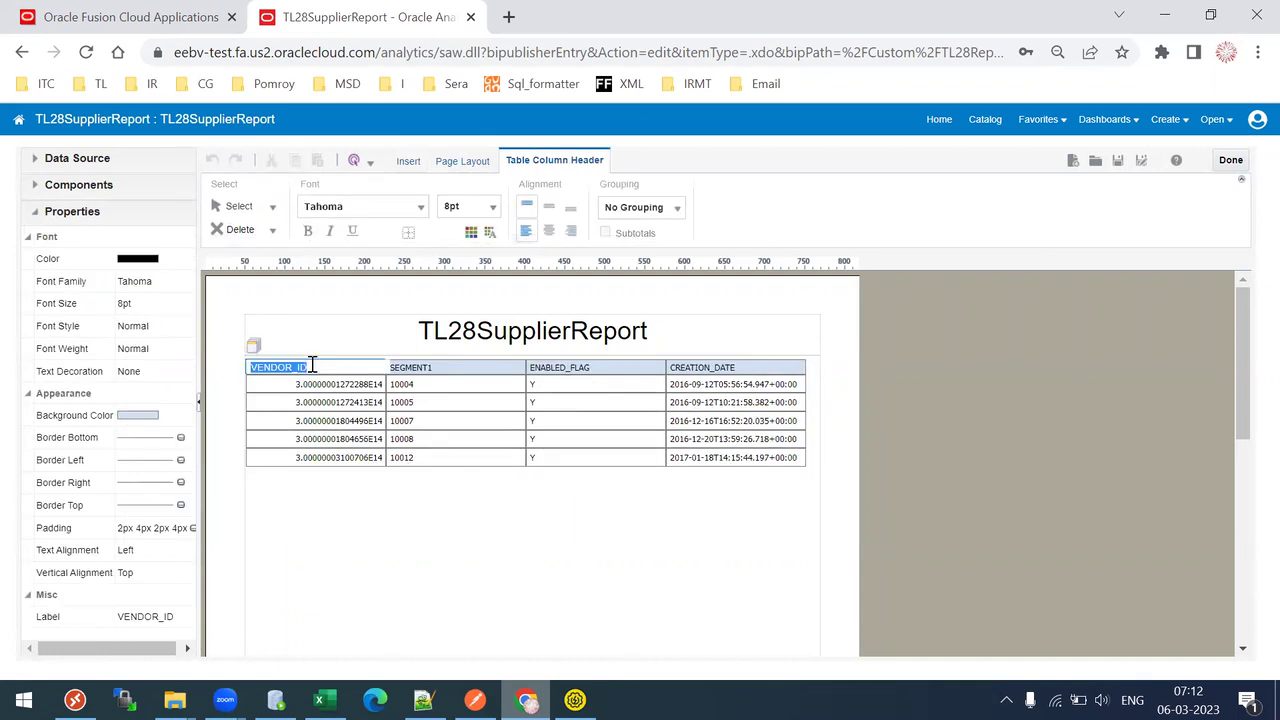
pyautogui.click(150, 620)
pyautogui.write('Suppl')
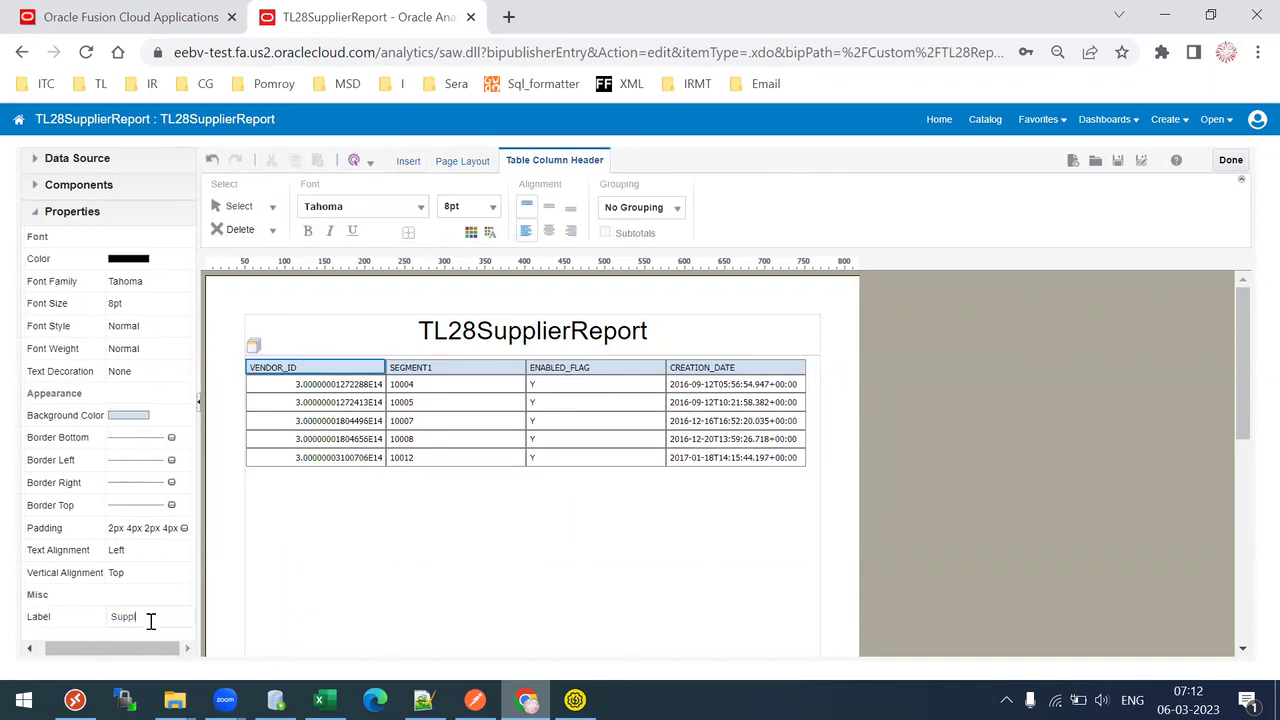
pyautogui.write('ier Id')
pyautogui.press('Tab')
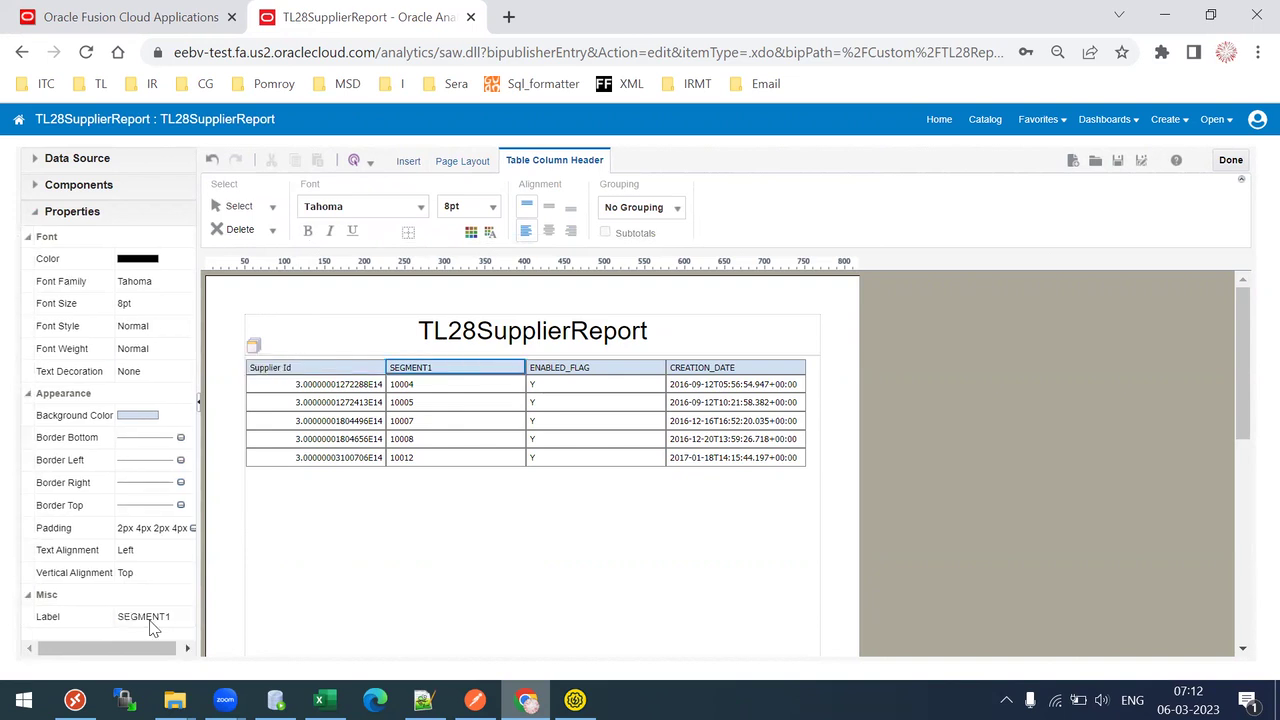
pyautogui.click(308, 369)
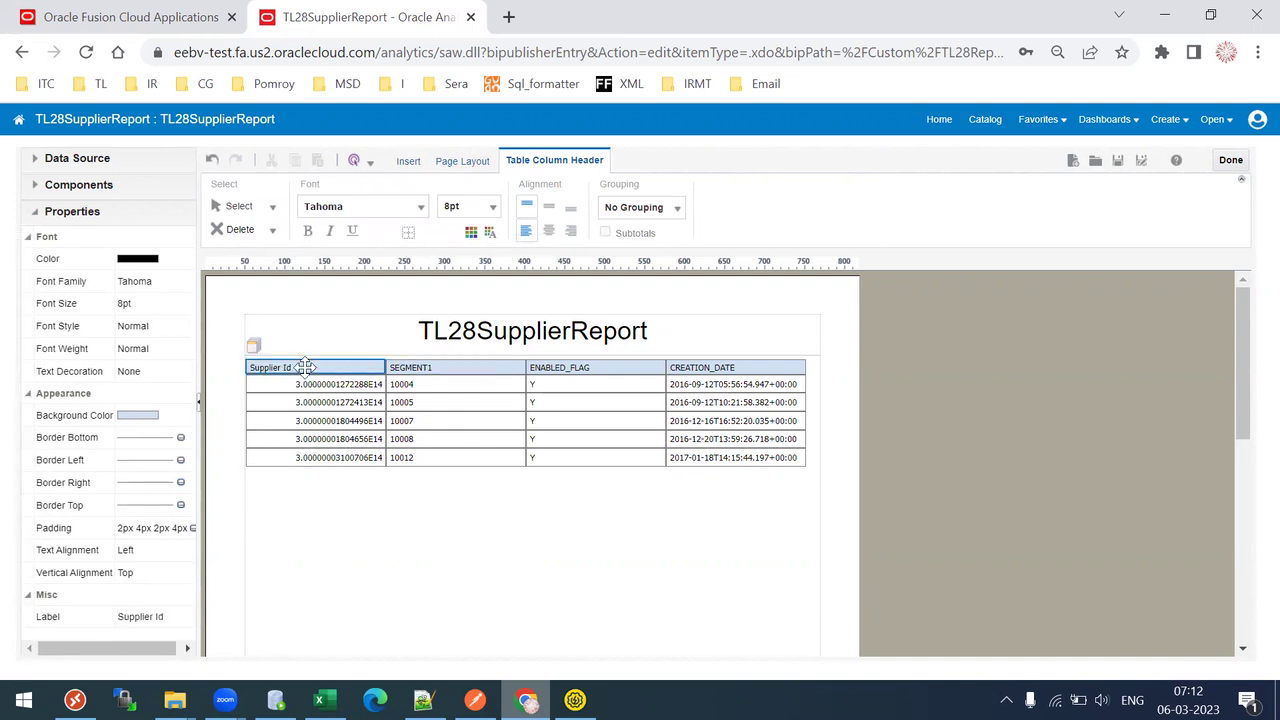
# Rename the SEGMENT1 column header in the table to Supplier Number.
pyautogui.click(433, 359)
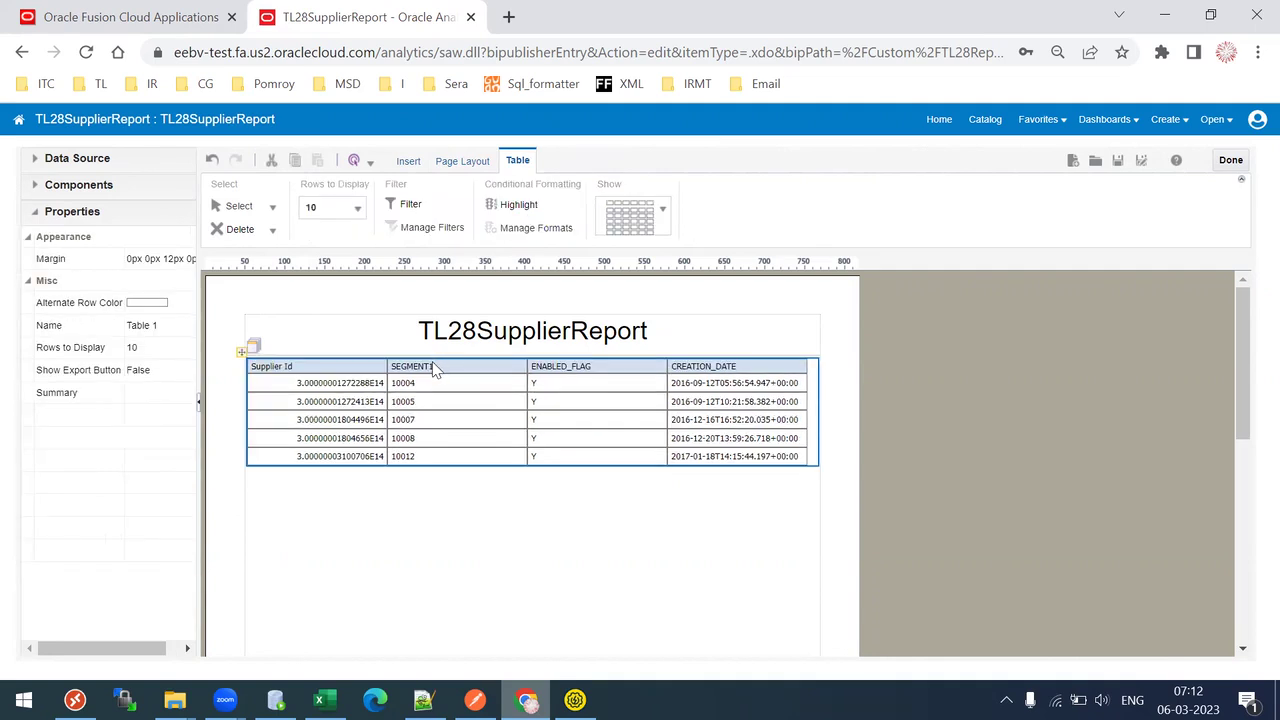
pyautogui.doubleClick(434, 364)
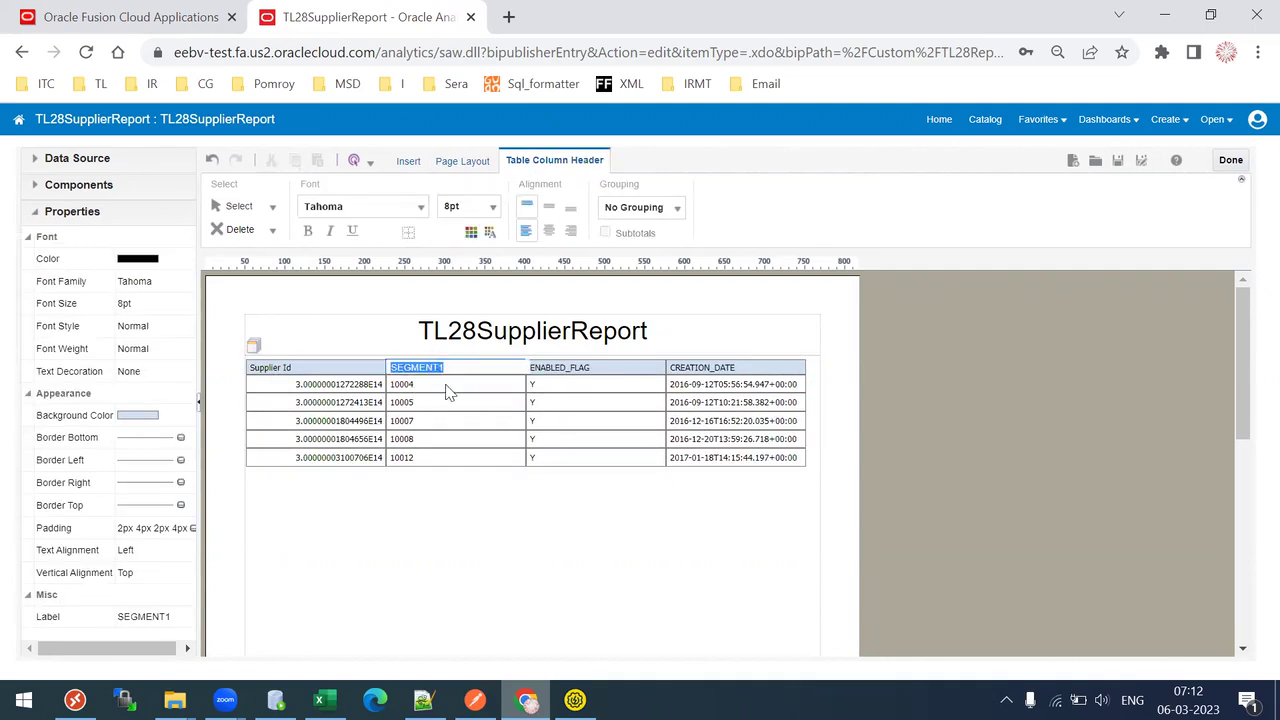
pyautogui.write('SUpp')
pyautogui.press('BackSpace')
pyautogui.press('Tab')
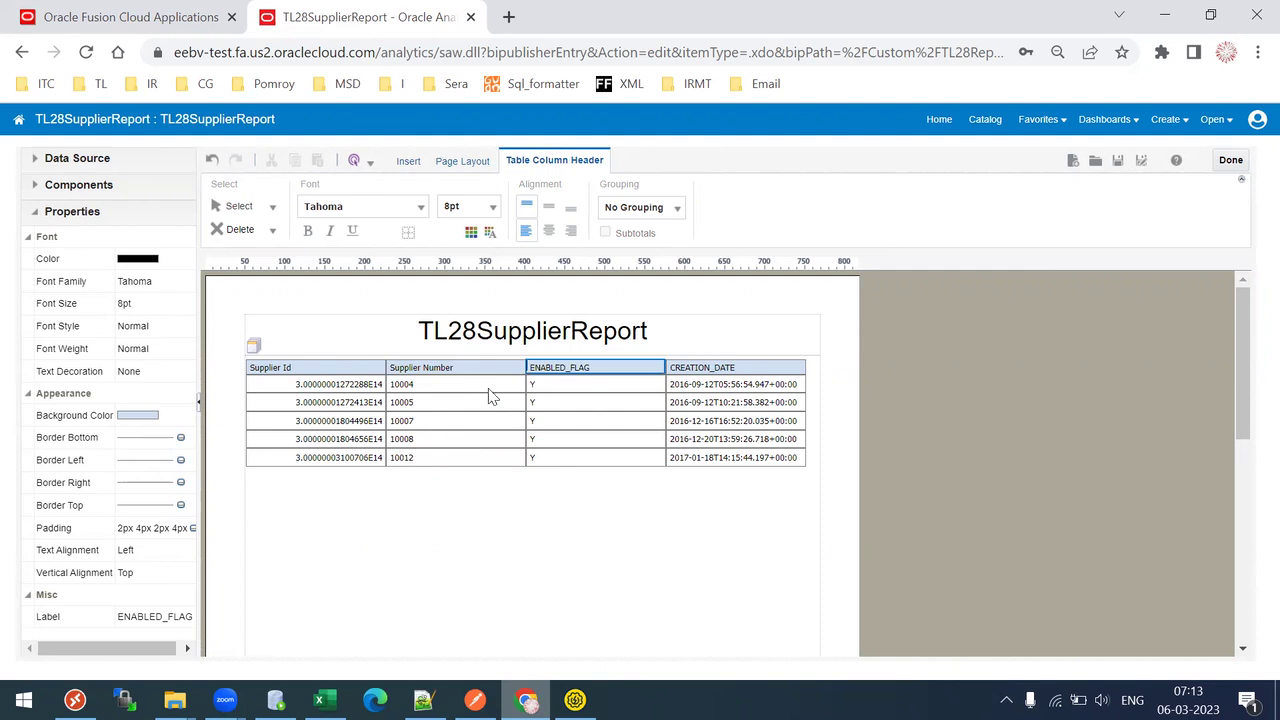
# Add a page header to the layout between the report title and the supplier table.
pyautogui.click(352, 350)
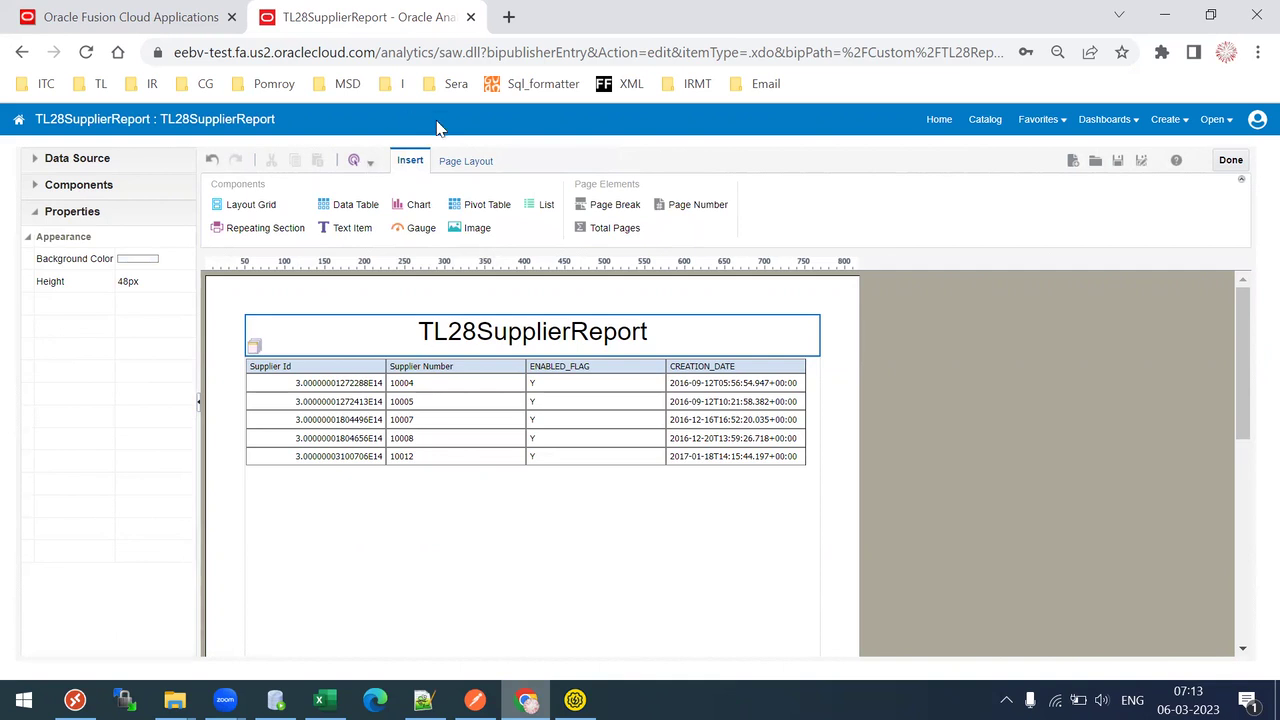
pyautogui.click(368, 333)
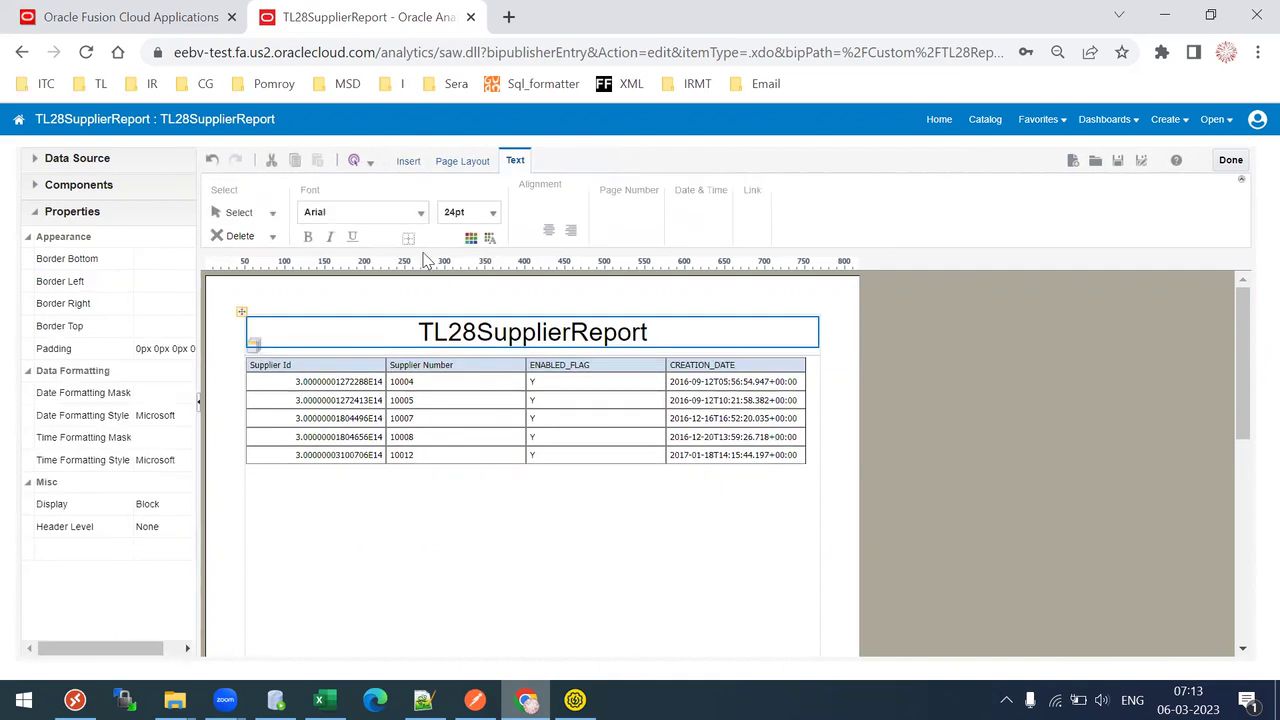
pyautogui.click(448, 163)
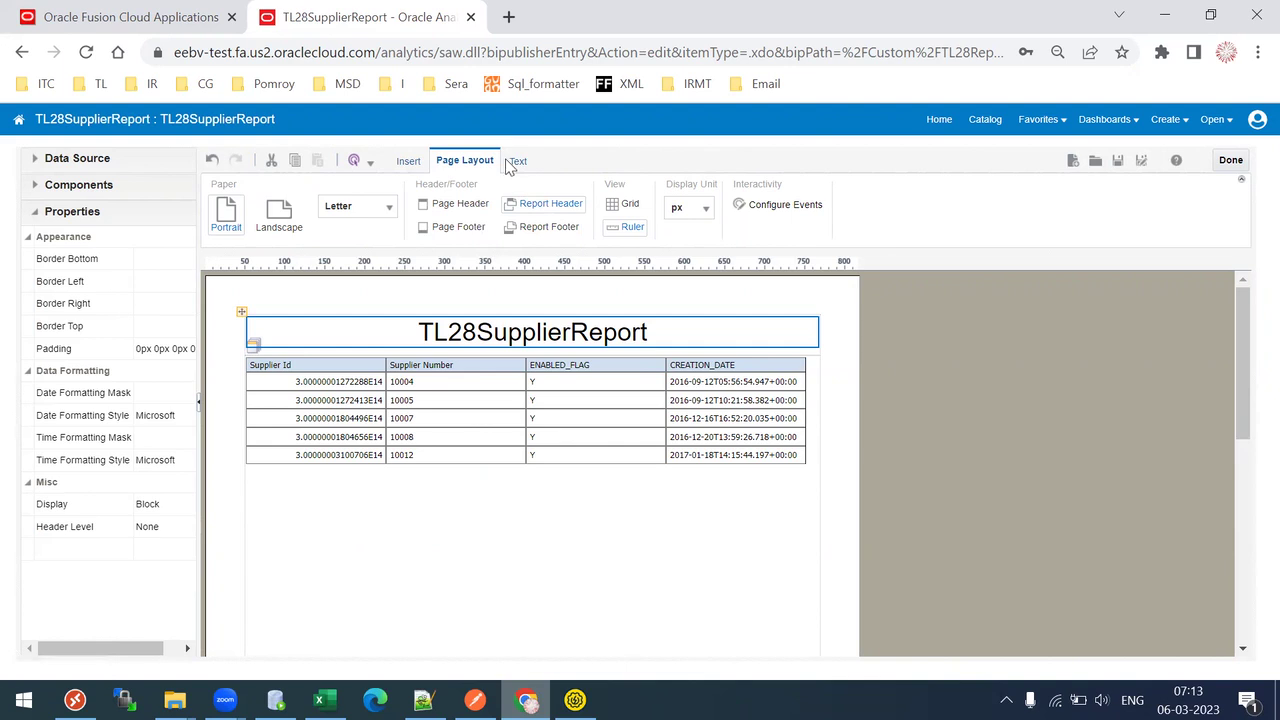
pyautogui.click(410, 162)
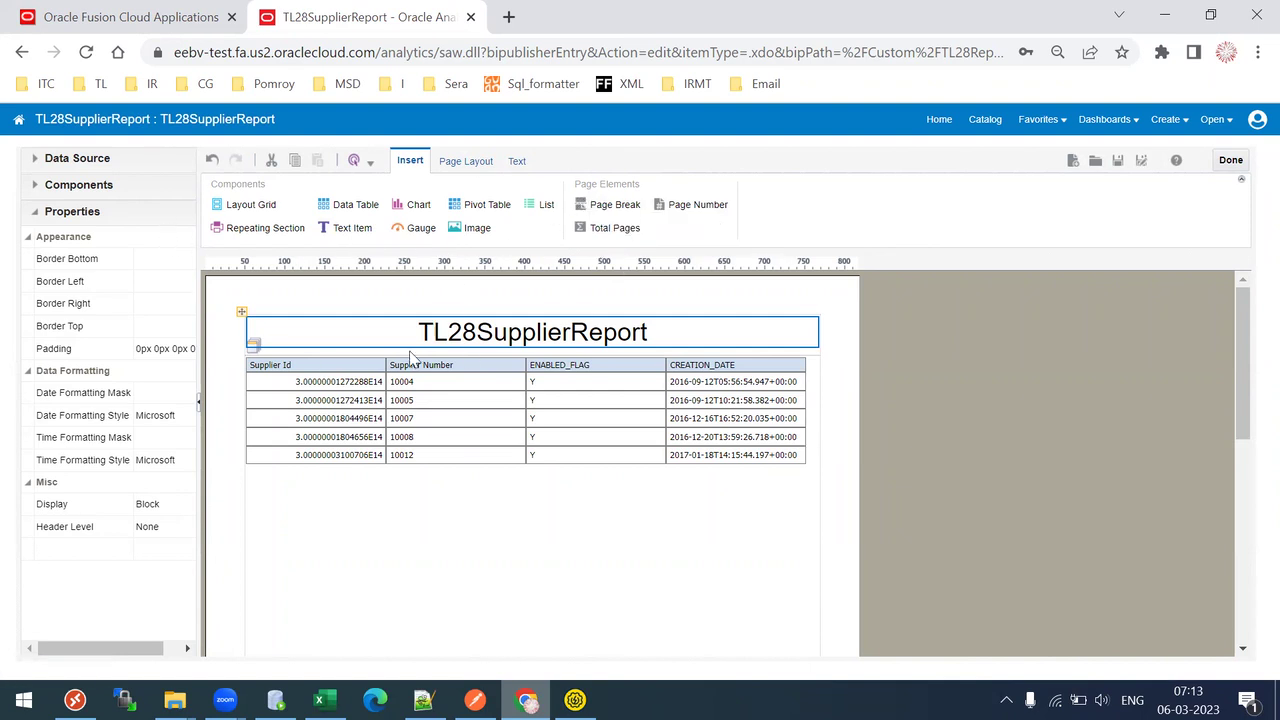
pyautogui.click(467, 162)
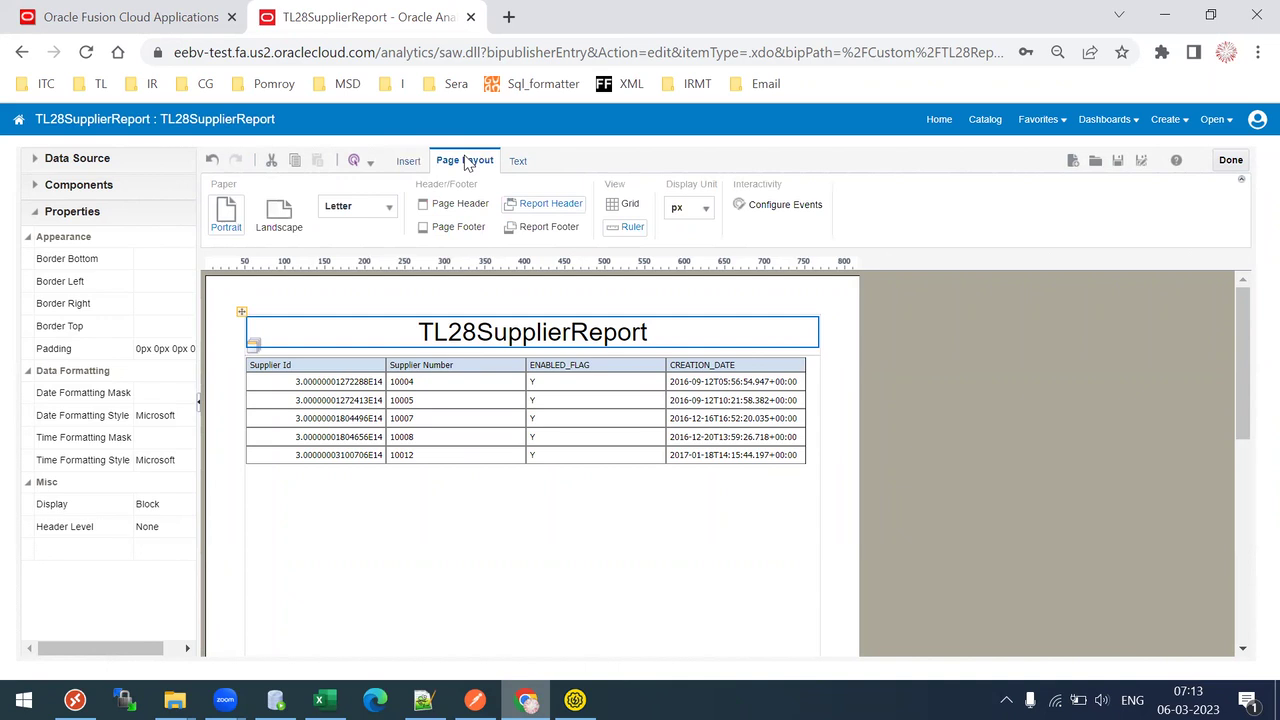
pyautogui.click(443, 212)
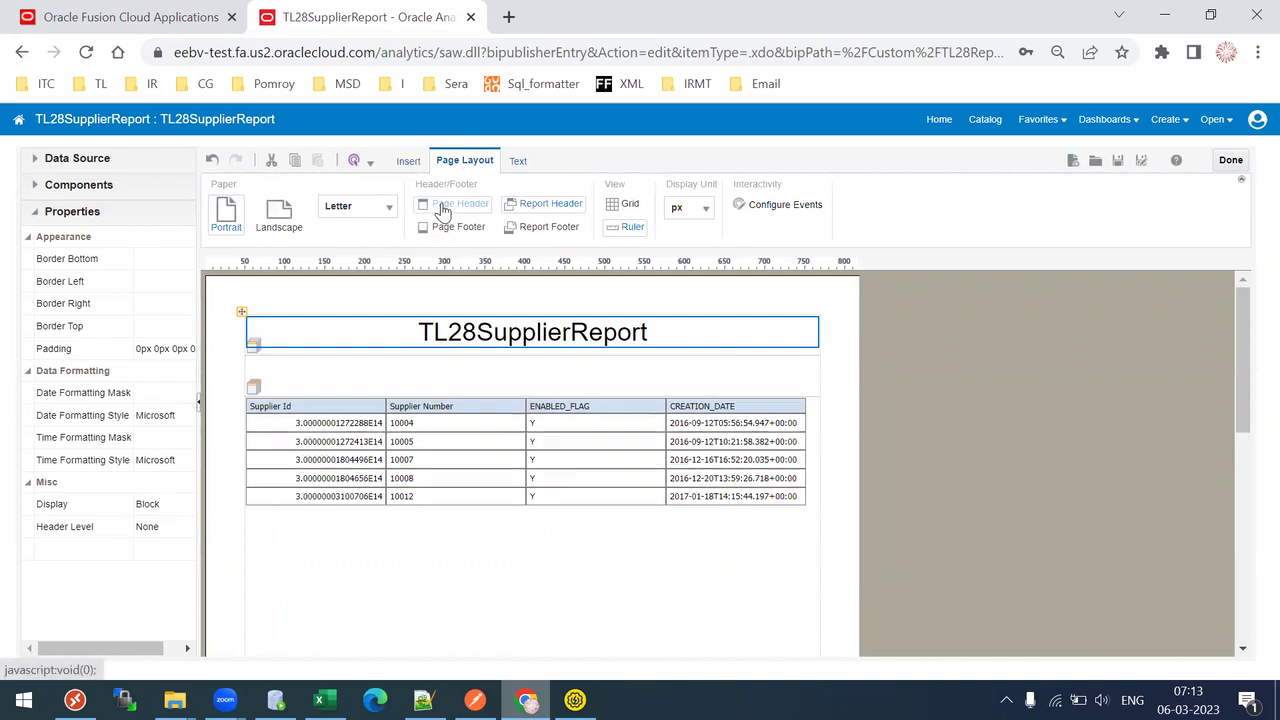
# Insert a text item in the page header and enter "Page Number :" as its text.
pyautogui.click(325, 372)
pyautogui.moveTo(351, 229); pyautogui.dragTo(301, 387)
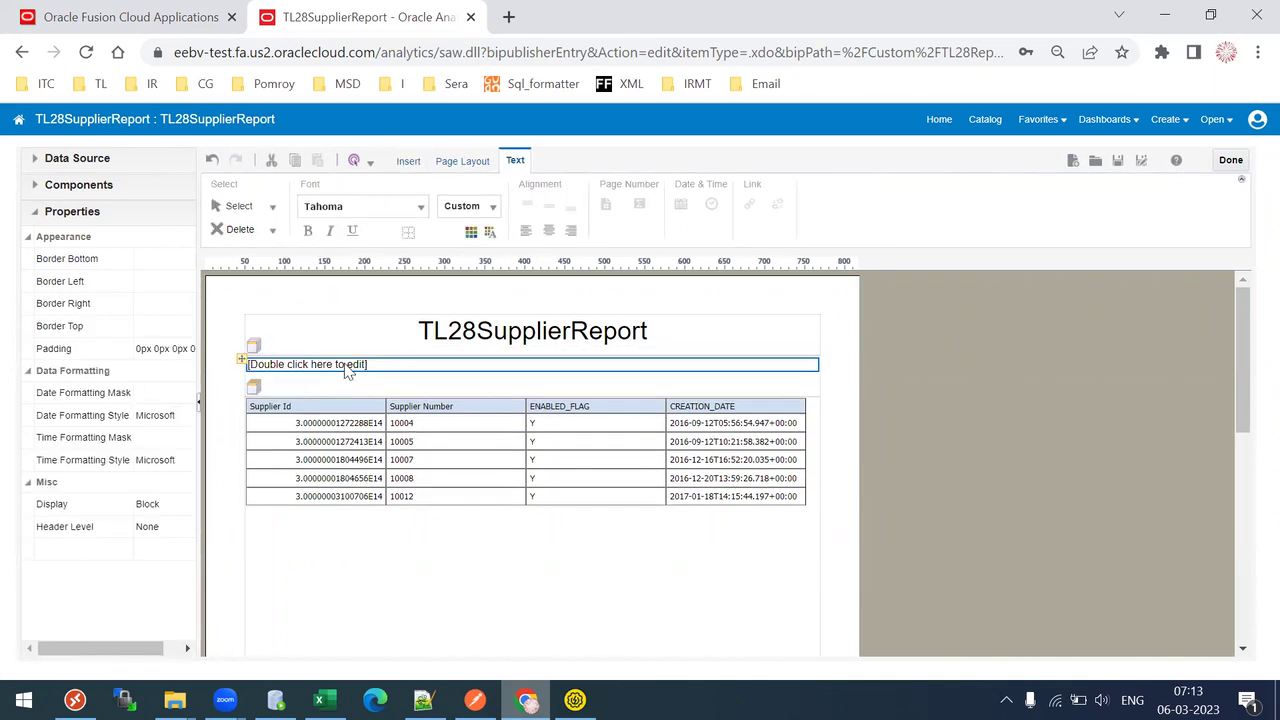
pyautogui.doubleClick(345, 365)
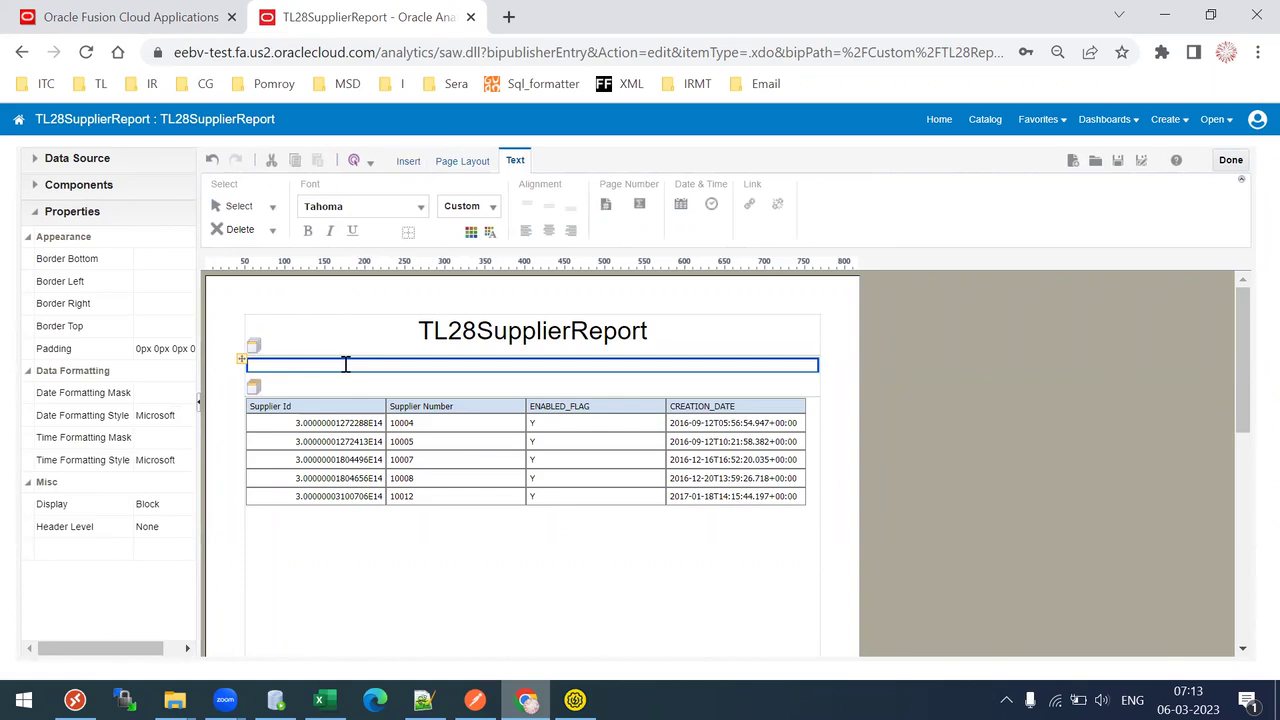
pyautogui.write('Page Number :')
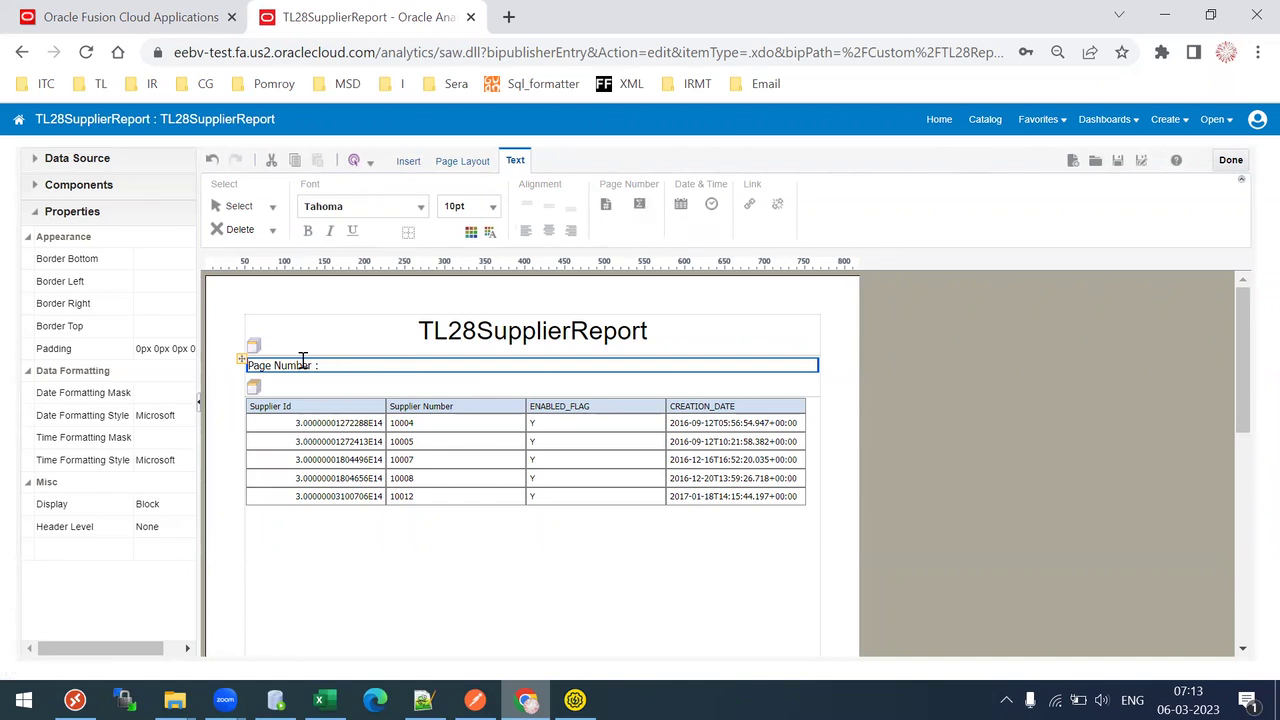
# Insert the total pages field after the "Page Number :" text in the page header.
pyautogui.moveTo(642, 205); pyautogui.dragTo(349, 372)
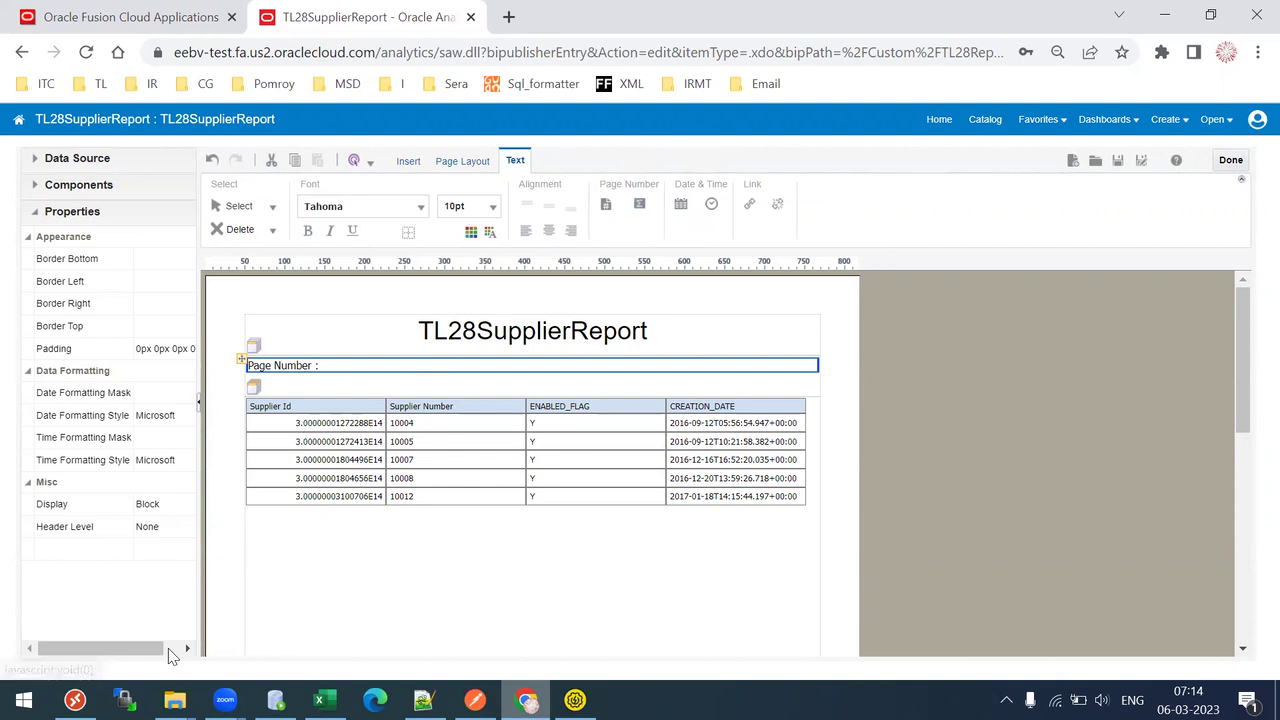
pyautogui.click(640, 204)
pyautogui.click(415, 316)
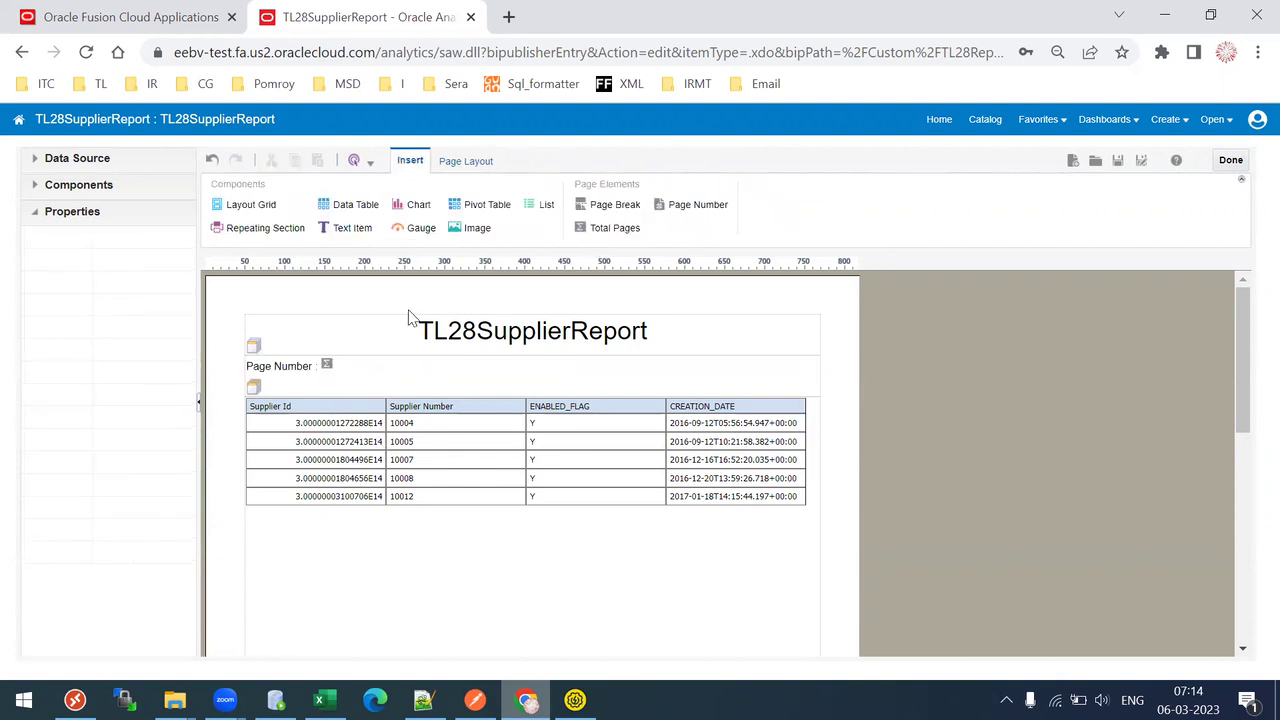
pyautogui.click(394, 382)
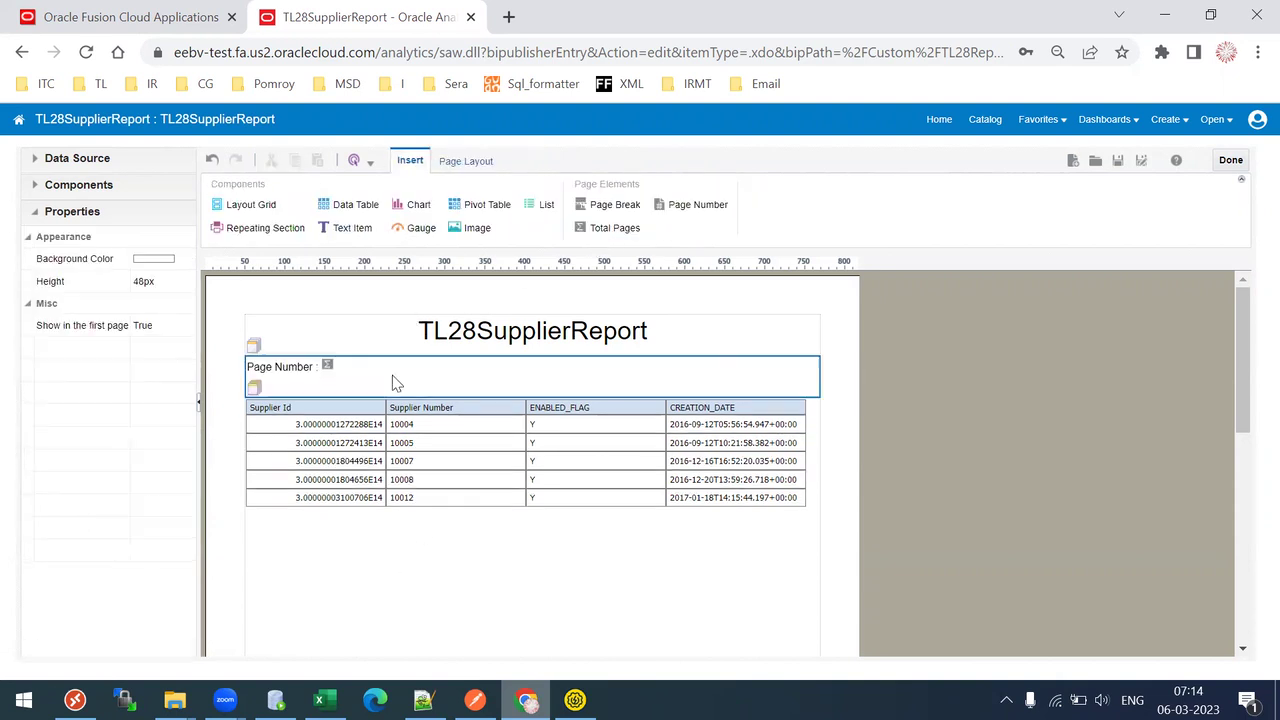
# Preview the layout as PDF, check the page header's number across the first pages, and close the preview.
pyautogui.click(371, 163)
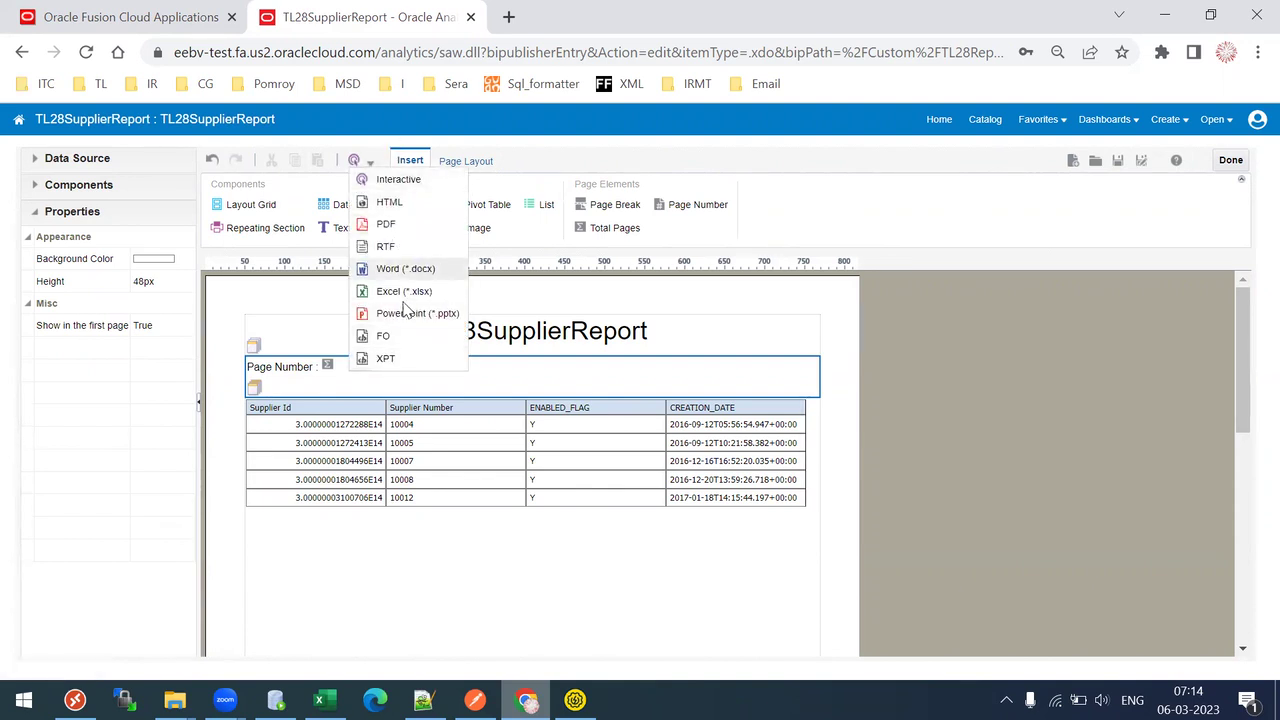
pyautogui.click(388, 227)
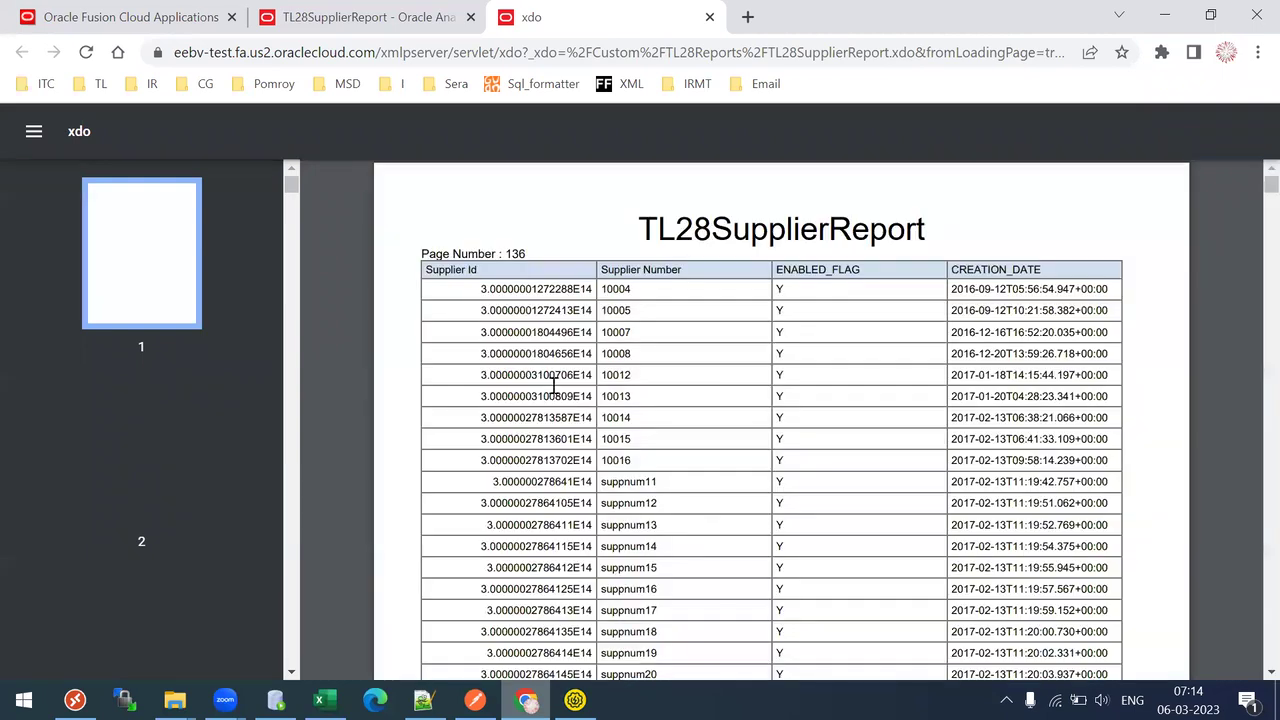
pyautogui.moveTo(507, 254); pyautogui.dragTo(520, 254)
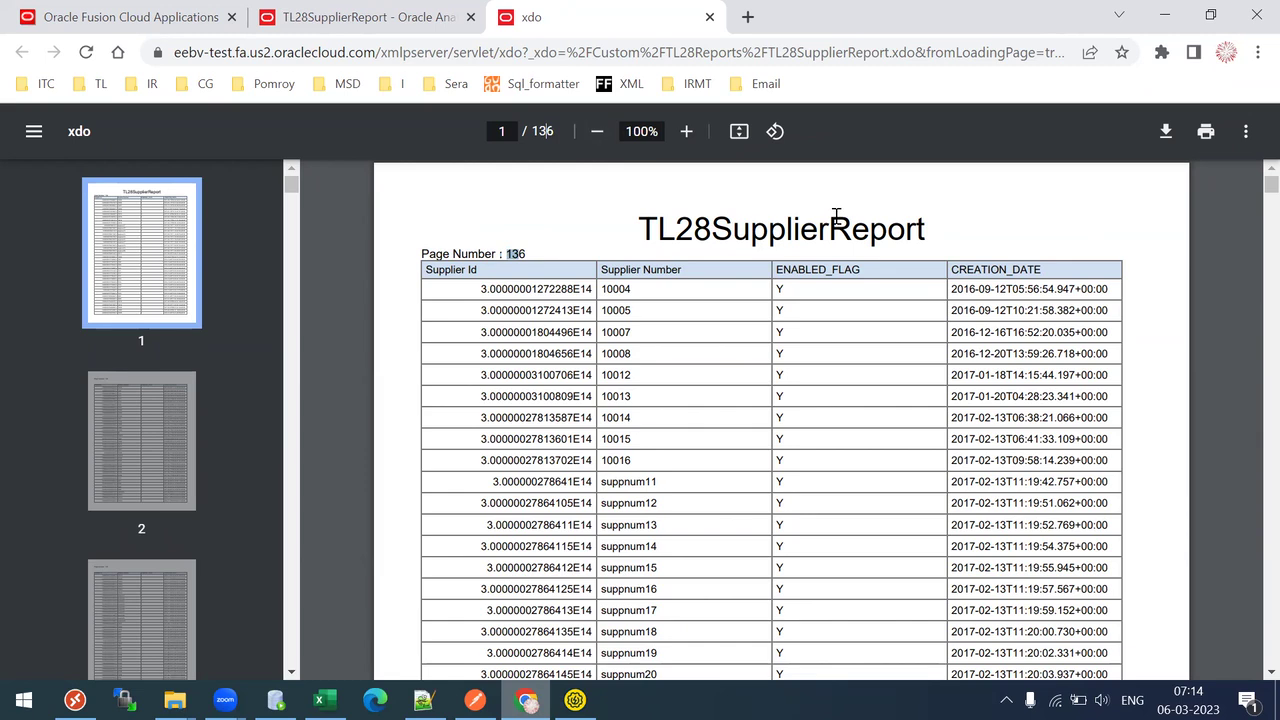
pyautogui.scroll(-19, 1250, 190)
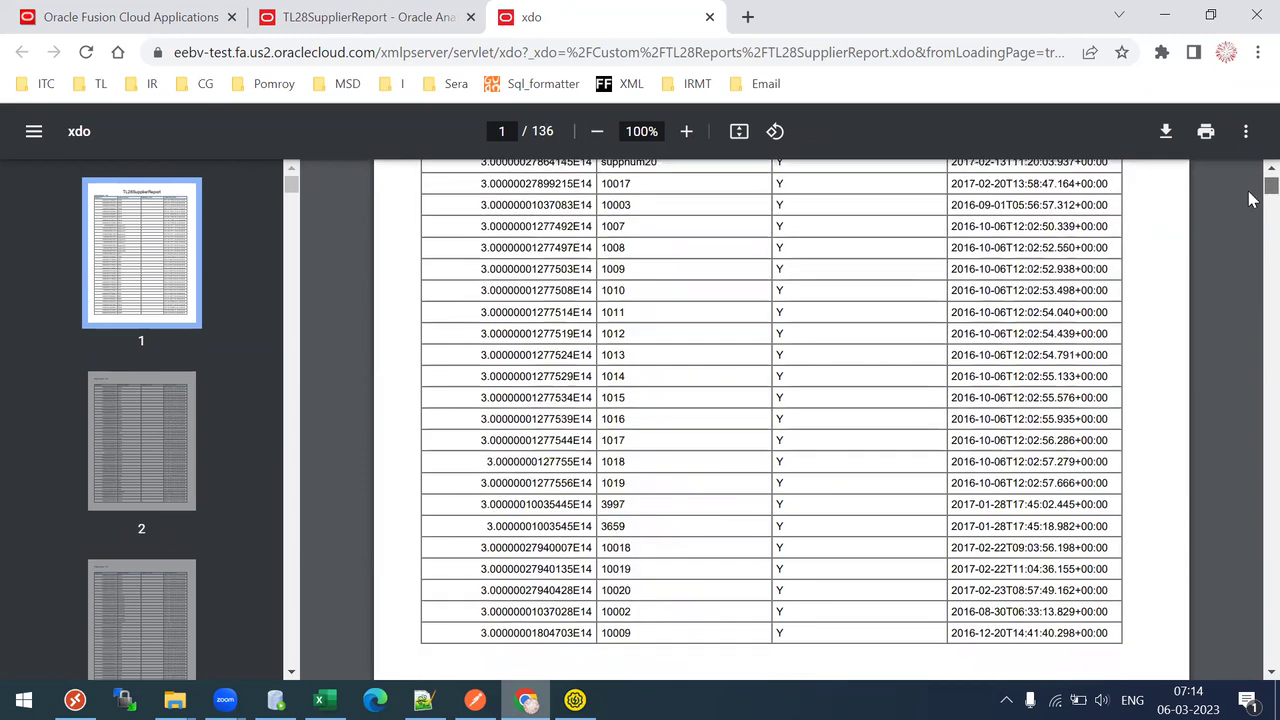
pyautogui.scroll(2, 1250, 197)
pyautogui.scroll(-6, 1250, 197)
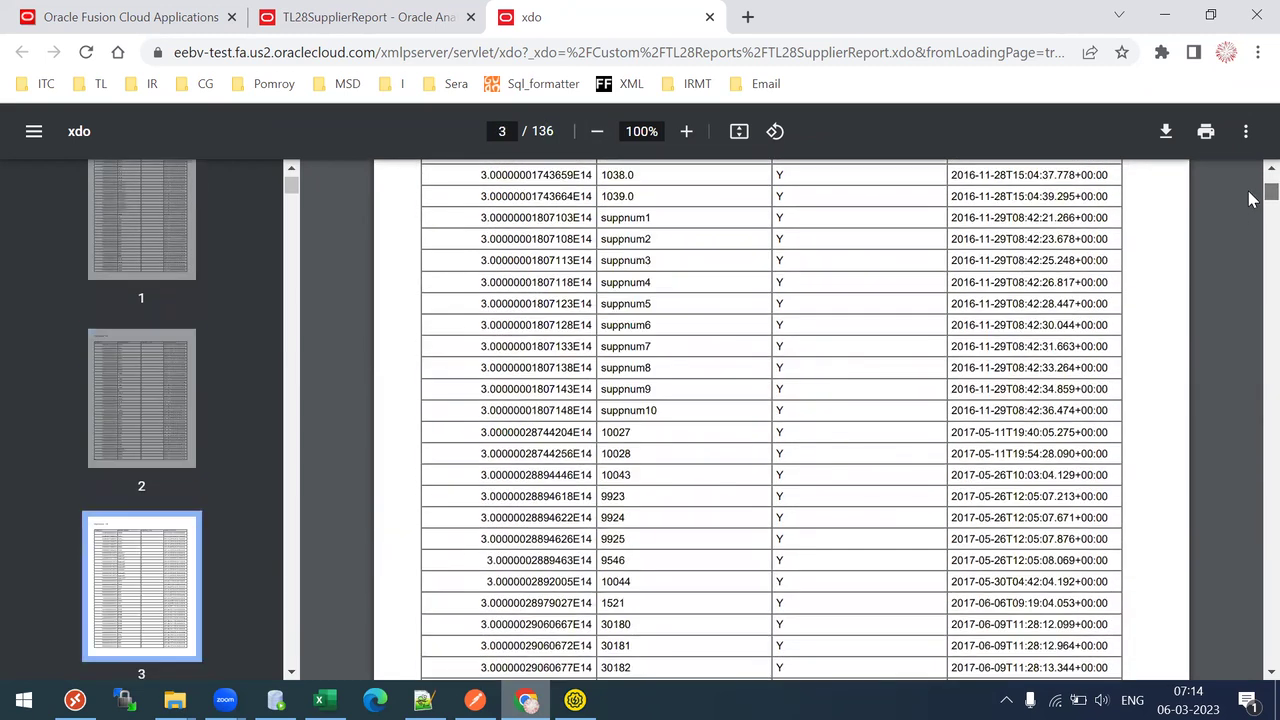
pyautogui.scroll(4, 1250, 197)
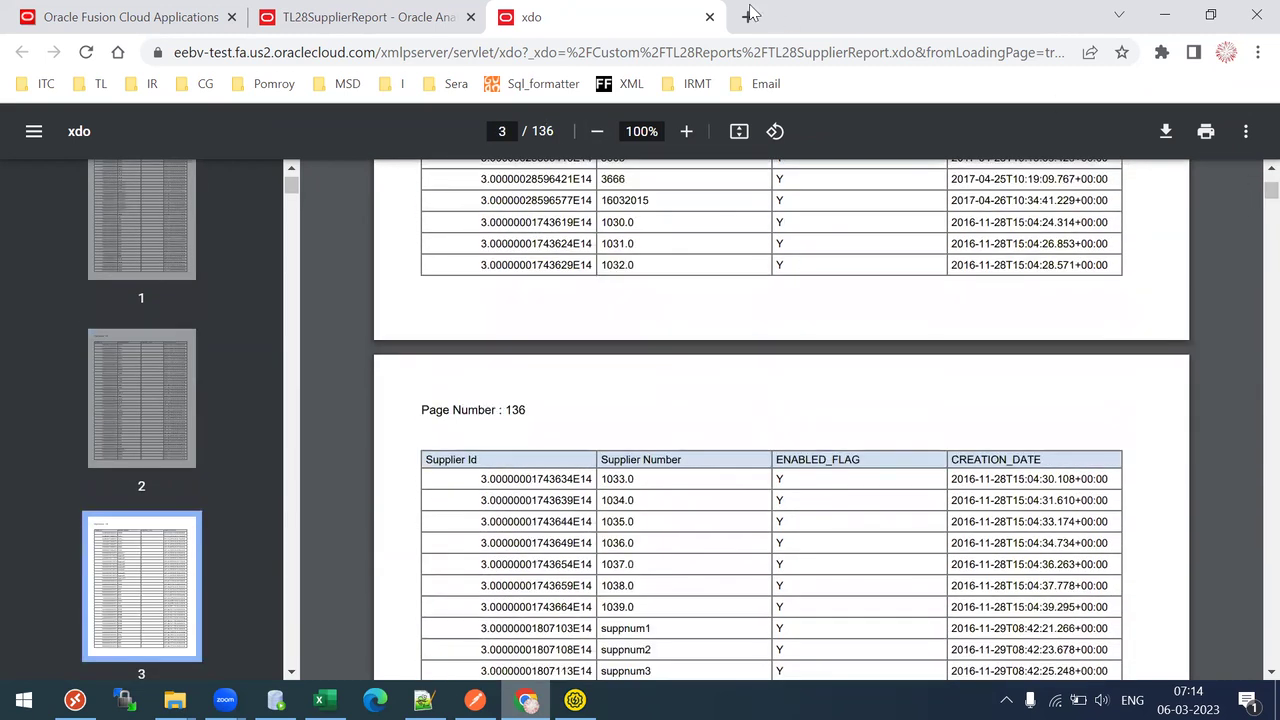
pyautogui.click(710, 17)
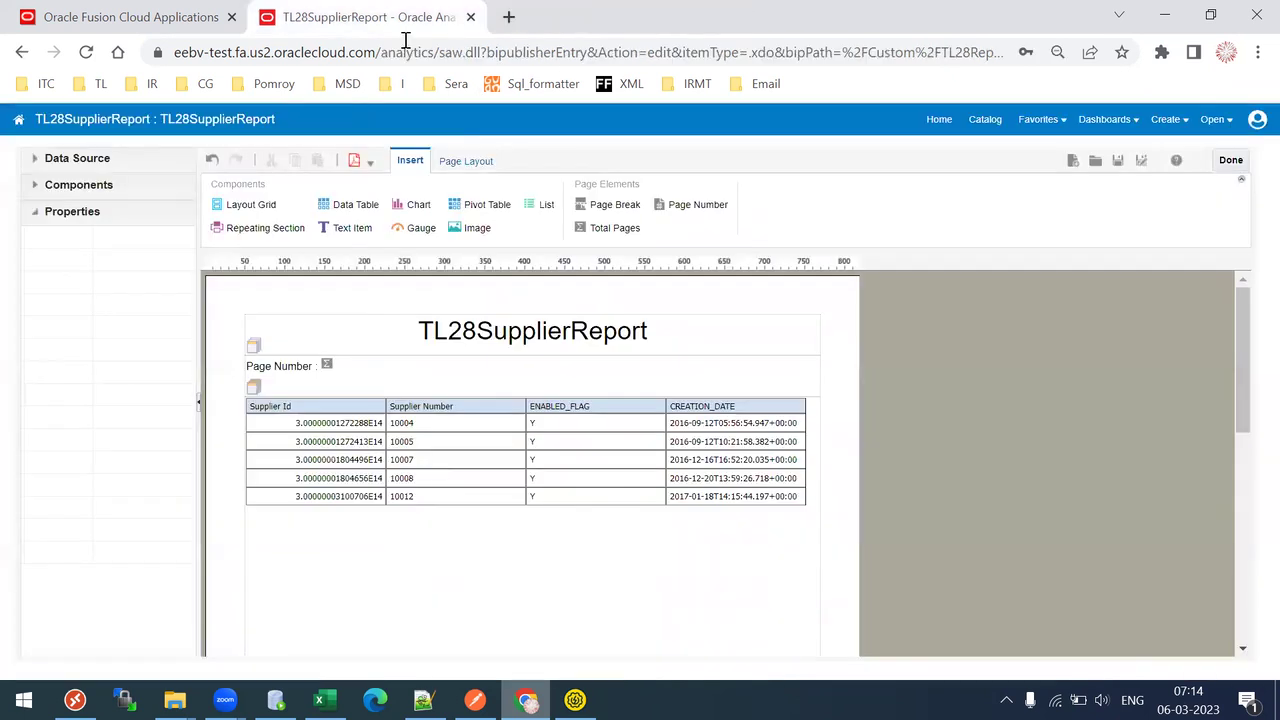
# Replace the total pages field after "Page Number :" in the page header with the current page number field.
pyautogui.click(329, 366)
pyautogui.click(344, 384)
pyautogui.click(348, 362)
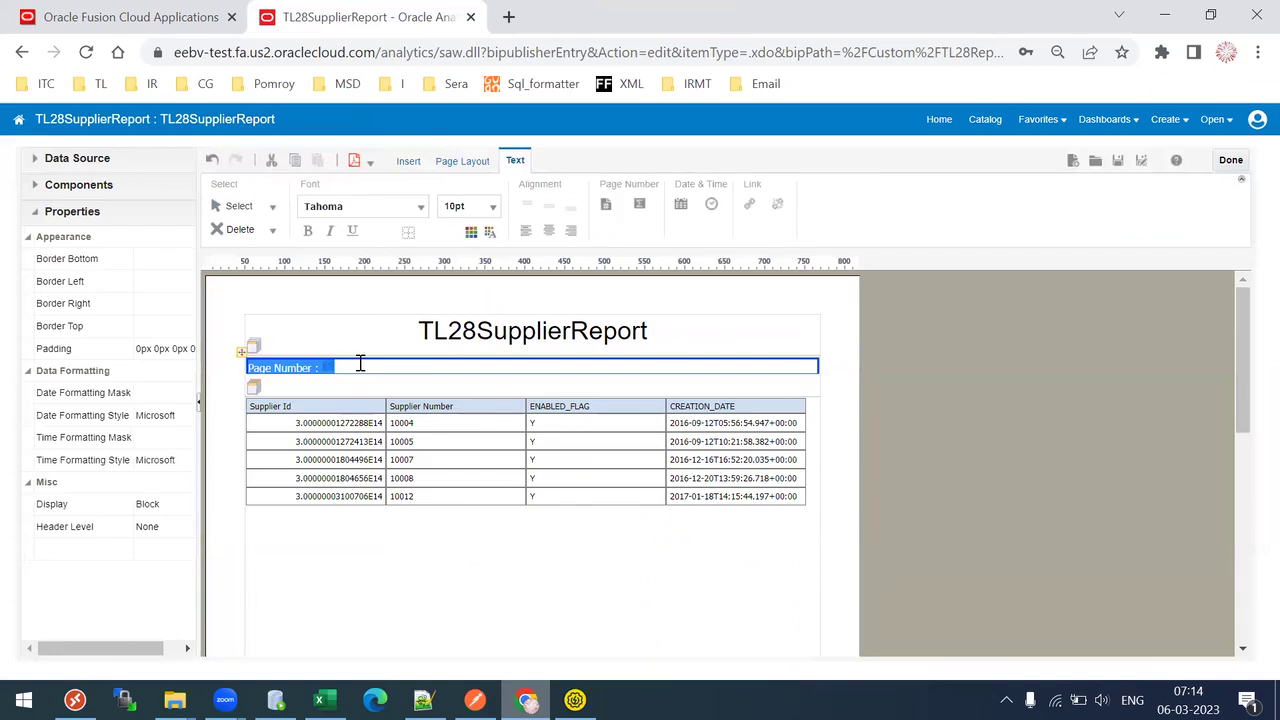
pyautogui.click(360, 366)
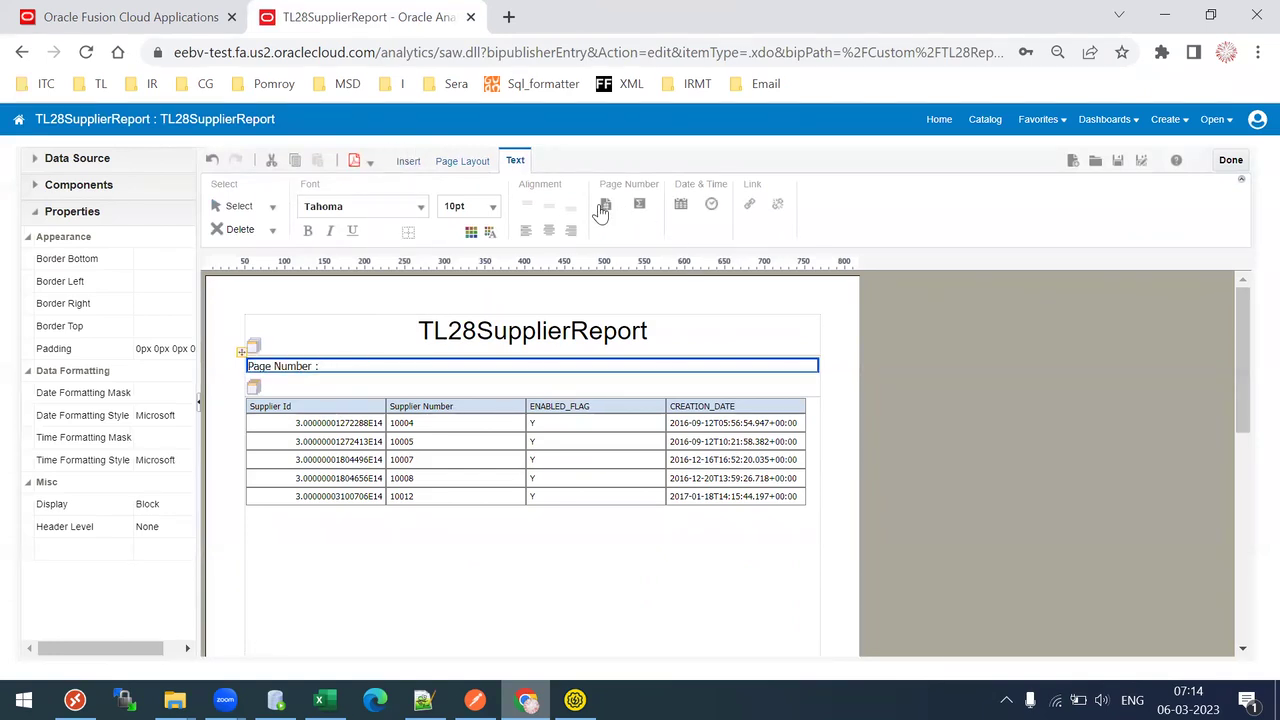
pyautogui.moveTo(606, 207)
pyautogui.mouseDown()
pyautogui.moveTo(446, 326)
pyautogui.moveTo(352, 372)
pyautogui.mouseUp()
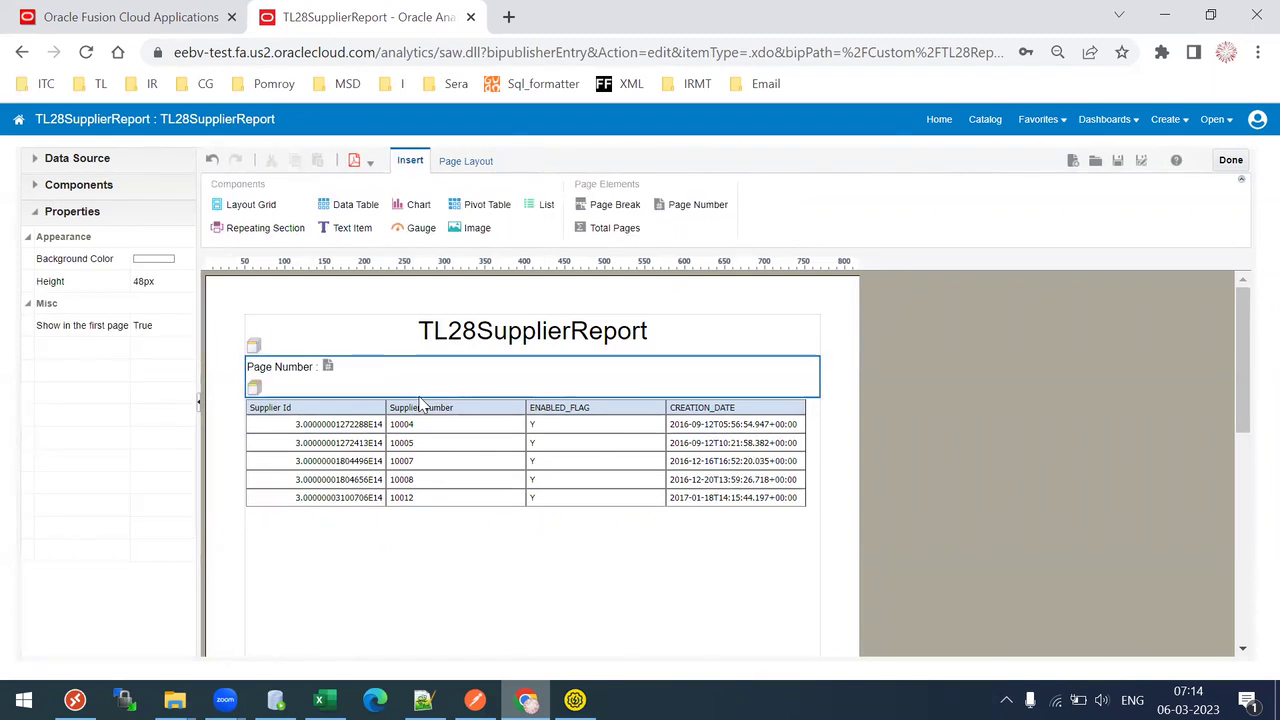
# Check the page header's numbering on successive pages of a new PDF preview, and close it.
pyautogui.click(538, 497)
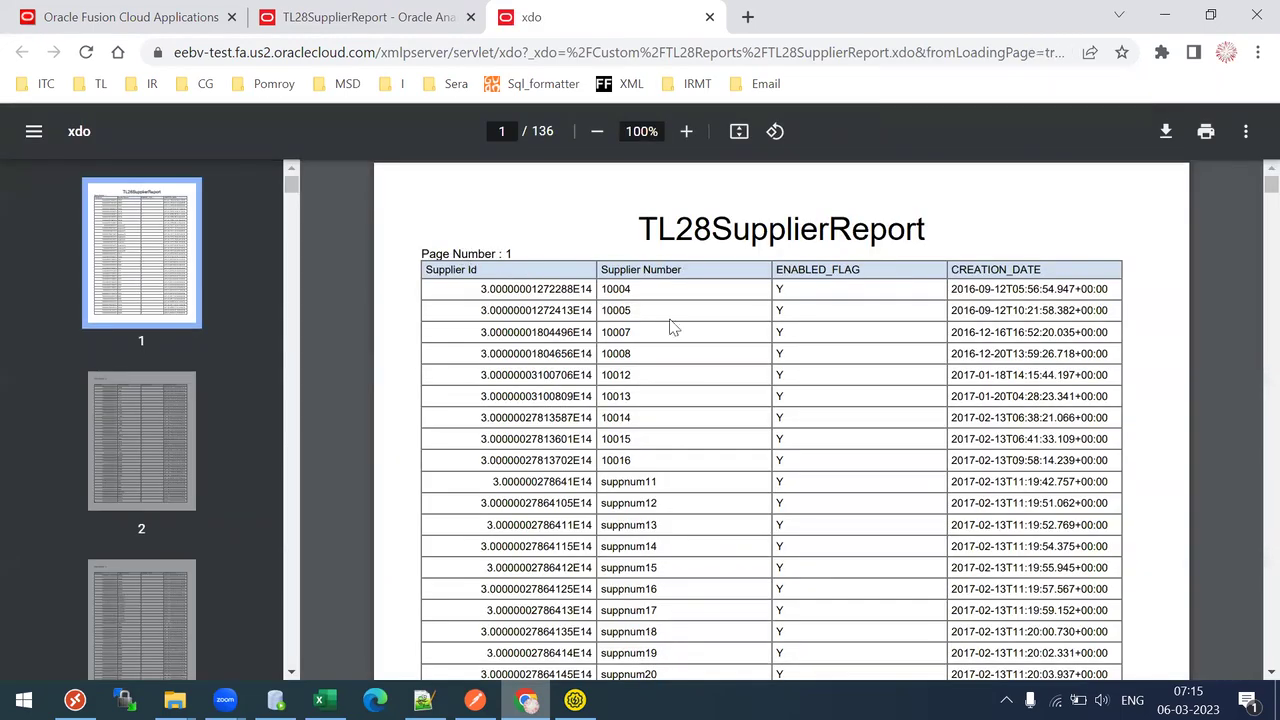
pyautogui.click(1270, 200)
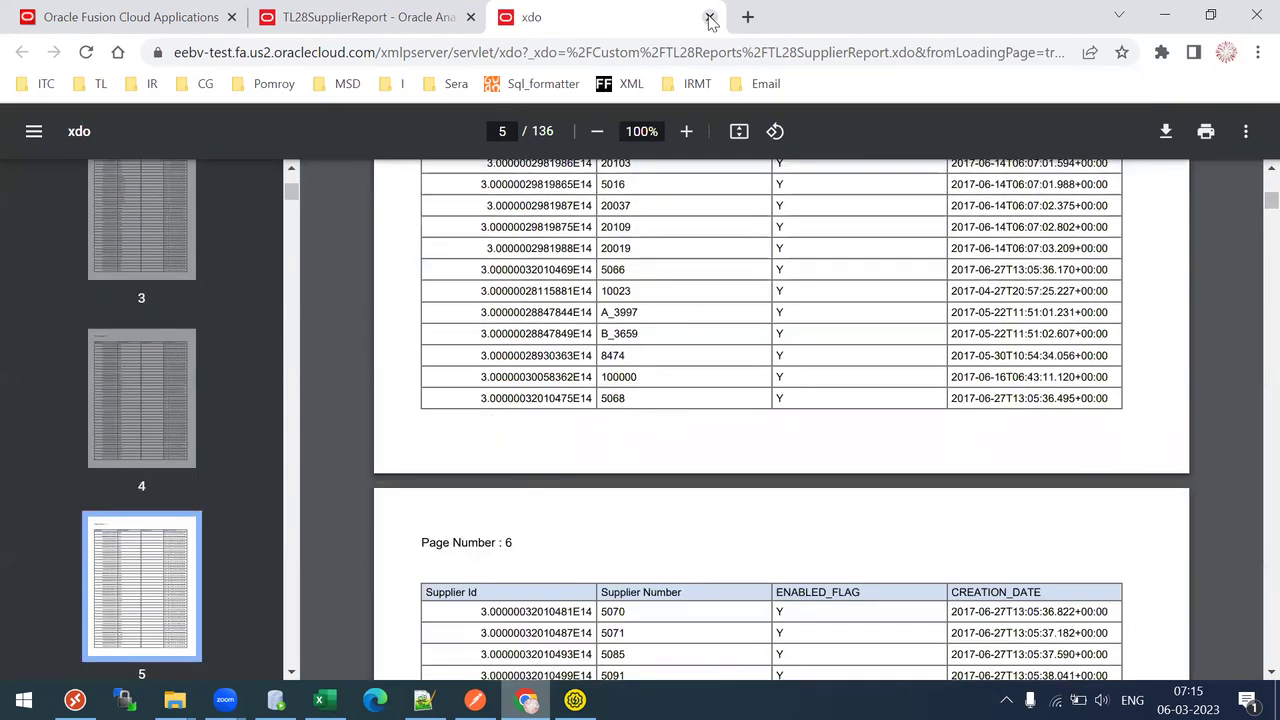
pyautogui.hotkey('ctrl', 'w')
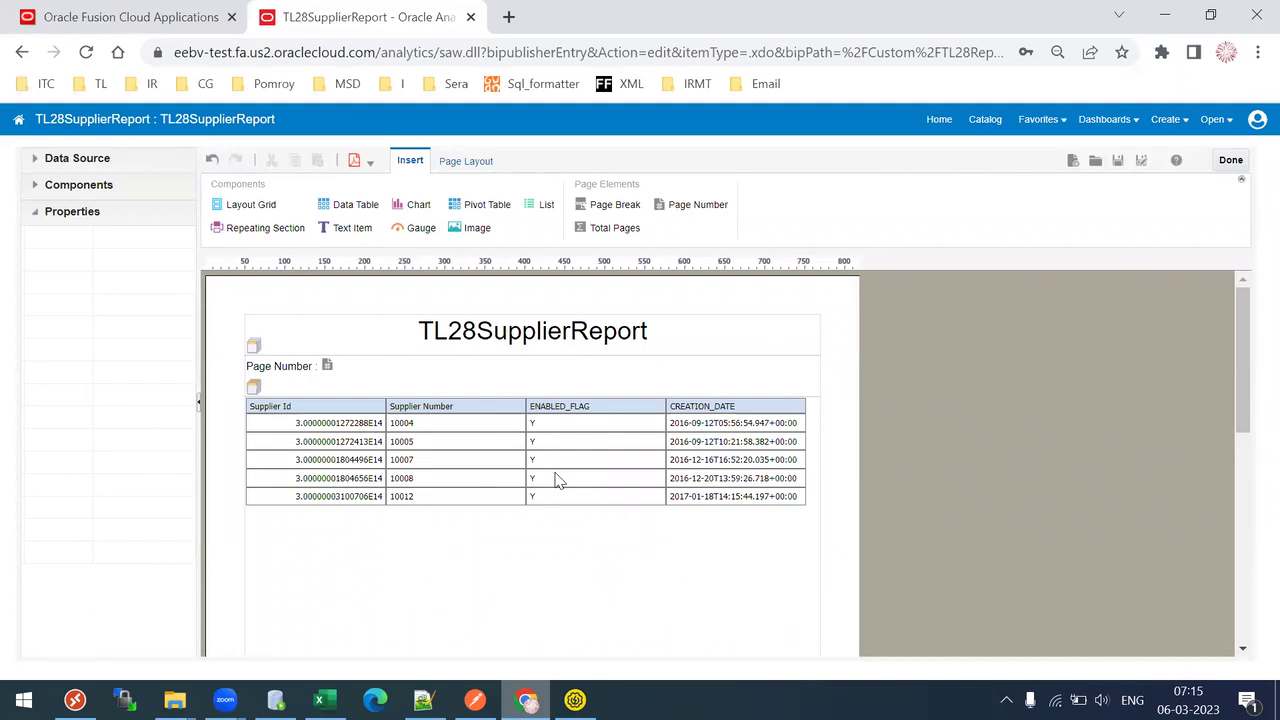
# Finish editing the layout and save the TL28SupplierReport report.
pyautogui.click(1233, 161)
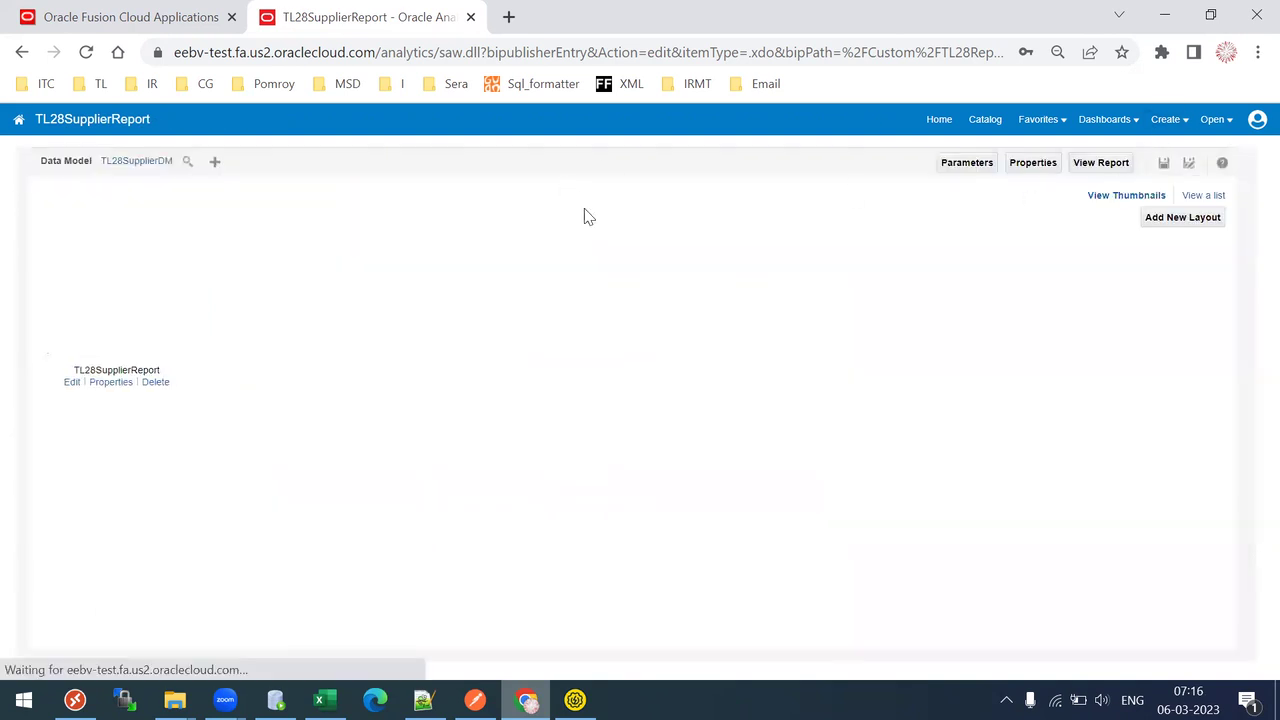
pyautogui.click(1164, 167)
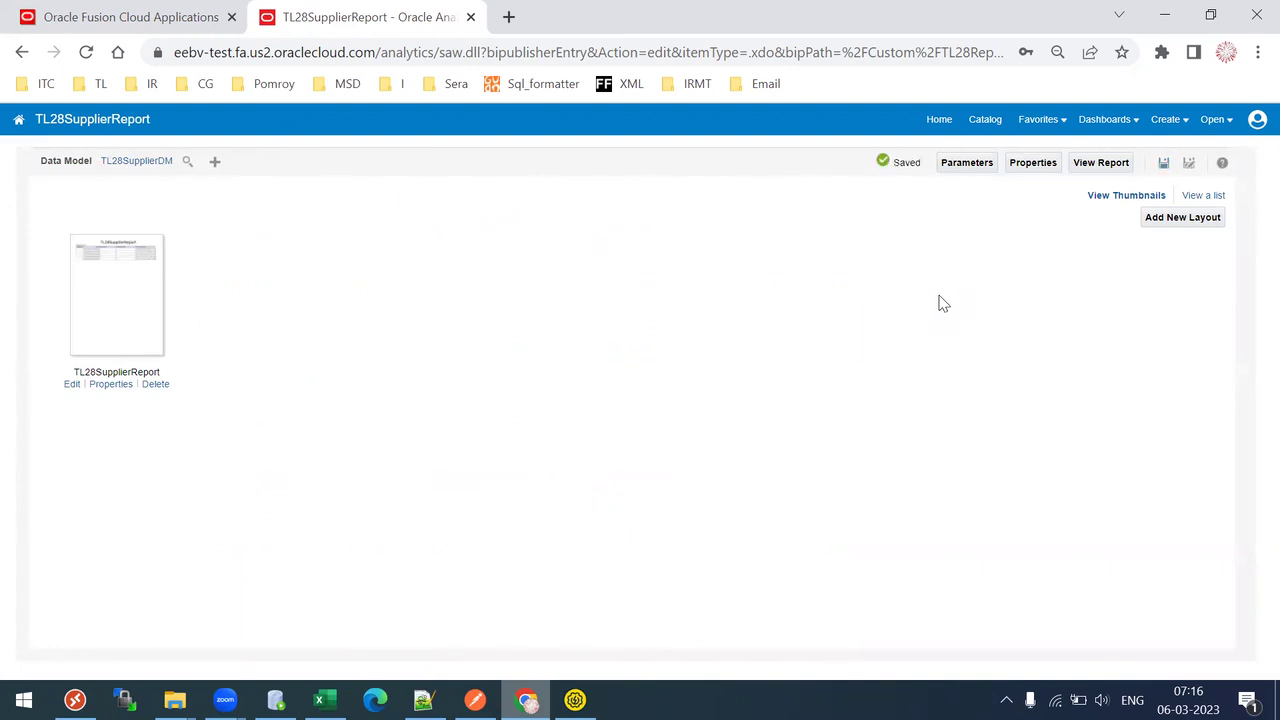
# Open the report's TL28SupplierDM data model, view 5 rows of its data, and export them as an XML file.
pyautogui.click(137, 165)
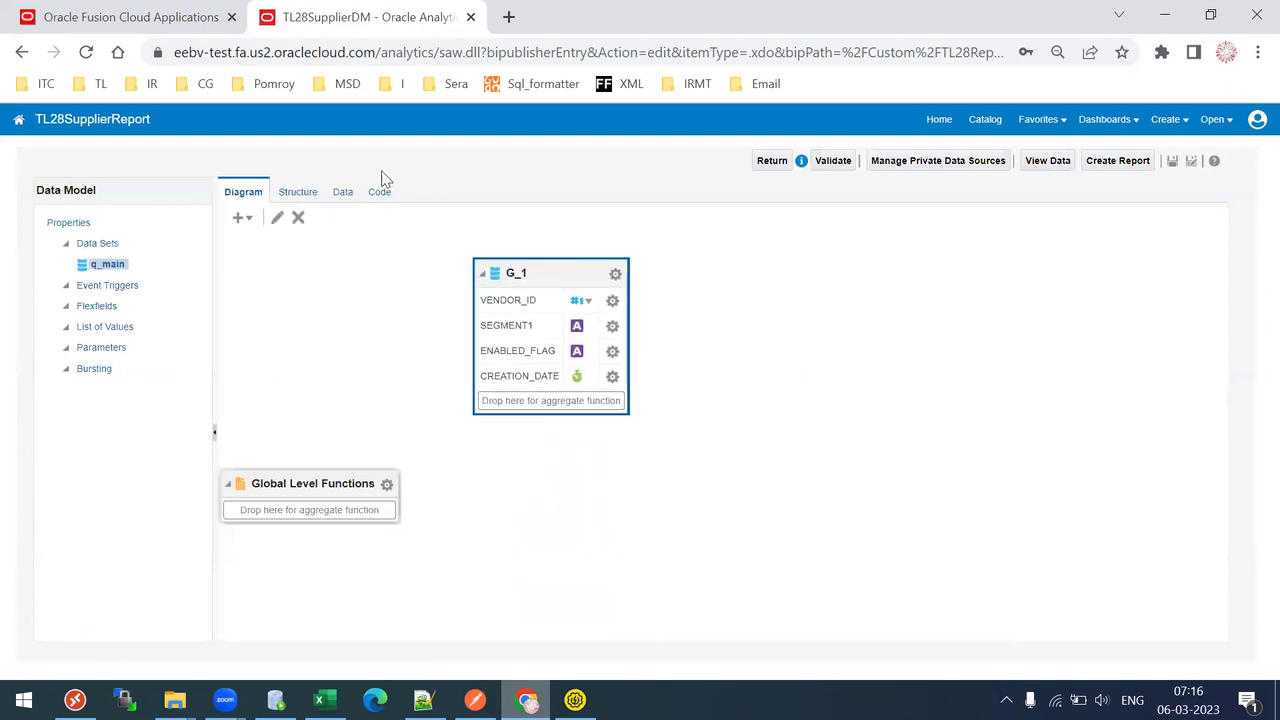
pyautogui.click(339, 195)
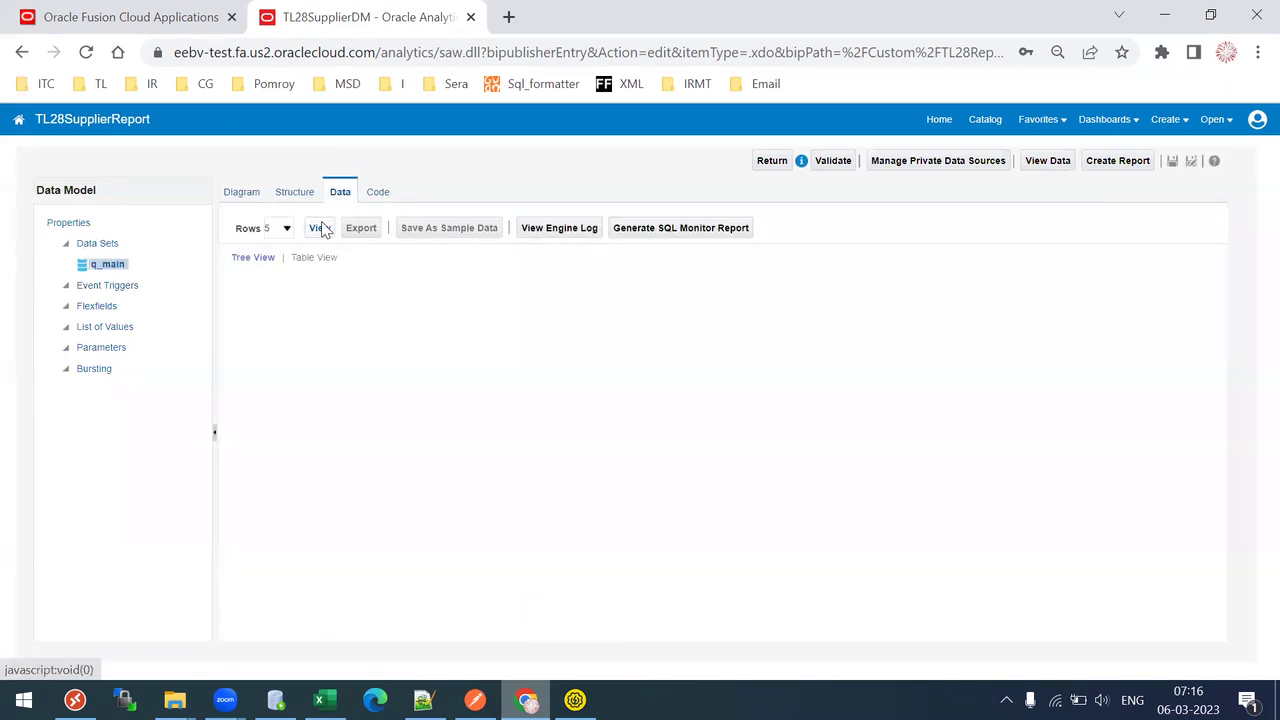
pyautogui.click(318, 228)
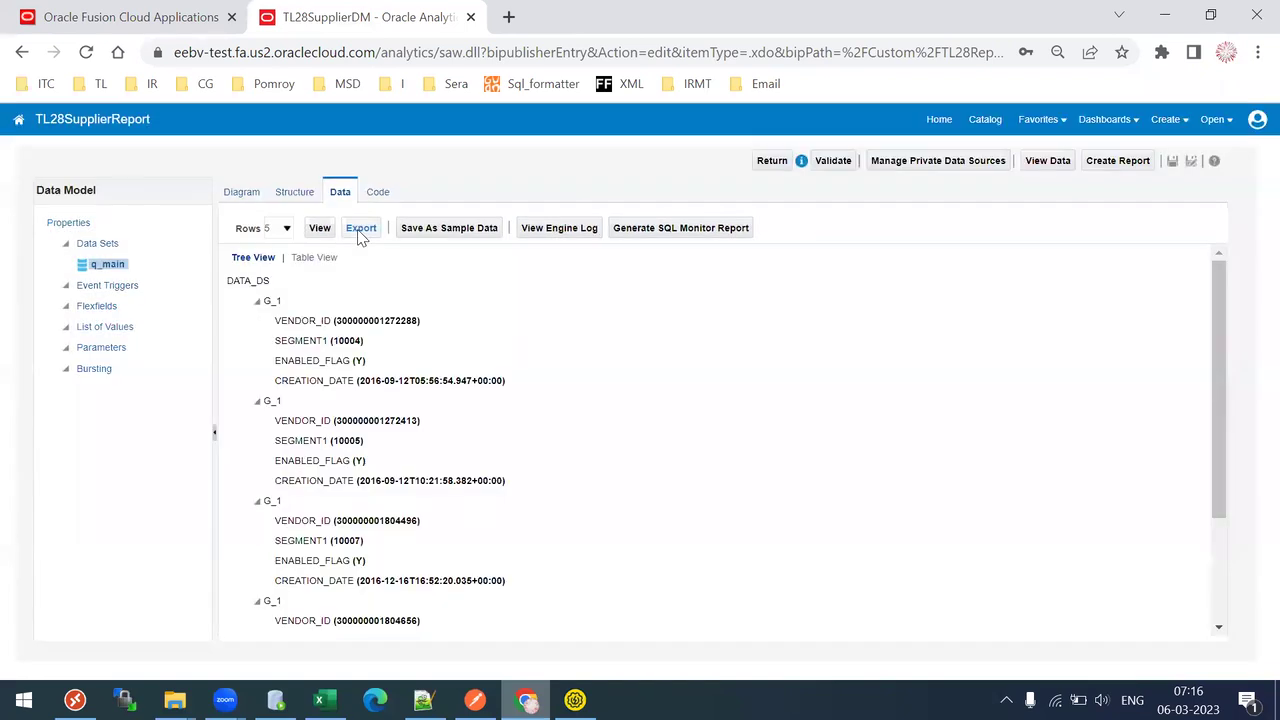
pyautogui.click(361, 229)
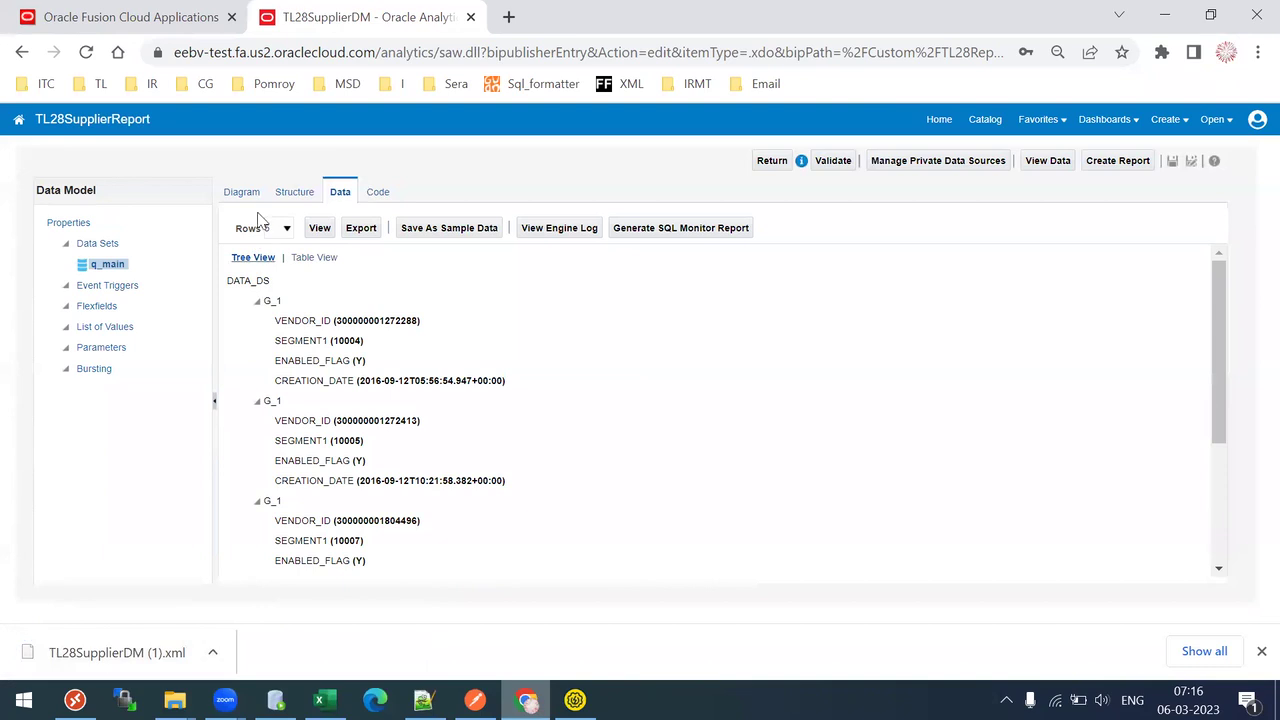
# Return to the catalog, open TL28SupplierReport for editing, and dismiss the download bar.
pyautogui.click(992, 121)
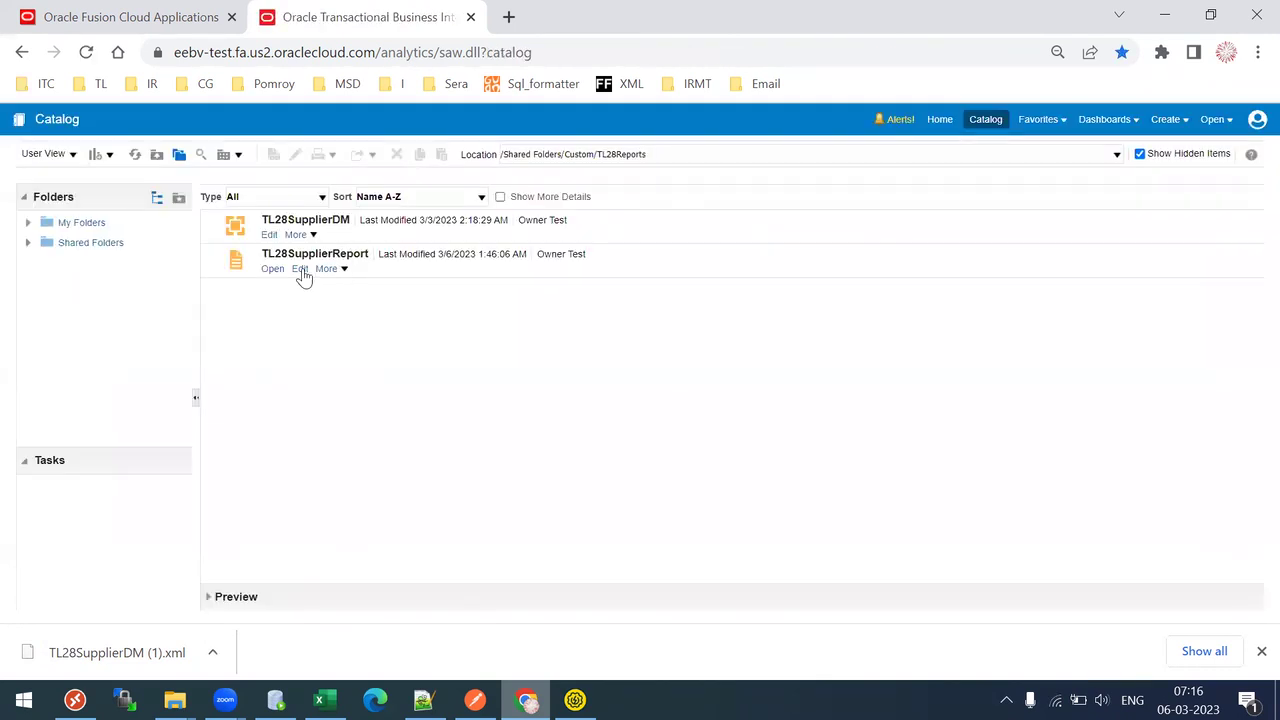
pyautogui.click(302, 270)
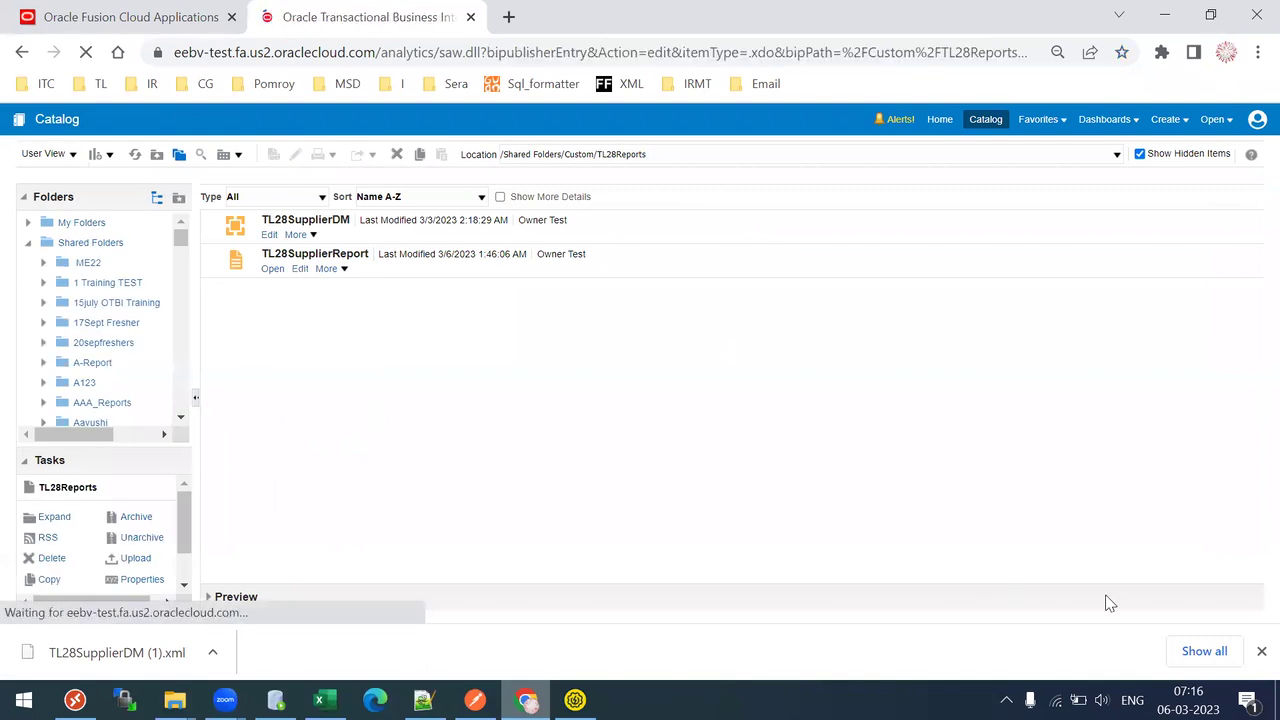
pyautogui.click(1261, 651)
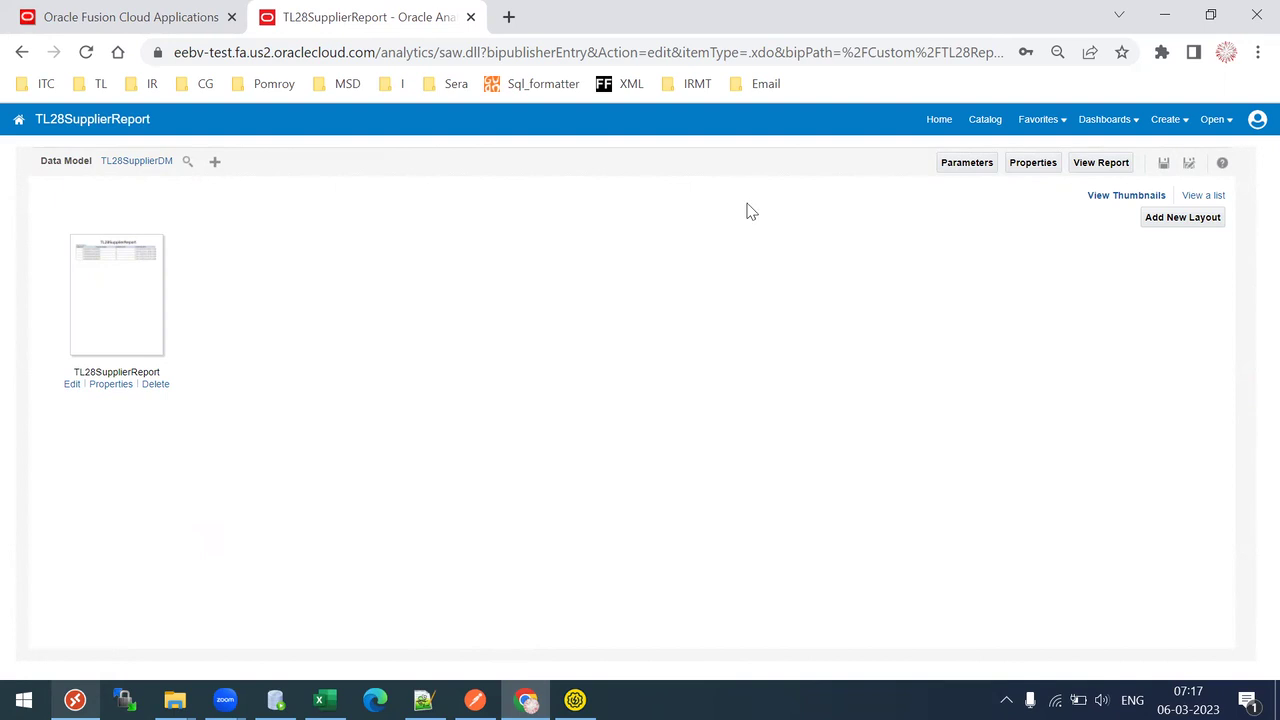
# Switch to Word, create a blank document, and show the BI Publisher add-in commands.
pyautogui.hotkey('alt', 'Tab')
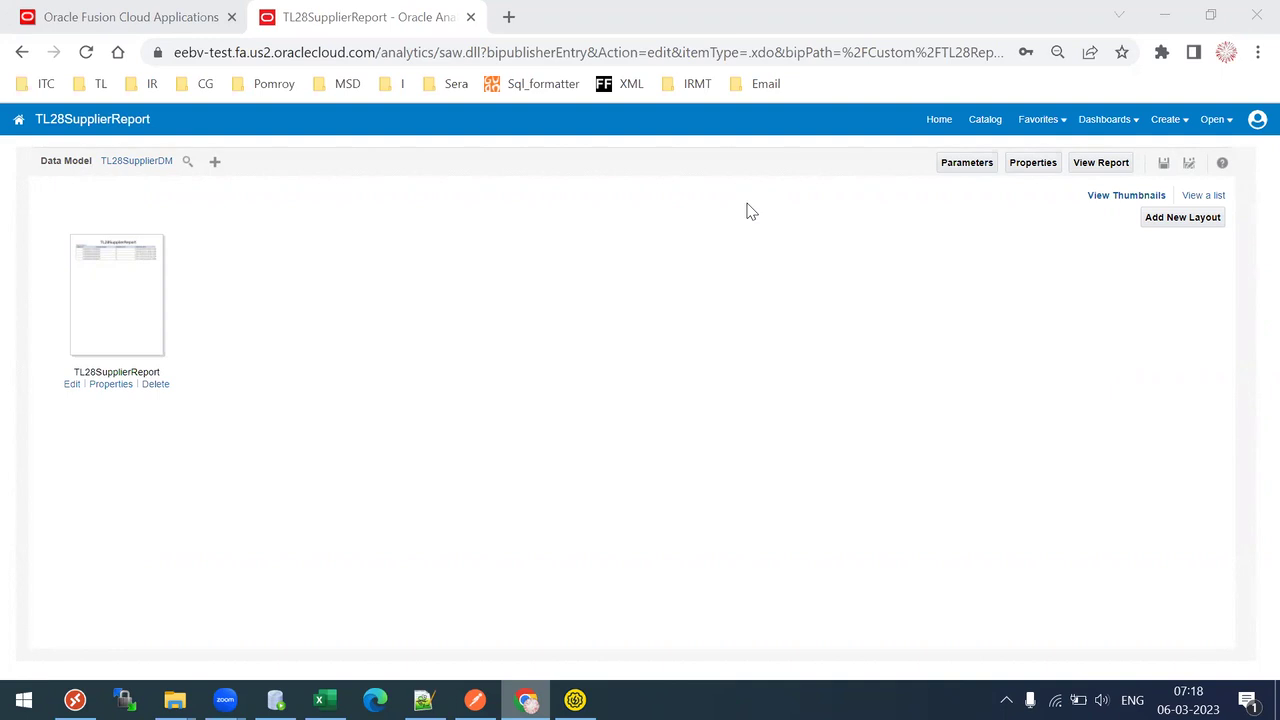
pyautogui.click(24, 700)
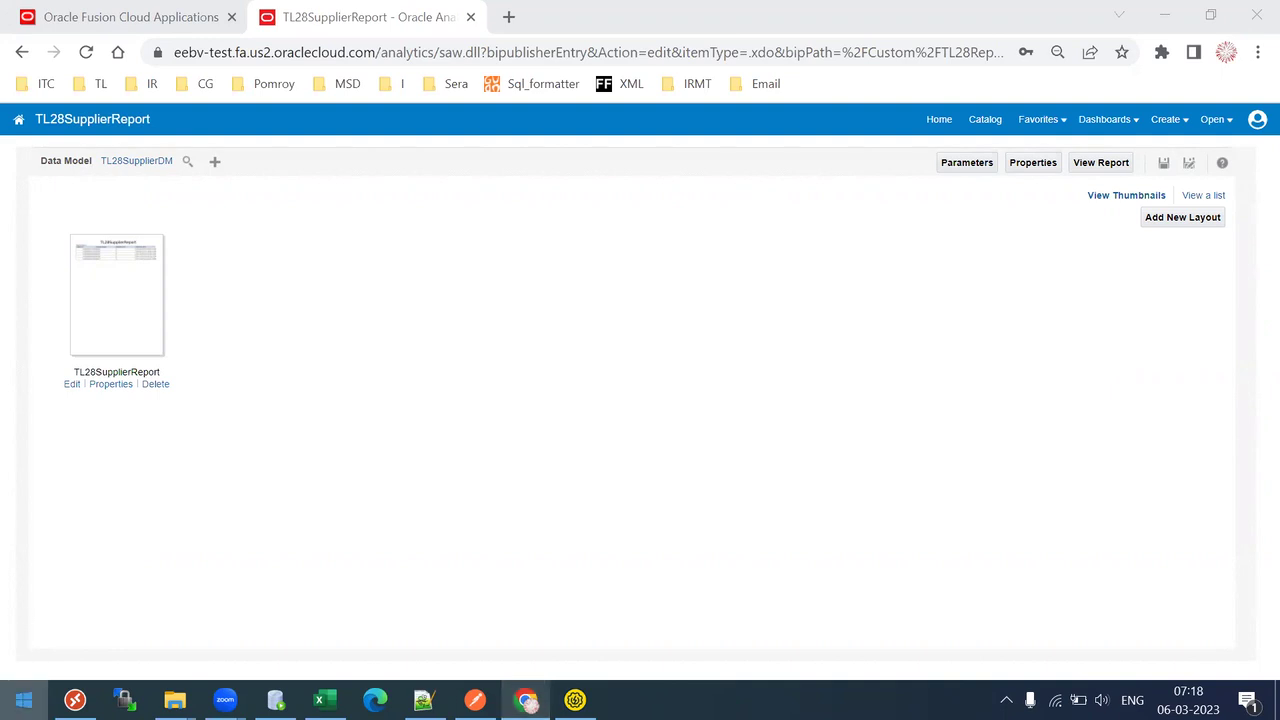
pyautogui.write('word')
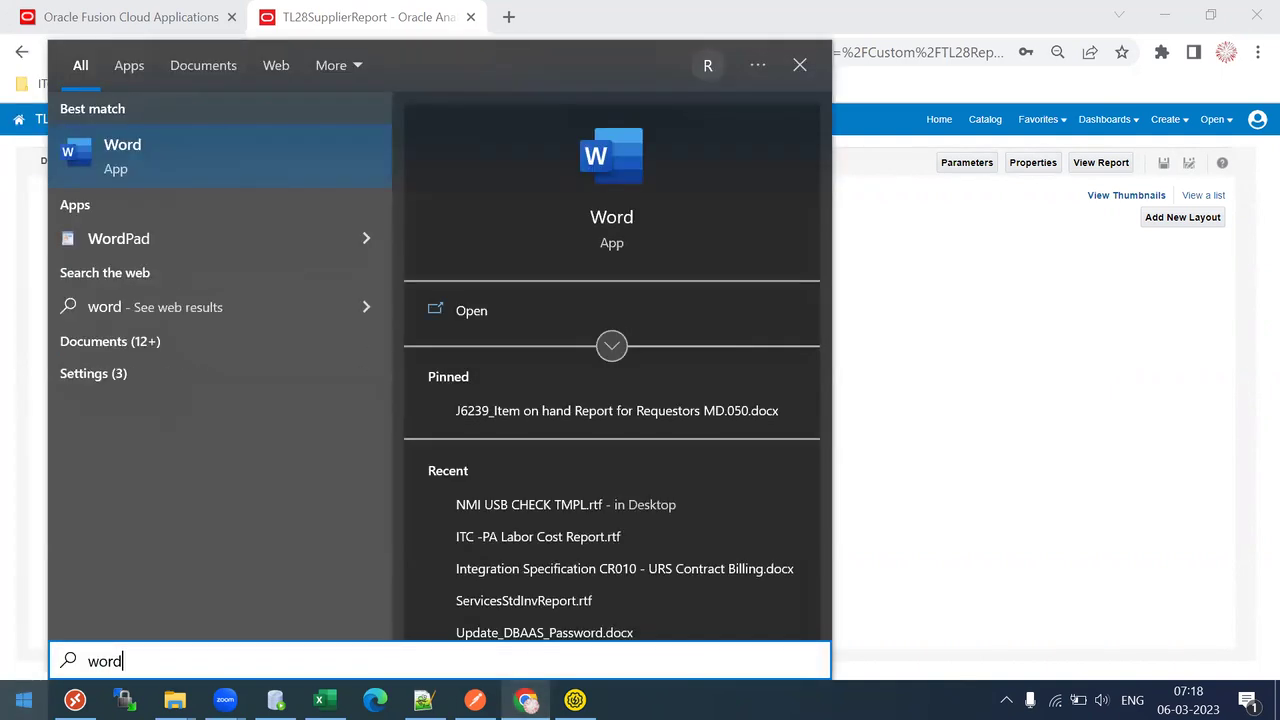
pyautogui.click(134, 150)
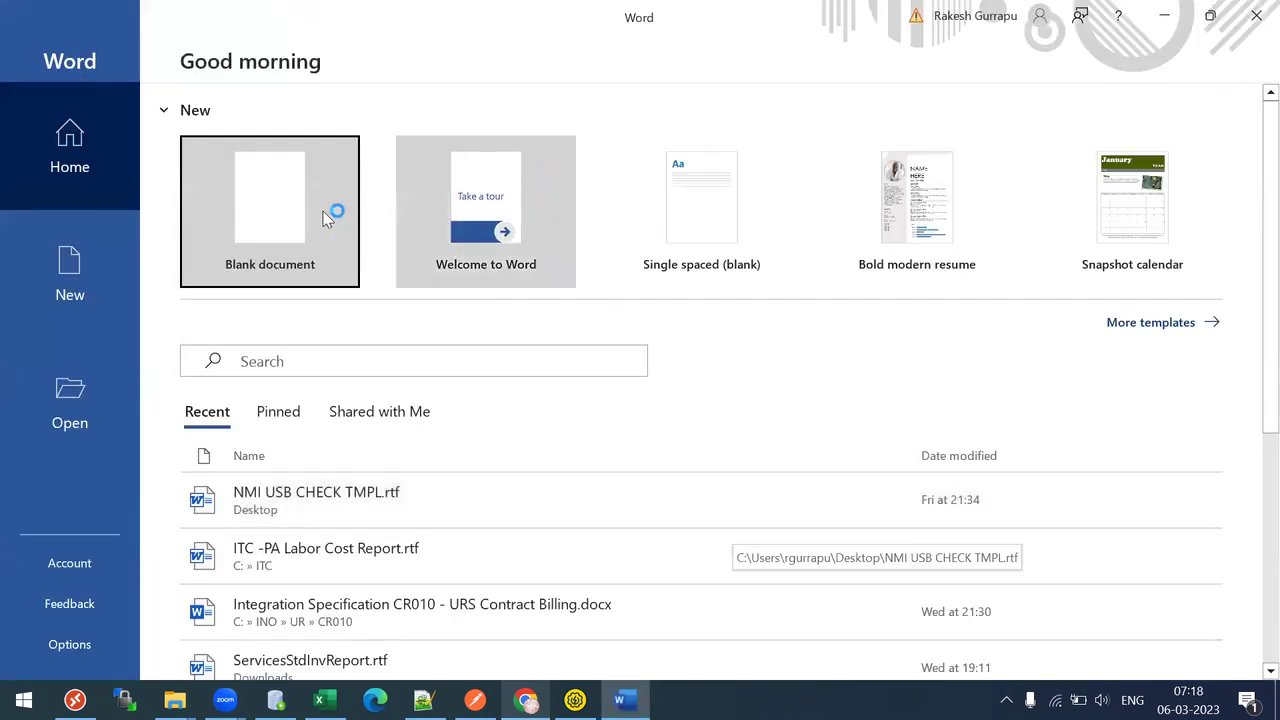
pyautogui.click(268, 213)
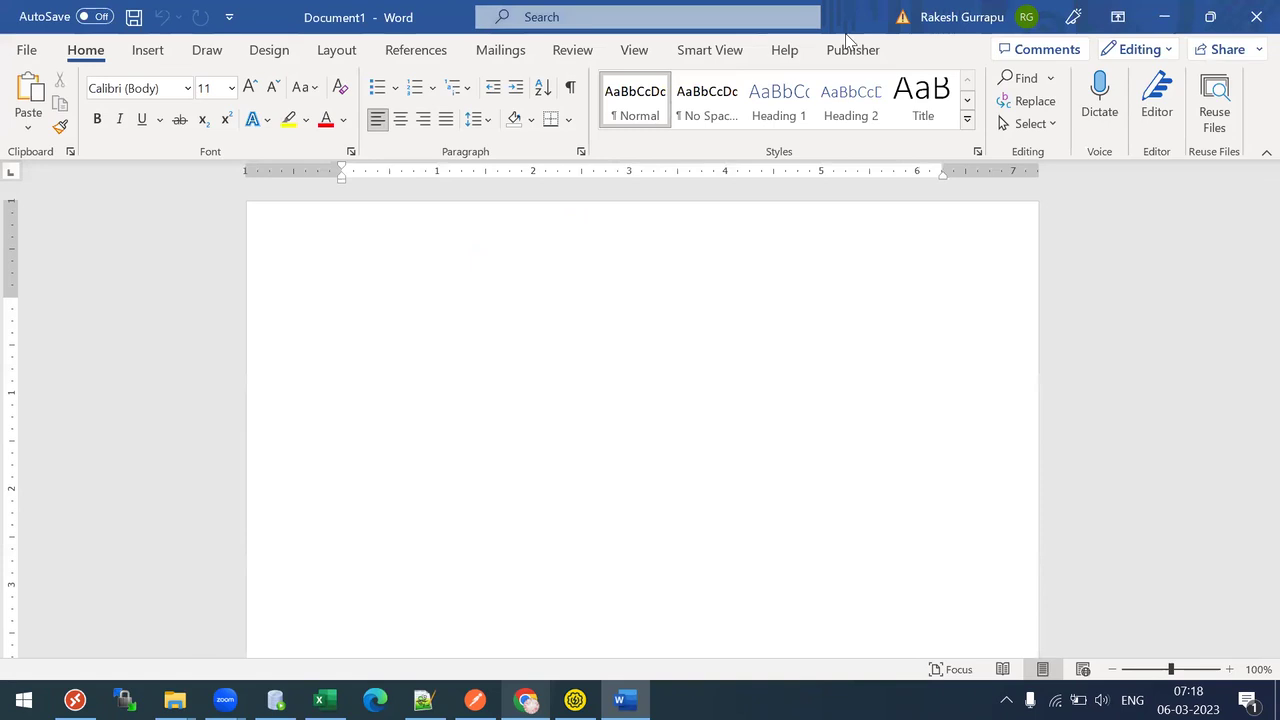
pyautogui.click(848, 52)
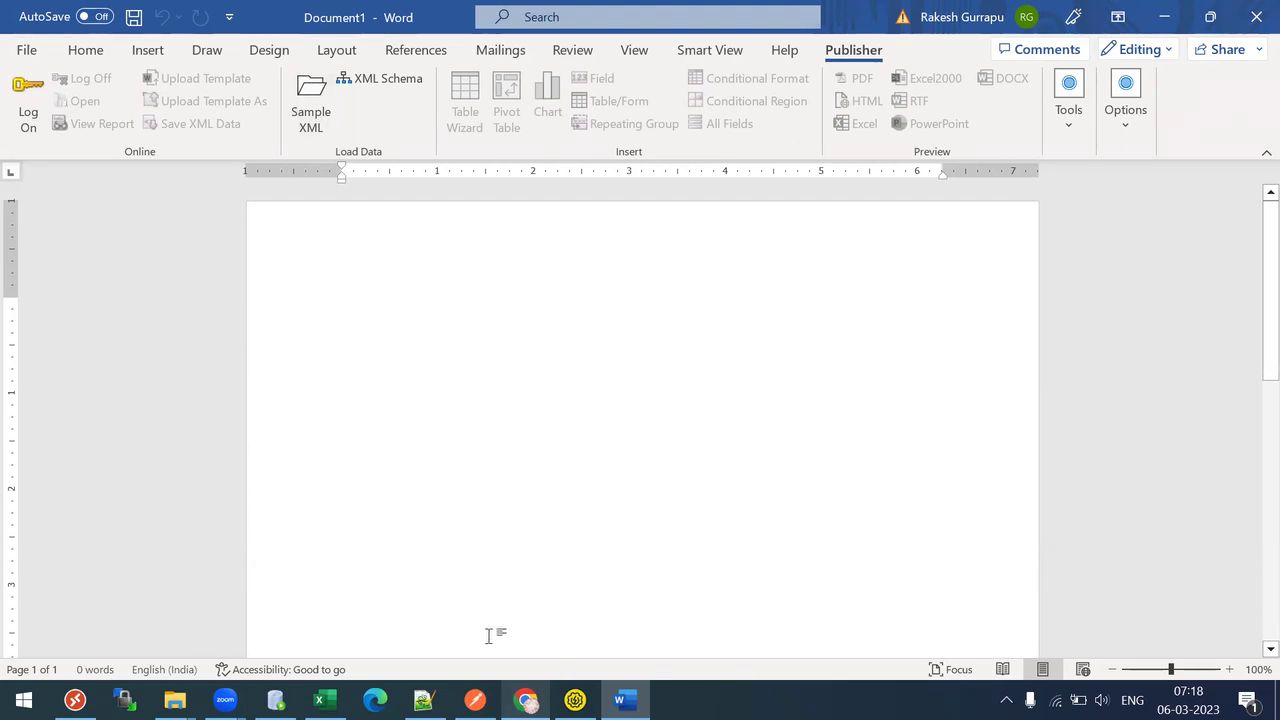
# Switch back to the TL28SupplierReport editor in Chrome.
pyautogui.click(528, 702)
pyautogui.click(383, 332)
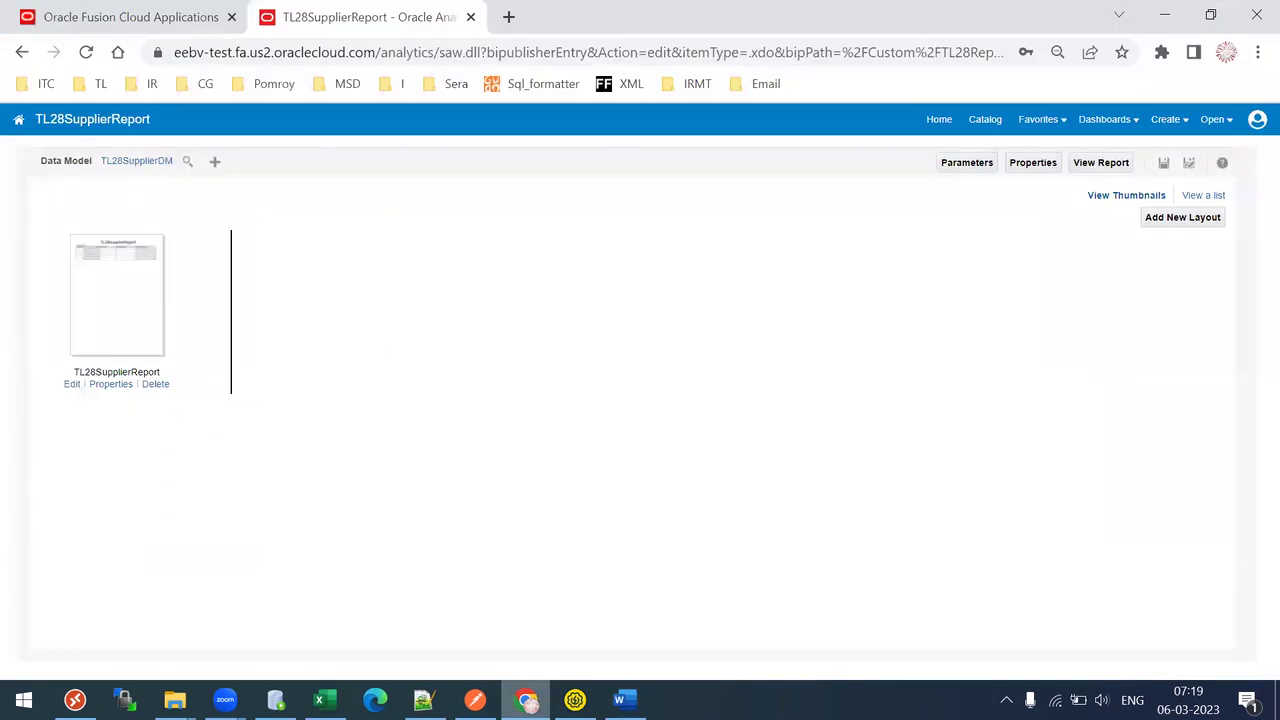
# Add an RTF layout to the report, auto-generated from the data model, with the template name GenerateLayoutRTF.
pyautogui.hotkey('alt', 'Tab')
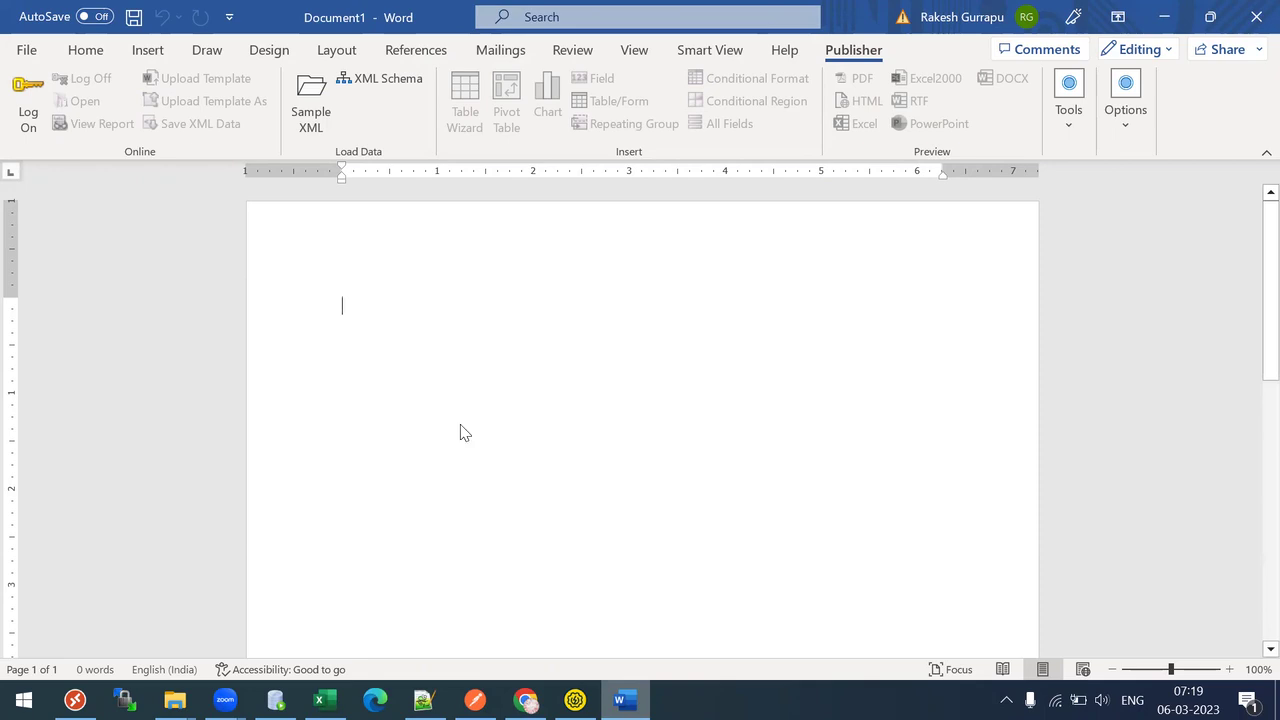
pyautogui.hotkey('alt', 'Tab')
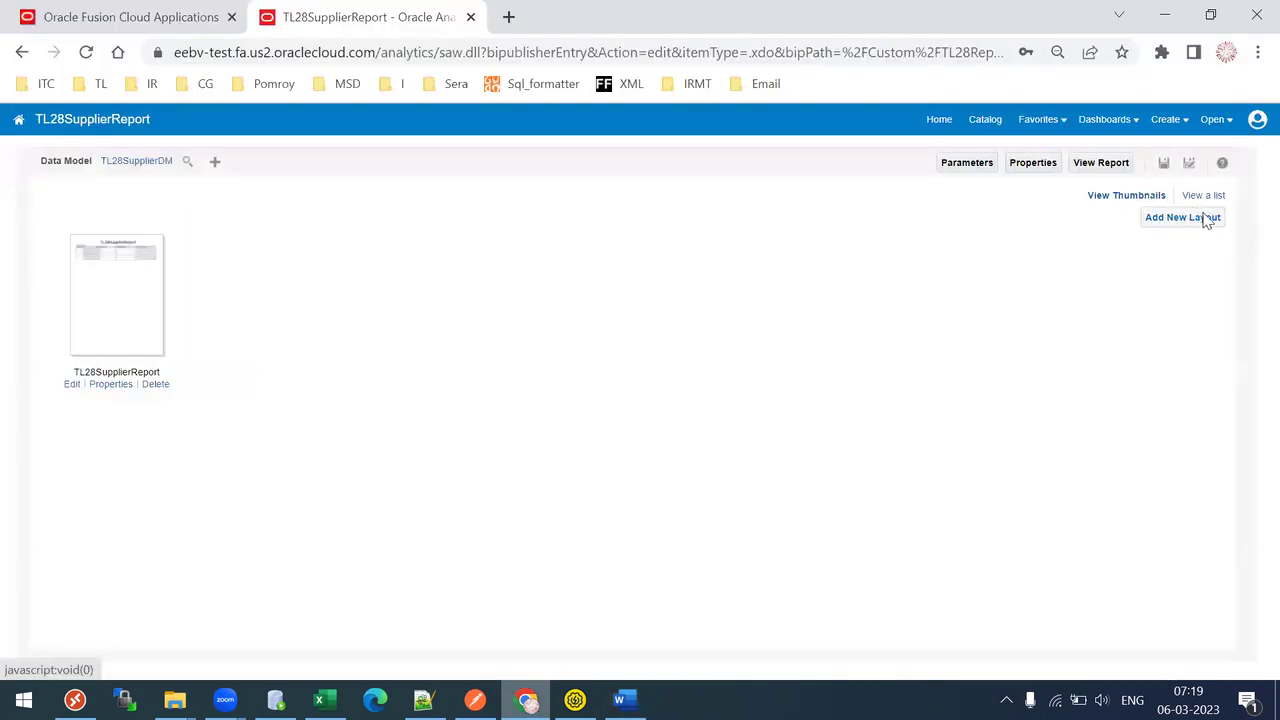
pyautogui.click(1207, 221)
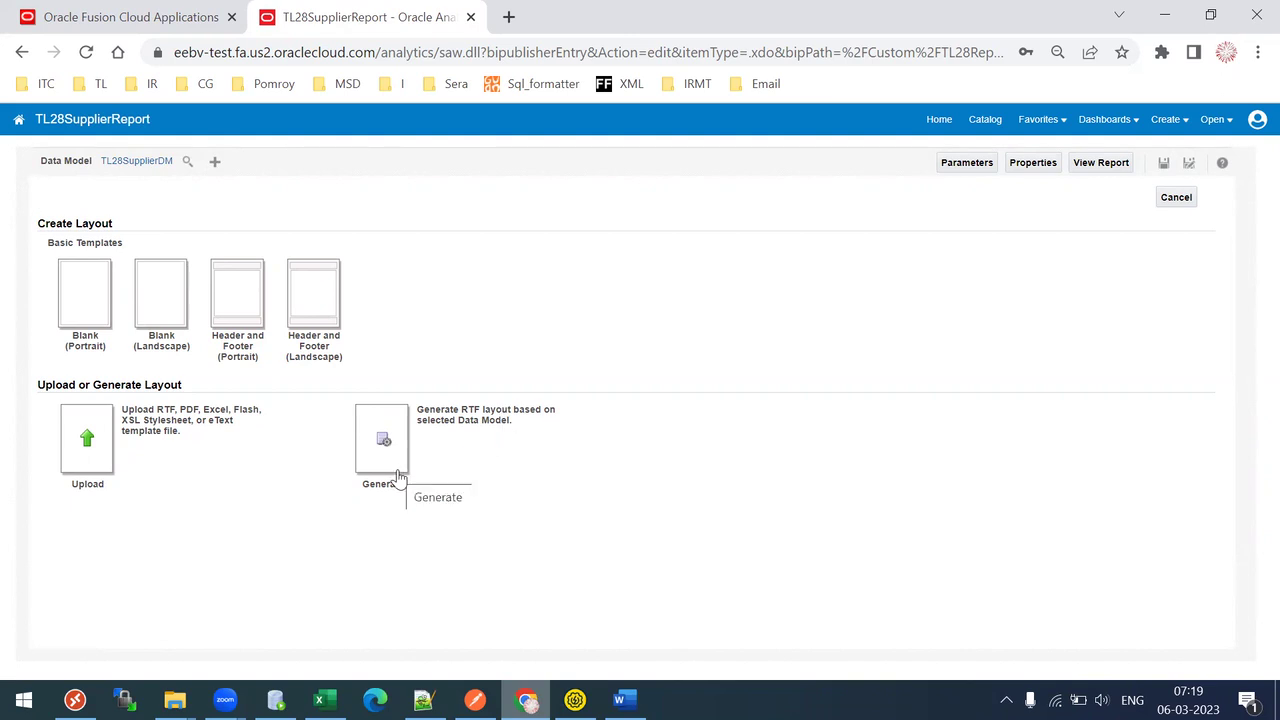
pyautogui.click(383, 440)
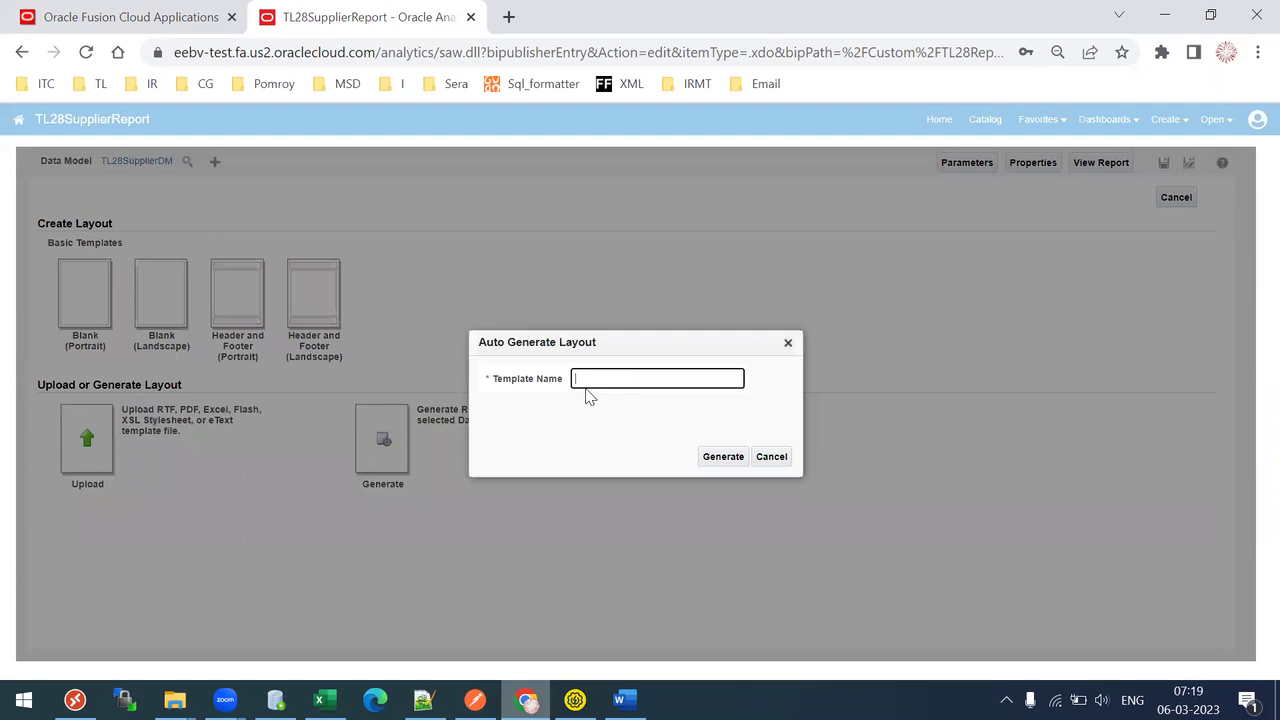
pyautogui.write('GenerateLayou')
pyautogui.press('BackSpace')
pyautogui.press('BackSpace')
pyautogui.press('BackSpace')
pyautogui.write('youtRTF')
pyautogui.click(722, 460)
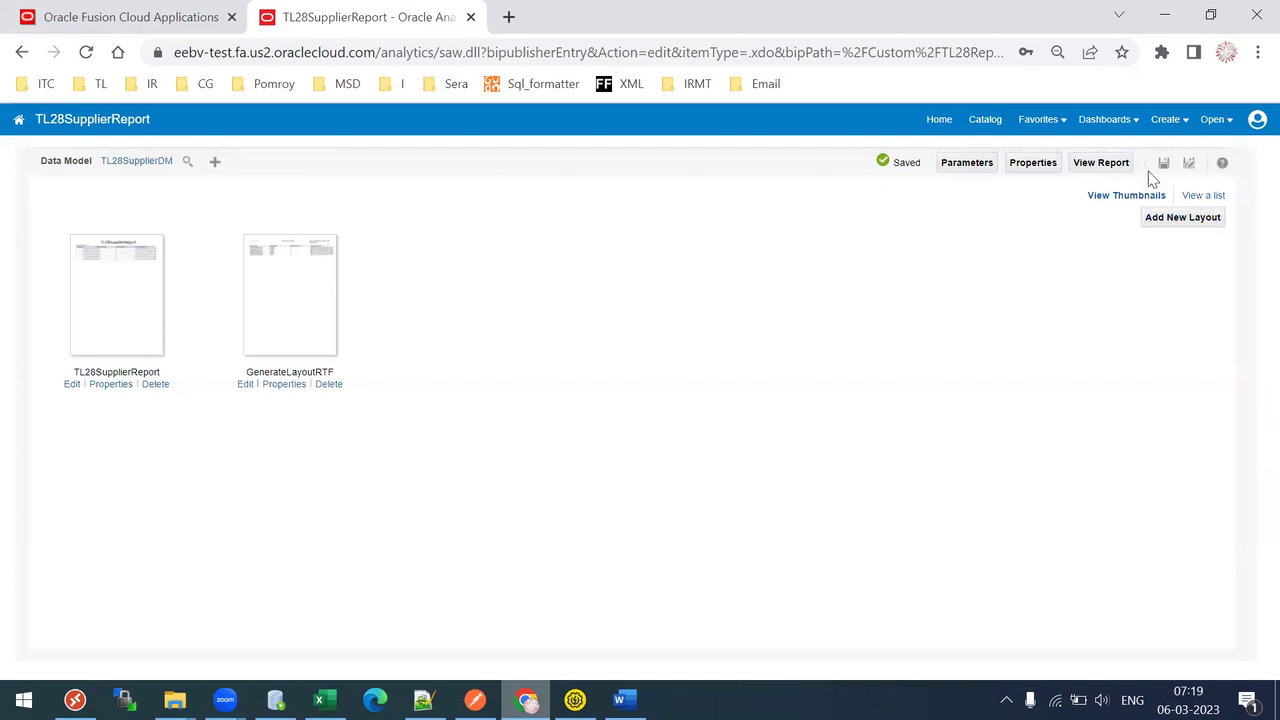
# In the layout list, set GenerateLayoutRTF's default format to PDF, make it the default layout, and save the report.
pyautogui.click(1203, 196)
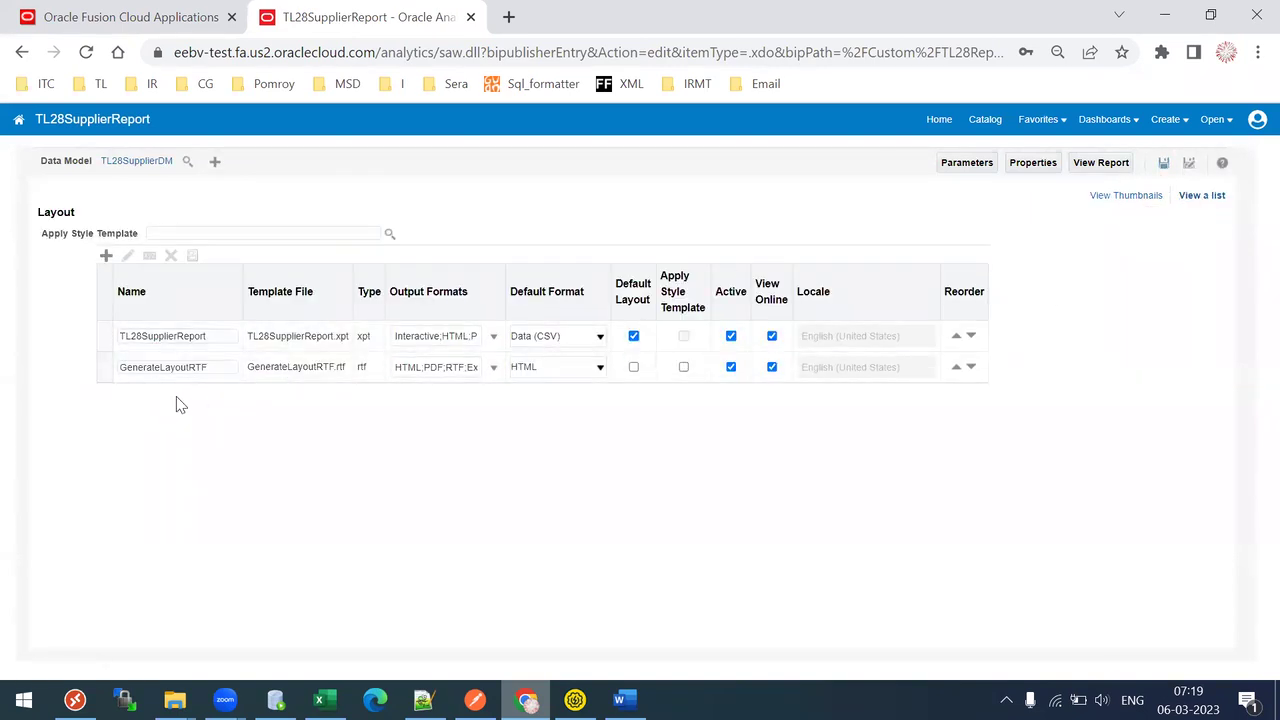
pyautogui.doubleClick(214, 366)
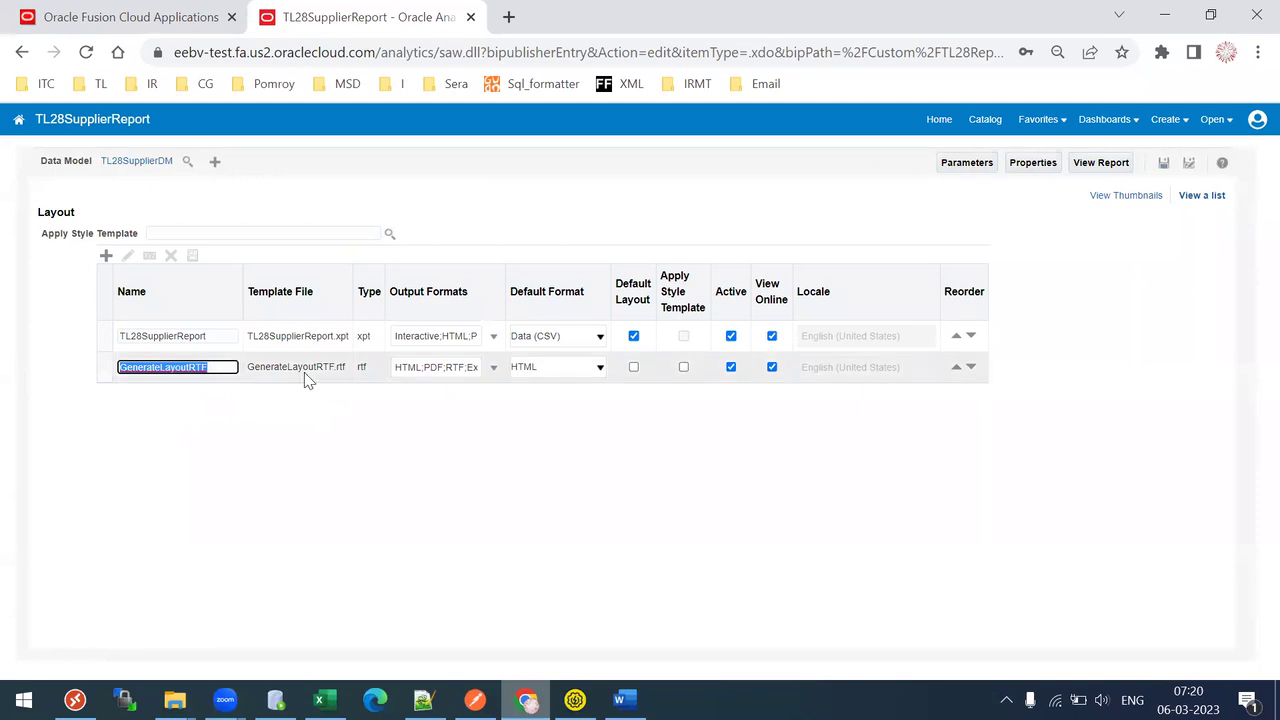
pyautogui.click(361, 367)
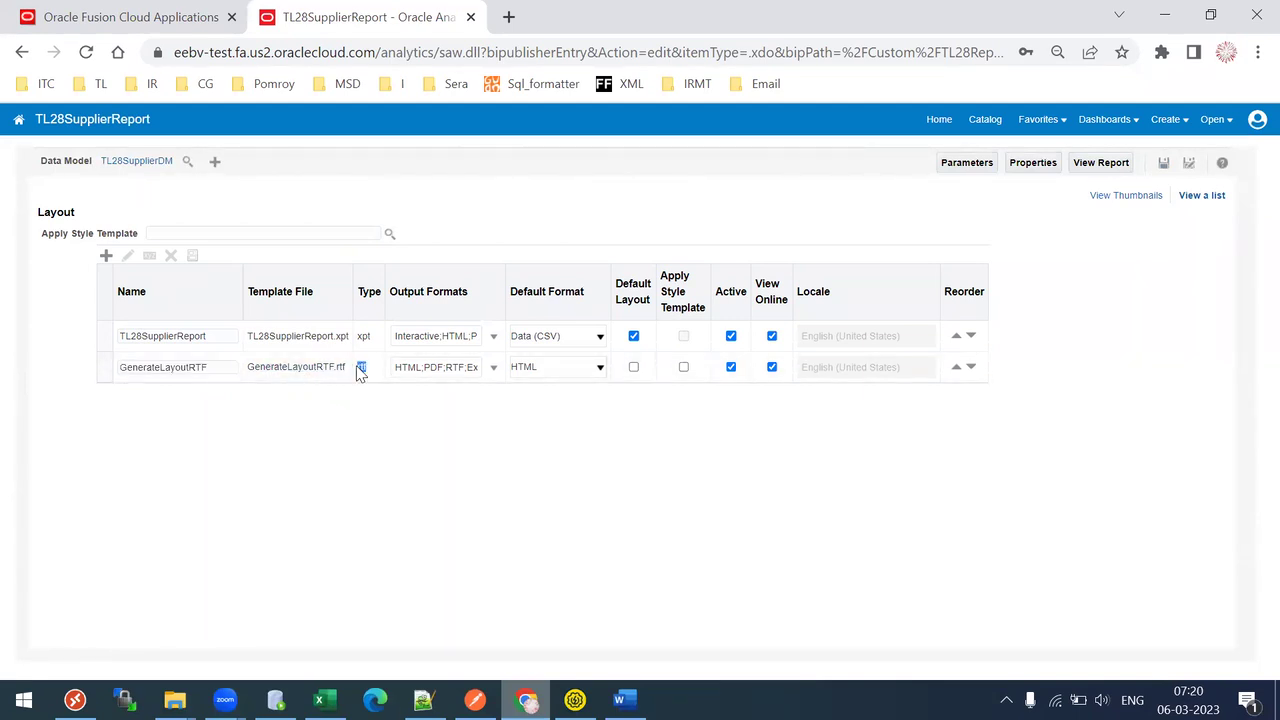
pyautogui.click(588, 372)
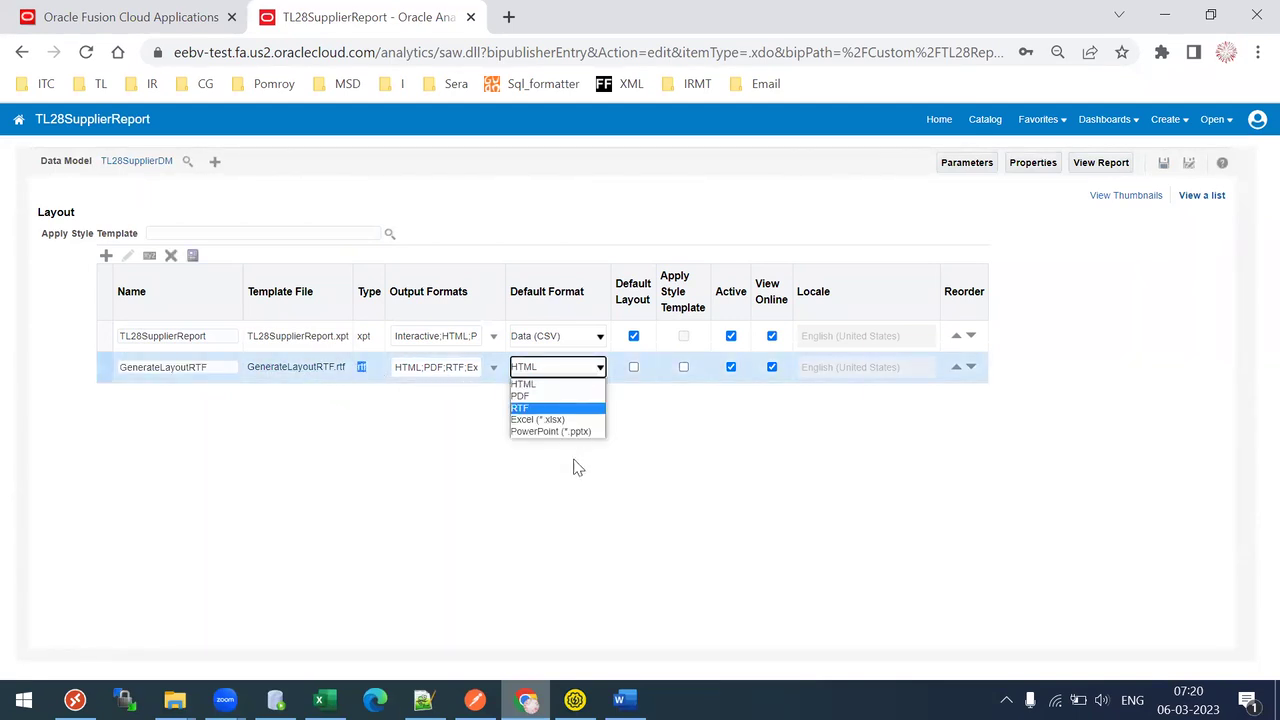
pyautogui.click(537, 398)
pyautogui.click(633, 369)
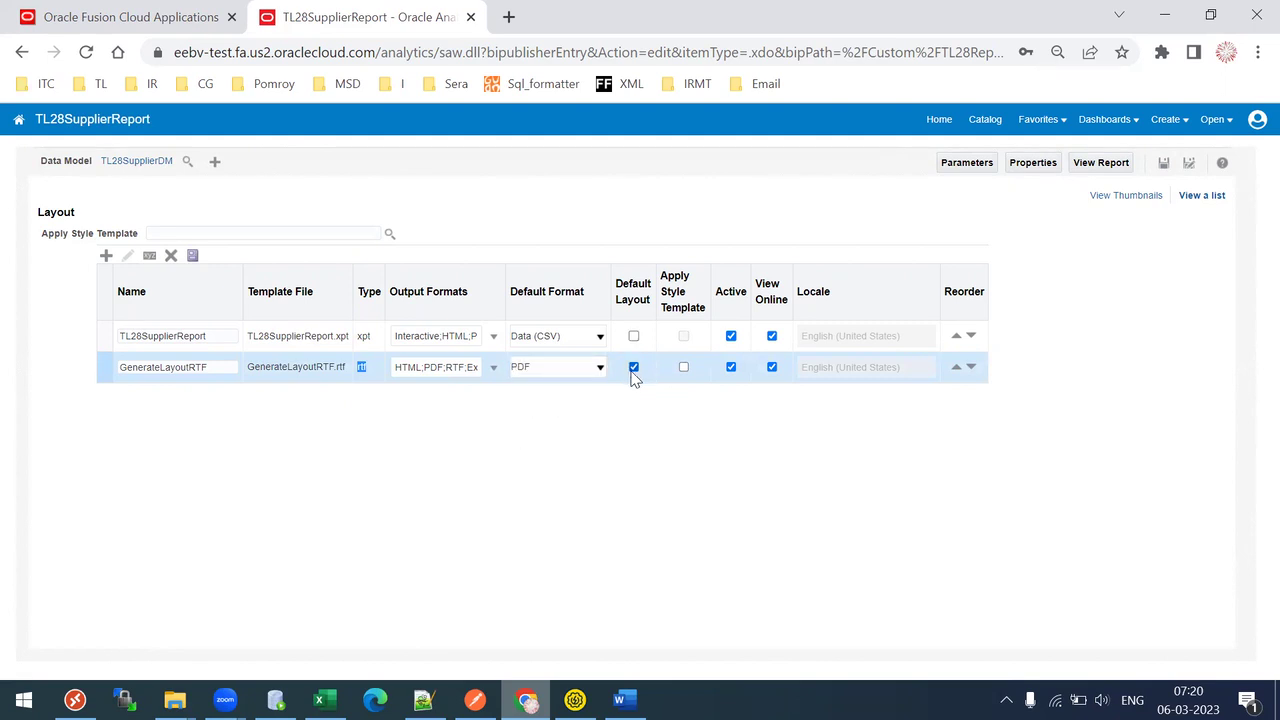
pyautogui.click(1165, 167)
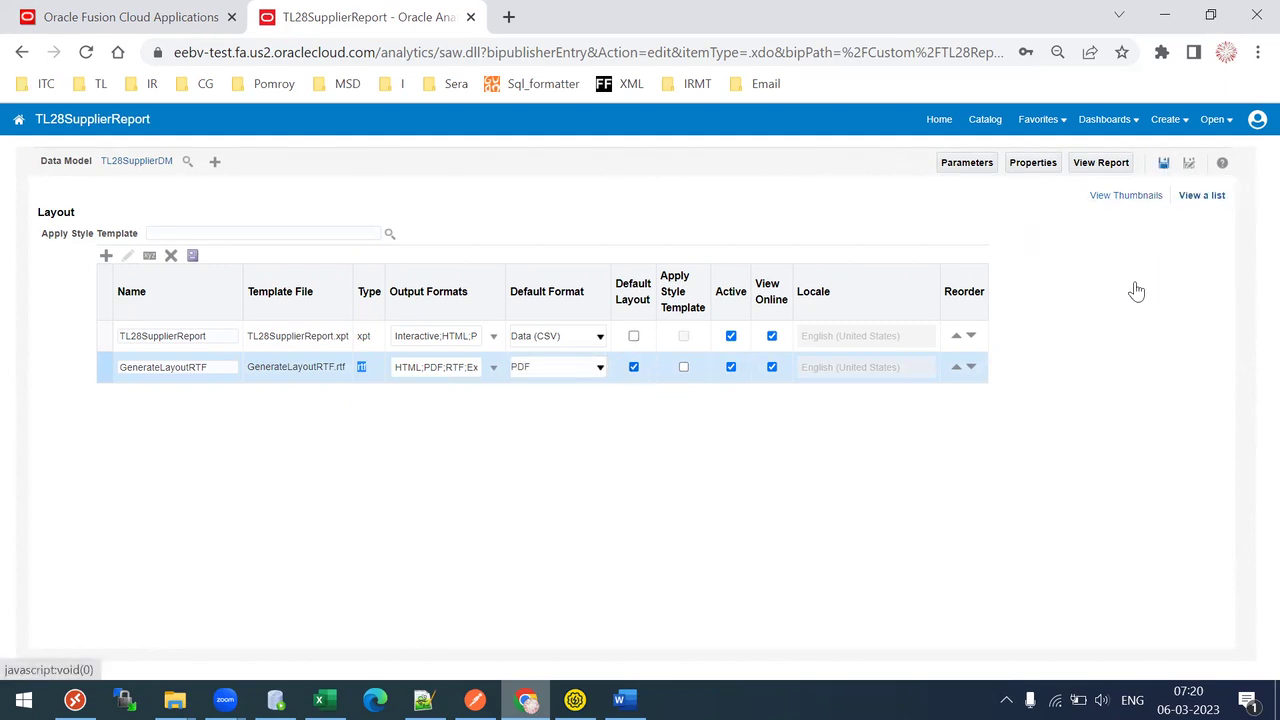
# View the report and compare the output of the GenerateLayoutRTF layout with that of the TL28SupplierReport layout.
pyautogui.click(1108, 168)
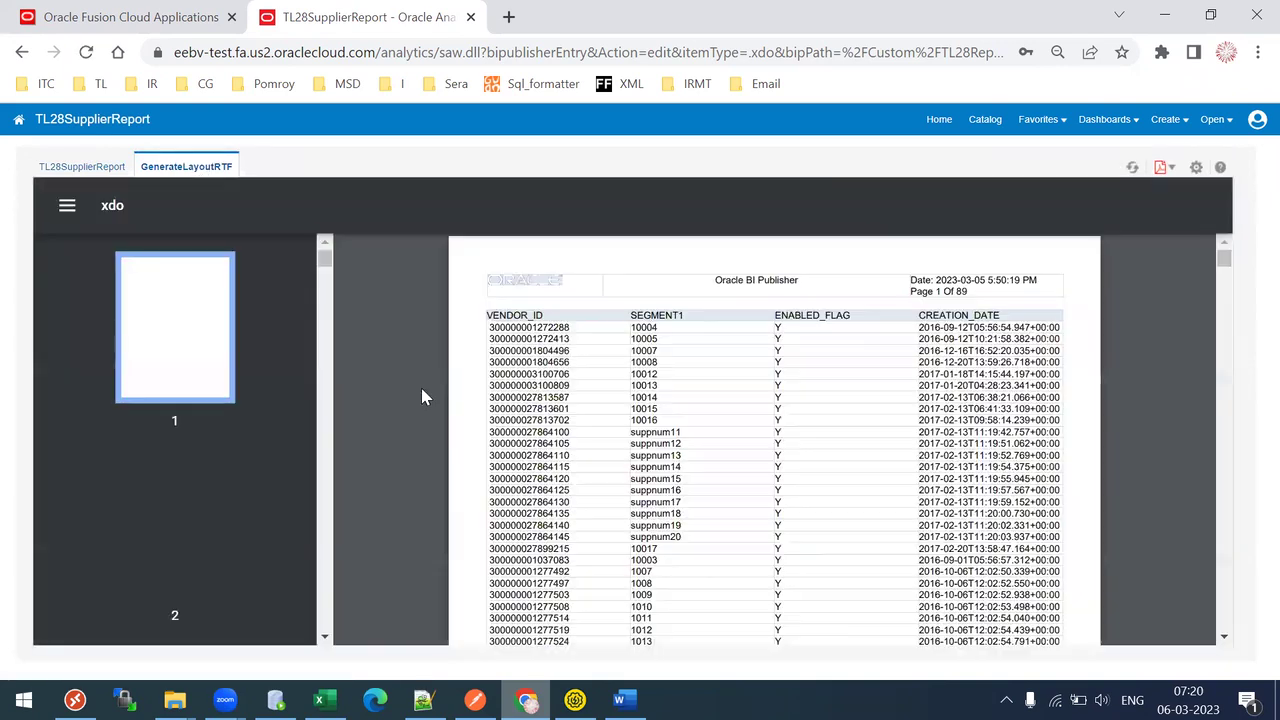
pyautogui.moveTo(557, 397); pyautogui.dragTo(790, 502)
pyautogui.click(790, 502)
pyautogui.click(85, 172)
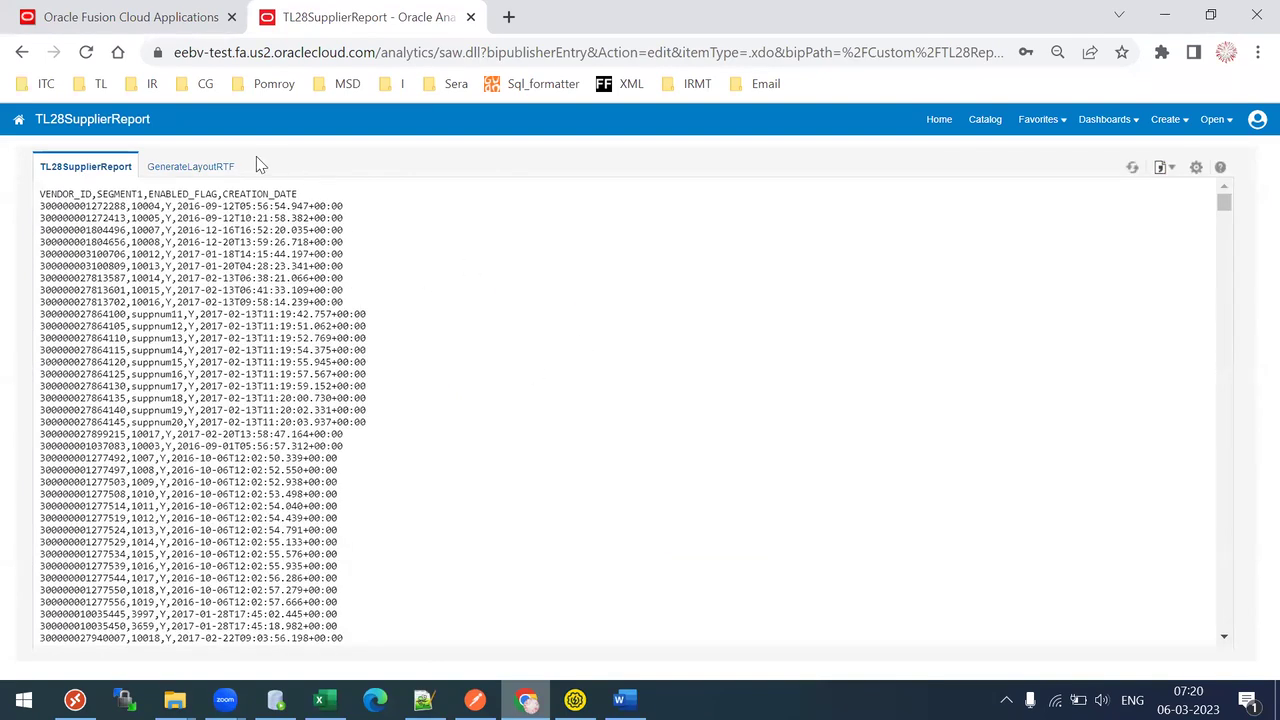
# Return to editing the report, download the GenerateLayoutRTF template, and open it in Word with editing enabled.
pyautogui.click(1196, 168)
pyautogui.click(1158, 203)
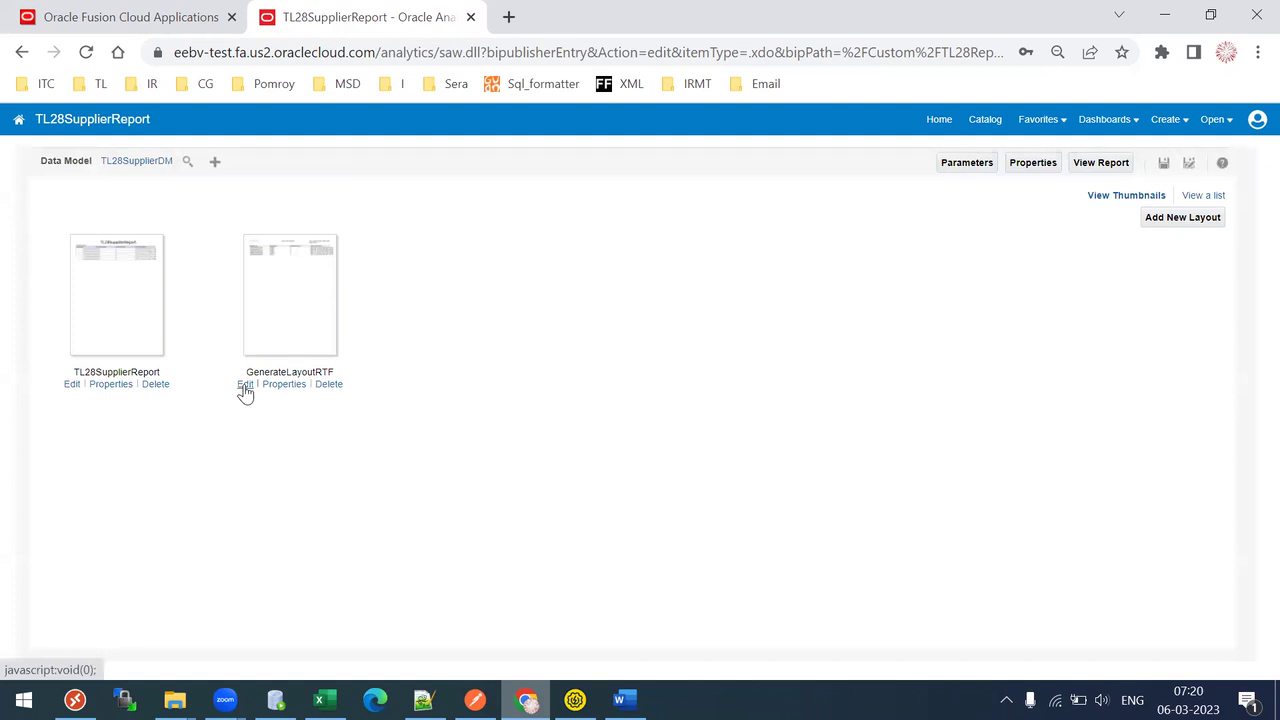
pyautogui.click(245, 387)
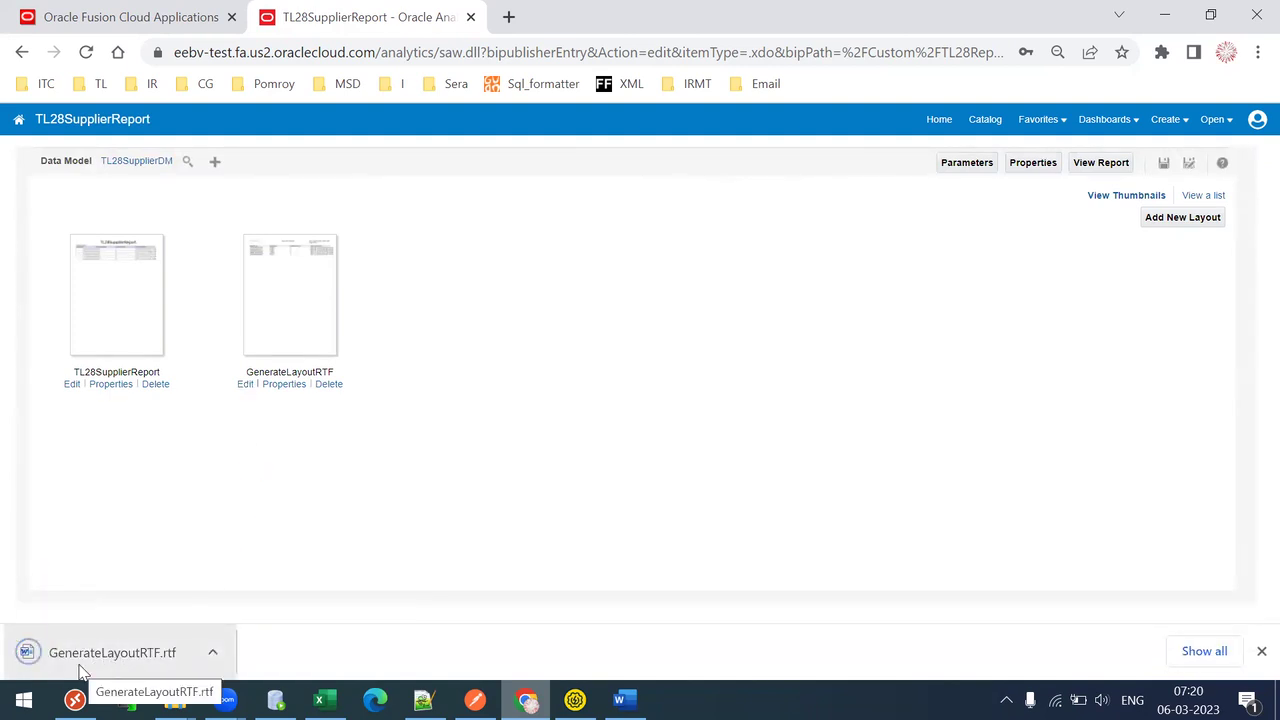
pyautogui.click(84, 666)
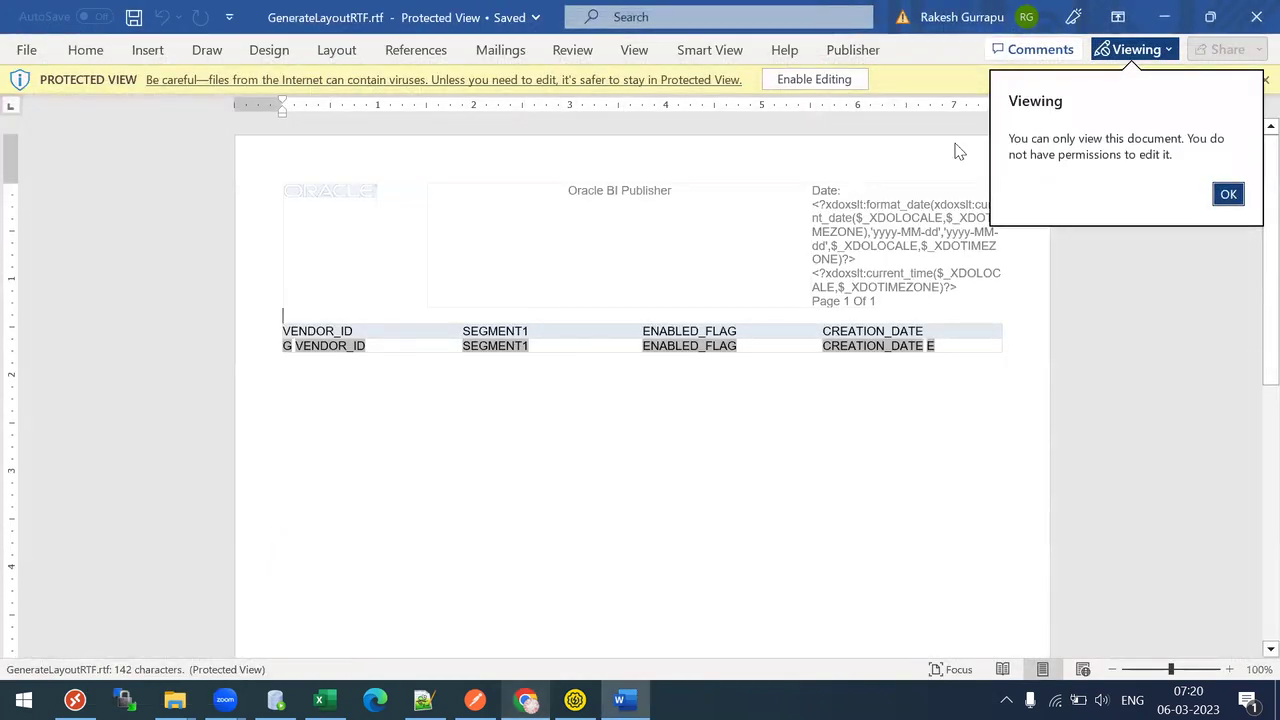
pyautogui.click(1226, 194)
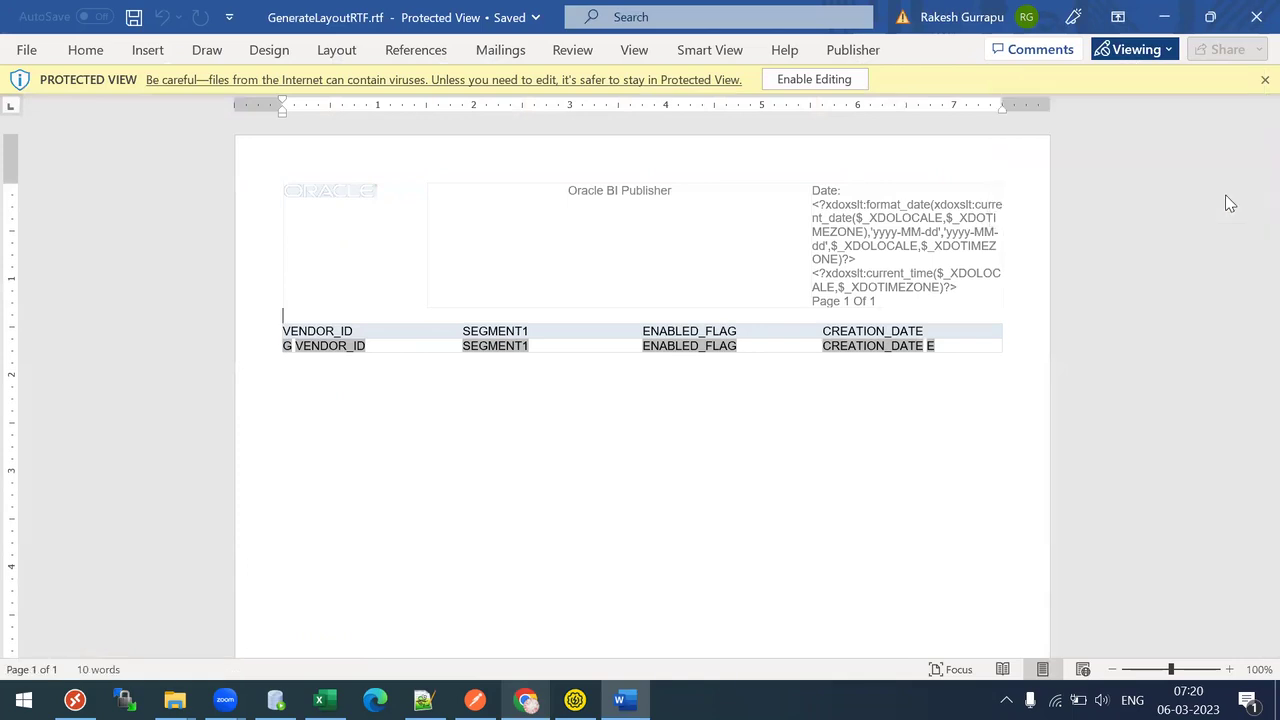
pyautogui.click(826, 82)
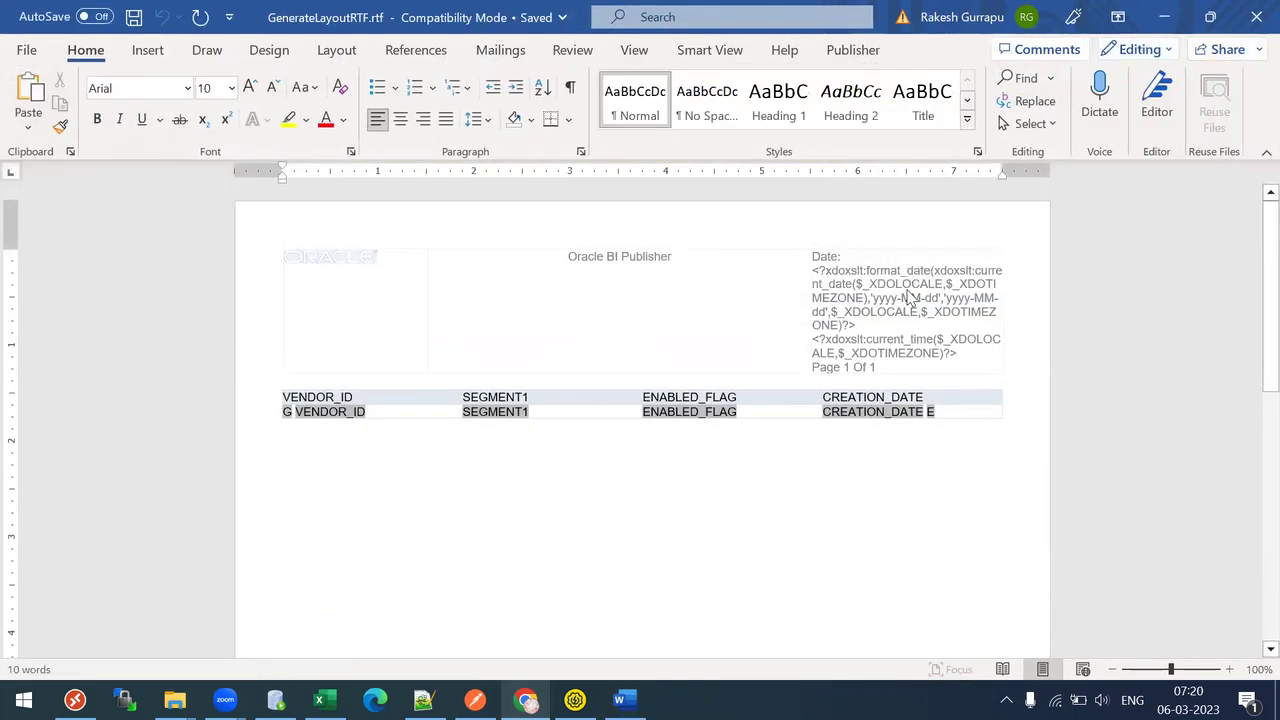
# Examine the VENDOR_ID and CREATION_DATE field placeholders in the generated template's table, and close the document.
pyautogui.doubleClick(337, 411)
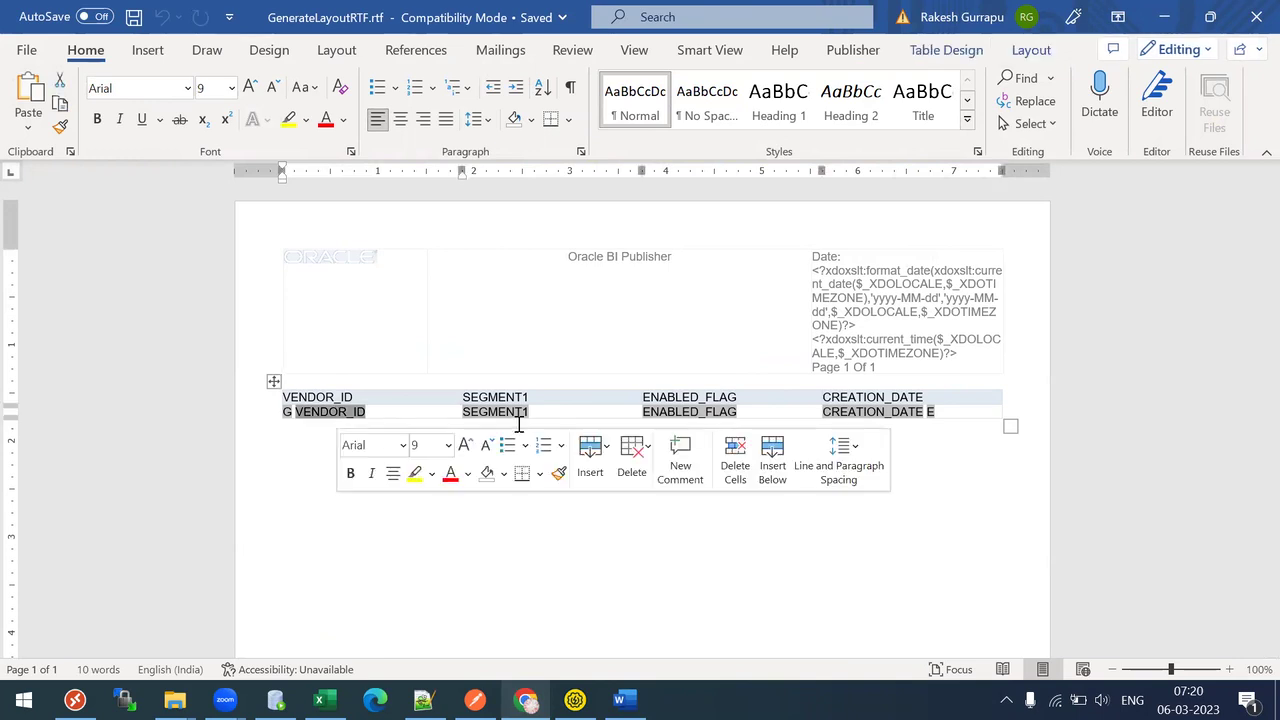
pyautogui.doubleClick(860, 412)
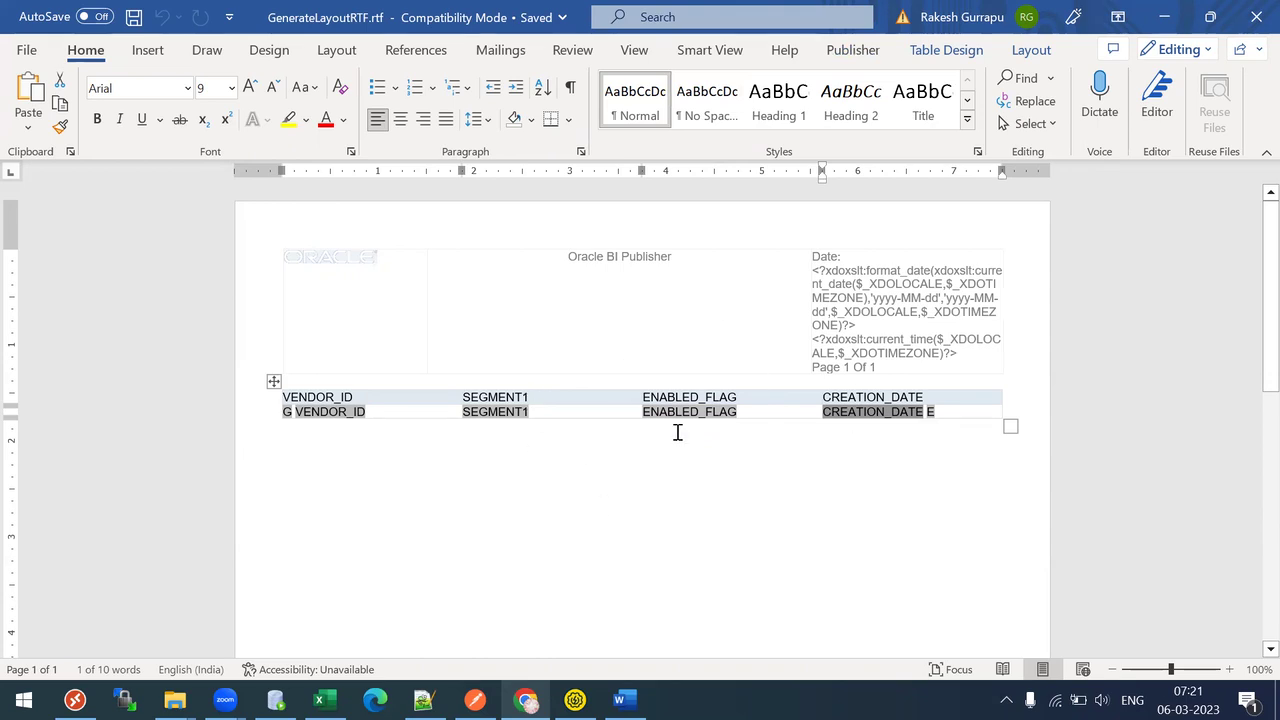
pyautogui.scroll(-2, 1248, 297)
pyautogui.scroll(2, 1248, 337)
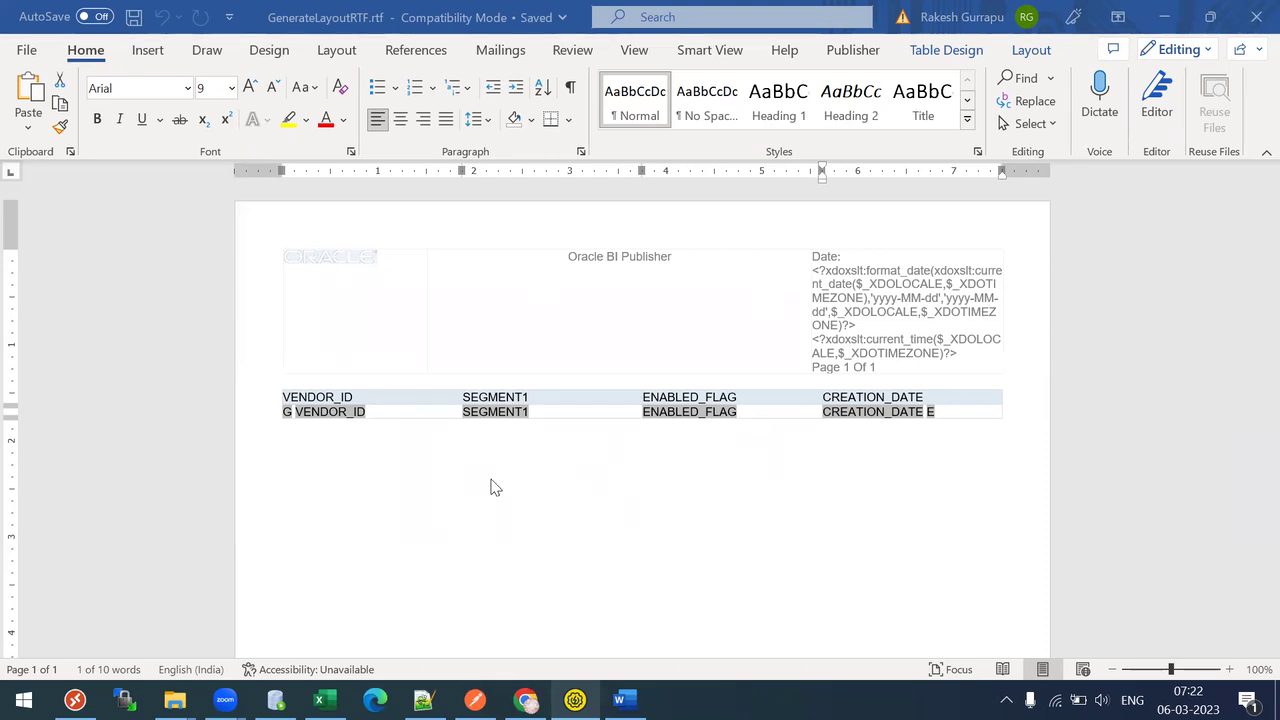
pyautogui.click(1254, 20)
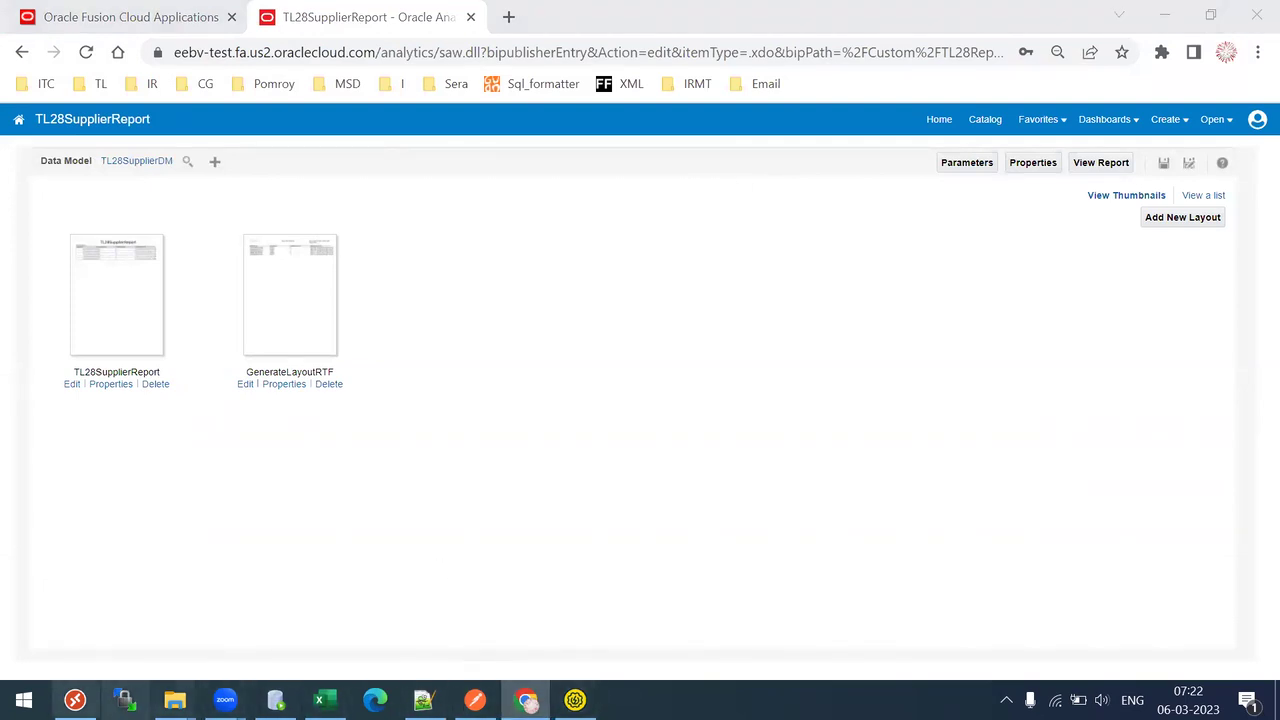
# Launch Word, create a blank document, and show the BI Publisher add-in commands.
pyautogui.click(24, 700)
pyautogui.write('word')
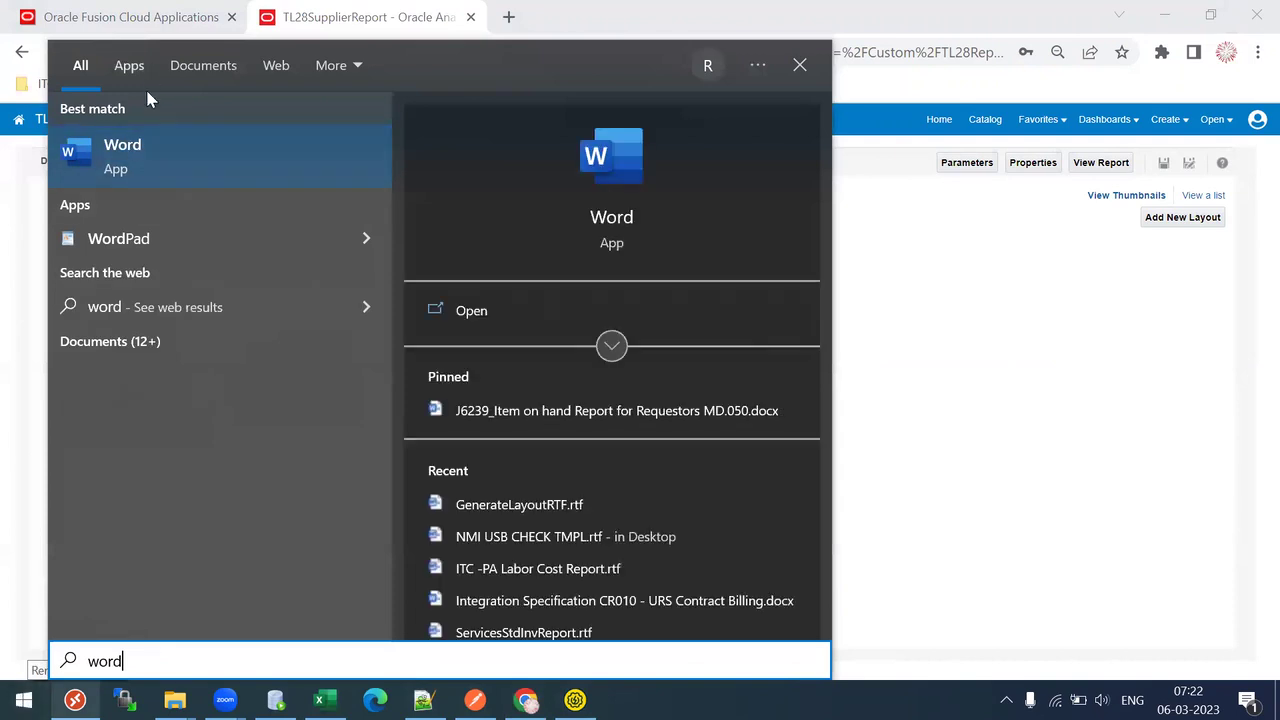
pyautogui.click(156, 169)
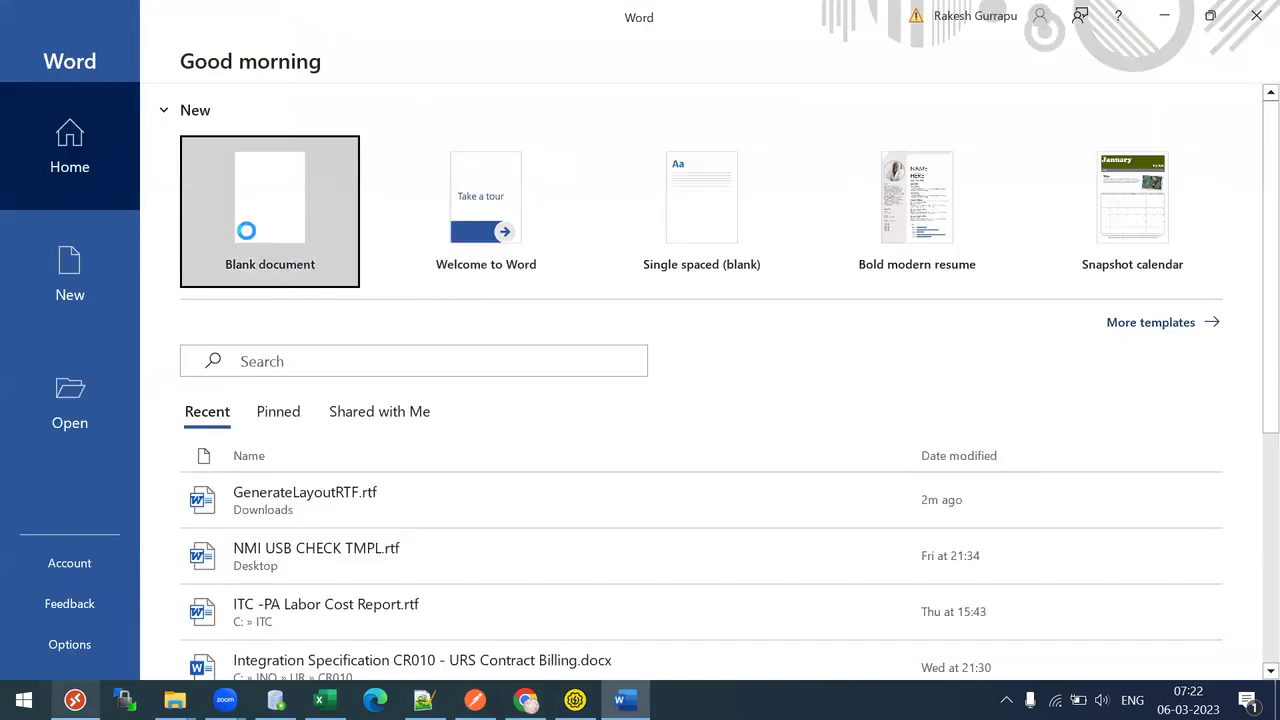
pyautogui.click(246, 231)
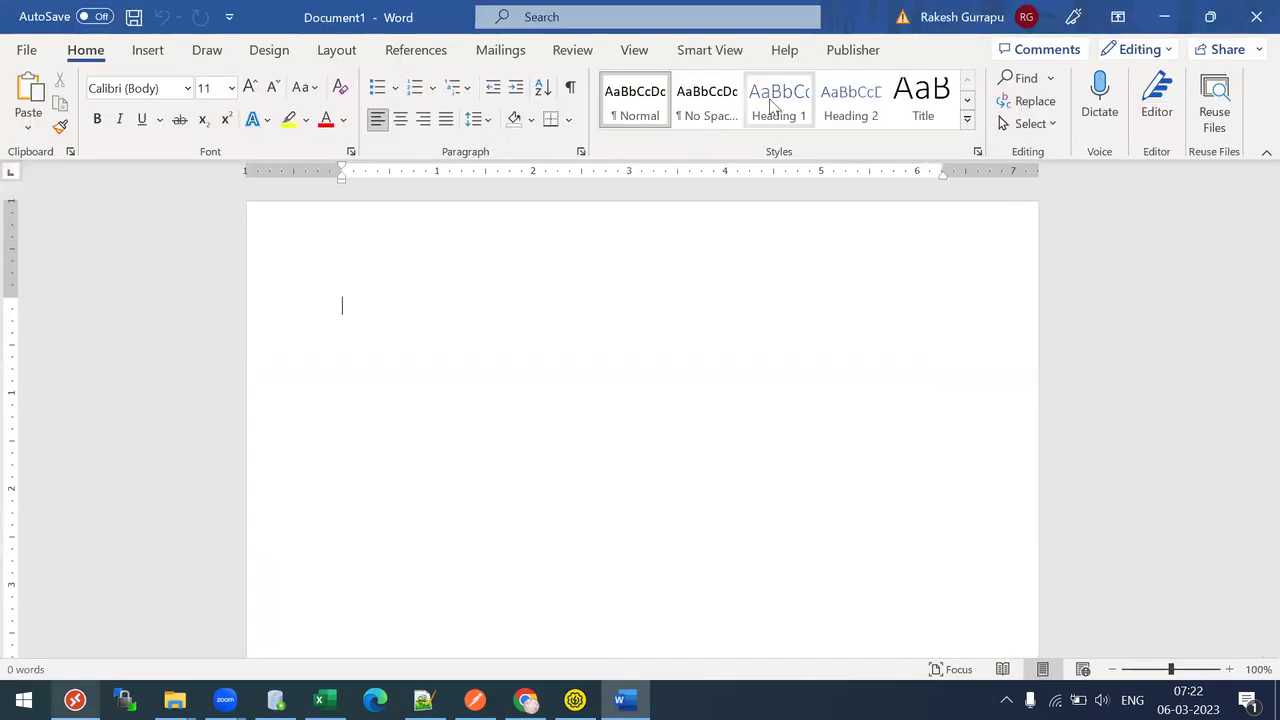
pyautogui.click(853, 55)
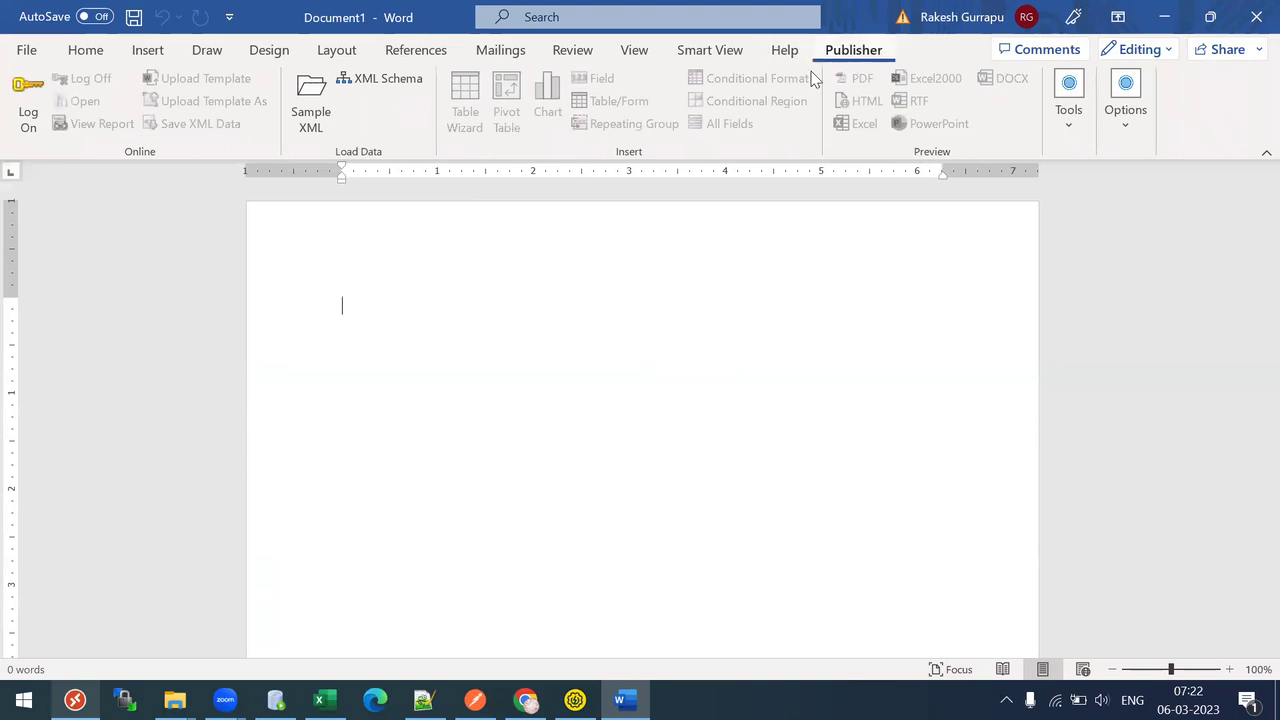
# Load TL28SupplierDM (1).xml from the Downloads folder as the template's sample XML data.
pyautogui.click(316, 122)
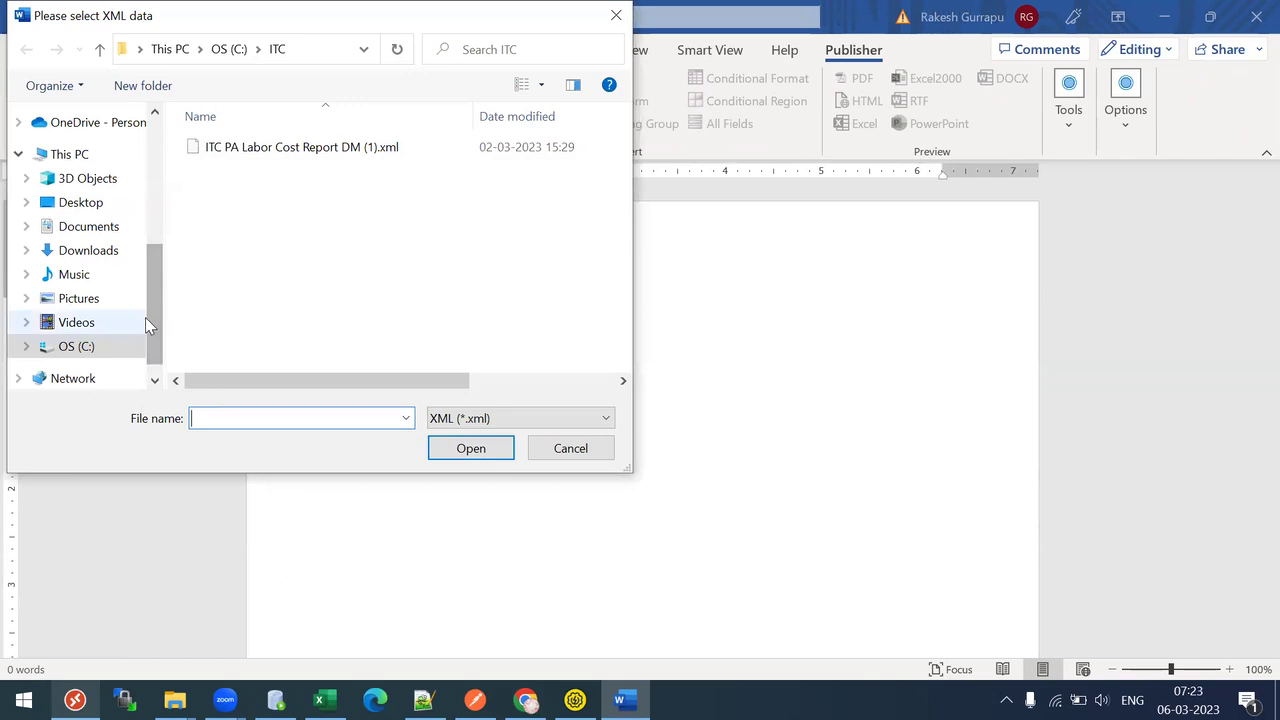
pyautogui.moveTo(153, 313); pyautogui.dragTo(149, 175)
pyautogui.click(104, 180)
pyautogui.scroll(5, 240, 185)
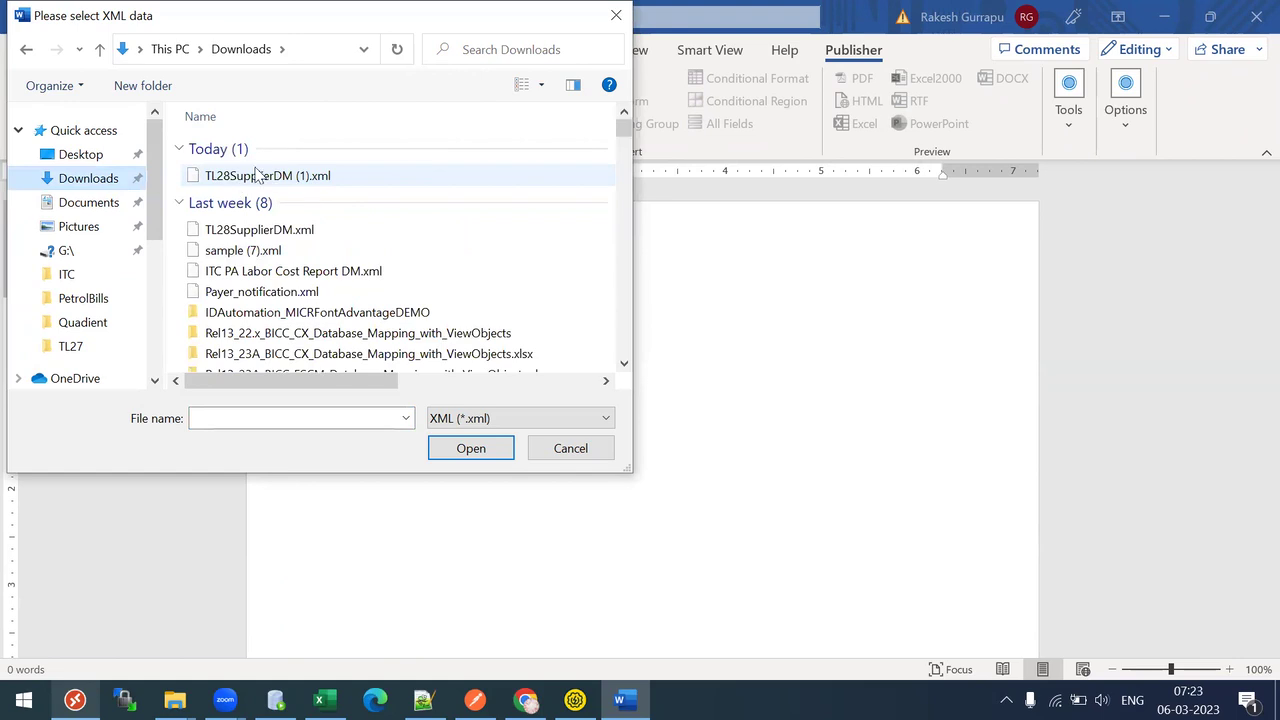
pyautogui.doubleClick(258, 175)
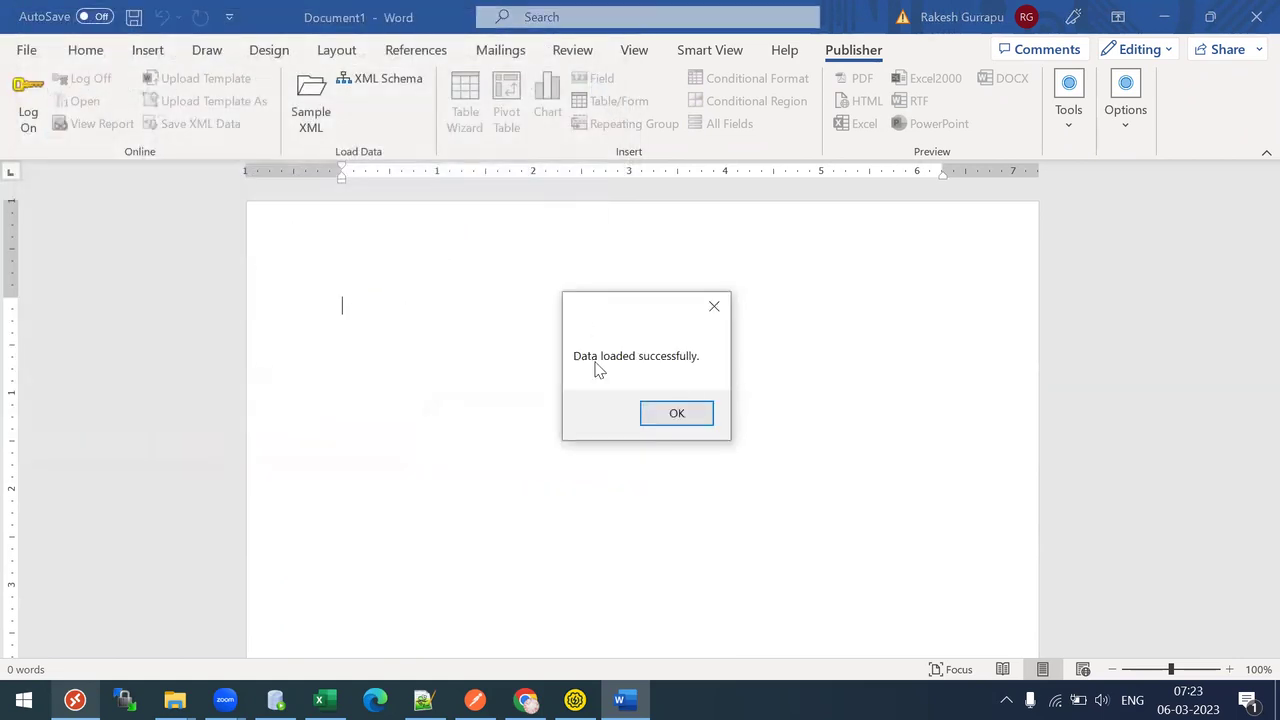
pyautogui.click(691, 414)
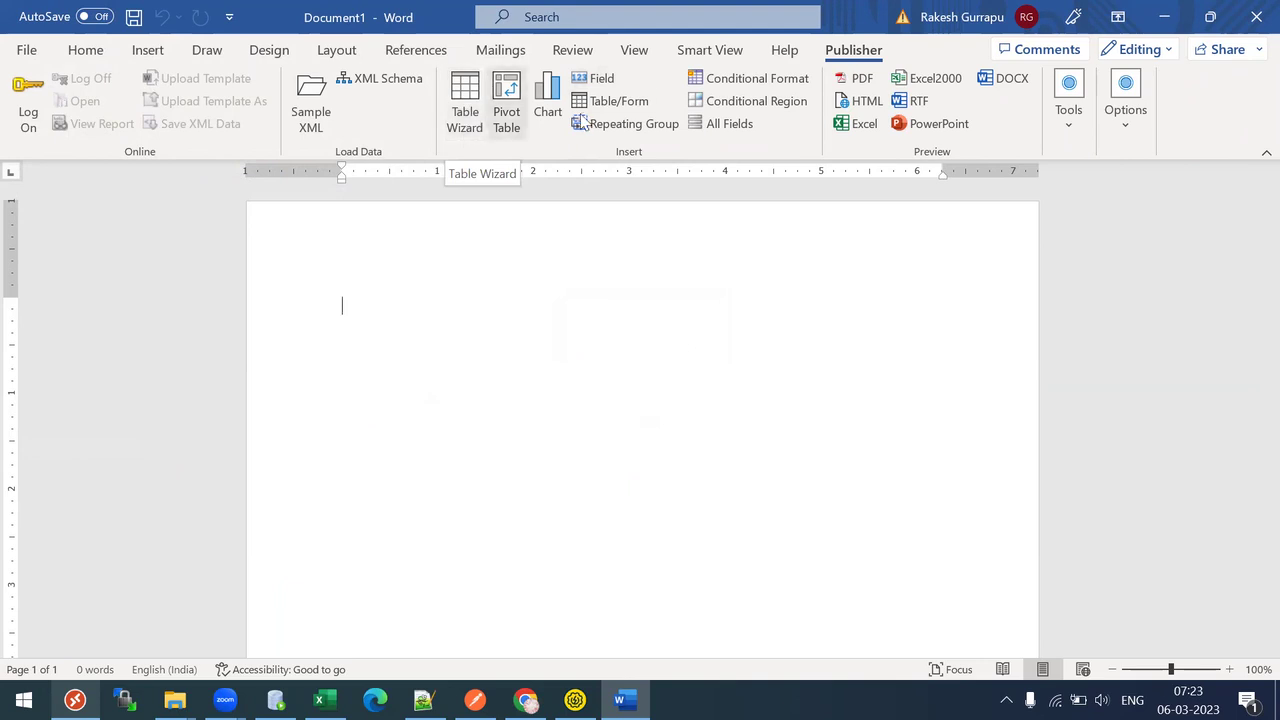
# Start the Table Wizard and advance to the choice of the grouping field.
pyautogui.click(460, 118)
pyautogui.click(811, 512)
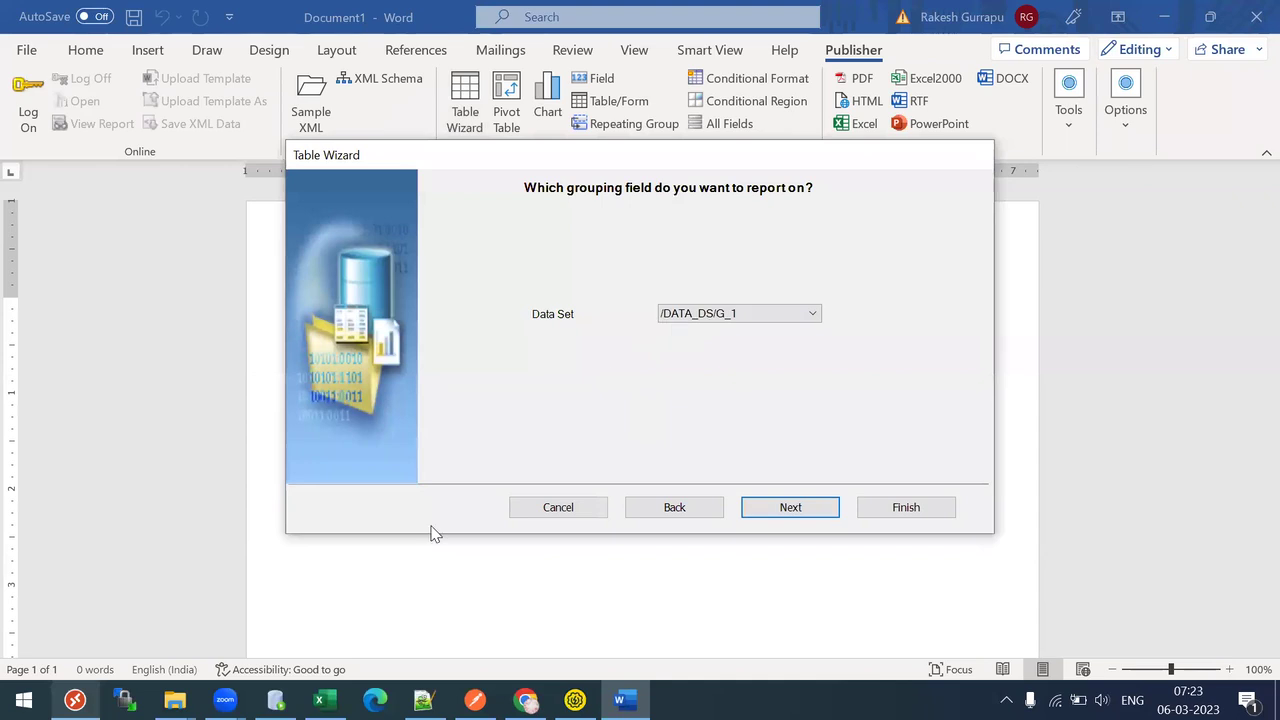
# Open TL28SupplierDM (1).xml from Downloads in Notepad++ and examine its DATA_DS and G_1 elements.
pyautogui.click(175, 700)
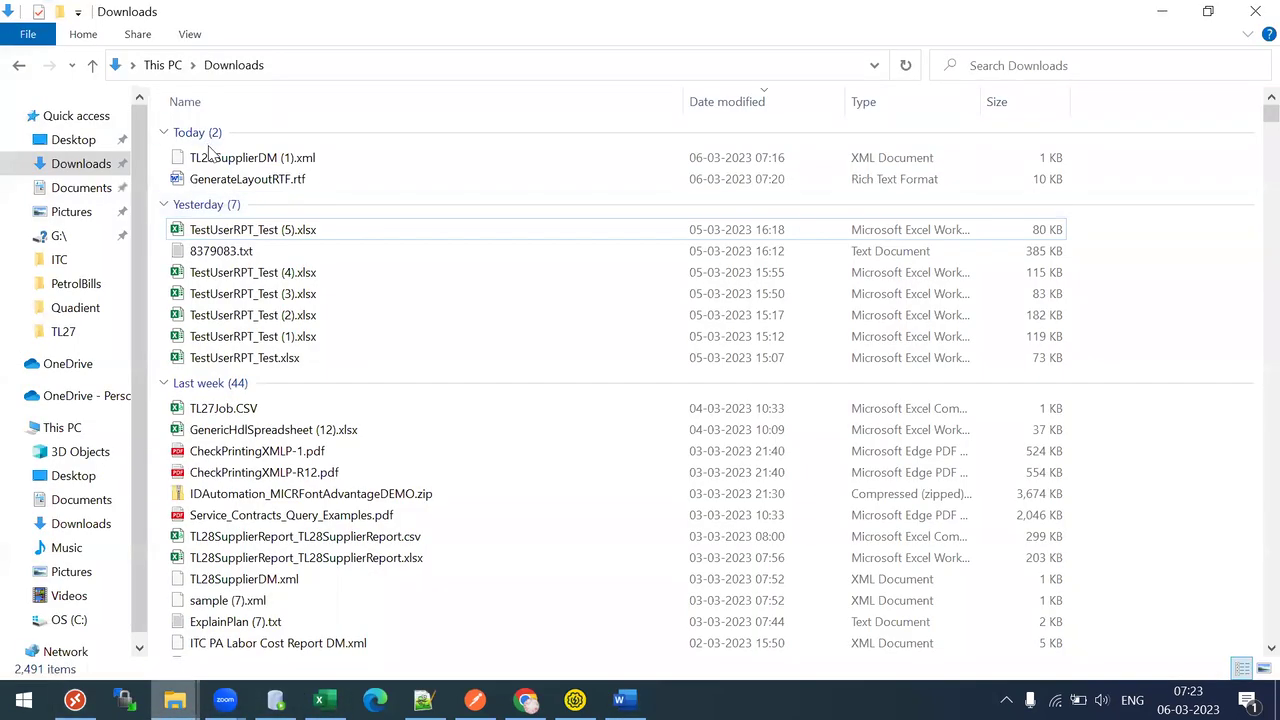
pyautogui.click(210, 160)
pyautogui.rightClick(209, 156)
pyautogui.click(290, 276)
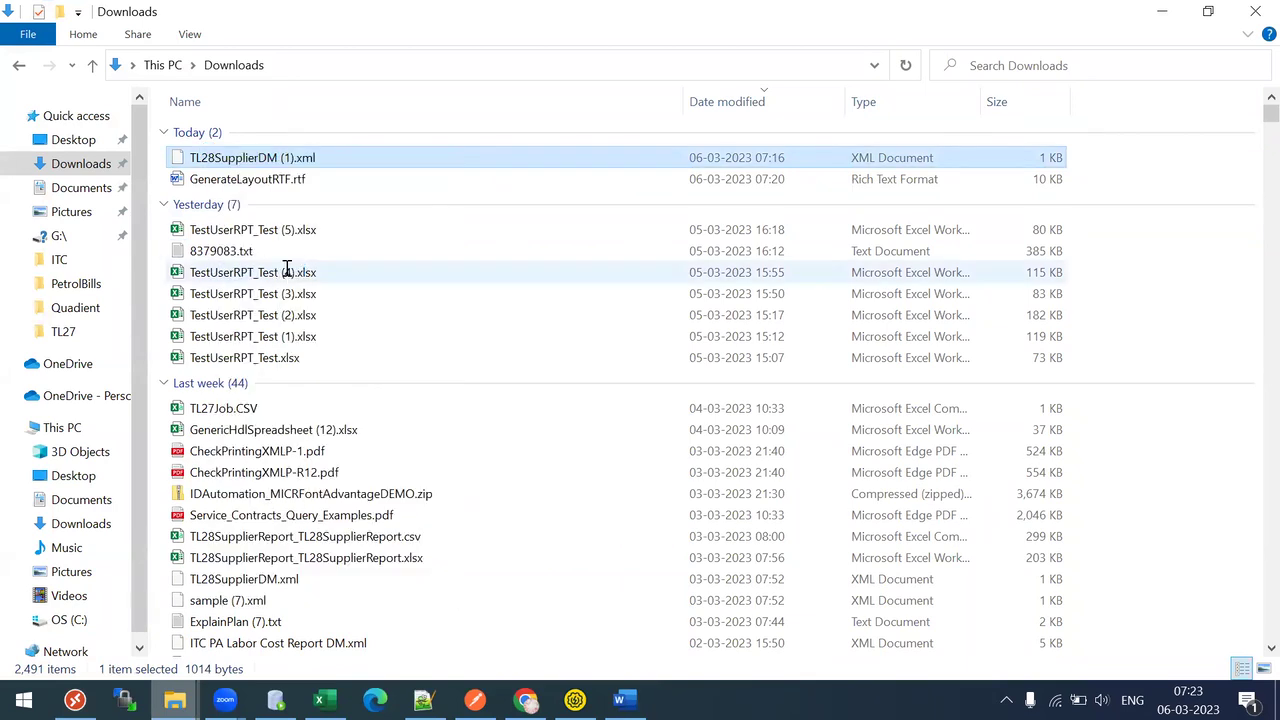
pyautogui.doubleClick(98, 130)
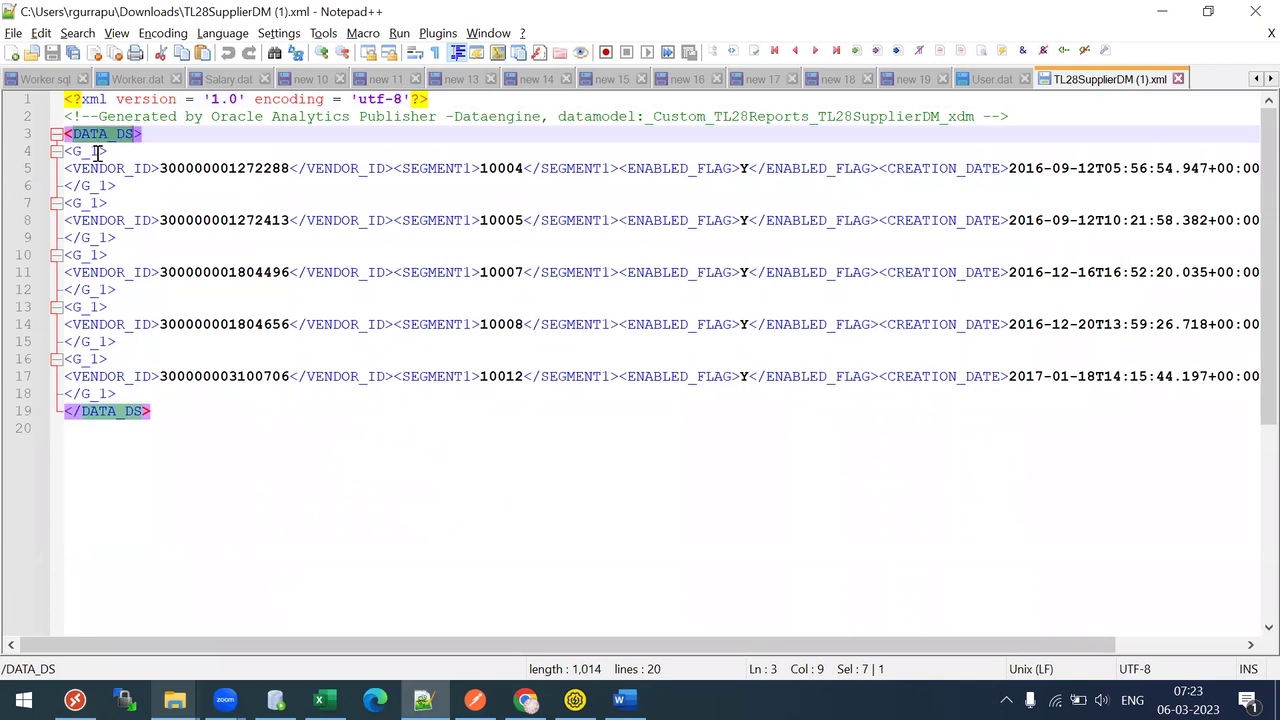
pyautogui.doubleClick(98, 152)
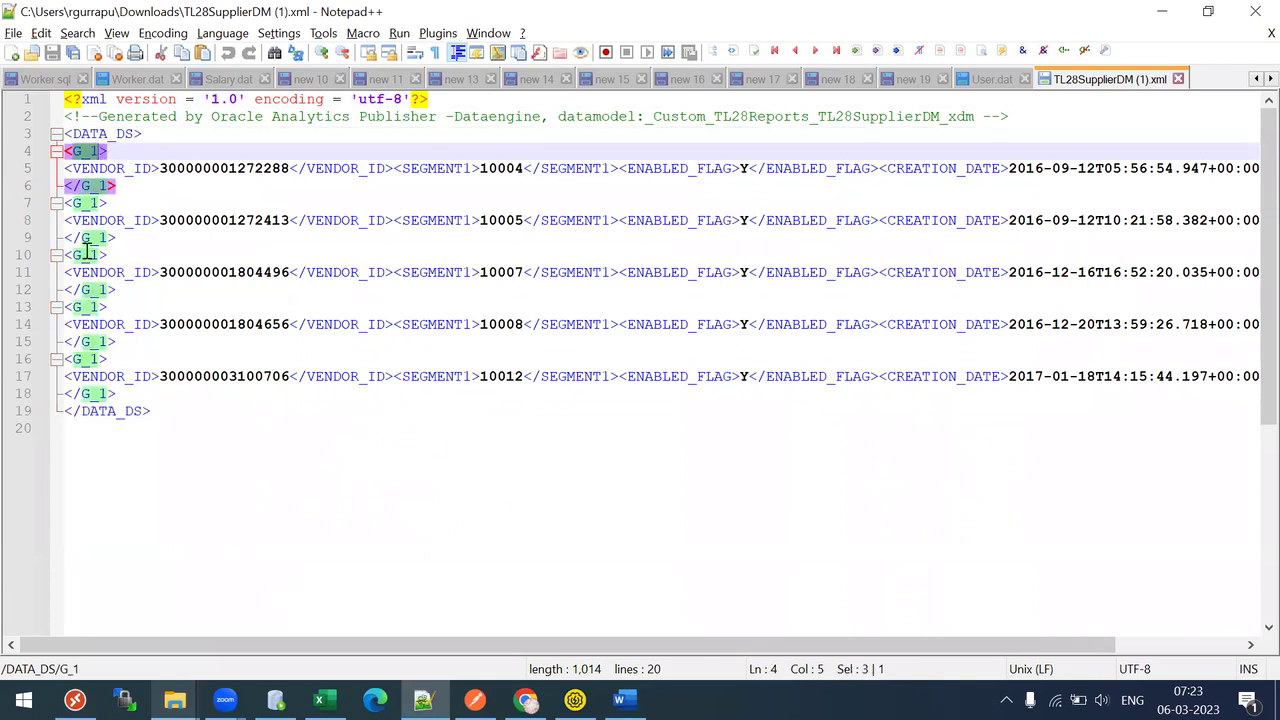
# Switch back to Word and accept /DATA_DS/G_1 as the Table Wizard's grouping field.
pyautogui.doubleClick(118, 136)
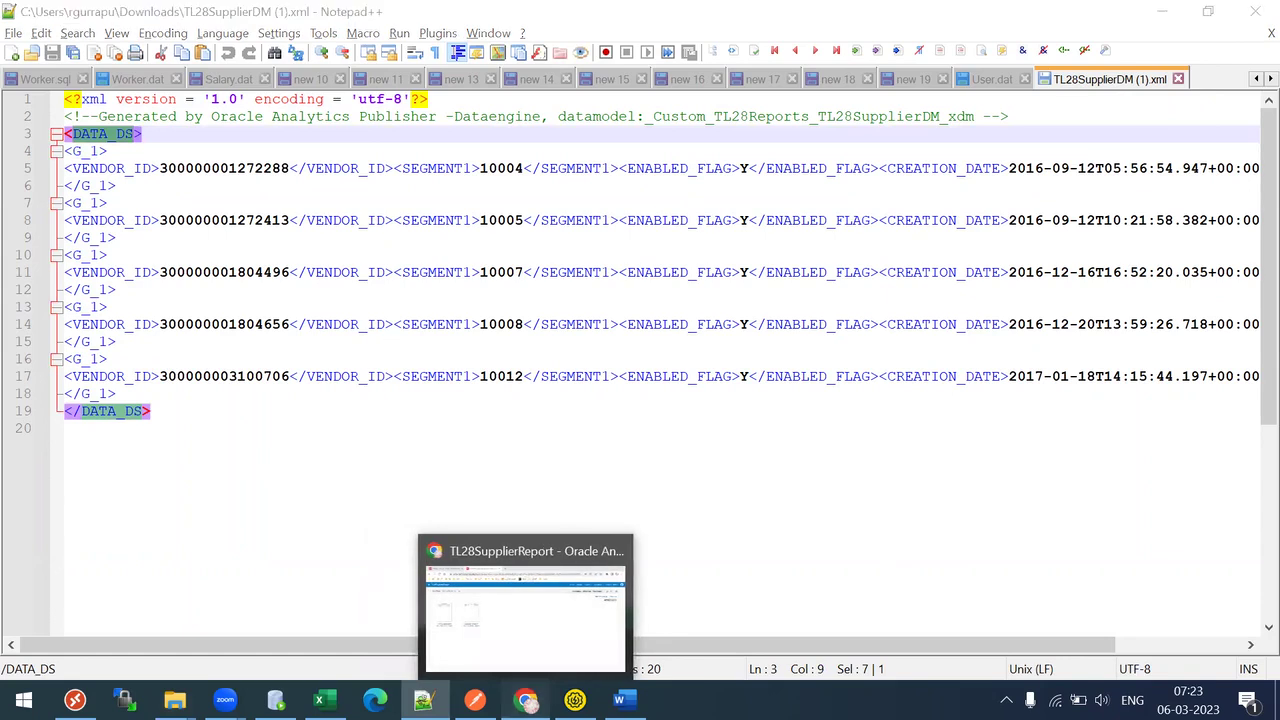
pyautogui.click(525, 700)
pyautogui.click(625, 700)
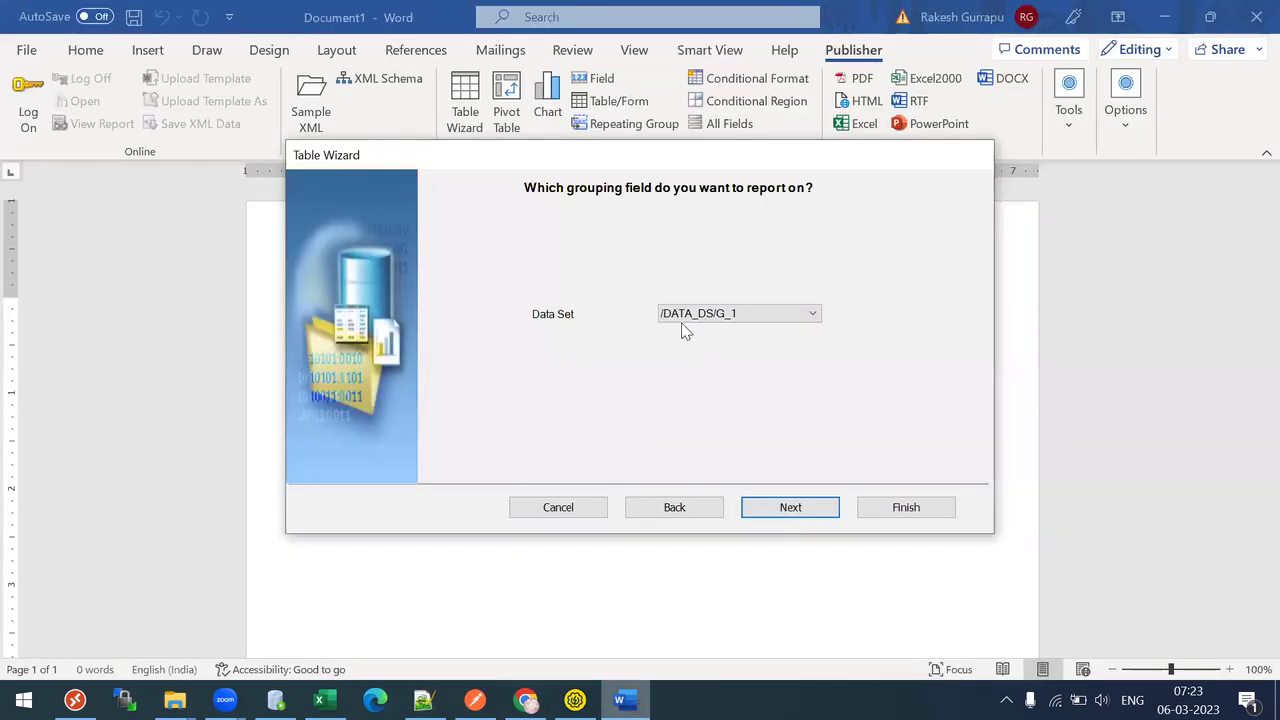
pyautogui.click(785, 508)
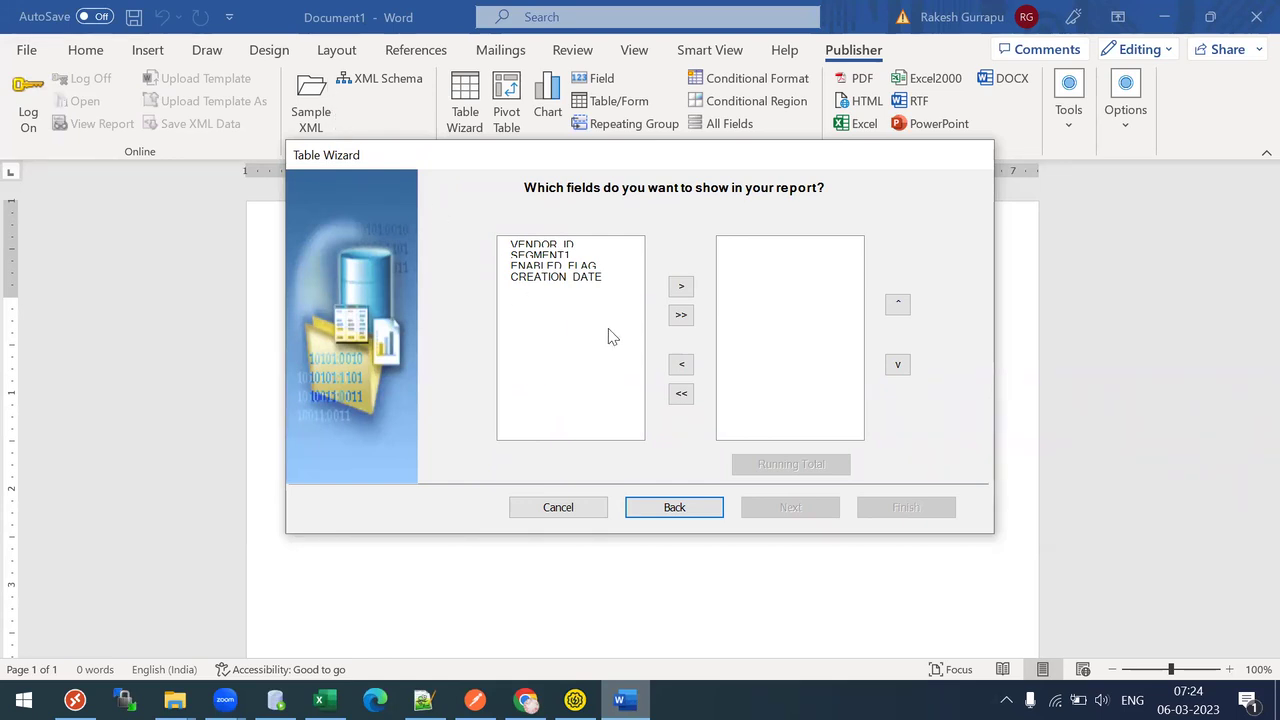
# Include all fields from VENDOR_ID to CREATION_DATE and finish the table without report grouping or sorting.
pyautogui.click(680, 316)
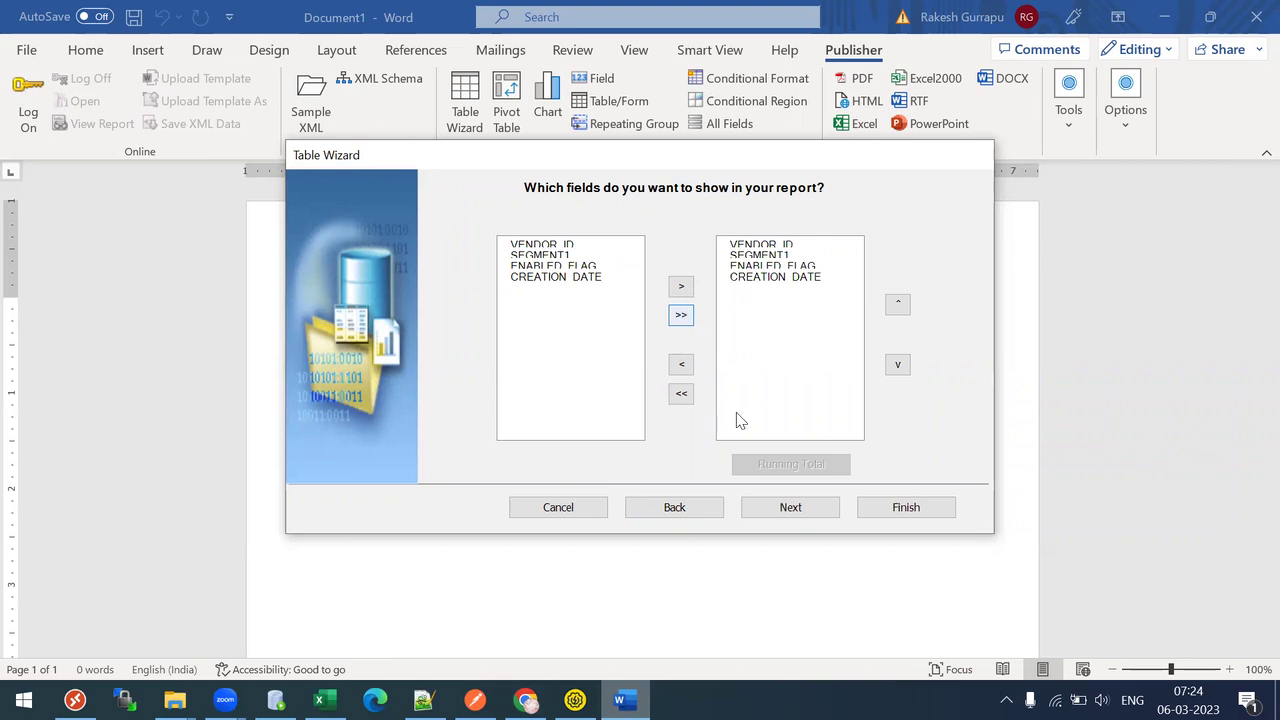
pyautogui.click(818, 512)
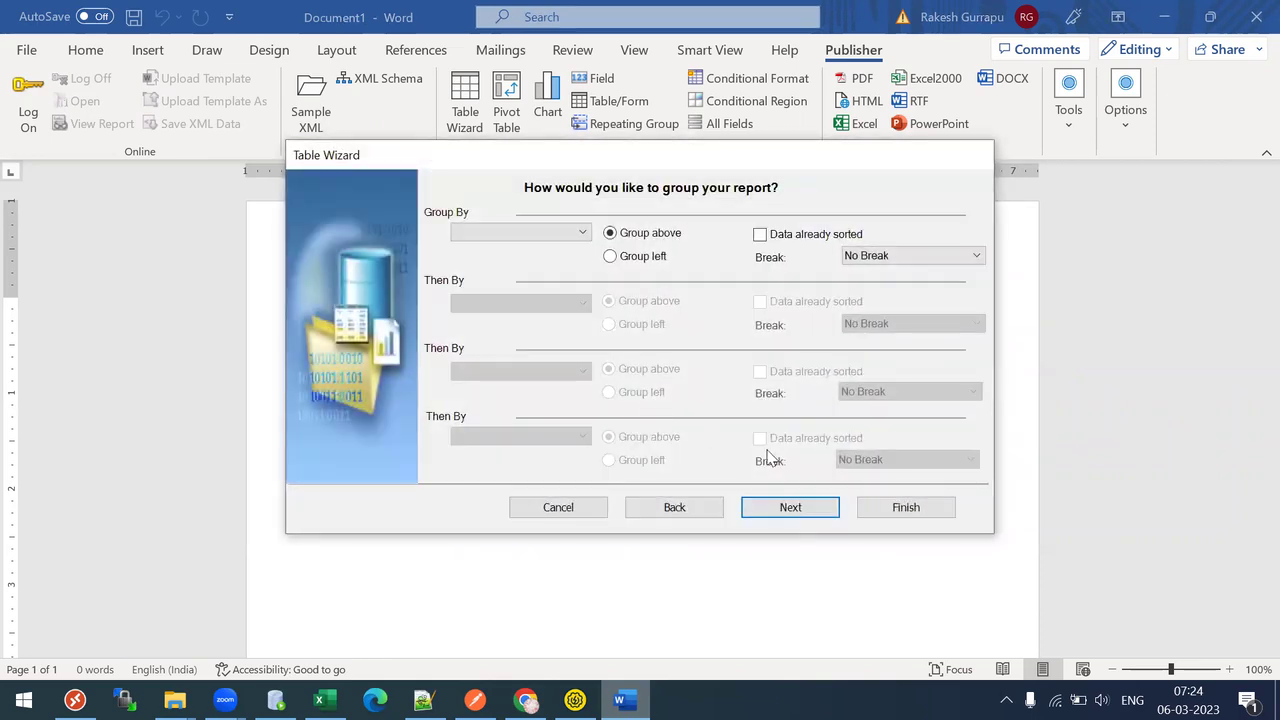
pyautogui.click(797, 515)
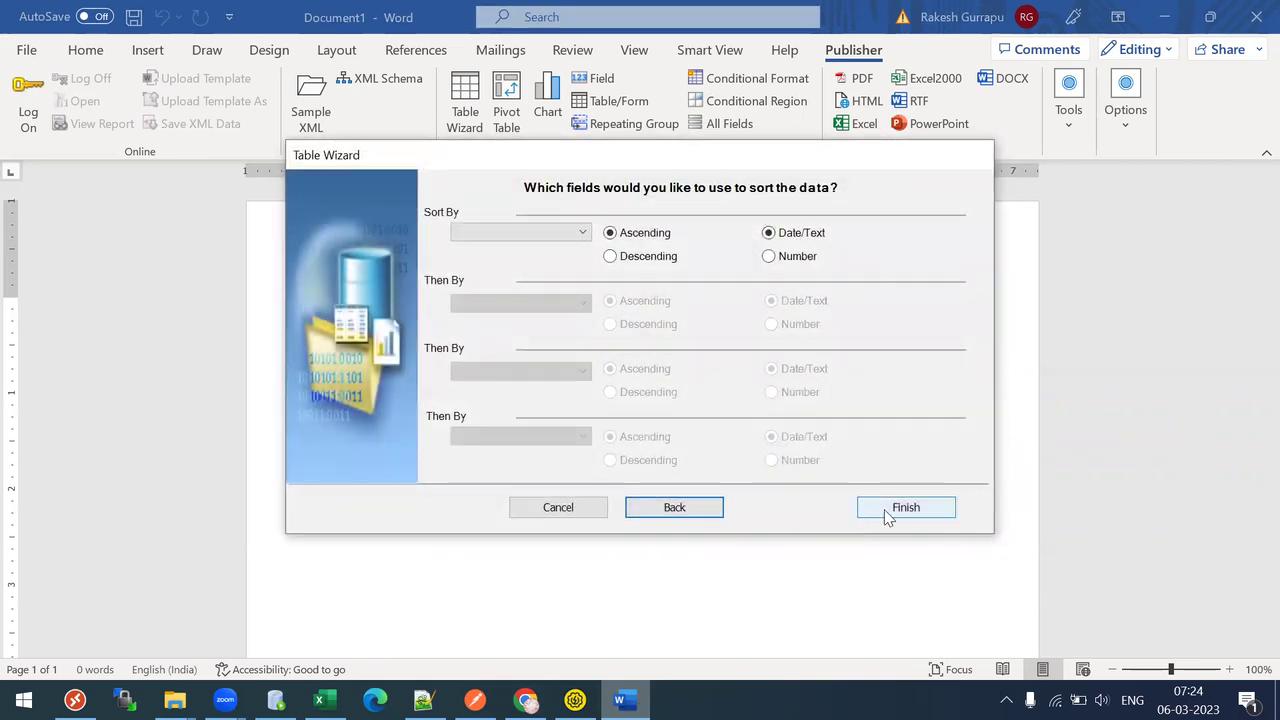
pyautogui.click(880, 516)
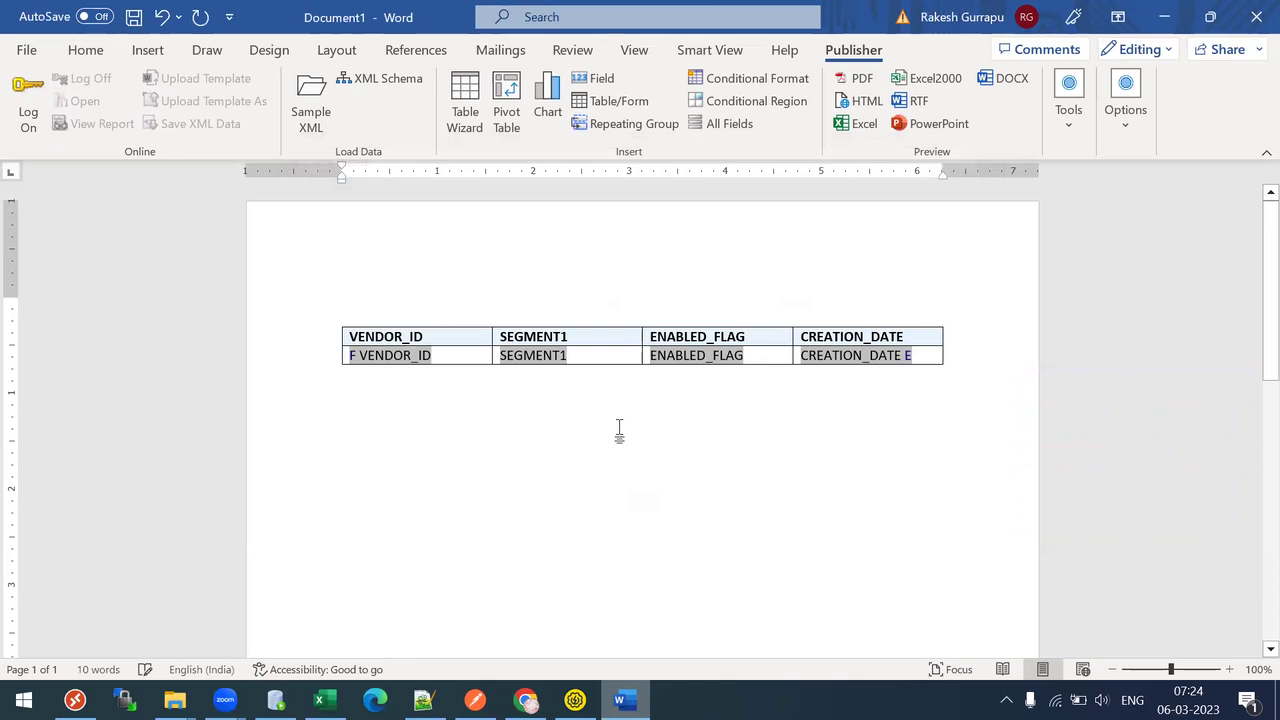
# Start saving the document in Rich Text Format with the file name TL28ManualRTF.
pyautogui.hotkey('ctrl', 's')
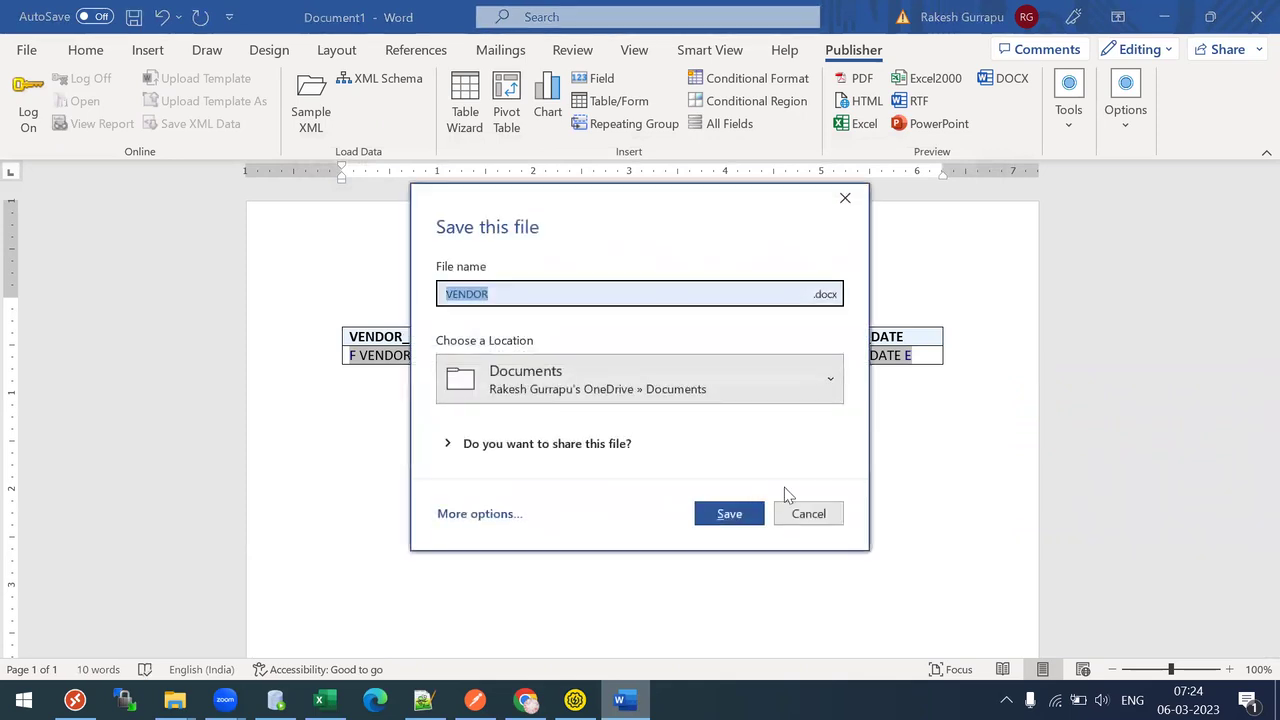
pyautogui.click(808, 514)
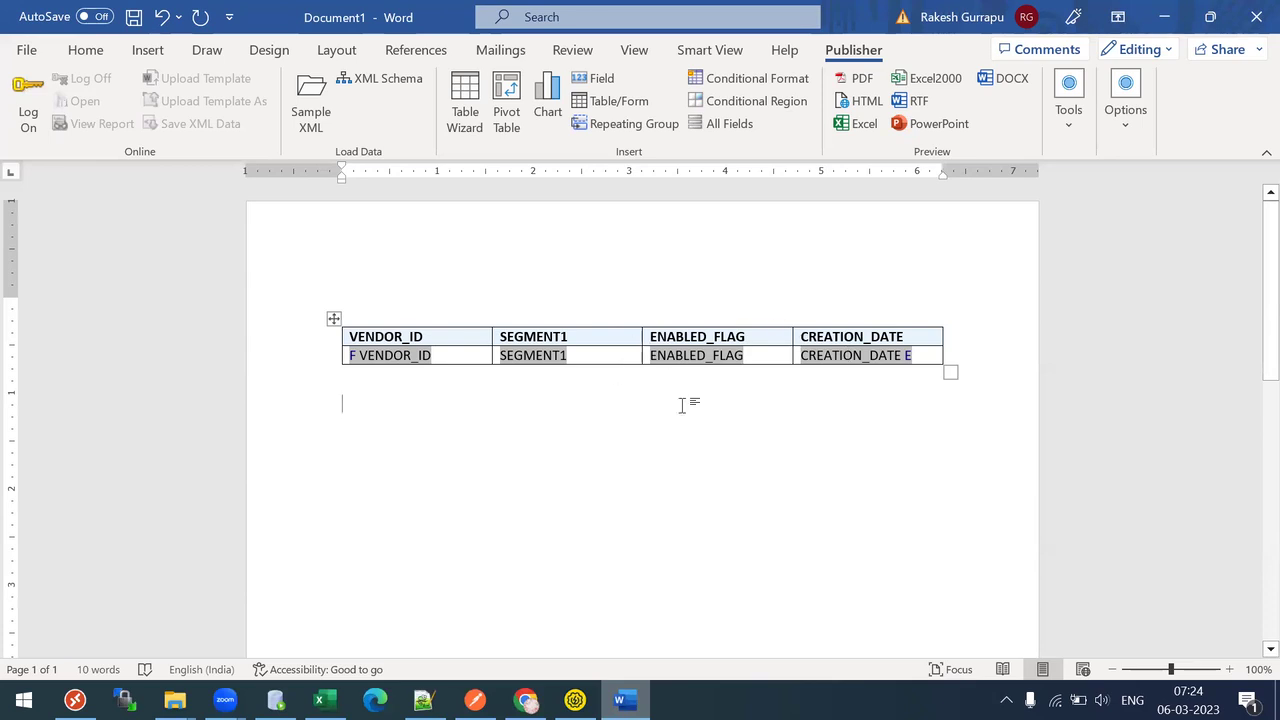
pyautogui.hotkey('ctrl', 's')
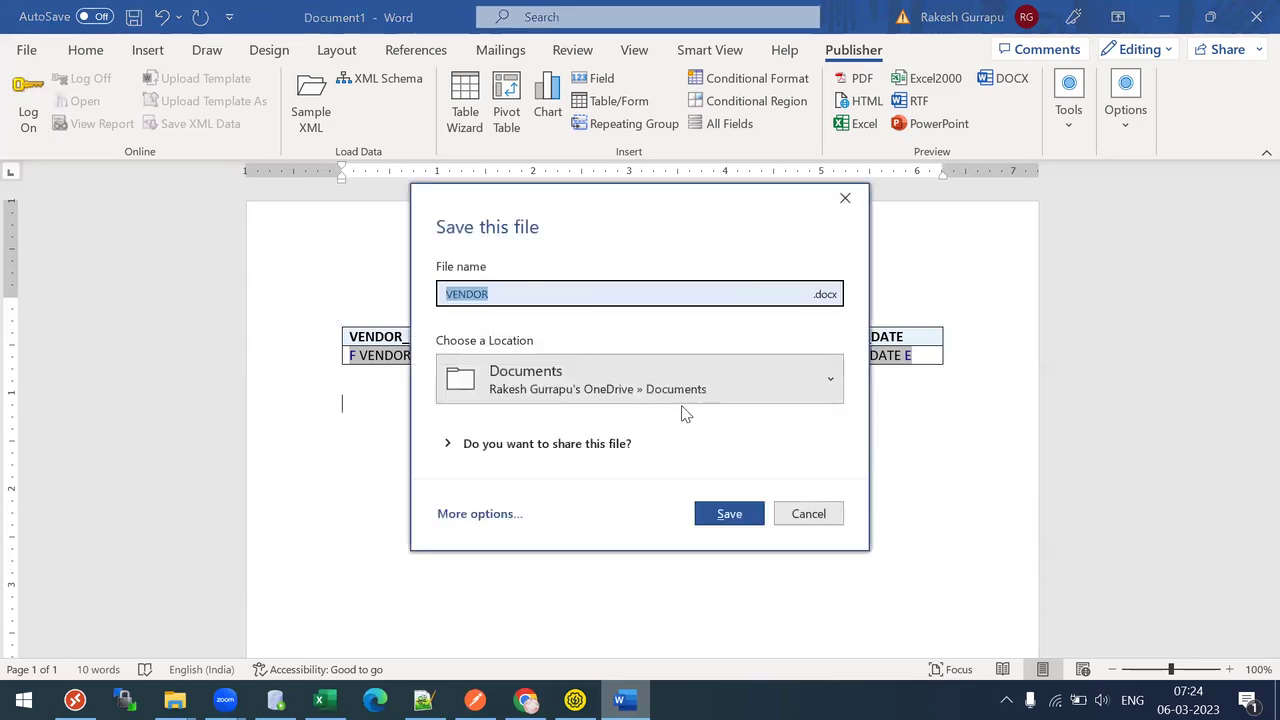
pyautogui.click(823, 293)
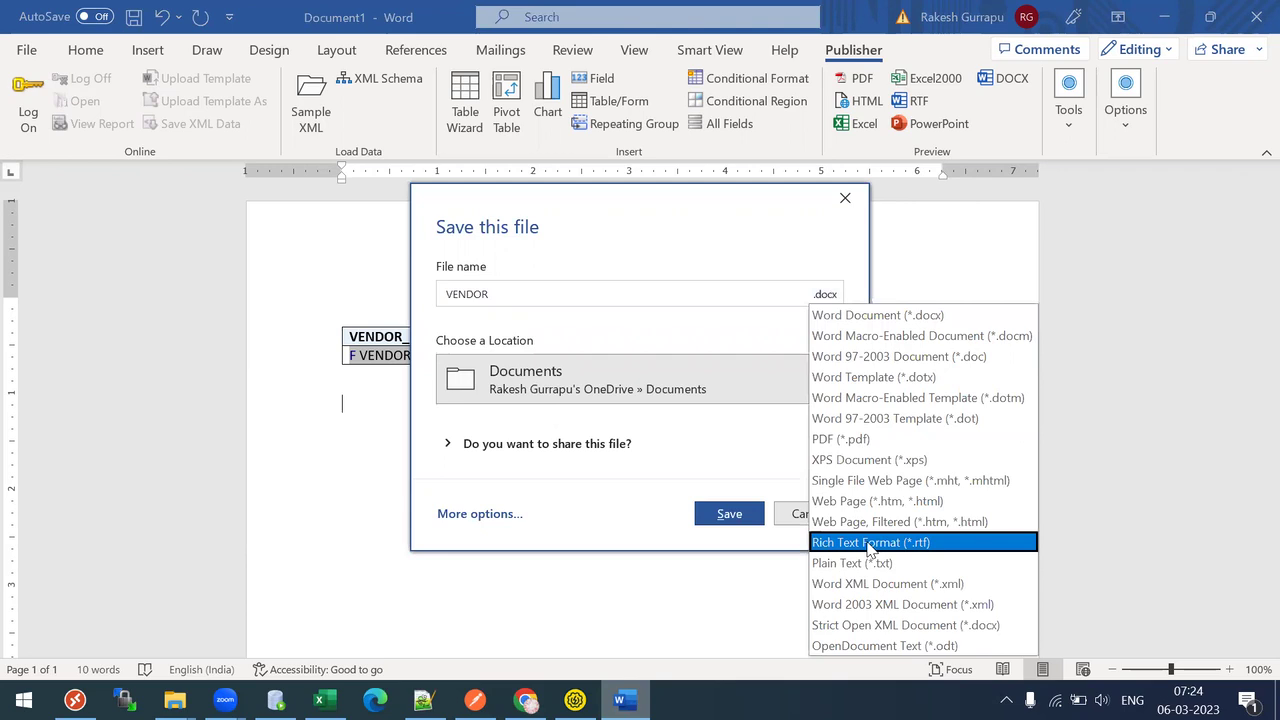
pyautogui.click(869, 542)
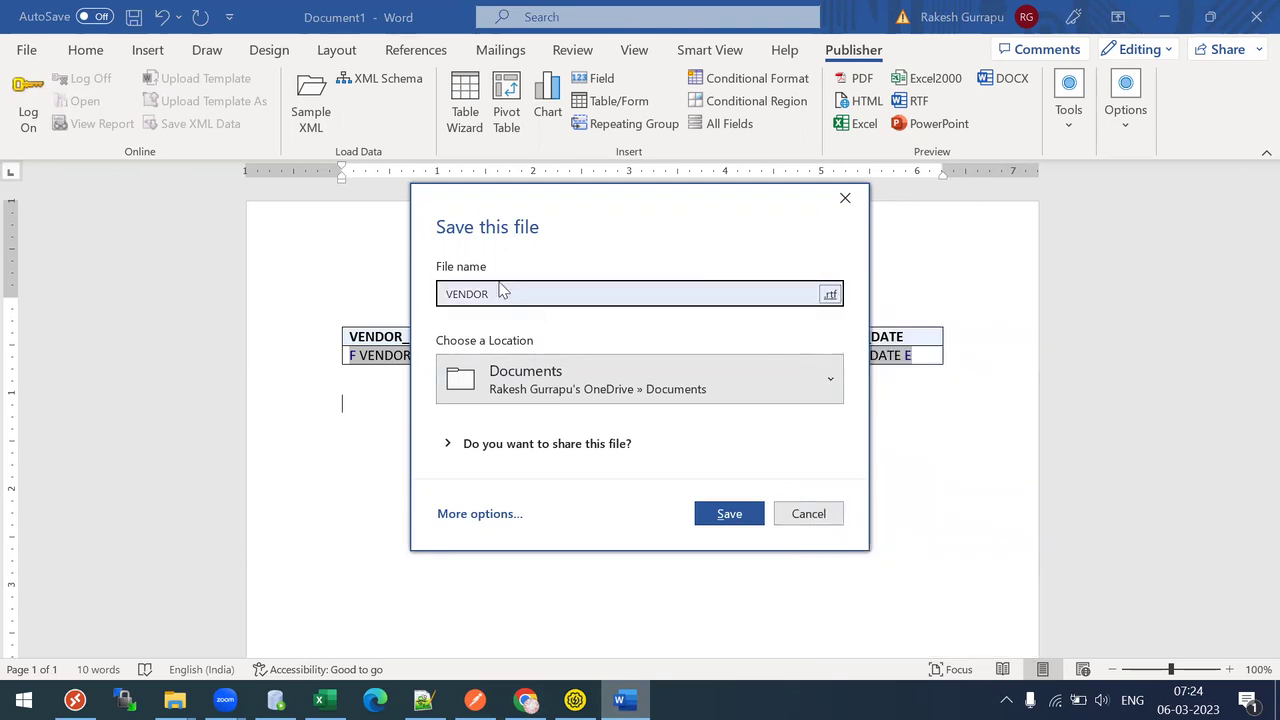
pyautogui.click(505, 294)
pyautogui.doubleClick(505, 294)
pyautogui.write('TL28ManualRTF')
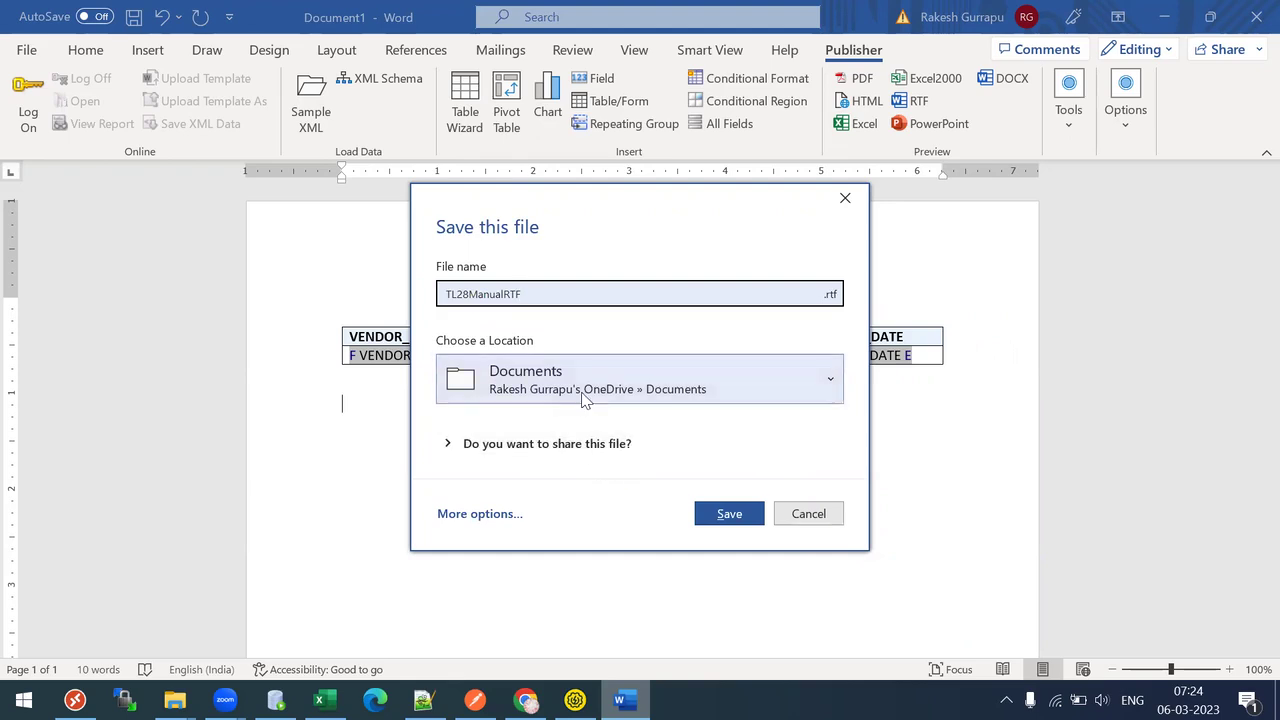
# Browse for a different save location and go to the OS (C:) drive.
pyautogui.click(573, 378)
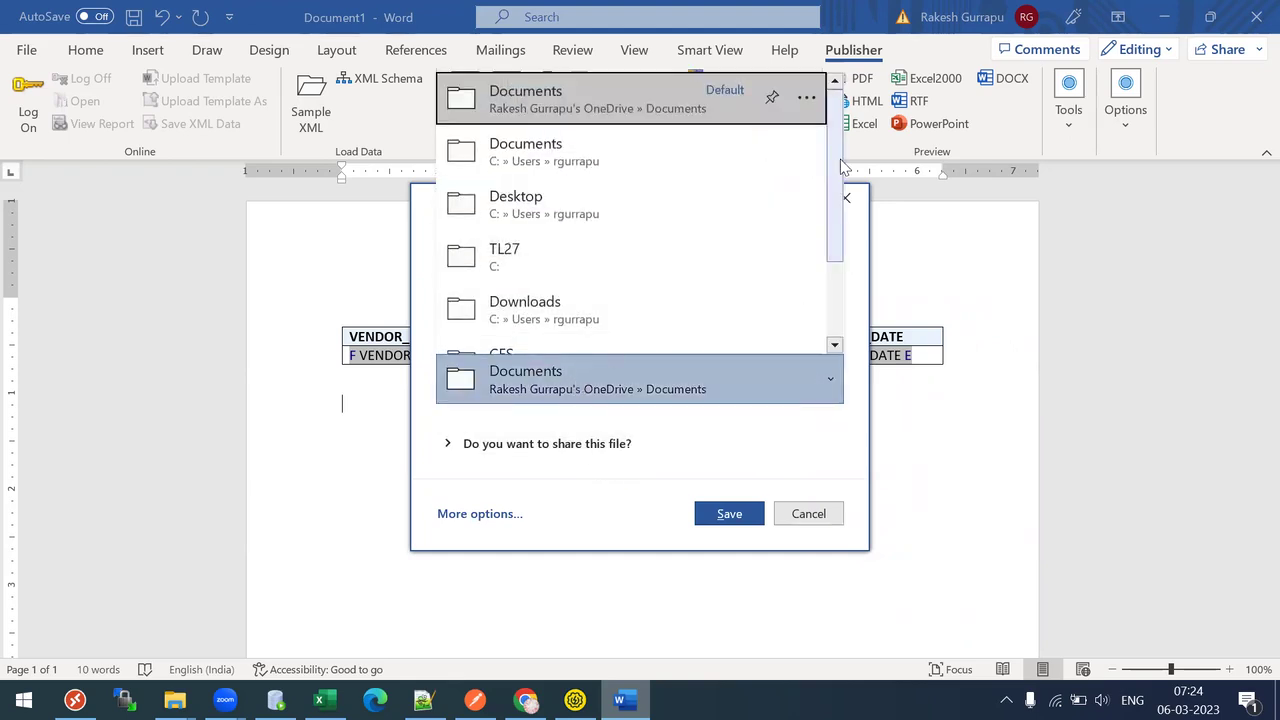
pyautogui.moveTo(837, 174); pyautogui.dragTo(840, 311)
pyautogui.click(494, 337)
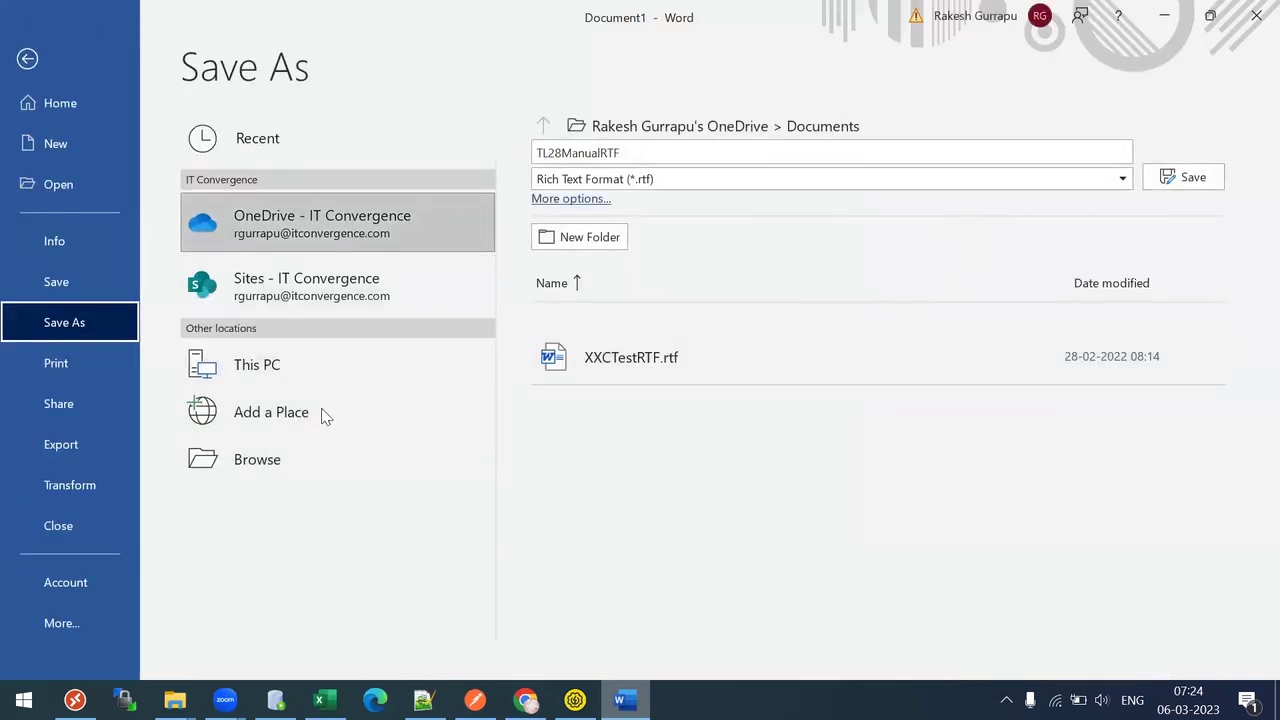
pyautogui.click(289, 452)
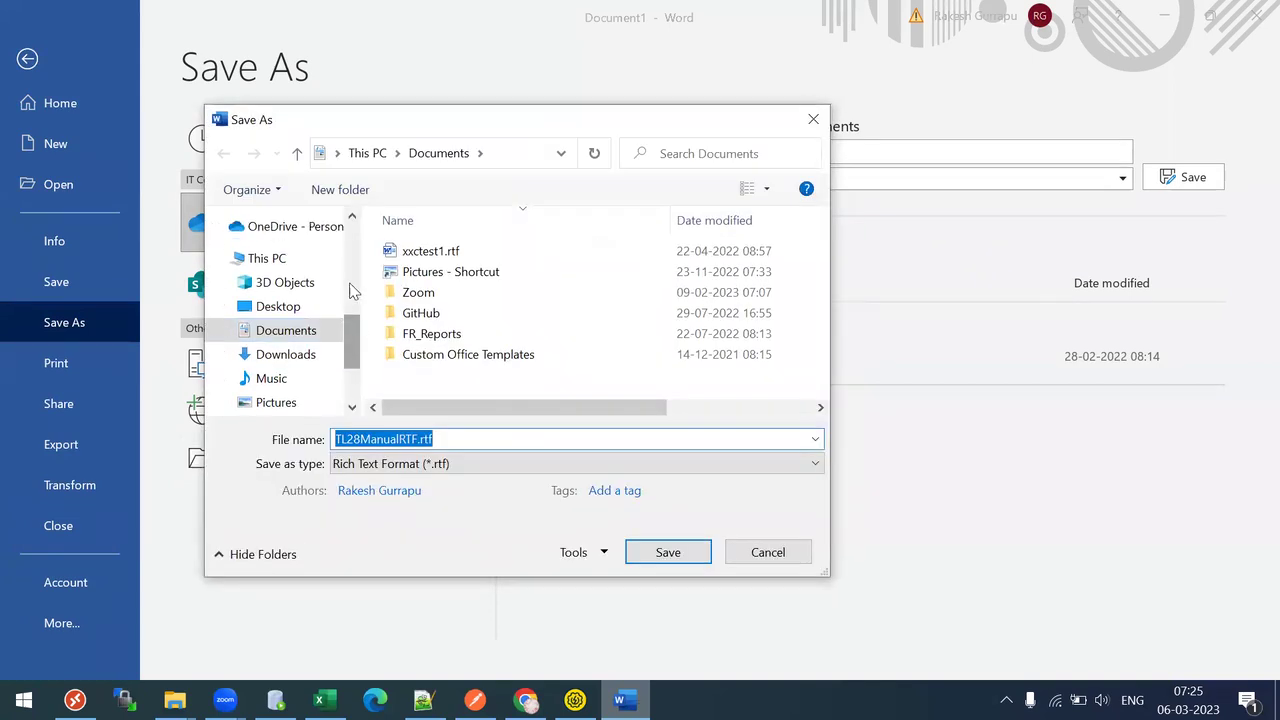
pyautogui.scroll(3, 349, 281)
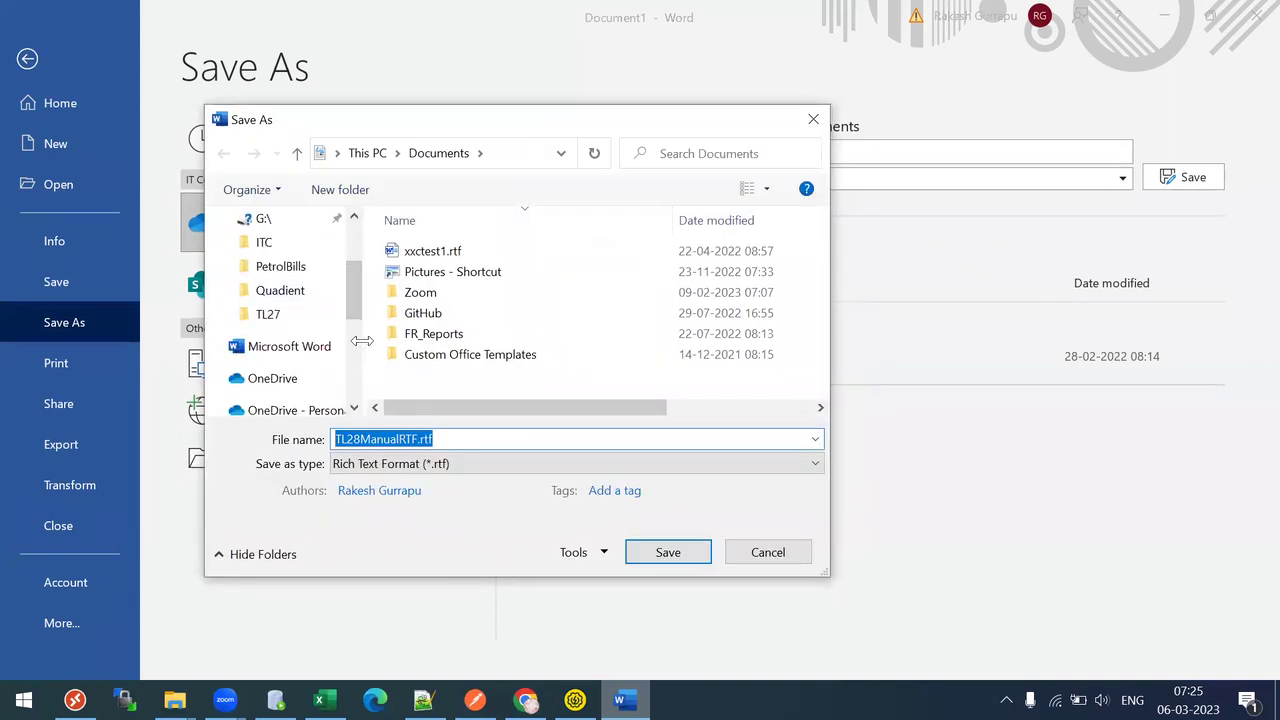
pyautogui.moveTo(352, 290); pyautogui.dragTo(355, 373)
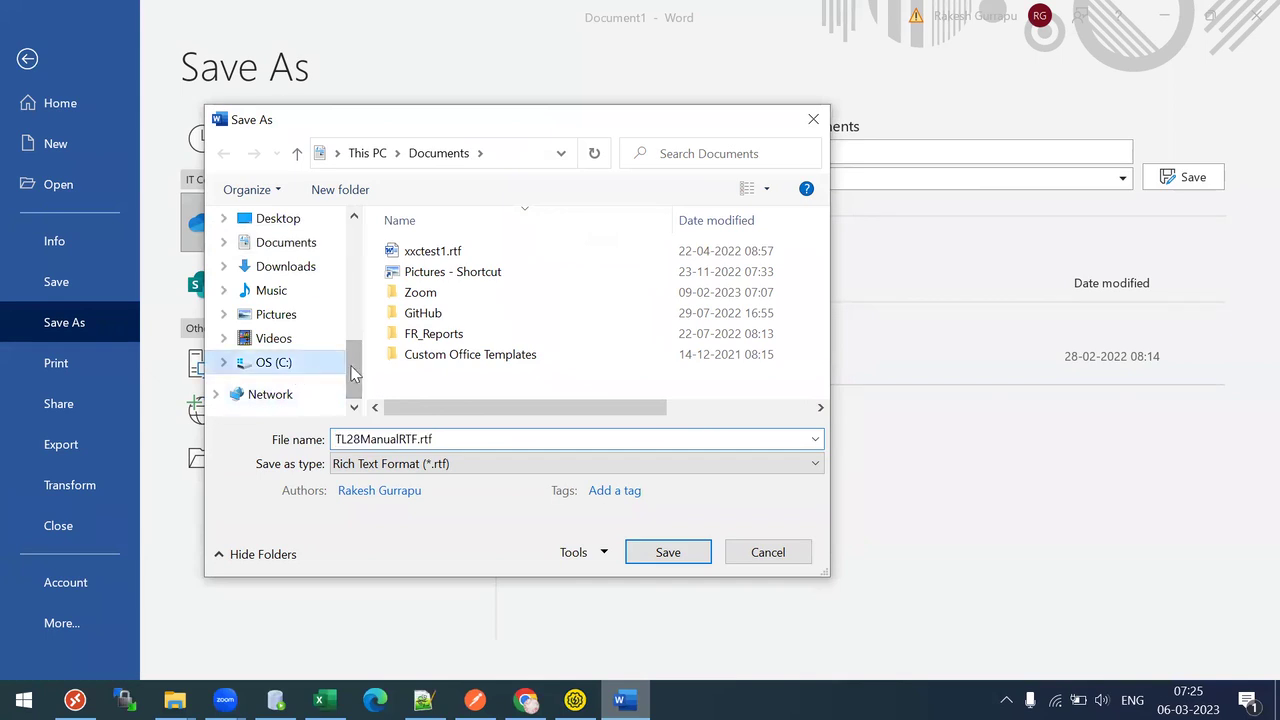
pyautogui.click(441, 356)
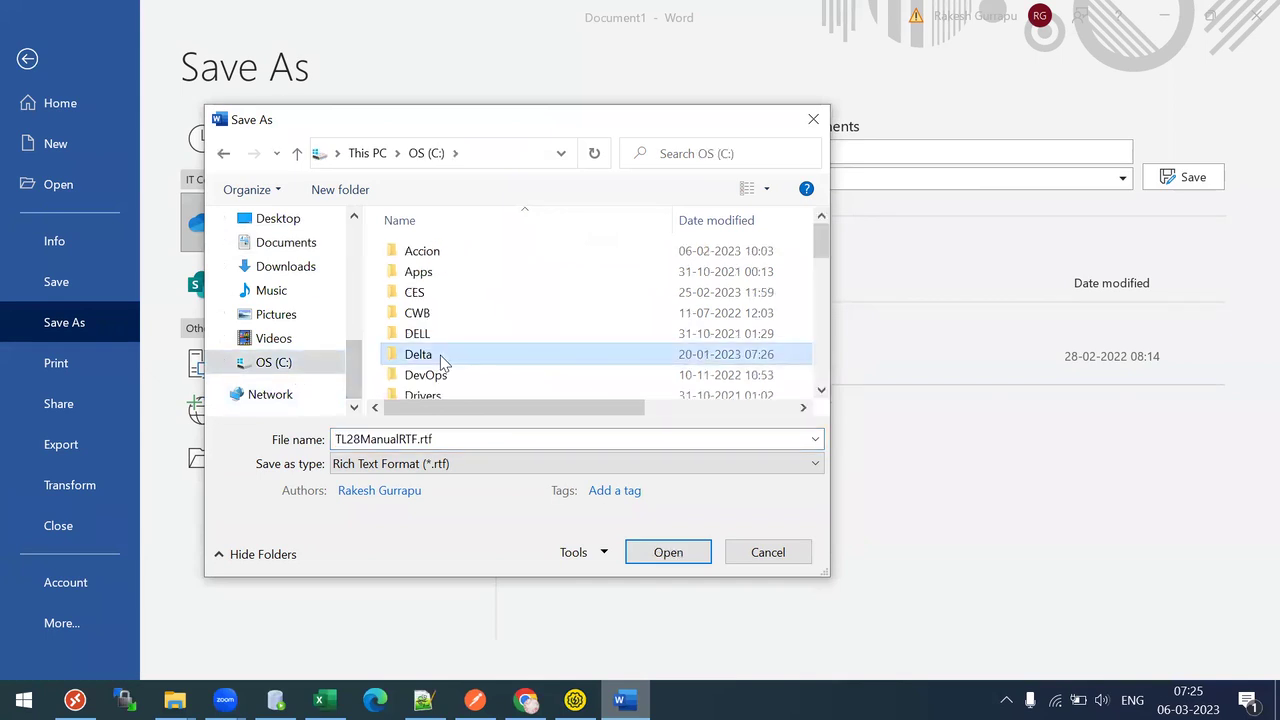
# Look through the TL folders on the C: drive for a suitable place to save the template.
pyautogui.press('t')
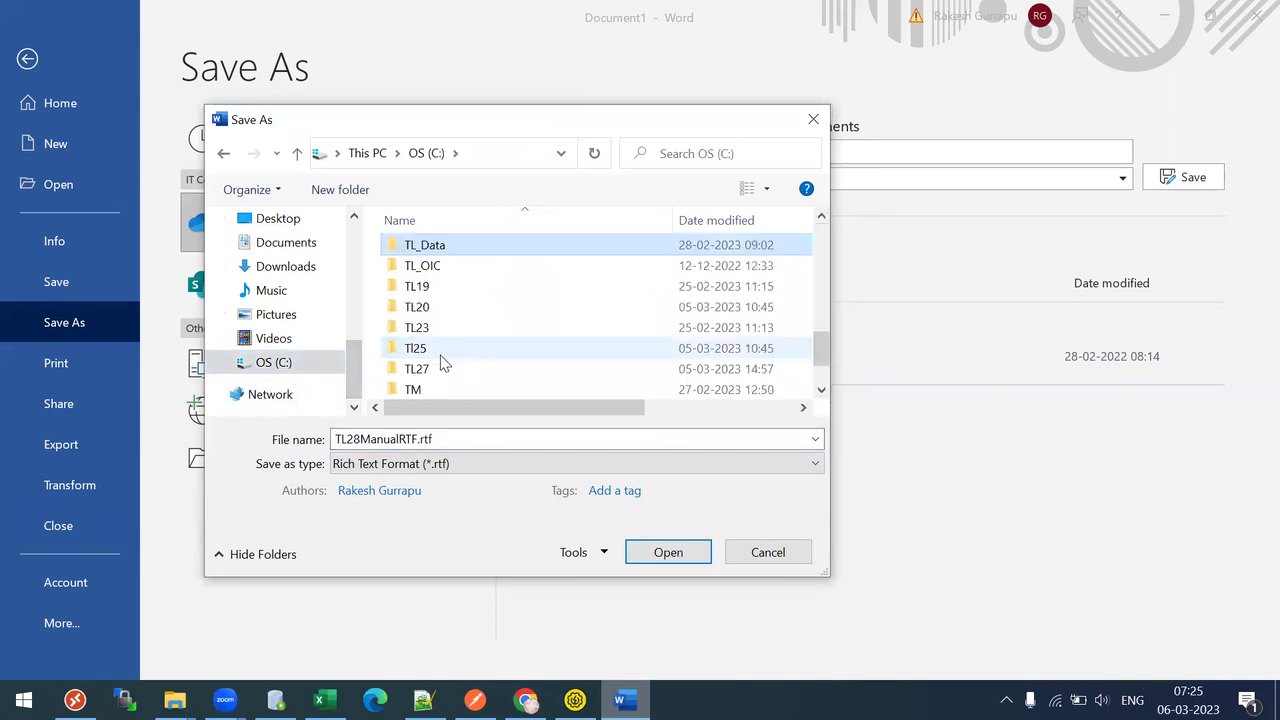
pyautogui.press('t')
pyautogui.press('u')
pyautogui.press('w')
pyautogui.press('Up')
pyautogui.press('Up')
pyautogui.press('Up')
pyautogui.press('Up')
pyautogui.press('Down')
pyautogui.press('Down')
pyautogui.press('Down')
pyautogui.press('Down')
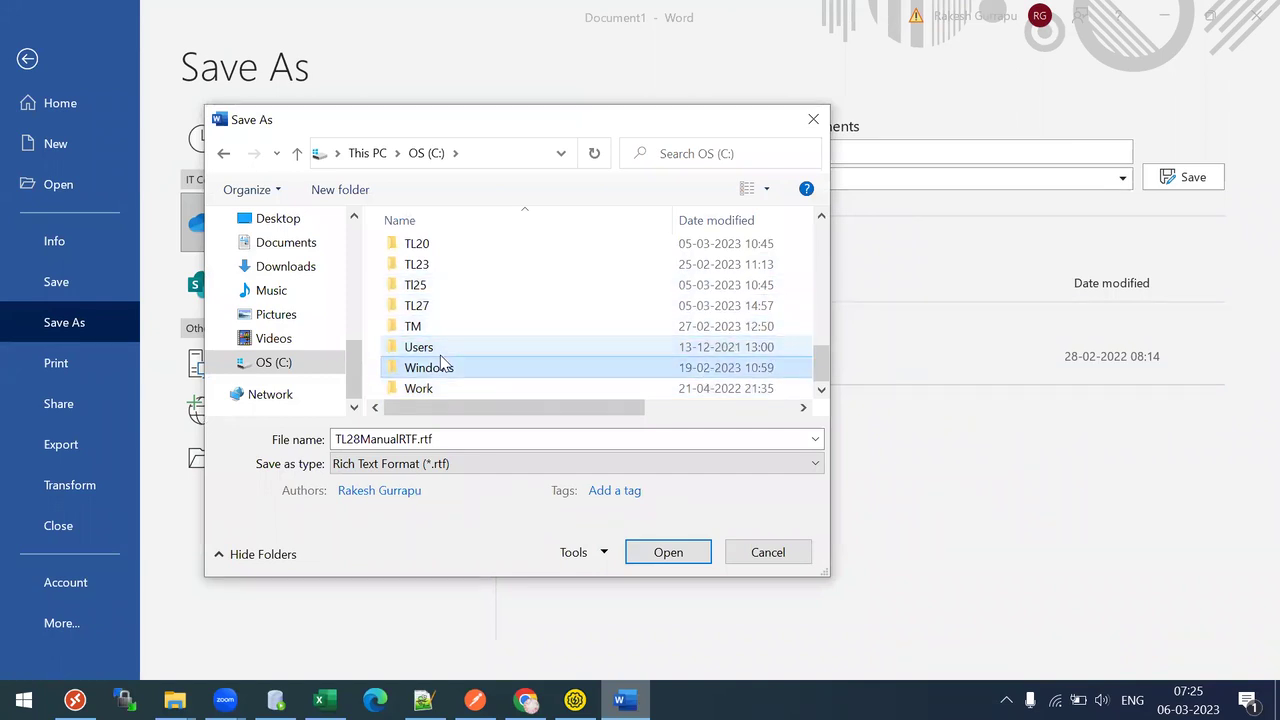
pyautogui.press('Down')
pyautogui.press('Up')
pyautogui.press('Up')
pyautogui.press('Up')
pyautogui.press('Up')
pyautogui.press('Up')
pyautogui.press('Up')
pyautogui.press('Up')
pyautogui.press('Up')
pyautogui.press('Up')
pyautogui.press('Up')
pyautogui.press('Up')
pyautogui.press('Up')
pyautogui.press('Up')
pyautogui.press('Up')
pyautogui.press('Up')
pyautogui.press('Up')
pyautogui.press('Up')
pyautogui.press('Up')
pyautogui.press('Up')
pyautogui.press('Up')
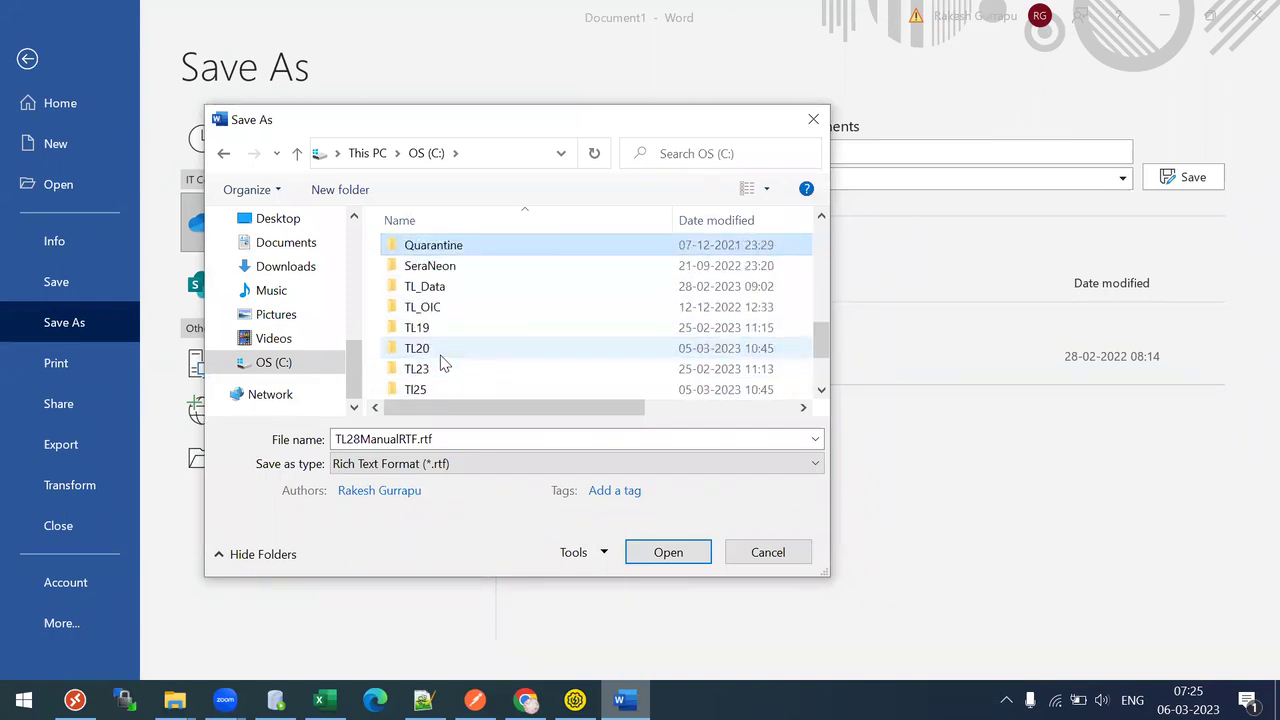
pyautogui.press('Down')
pyautogui.press('Down')
pyautogui.press('Down')
pyautogui.press('Down')
pyautogui.press('Down')
pyautogui.press('Down')
pyautogui.press('Down')
pyautogui.press('Down')
pyautogui.press('Down')
pyautogui.press('Down')
pyautogui.press('Down')
pyautogui.press('Down')
pyautogui.press('Down')
pyautogui.press('Down')
pyautogui.press('Down')
pyautogui.press('Down')
pyautogui.press('Down')
pyautogui.press('Down')
pyautogui.press('Down')
pyautogui.press('Down')
pyautogui.press('Down')
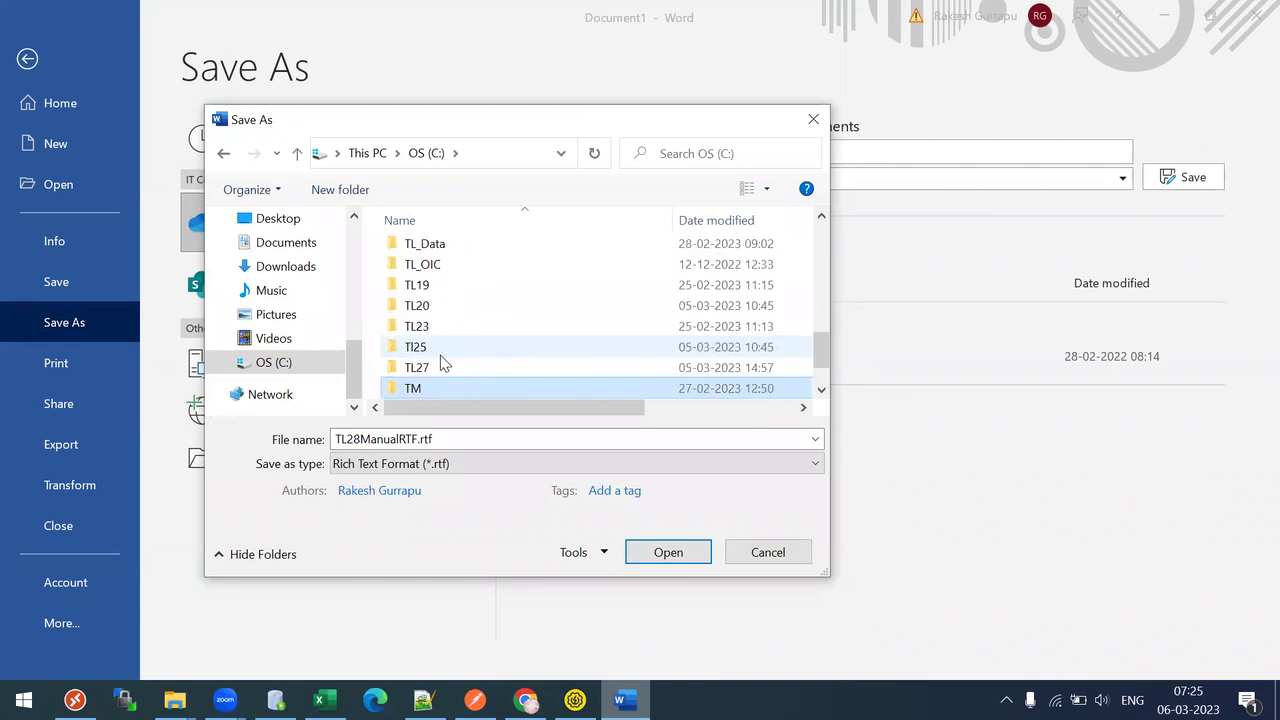
pyautogui.press('Up')
pyautogui.press('Up')
pyautogui.press('Up')
pyautogui.press('Up')
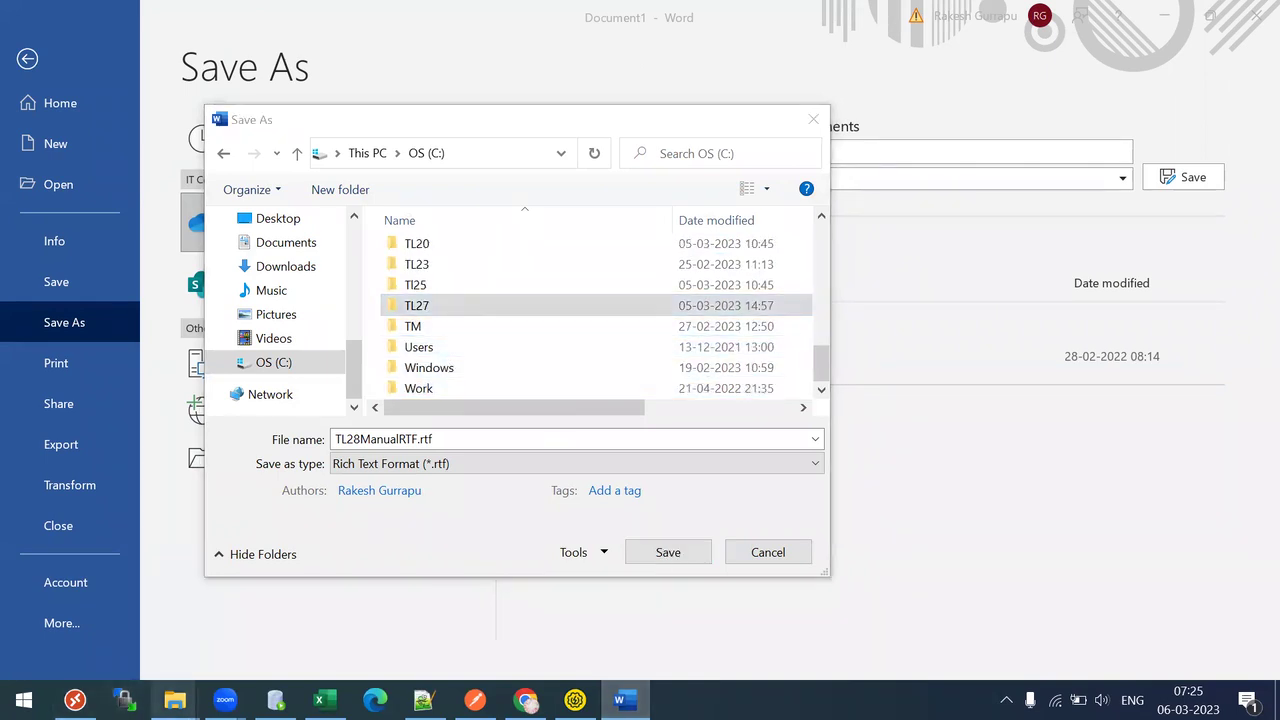
# Create a folder named TL28 on the C: drive in File Explorer.
pyautogui.moveTo(175, 700)
pyautogui.click(166, 635)
pyautogui.click(218, 66)
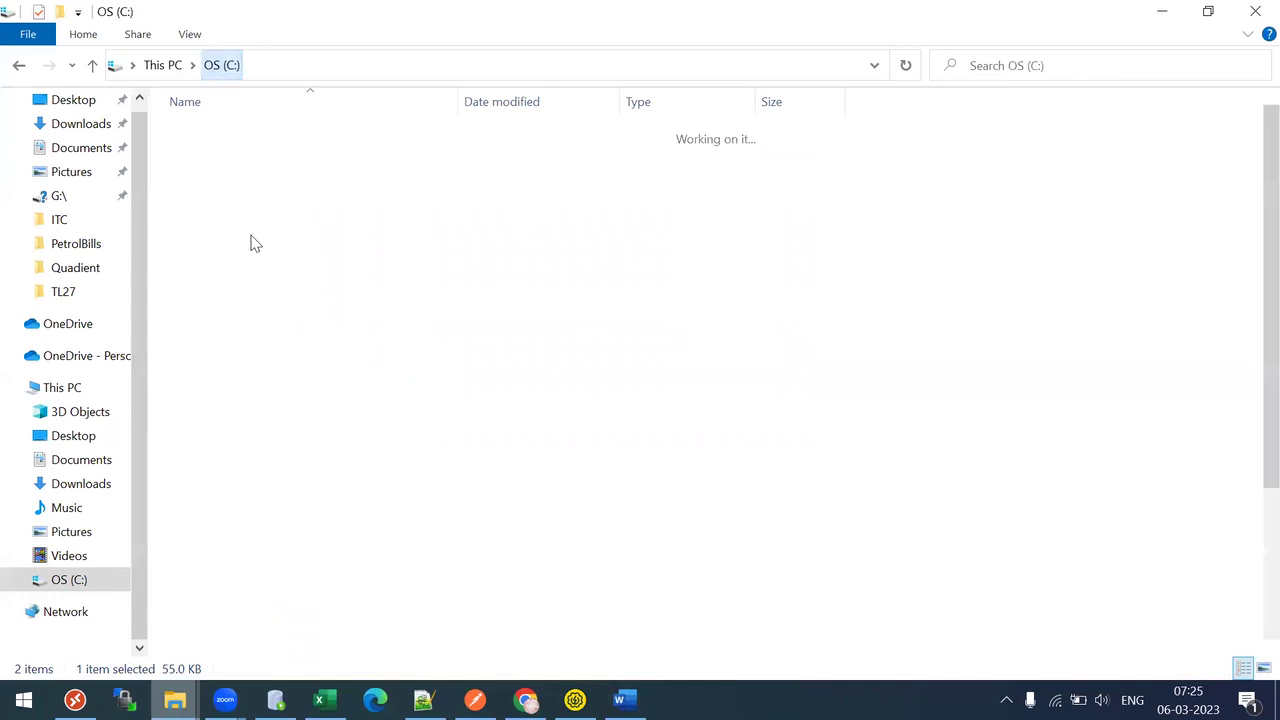
pyautogui.click(293, 481)
pyautogui.press('t')
pyautogui.press('t')
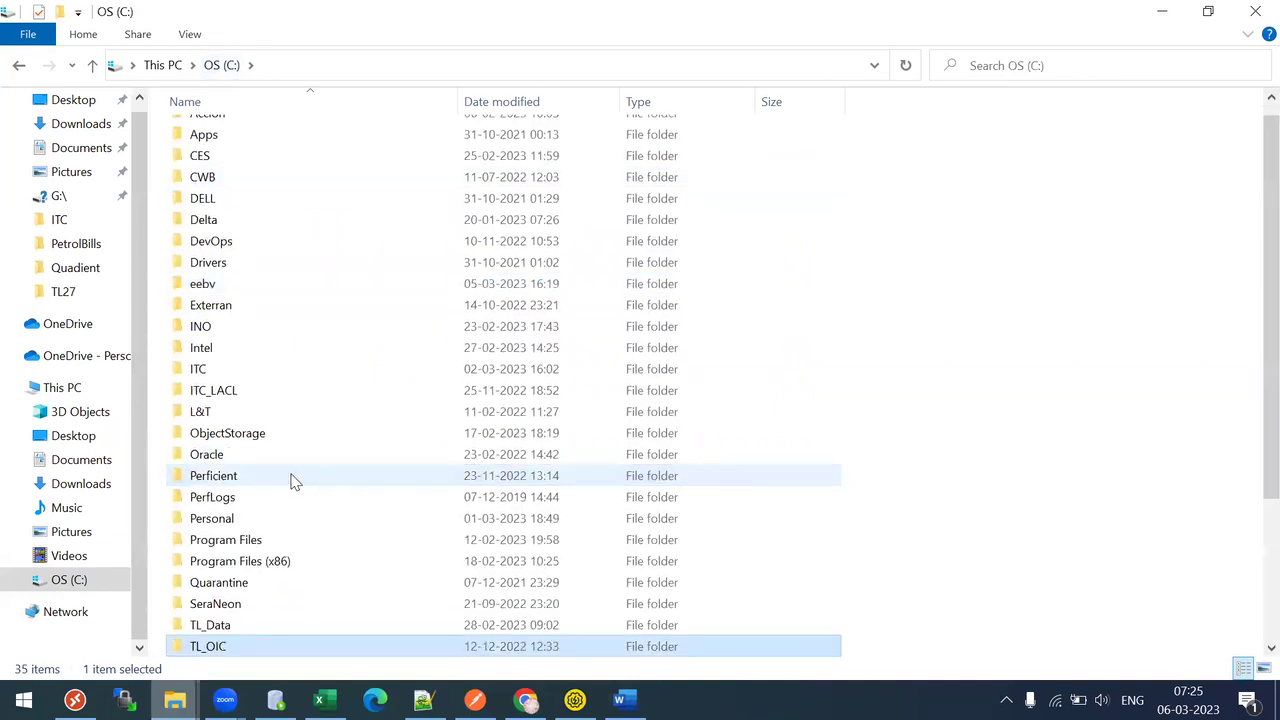
pyautogui.press('End')
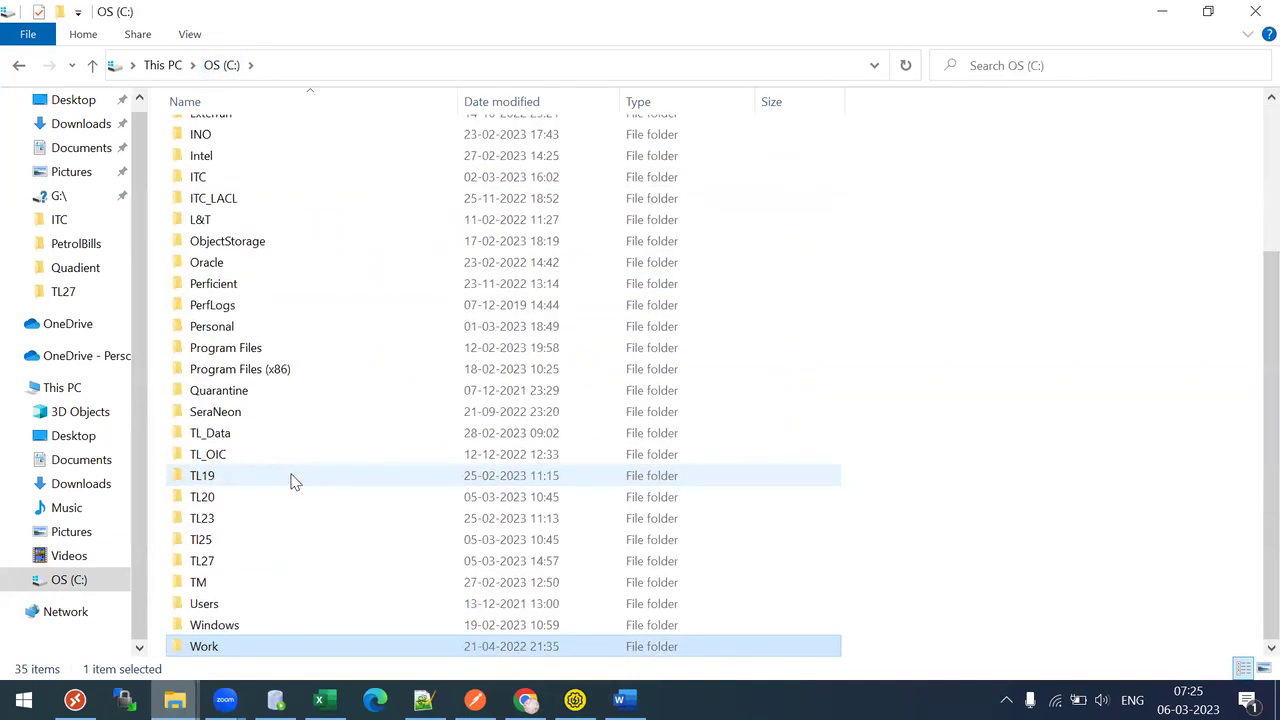
pyautogui.rightClick(866, 408)
pyautogui.moveTo(960, 350)
pyautogui.click(1134, 360)
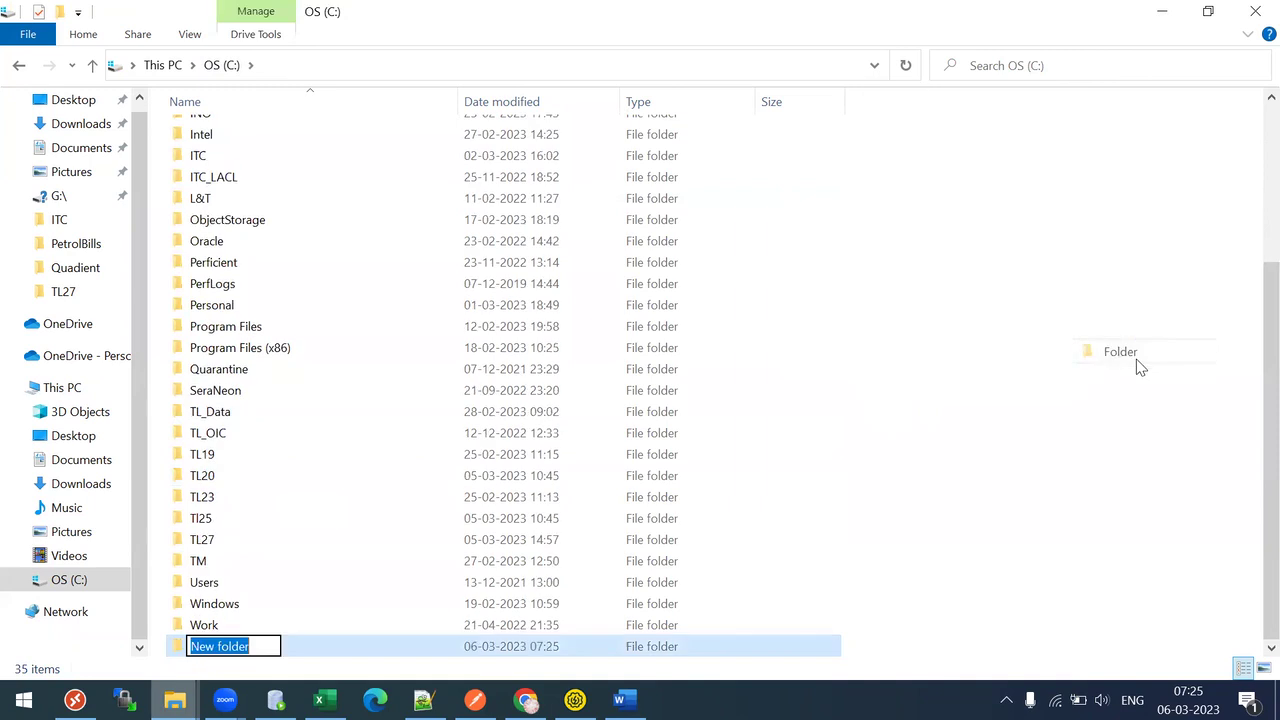
pyautogui.write('TL28')
pyautogui.press('Return')
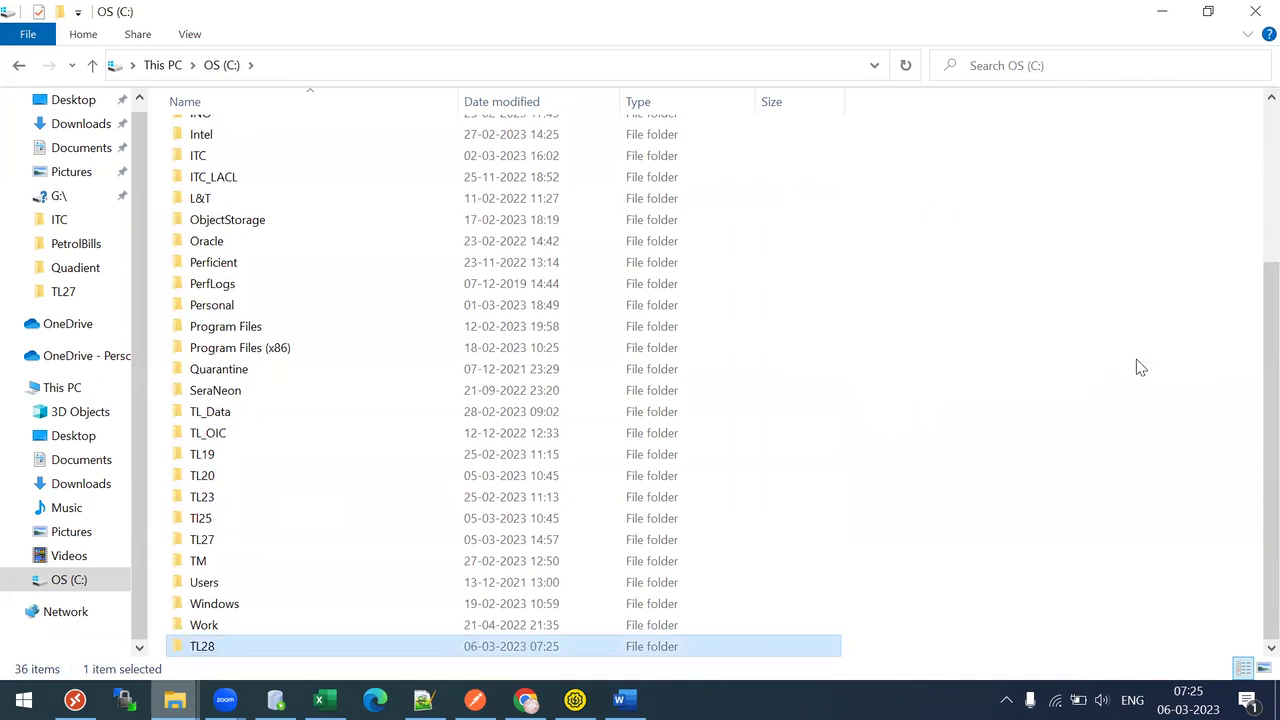
# Return to Word's save dialog and save TL28ManualRTF.rtf in the C: drive's TL28 folder.
pyautogui.hotkey('alt', 'Tab')
pyautogui.click(446, 370)
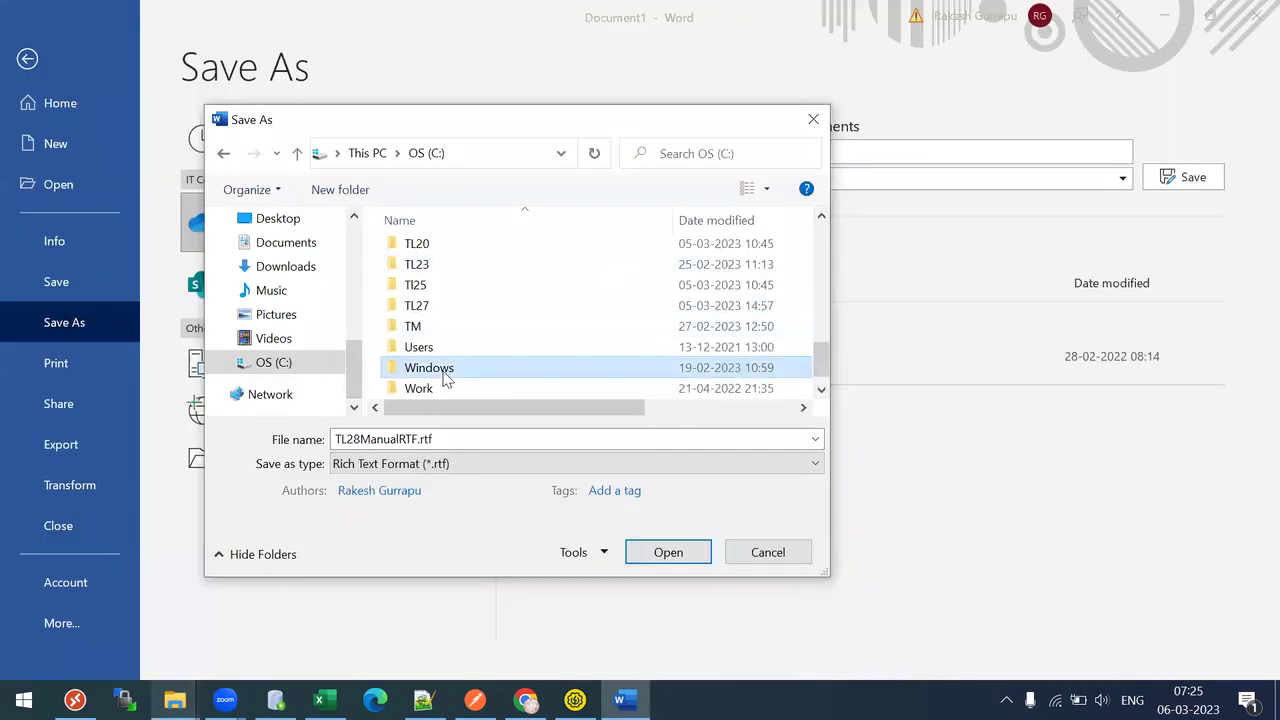
pyautogui.press('Down')
pyautogui.press('Down')
pyautogui.press('Return')
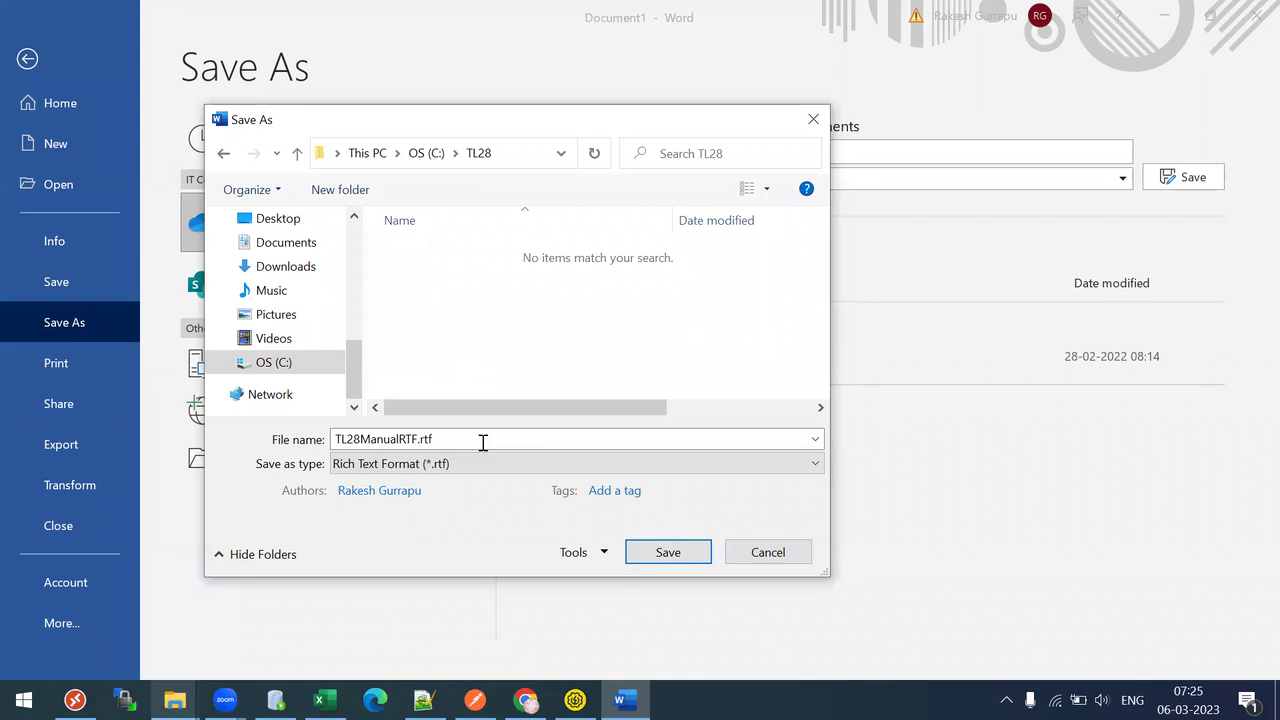
pyautogui.click(671, 555)
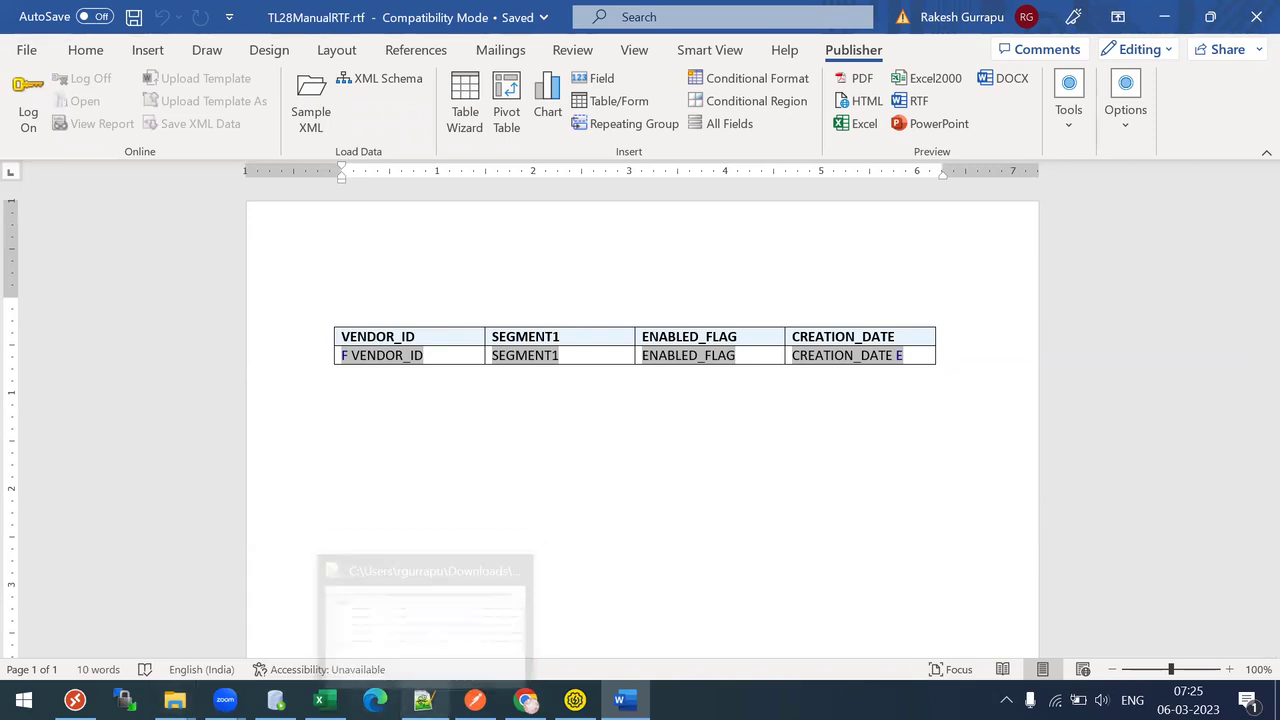
# Switch to Notepad++ and examine the full contents of TL28SupplierDM (1).xml, from the XML declaration to the closing DATA_DS tag.
pyautogui.click(424, 700)
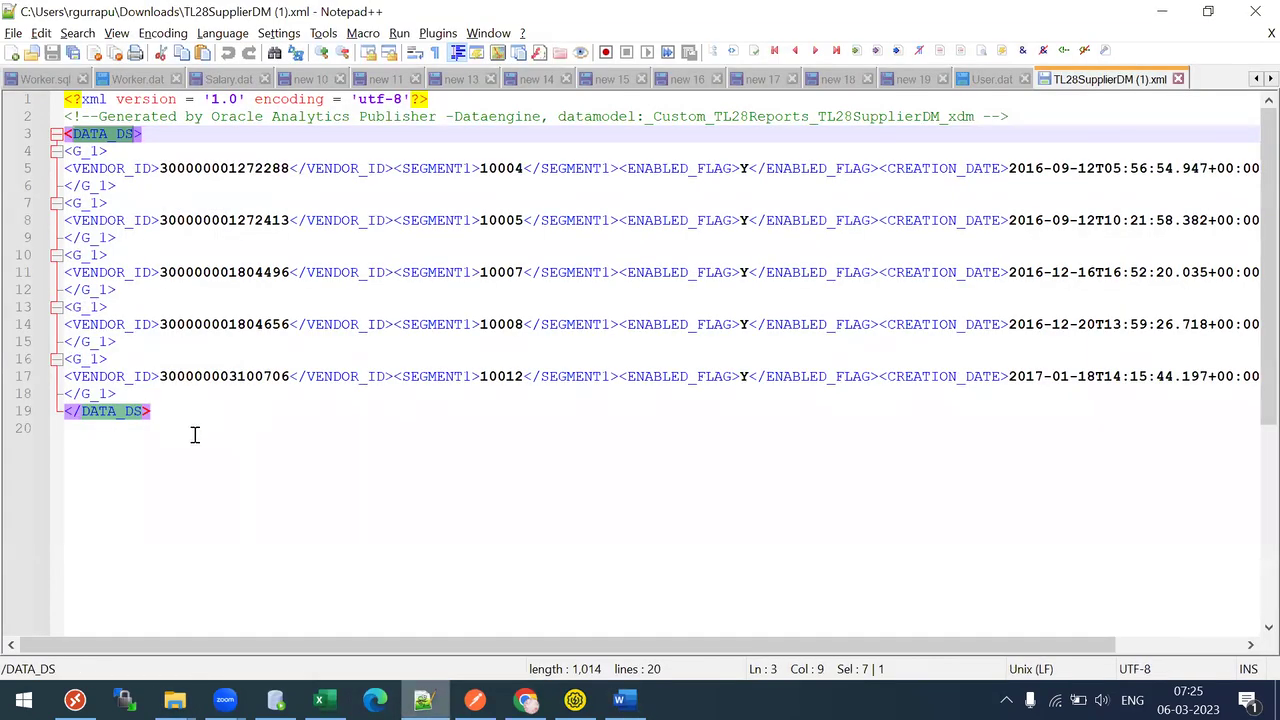
pyautogui.hotkey('shift', 'Up')
pyautogui.hotkey('shift', 'Up')
pyautogui.hotkey('shift', 'Up')
pyautogui.hotkey('shift', 'Up')
pyautogui.hotkey('shift', 'Up')
pyautogui.hotkey('shift', 'Up')
pyautogui.hotkey('shift', 'Up')
pyautogui.hotkey('shift', 'Up')
pyautogui.hotkey('shift', 'Up')
pyautogui.hotkey('shift', 'Up')
pyautogui.hotkey('shift', 'Up')
pyautogui.hotkey('shift', 'Up')
pyautogui.hotkey('shift', 'Up')
pyautogui.hotkey('shift', 'Up')
pyautogui.hotkey('shift', 'Up')
pyautogui.hotkey('shift', 'Up')
pyautogui.hotkey('shift', 'Up')
pyautogui.hotkey('shift', 'Up')
pyautogui.hotkey('shift', 'Up')
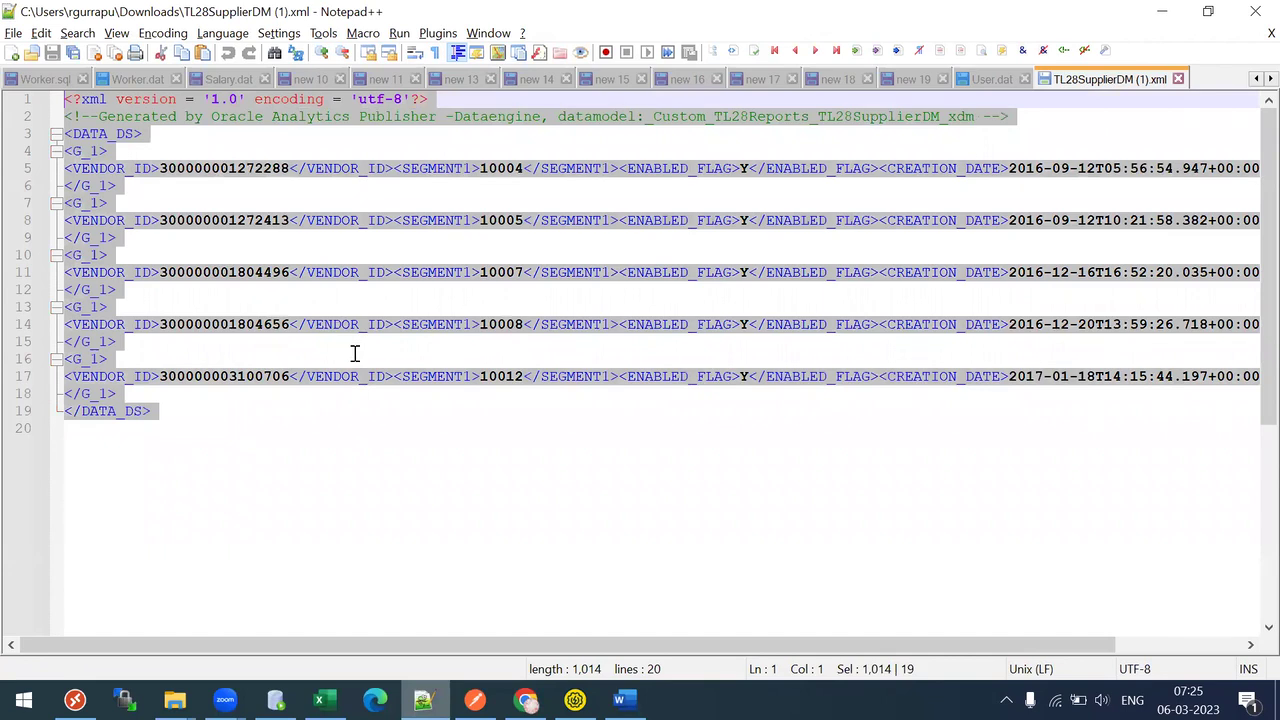
pyautogui.click(355, 308)
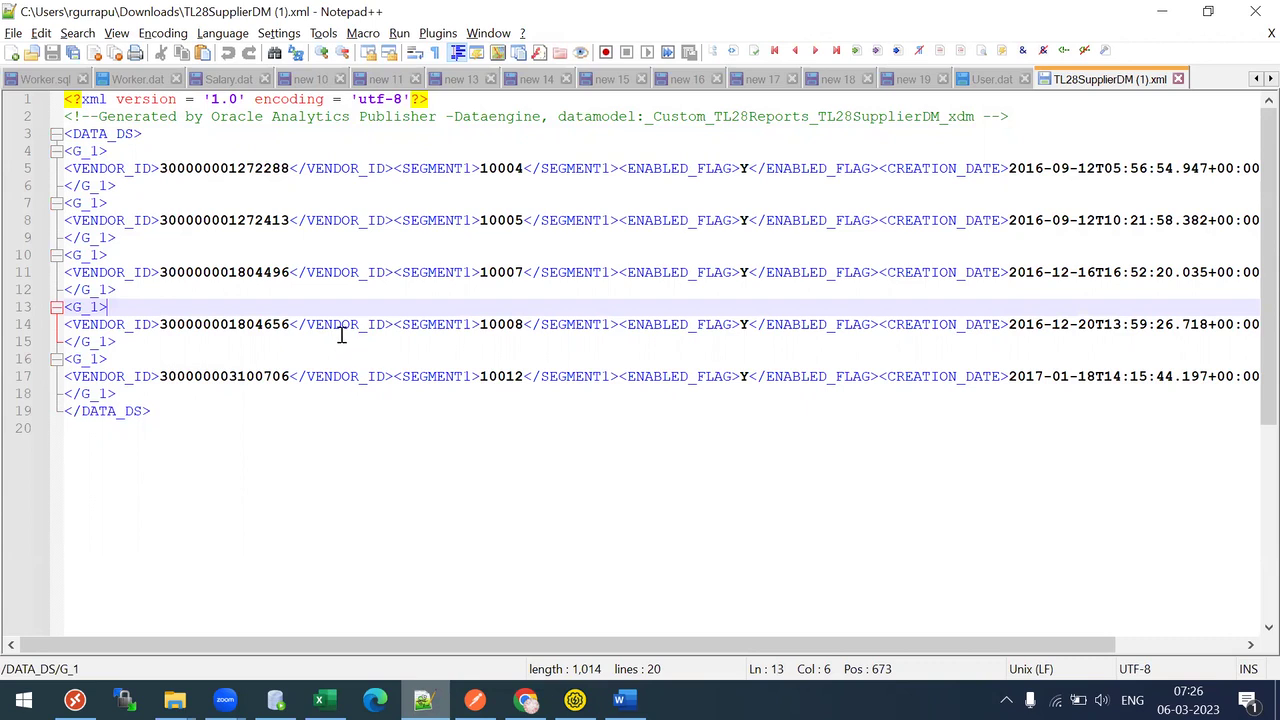
# Examine the repeating G_1 vendor records in TL28SupplierDM (1).xml.
pyautogui.click(106, 168)
pyautogui.click(116, 220)
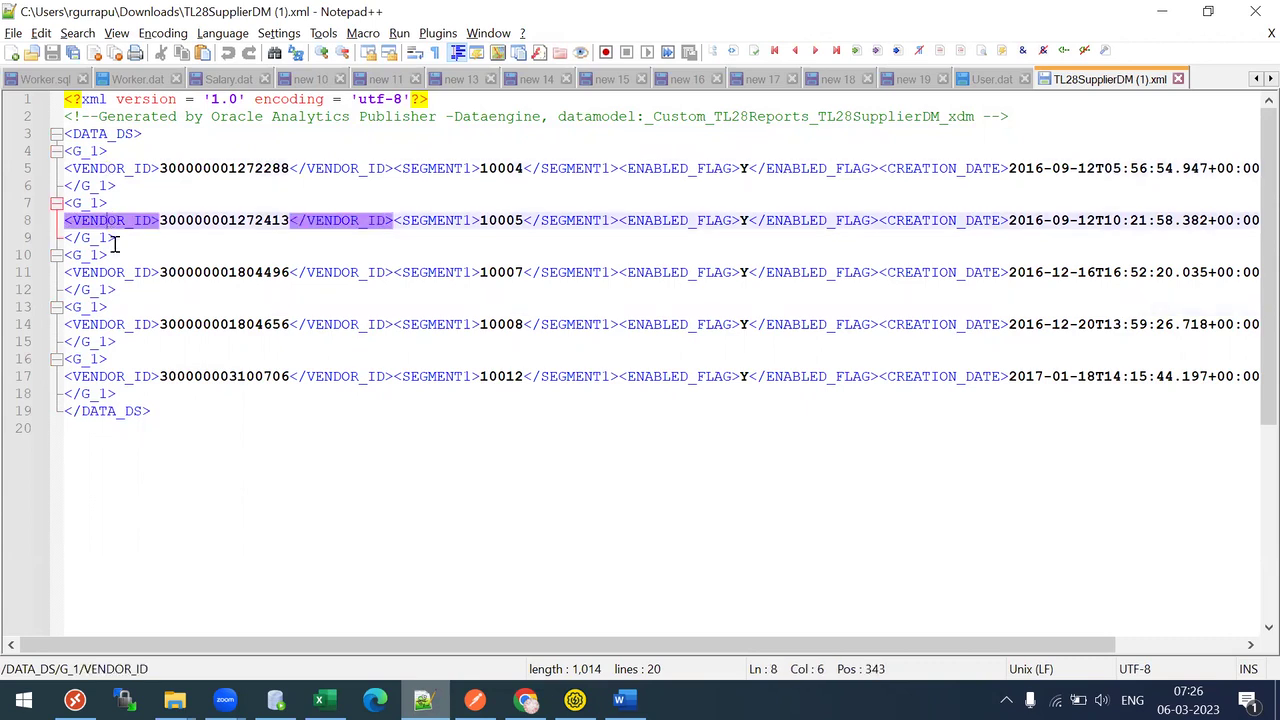
pyautogui.click(125, 289)
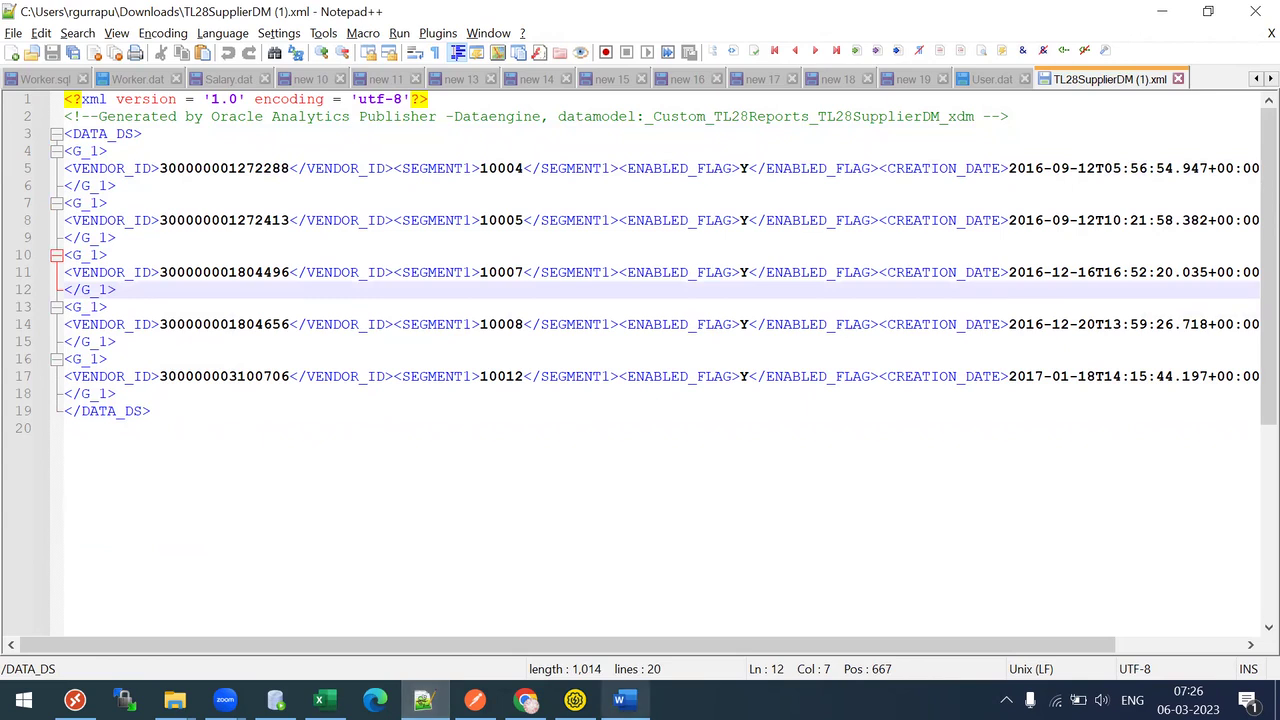
# Switch to Word, preview the TL28ManualRTF.rtf template as PDF with the sample data, check the supplier table and close the preview.
pyautogui.click(620, 700)
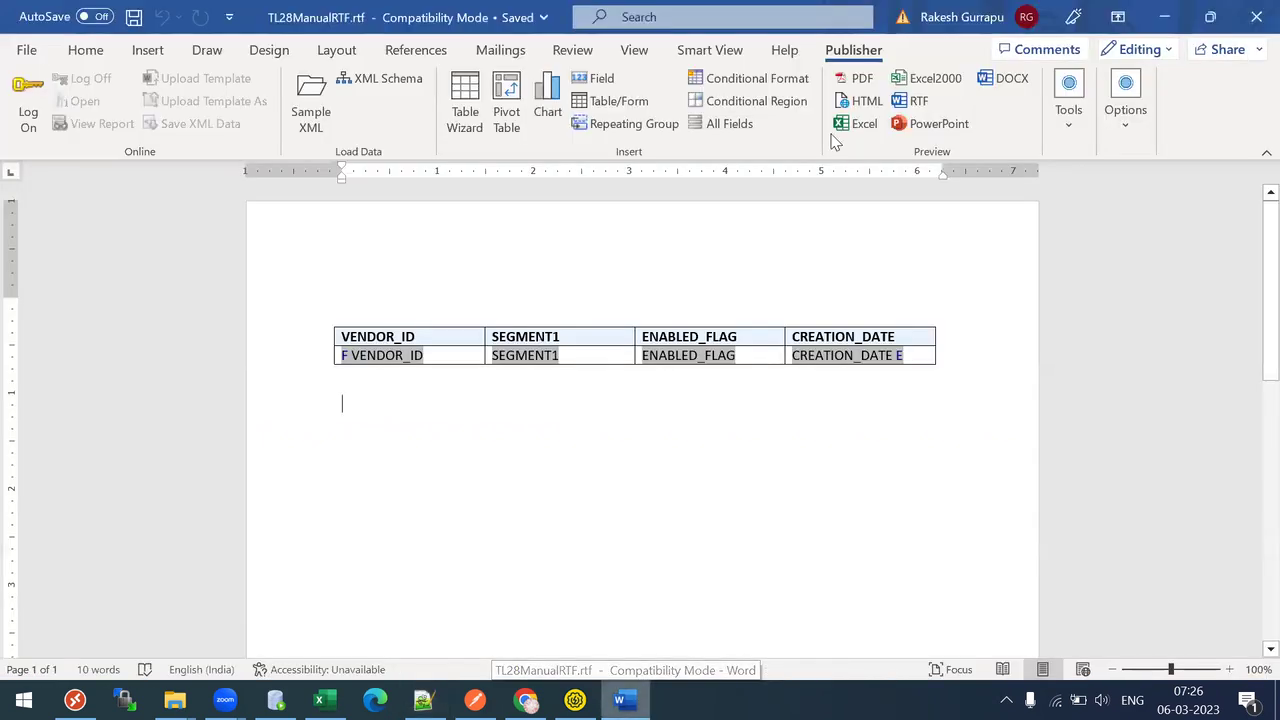
pyautogui.click(855, 78)
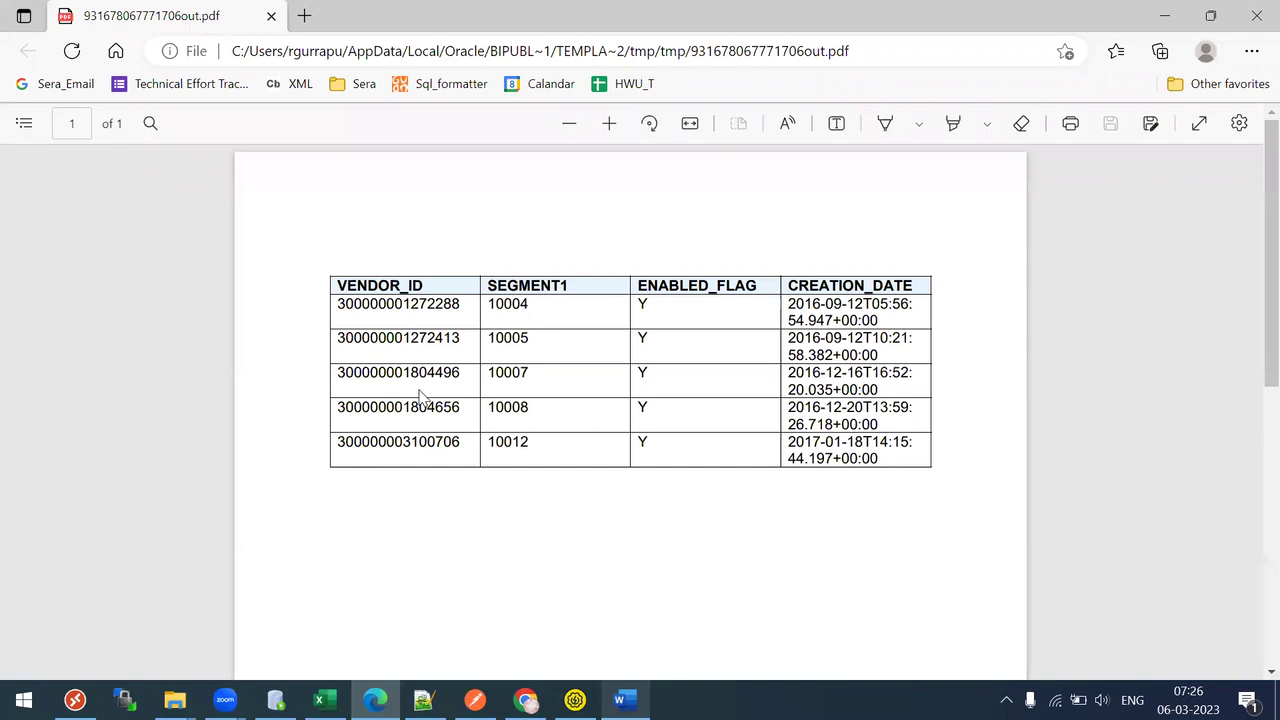
pyautogui.moveTo(341, 286); pyautogui.dragTo(859, 243)
pyautogui.click(857, 515)
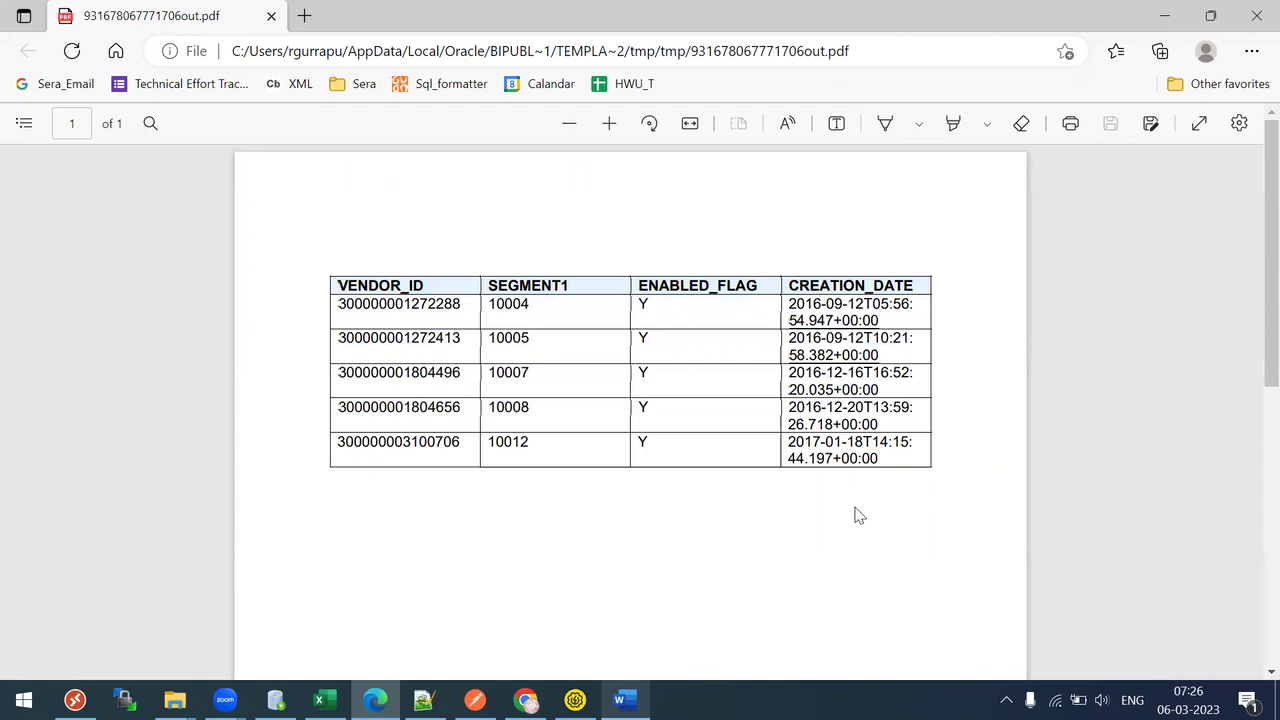
pyautogui.click(1253, 10)
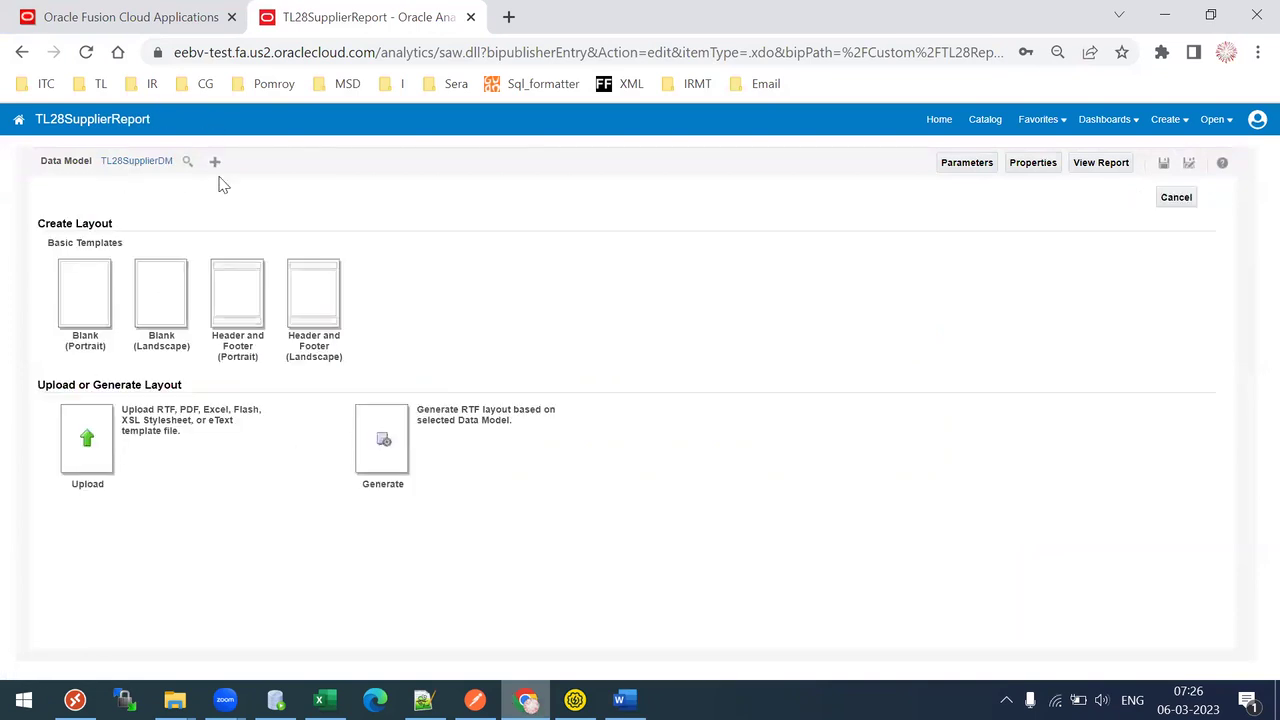
# Start a layout upload for TL28SupplierReport in the browser and choose TL28ManualRTF.rtf from the C: drive's TL28 folder as template file.
pyautogui.click(86, 432)
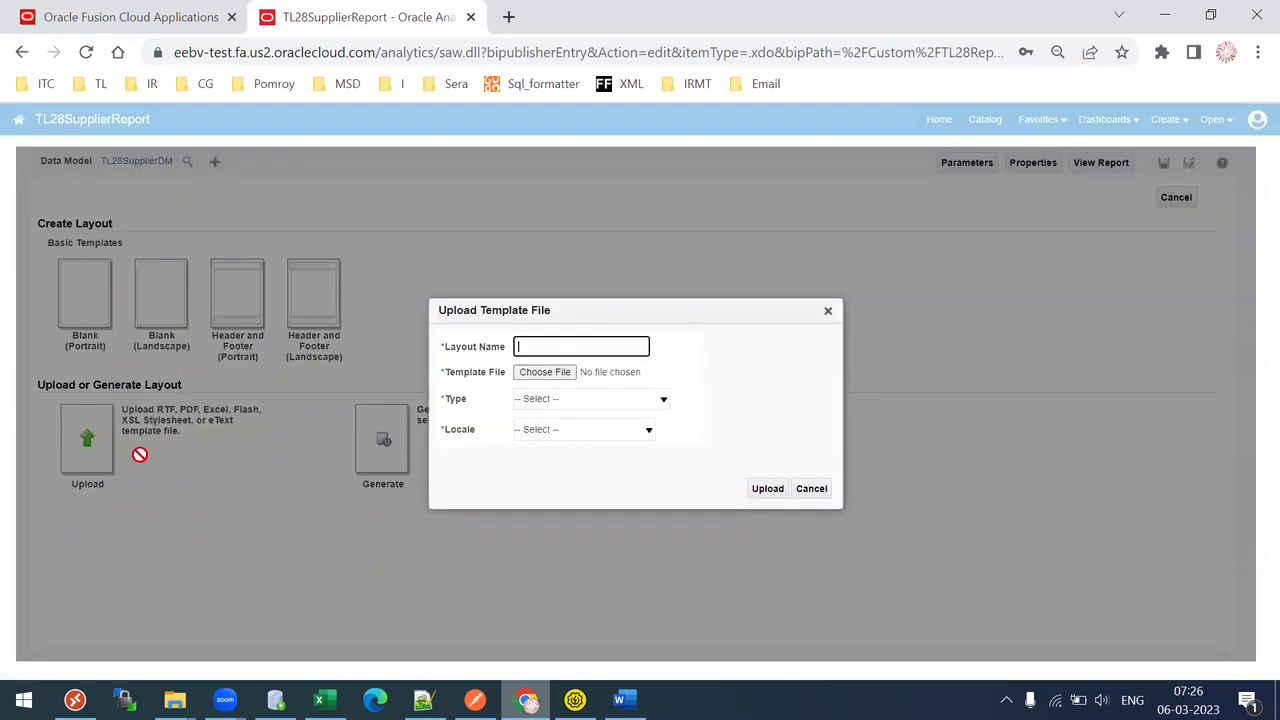
pyautogui.click(541, 372)
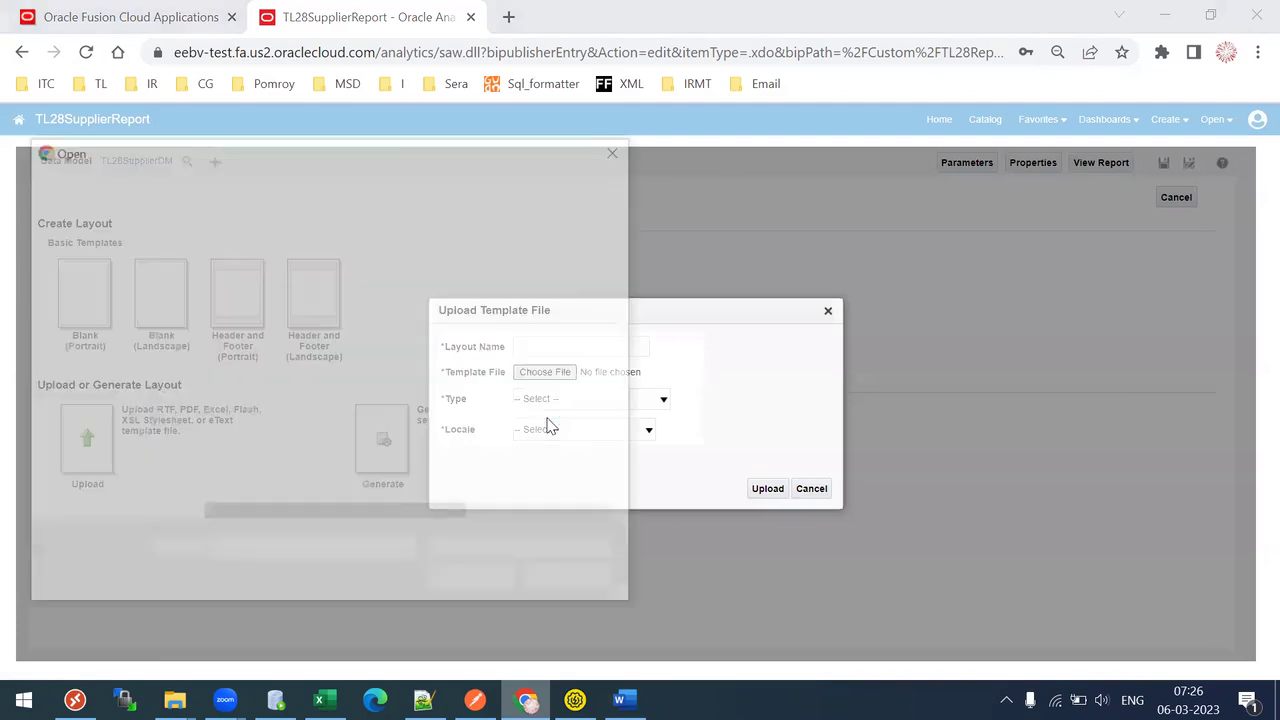
pyautogui.click(129, 486)
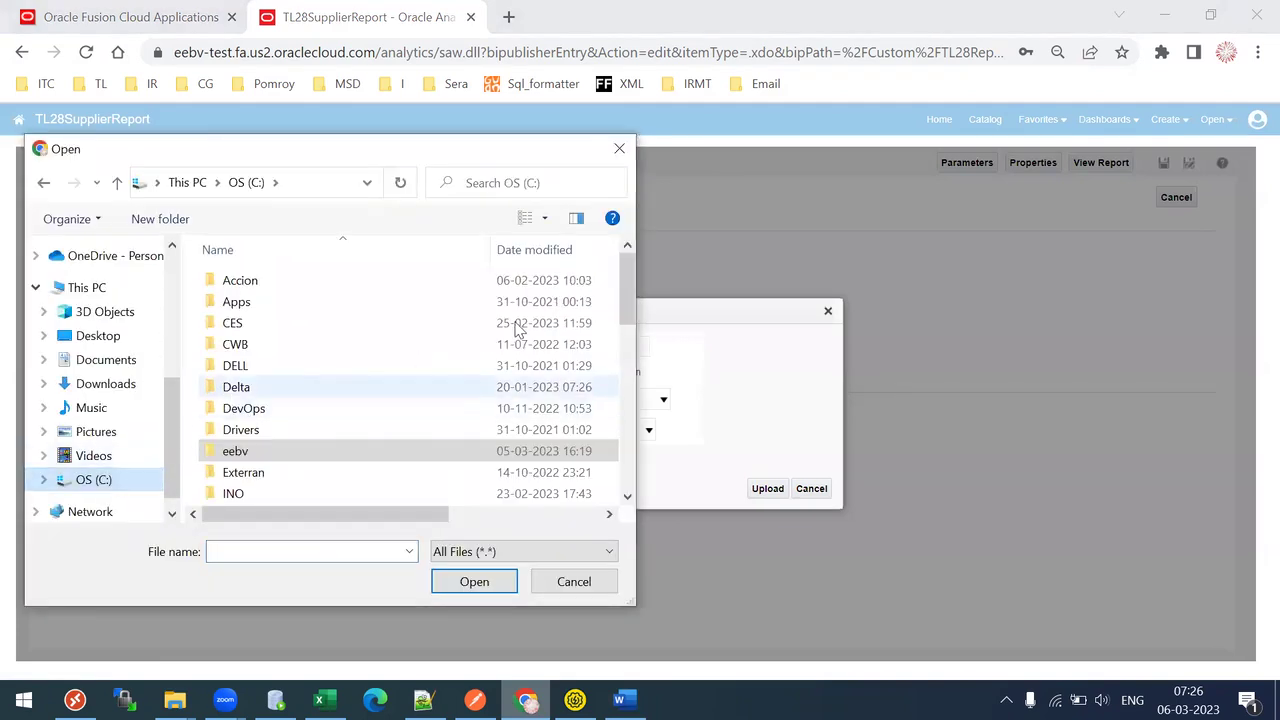
pyautogui.press('t')
pyautogui.press('t')
pyautogui.press('t')
pyautogui.press('t')
pyautogui.press('t')
pyautogui.press('t')
pyautogui.press('t')
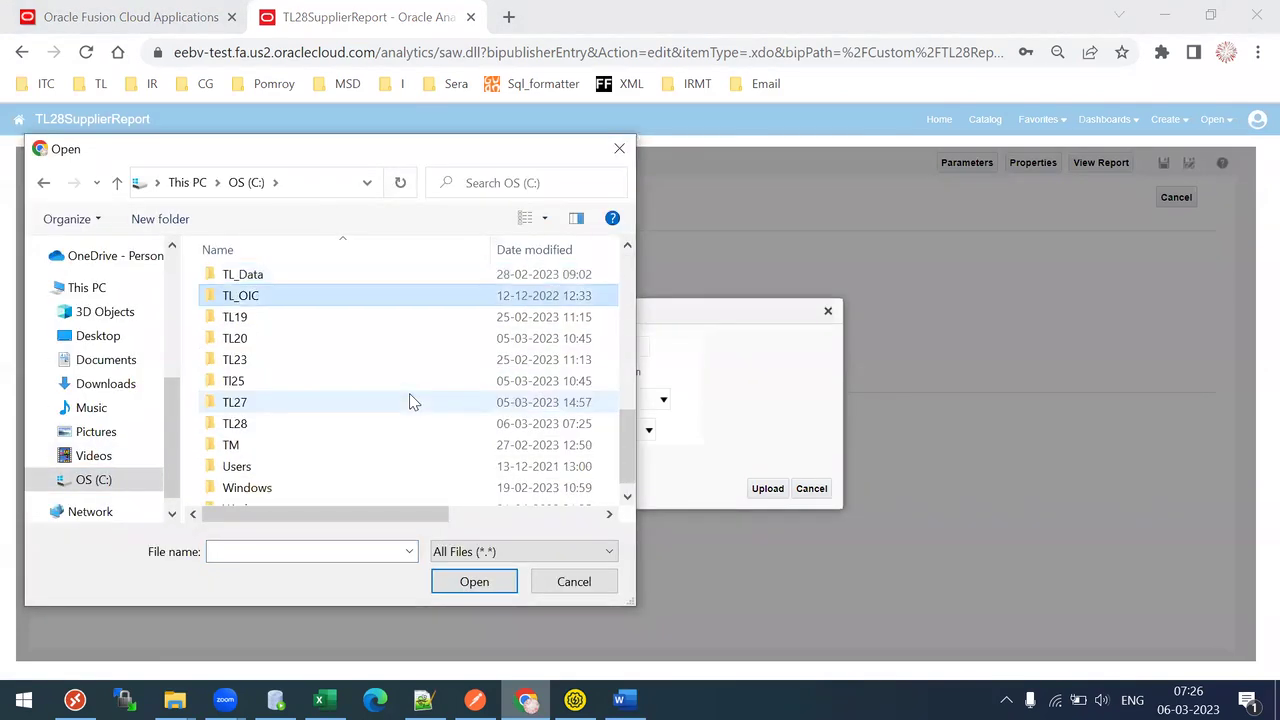
pyautogui.press('t')
pyautogui.press('Return')
pyautogui.press('t')
pyautogui.press('Return')
# Name the layout TL28ManualRTF, set its type to RTF Template and its locale to English, and upload it.
pyautogui.click(589, 347)
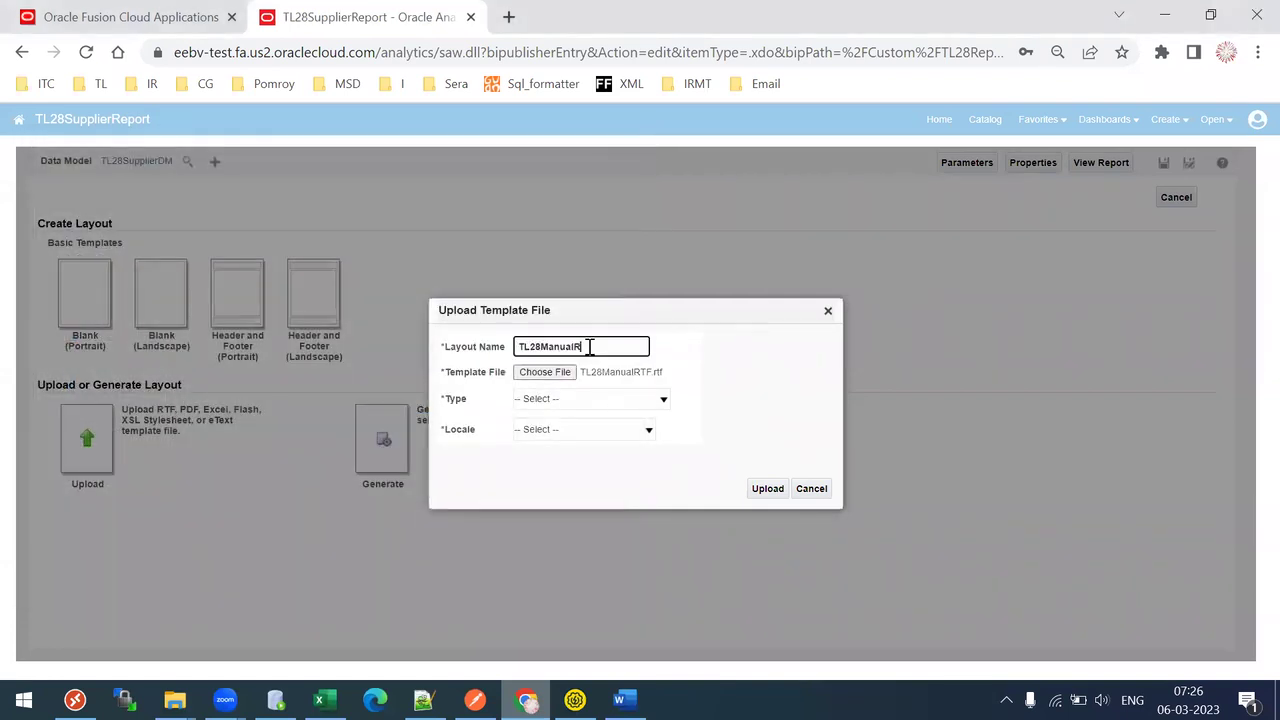
pyautogui.click(556, 403)
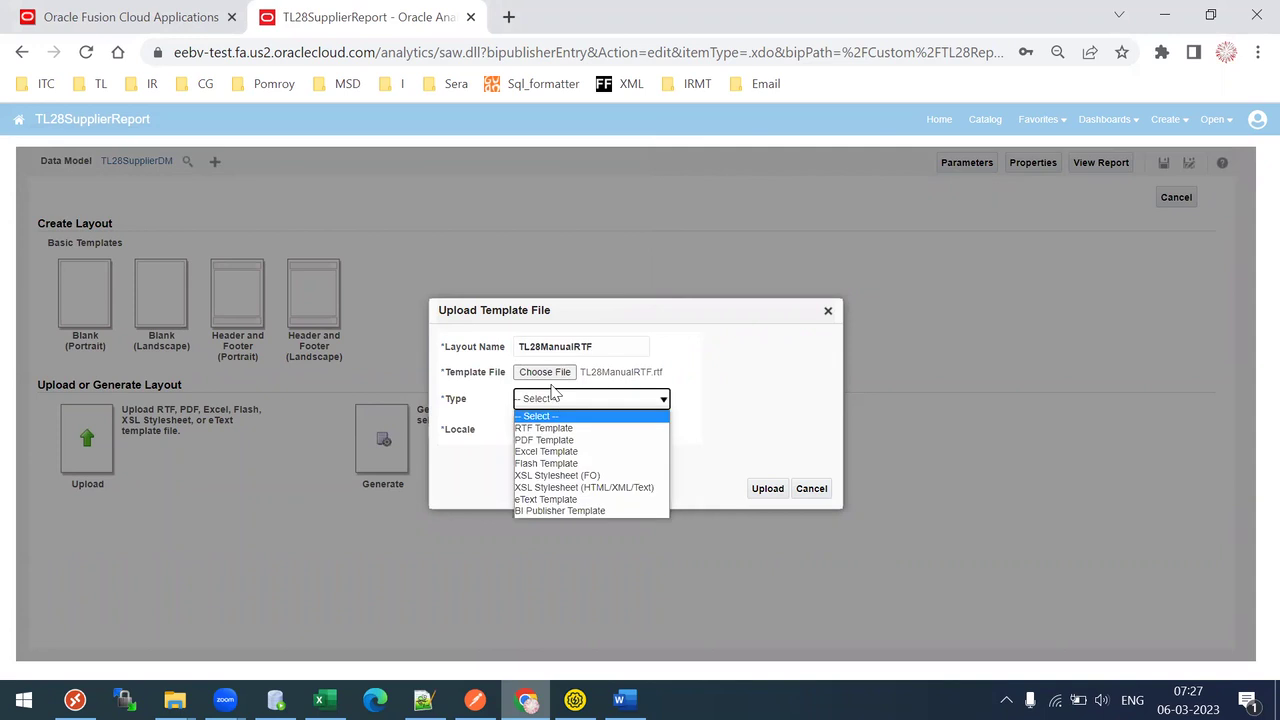
pyautogui.click(578, 429)
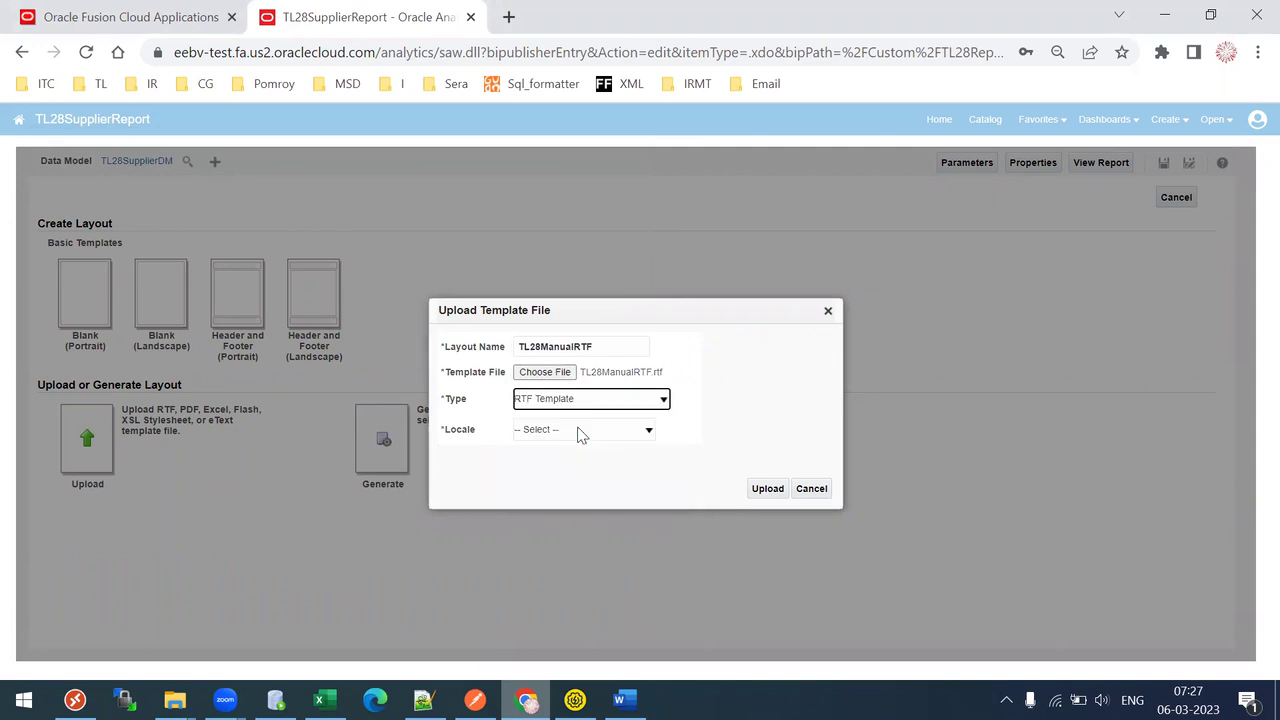
pyautogui.click(578, 430)
pyautogui.press('e')
pyautogui.press('Return')
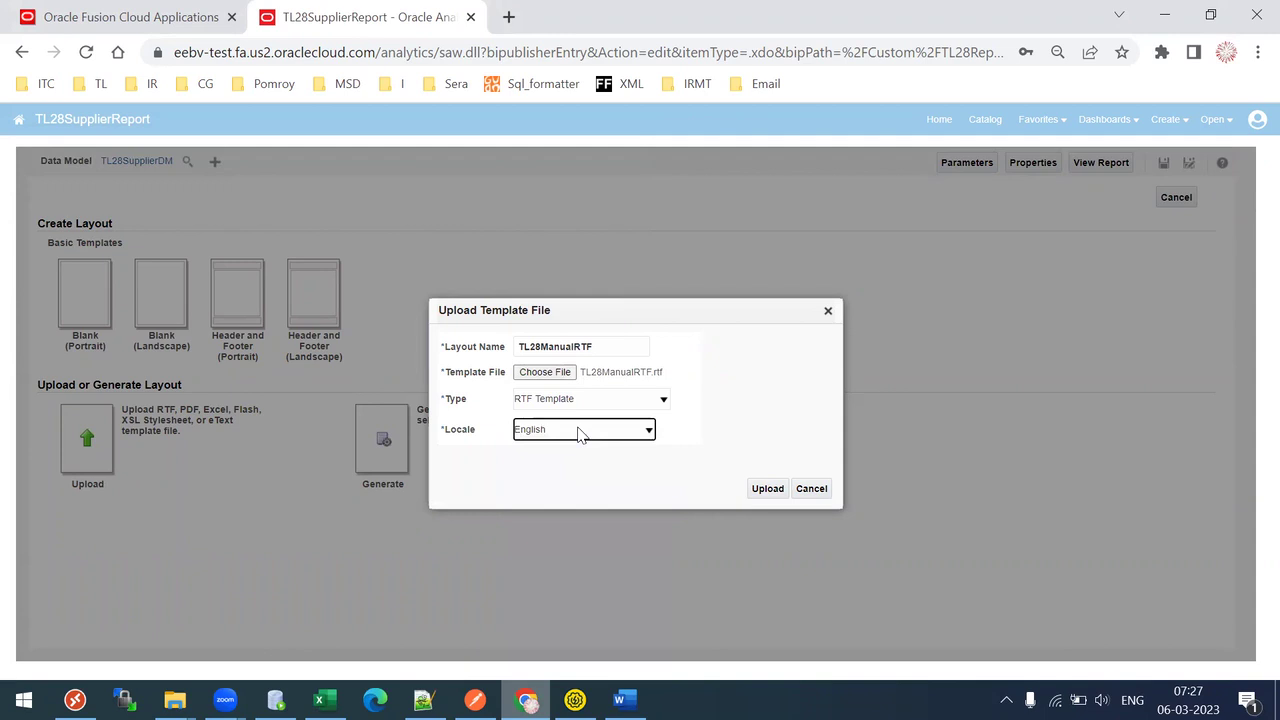
pyautogui.click(765, 490)
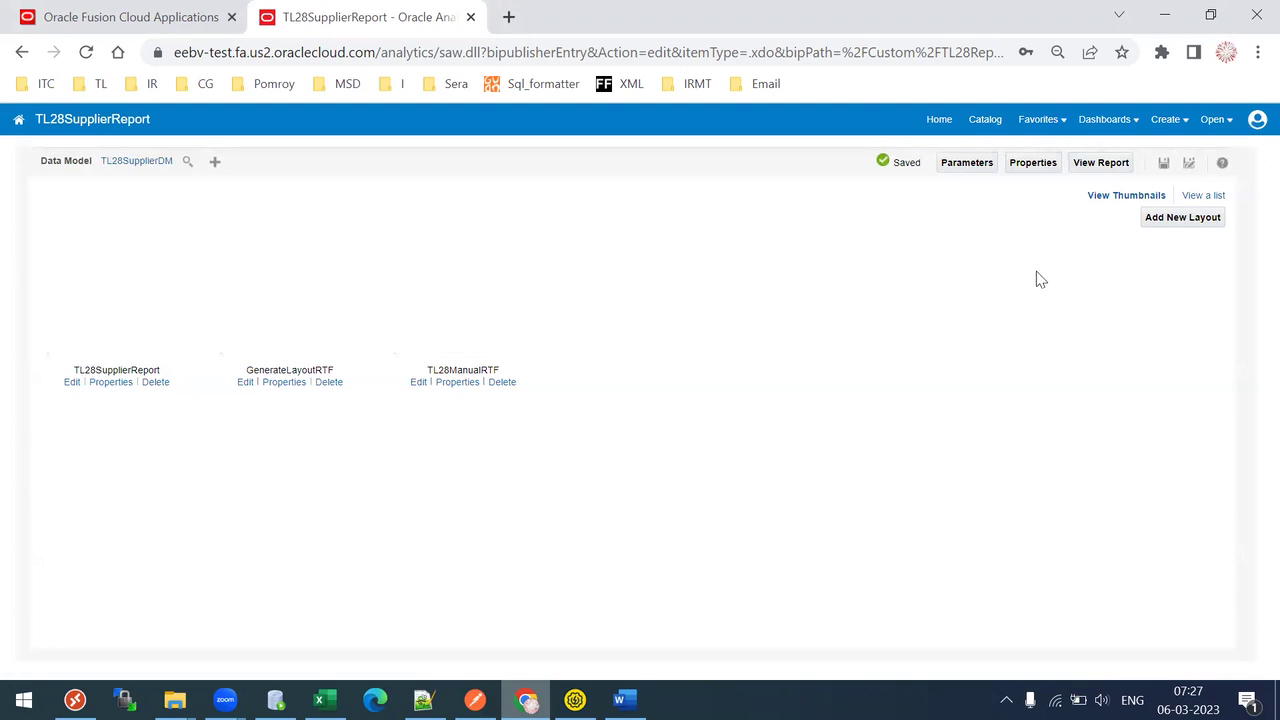
# In the layout list, set TL28ManualRTF's default format to PDF, make it the default layout, and save the report.
pyautogui.click(1197, 197)
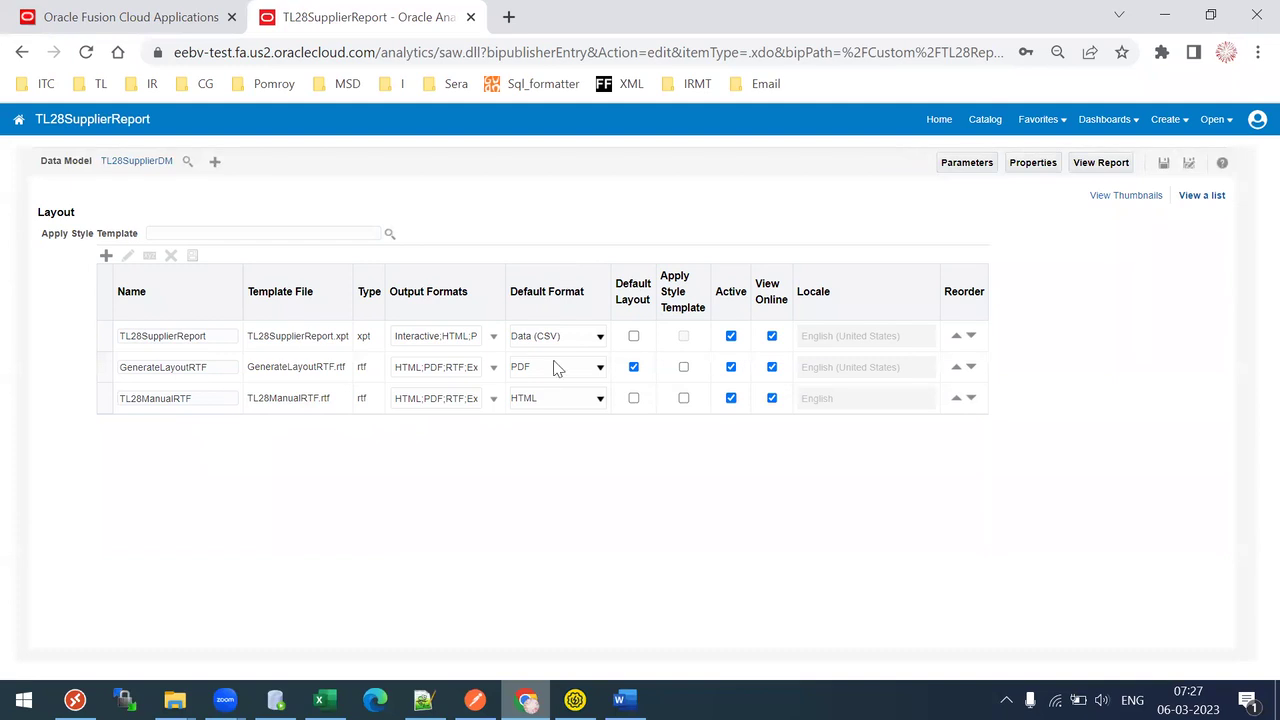
pyautogui.click(547, 405)
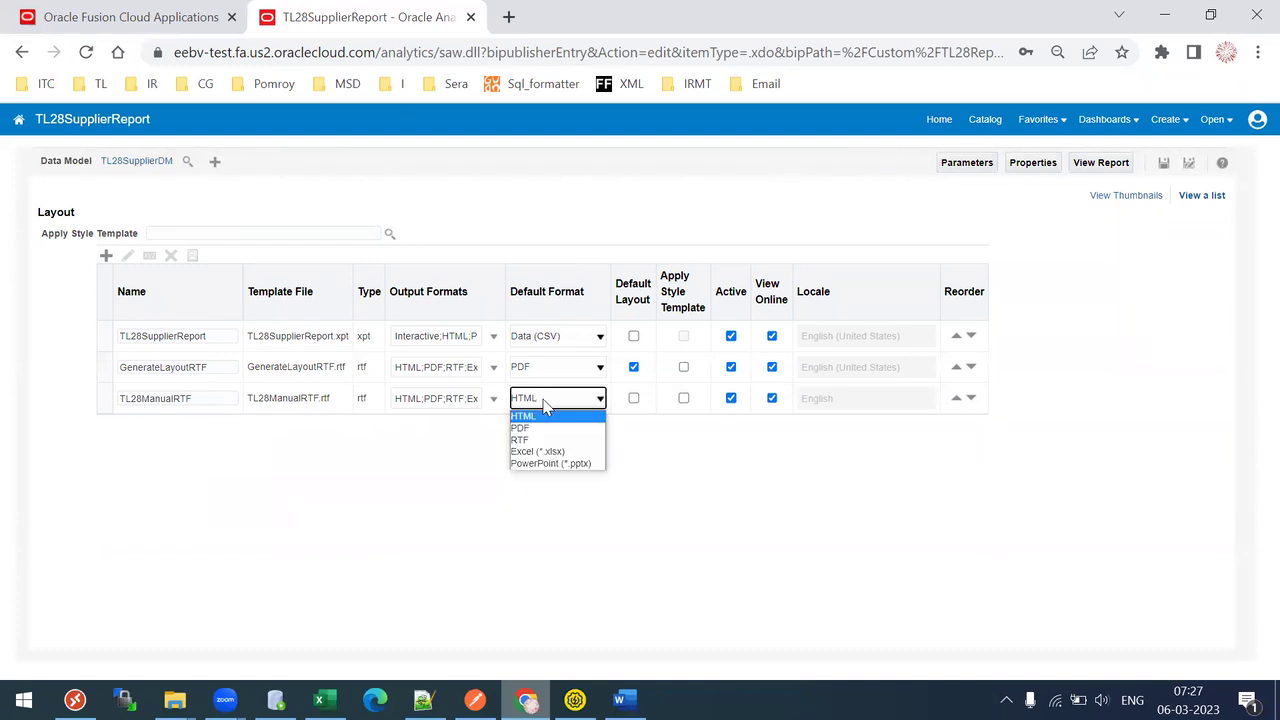
pyautogui.click(549, 435)
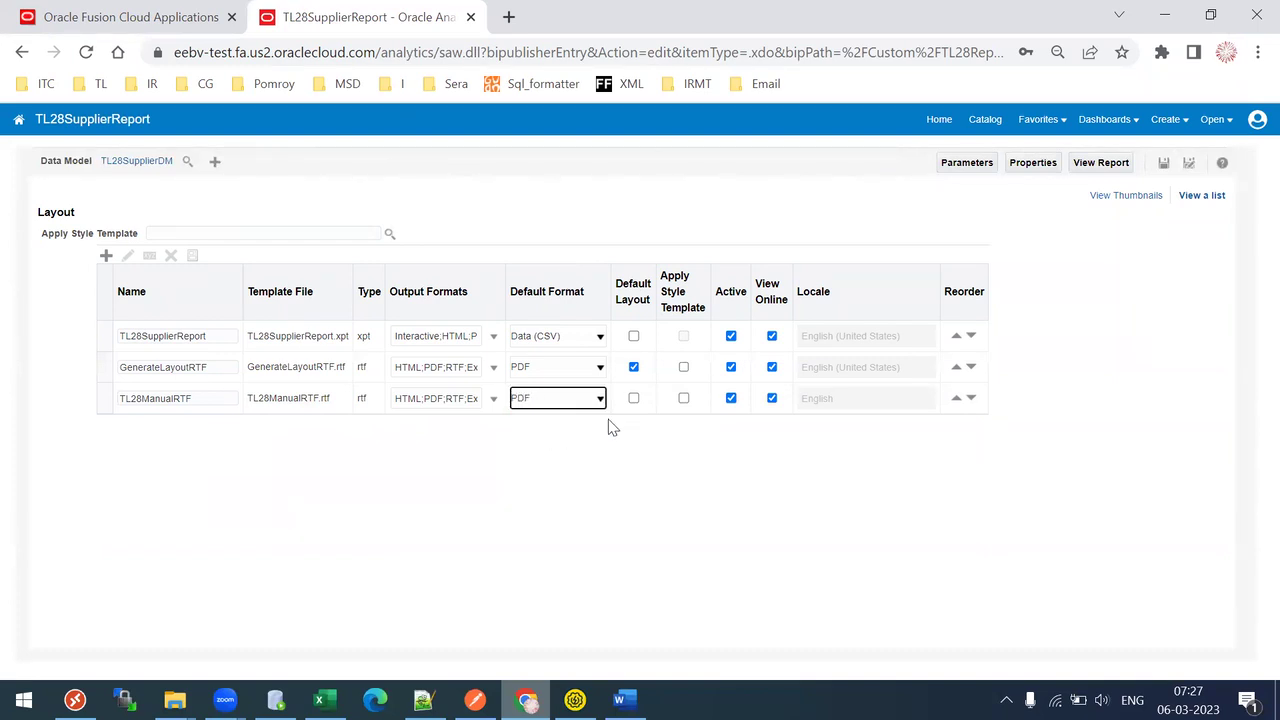
pyautogui.click(634, 400)
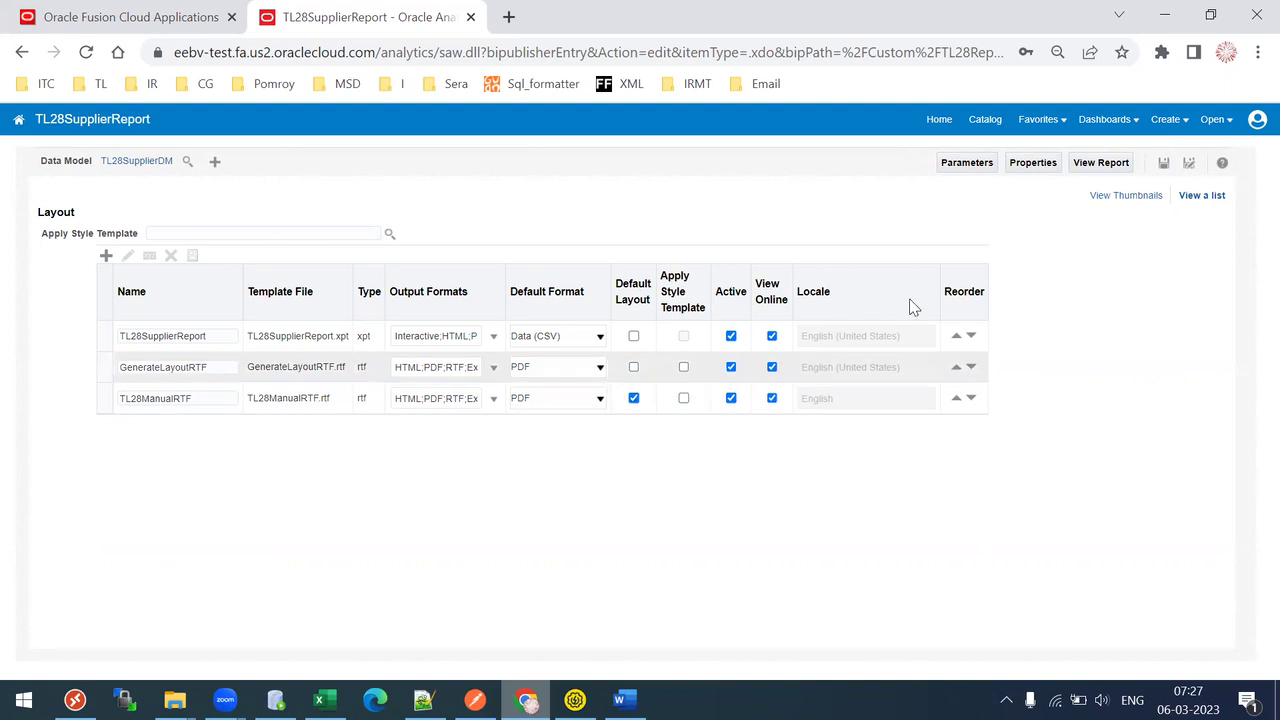
pyautogui.click(1165, 166)
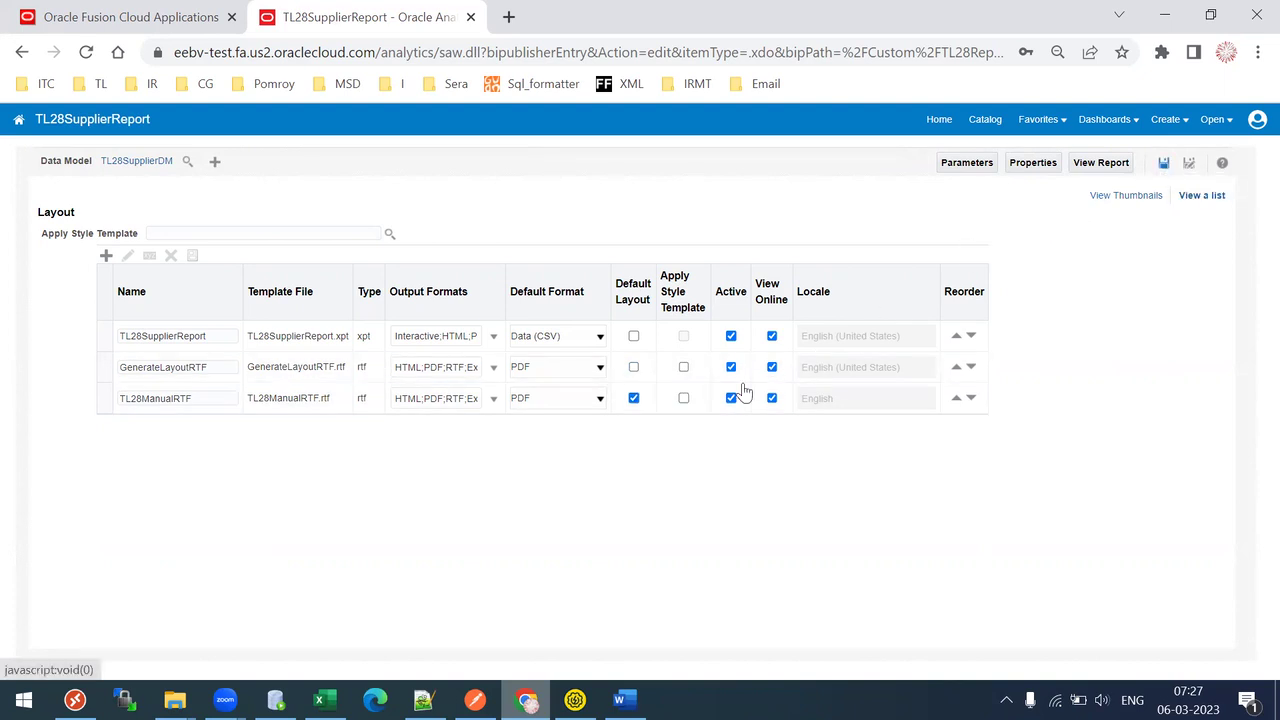
# View the report and examine the PDF output of the TL28ManualRTF layout.
pyautogui.click(1112, 164)
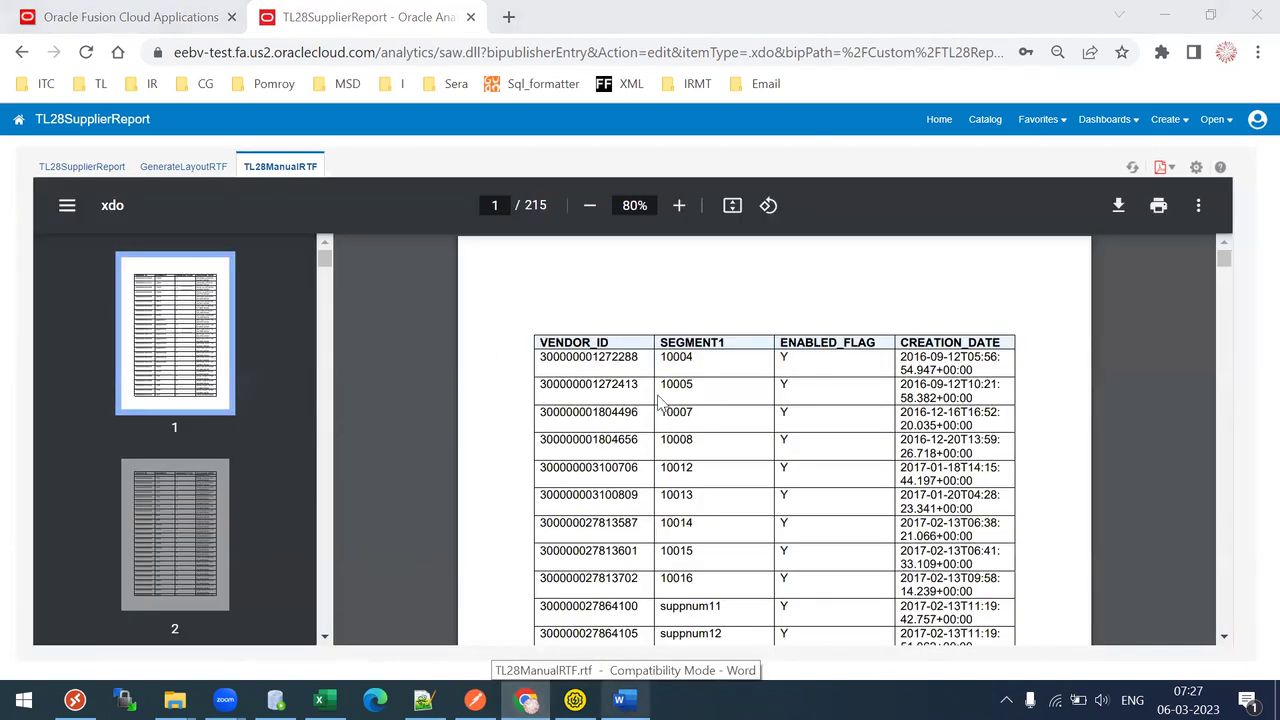
pyautogui.moveTo(580, 412); pyautogui.dragTo(769, 482)
pyautogui.moveTo(943, 508); pyautogui.dragTo(949, 508)
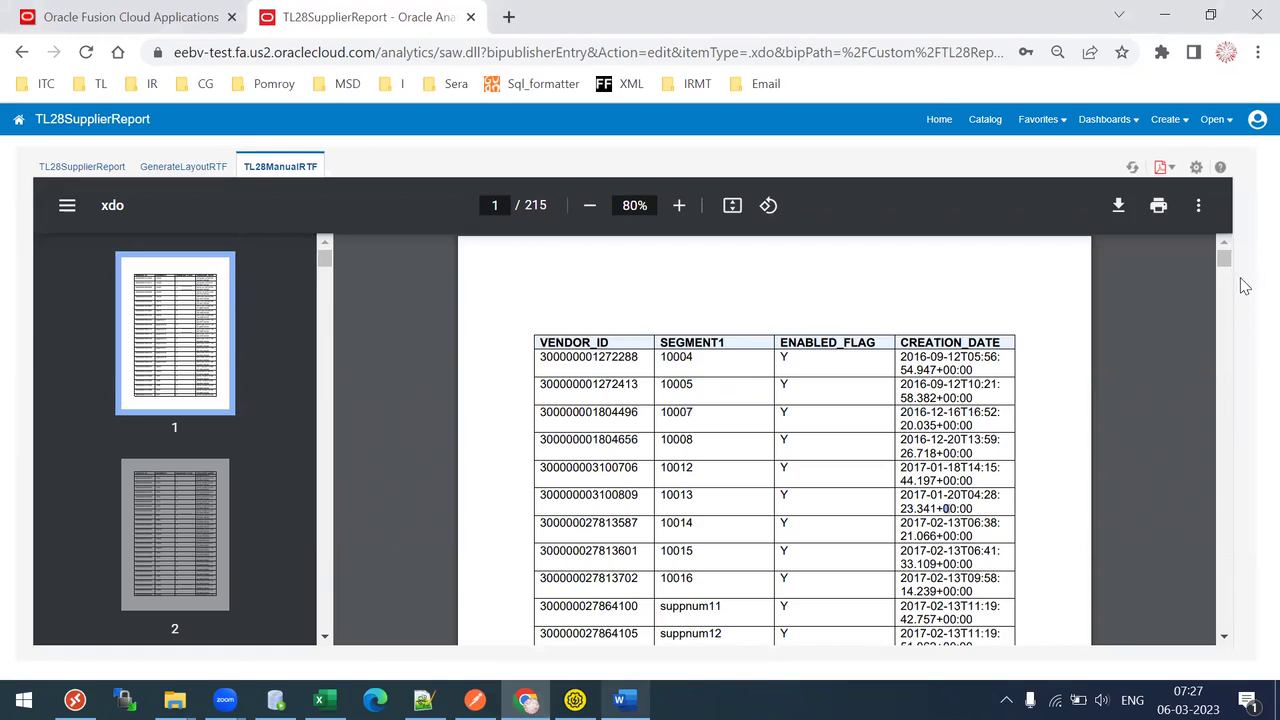
pyautogui.moveTo(1224, 262); pyautogui.dragTo(1156, 204)
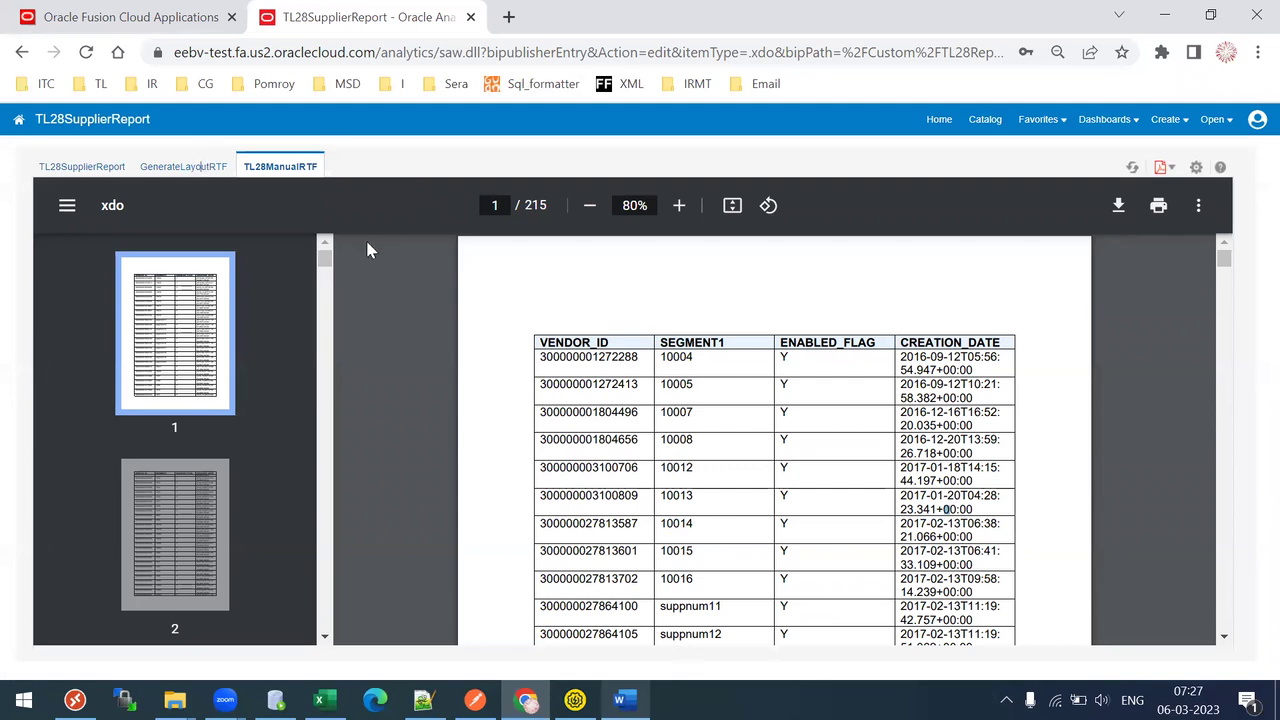
# View the report in the GenerateLayoutRTF and TL28SupplierReport layouts to compare their outputs.
pyautogui.click(155, 171)
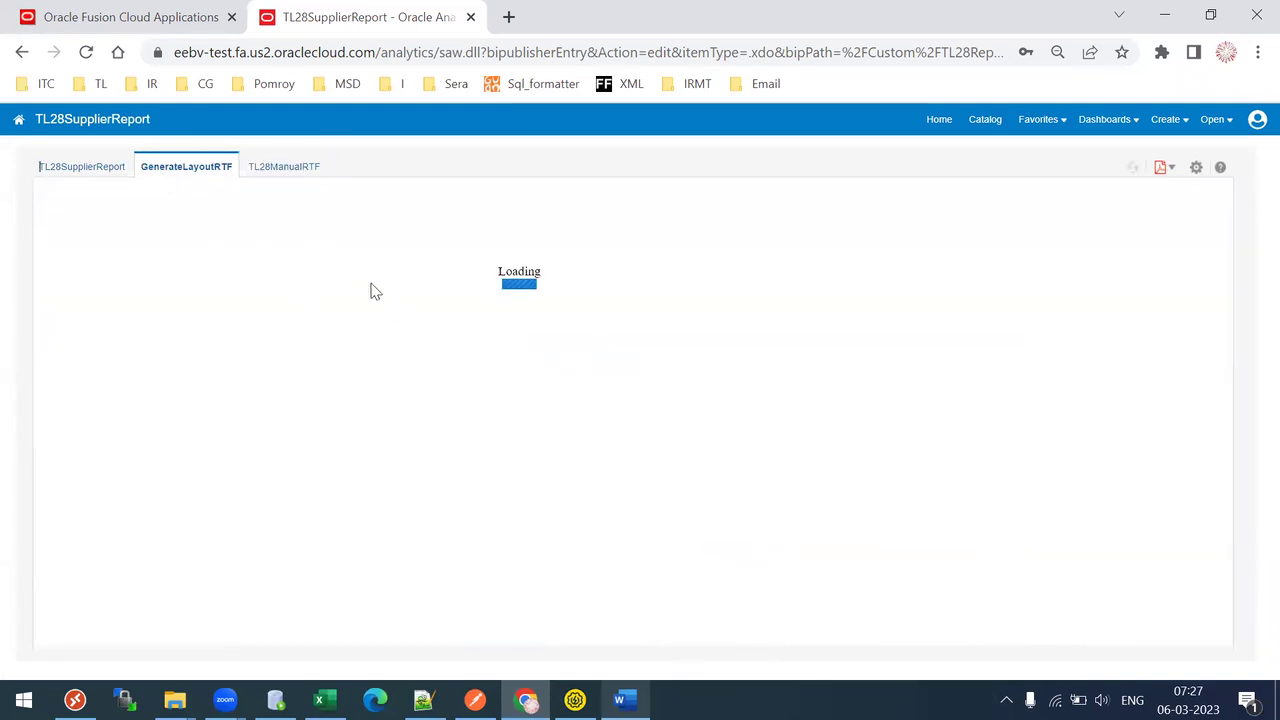
pyautogui.click(60, 169)
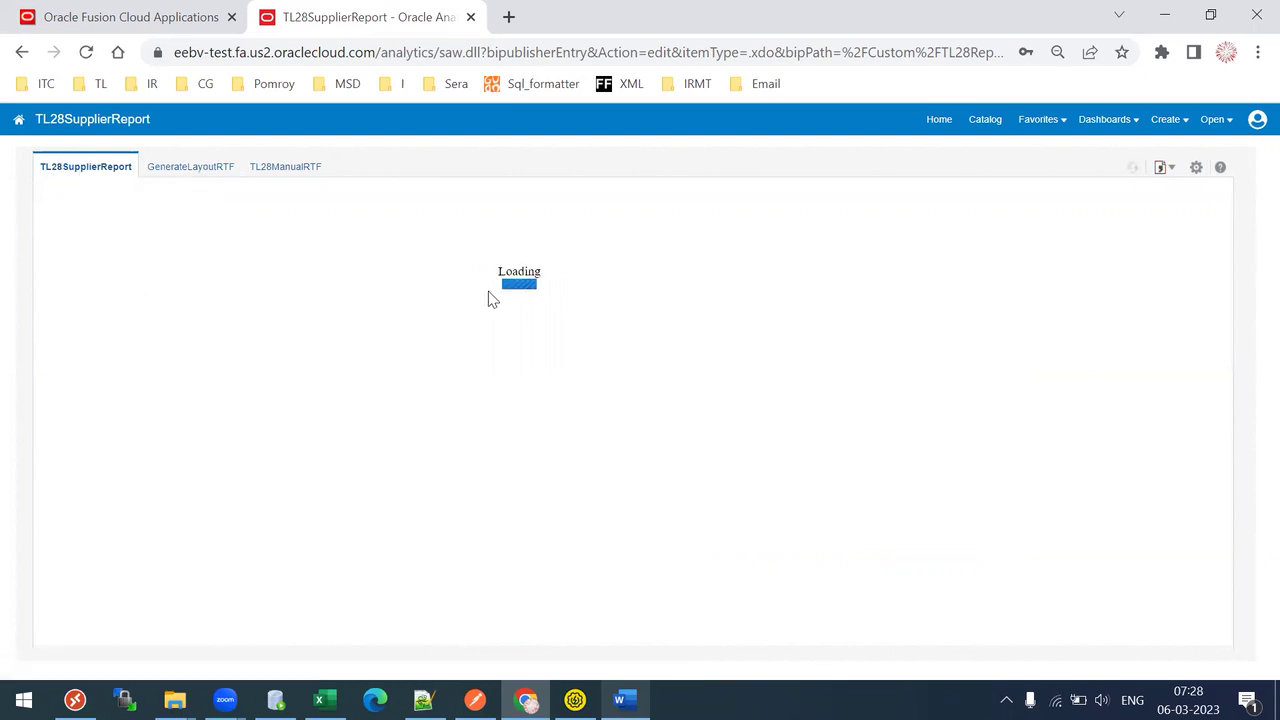
pyautogui.click(1196, 170)
pyautogui.click(1157, 193)
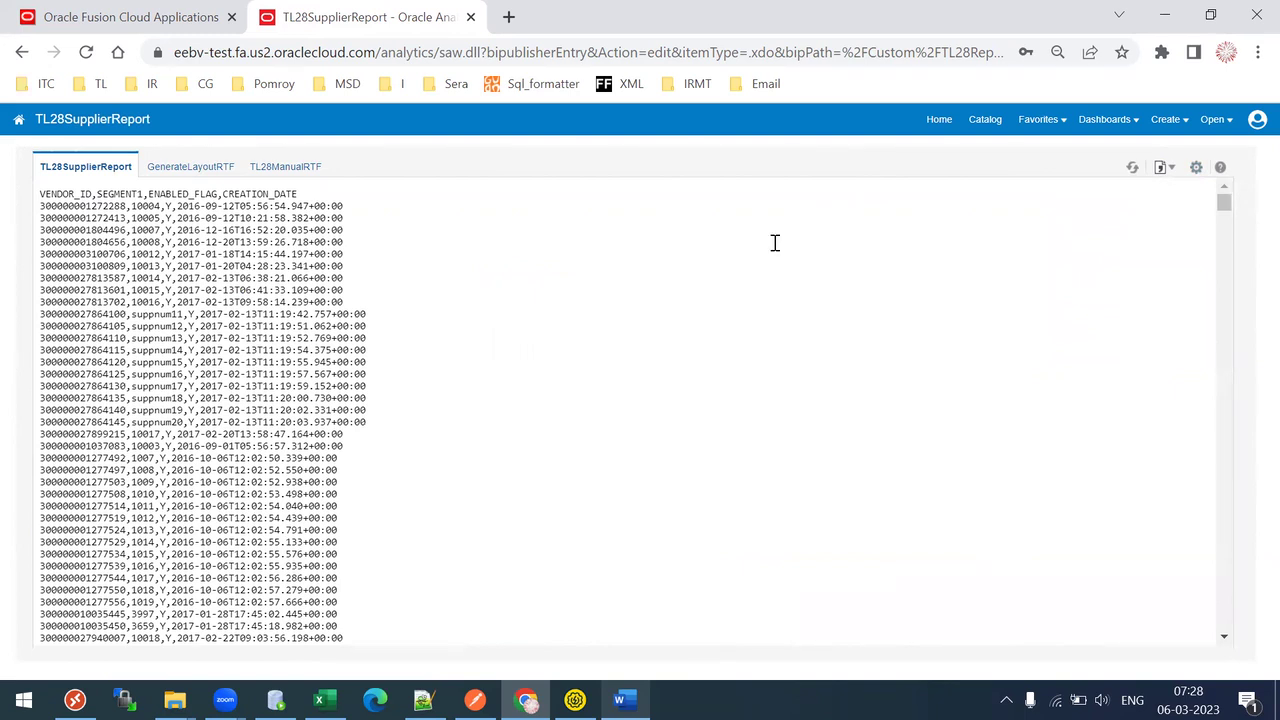
# Switch to TL28ManualRTF.rtf in Word and insert a table of four columns and two rows below the existing table.
pyautogui.hotkey('alt', 'Tab')
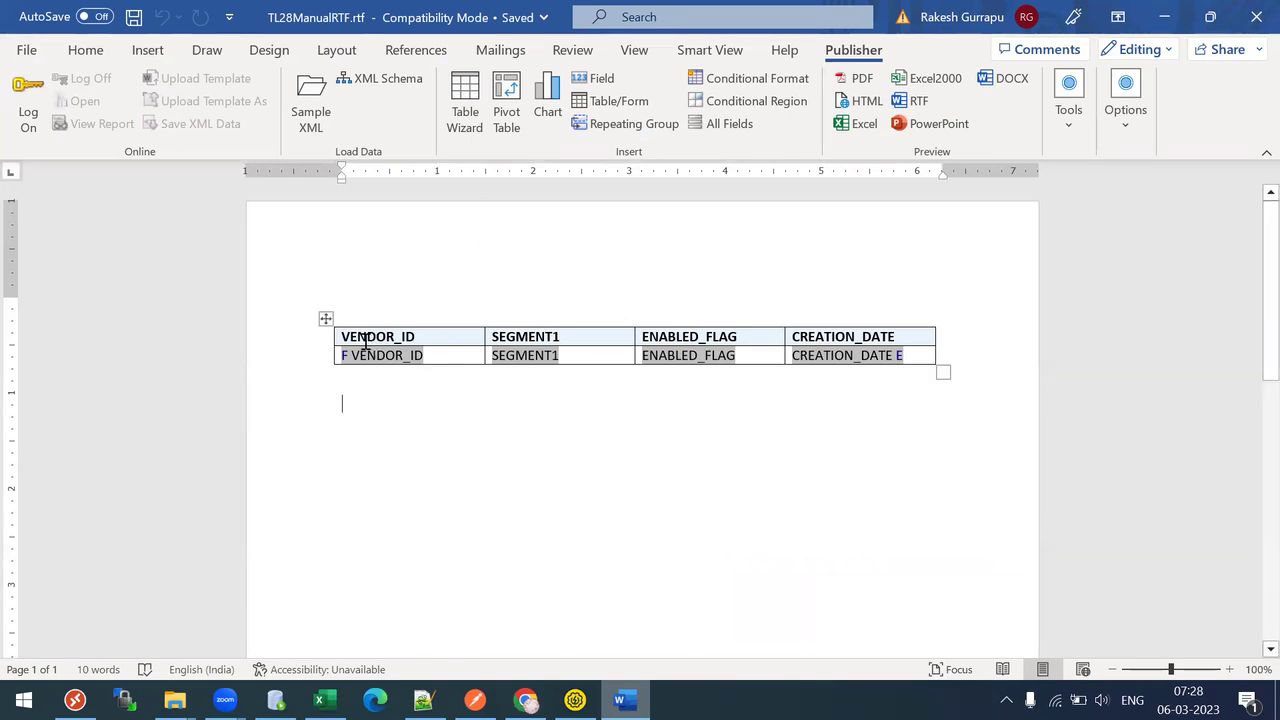
pyautogui.click(76, 55)
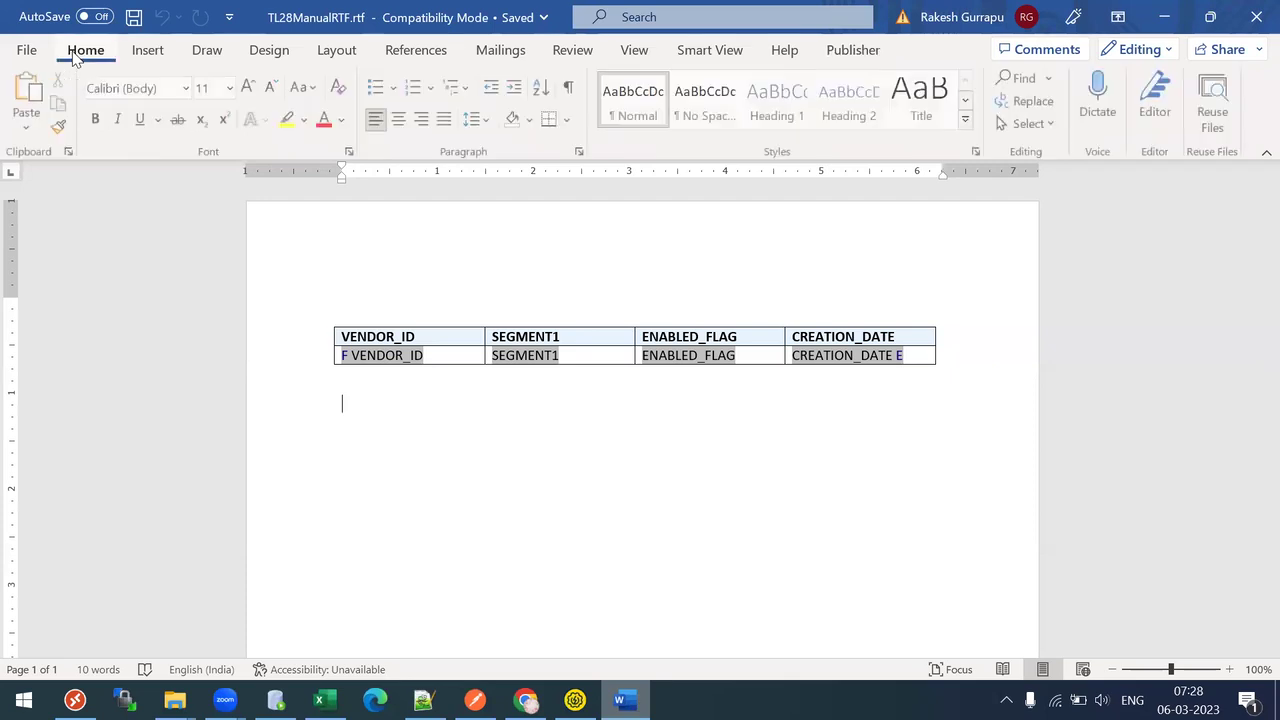
pyautogui.click(150, 56)
pyautogui.click(141, 100)
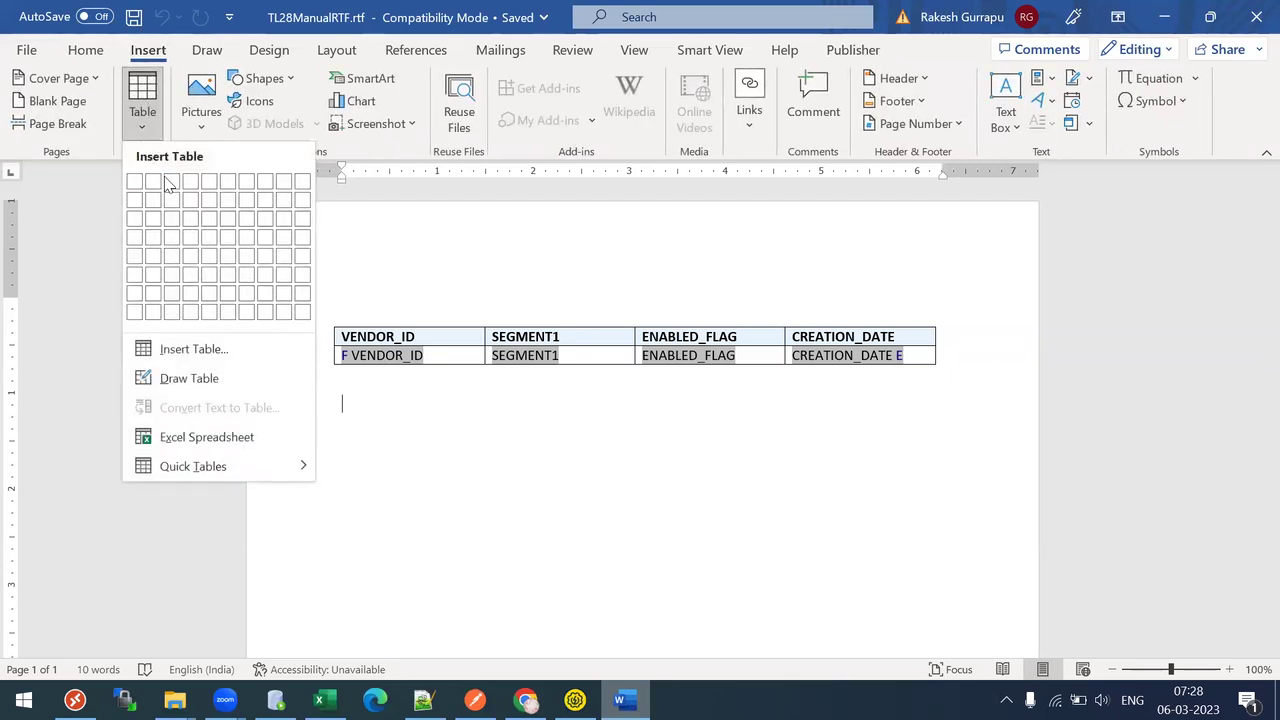
pyautogui.click(190, 200)
# Enter Vendor ID as the first column heading of the new table.
pyautogui.write('Vendo Id')
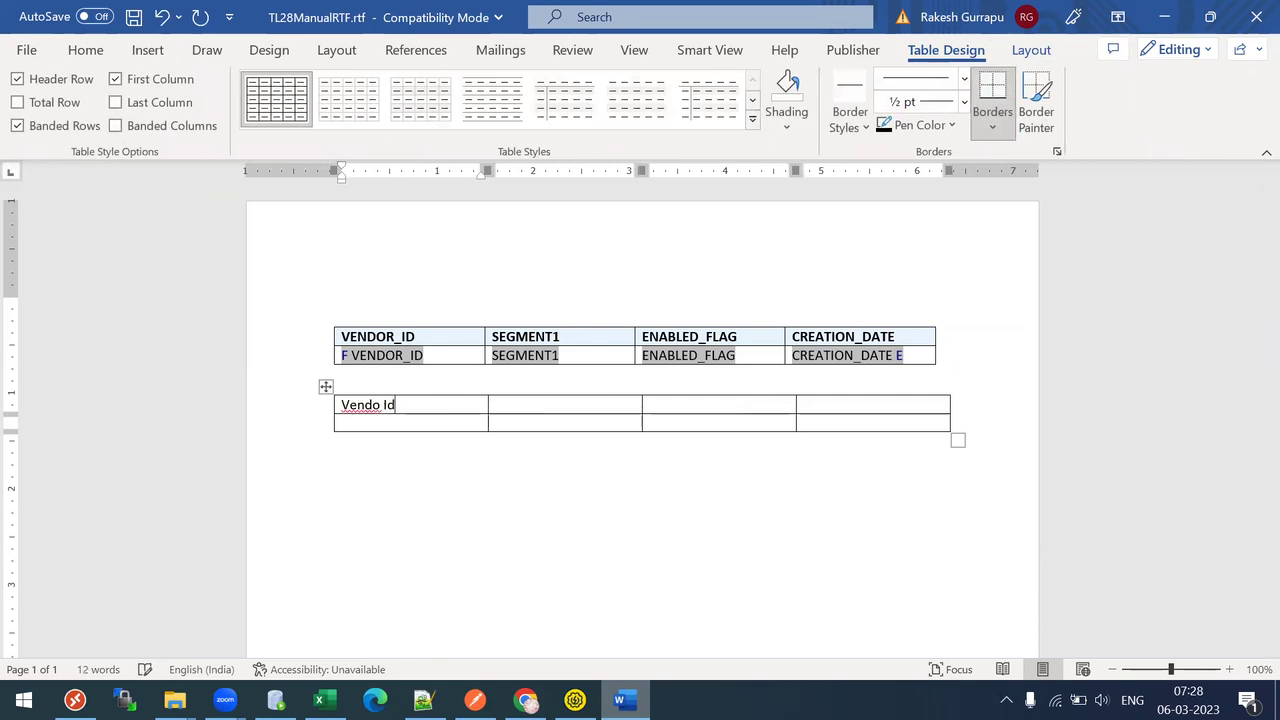
pyautogui.tripleClick(404, 392)
pyautogui.write('Vnd')
pyautogui.press('BackSpace')
pyautogui.press('BackSpace')
pyautogui.write('endor ID')
# Enter Supplier Number as the second column heading of the new table.
pyautogui.press('Tab')
pyautogui.write('Segment')
pyautogui.press('BackSpace')
pyautogui.press('BackSpace')
pyautogui.press('BackSpace')
pyautogui.press('BackSpace')
pyautogui.press('BackSpace')
pyautogui.write('pplier Nm')
pyautogui.press('BackSpace')
pyautogui.write('umbe')
pyautogui.press('Tab')
pyautogui.write('E')
pyautogui.press('BackSpace')
pyautogui.hotkey('shift', 'Tab')
pyautogui.press('Right')
pyautogui.write('r')
# Enter Enabled Flag and Date as the third and fourth column headings of the new table.
pyautogui.press('Tab')
pyautogui.write('Enabled Flag')
pyautogui.press('Tab')
pyautogui.write('Cr')
pyautogui.press('BackSpace')
pyautogui.press('BackSpace')
pyautogui.write('Date')
# Insert the VENDOR_ID Publisher field into the cell below the Vendor ID heading of the second table.
pyautogui.click(406, 429)
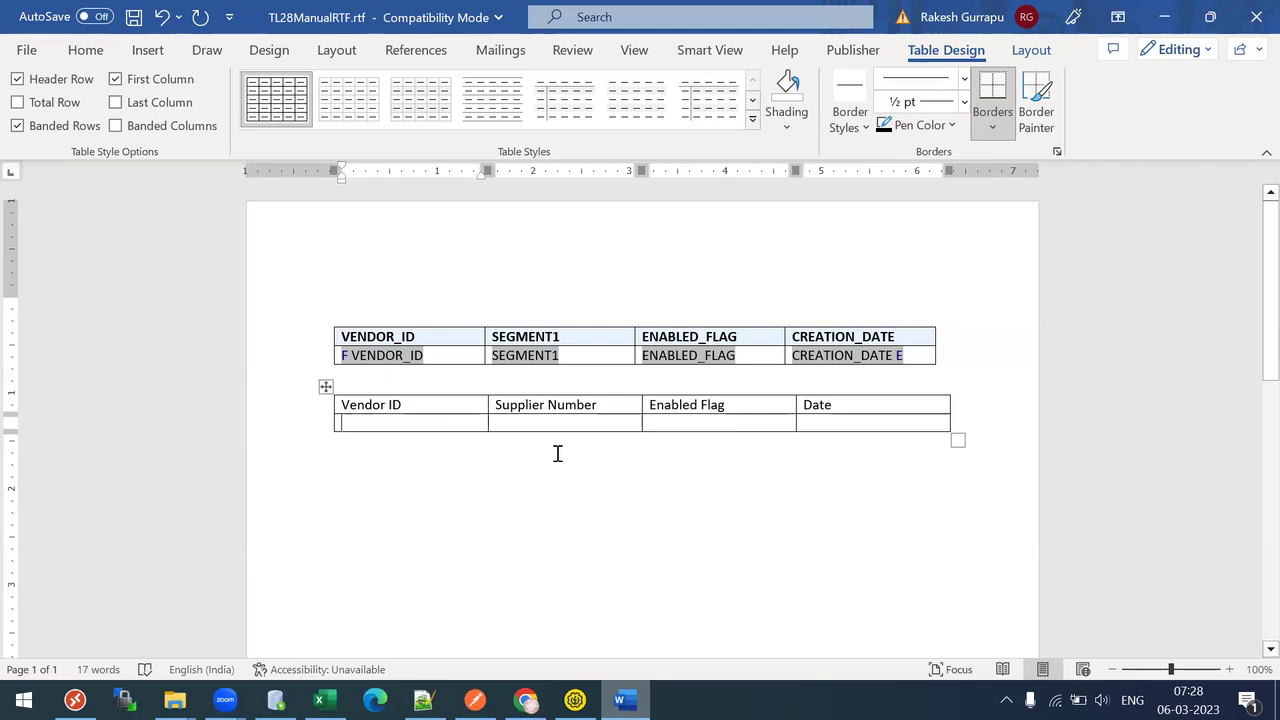
pyautogui.click(853, 50)
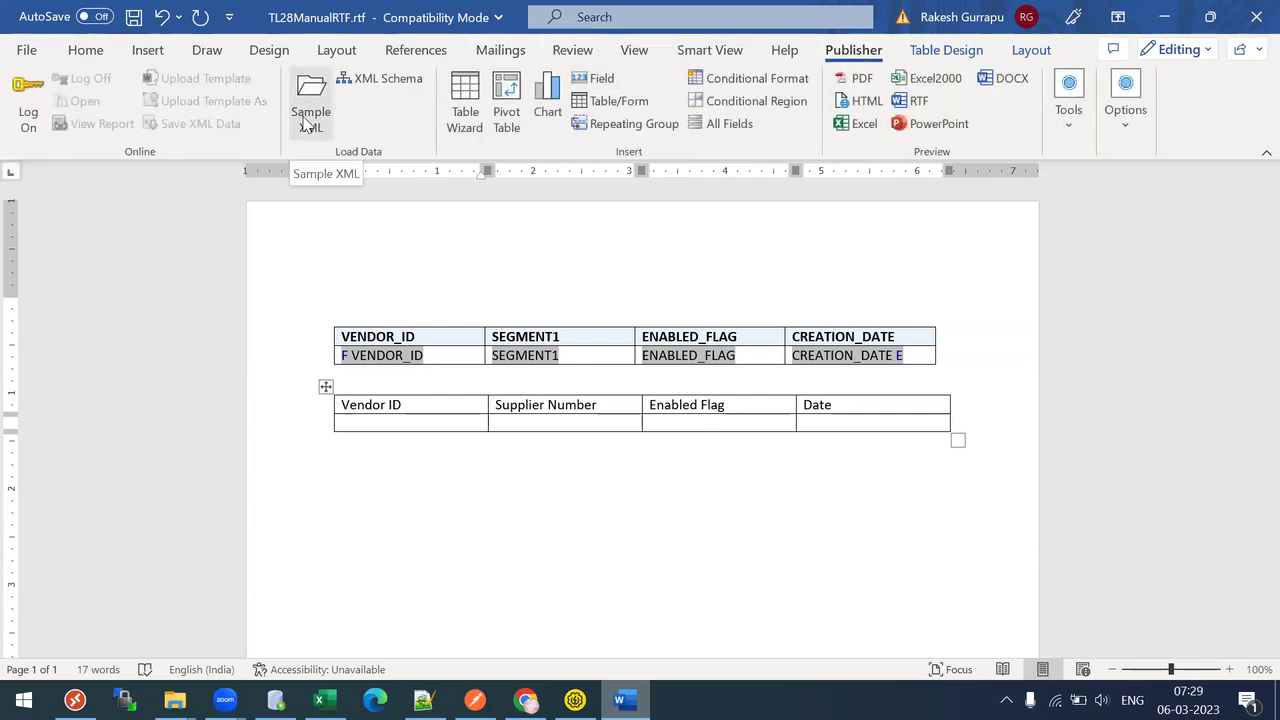
pyautogui.click(604, 84)
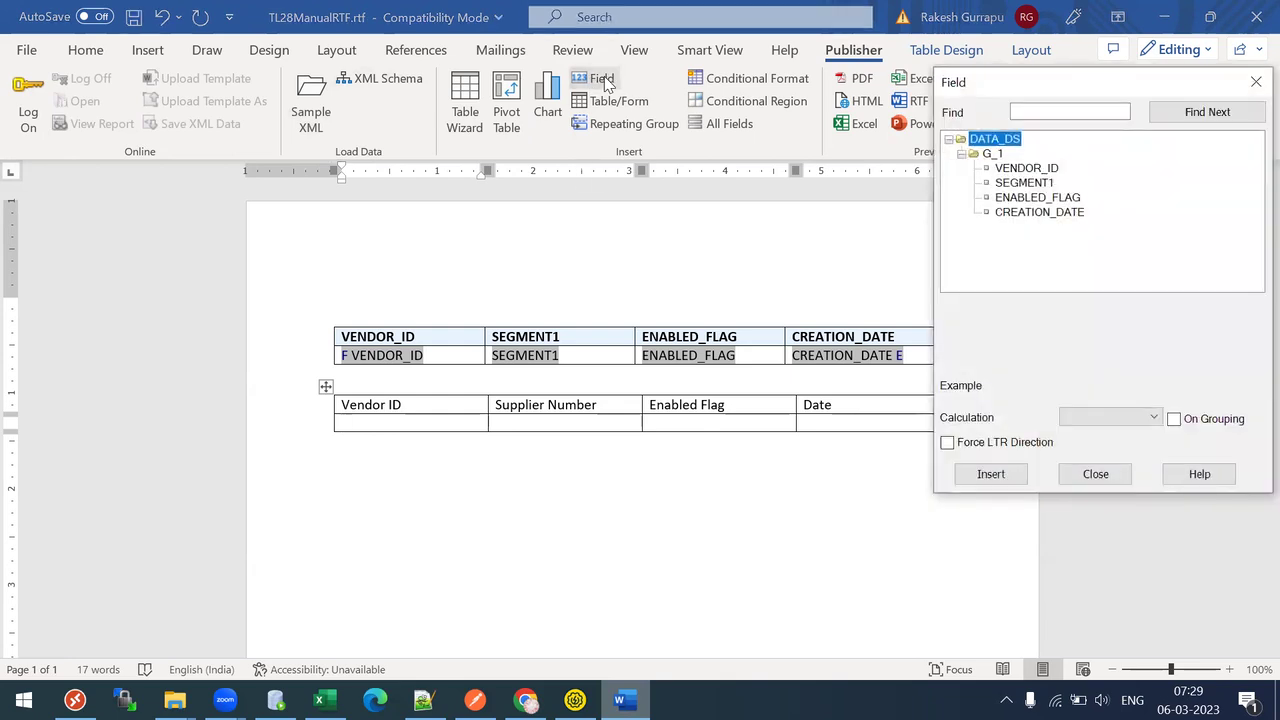
pyautogui.click(369, 423)
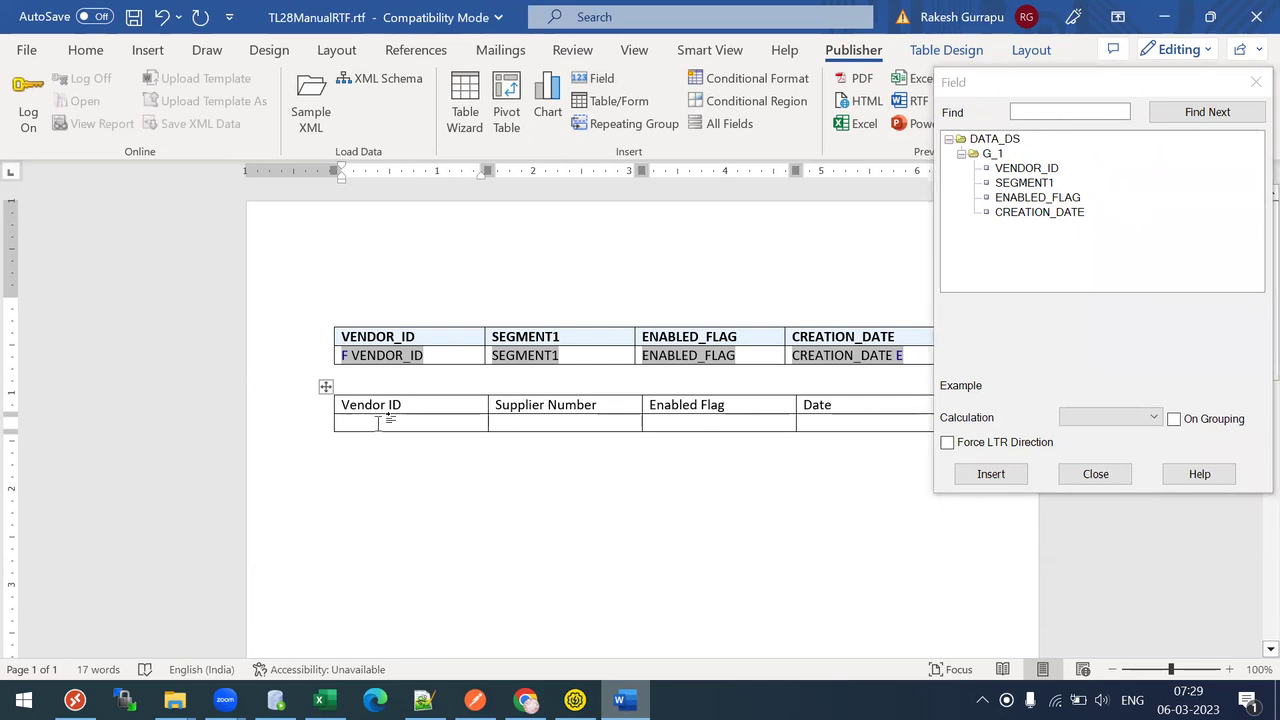
pyautogui.click(1020, 169)
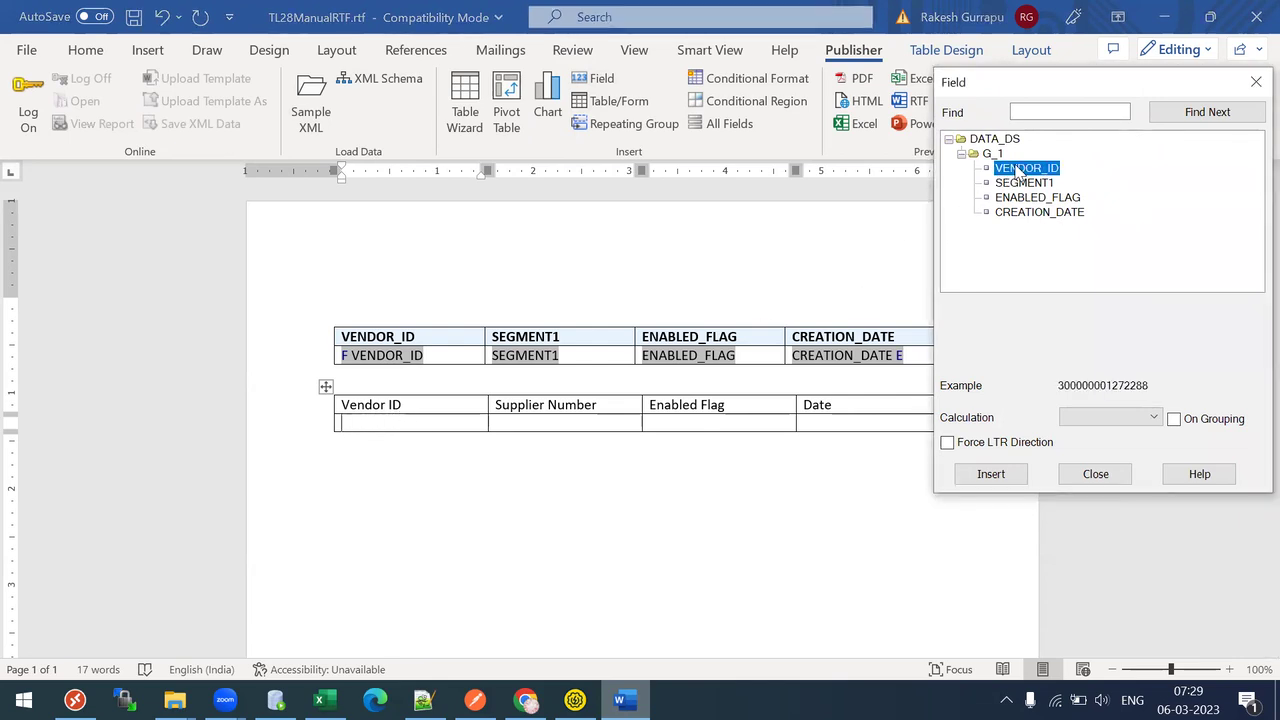
pyautogui.click(1000, 477)
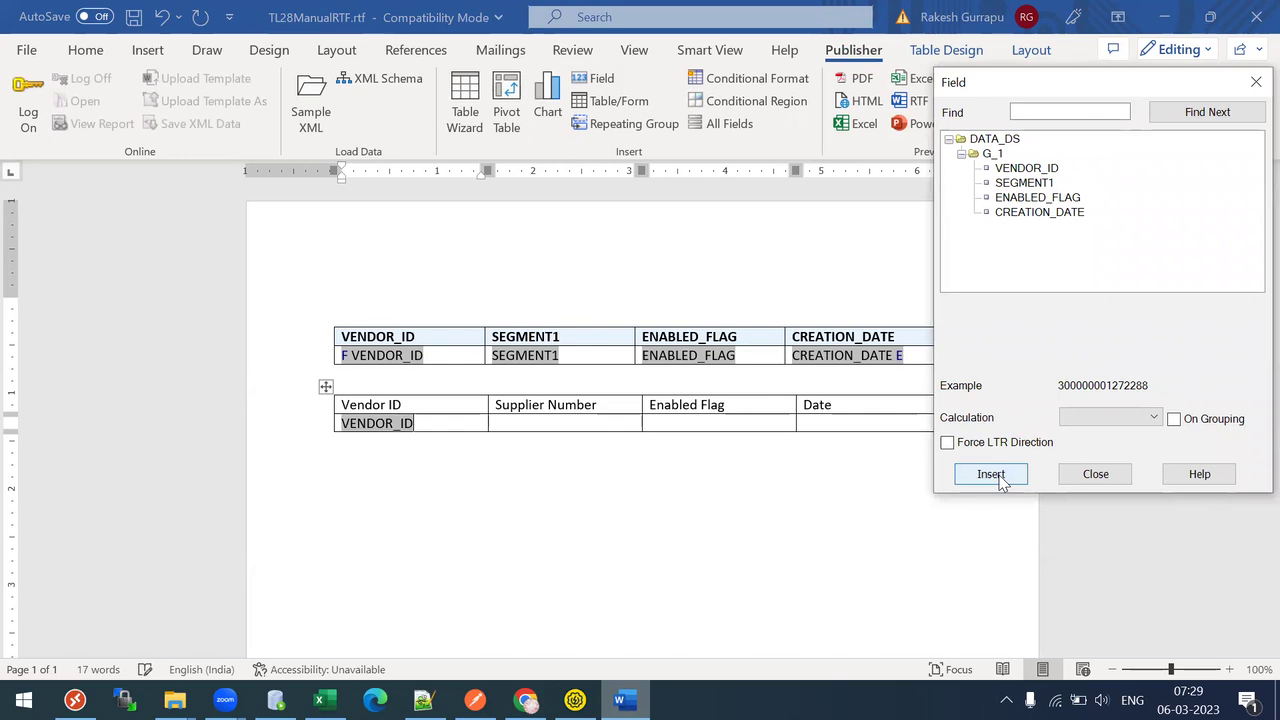
# Insert the SEGMENT1 field below Supplier Number and the ENABLED_FLAG field below Enabled Flag in the second table.
pyautogui.click(591, 423)
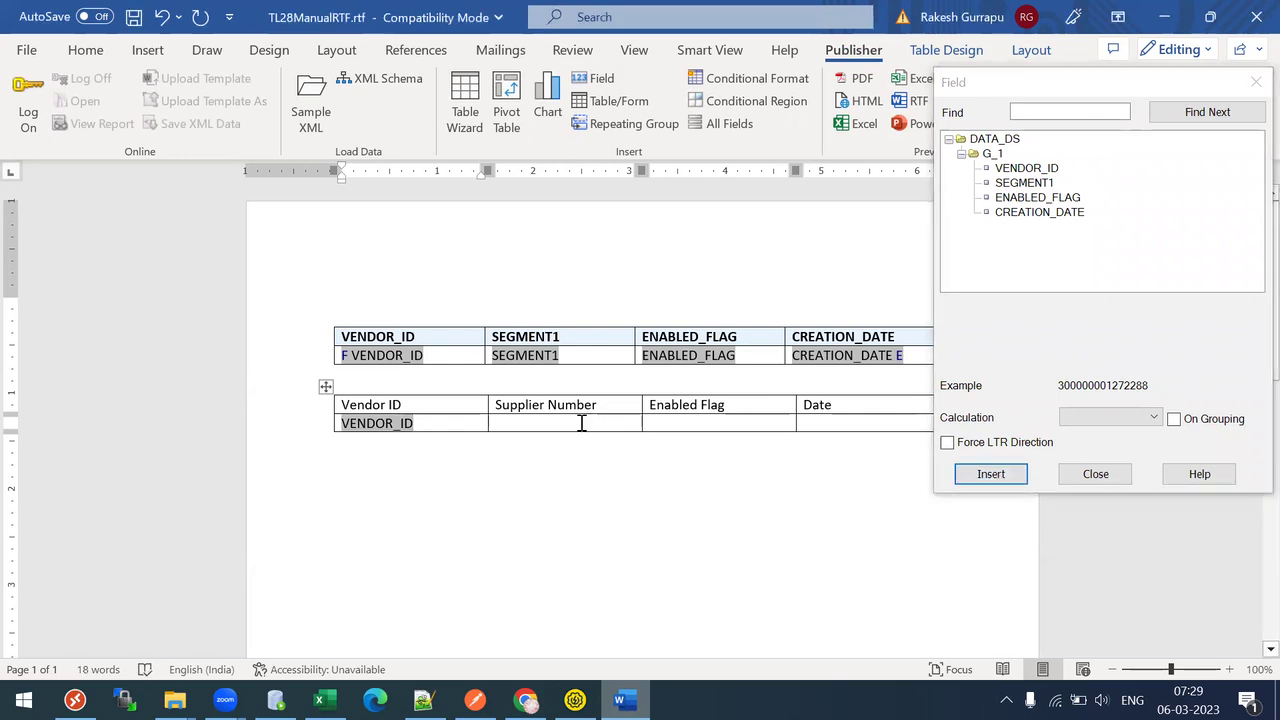
pyautogui.click(1022, 183)
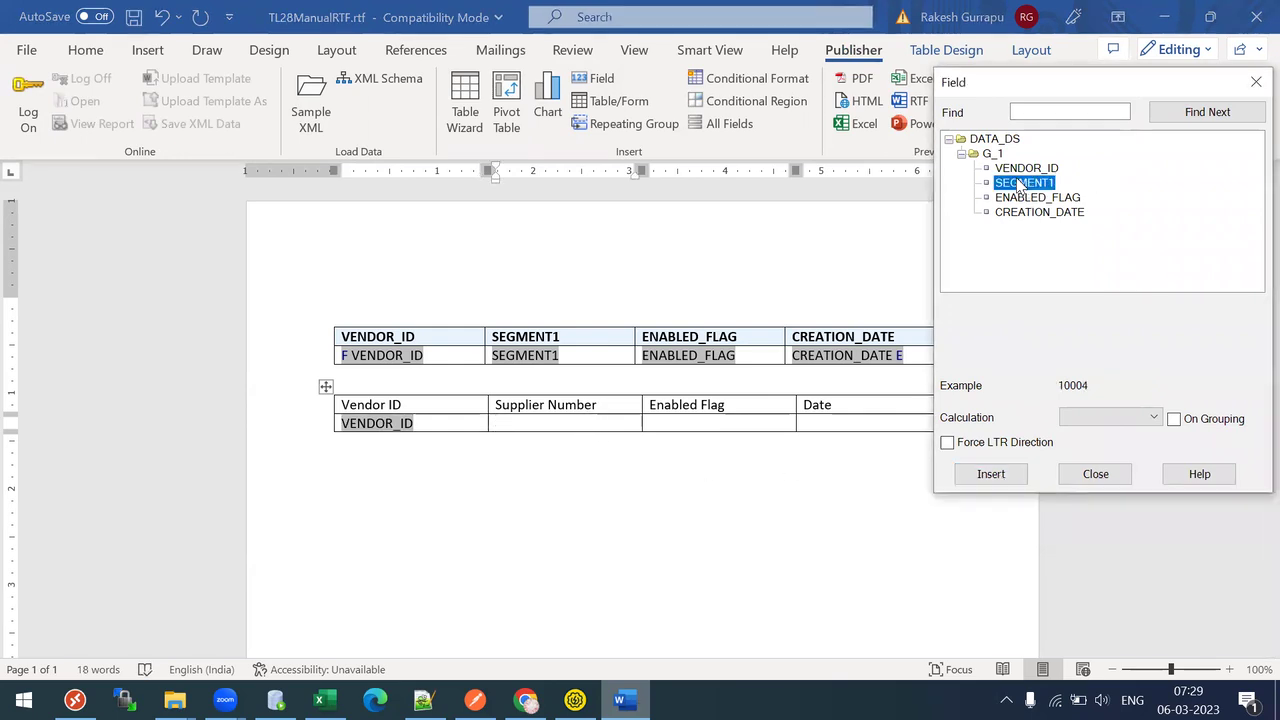
pyautogui.click(993, 475)
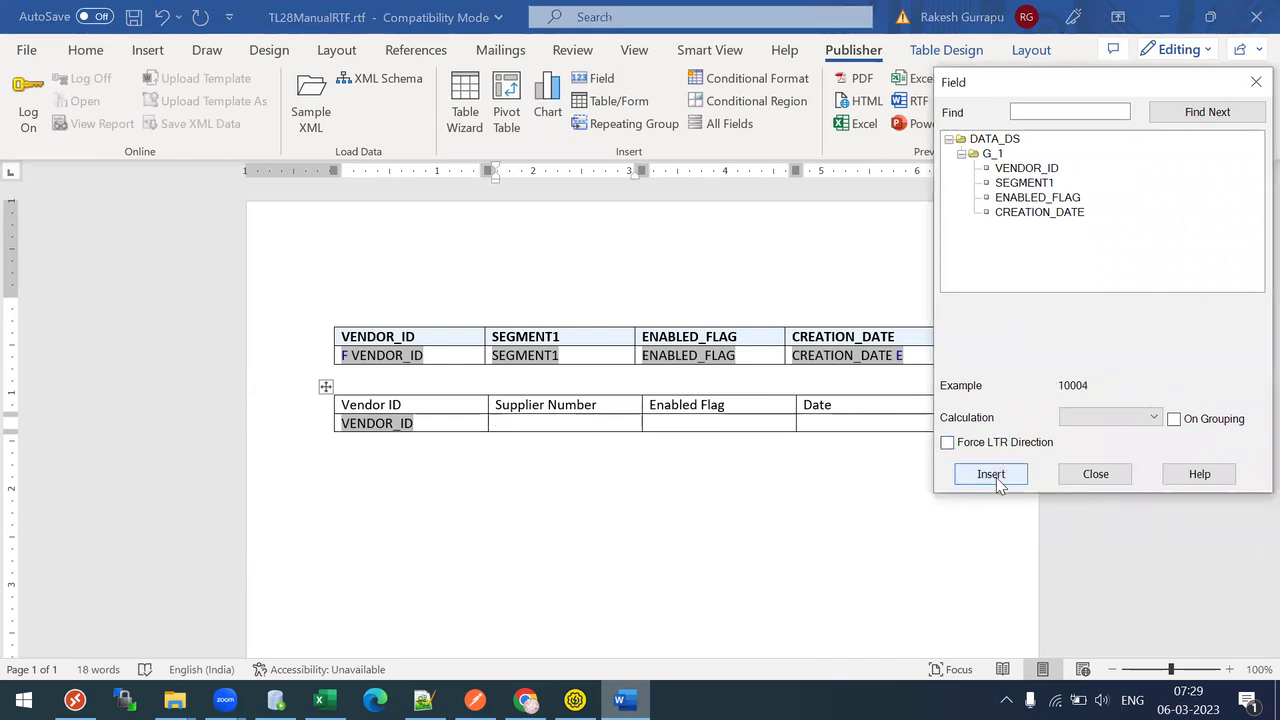
pyautogui.click(673, 423)
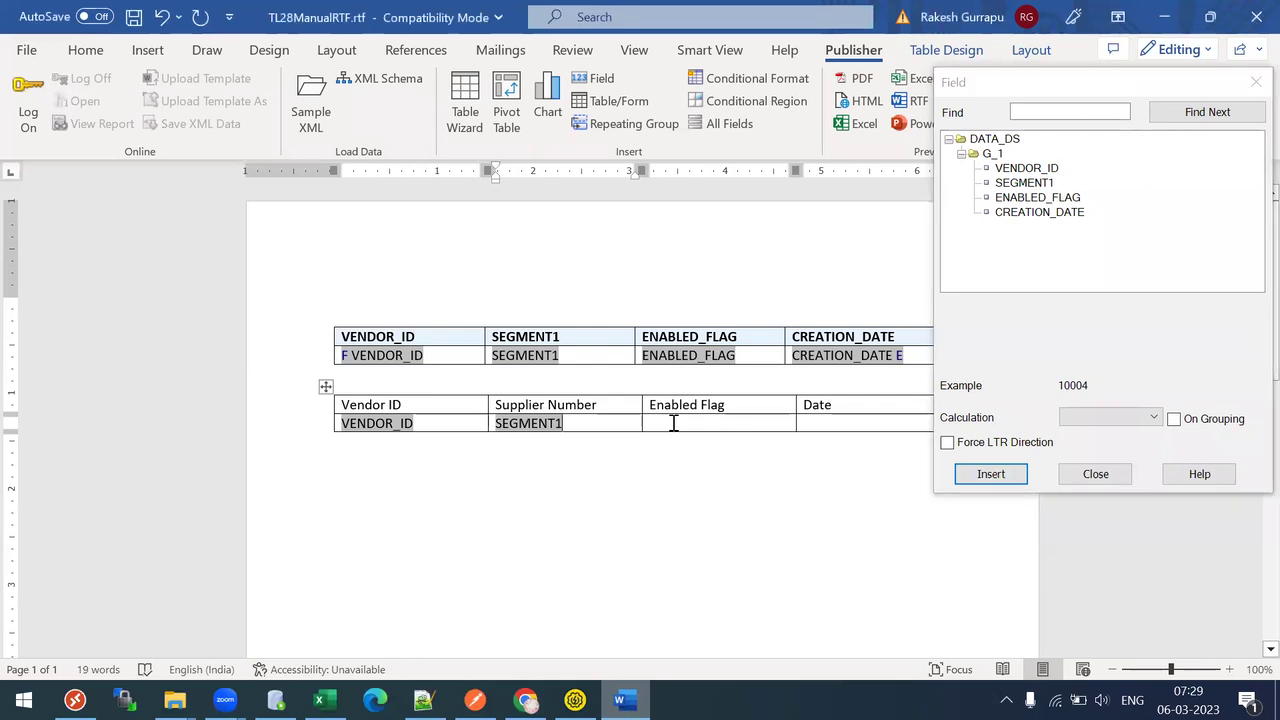
pyautogui.click(1025, 198)
pyautogui.click(991, 474)
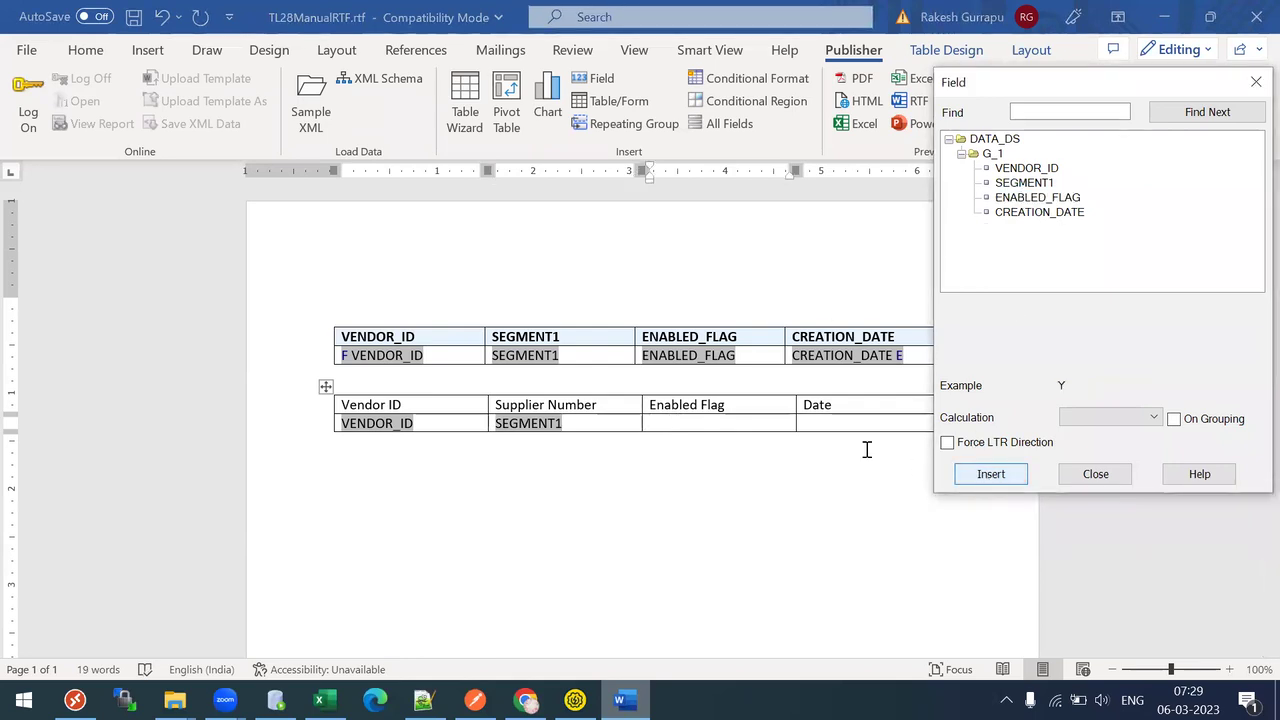
# Insert the CREATION_DATE field below the Date heading of the second table and save the document.
pyautogui.click(821, 424)
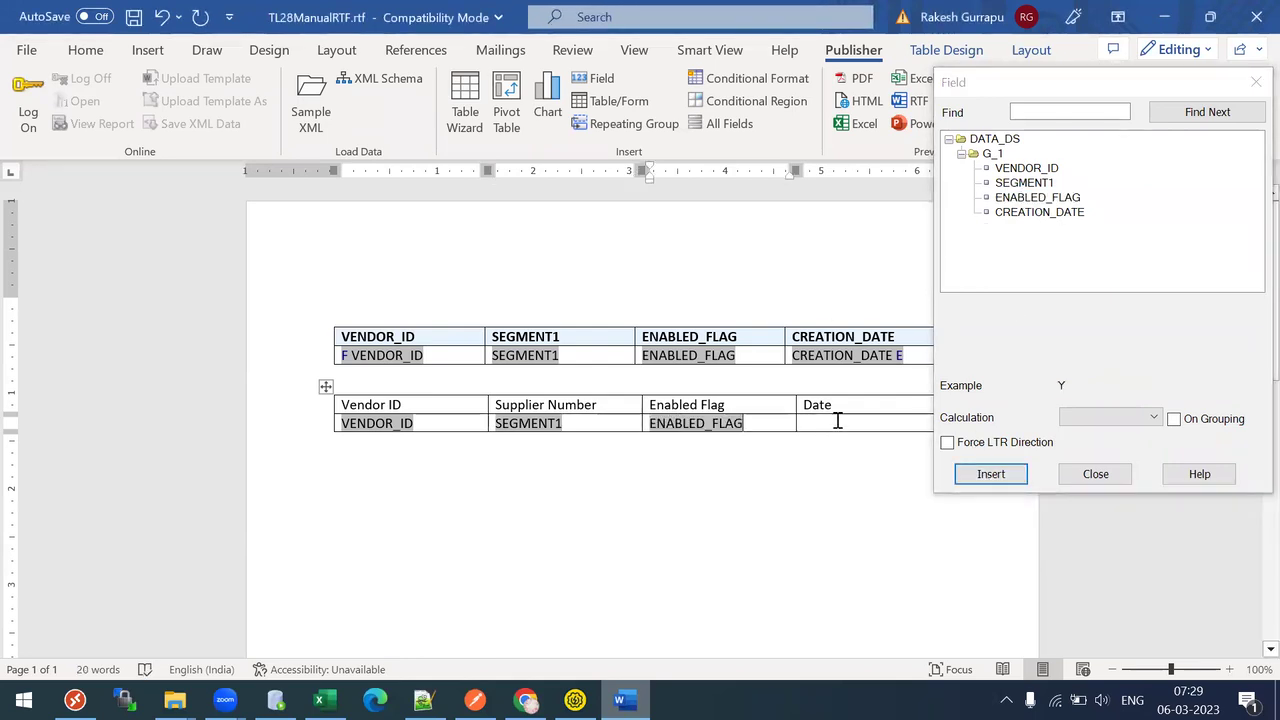
pyautogui.click(1011, 215)
pyautogui.click(990, 477)
pyautogui.click(1082, 482)
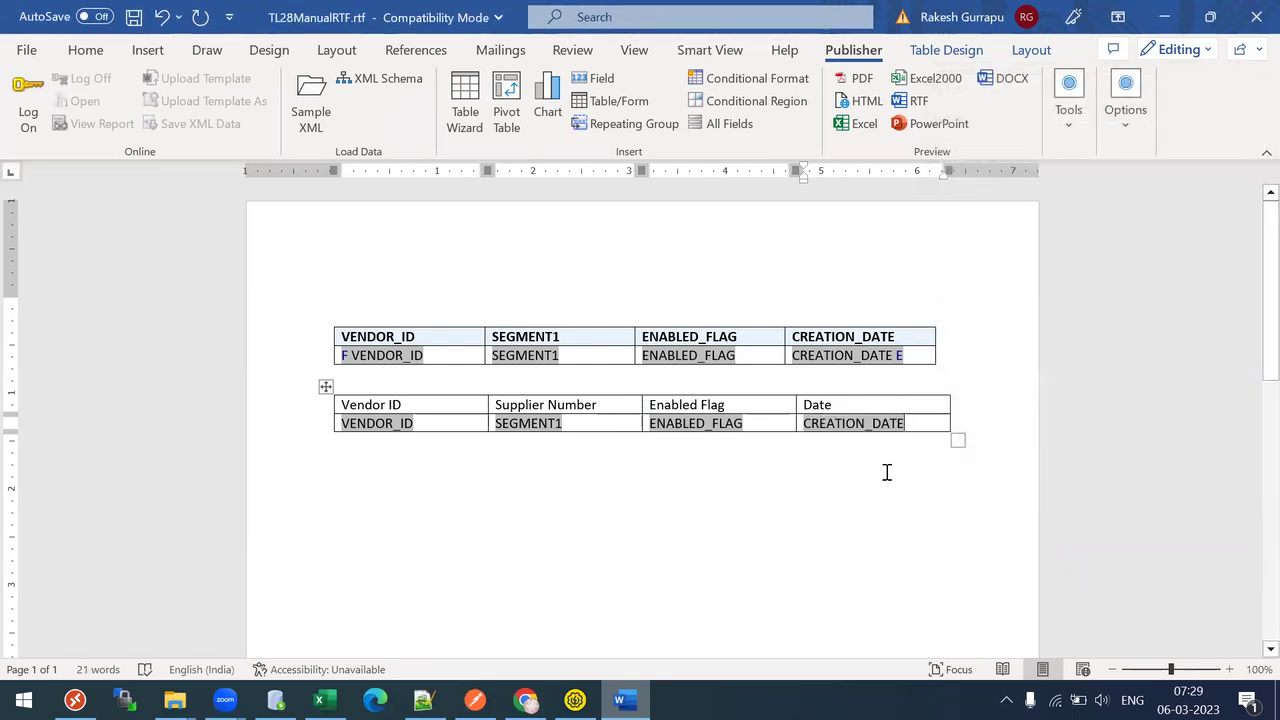
pyautogui.hotkey('ctrl', 's')
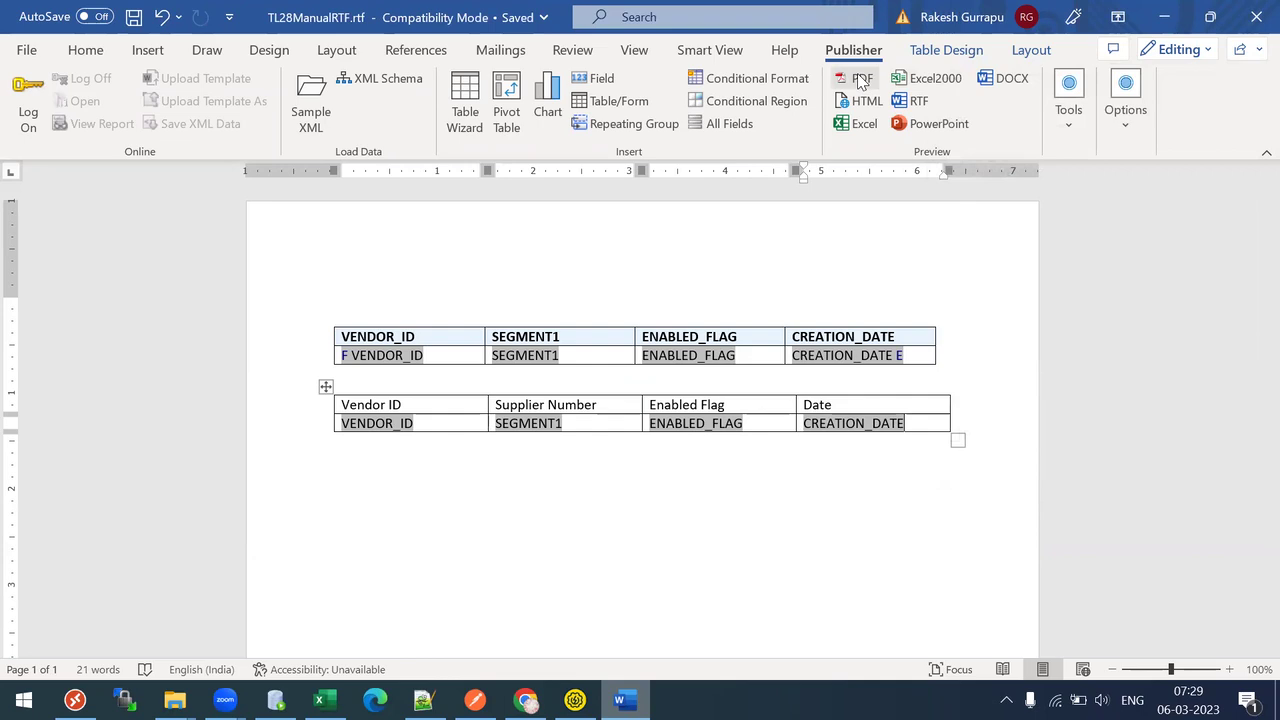
# Preview the template as PDF and compare the data rows of the wizard-built table with those of the manual table.
pyautogui.click(858, 80)
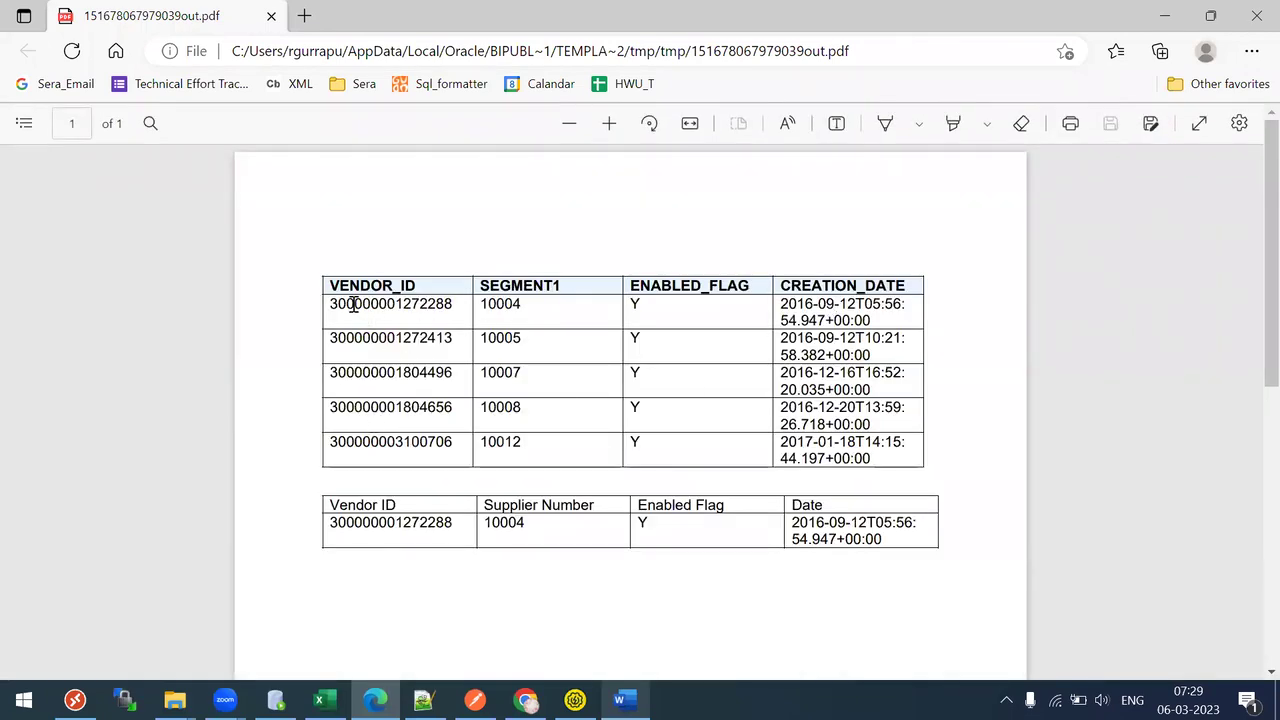
pyautogui.moveTo(352, 304); pyautogui.dragTo(893, 476)
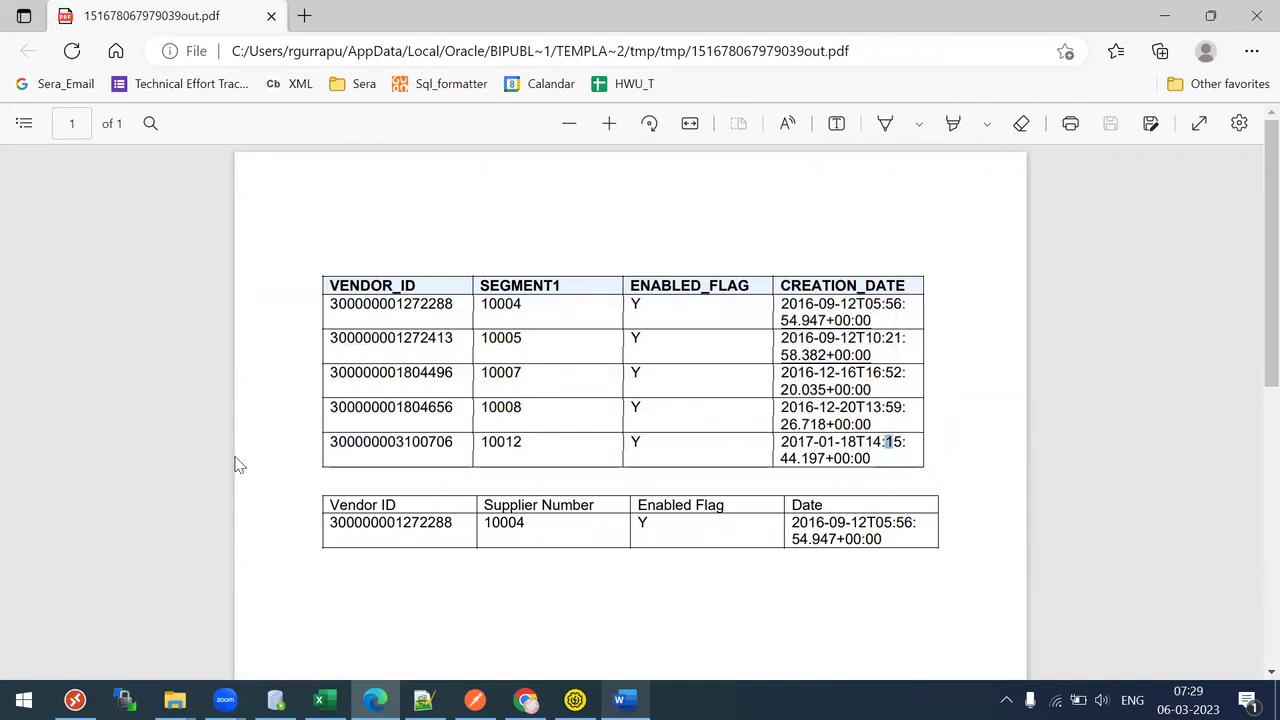
pyautogui.moveTo(362, 521); pyautogui.dragTo(803, 557)
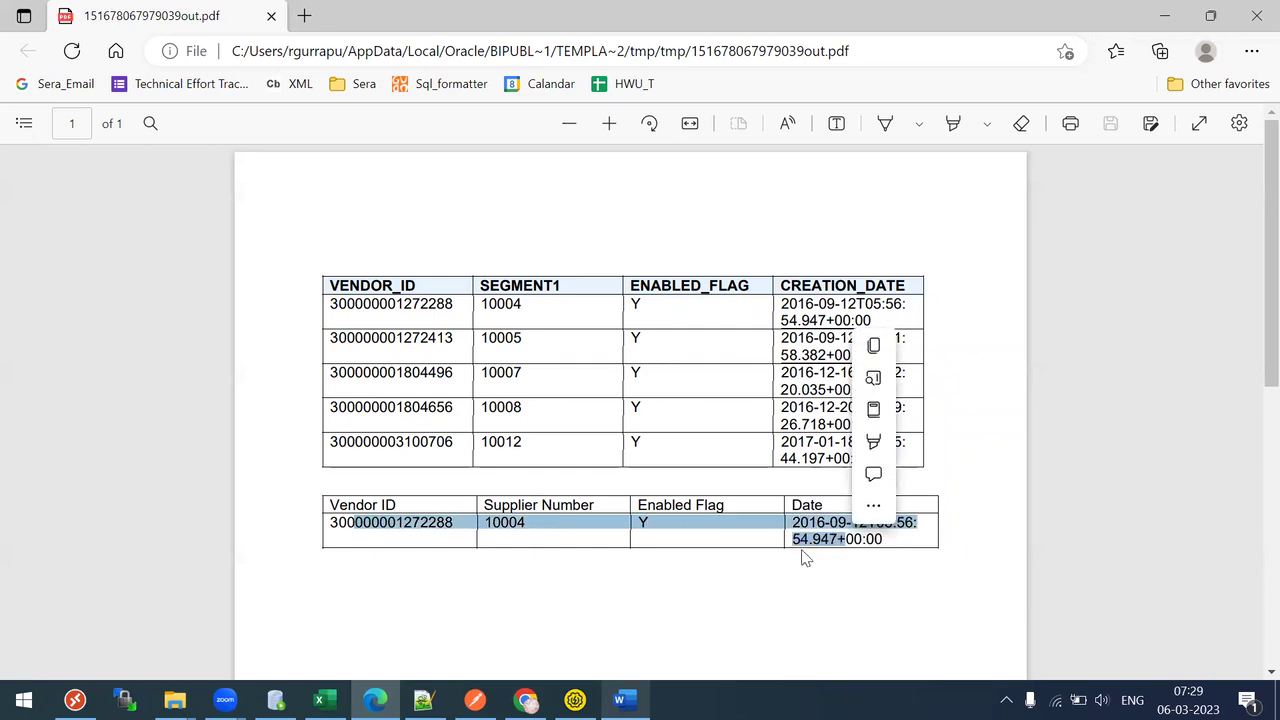
pyautogui.click(450, 554)
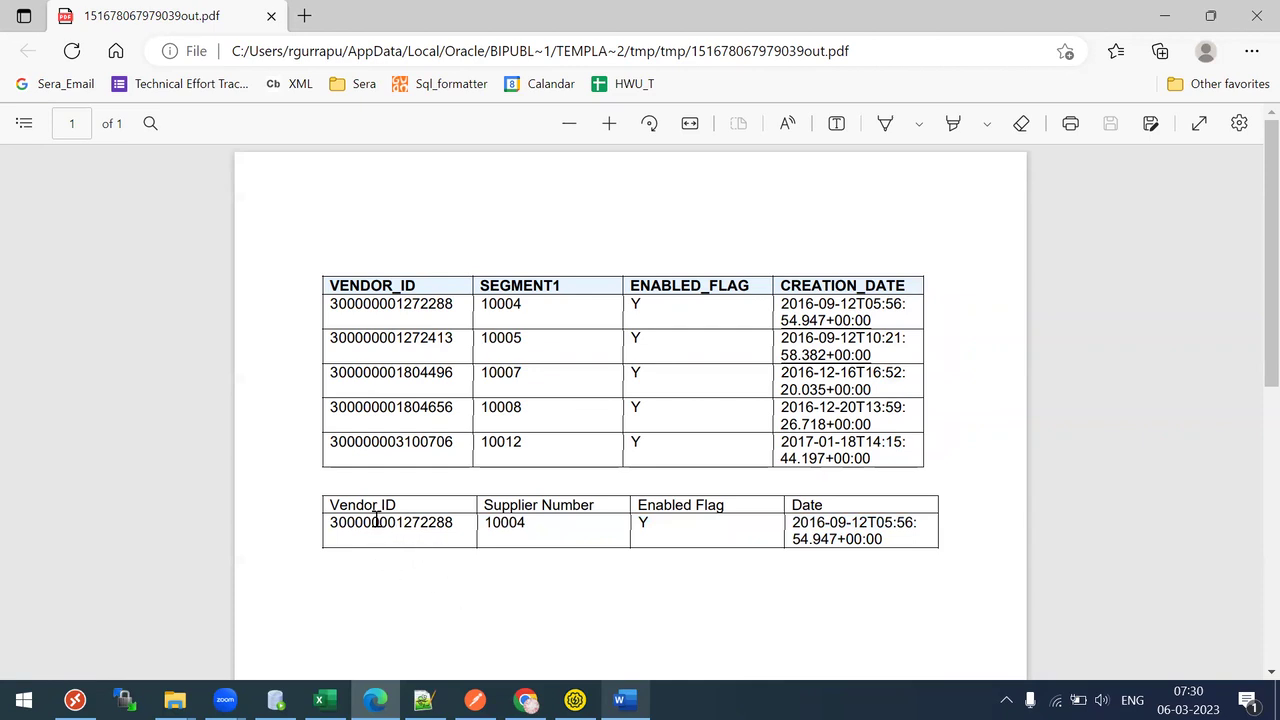
pyautogui.moveTo(362, 513); pyautogui.dragTo(893, 549)
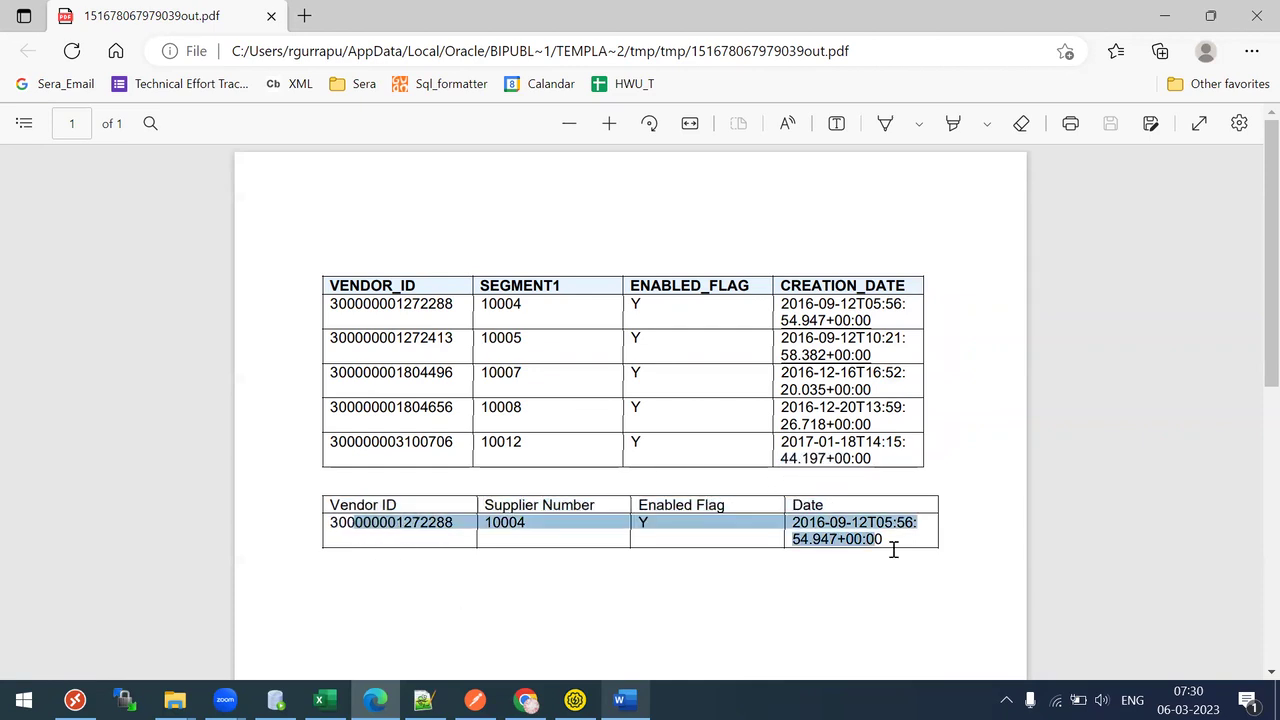
pyautogui.click(351, 533)
pyautogui.moveTo(341, 522); pyautogui.dragTo(853, 540)
pyautogui.click(1250, 6)
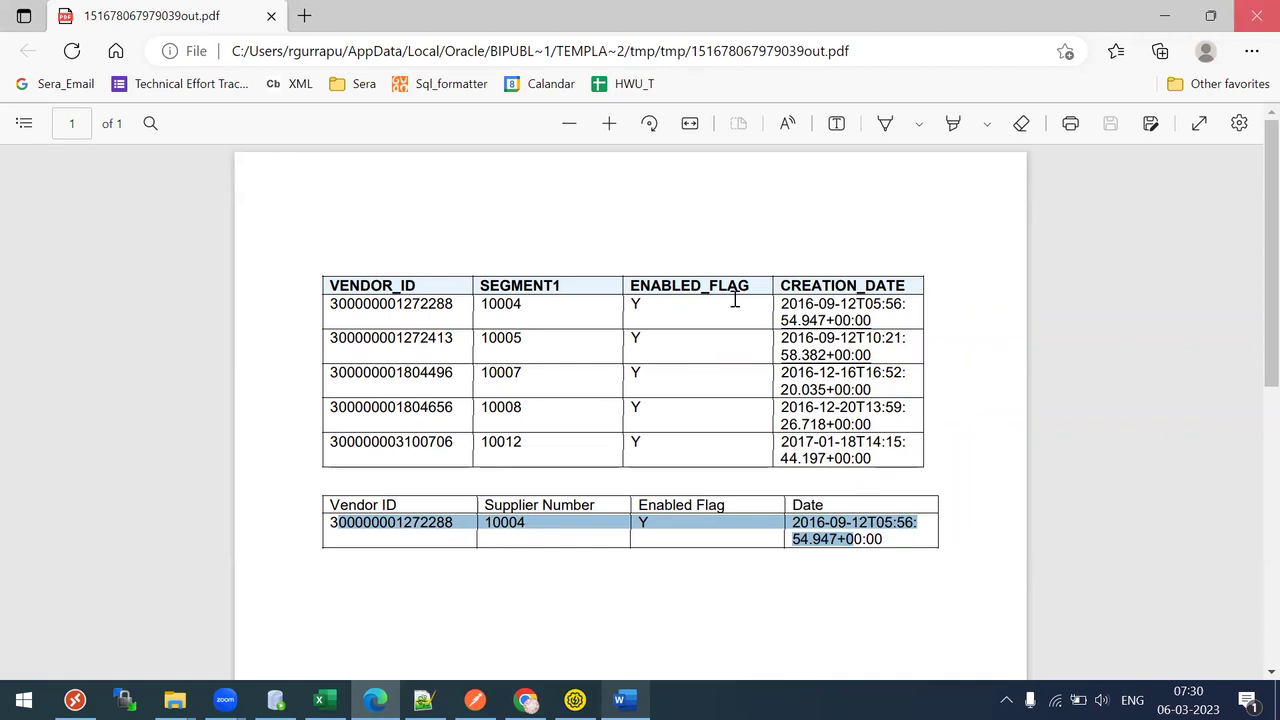
# Separate the F field from the VENDOR_ID field with a space in the first table's data row.
pyautogui.click(345, 356)
pyautogui.hotkey('ctrl', 'c')
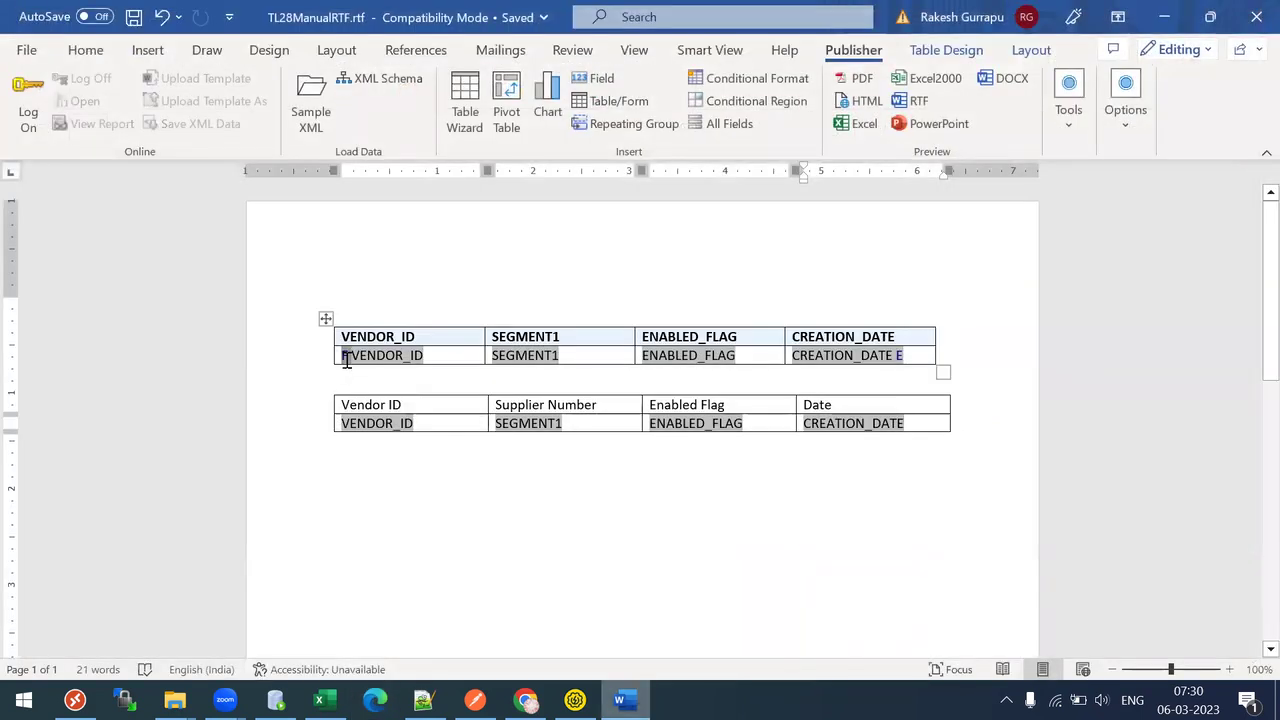
pyautogui.press('Delete')
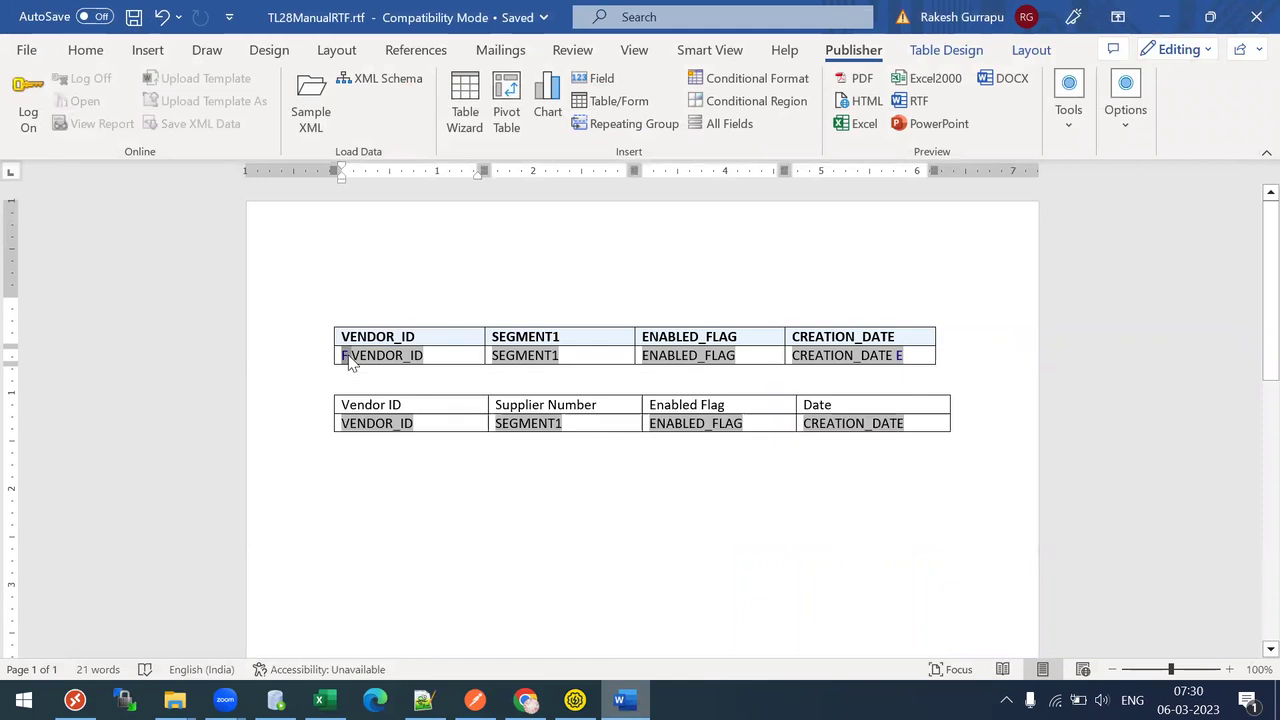
pyautogui.hotkey('ctrl', 'z')
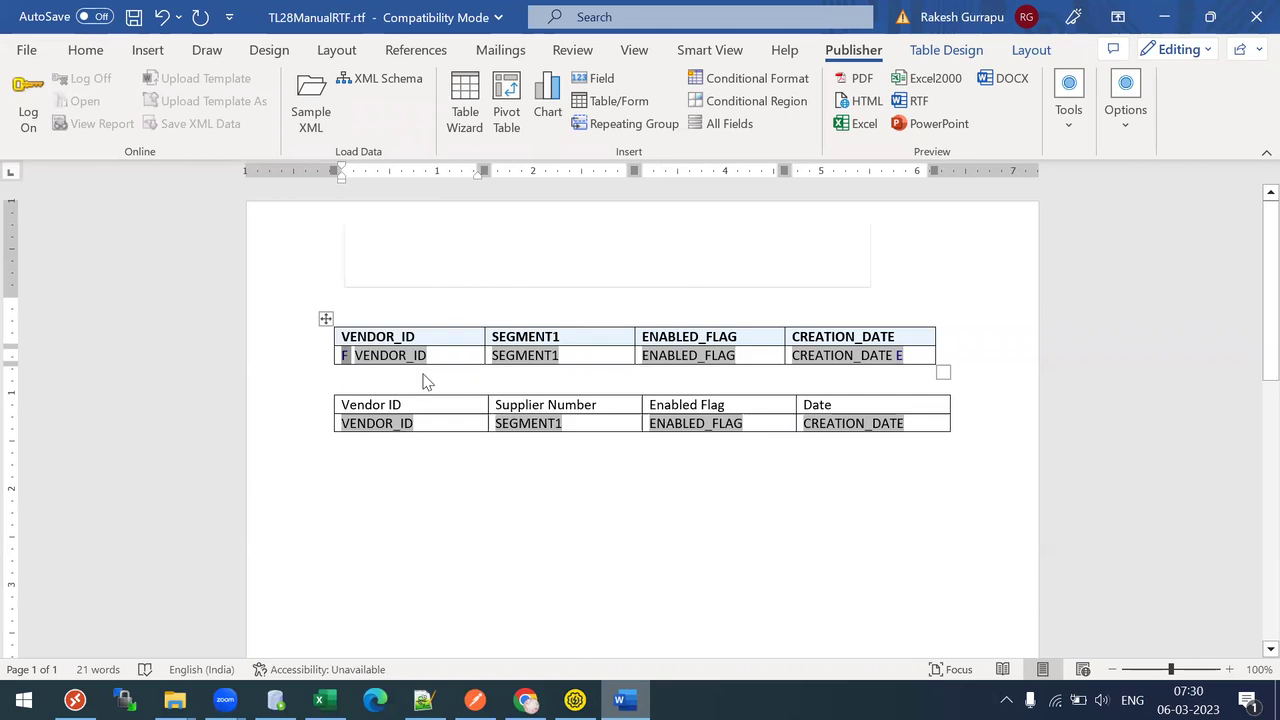
# Open the BI Publisher properties of the F field in the first table and examine its advanced code.
pyautogui.rightClick(346, 358)
pyautogui.moveTo(457, 385)
pyautogui.click(631, 390)
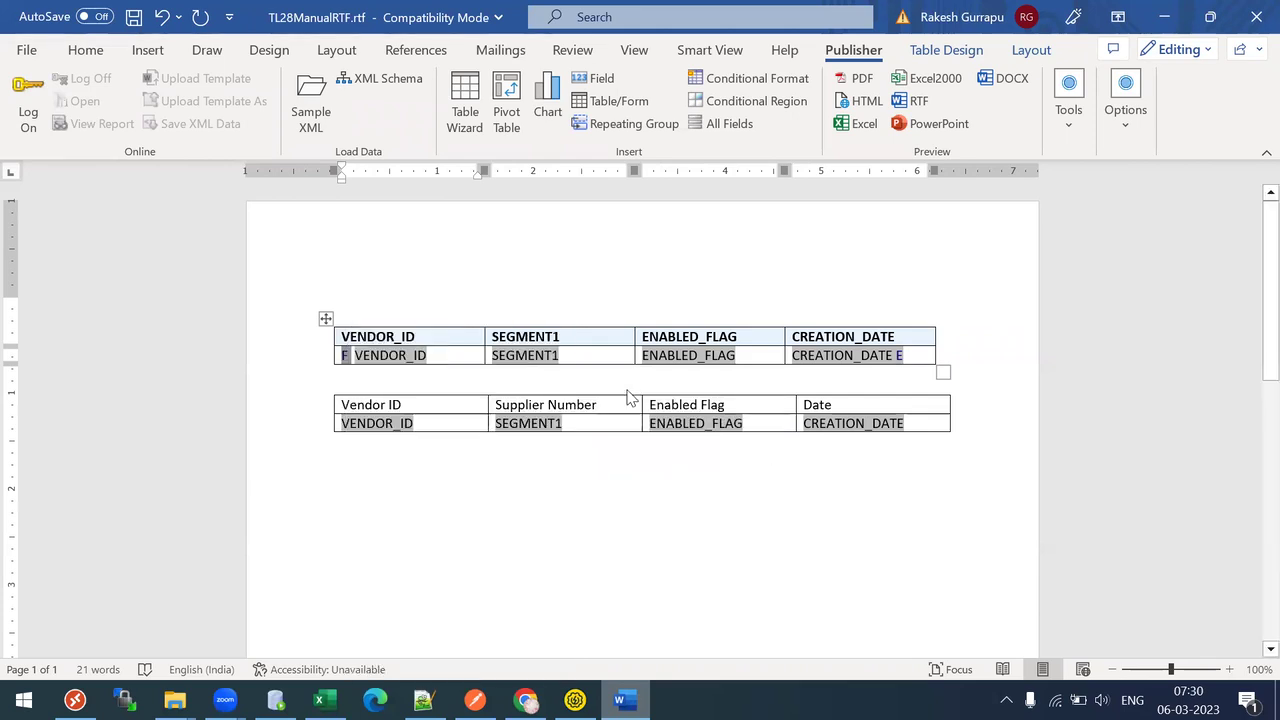
pyautogui.click(212, 119)
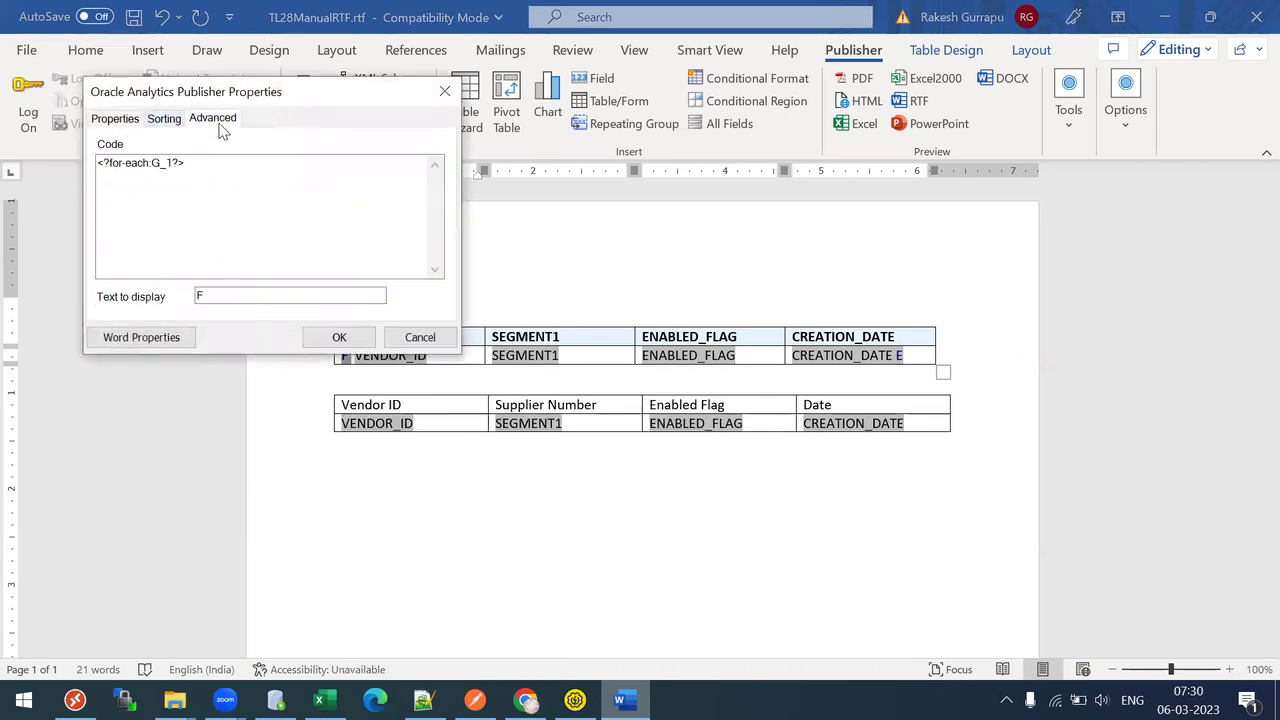
pyautogui.click(225, 172)
pyautogui.moveTo(225, 172); pyautogui.dragTo(64, 188)
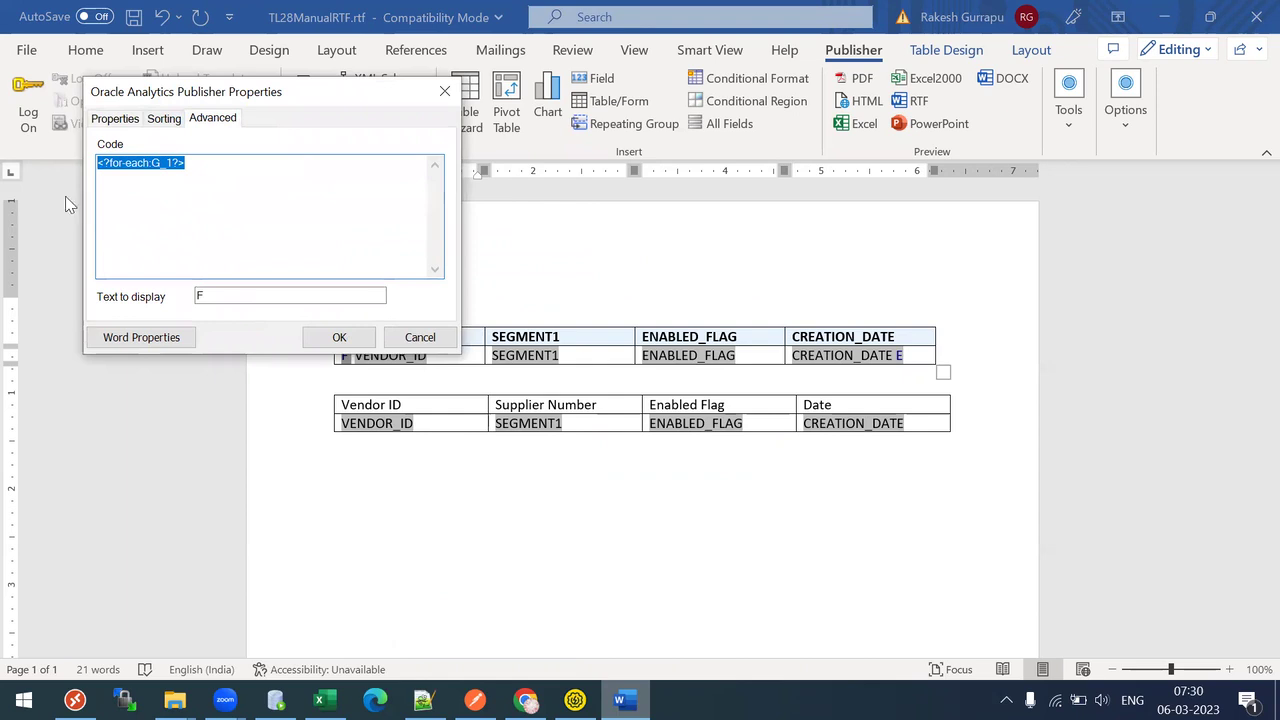
# Check the G_1 group tag in TL28SupplierDM (1).xml in Notepad++, and return to Word to cancel the F field's properties.
pyautogui.click(424, 700)
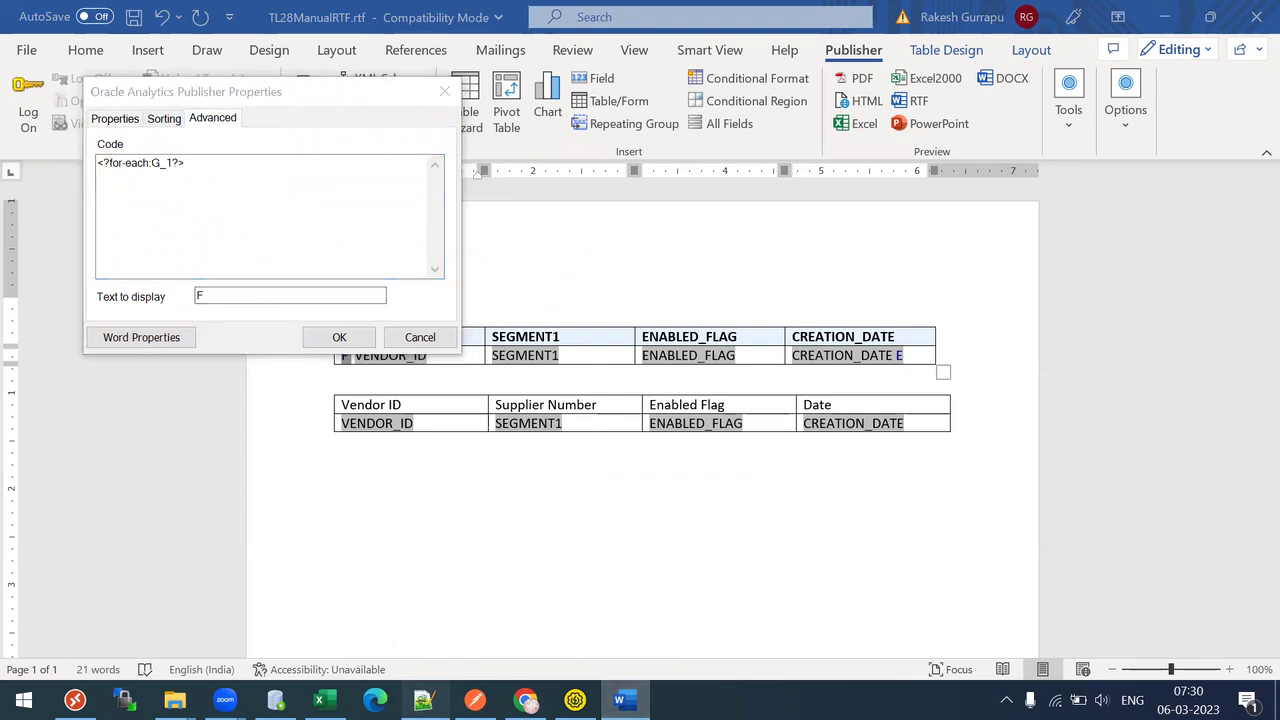
pyautogui.moveTo(72, 150); pyautogui.dragTo(97, 150)
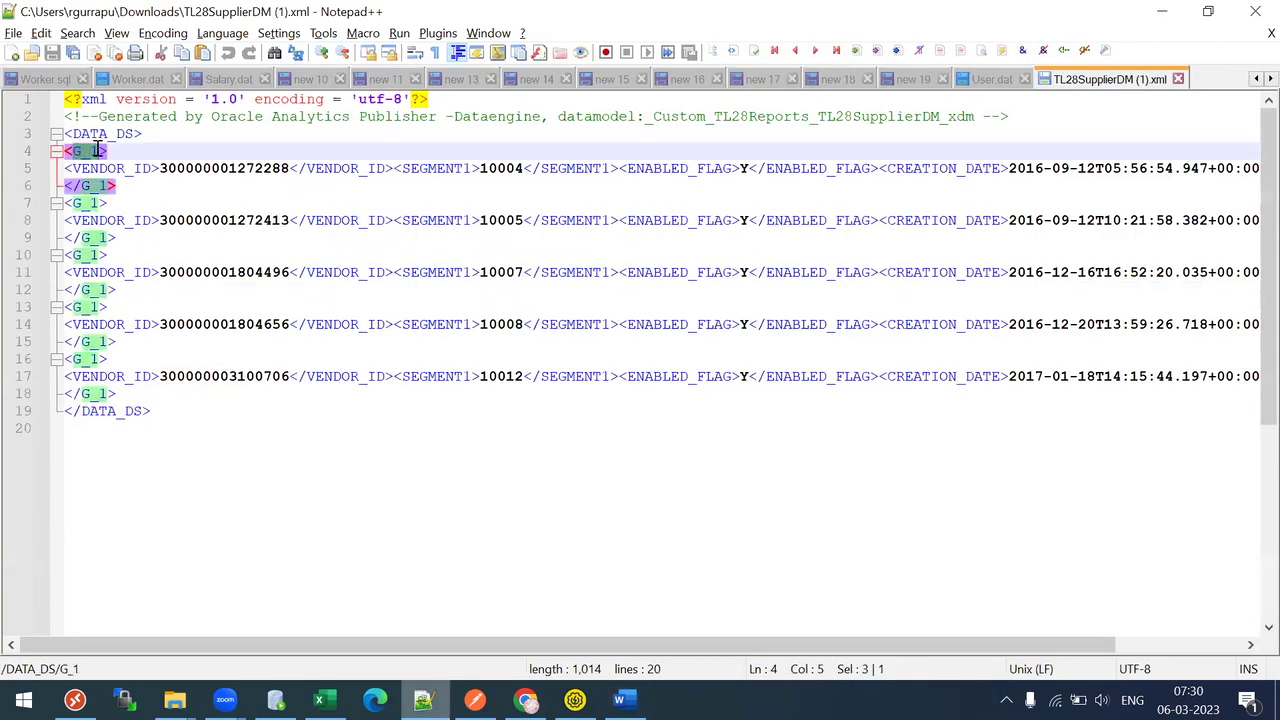
pyautogui.hotkey('alt', 'Tab')
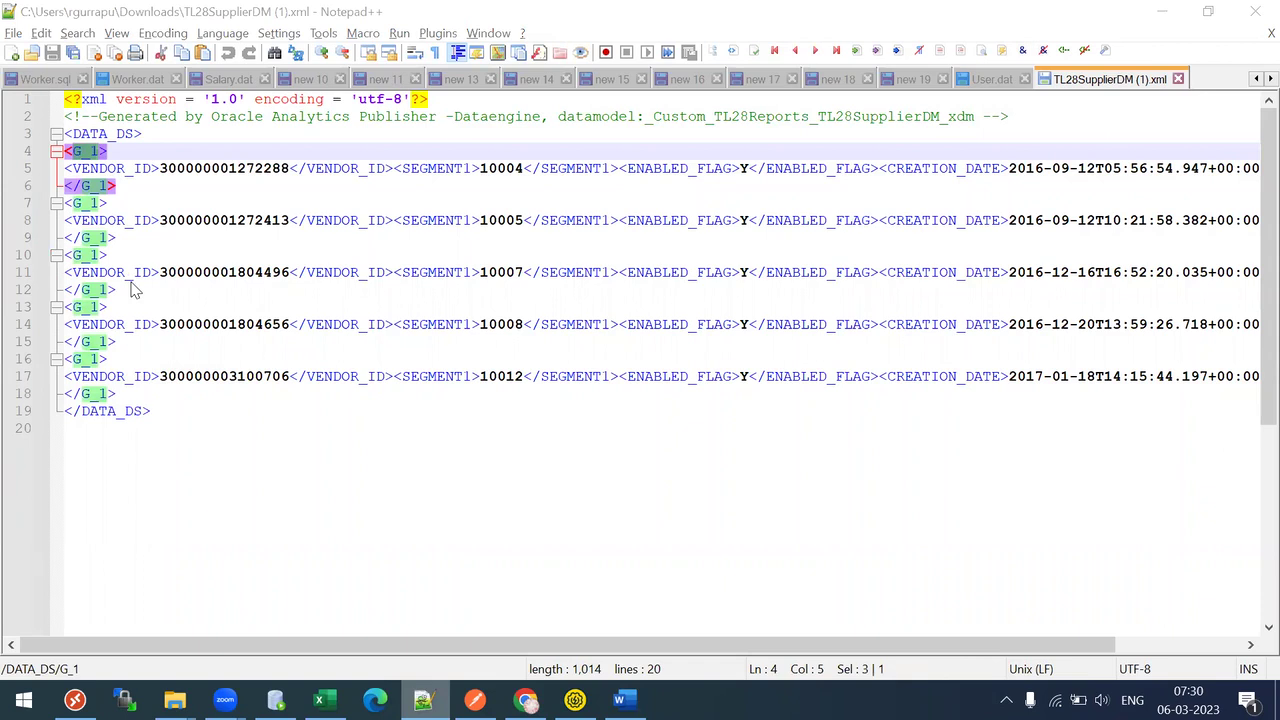
pyautogui.hotkey('alt', 'Tab')
pyautogui.click(420, 337)
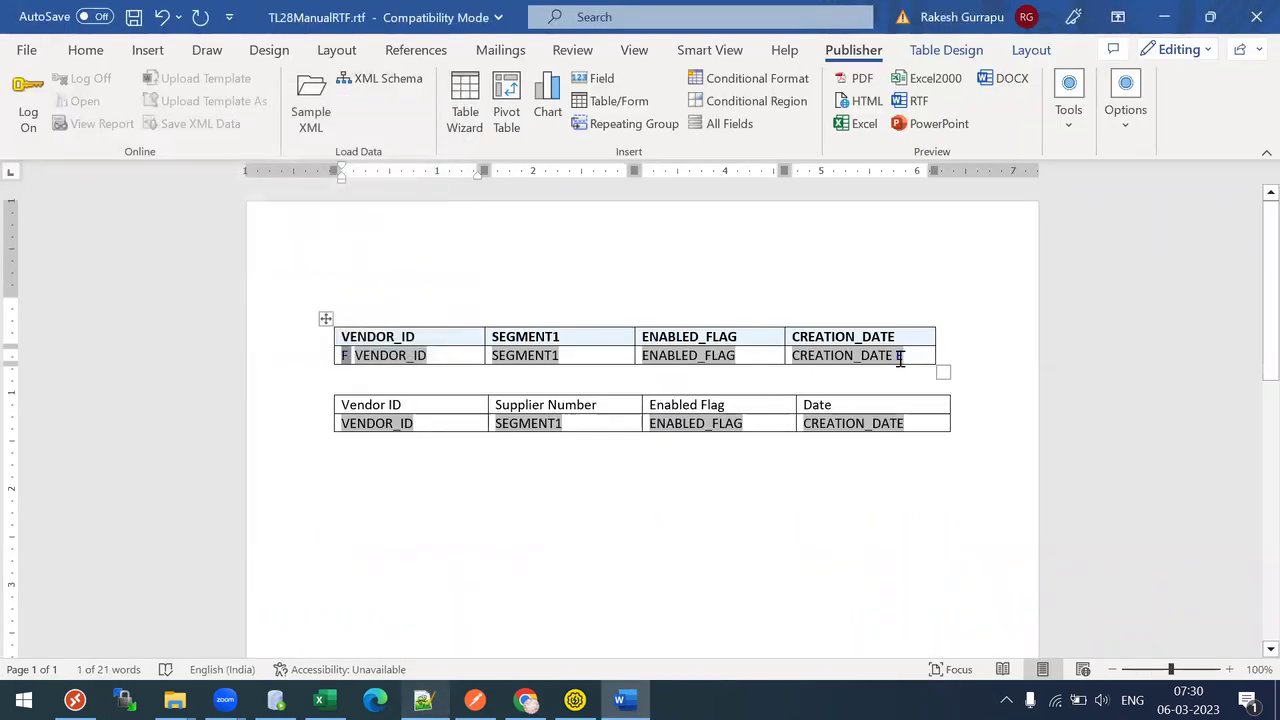
# Open the BI Publisher properties of the E field in the first table, examine its code, and cancel.
pyautogui.click(900, 356)
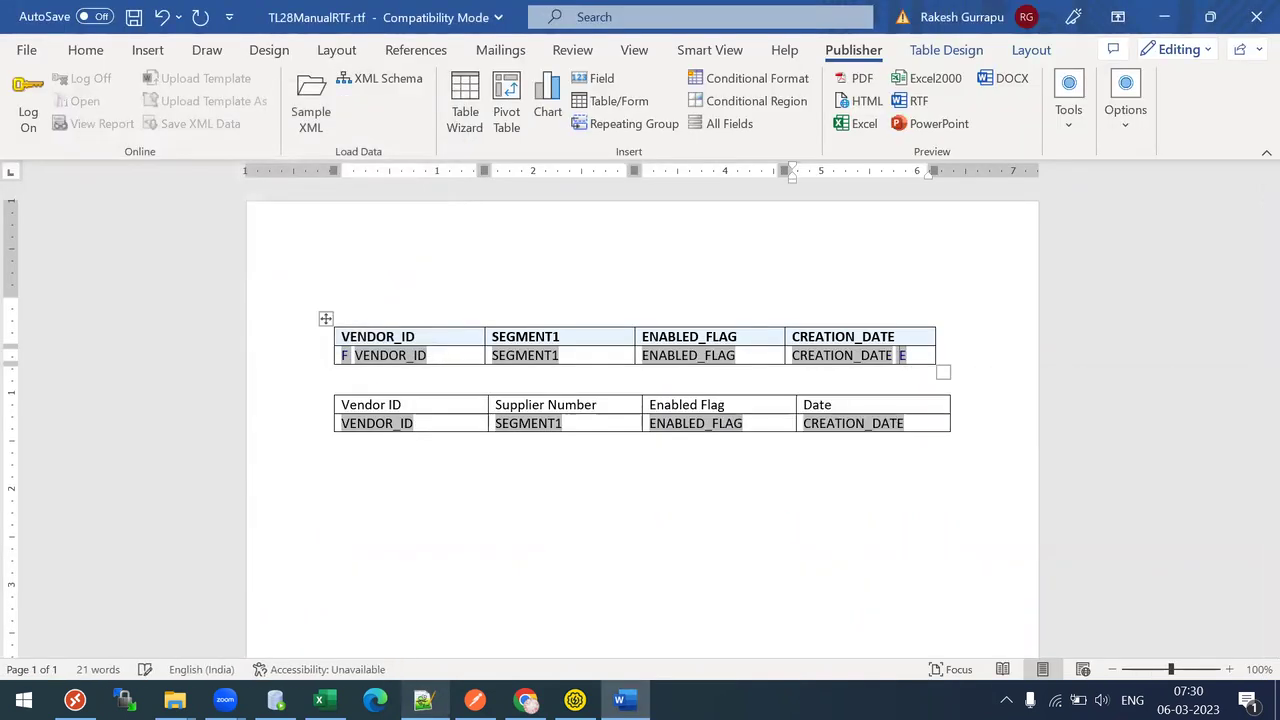
pyautogui.rightClick(901, 354)
pyautogui.moveTo(1000, 387)
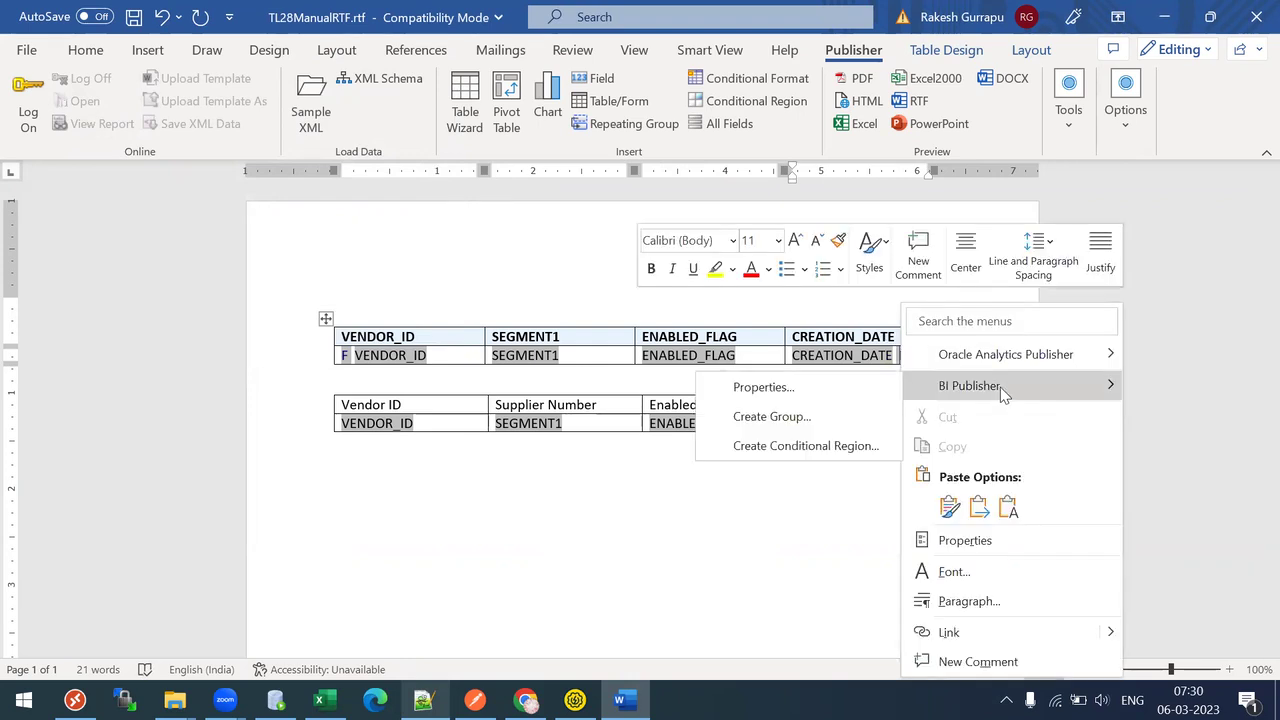
pyautogui.click(860, 392)
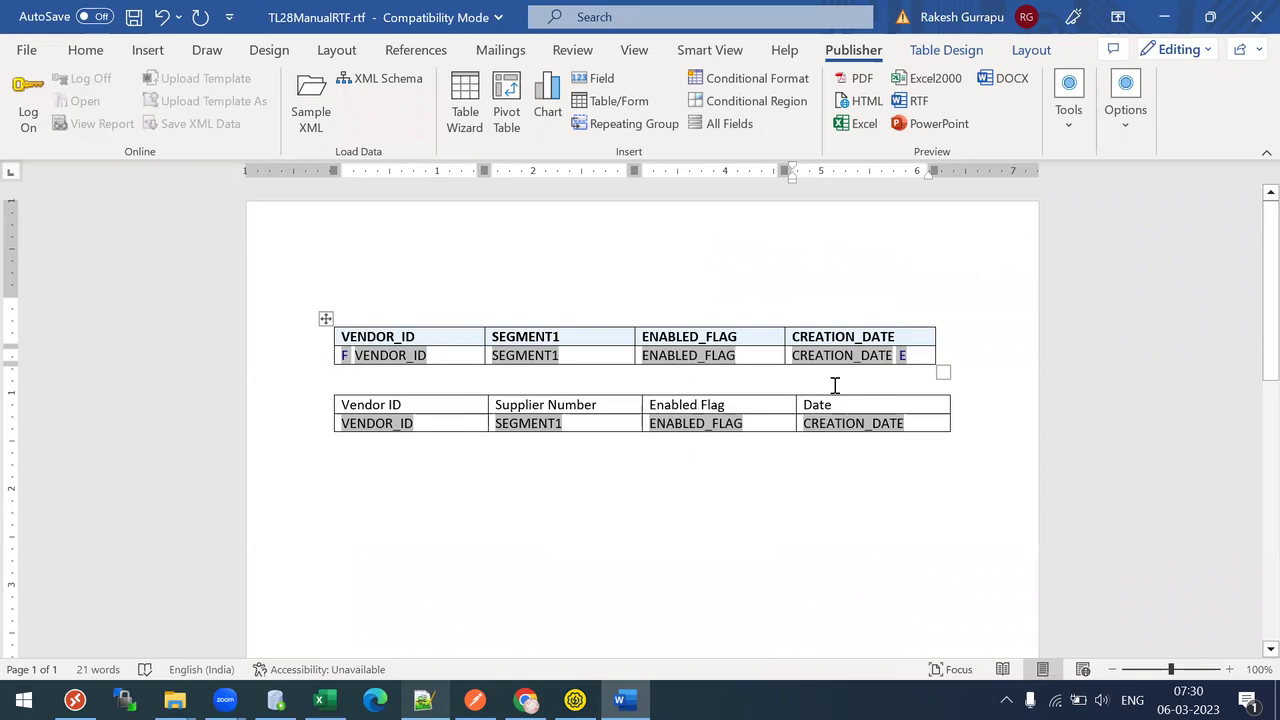
pyautogui.rightClick(901, 355)
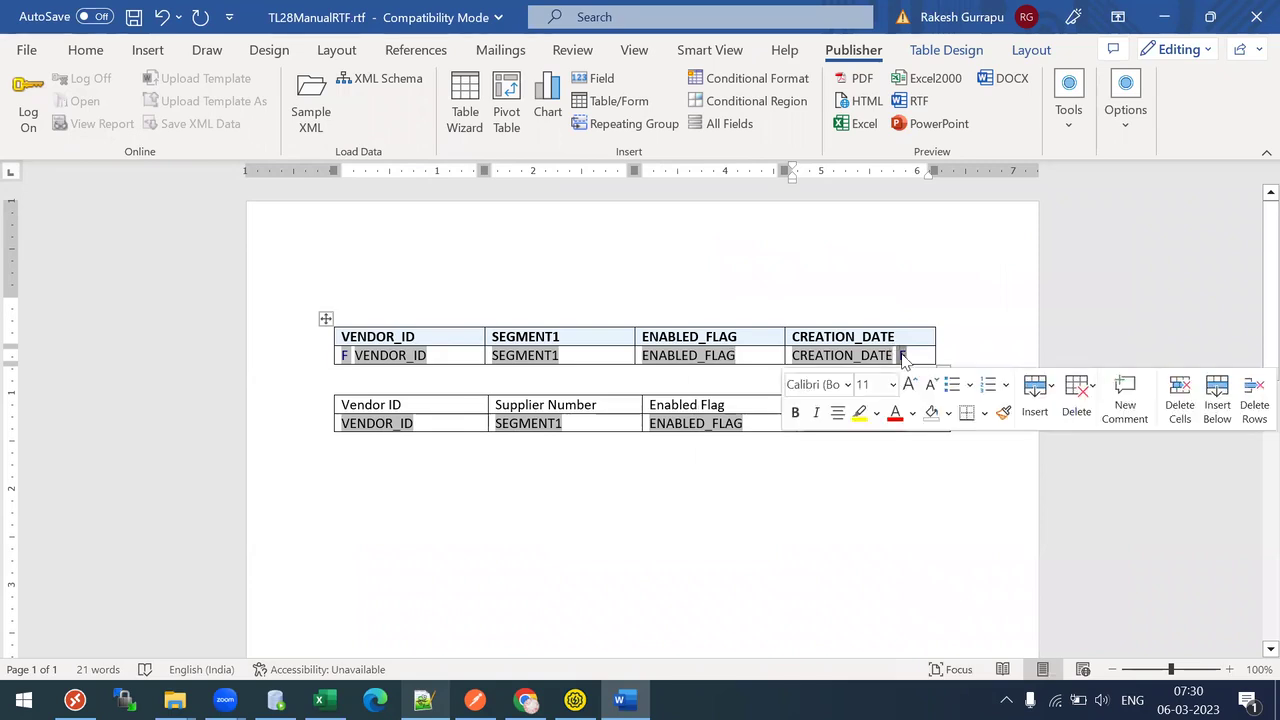
pyautogui.moveTo(965, 385)
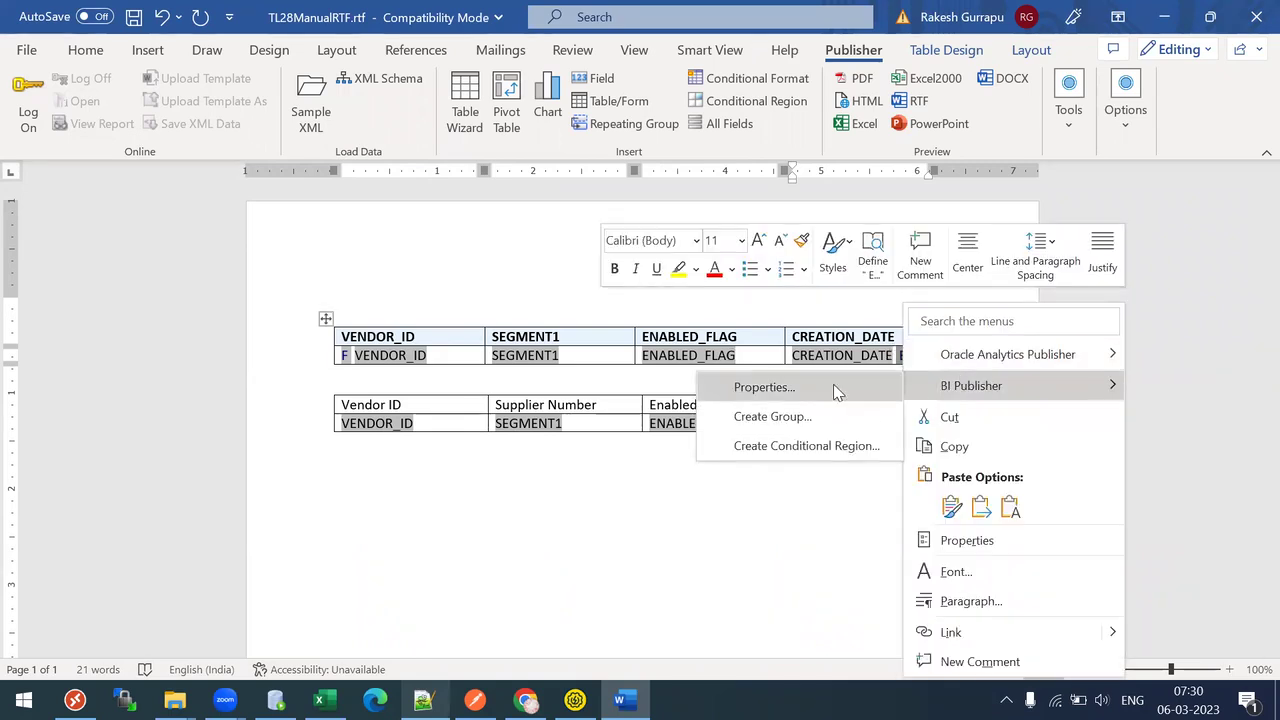
pyautogui.click(836, 391)
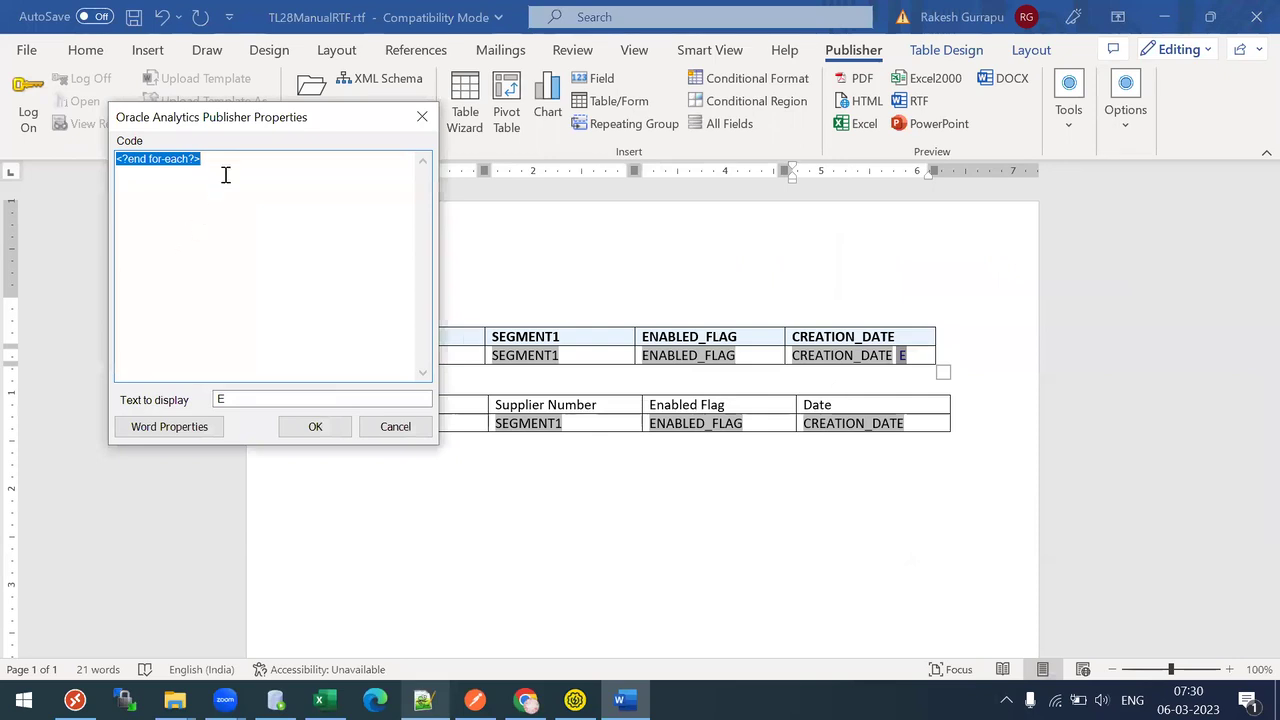
pyautogui.click(394, 428)
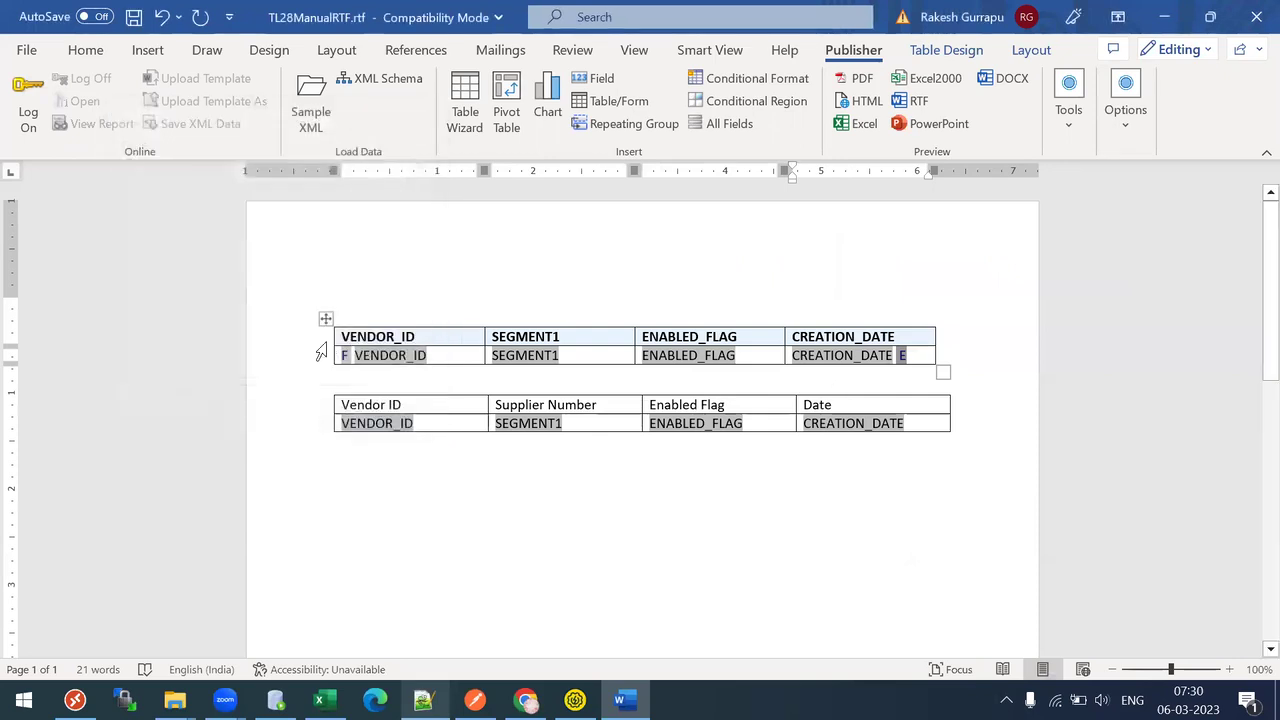
# Copy the first table's F field before VENDOR_ID and its E field after CREATION_DATE in the manual table, and save the template.
pyautogui.click(350, 355)
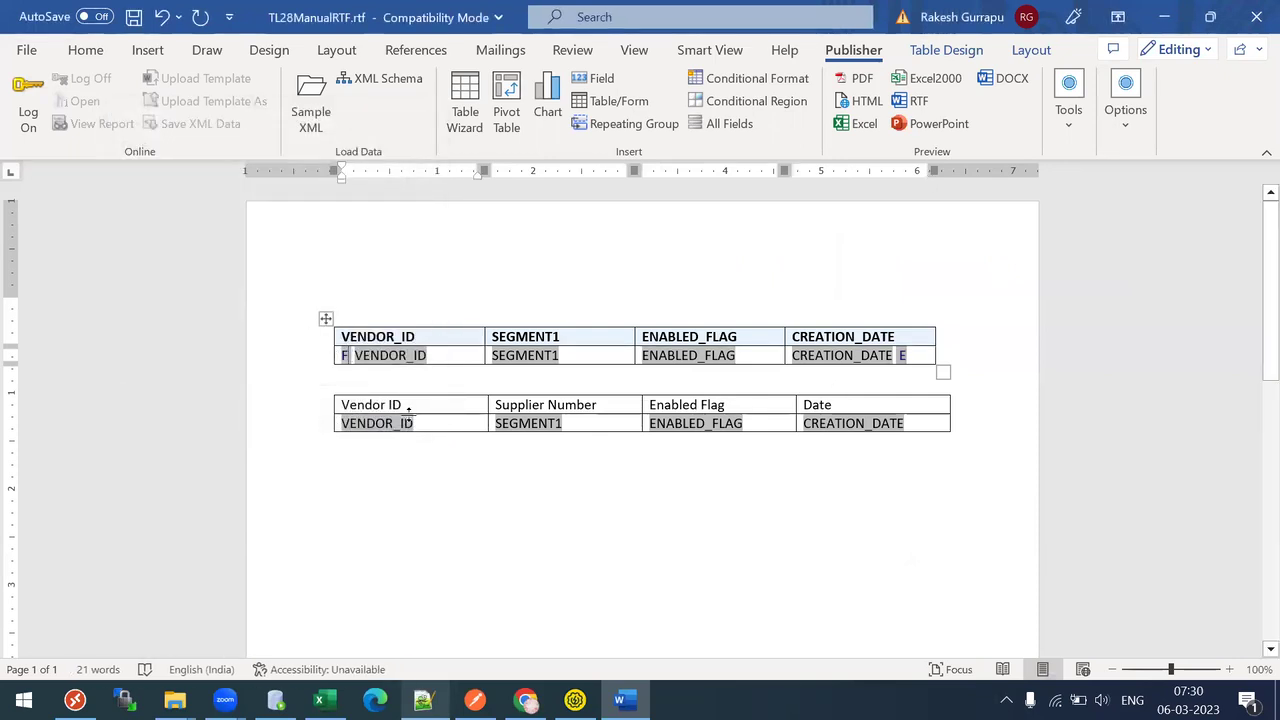
pyautogui.click(368, 426)
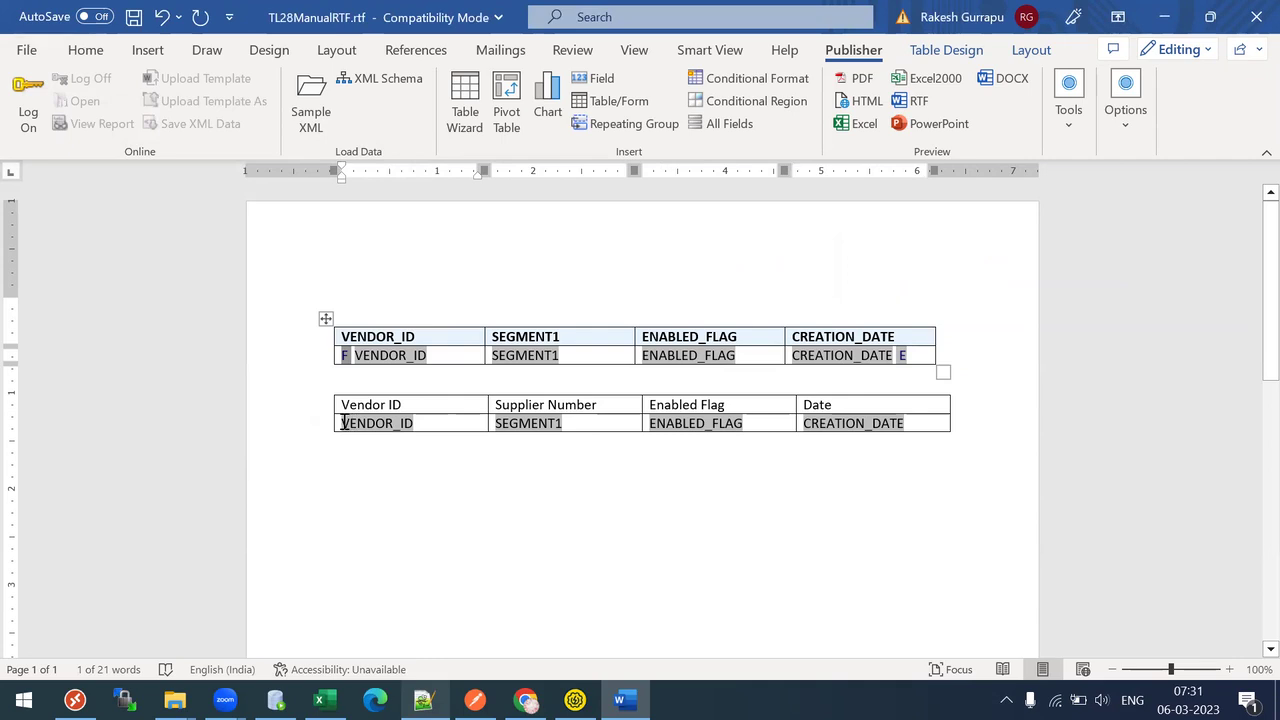
pyautogui.click(343, 423)
pyautogui.hotkey('ctrl', 'v')
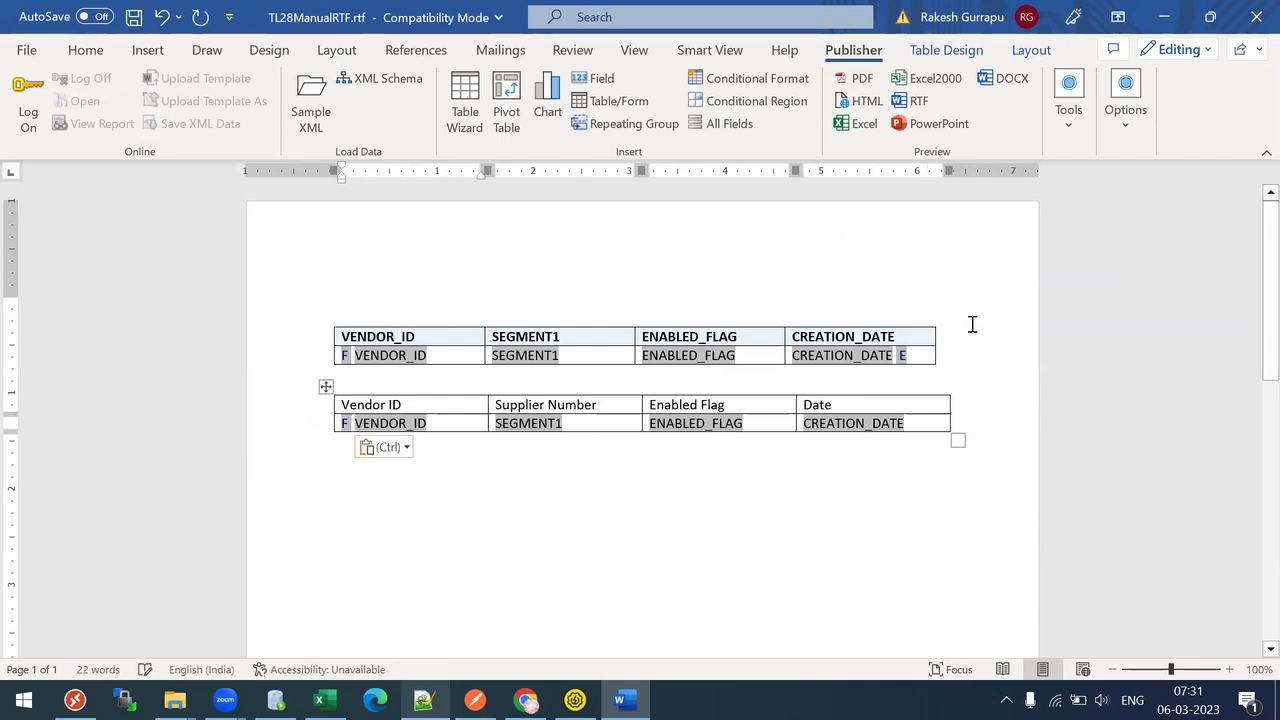
pyautogui.click(903, 356)
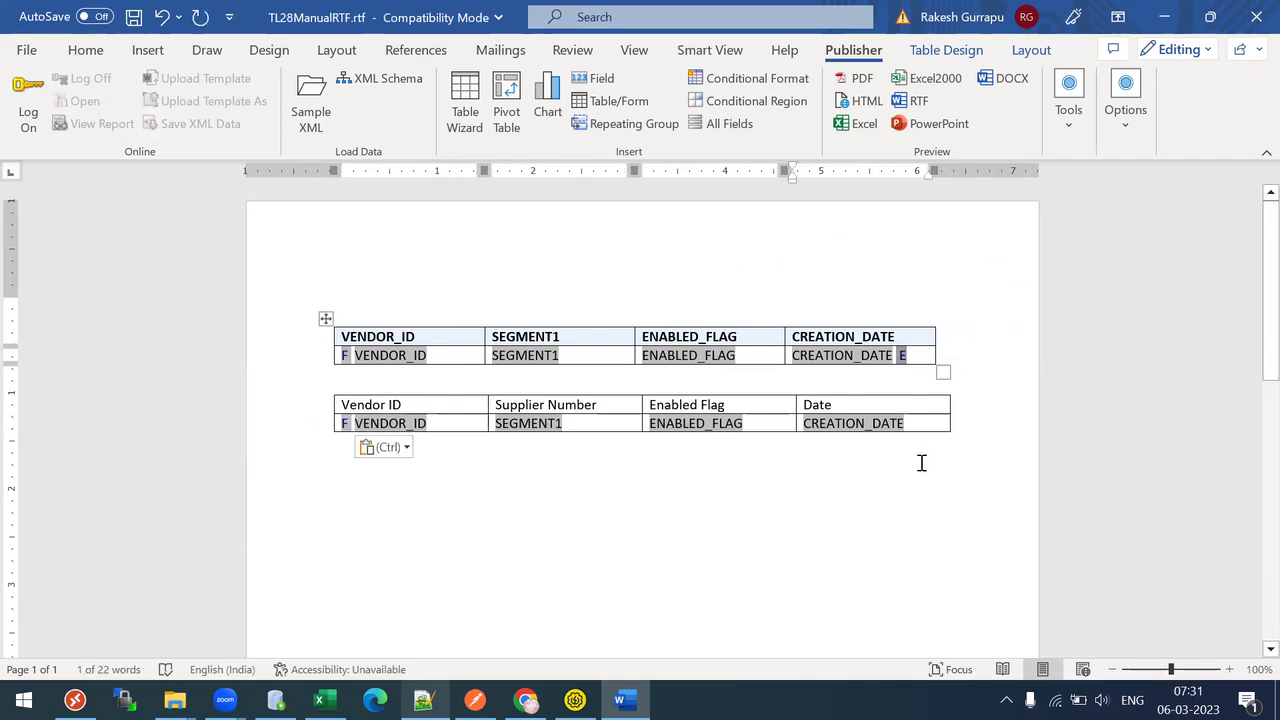
pyautogui.hotkey('ctrl', 'c')
pyautogui.click(942, 423)
pyautogui.hotkey('ctrl', 'v')
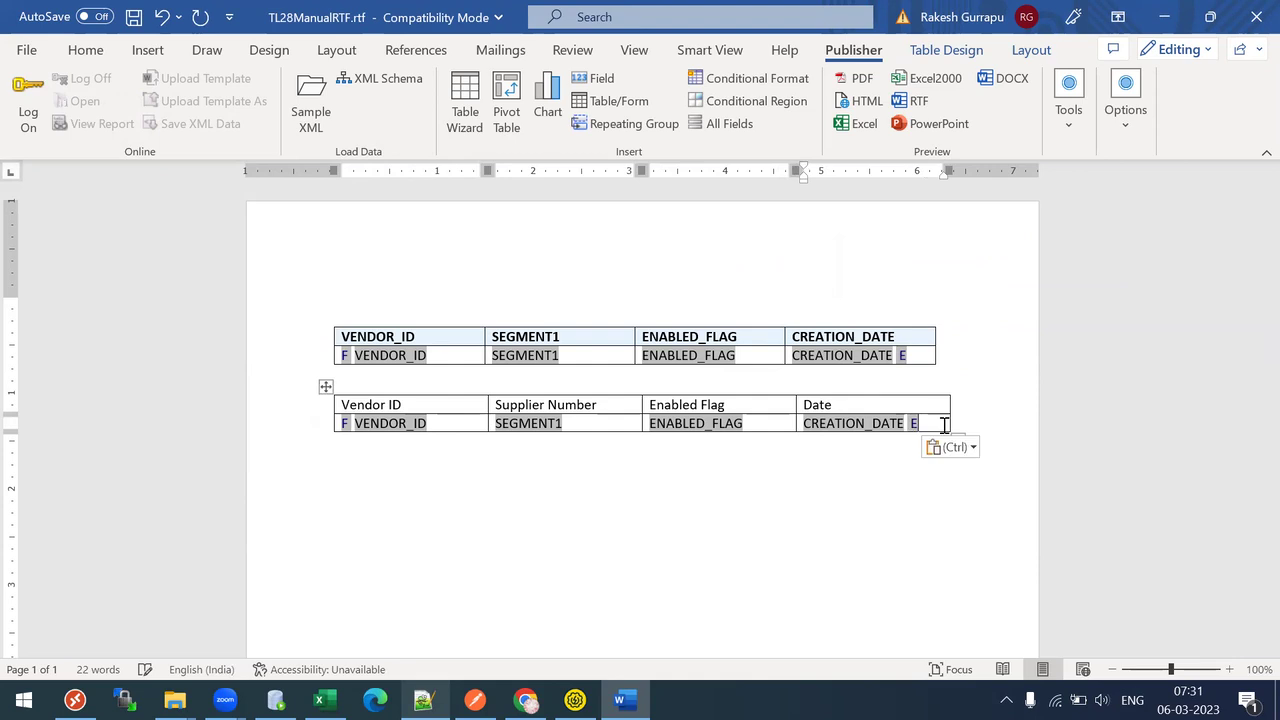
pyautogui.hotkey('ctrl', 's')
# Preview the template as PDF, compare the data rows of both tables, and return to Word.
pyautogui.click(857, 80)
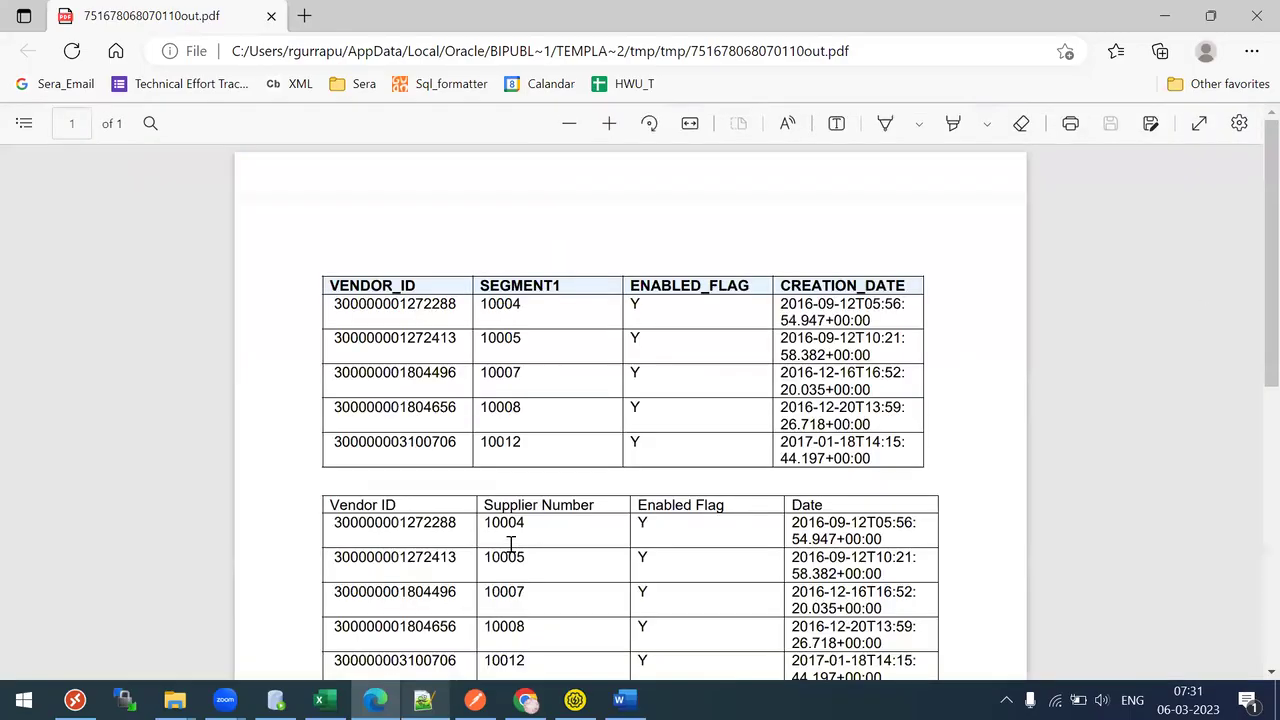
pyautogui.moveTo(358, 522); pyautogui.dragTo(648, 592)
pyautogui.scroll(-3, 1253, 402)
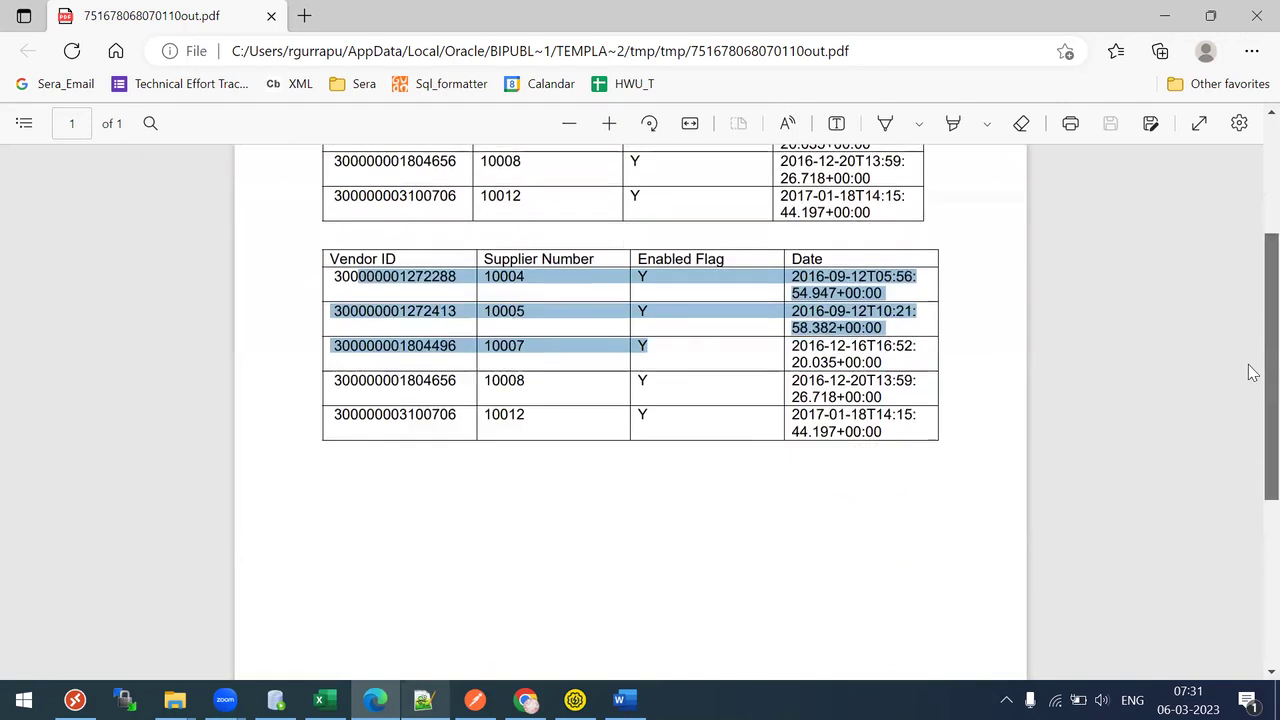
pyautogui.scroll(1, 1249, 371)
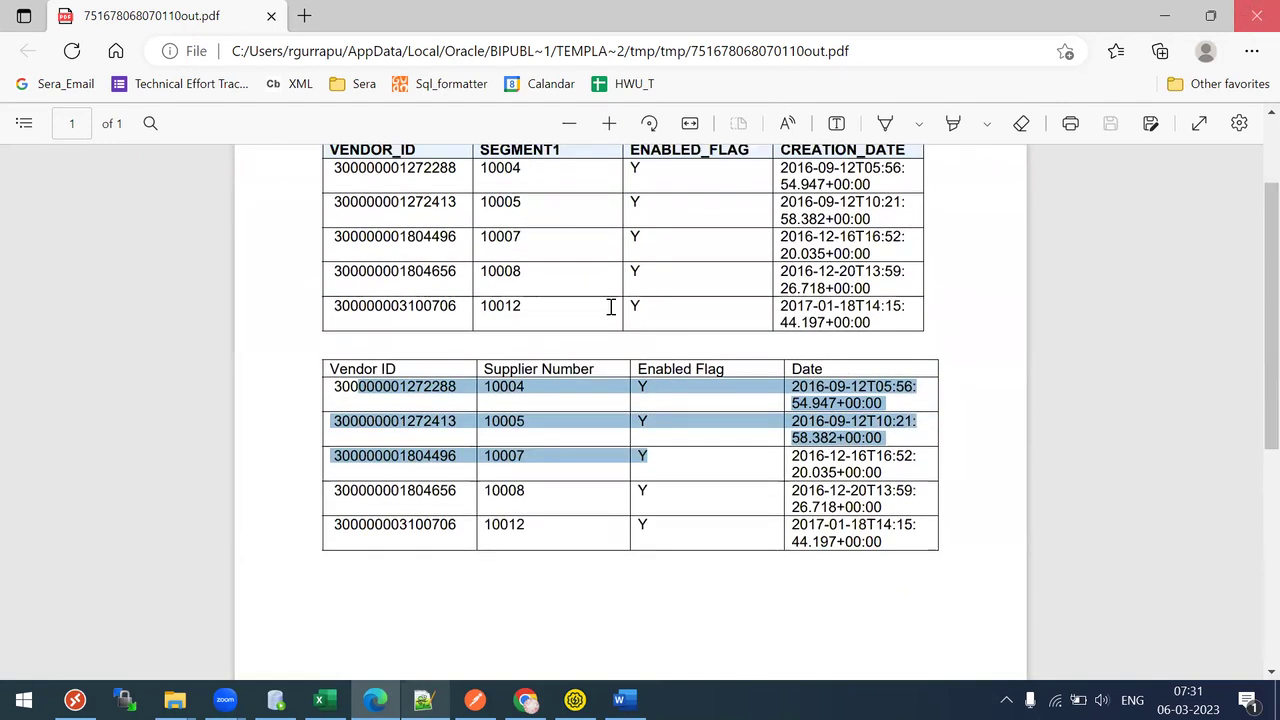
pyautogui.hotkey('alt', 'Tab')
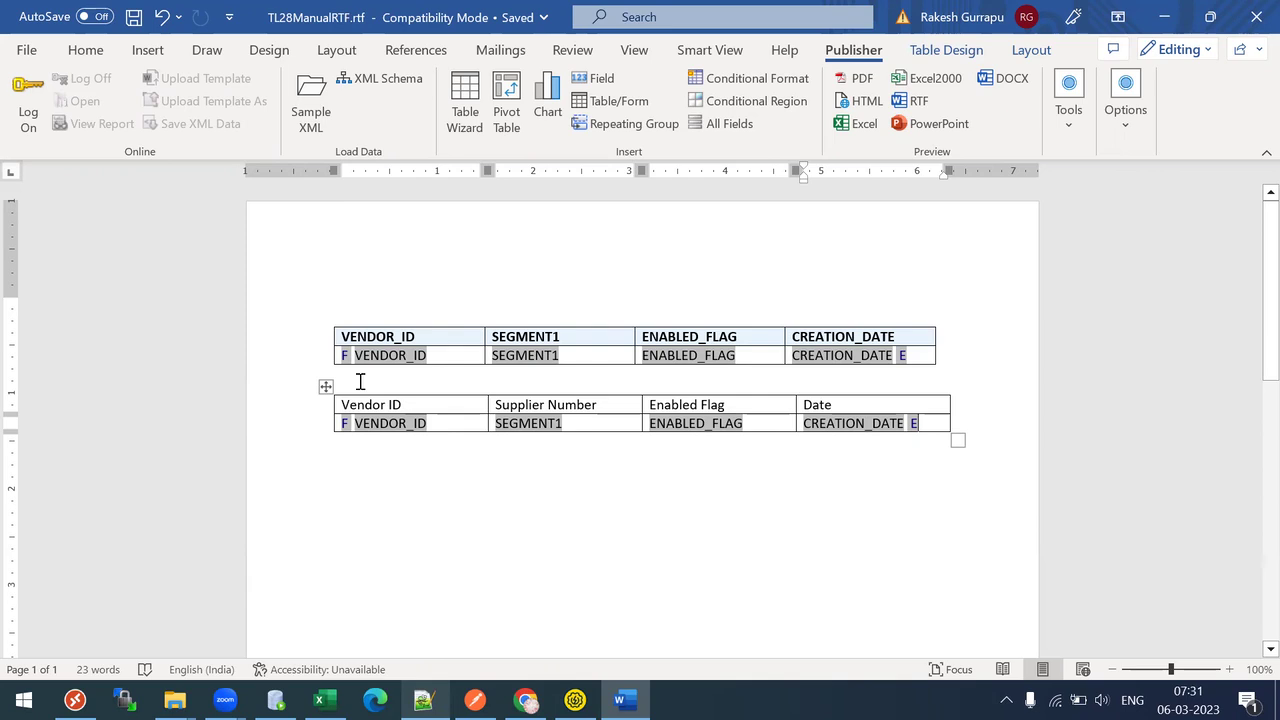
# Delete the wizard-built table above the manual table.
pyautogui.scroll(-1, 1251, 300)
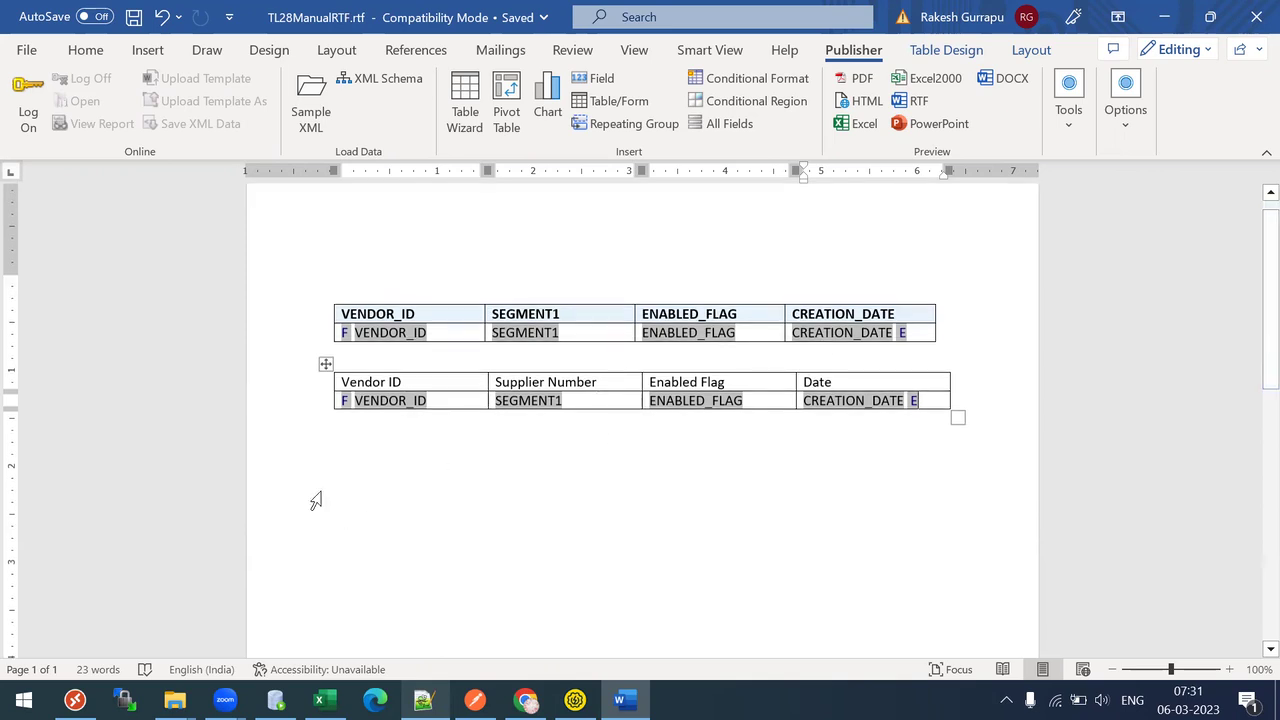
pyautogui.moveTo(1266, 251); pyautogui.dragTo(1249, 528)
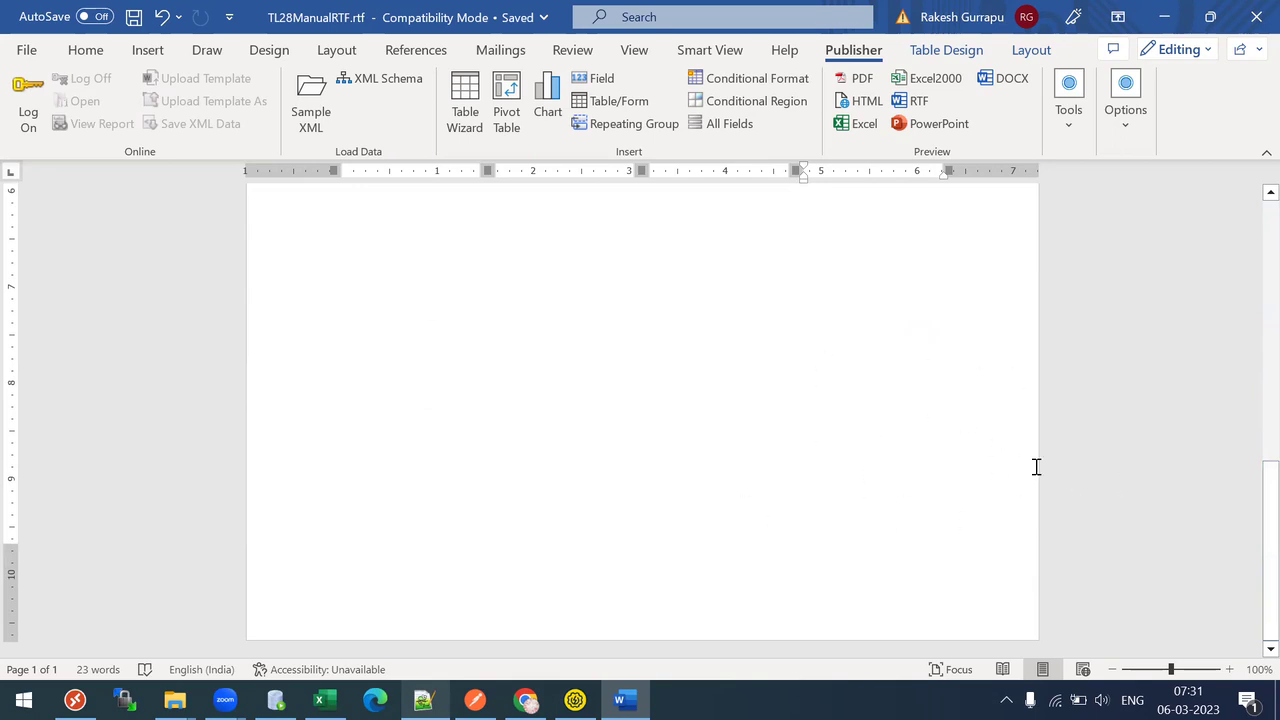
pyautogui.moveTo(1249, 509); pyautogui.dragTo(1243, 234)
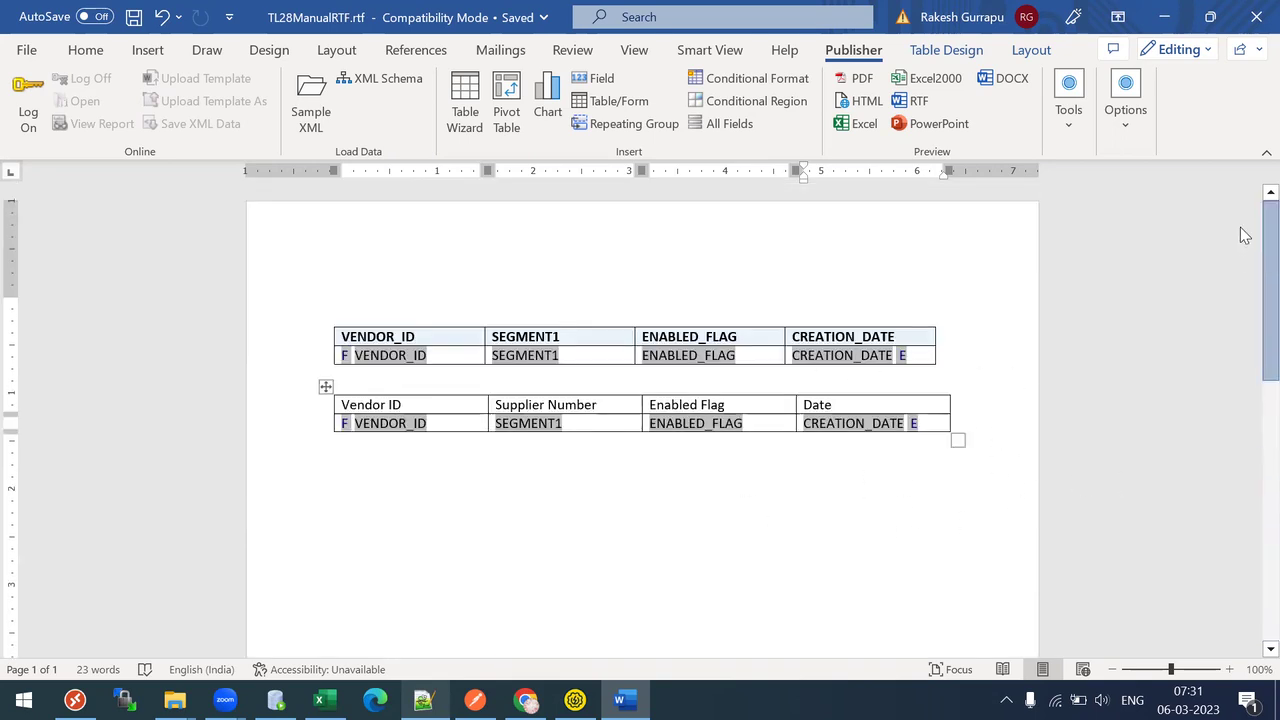
pyautogui.click(325, 318)
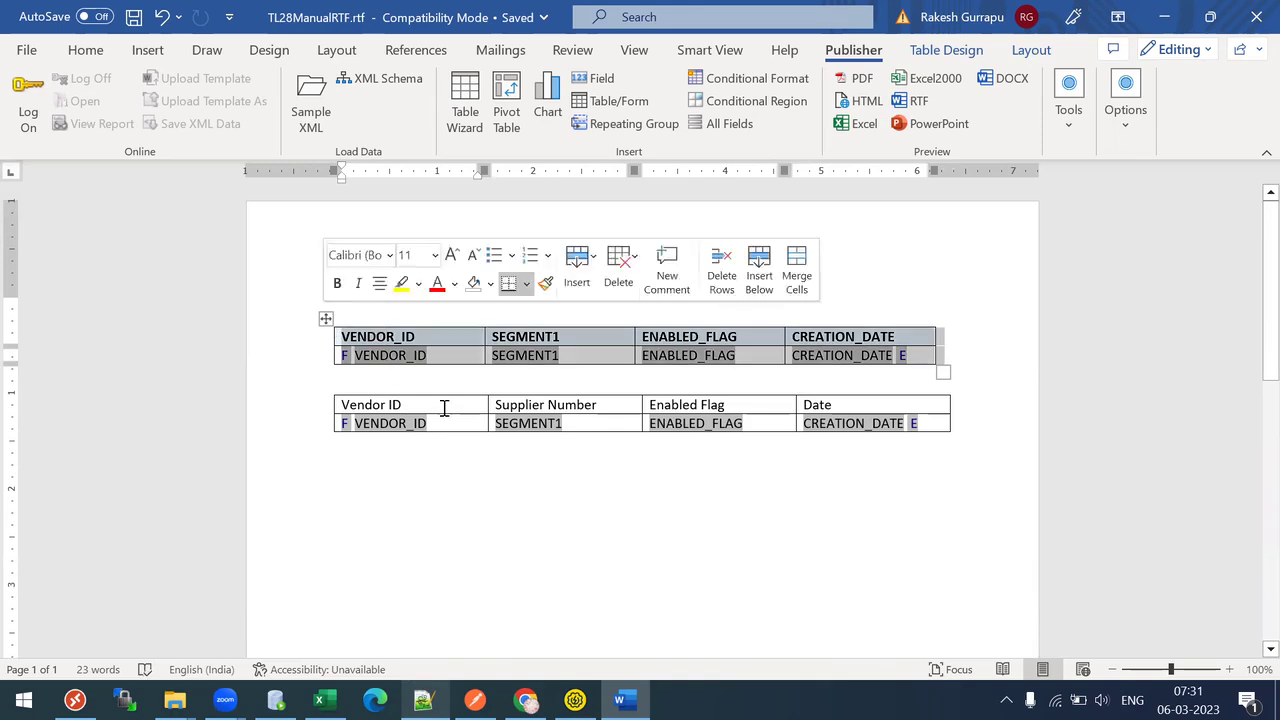
pyautogui.press('BackSpace')
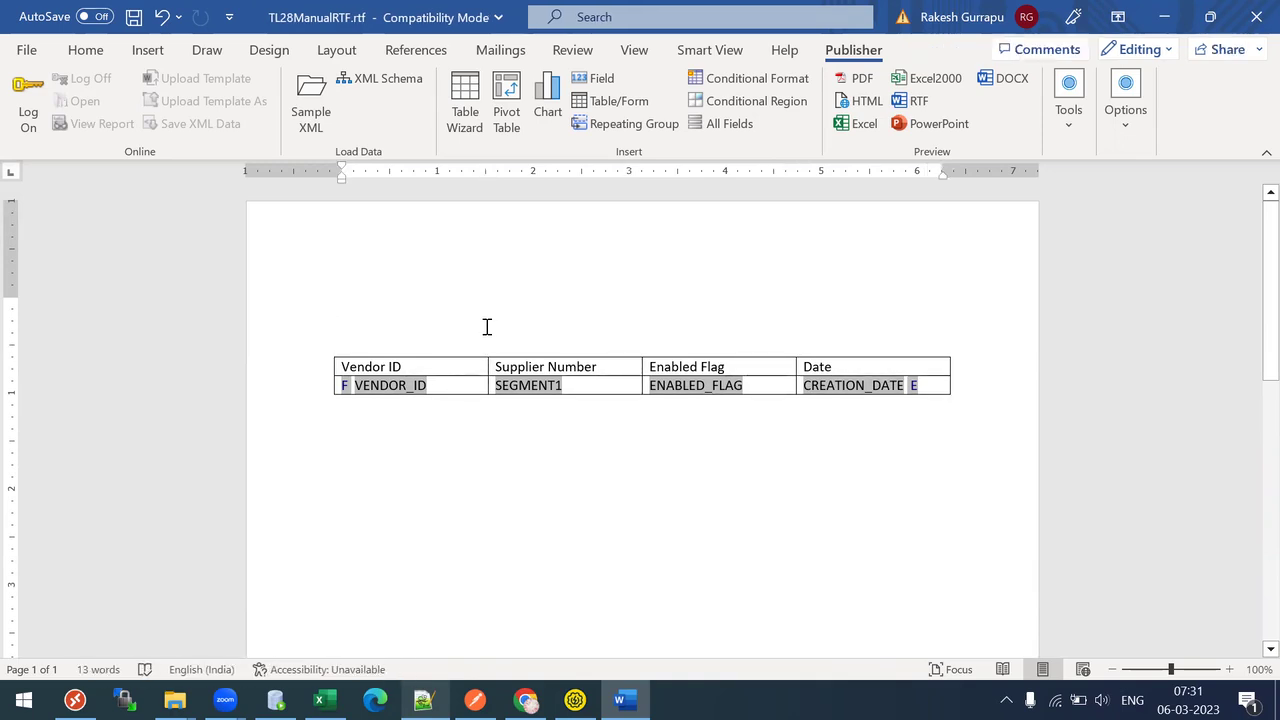
# Add the title "Supplier Report" on the line above the manual table.
pyautogui.write('supplie')
pyautogui.press('BackSpace')
pyautogui.press('BackSpace')
pyautogui.press('BackSpace')
pyautogui.press('BackSpace')
pyautogui.press('BackSpace')
pyautogui.press('BackSpace')
pyautogui.write('upplier Rep')
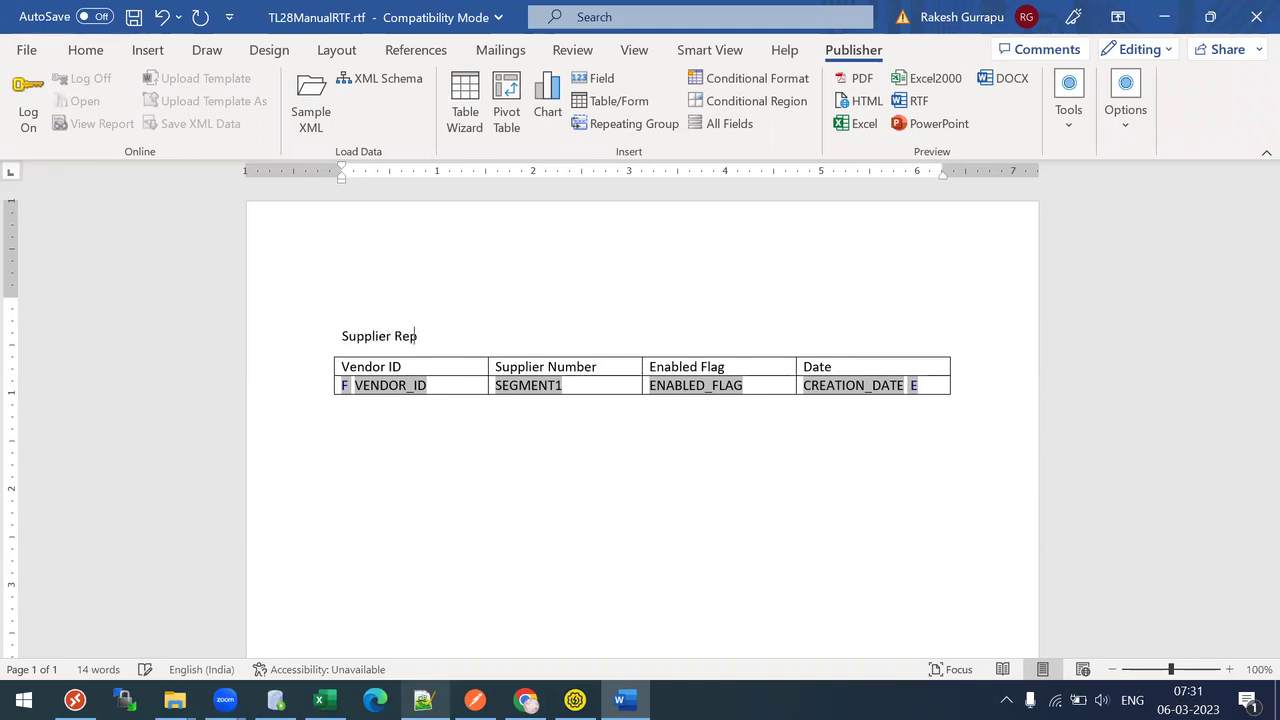
pyautogui.write('ort')
# Centre the "Supplier Report" title and set its font size to 18.
pyautogui.hotkey('ctrl', 'shift', 'Left')
pyautogui.hotkey('ctrl', 'shift', 'Left')
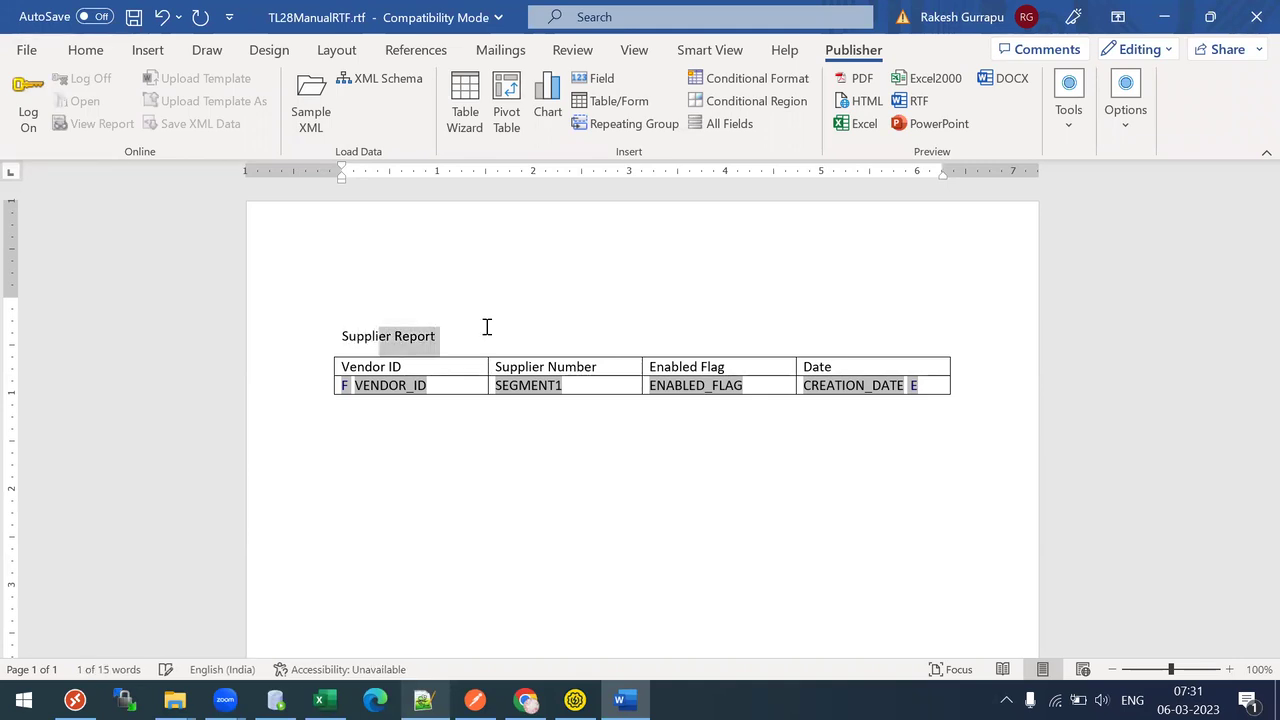
pyautogui.click(86, 50)
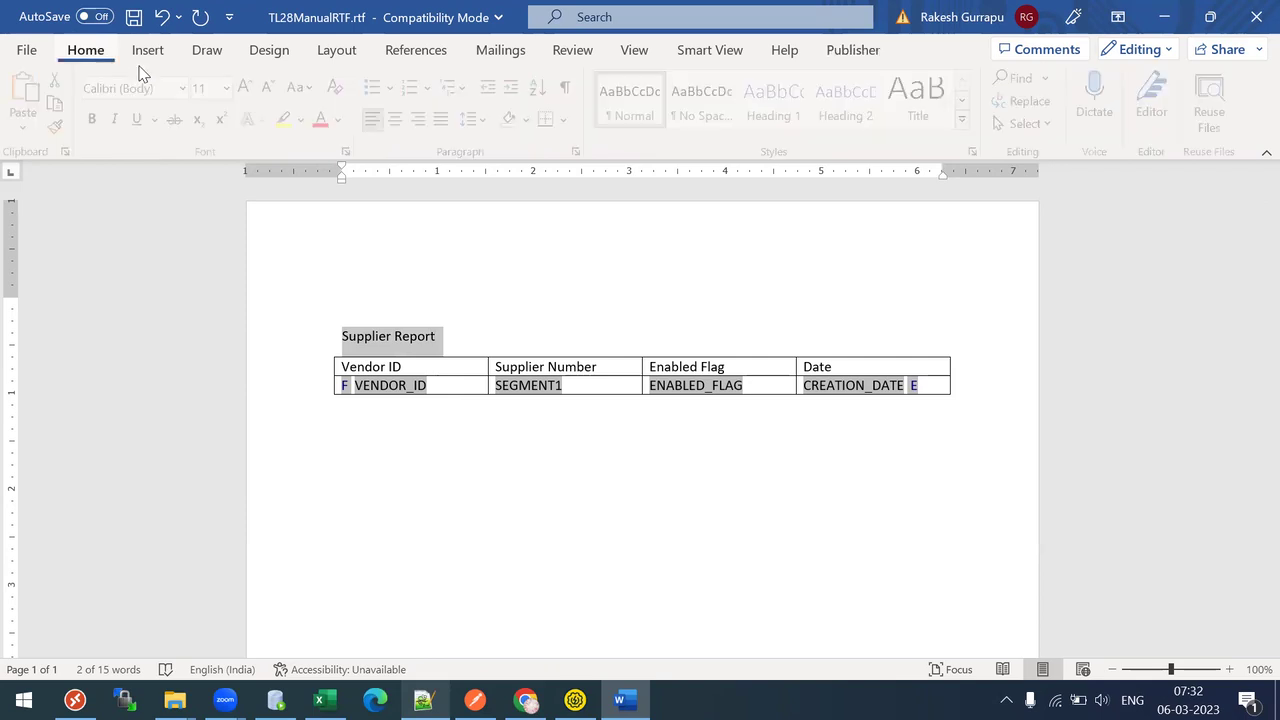
pyautogui.click(400, 119)
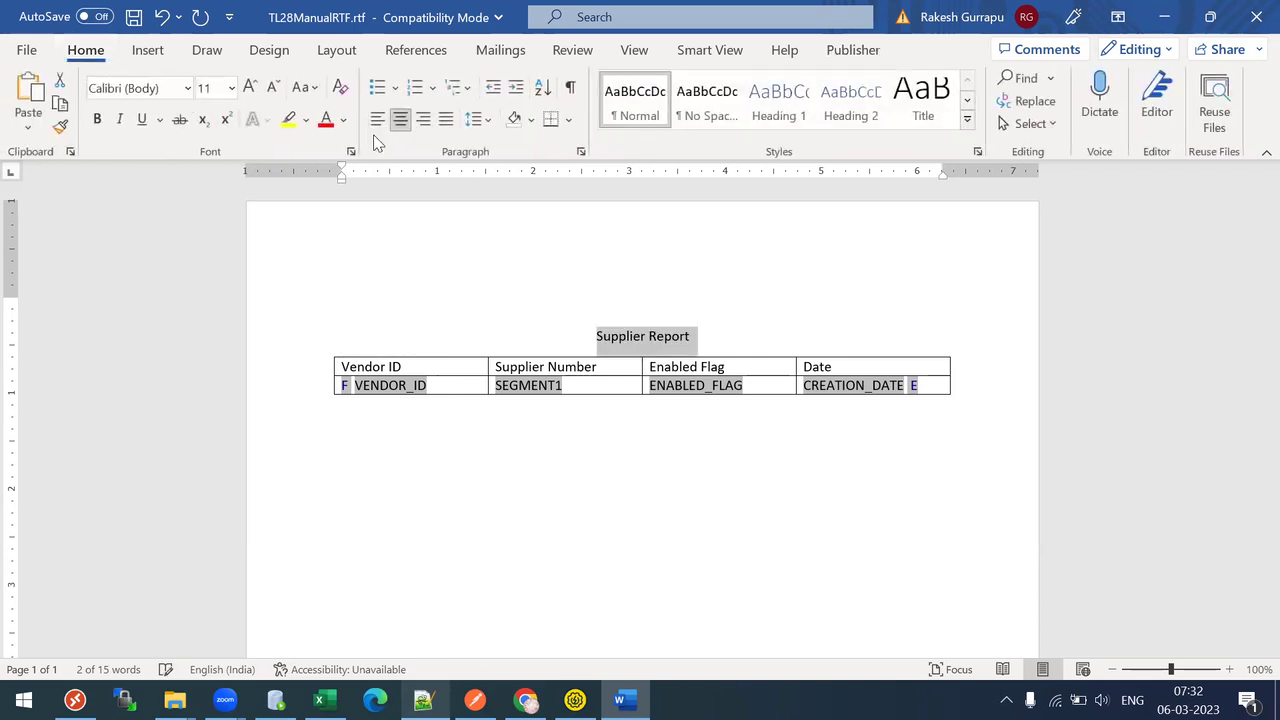
pyautogui.click(231, 88)
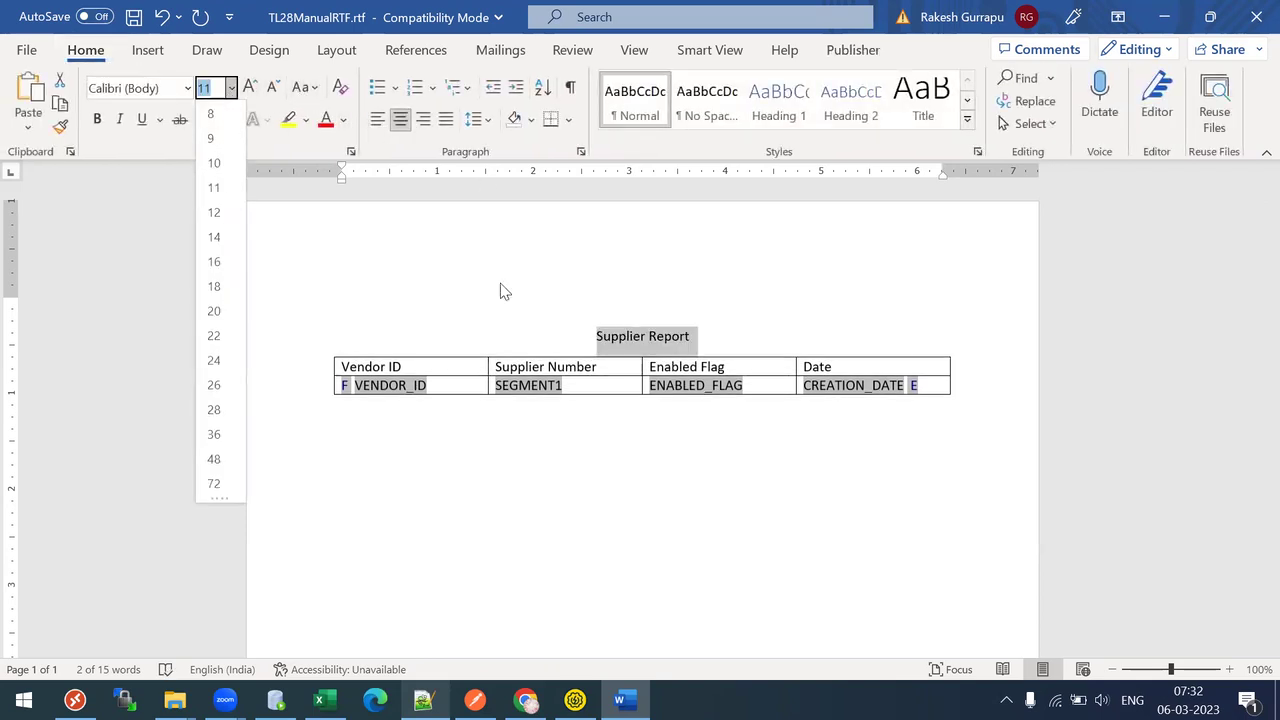
pyautogui.click(219, 294)
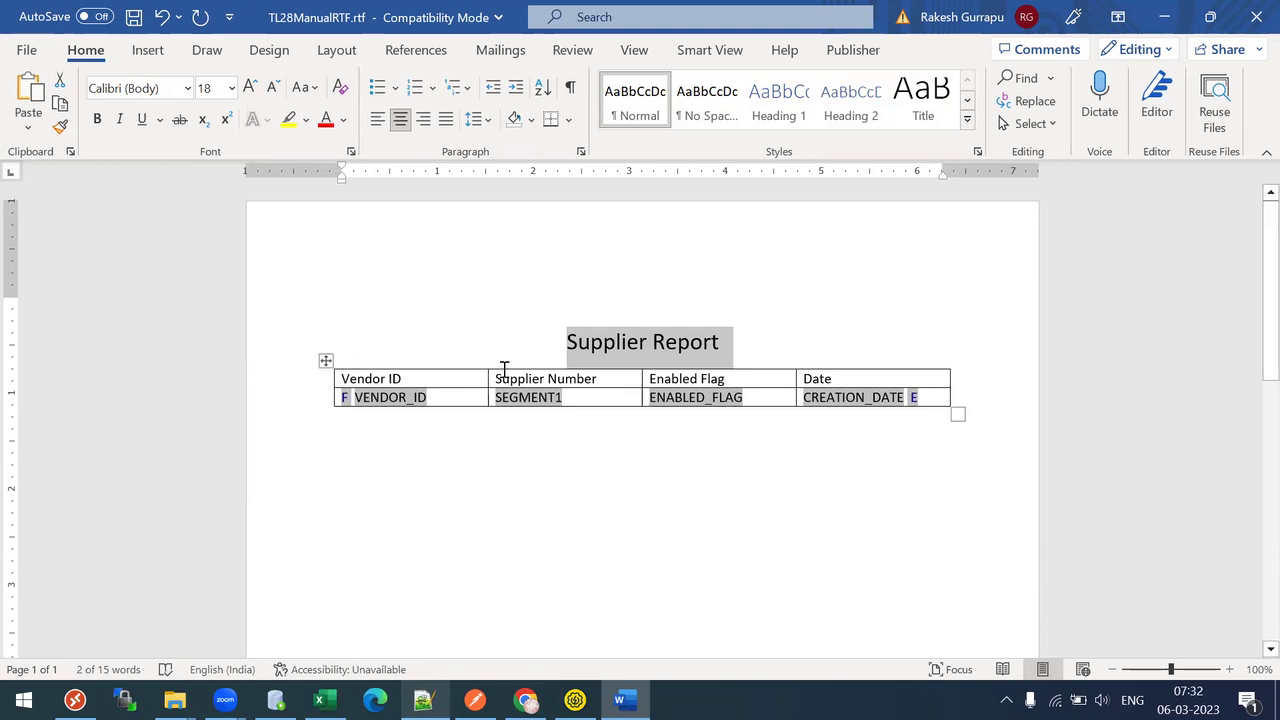
# Shade the manual table's header row light blue.
pyautogui.moveTo(800, 349); pyautogui.dragTo(874, 380)
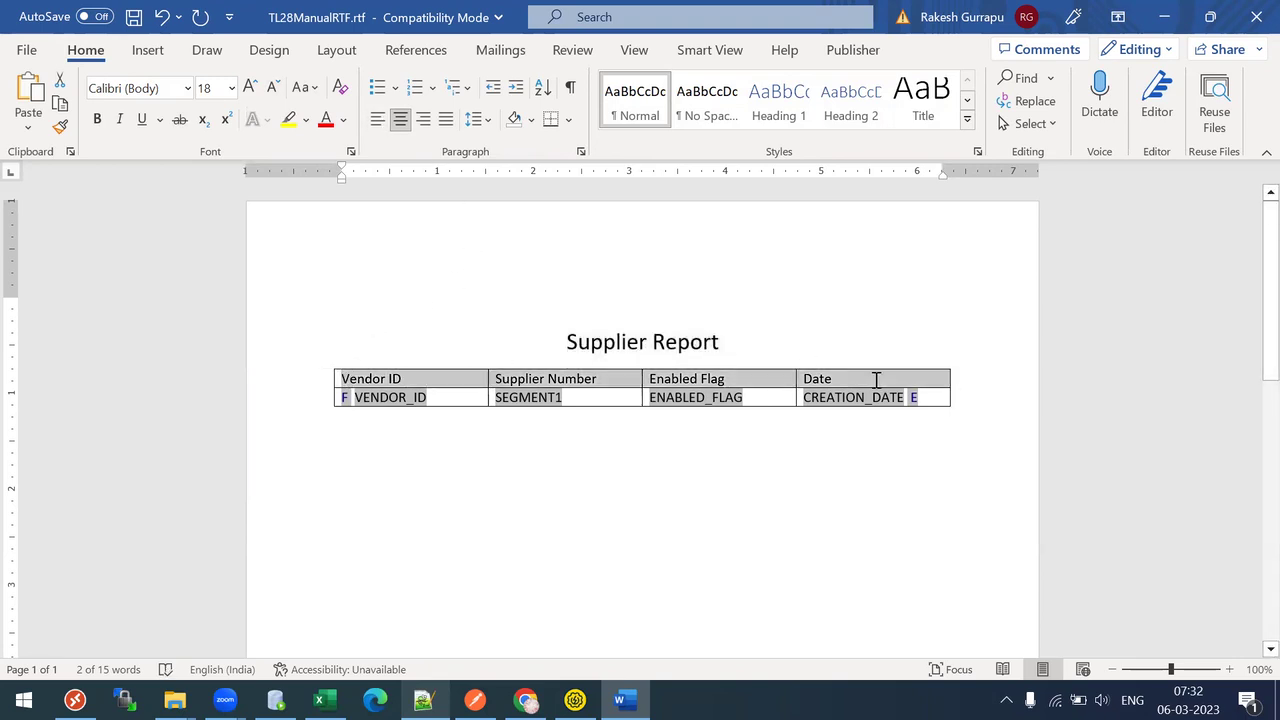
pyautogui.click(532, 120)
pyautogui.click(583, 223)
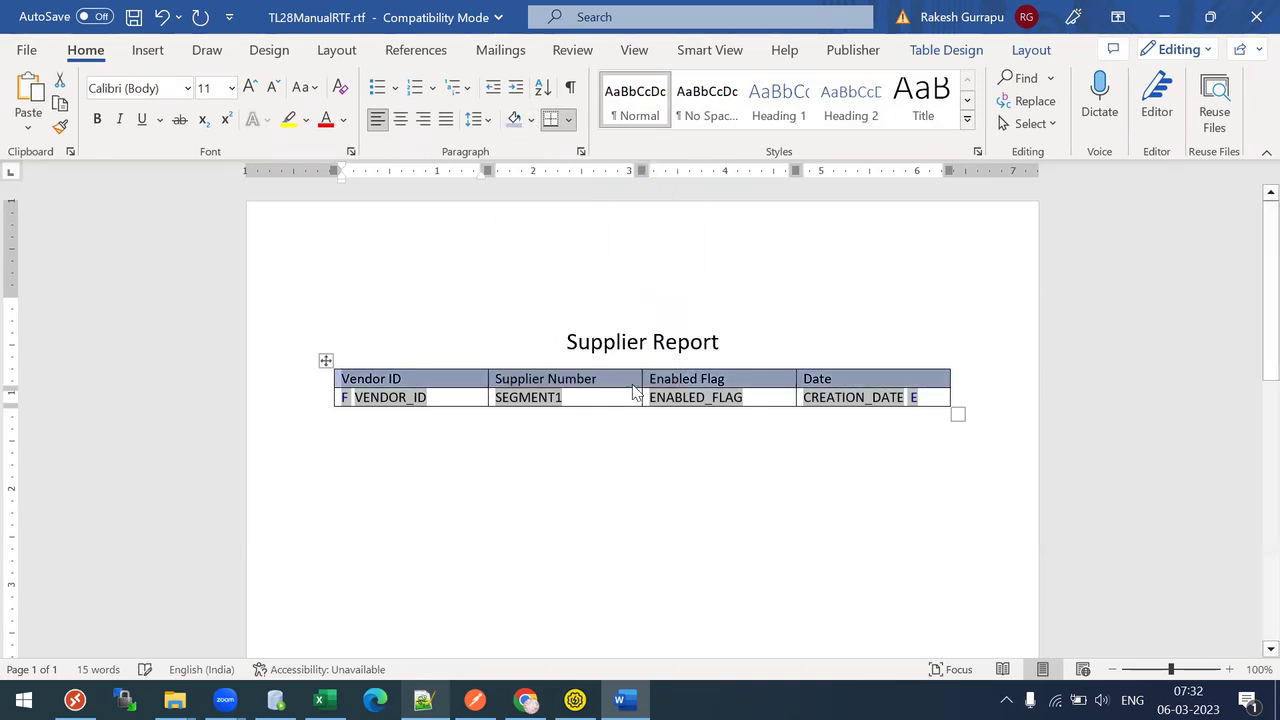
# Remove the empty line above the "Supplier Report" title and save the template.
pyautogui.click(571, 281)
pyautogui.press('Delete')
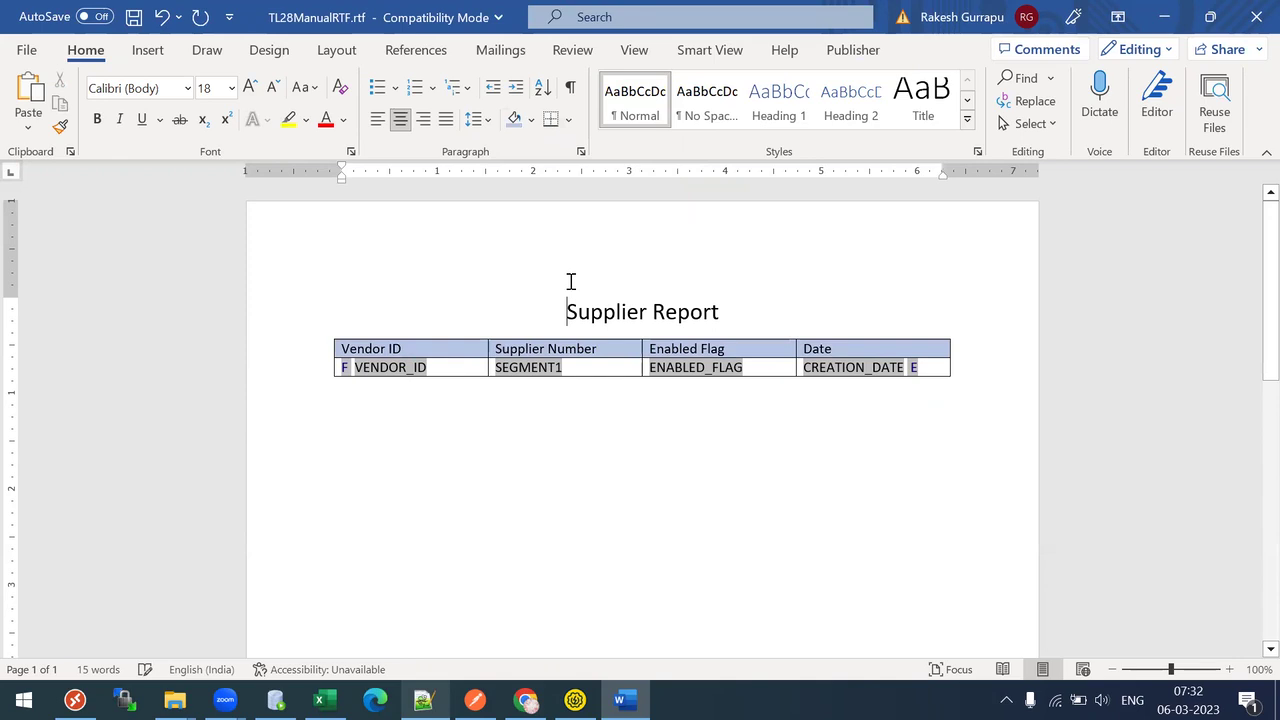
pyautogui.hotkey('ctrl', 's')
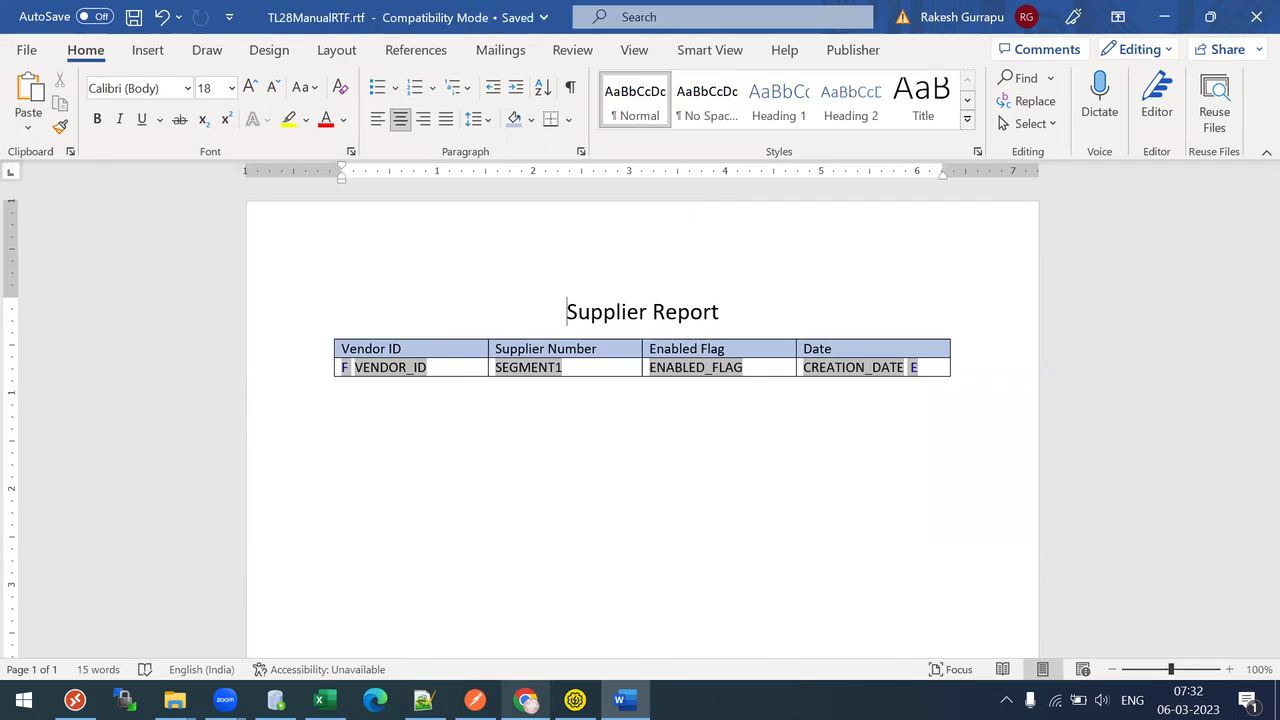
# In the browser, open the TL28ManualRTF layout's properties and choose TL28ManualRTF.rtf as the template file to upload.
pyautogui.click(526, 700)
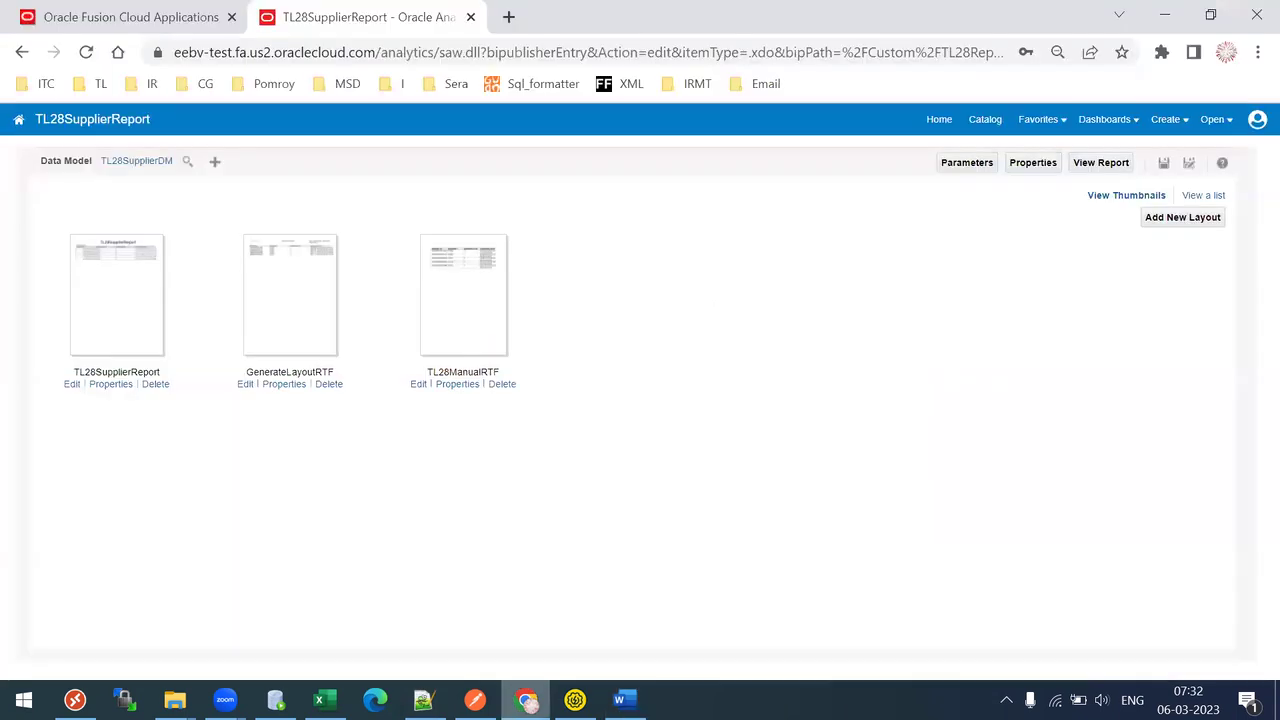
pyautogui.click(460, 384)
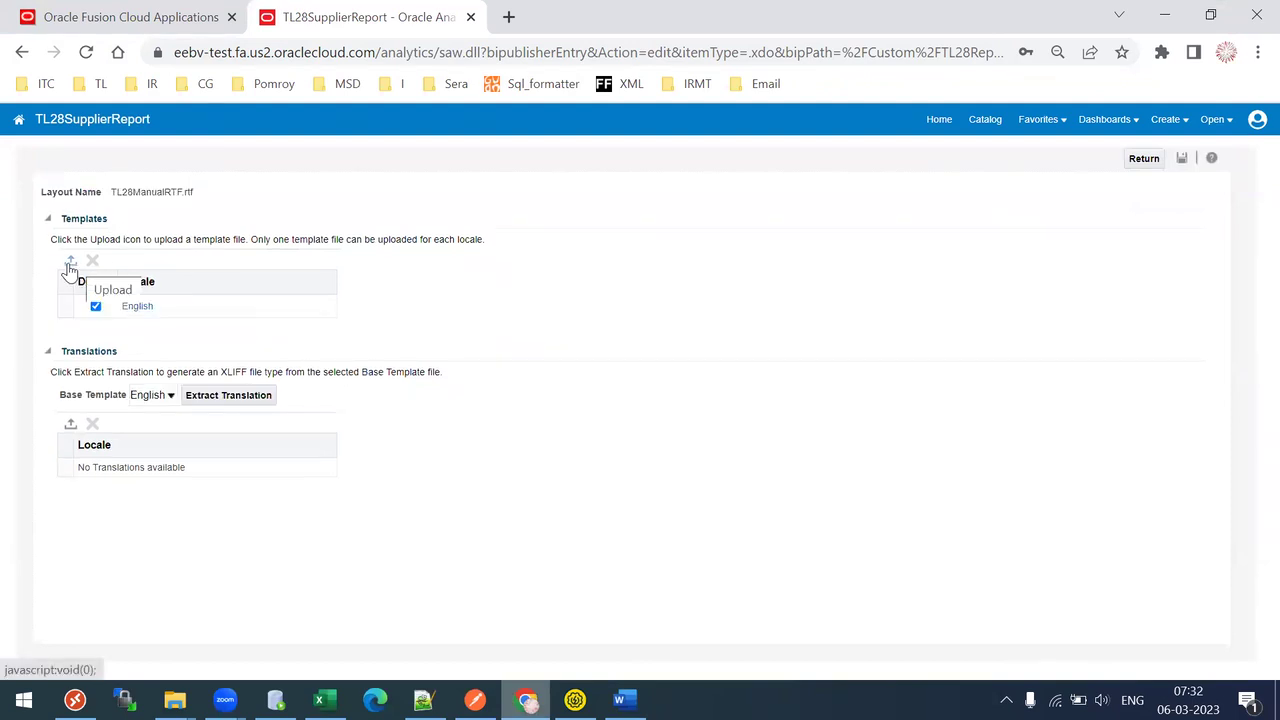
pyautogui.click(69, 262)
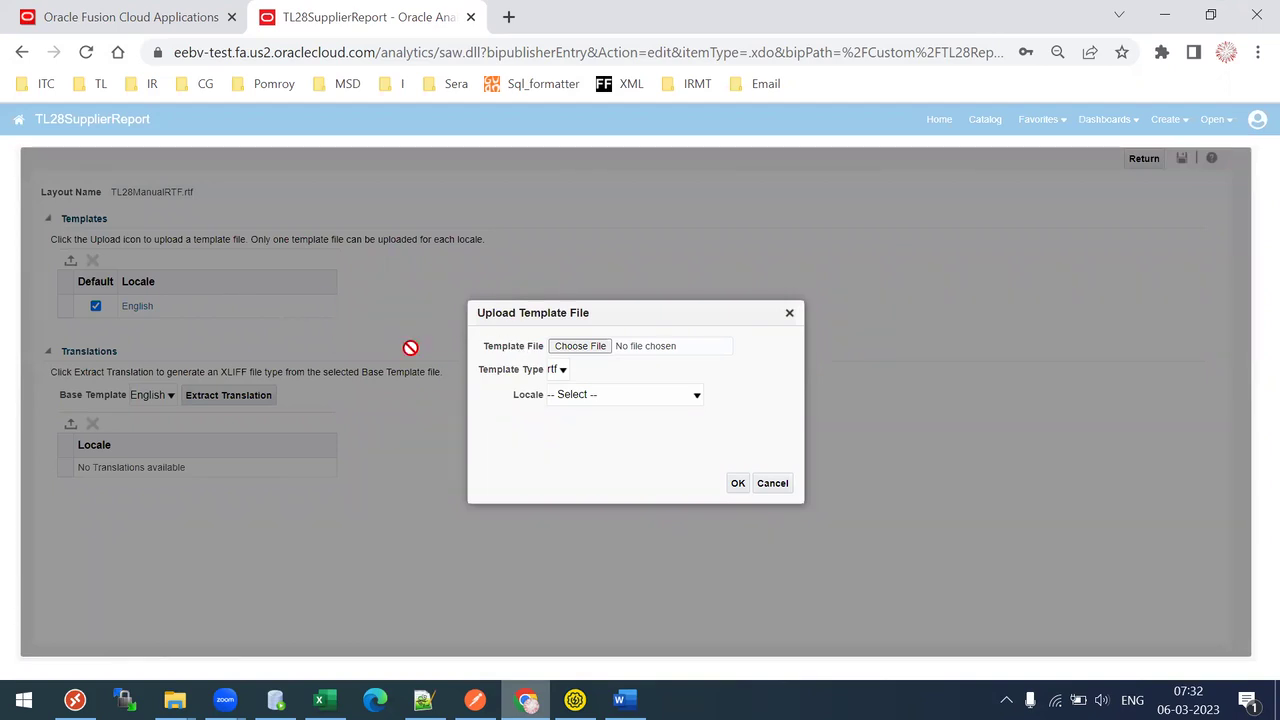
pyautogui.click(592, 347)
pyautogui.doubleClick(274, 286)
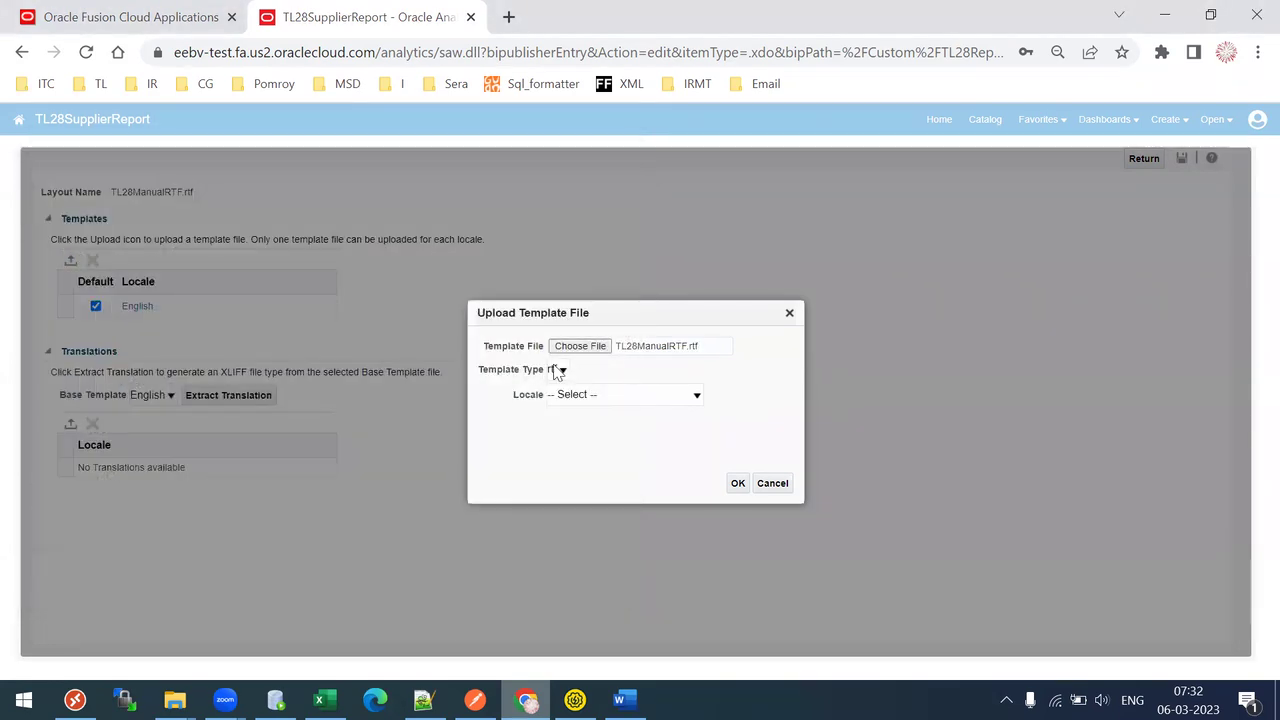
# Set the template's locale to English and upload it, overwriting the existing English template.
pyautogui.click(592, 396)
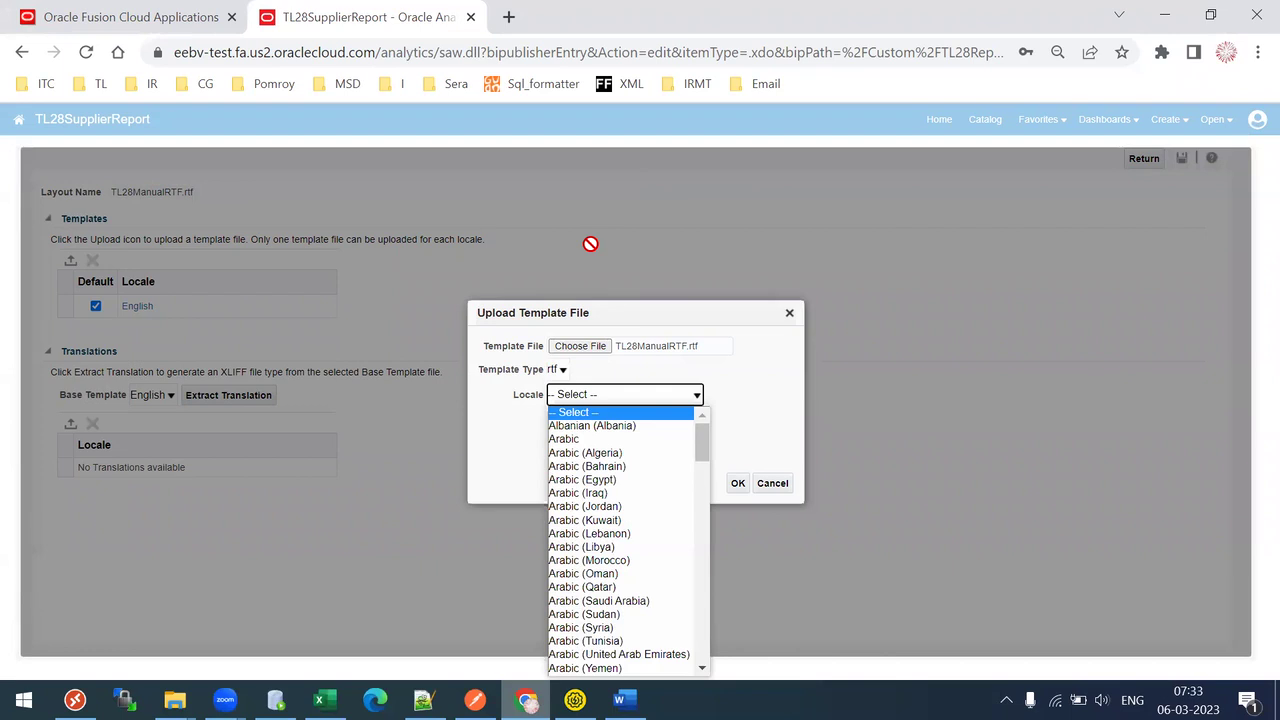
pyautogui.press('e')
pyautogui.press('Return')
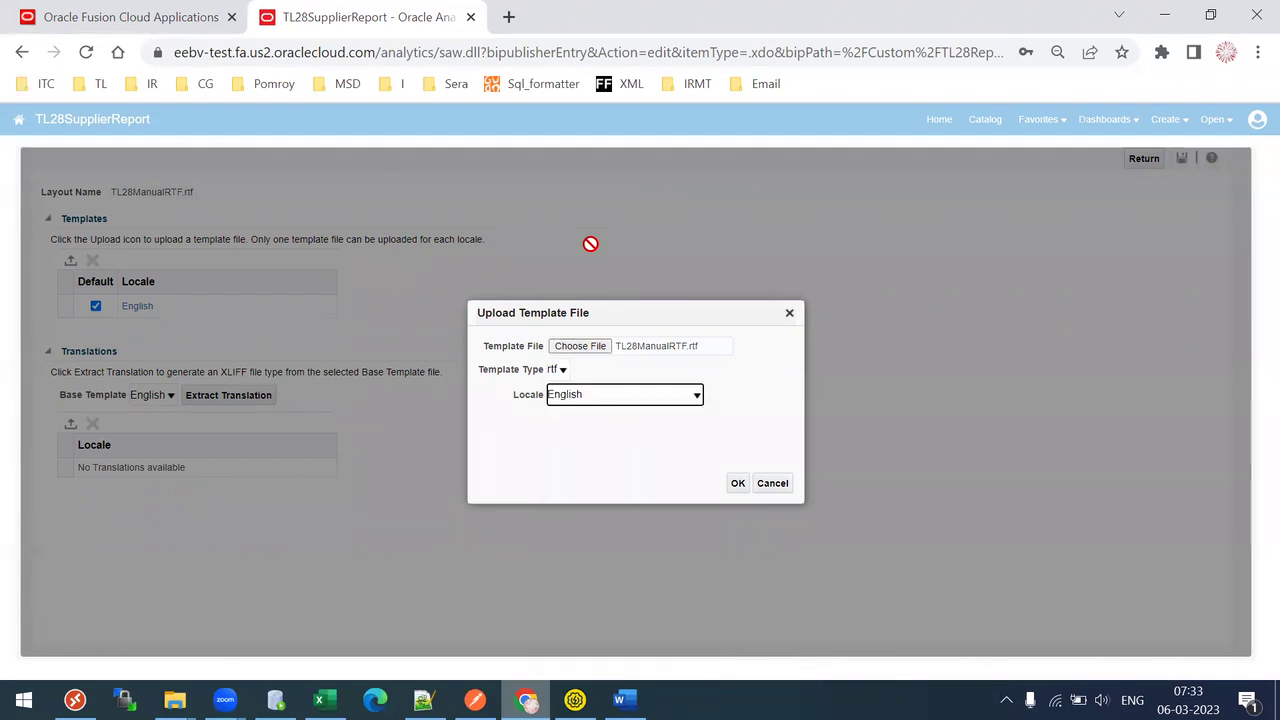
pyautogui.click(738, 483)
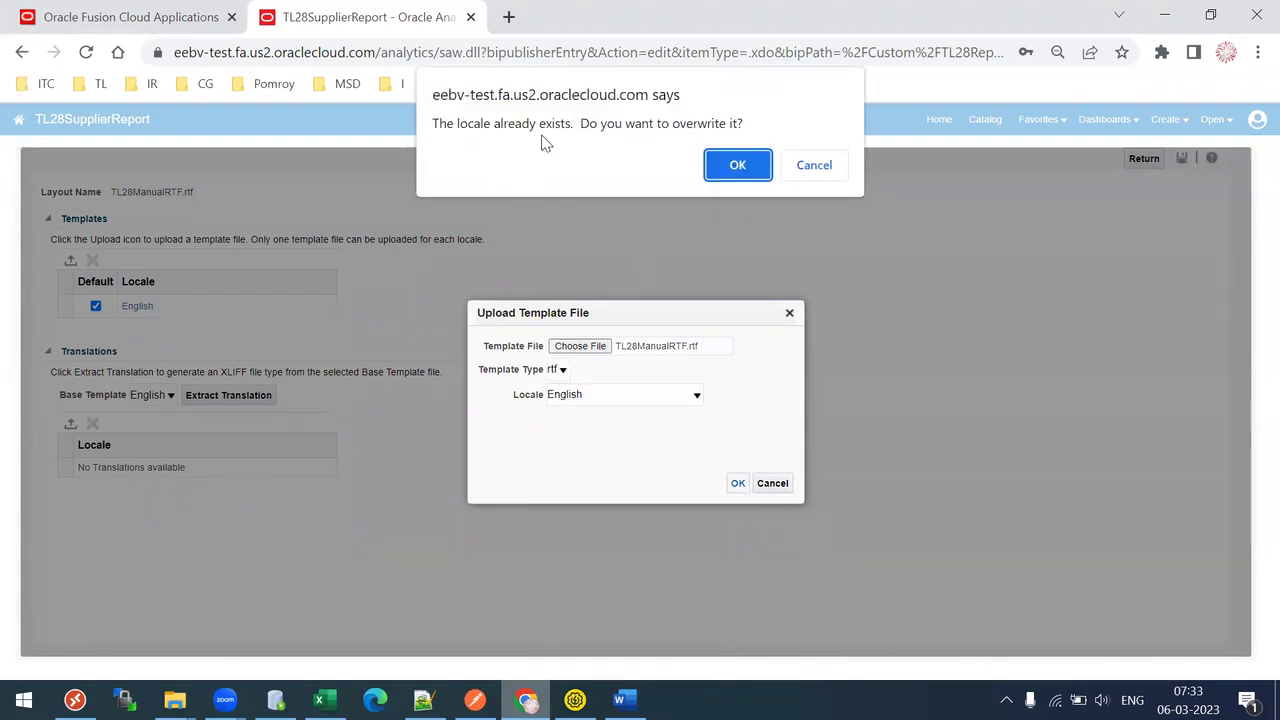
pyautogui.click(733, 166)
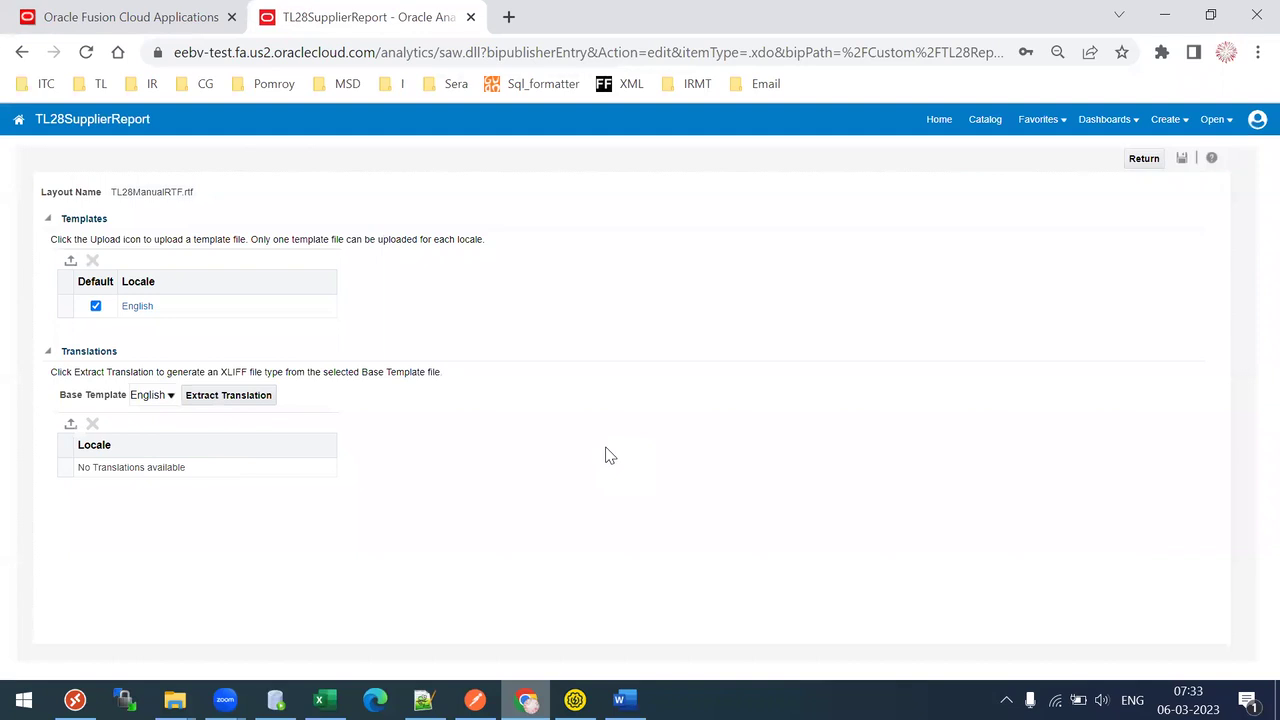
# Return to the report's layouts and view the report, checking the title, shaded header and data rows of the TL28ManualRTF output.
pyautogui.click(1149, 165)
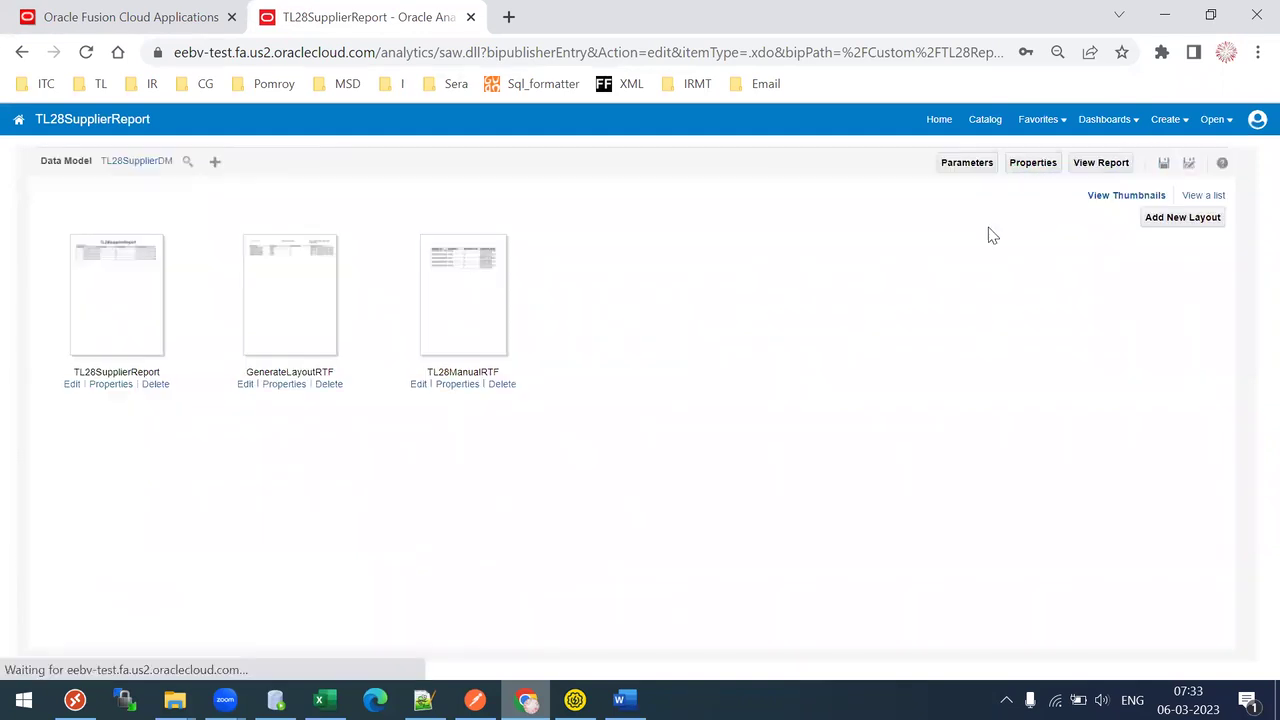
pyautogui.click(1110, 166)
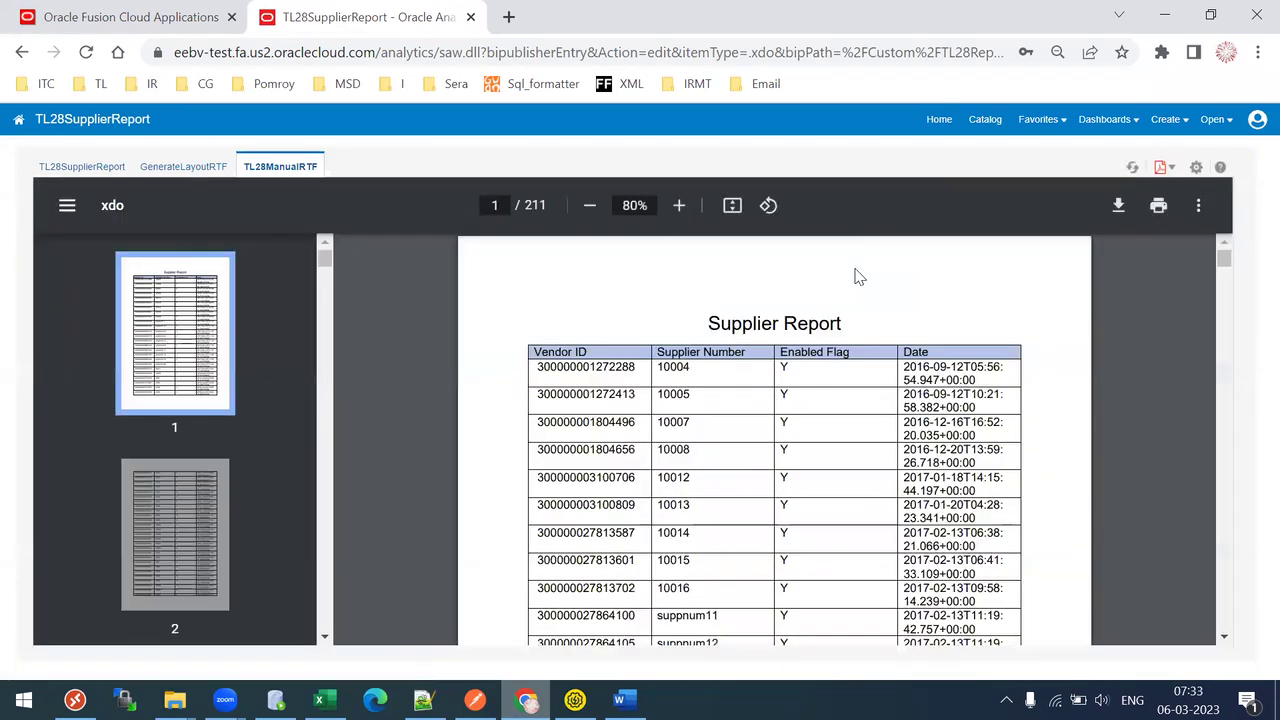
pyautogui.moveTo(540, 352); pyautogui.dragTo(969, 354)
pyautogui.moveTo(704, 327); pyautogui.dragTo(846, 327)
pyautogui.moveTo(658, 421); pyautogui.dragTo(816, 480)
pyautogui.click(868, 560)
# In File Explorer, open the Work folder inside C:\Work.
pyautogui.click(175, 702)
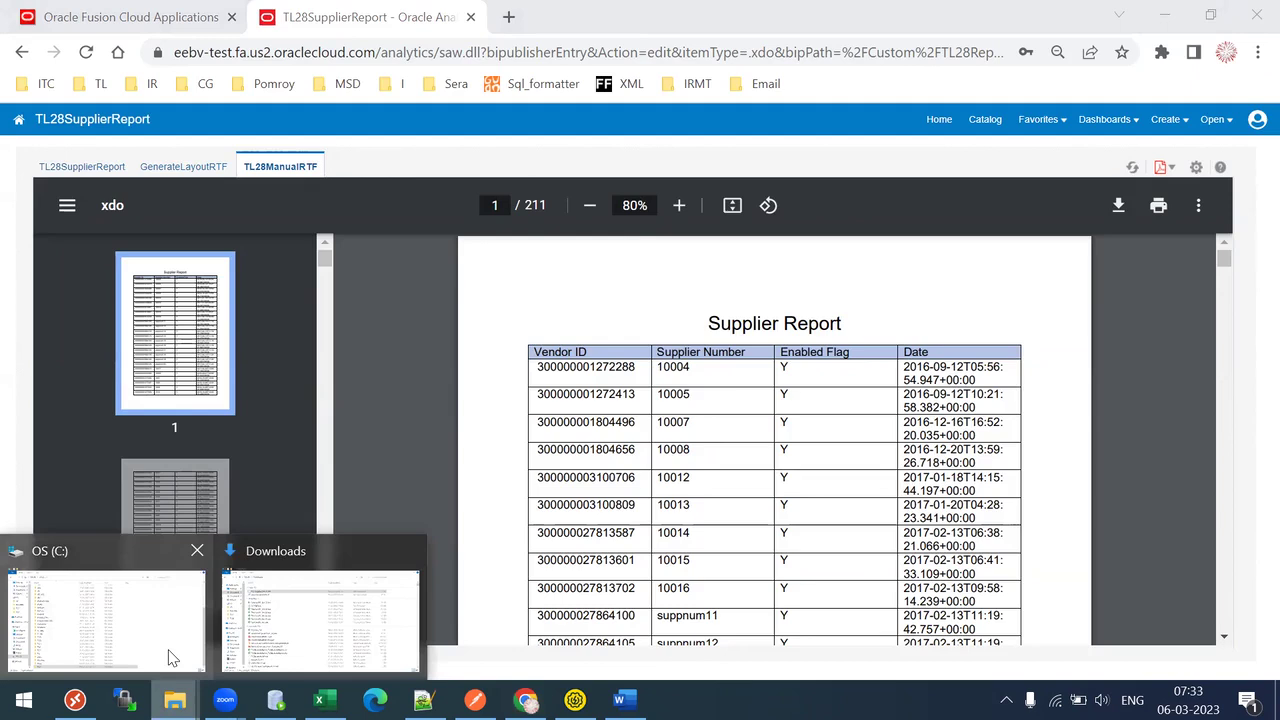
pyautogui.click(170, 657)
pyautogui.click(90, 582)
pyautogui.click(245, 350)
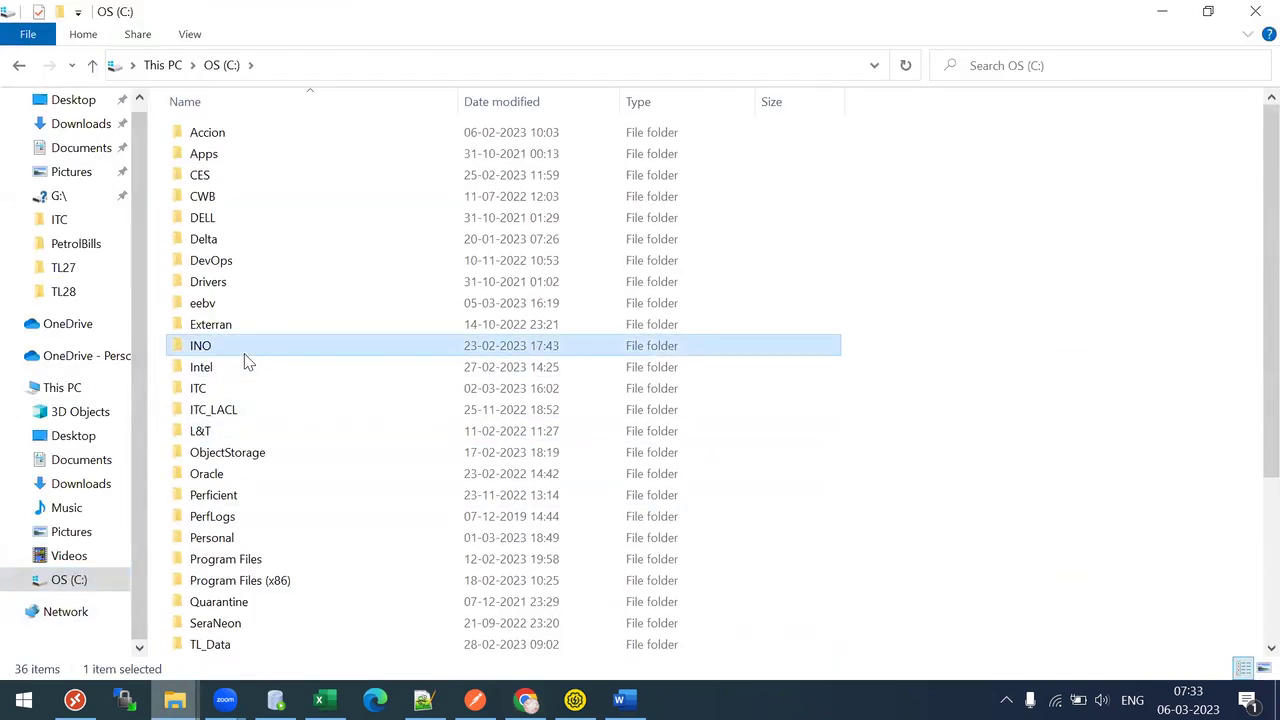
pyautogui.press('End')
pyautogui.press('Return')
pyautogui.press('Down')
pyautogui.press('Return')
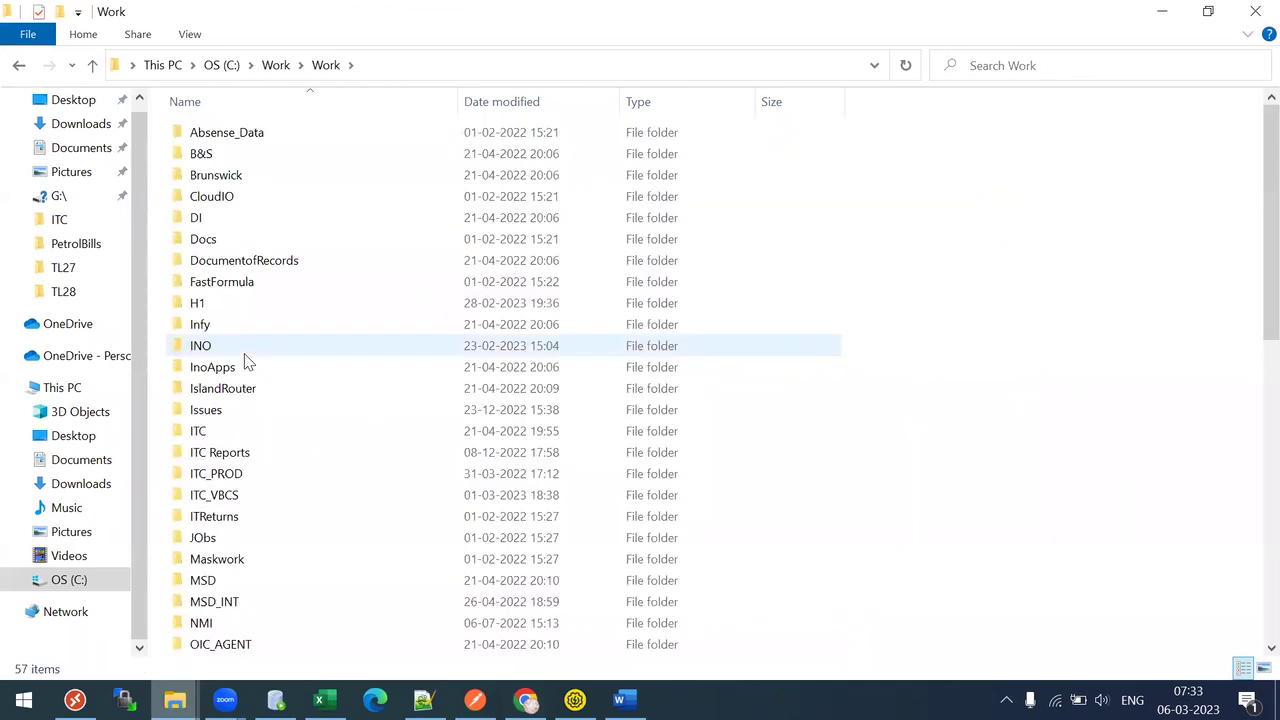
# Open the INO folder and look through its 6239 and 6284 subfolders for a sample report template.
pyautogui.press('Down')
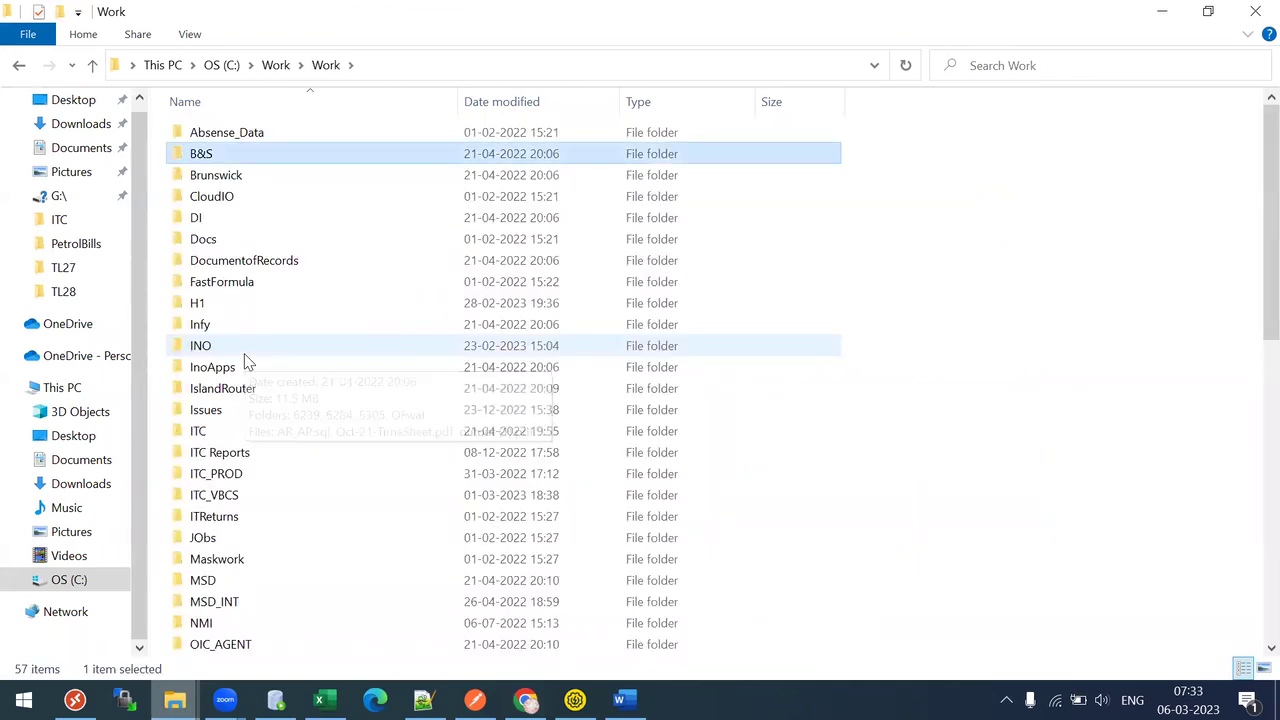
pyautogui.press('Up')
pyautogui.doubleClick(232, 350)
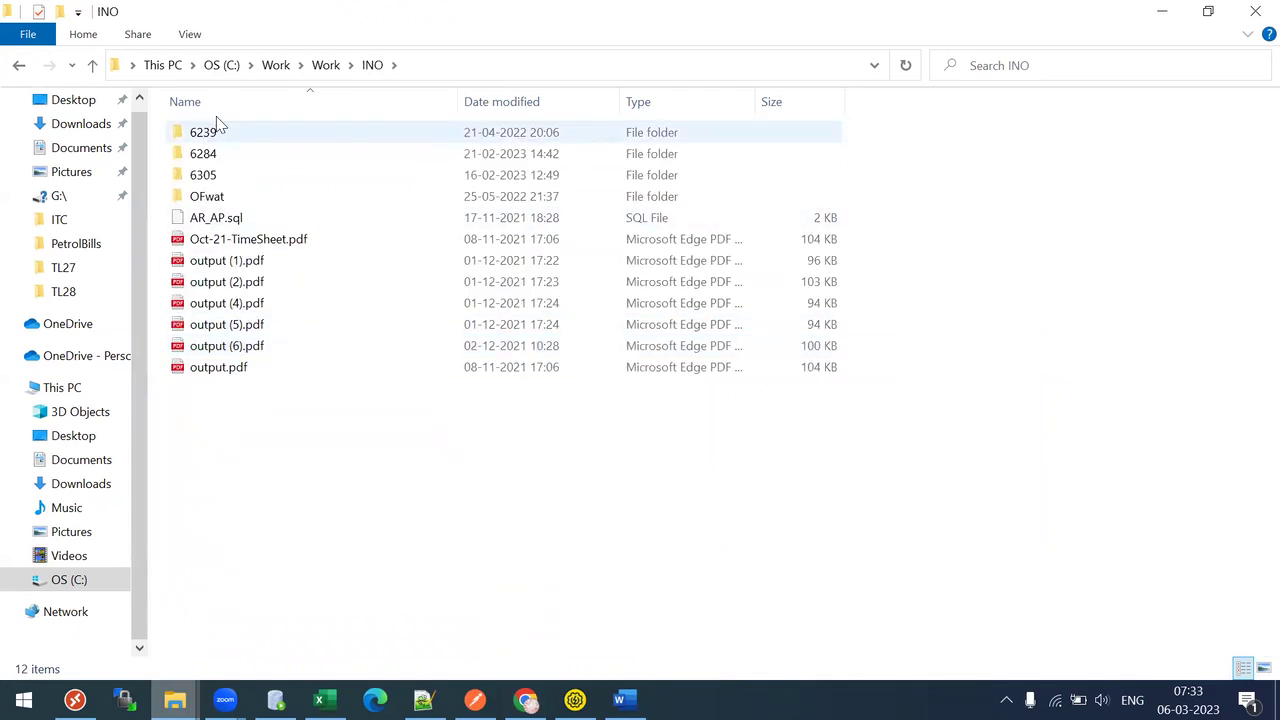
pyautogui.doubleClick(200, 134)
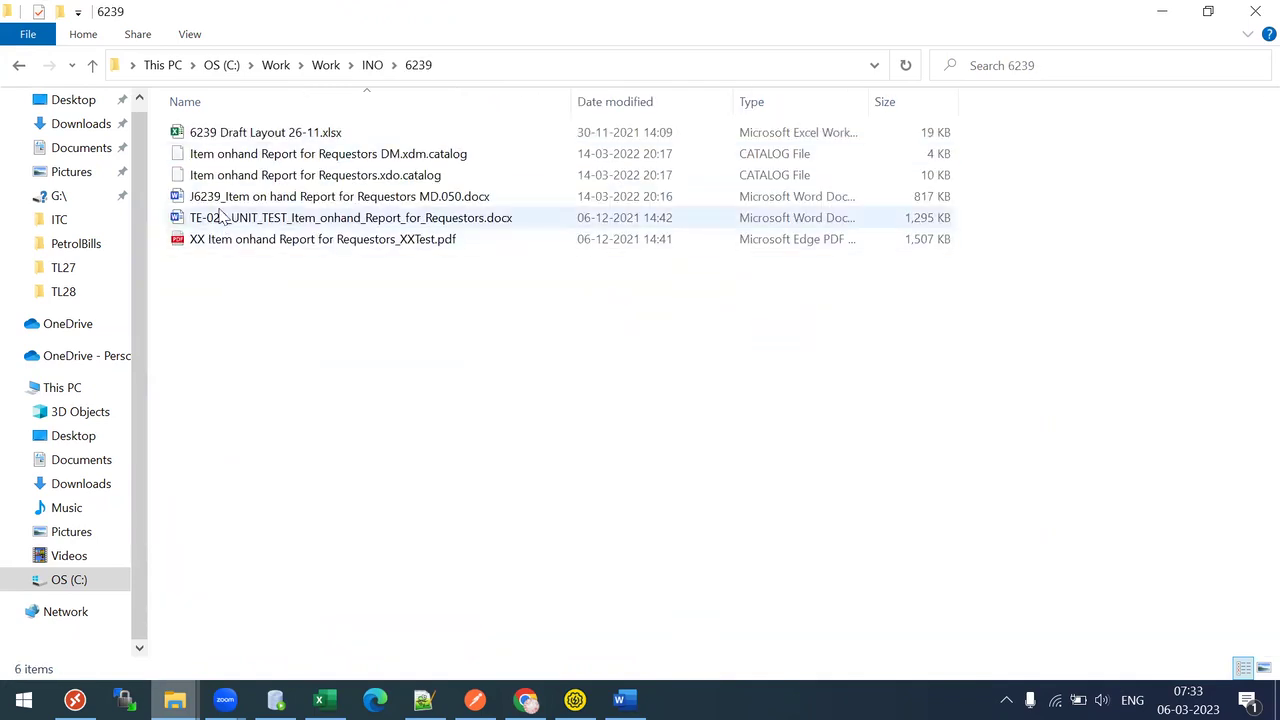
pyautogui.press('BackSpace')
pyautogui.press('Down')
pyautogui.press('Down')
pyautogui.press('Up')
pyautogui.press('Return')
pyautogui.press('Down')
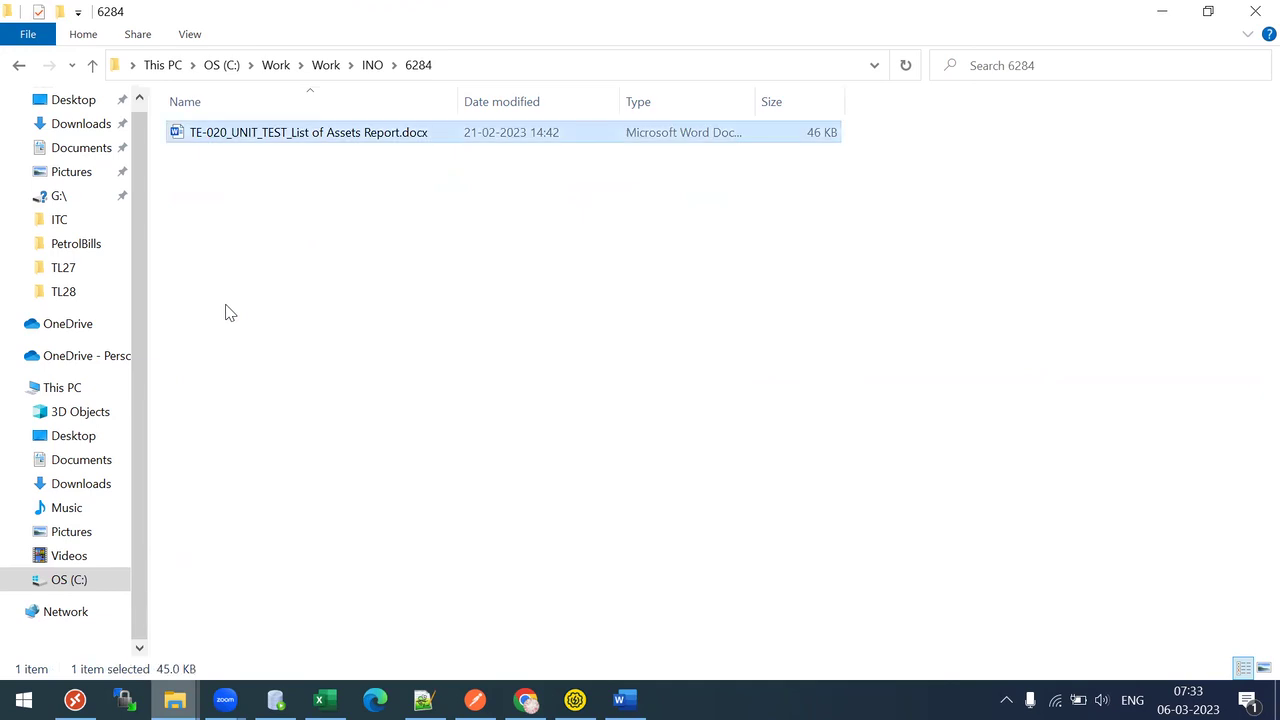
# Go back to the INO folder, open its OFwat subfolder and select the POReport folder.
pyautogui.press('BackSpace')
pyautogui.press('Down')
pyautogui.press('Down')
pyautogui.press('Down')
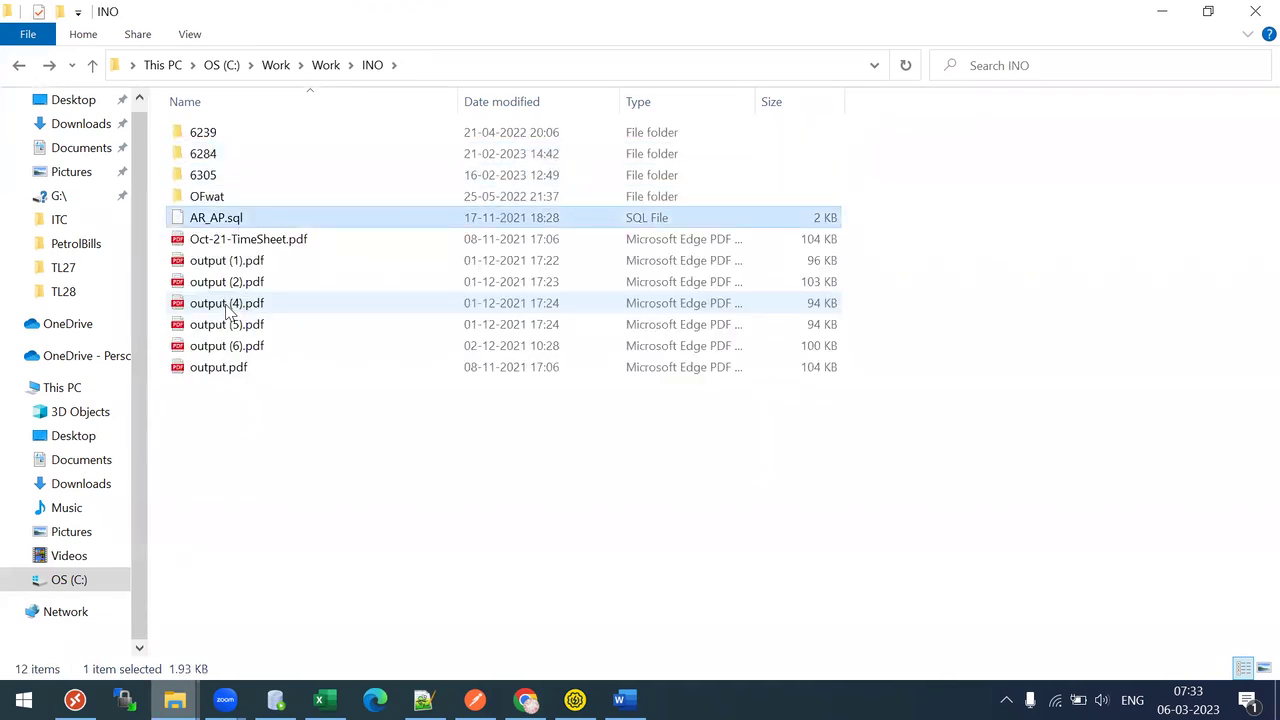
pyautogui.press('Up')
pyautogui.press('Return')
pyautogui.press('Down')
pyautogui.press('Down')
pyautogui.press('Up')
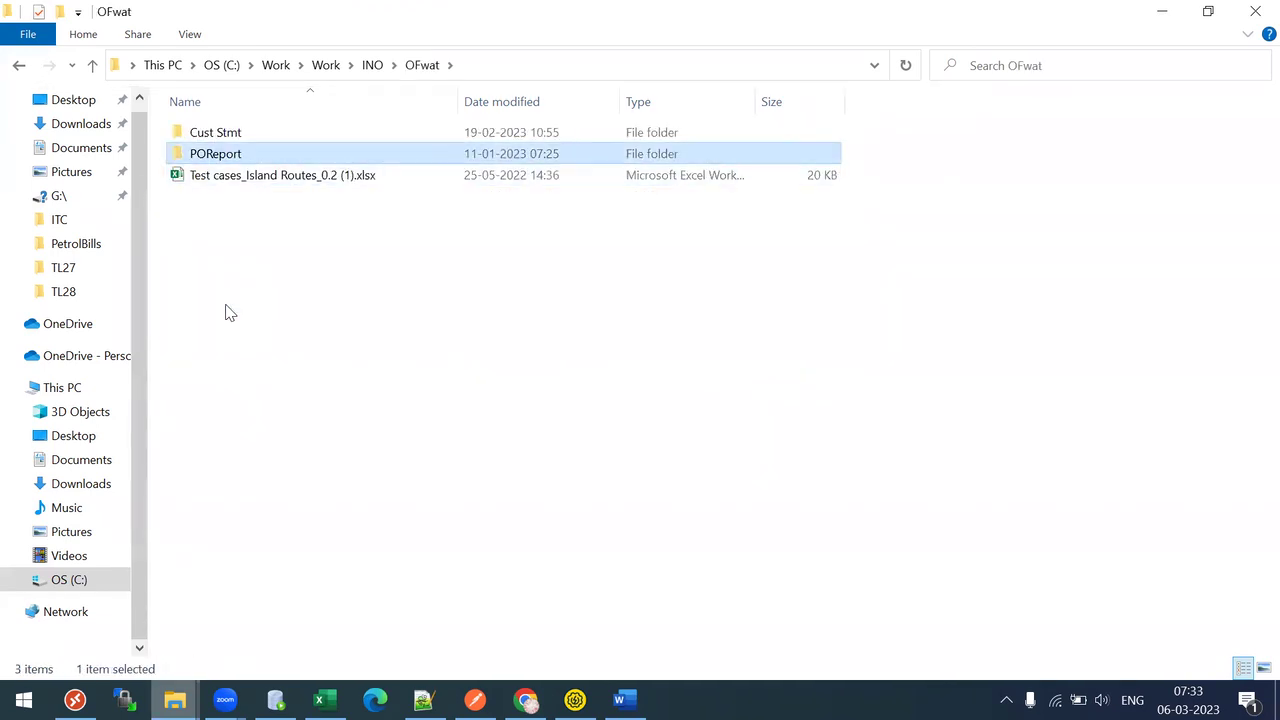
# Open the sample template Ofwat_PO_Layout (3).rtf from the POReport folder in Word.
pyautogui.press('Return')
pyautogui.press('Down')
pyautogui.press('Down')
pyautogui.press('Down')
pyautogui.press('Up')
pyautogui.press('Return')
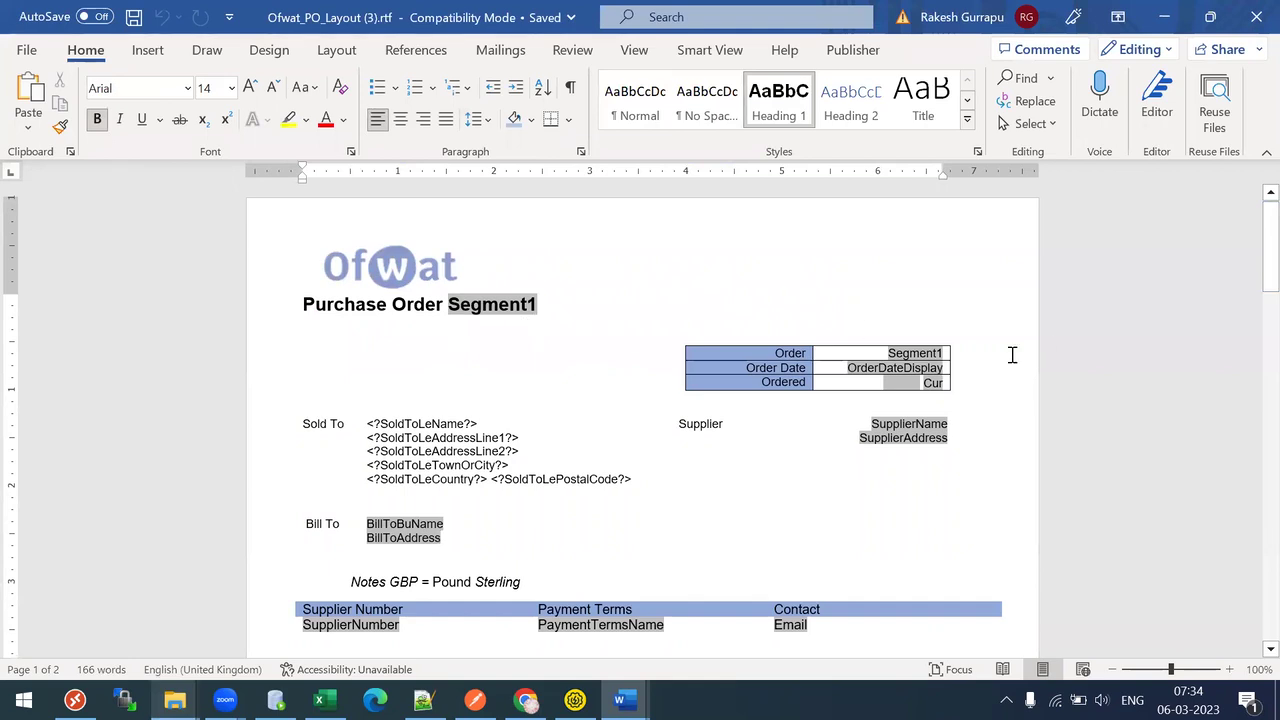
# Examine both pages of the Ofwat purchase order template, close it, and return to the TL28SupplierReport output in the browser.
pyautogui.moveTo(1264, 263); pyautogui.dragTo(1252, 480)
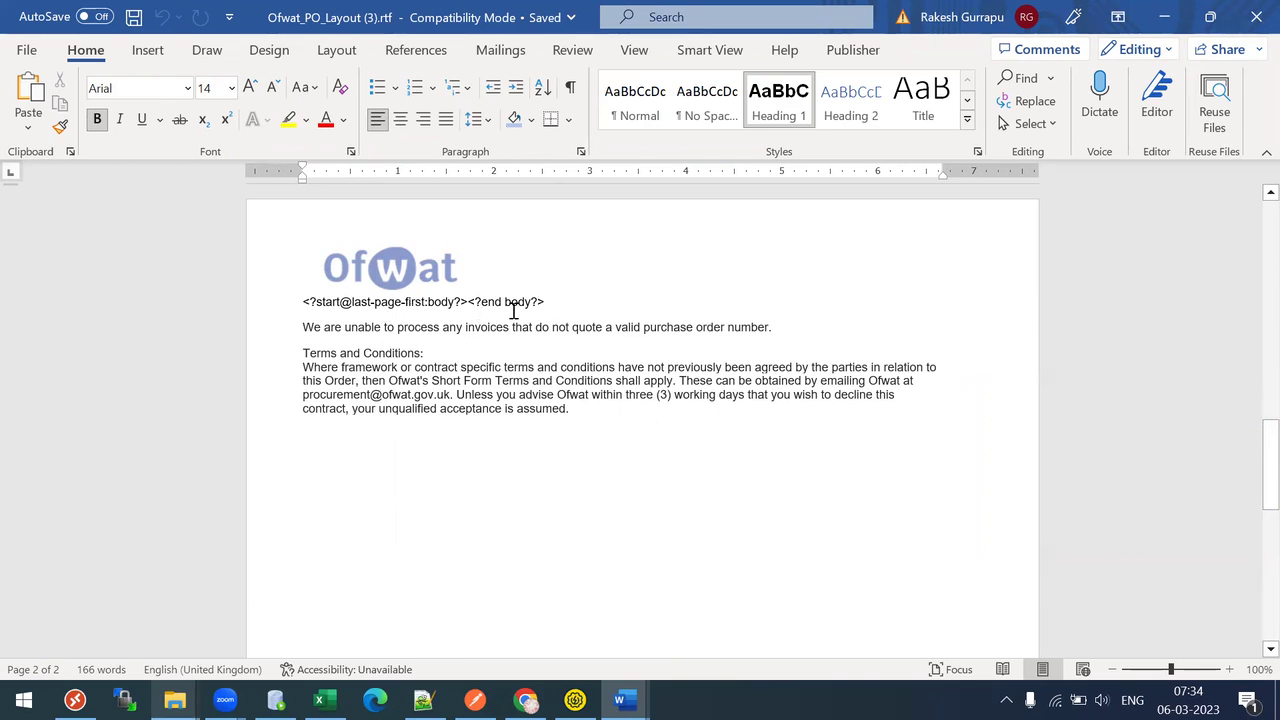
pyautogui.moveTo(1255, 482); pyautogui.dragTo(1252, 225)
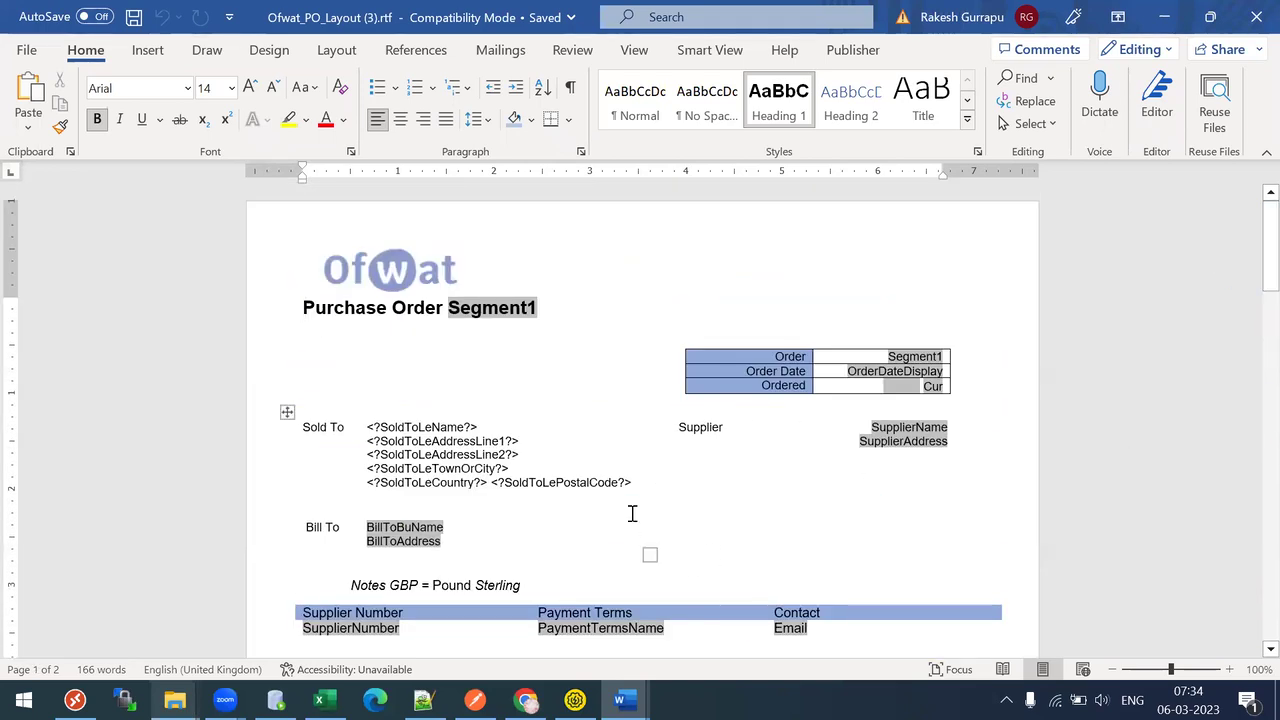
pyautogui.click(1253, 18)
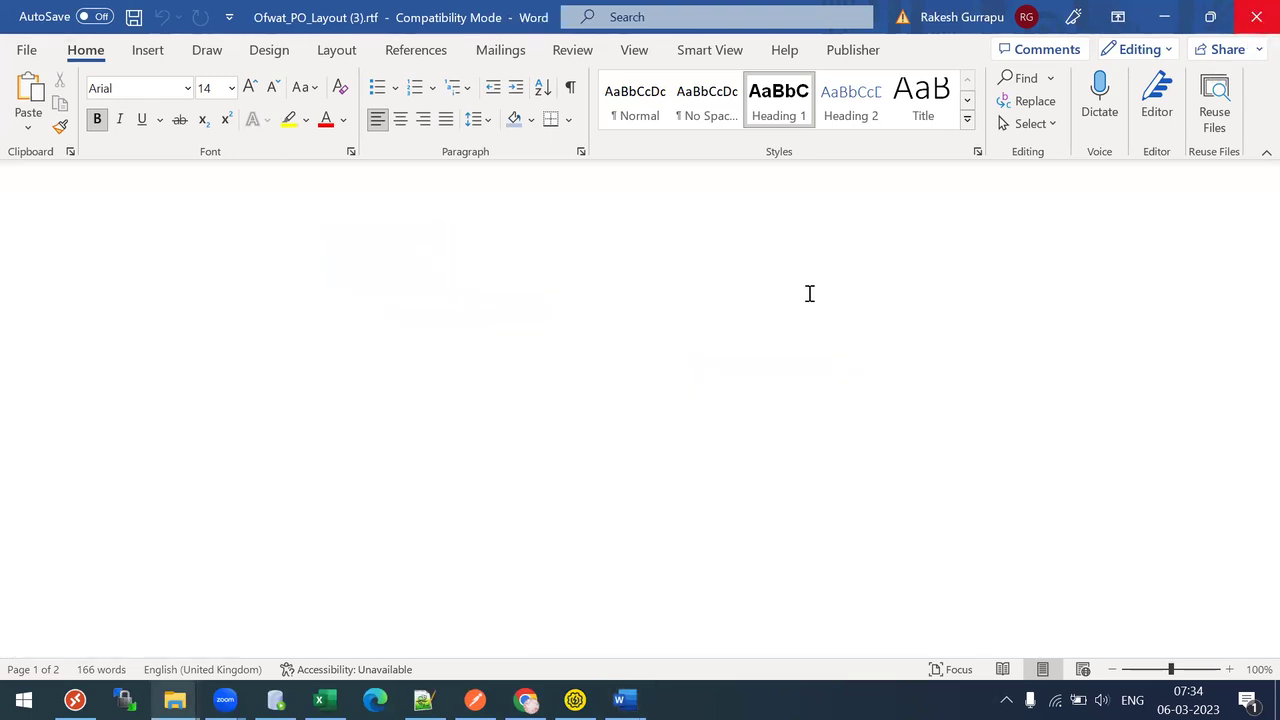
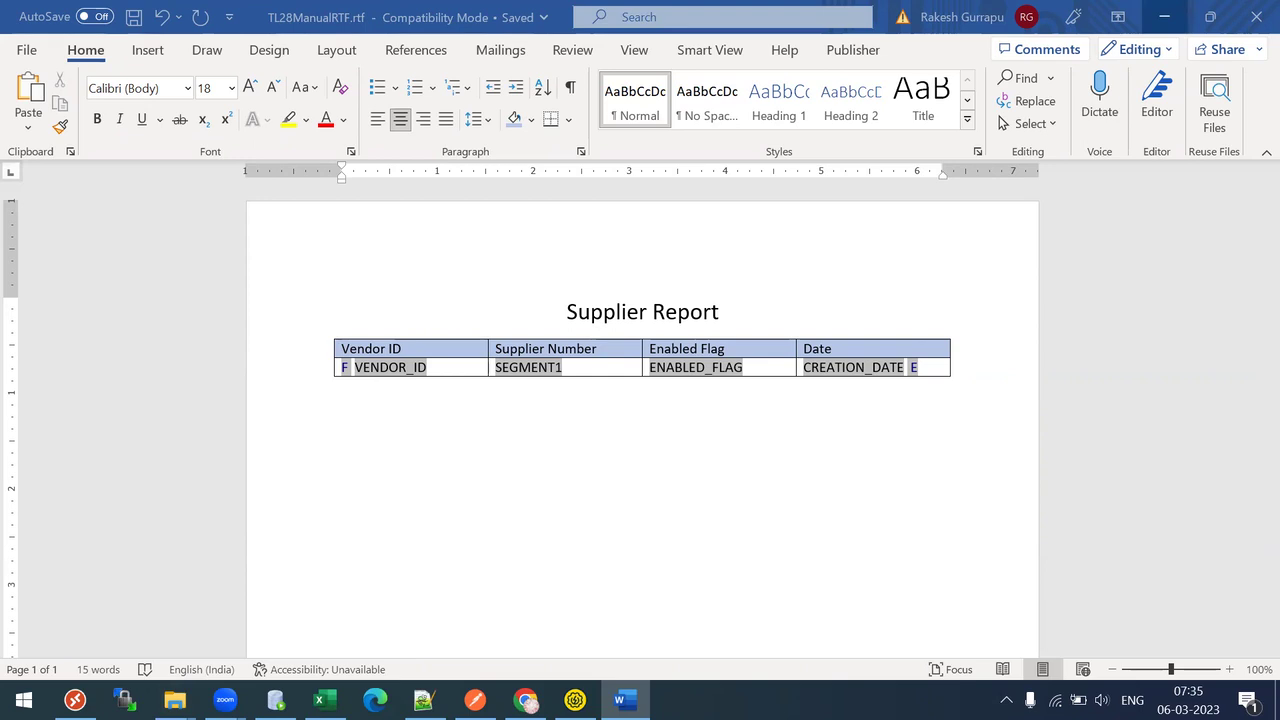
pyautogui.click(1165, 17)
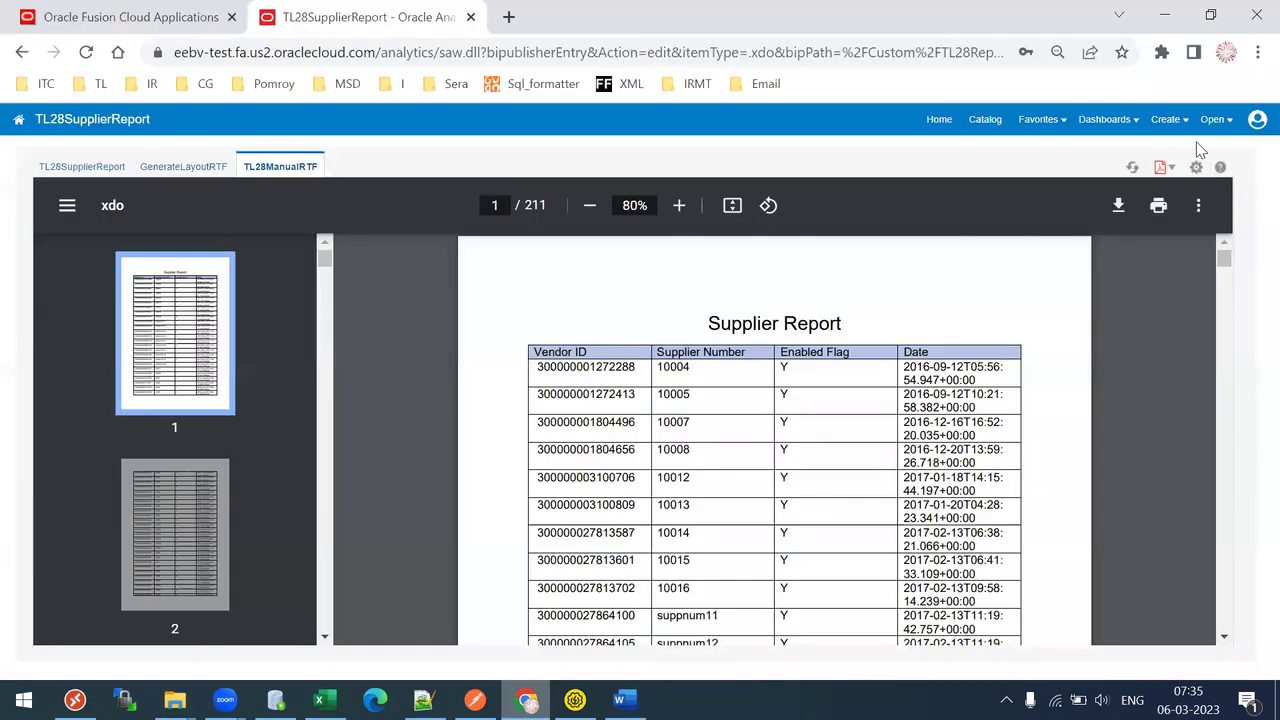
# Open TL28SupplierReport for editing and go to its data model, TL28SupplierDM.
pyautogui.click(1197, 168)
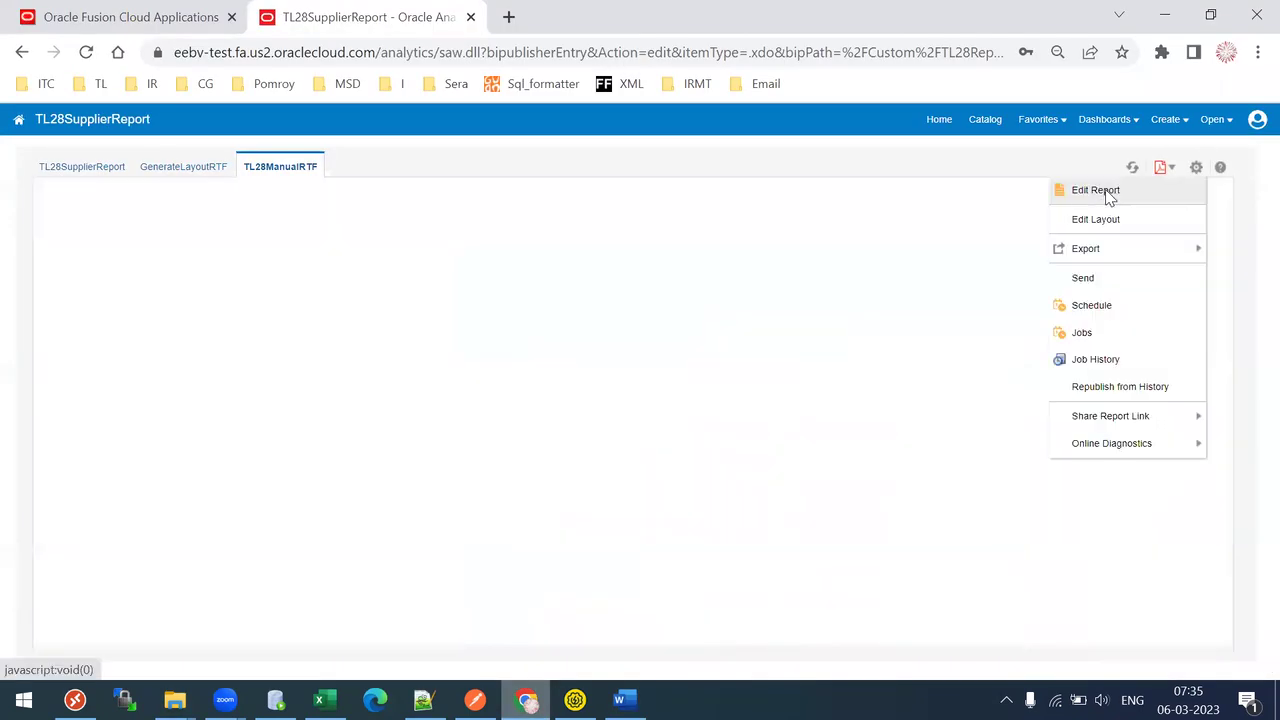
pyautogui.click(1105, 191)
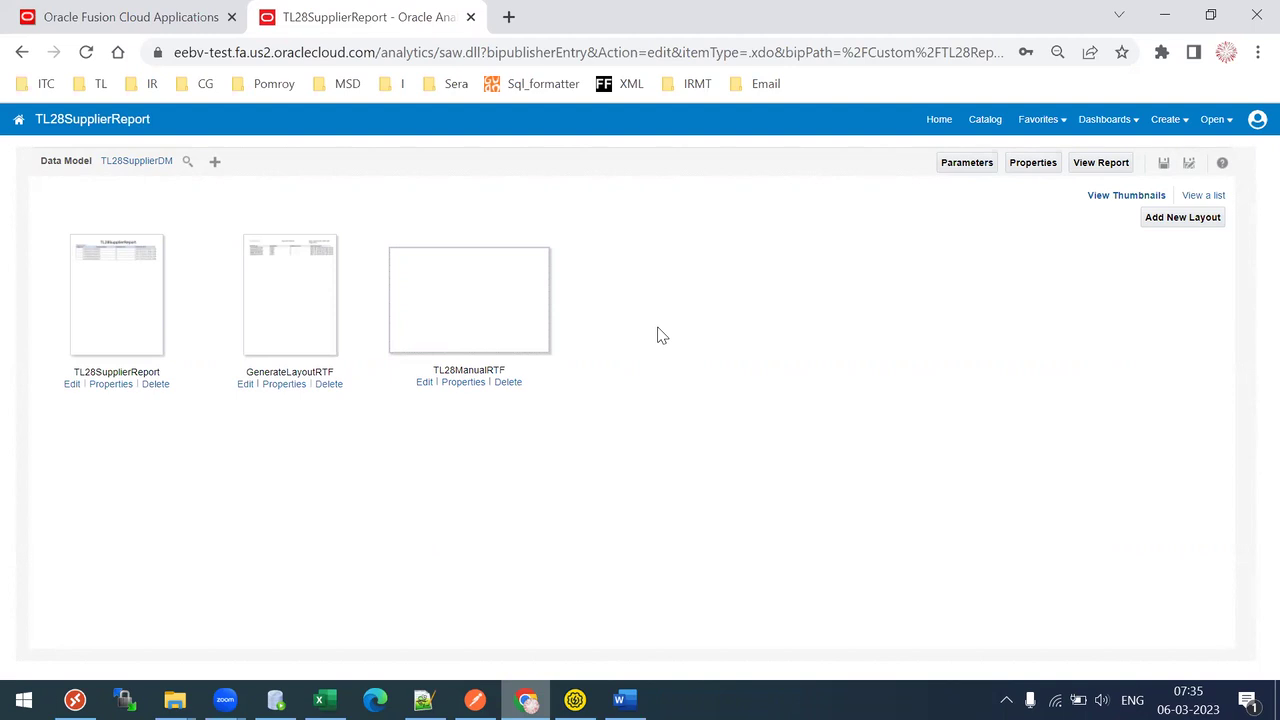
pyautogui.click(143, 160)
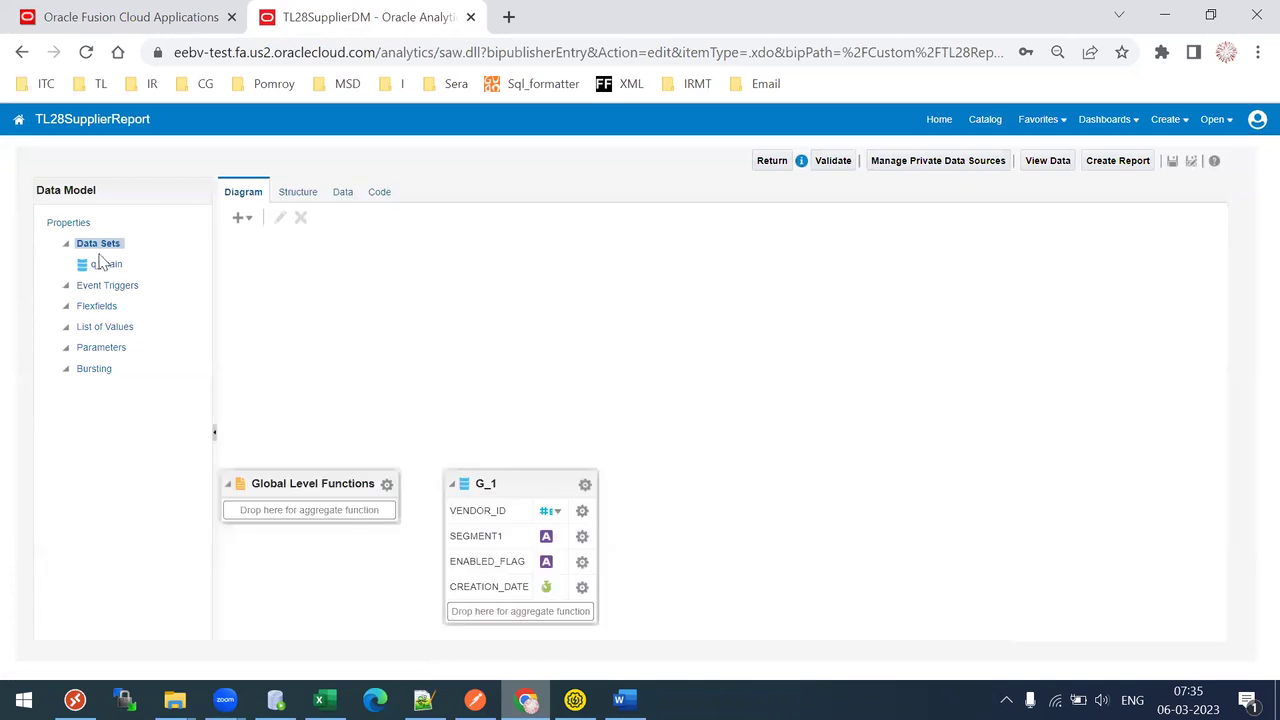
# Add a last_update_date column after enabled_flag in the SQL query of the q_main data set.
pyautogui.click(104, 264)
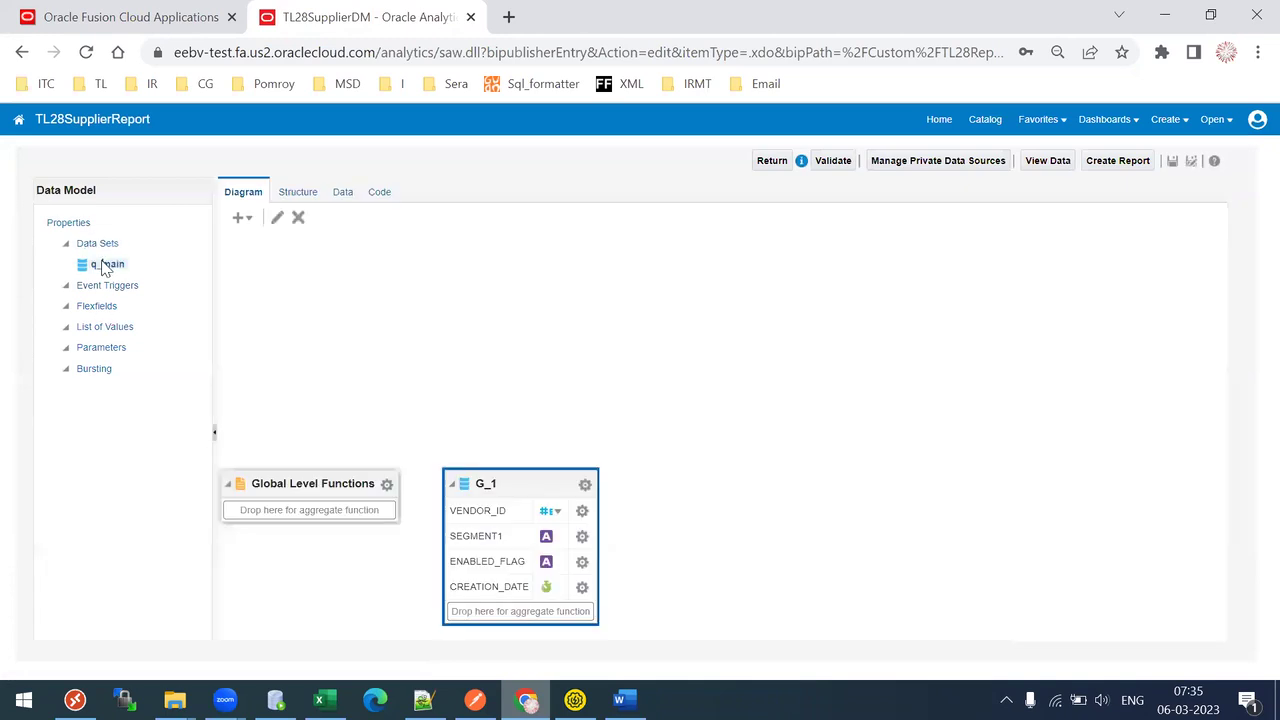
pyautogui.click(278, 220)
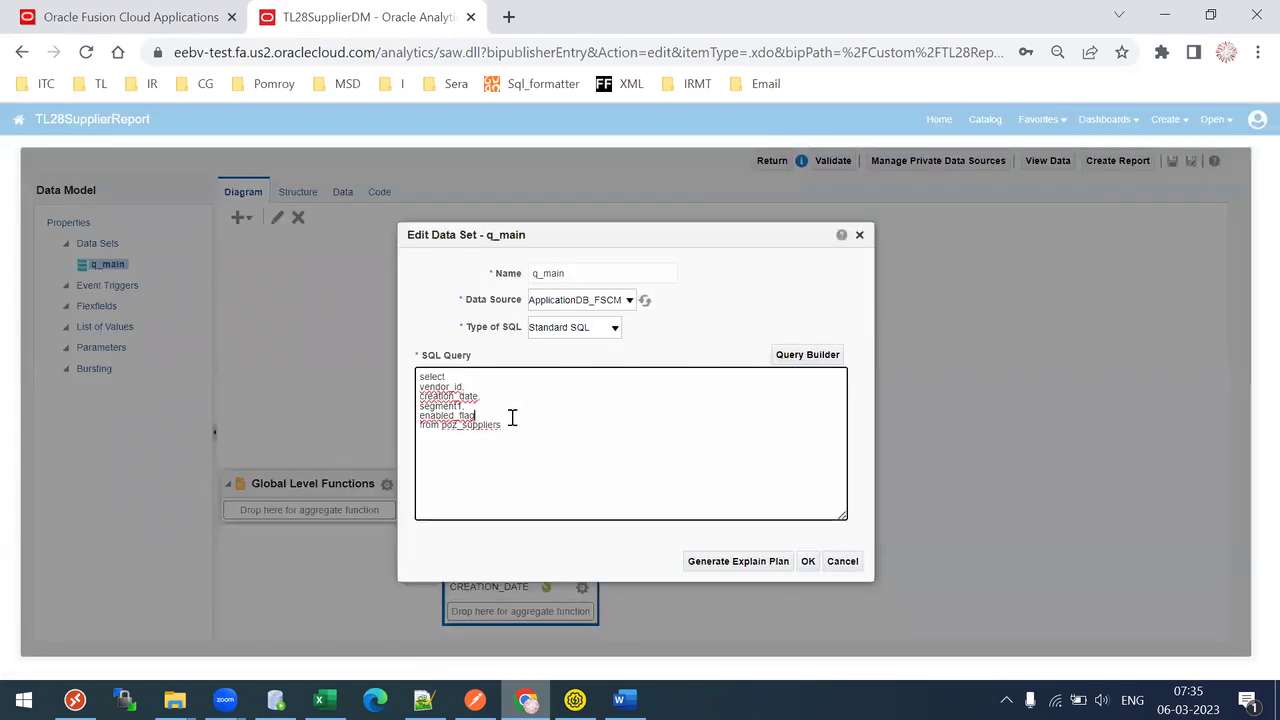
pyautogui.write(',')
pyautogui.press('Return')
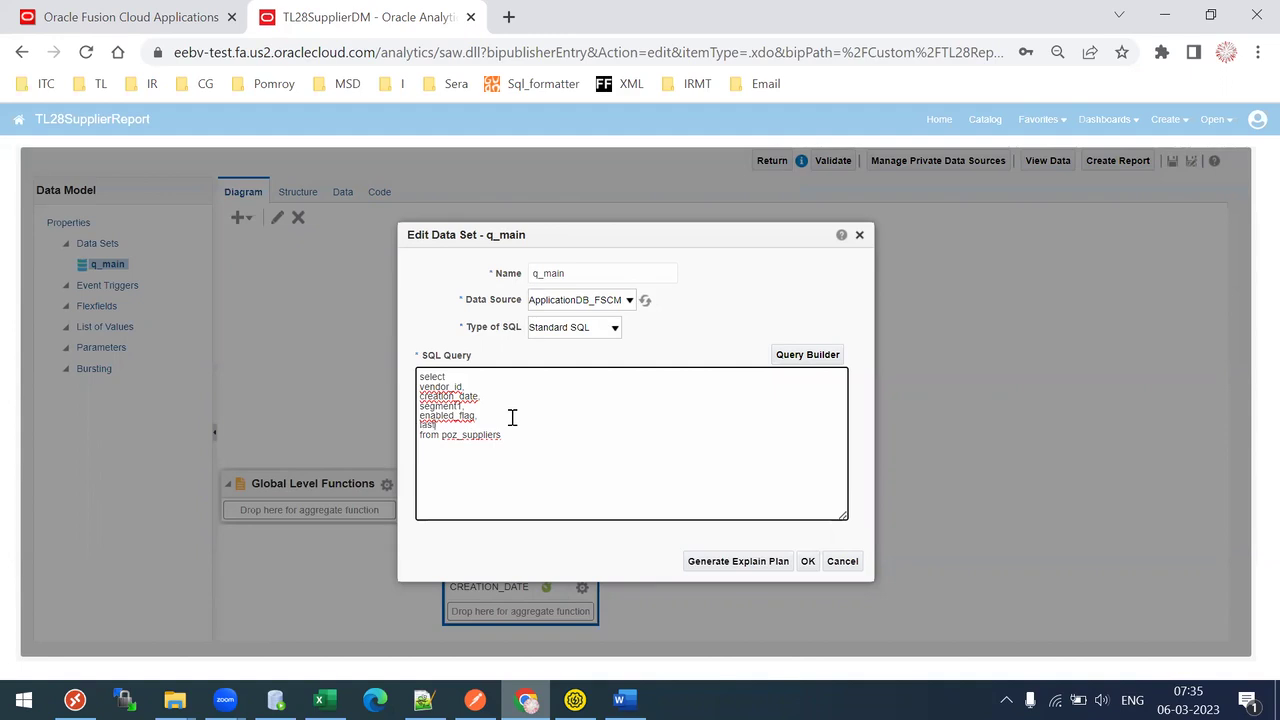
pyautogui.write('pdate')
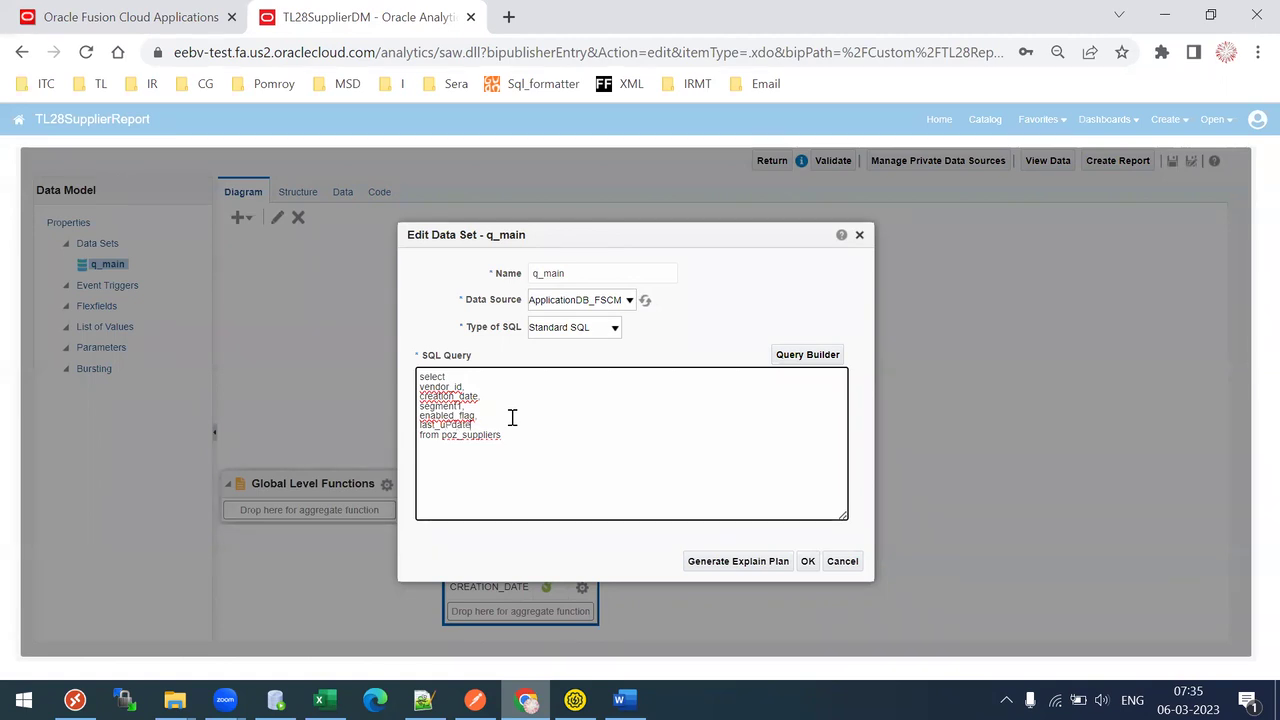
pyautogui.write('pdate_dat')
pyautogui.click(808, 561)
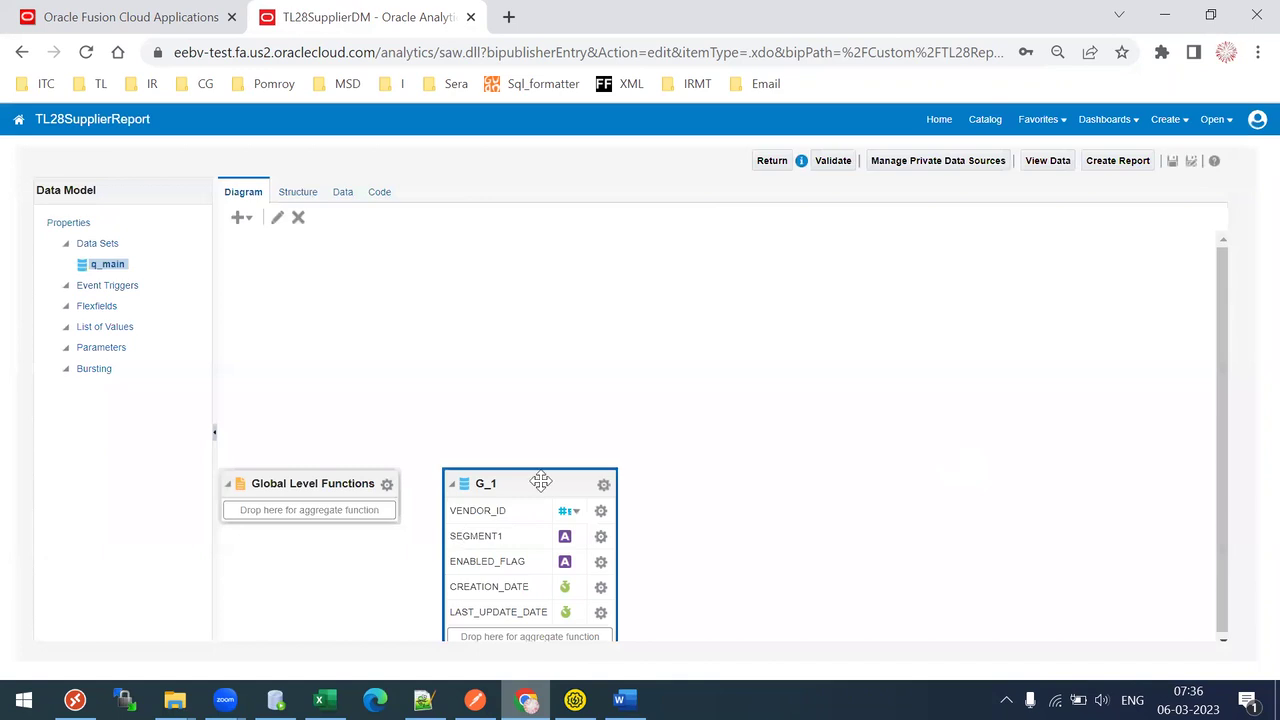
# Move the G_1 group above and to the right of Global Level Functions in the diagram, and save the data model.
pyautogui.moveTo(537, 480); pyautogui.dragTo(700, 272)
pyautogui.click(1172, 162)
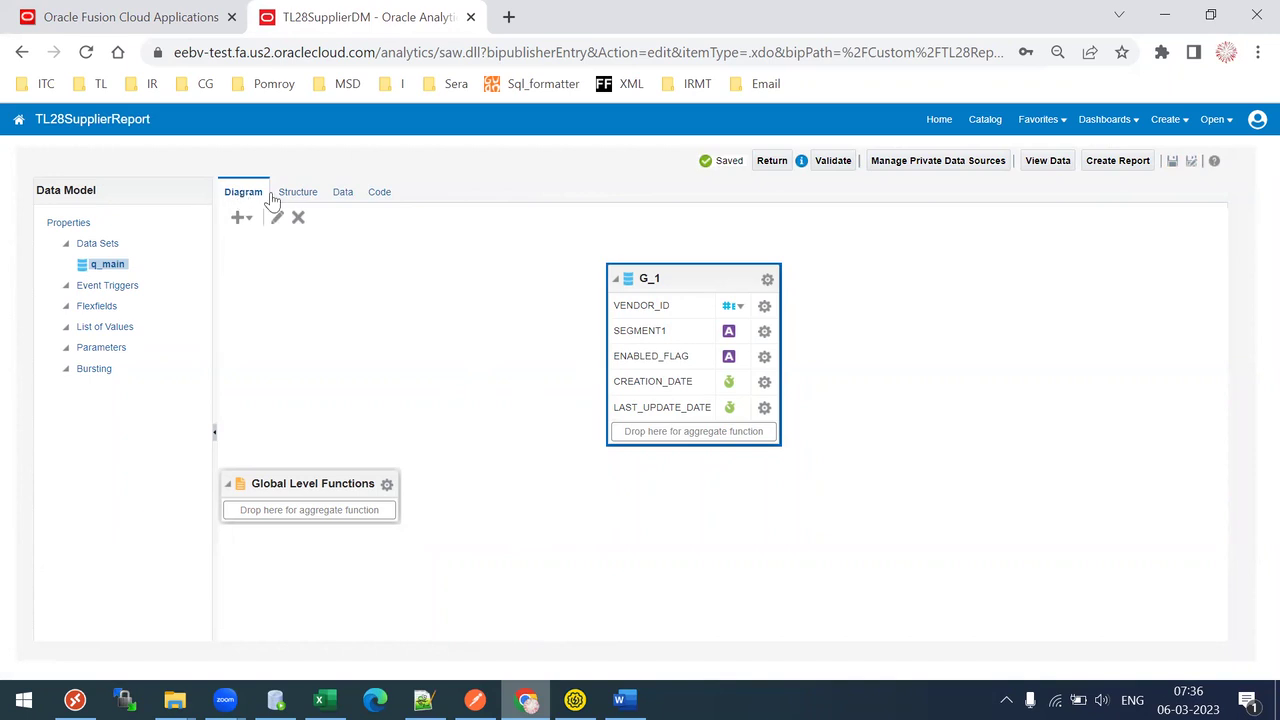
# View the data model's data in tree form and export it as an XML file.
pyautogui.click(339, 193)
pyautogui.click(318, 229)
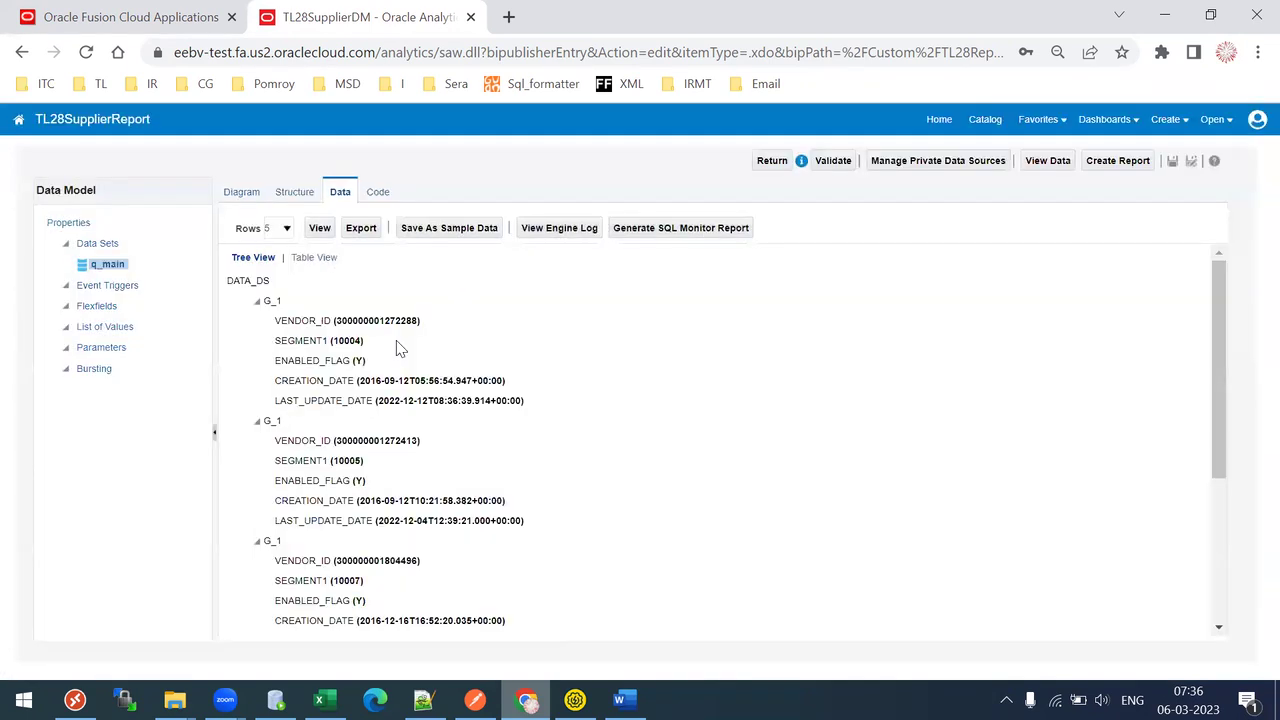
pyautogui.click(361, 228)
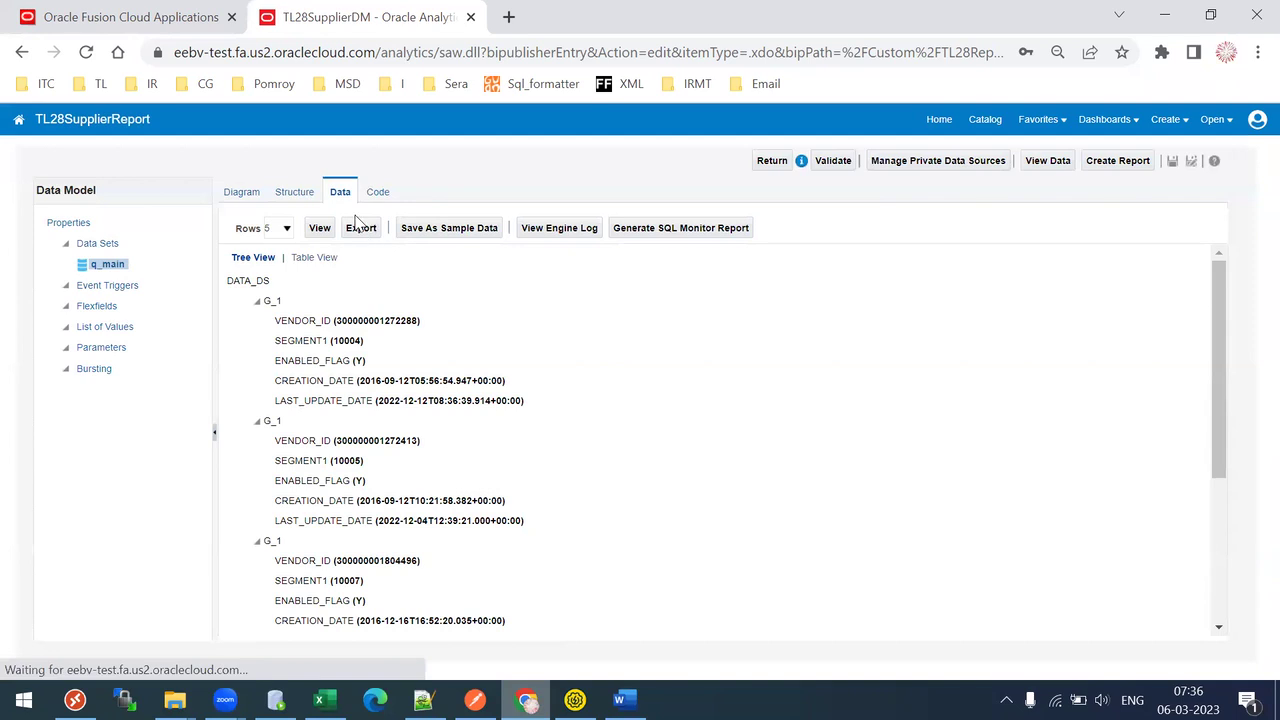
# Switch to the TL28ManualRTF.rtf template in Word and load TL28SupplierDM (2).xml as its sample XML.
pyautogui.click(620, 700)
pyautogui.click(853, 50)
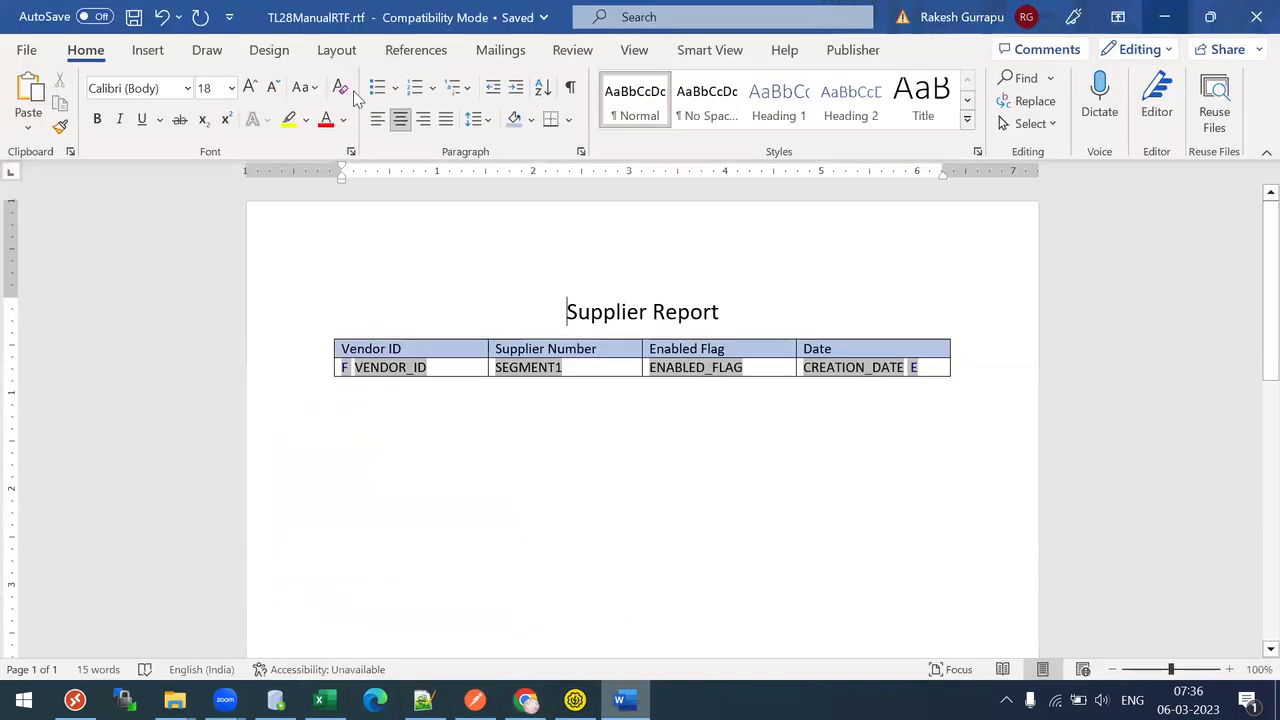
pyautogui.click(305, 115)
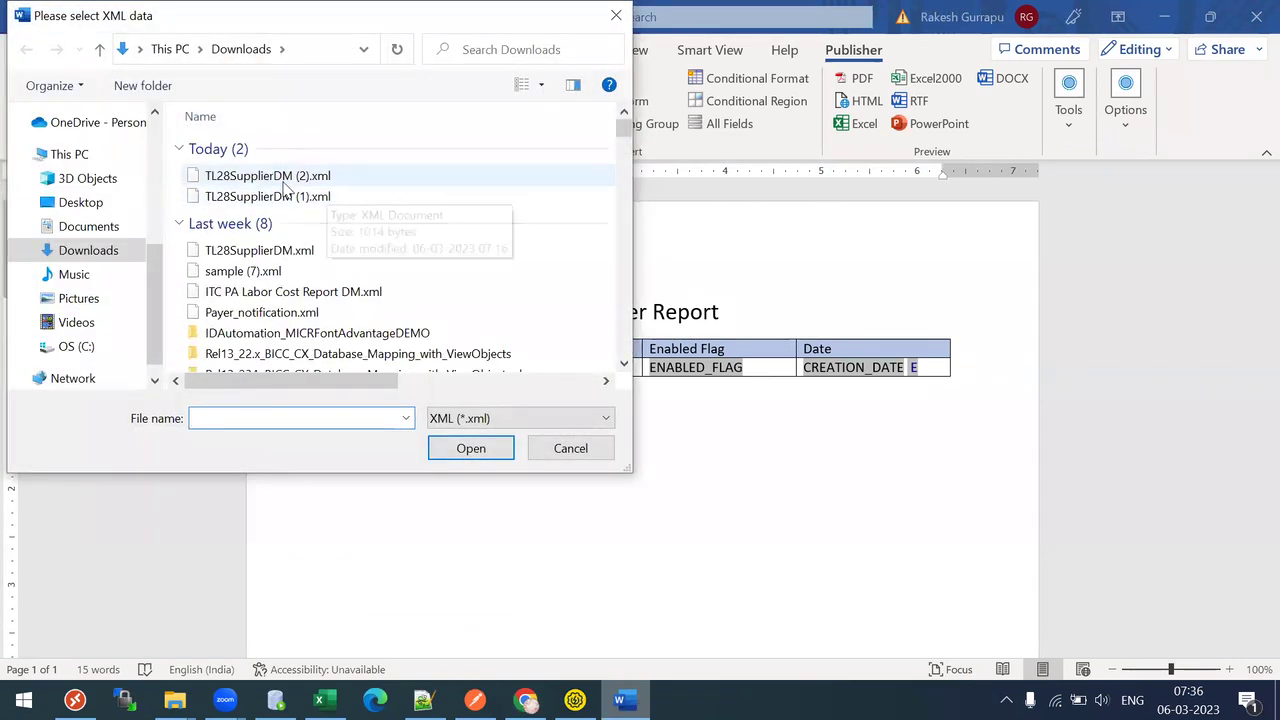
pyautogui.doubleClick(272, 178)
# Bring up the Field dialog, insert a table column to the right of Enabled Flag and give it the header Last Date.
pyautogui.click(598, 81)
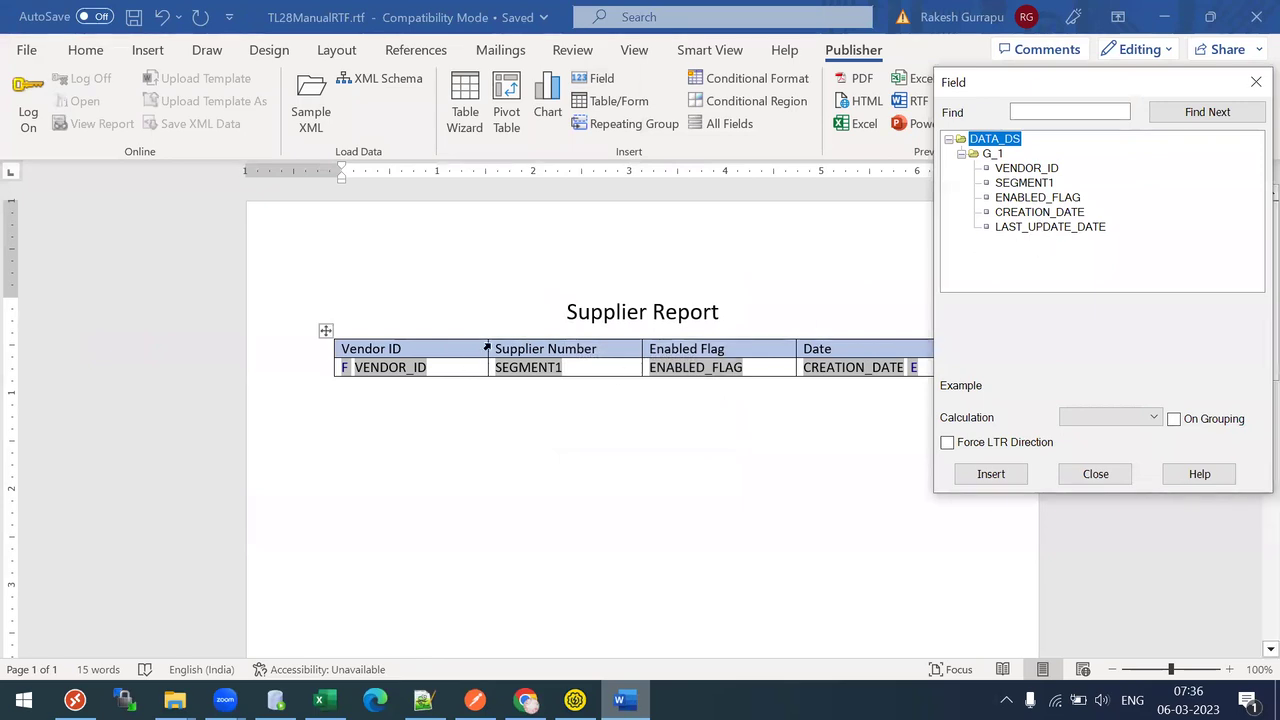
pyautogui.click(760, 356)
pyautogui.rightClick(761, 352)
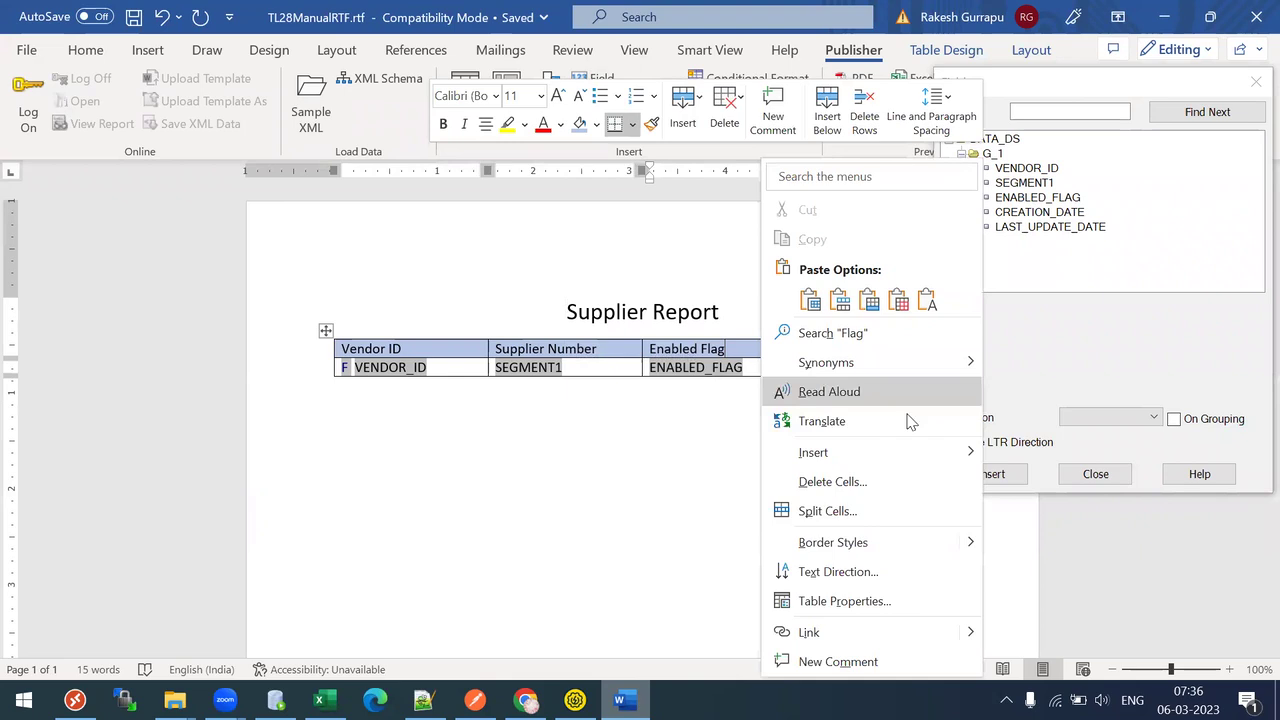
pyautogui.moveTo(897, 464)
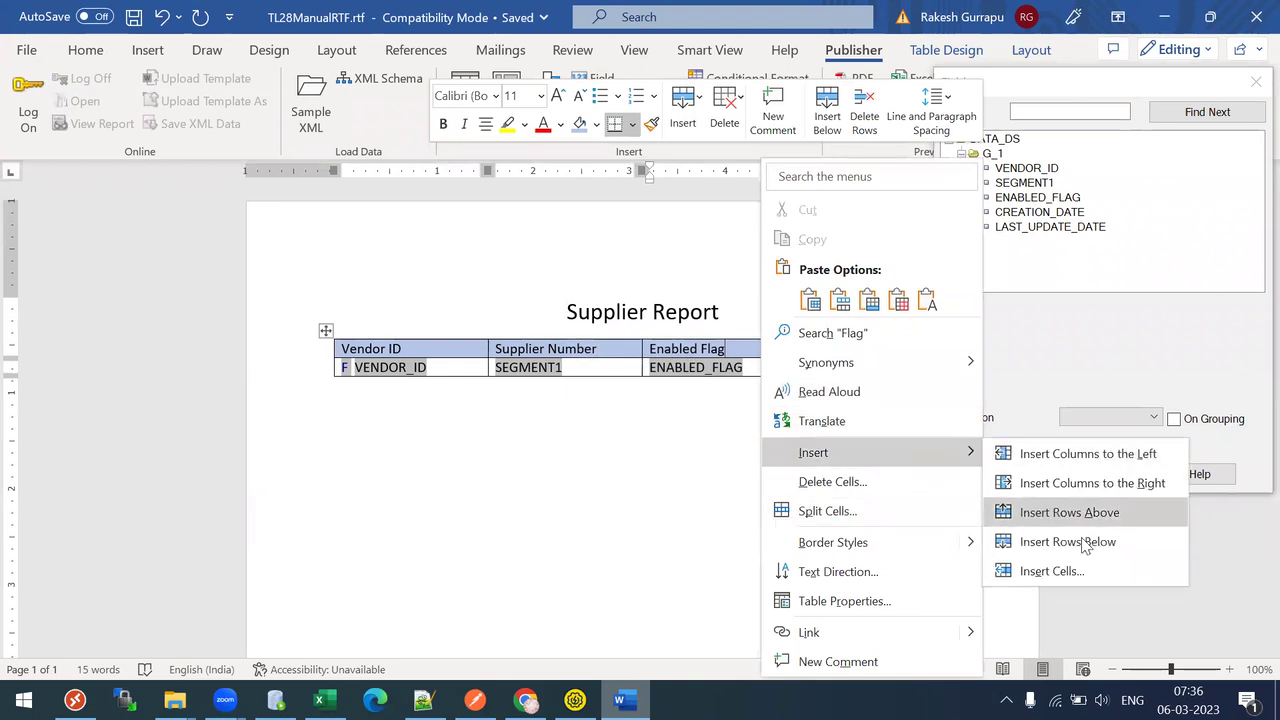
pyautogui.click(1078, 480)
pyautogui.click(736, 346)
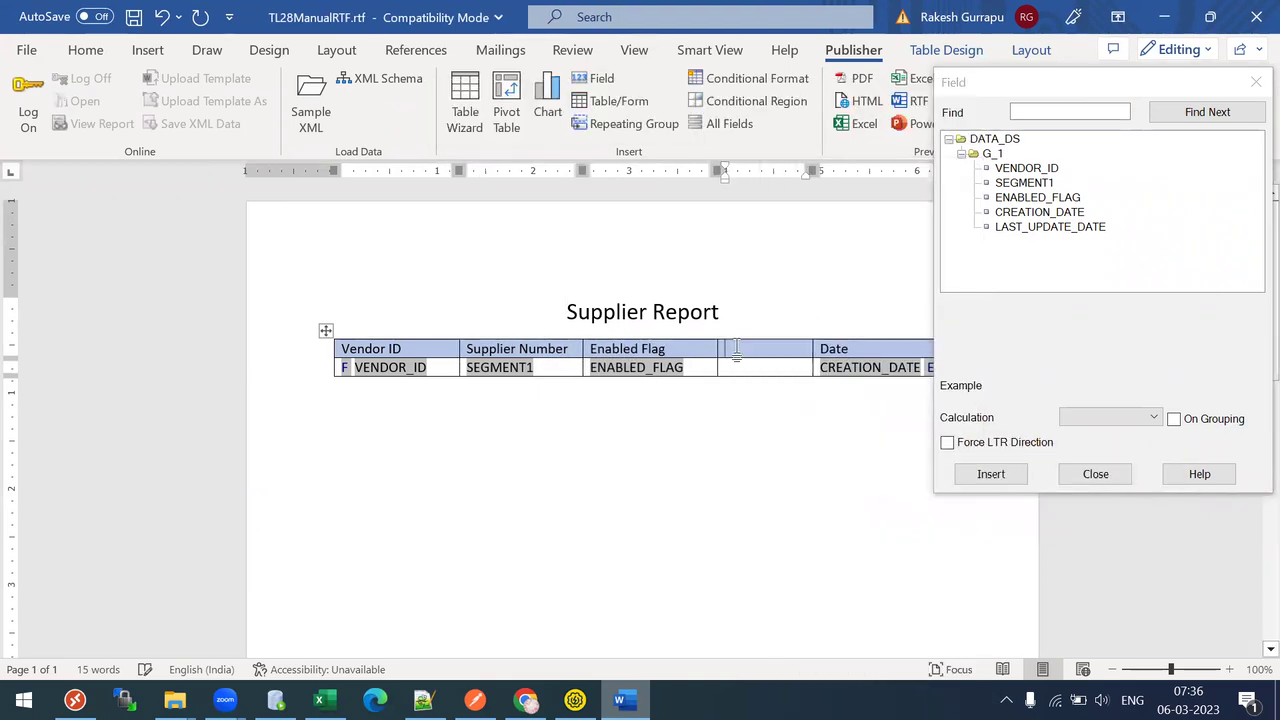
pyautogui.write('Last Date')
# Insert the LAST_UPDATE_DATE field in the cell under Last Date, close the Field dialog and save the template.
pyautogui.click(1030, 227)
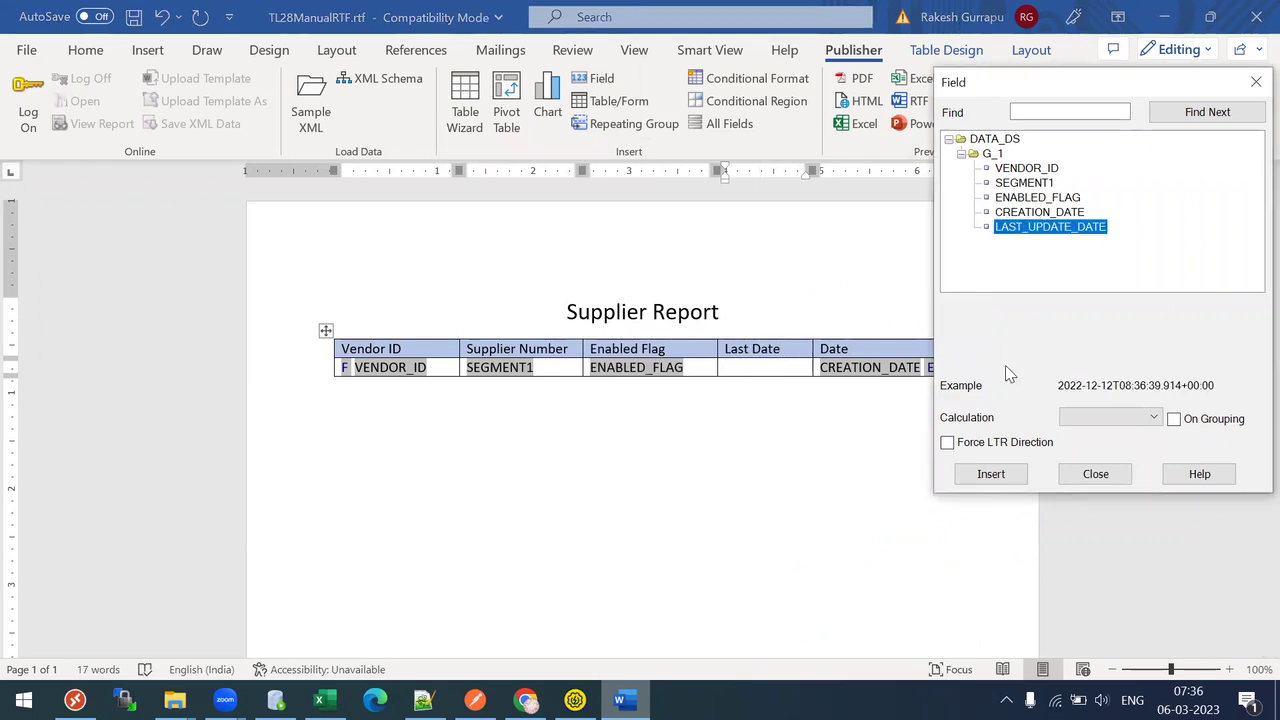
pyautogui.click(991, 474)
pyautogui.click(1094, 474)
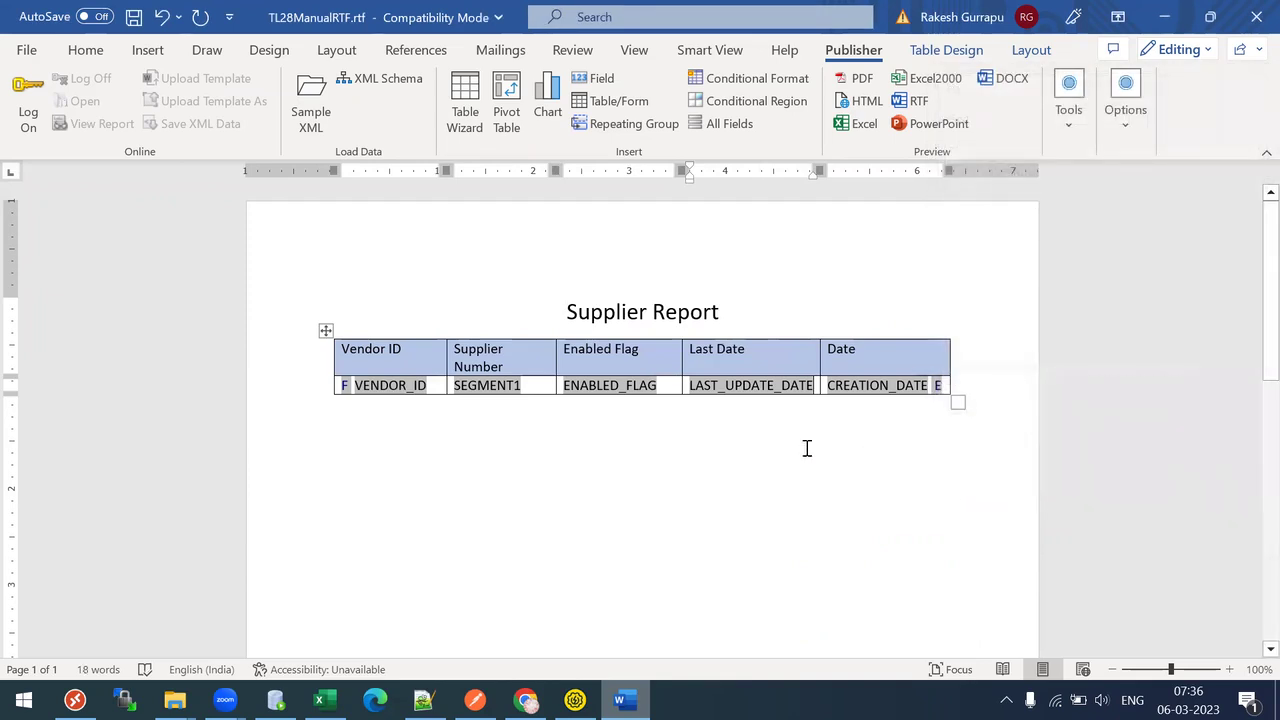
pyautogui.click(808, 445)
pyautogui.hotkey('ctrl', 's')
pyautogui.click(692, 385)
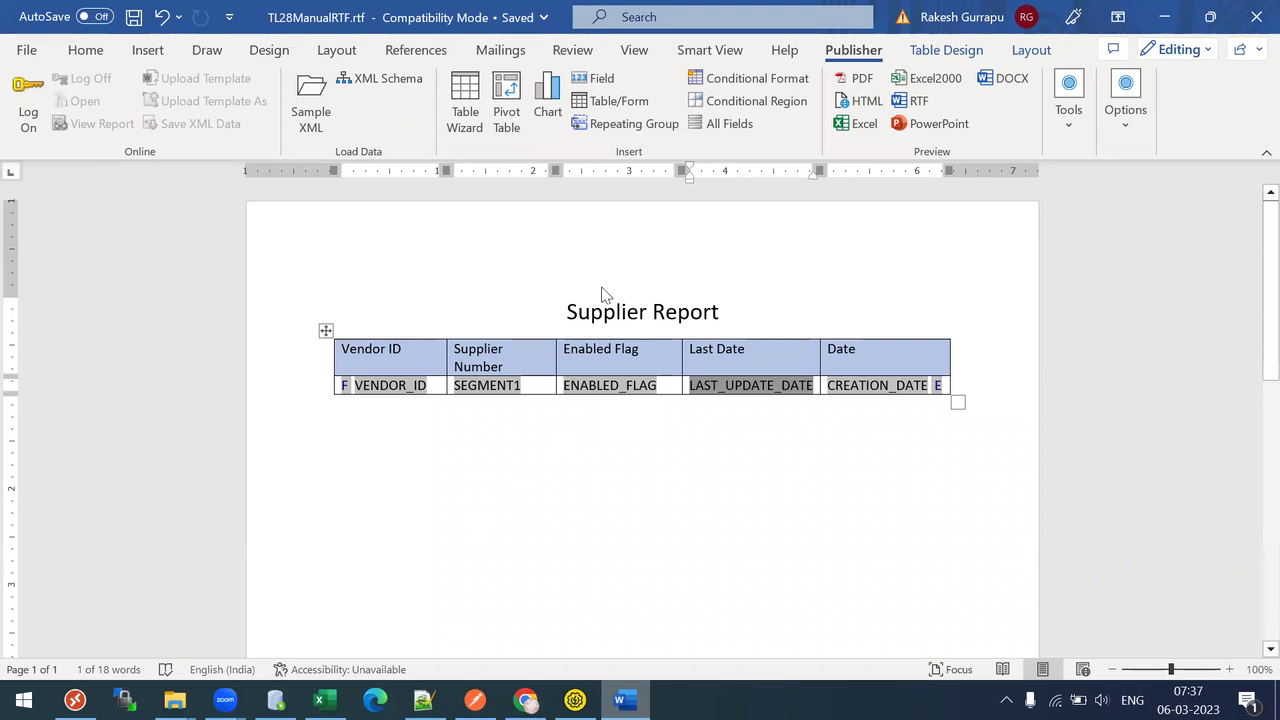
# Switch back to Chrome, return to the report editor and dismiss the download bar.
pyautogui.hotkey('alt', 'Tab')
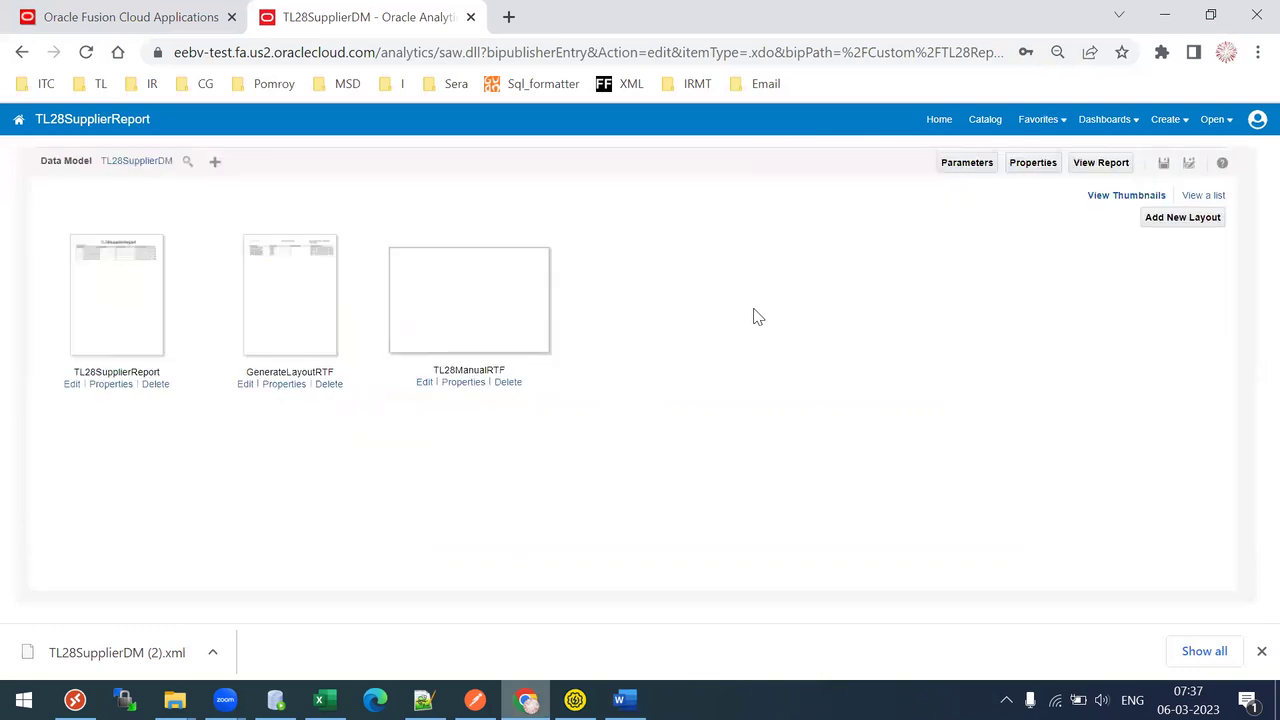
pyautogui.click(1261, 651)
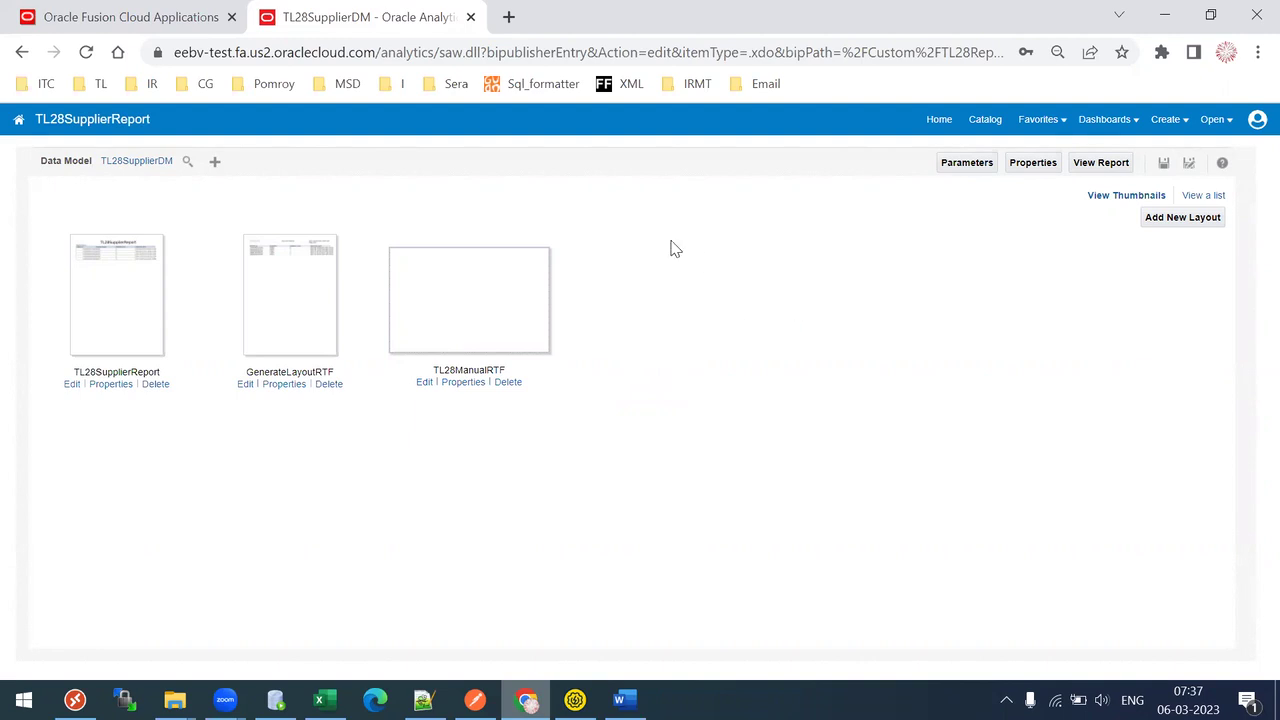
pyautogui.click(1104, 166)
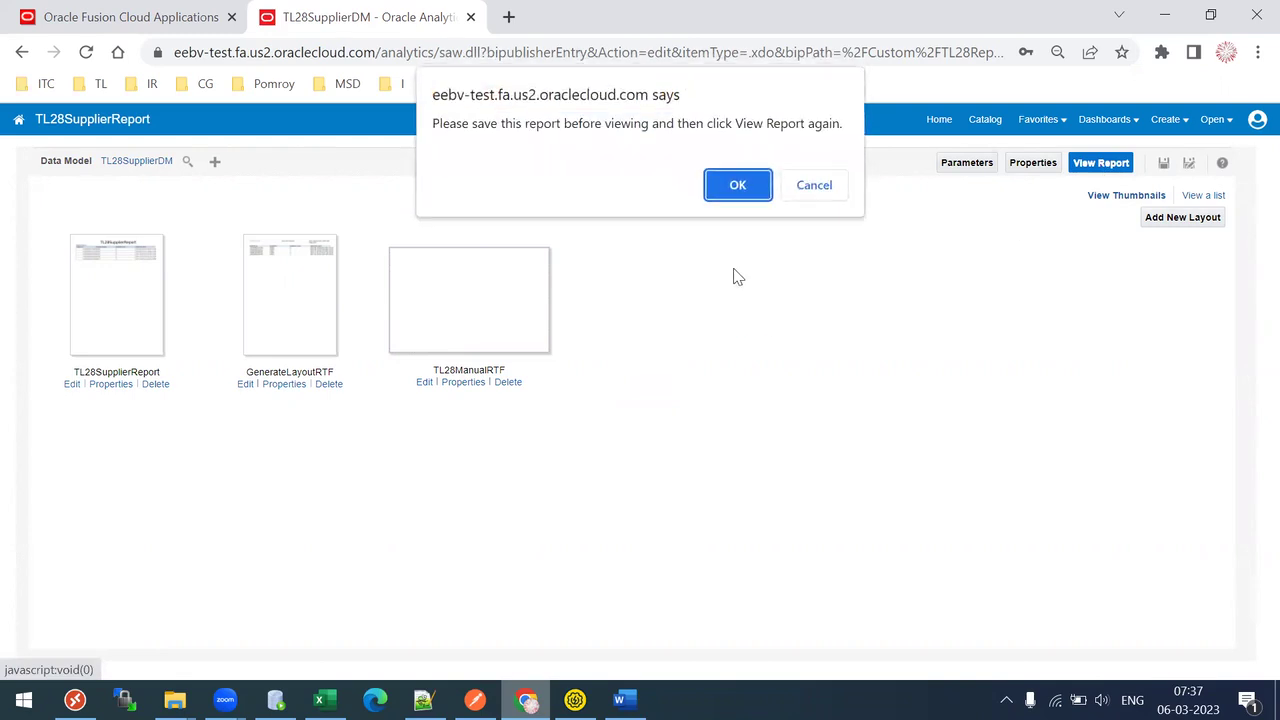
pyautogui.click(736, 175)
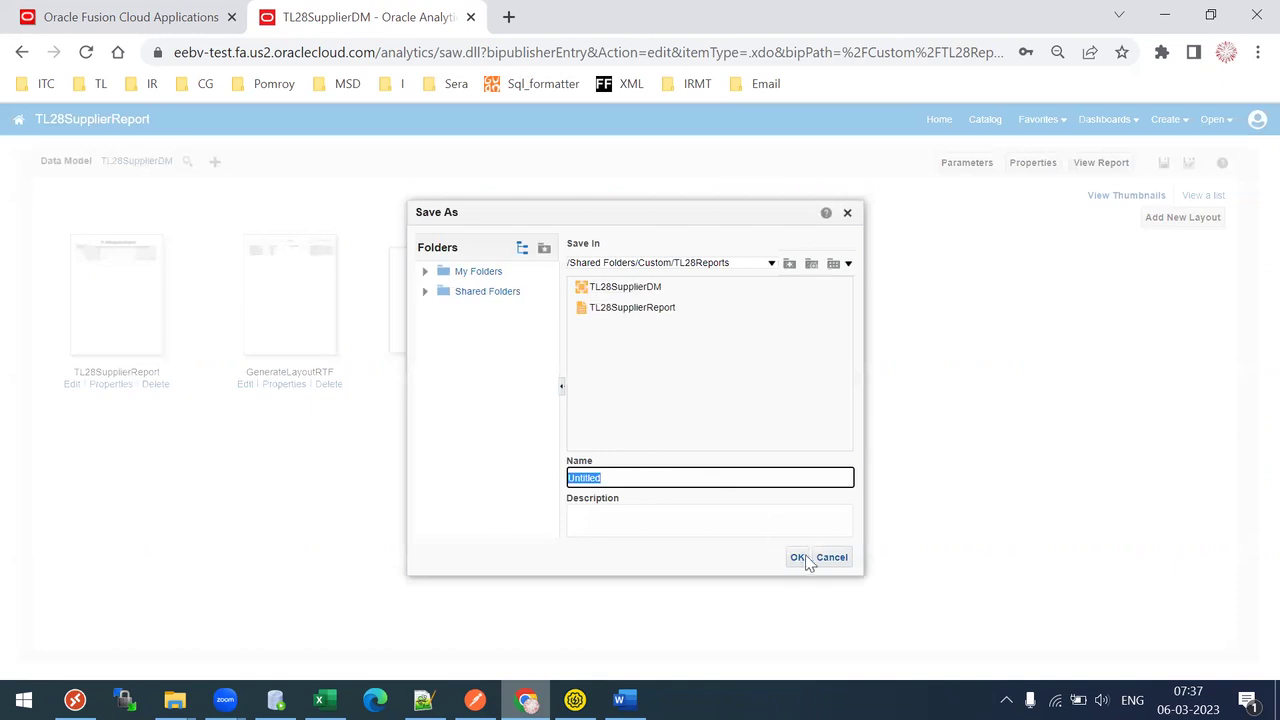
pyautogui.click(832, 558)
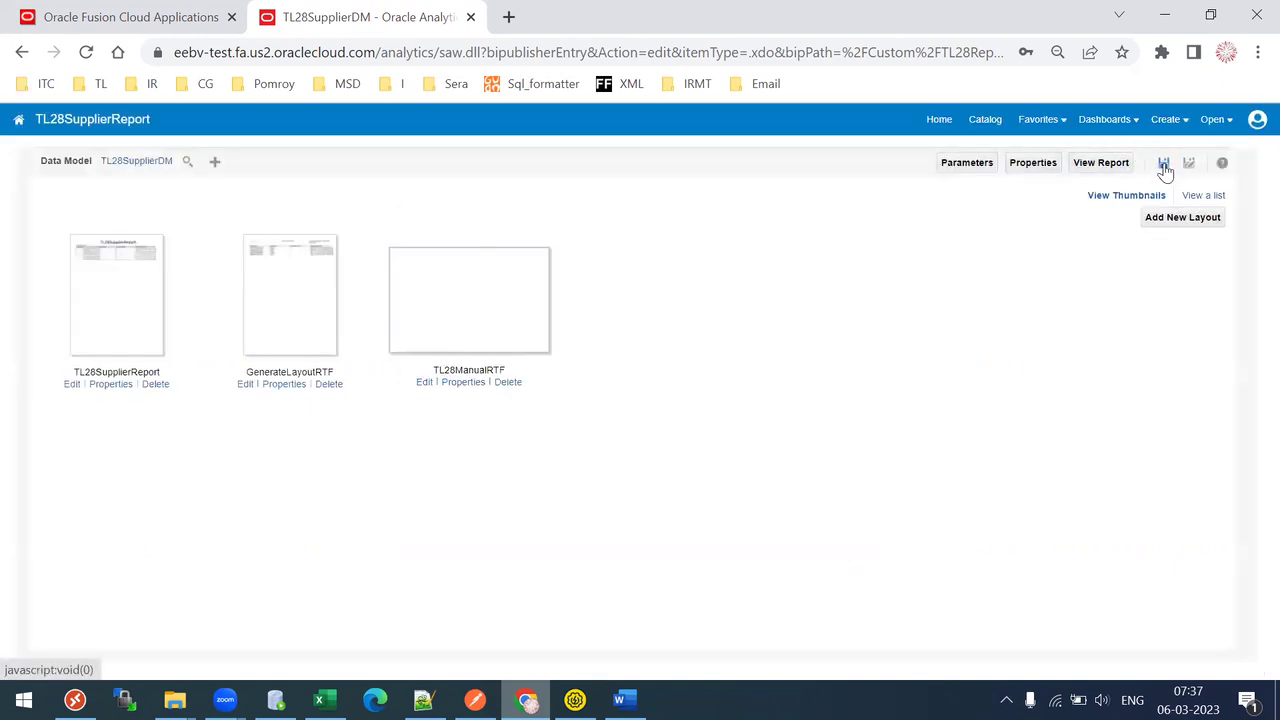
# View the report with the TL28ManualRTF layout and generate its output as Excel (*.xlsx).
pyautogui.click(1117, 166)
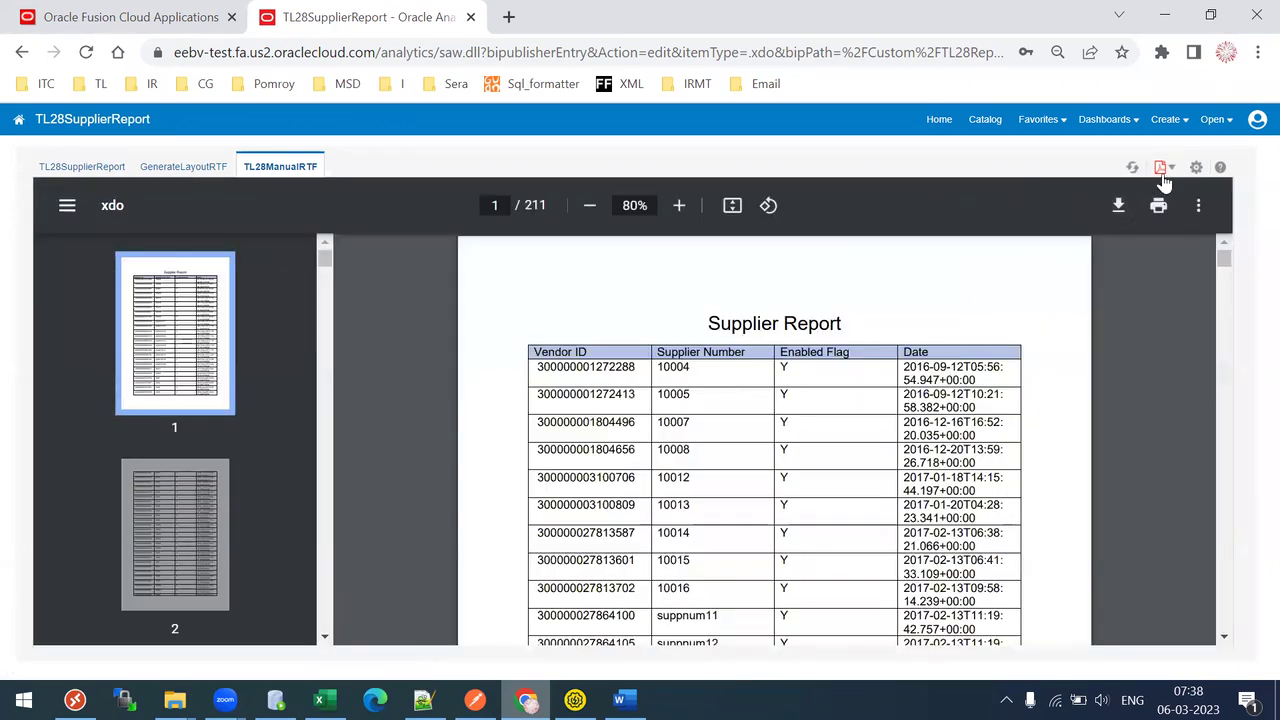
pyautogui.click(1172, 170)
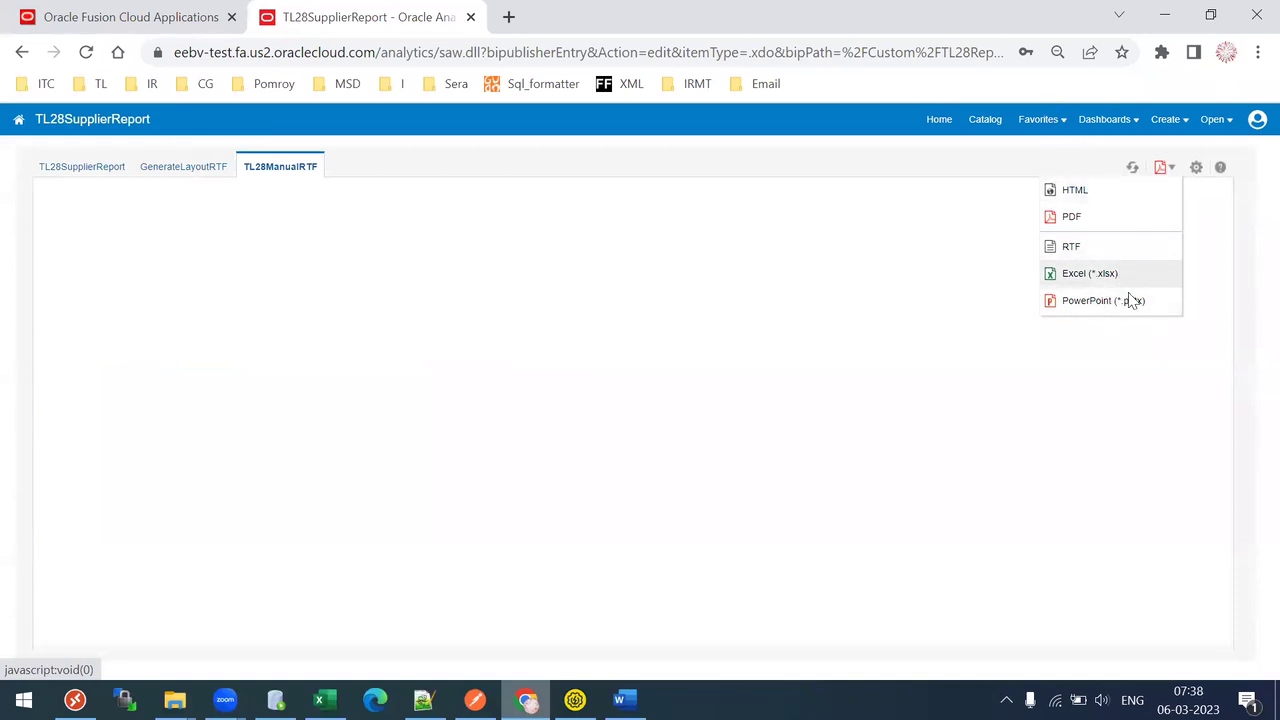
pyautogui.click(1090, 274)
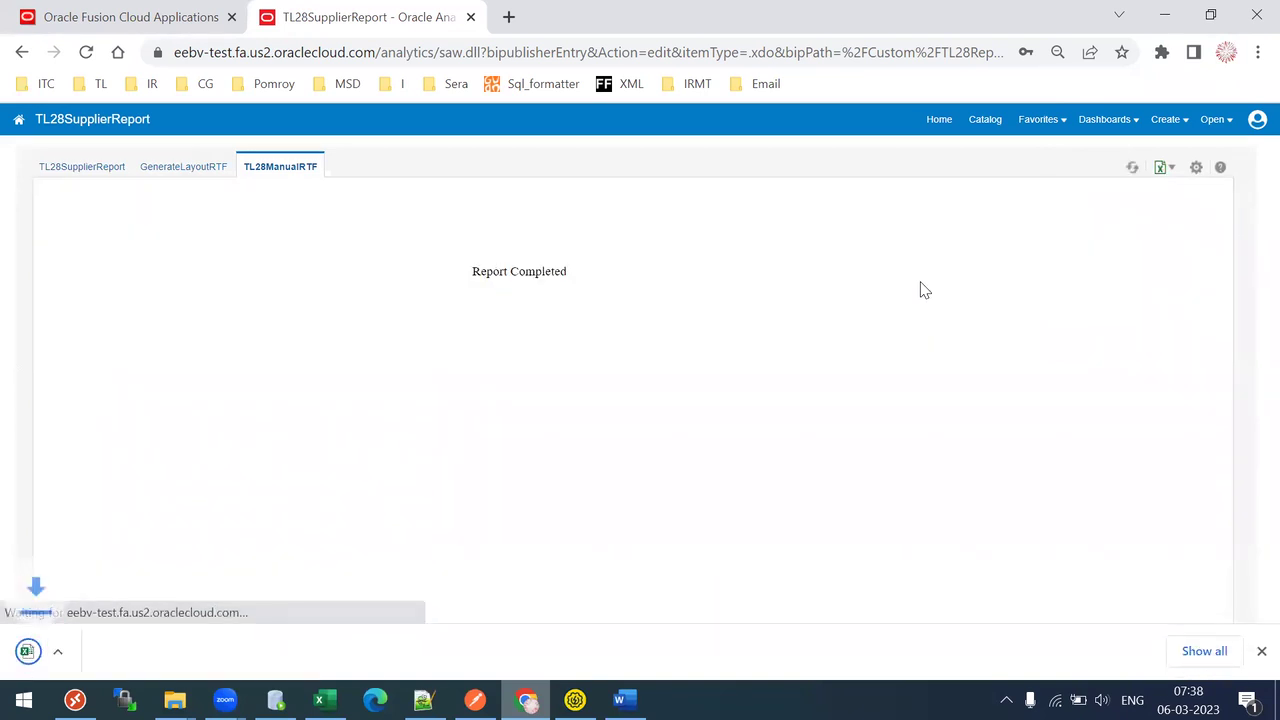
# Try to open the downloaded TL28SupplierReport_TL28ManualRTF.xlsx, first from the browser download and then from the Downloads folder.
pyautogui.click(83, 660)
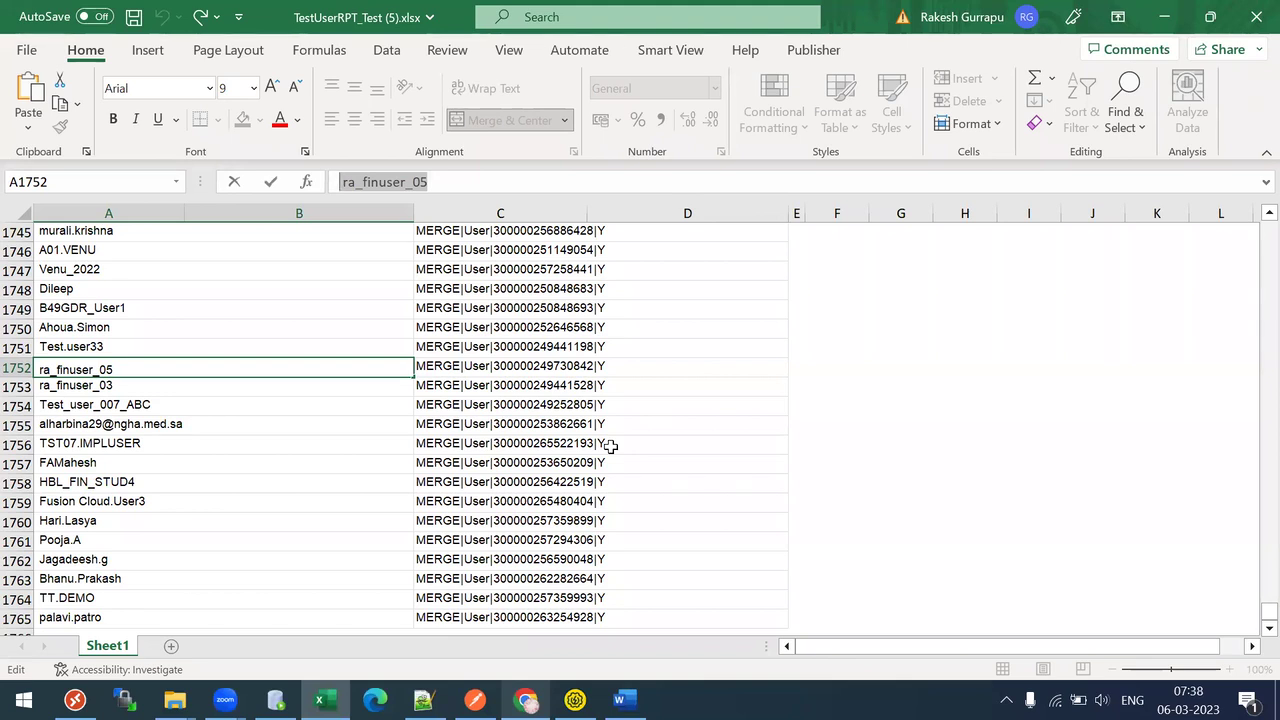
pyautogui.click(1166, 16)
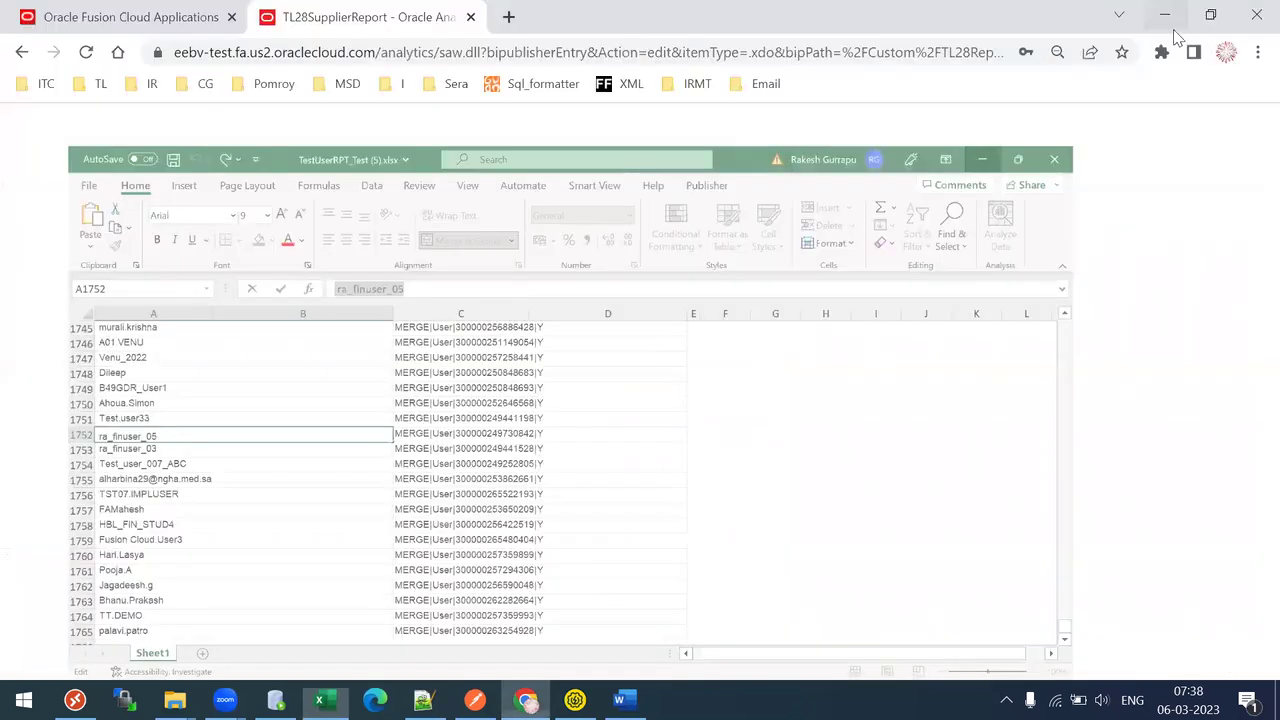
pyautogui.click(175, 700)
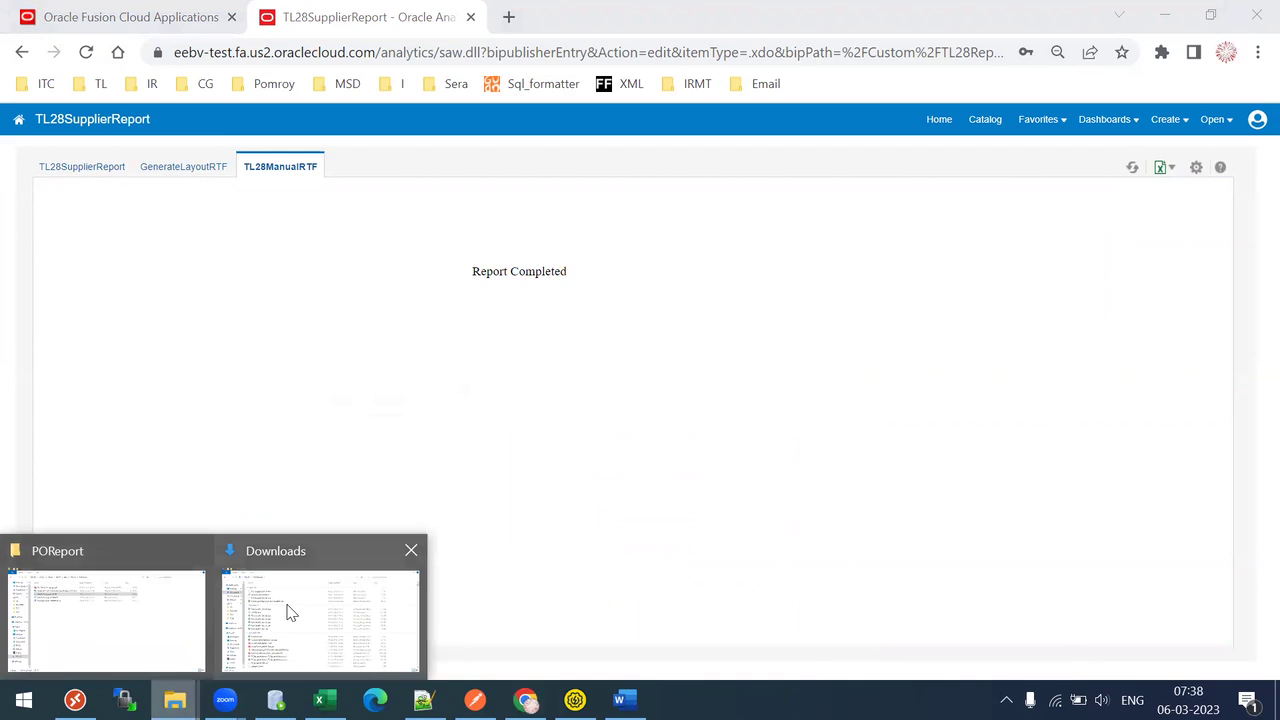
pyautogui.click(288, 610)
pyautogui.click(240, 222)
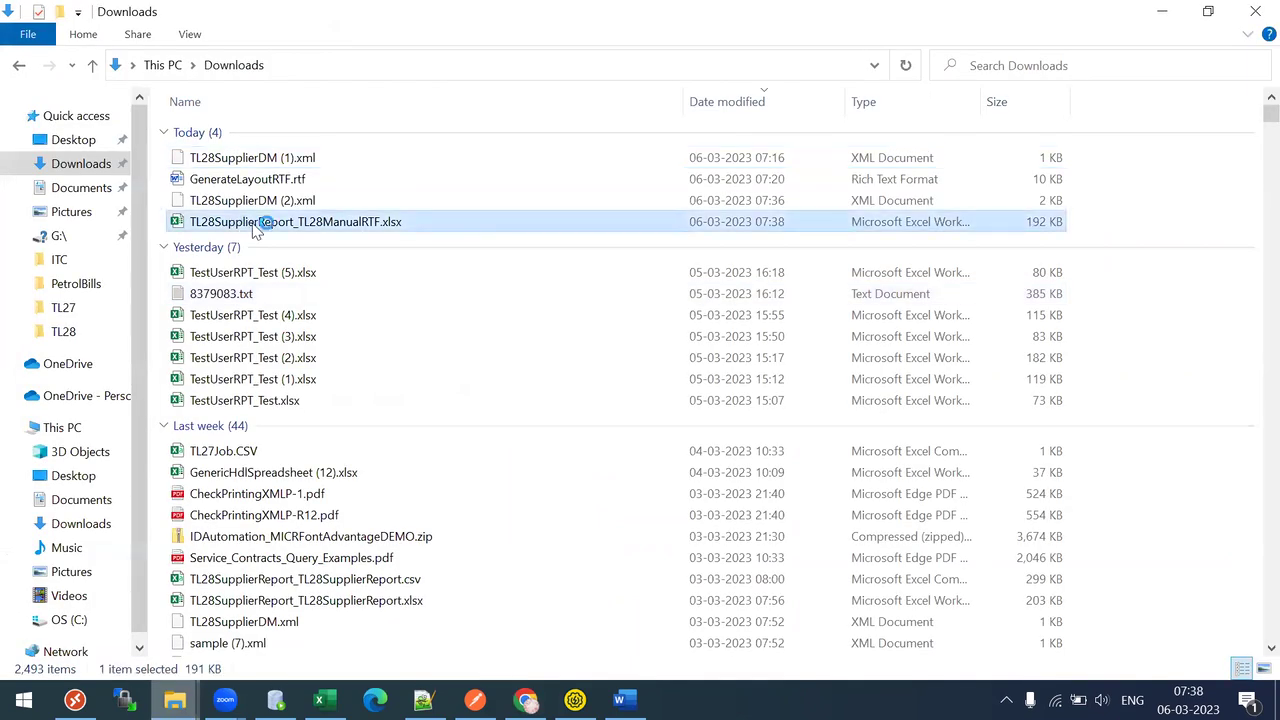
pyautogui.doubleClick(258, 224)
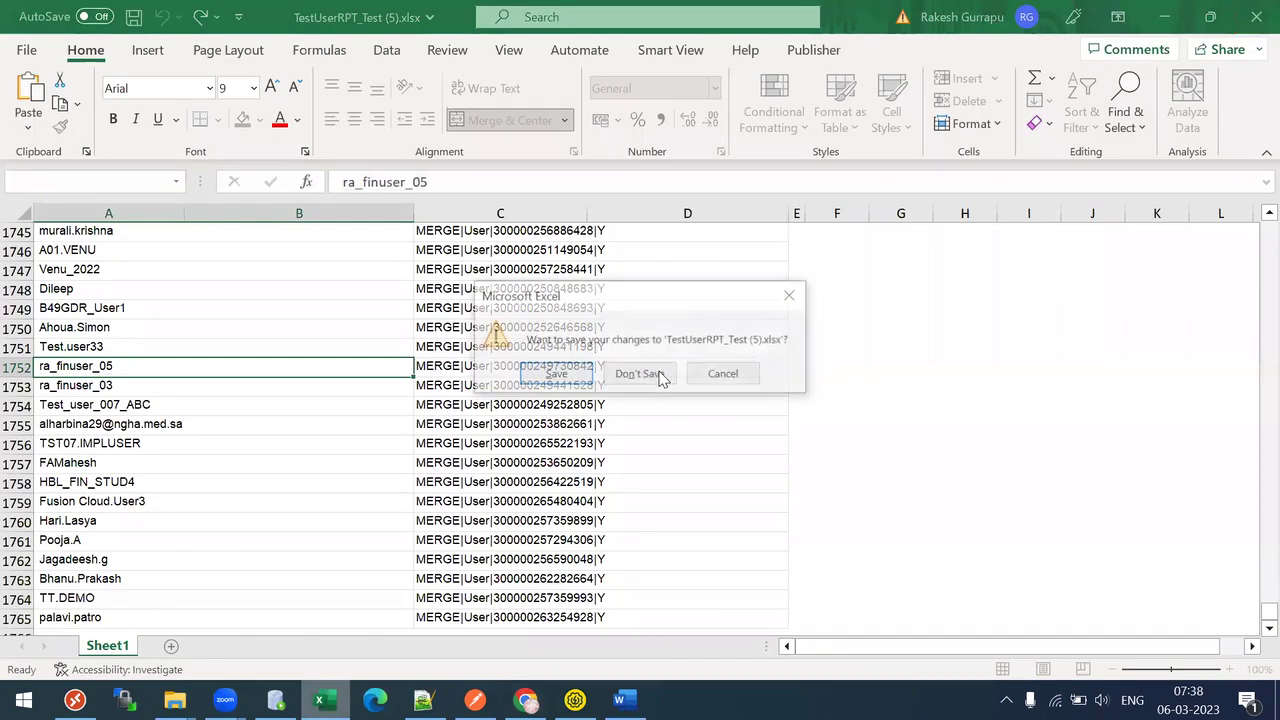
# Close TestUserRPT_Test (5).xlsx without saving its changes and open TL28SupplierReport_TL28ManualRTF.xlsx from Downloads.
pyautogui.click(660, 373)
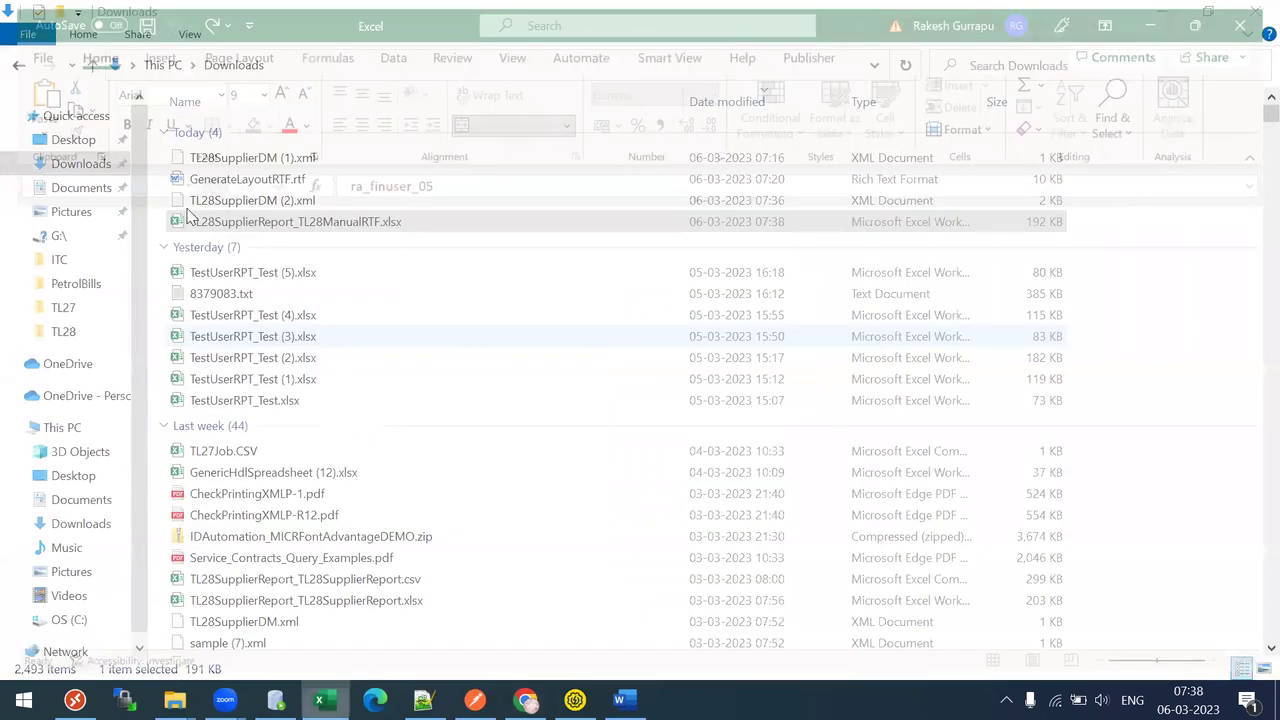
pyautogui.doubleClick(182, 221)
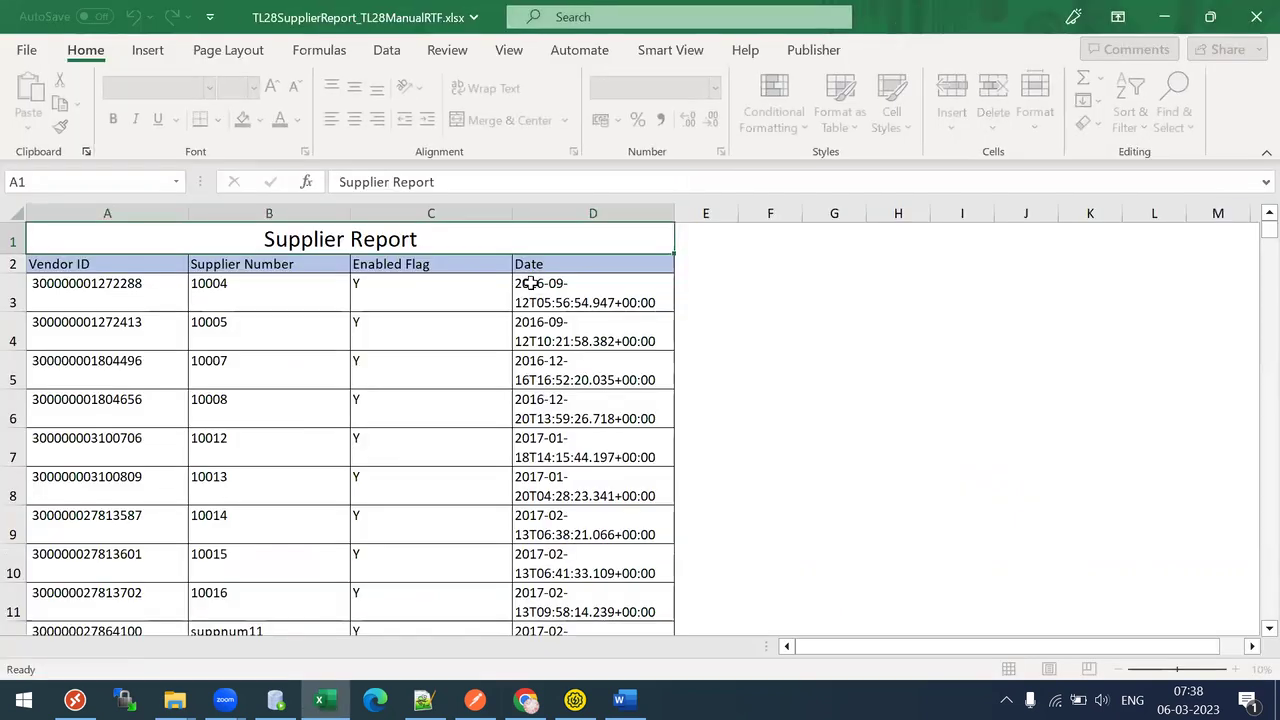
# Look through the supplier rows and their Vendor ID, Supplier Number, Enabled Flag and Date columns, and close the workbook.
pyautogui.click(405, 341)
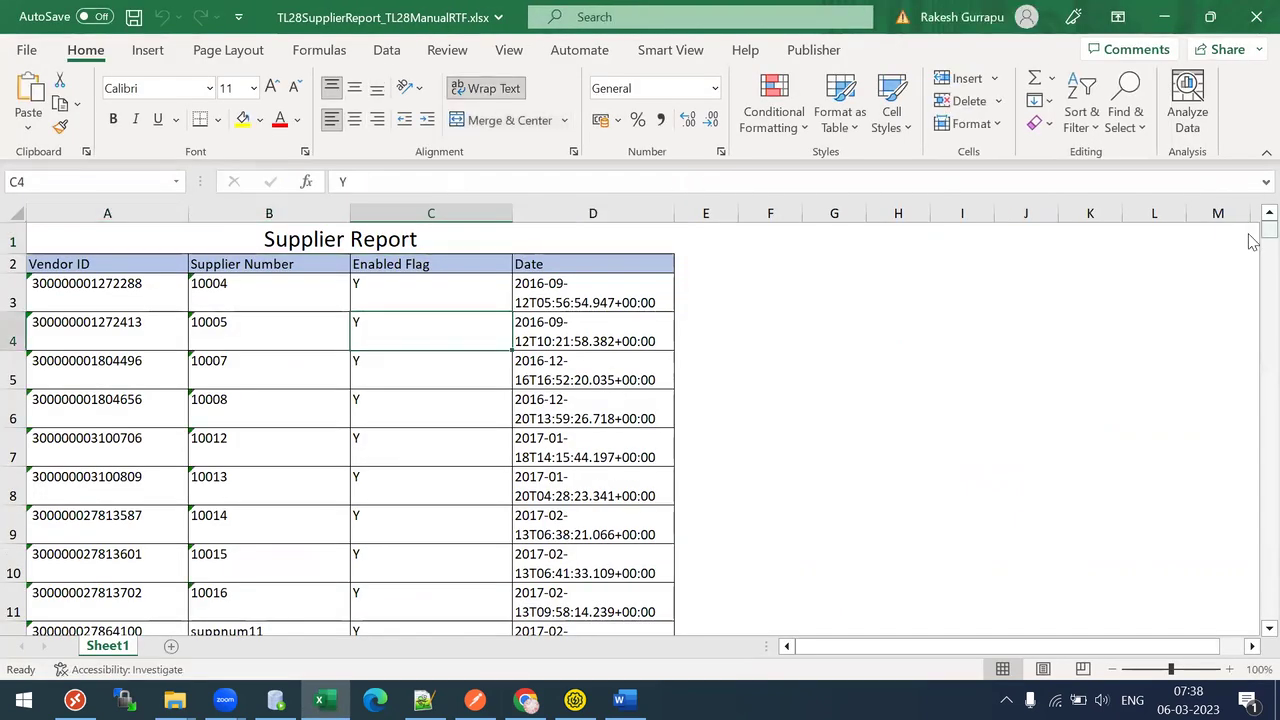
pyautogui.moveTo(1253, 257); pyautogui.dragTo(1253, 420)
pyautogui.moveTo(1249, 503); pyautogui.dragTo(1250, 180)
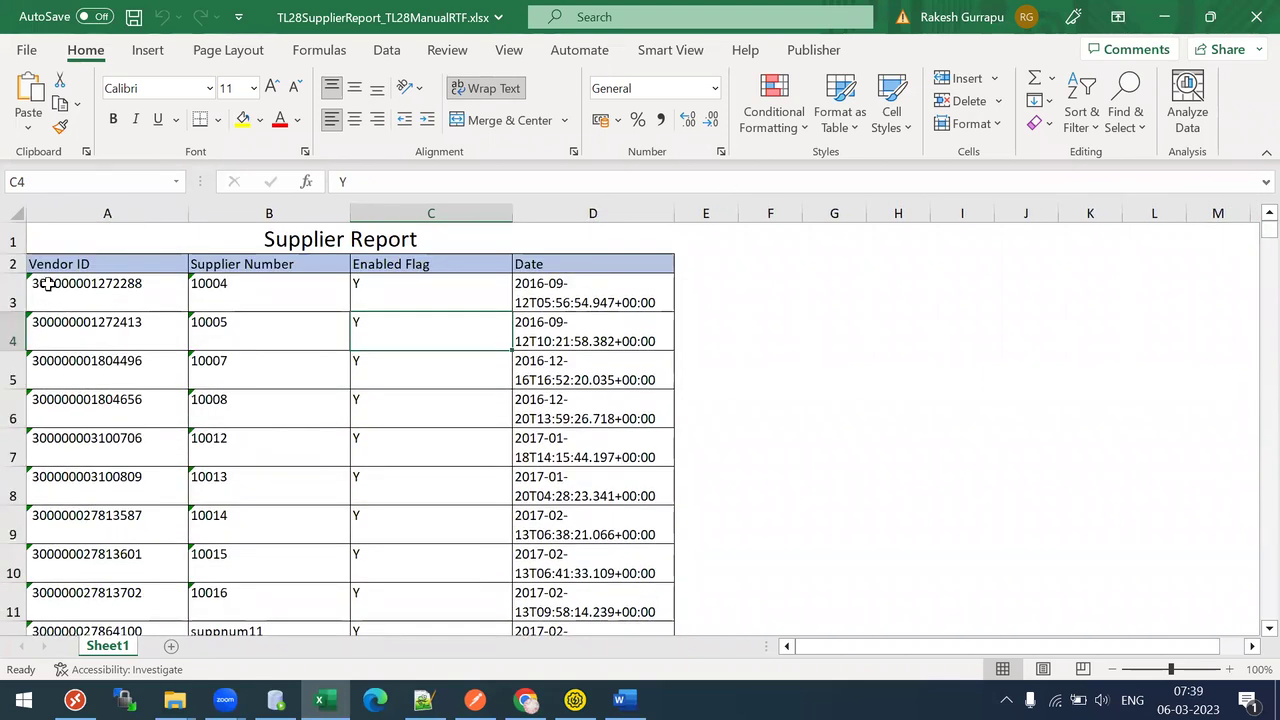
pyautogui.click(274, 286)
pyautogui.click(421, 295)
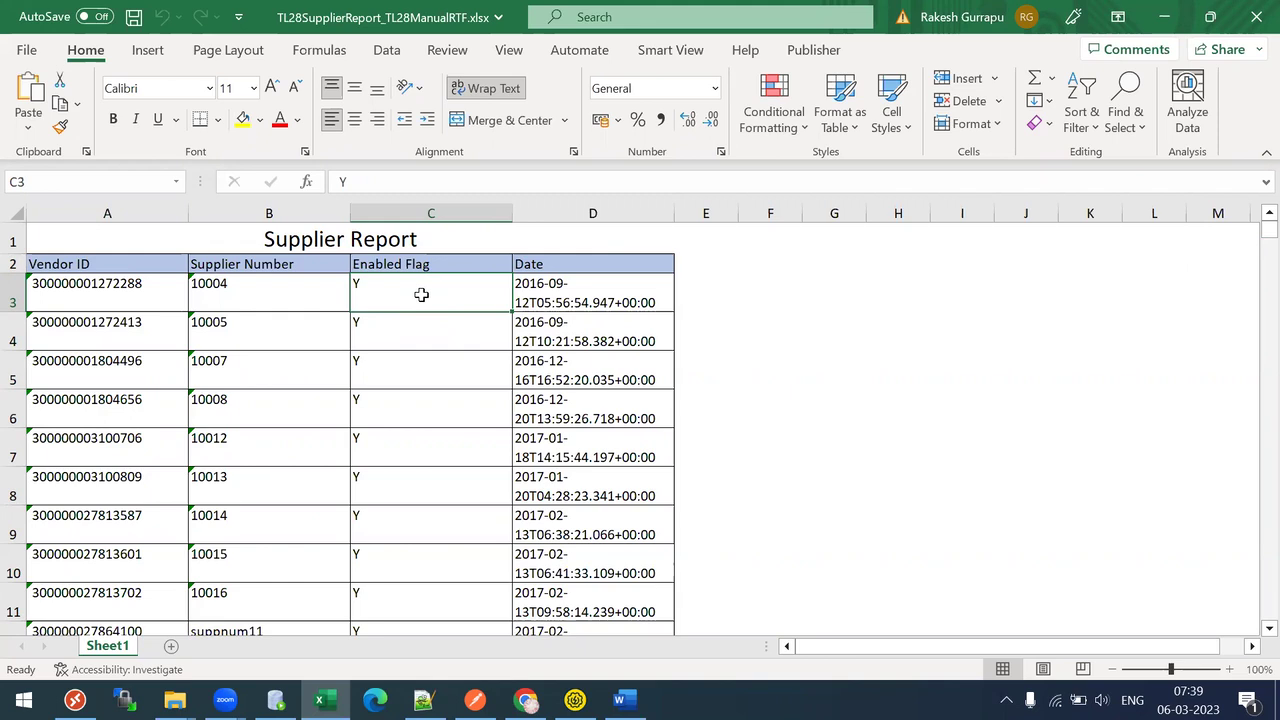
pyautogui.click(1256, 12)
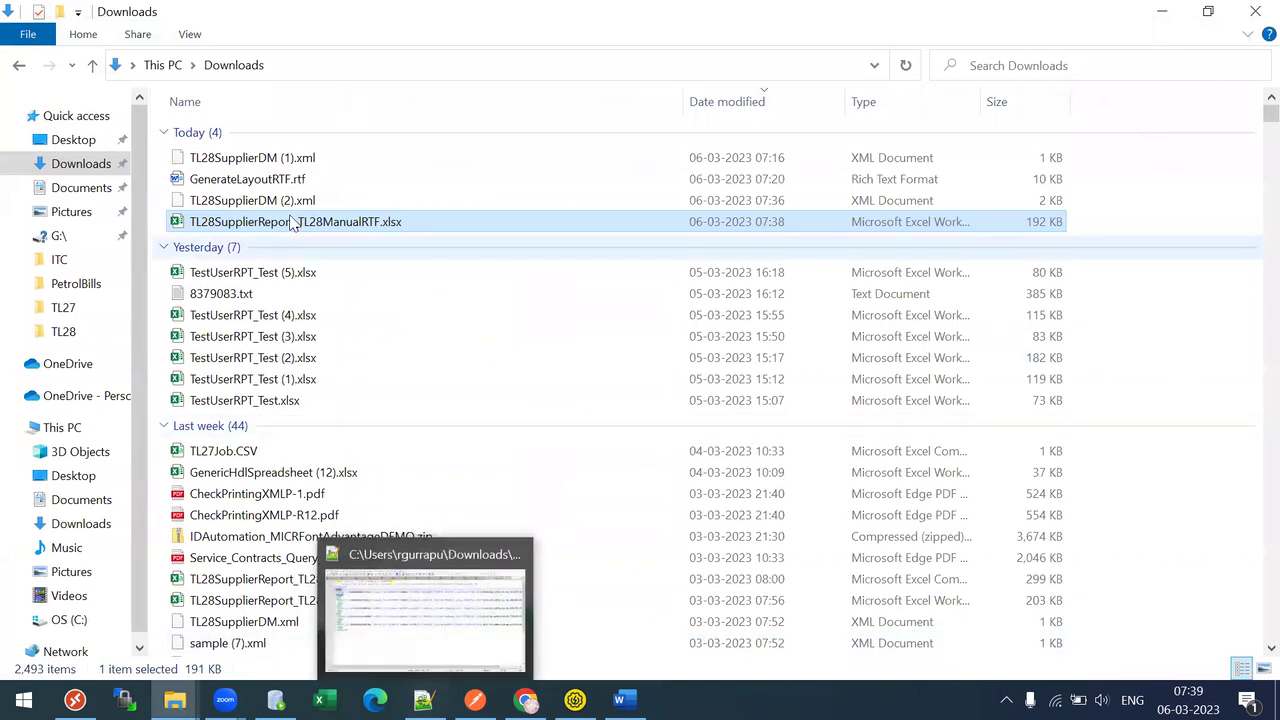
# Launch Excel from a system search and create a blank workbook.
pyautogui.click(231, 158)
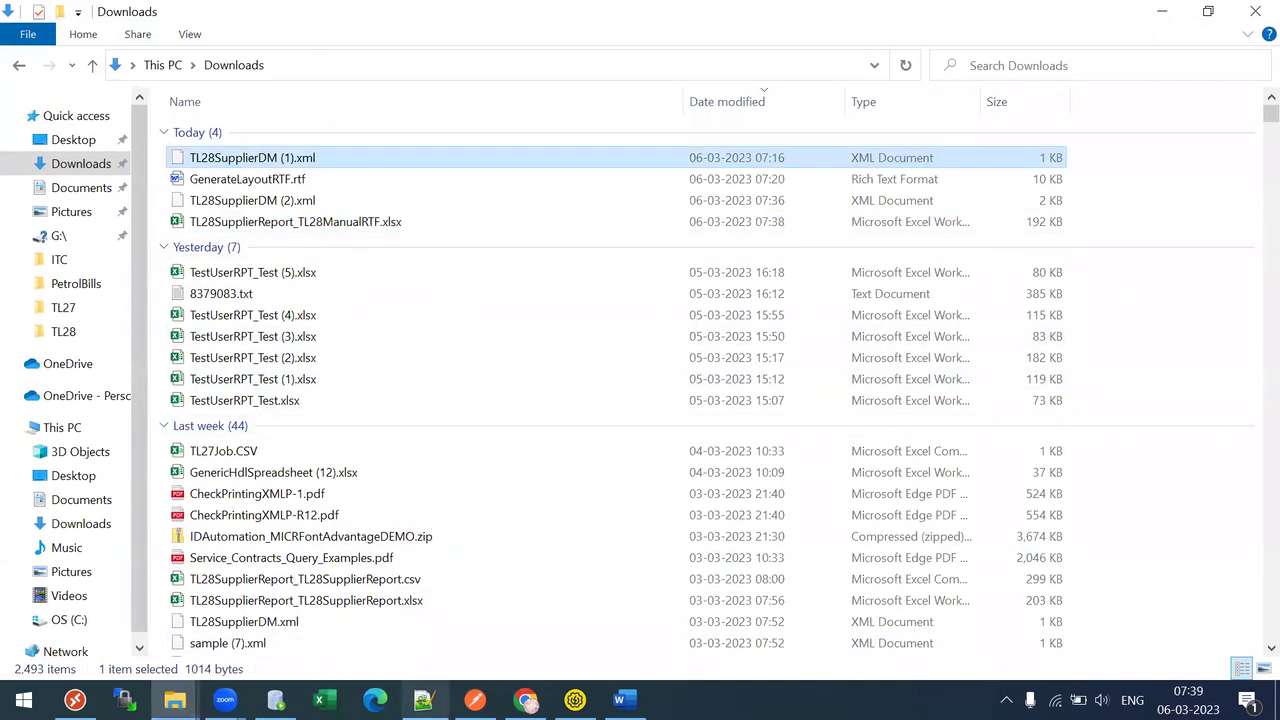
pyautogui.moveTo(526, 700)
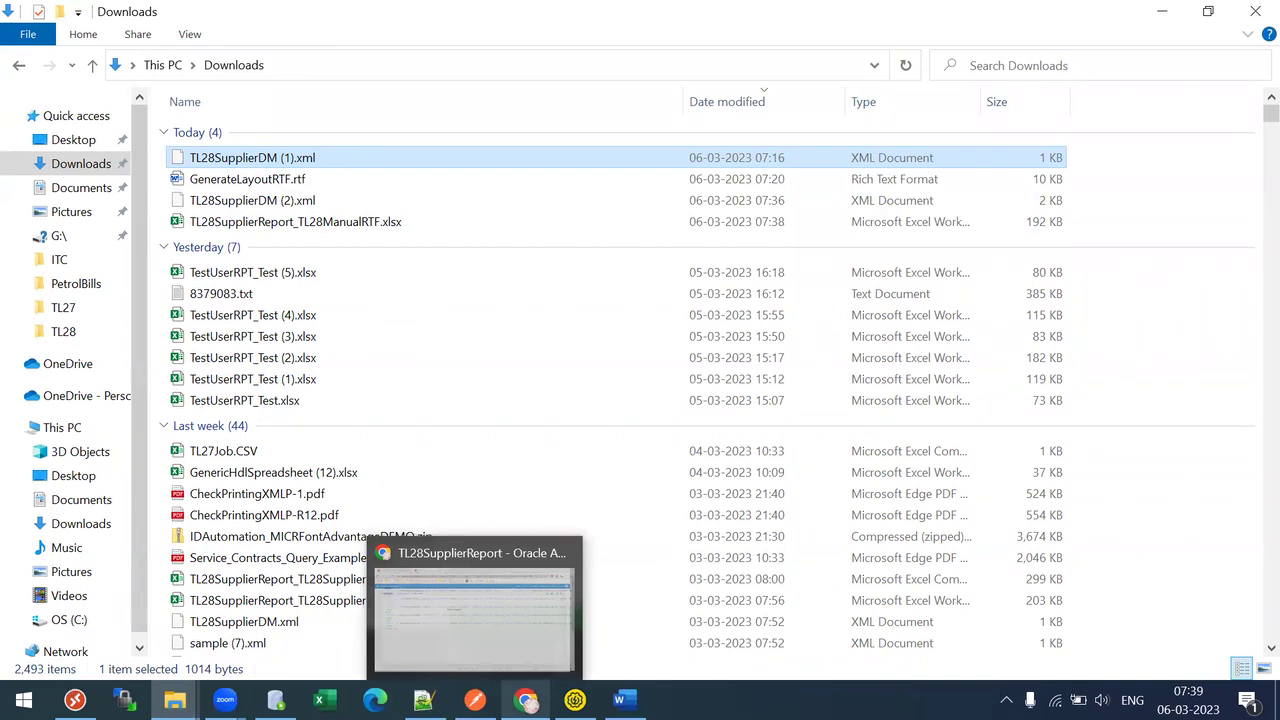
pyautogui.press('super')
pyautogui.write('excel')
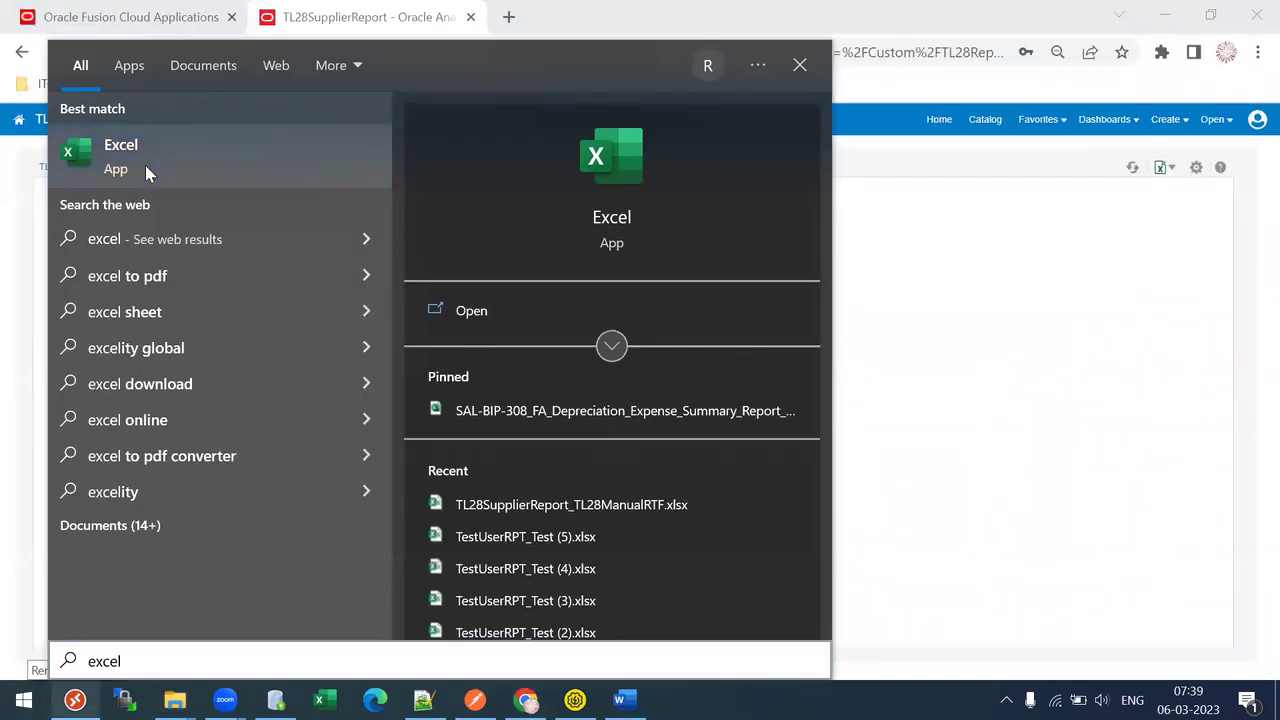
pyautogui.click(145, 165)
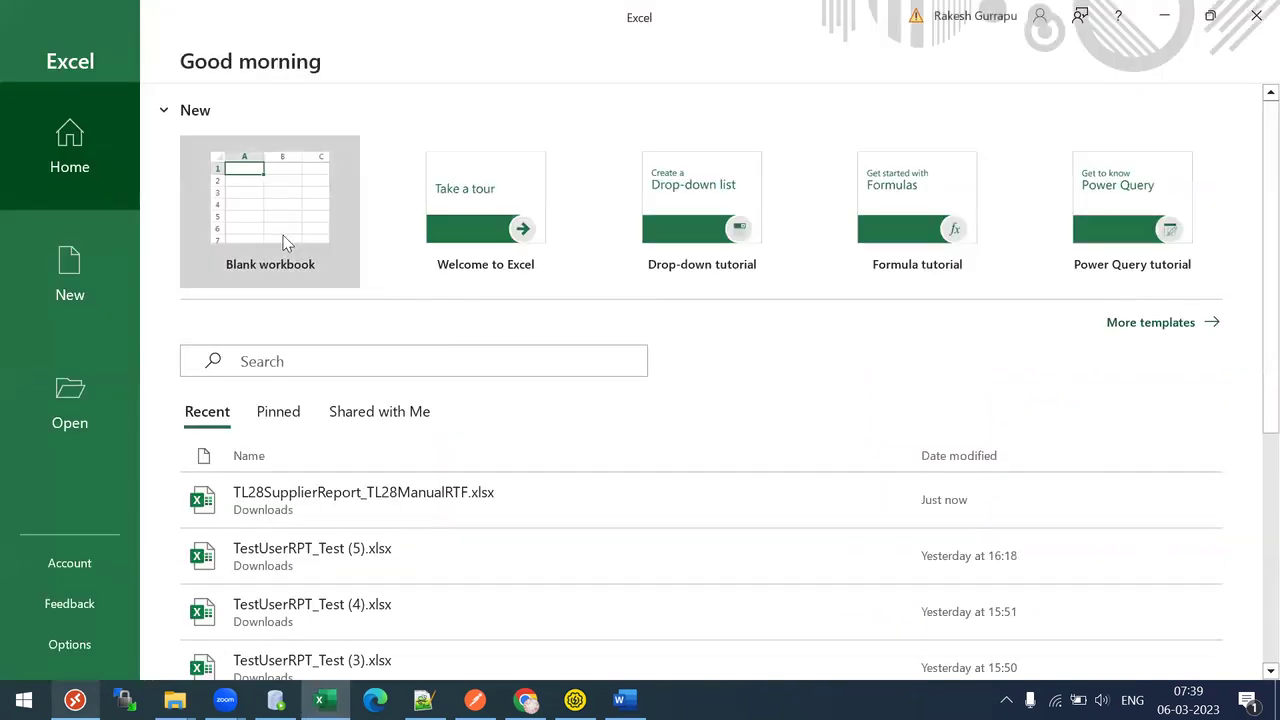
pyautogui.click(277, 222)
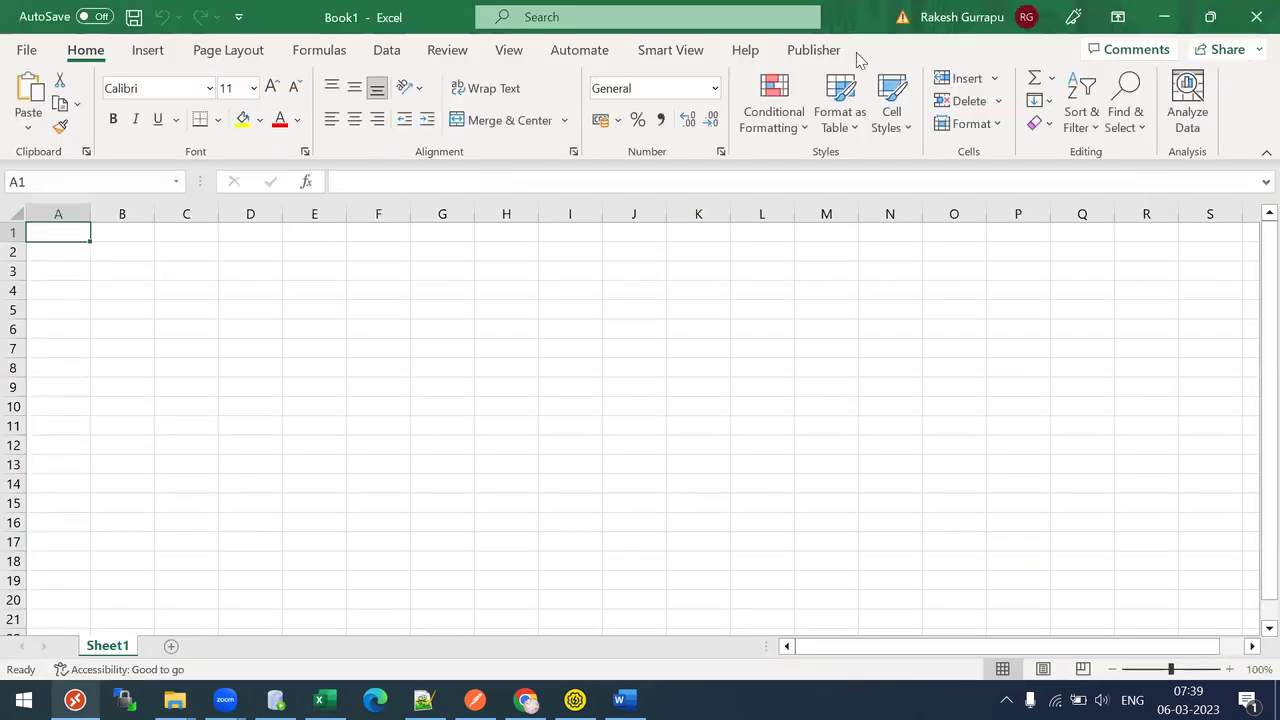
# Load TL28SupplierDM (2).xml from Downloads as the Publisher add-in's sample XML data.
pyautogui.click(813, 49)
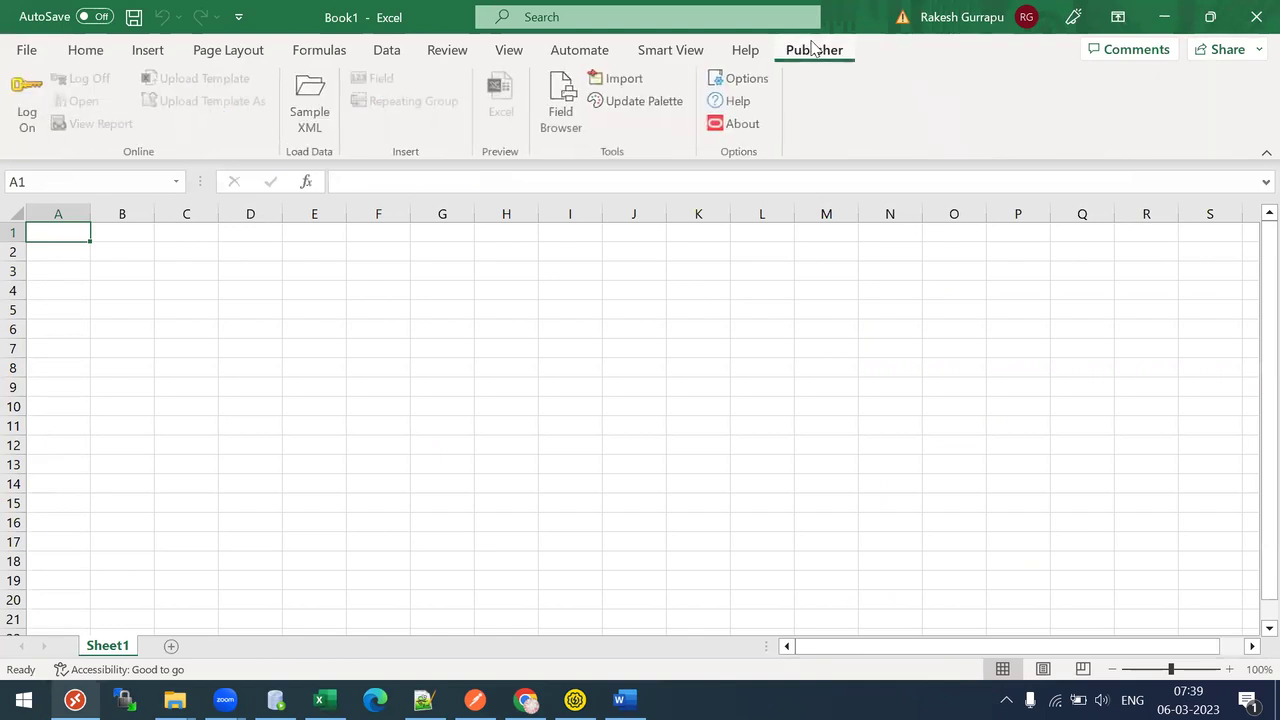
pyautogui.click(323, 112)
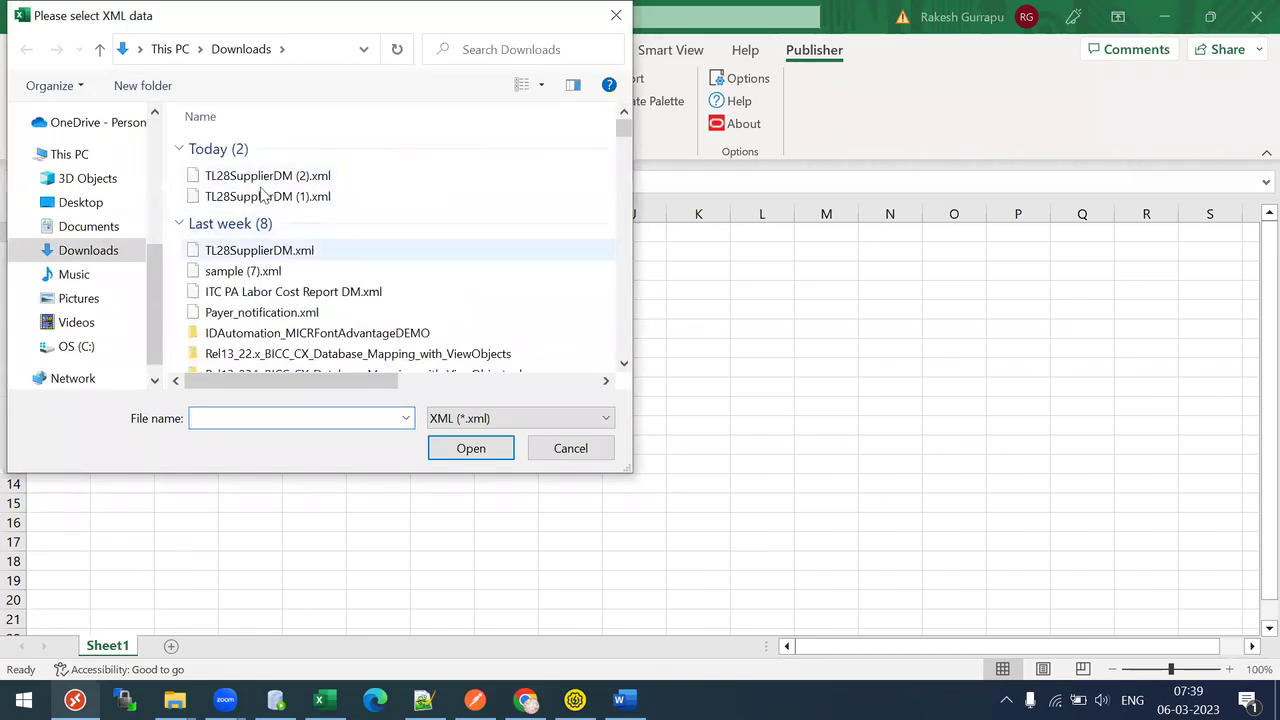
pyautogui.click(243, 177)
pyautogui.doubleClick(243, 176)
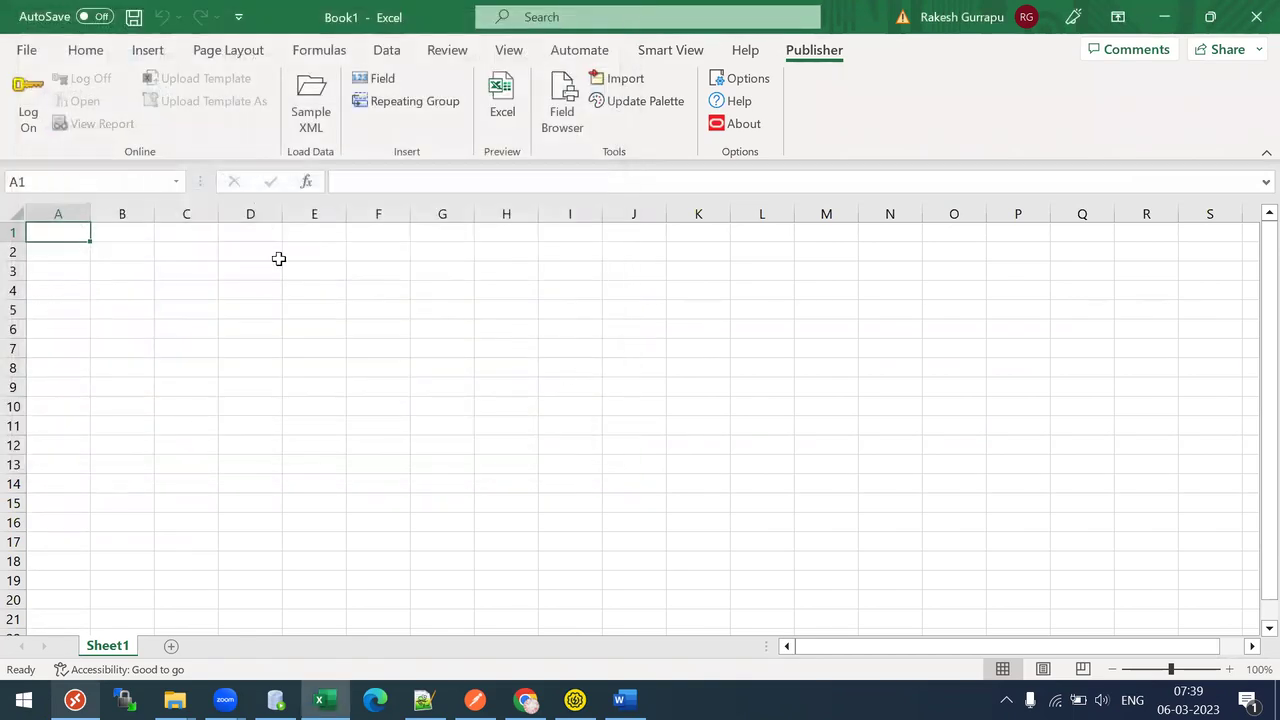
# Open the Publisher field list for the worksheet and accept creating the metadata sheet.
pyautogui.click(60, 267)
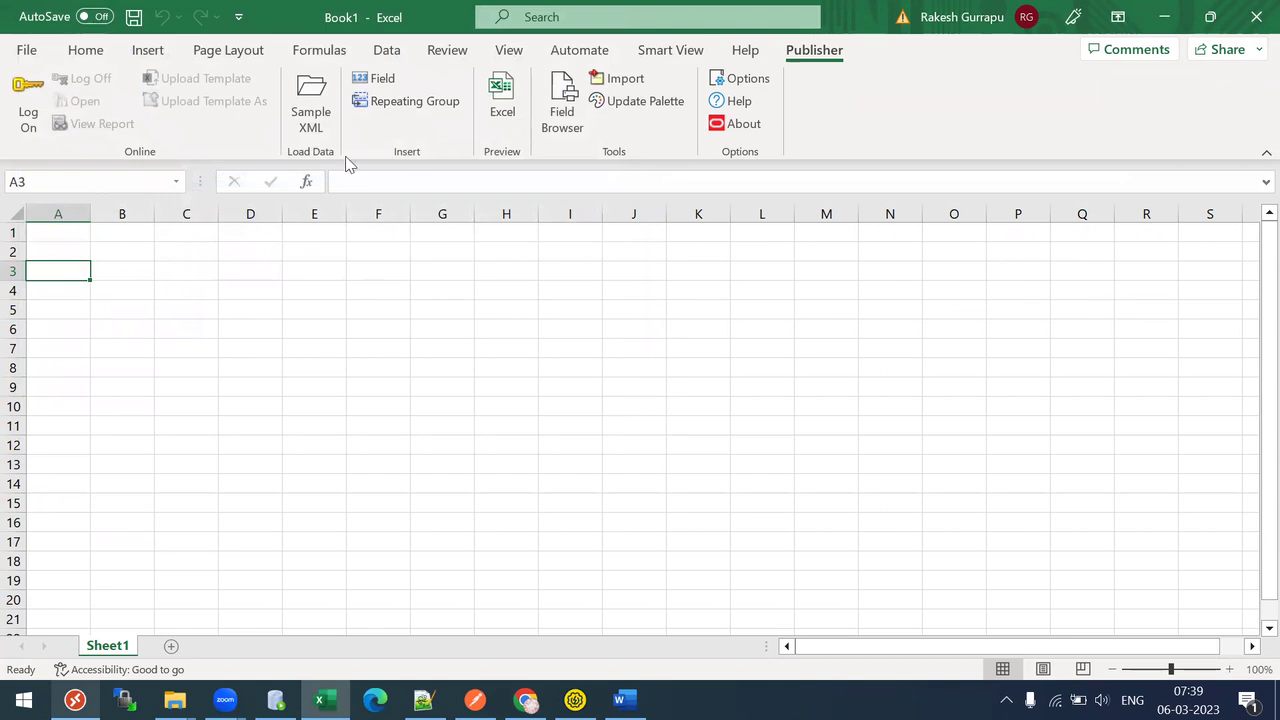
pyautogui.click(377, 84)
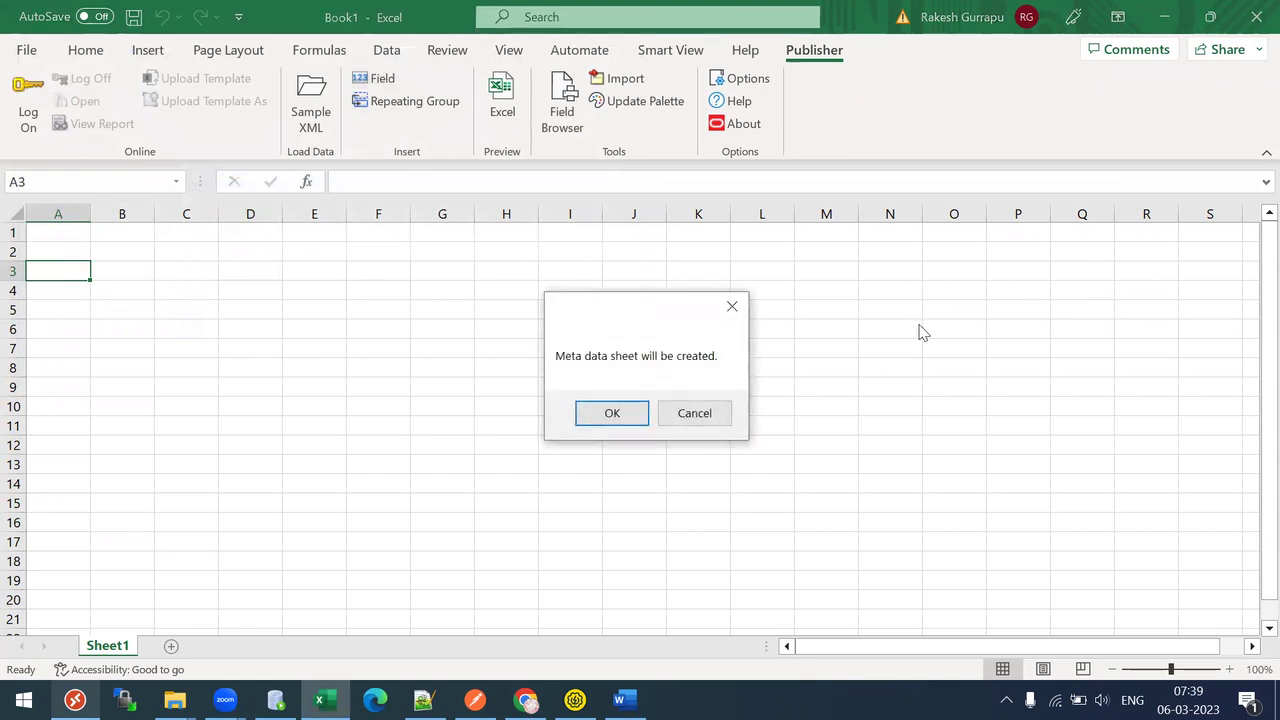
pyautogui.click(609, 416)
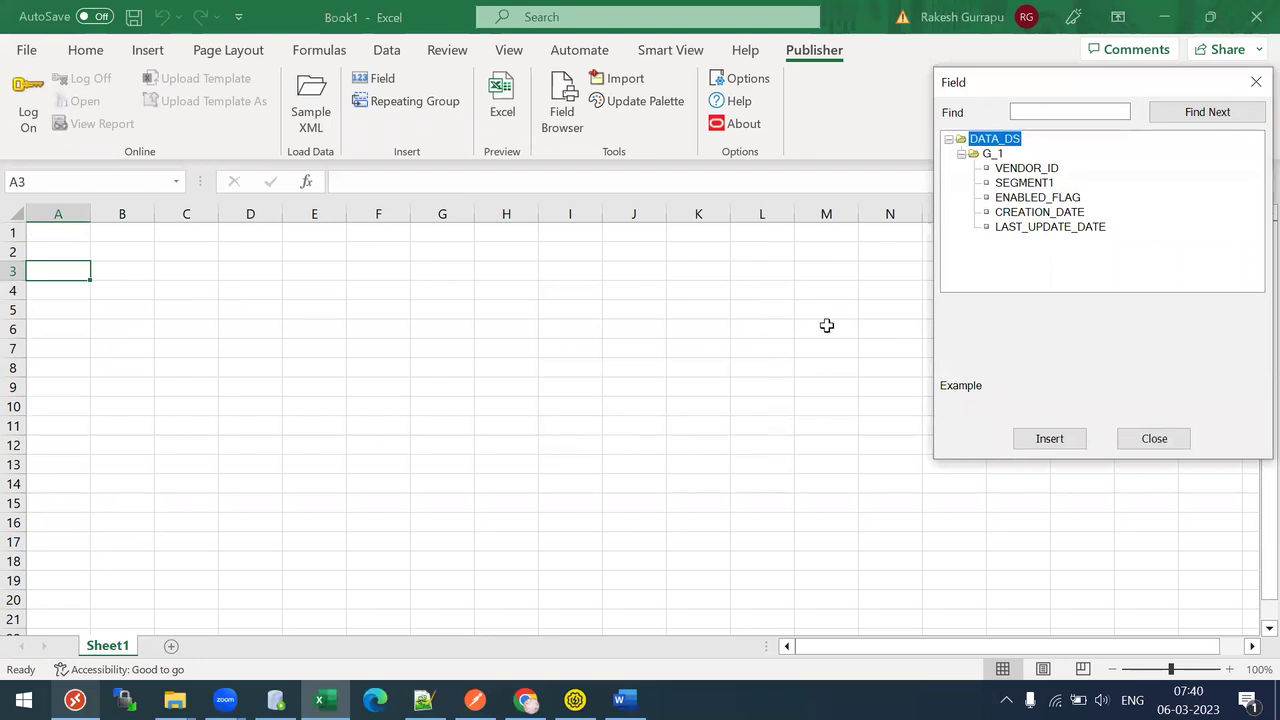
pyautogui.click(40, 256)
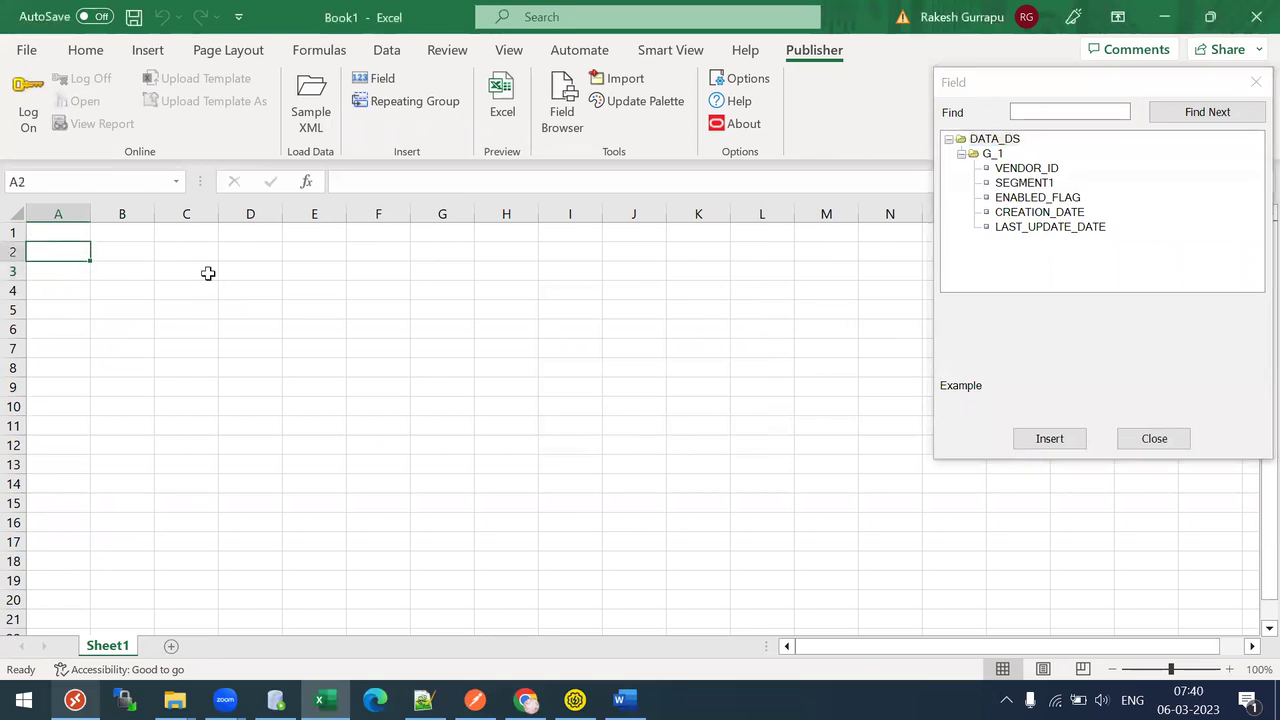
pyautogui.write('V')
pyautogui.press('BackSpace')
pyautogui.press('Escape')
# Enter the column headers Vendor Id, Supplier Num, Enabled Flag, Date and Last Date in cells A1 to E1.
pyautogui.click(65, 233)
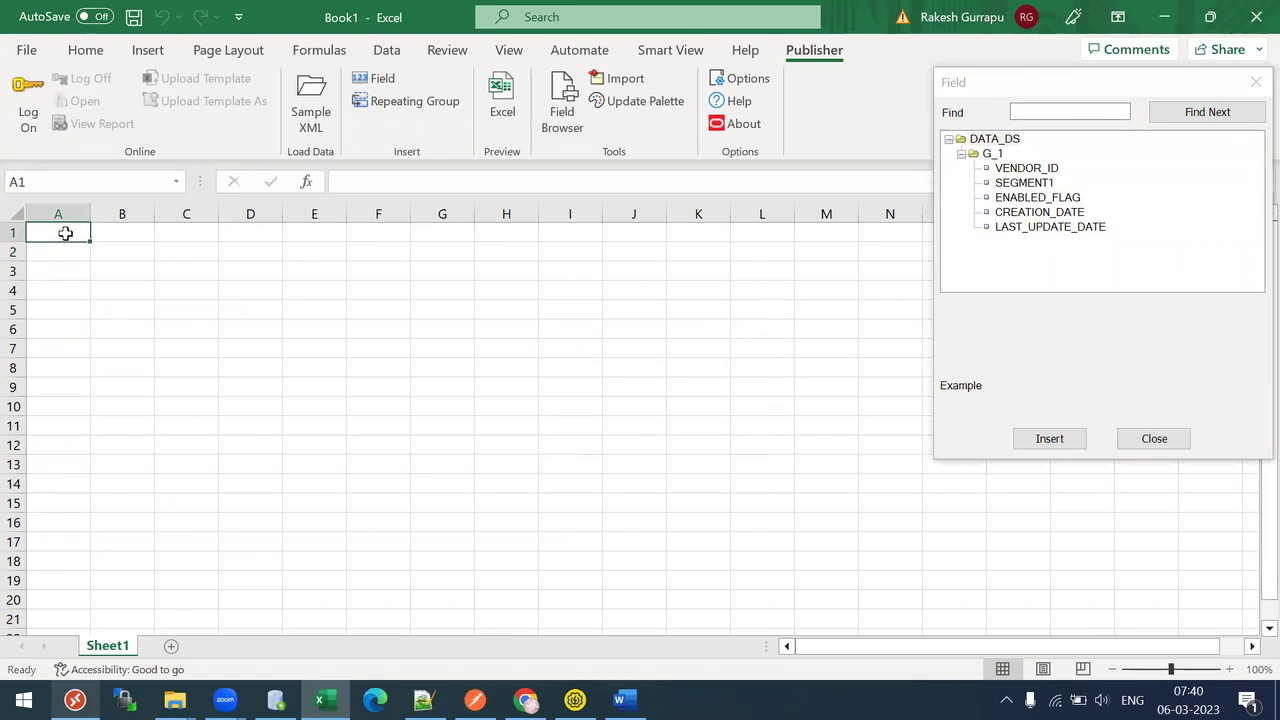
pyautogui.write('Vendor Id')
pyautogui.press('Tab')
pyautogui.write('Su')
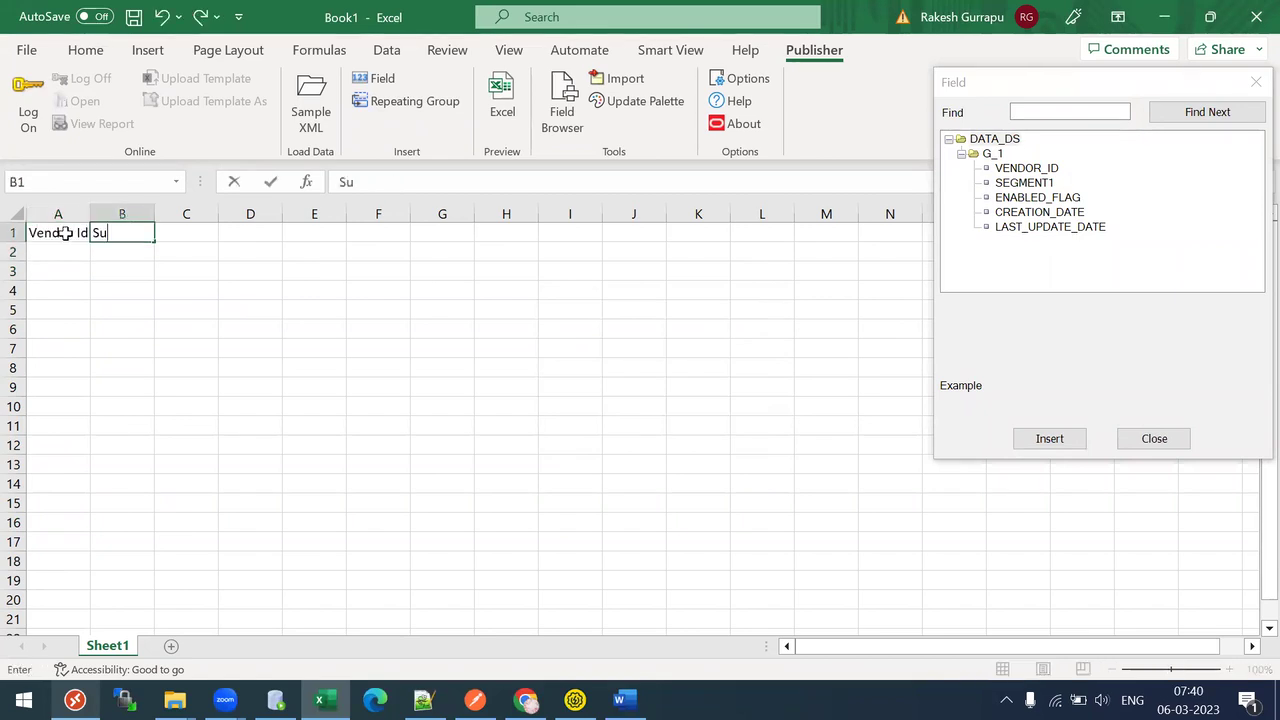
pyautogui.write('pplier Num')
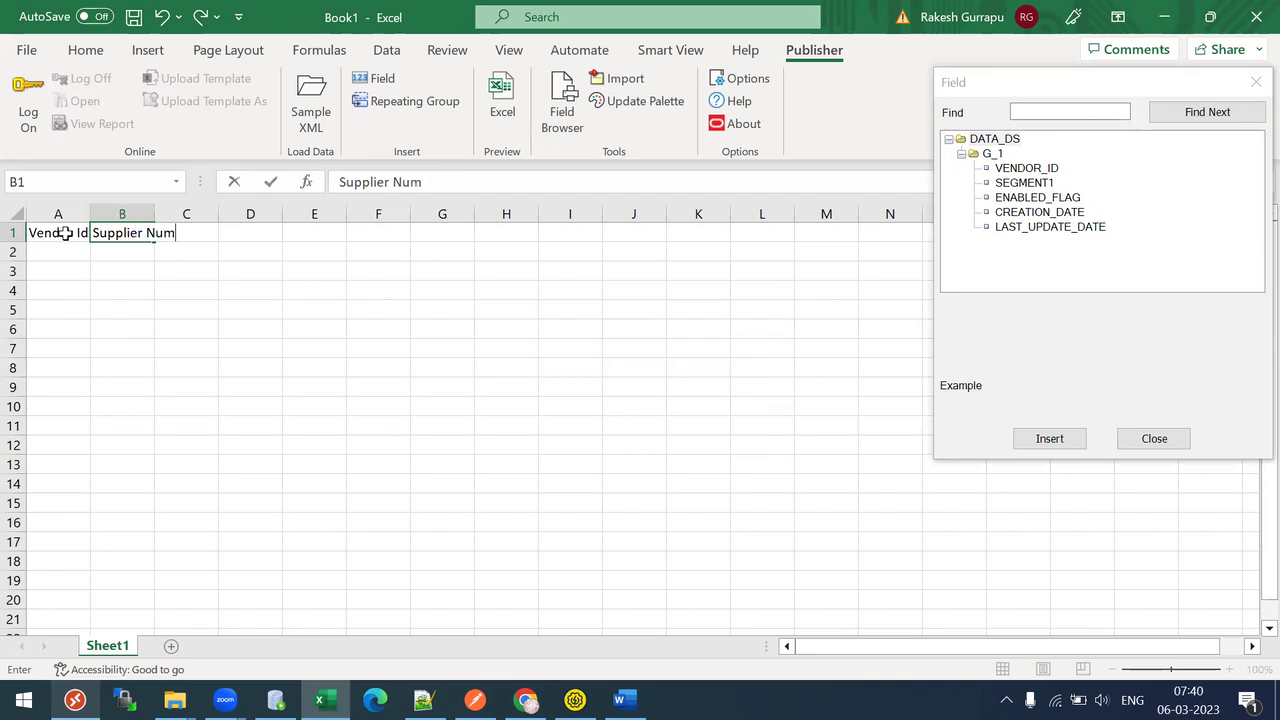
pyautogui.press('Tab')
pyautogui.write('Enabled Flag')
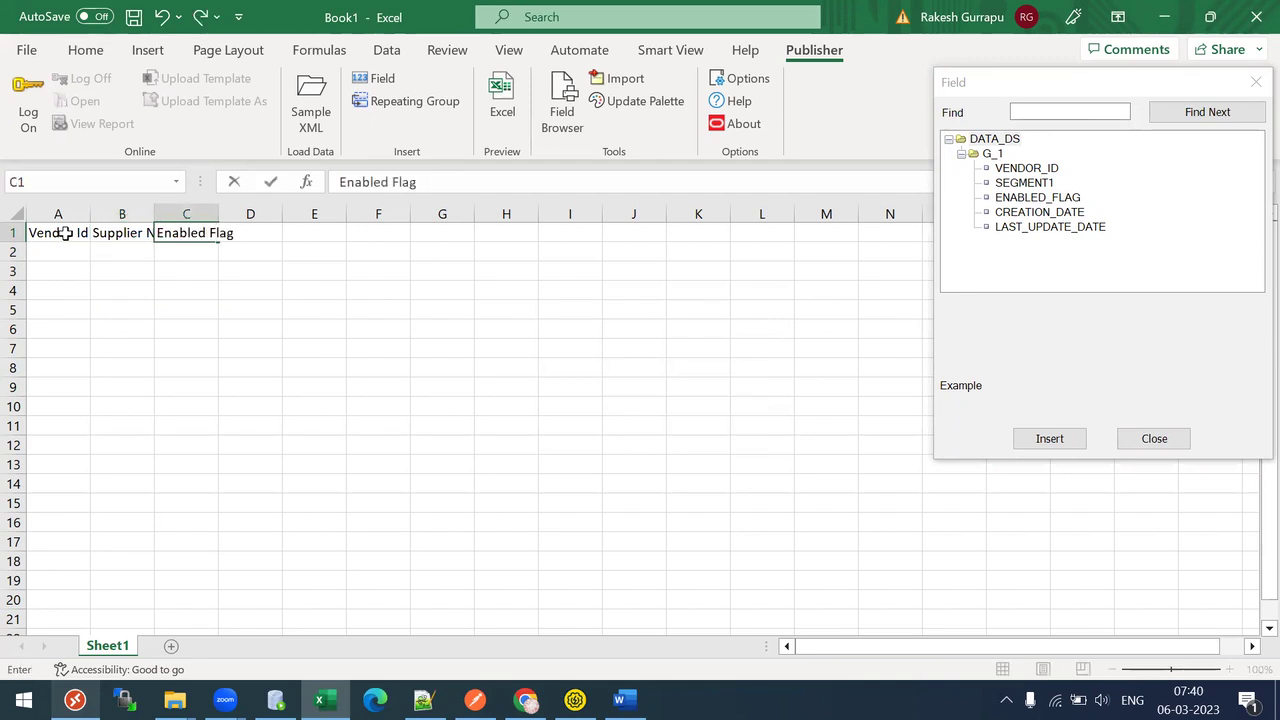
pyautogui.press('Tab')
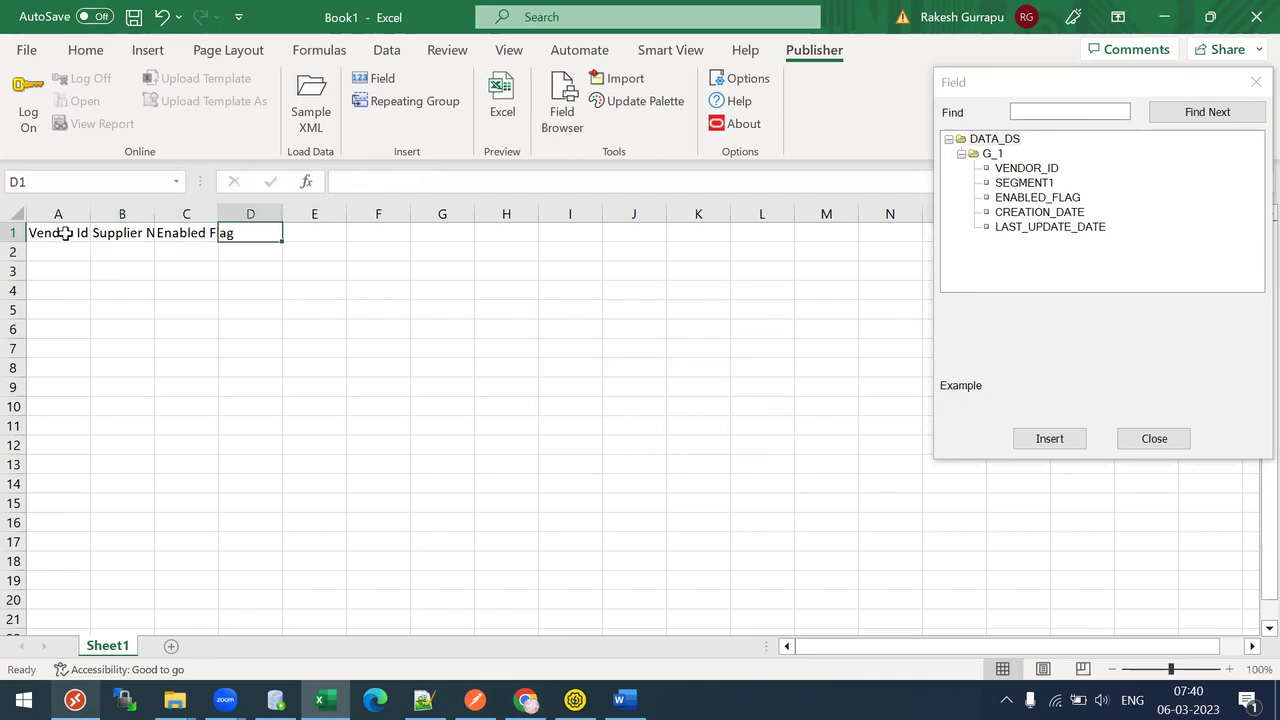
pyautogui.write('Date')
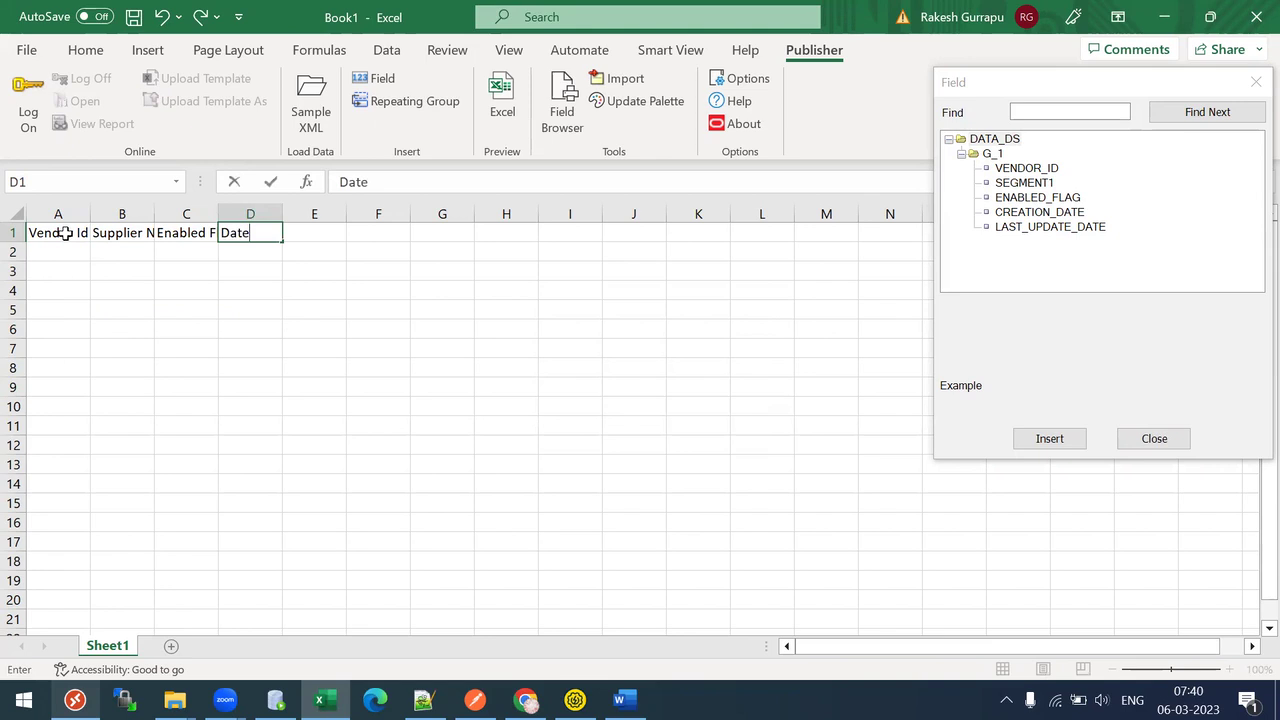
pyautogui.press('Tab')
pyautogui.write('Last Dat')
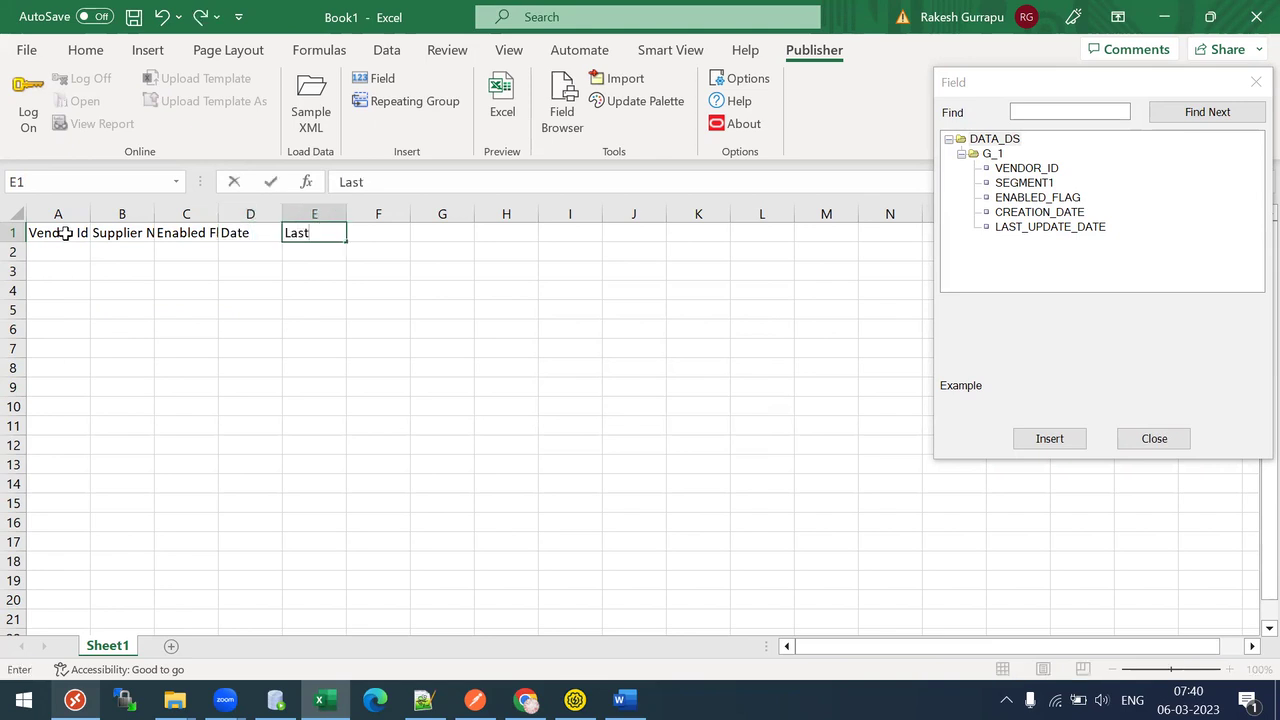
pyautogui.press('Tab')
# Insert the fields VENDOR_ID, SEGMENT1, ENABLED_FLAG, CREATION_DATE and LAST_UPDATE_DATE into cells A2 to E2 and close the field list.
pyautogui.press('Down')
pyautogui.press('Left')
pyautogui.press('Left')
pyautogui.press('Left')
pyautogui.press('Left')
pyautogui.press('Left')
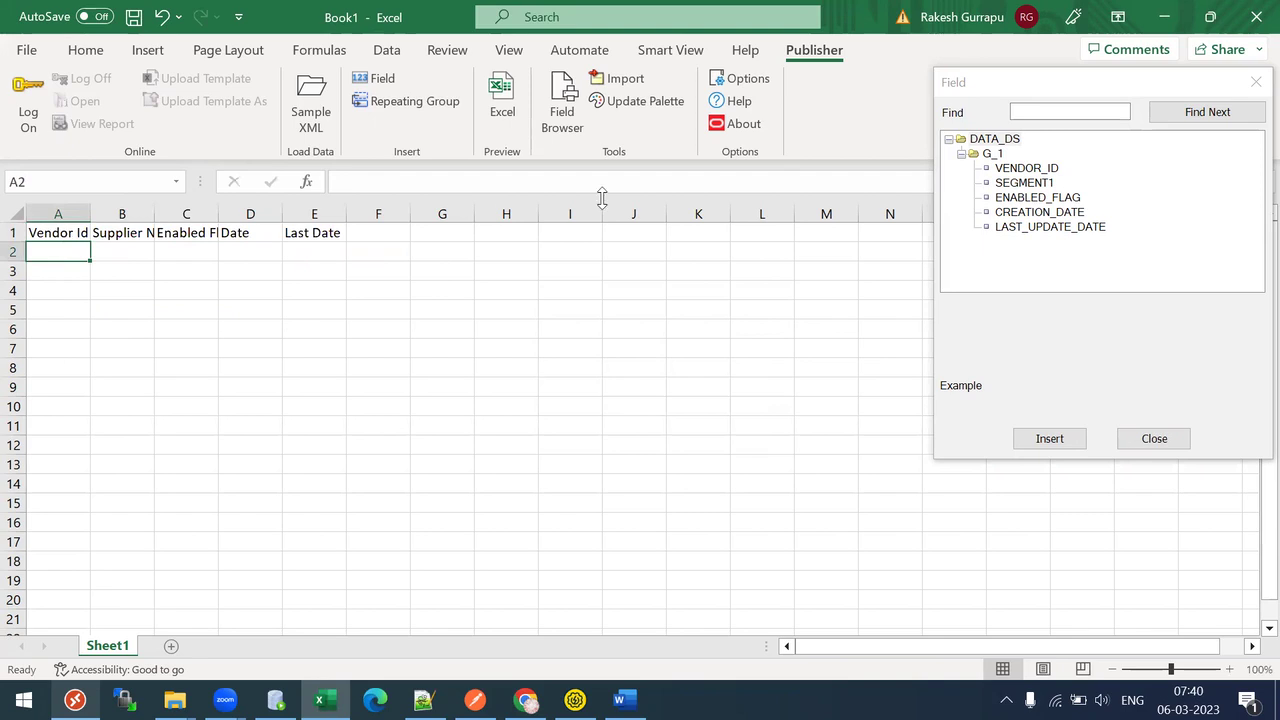
pyautogui.click(1043, 170)
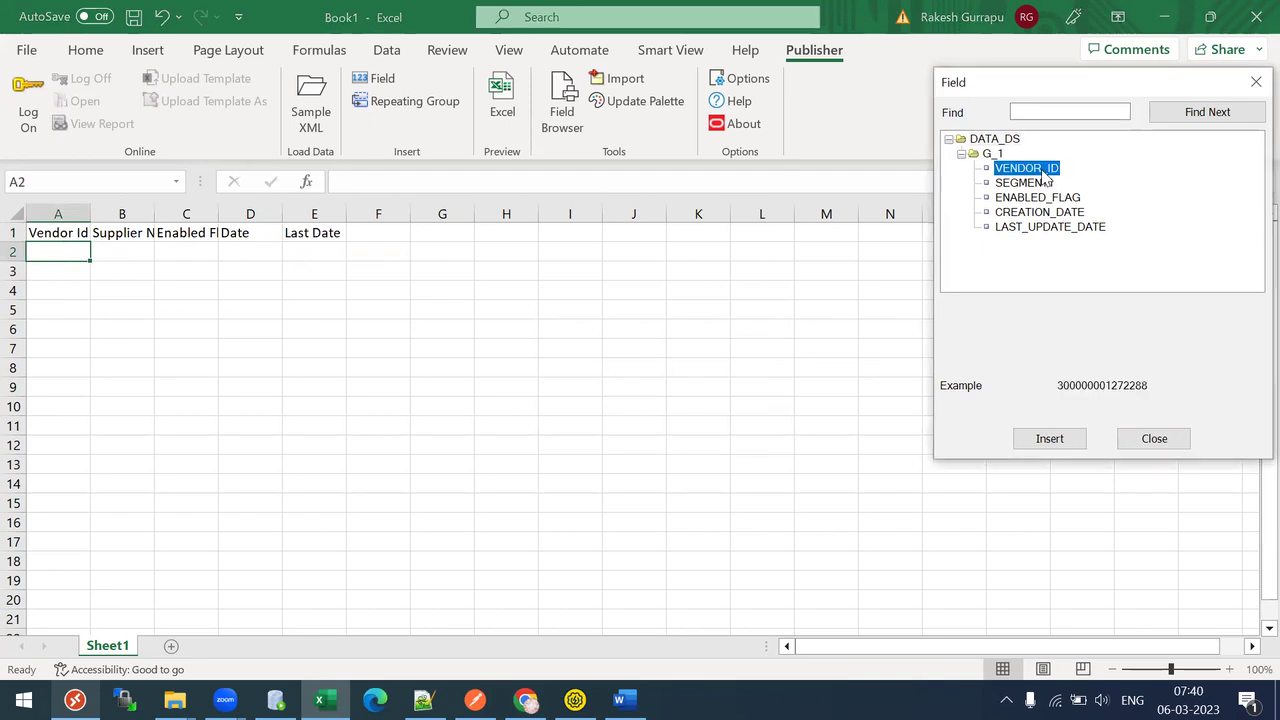
pyautogui.click(1052, 438)
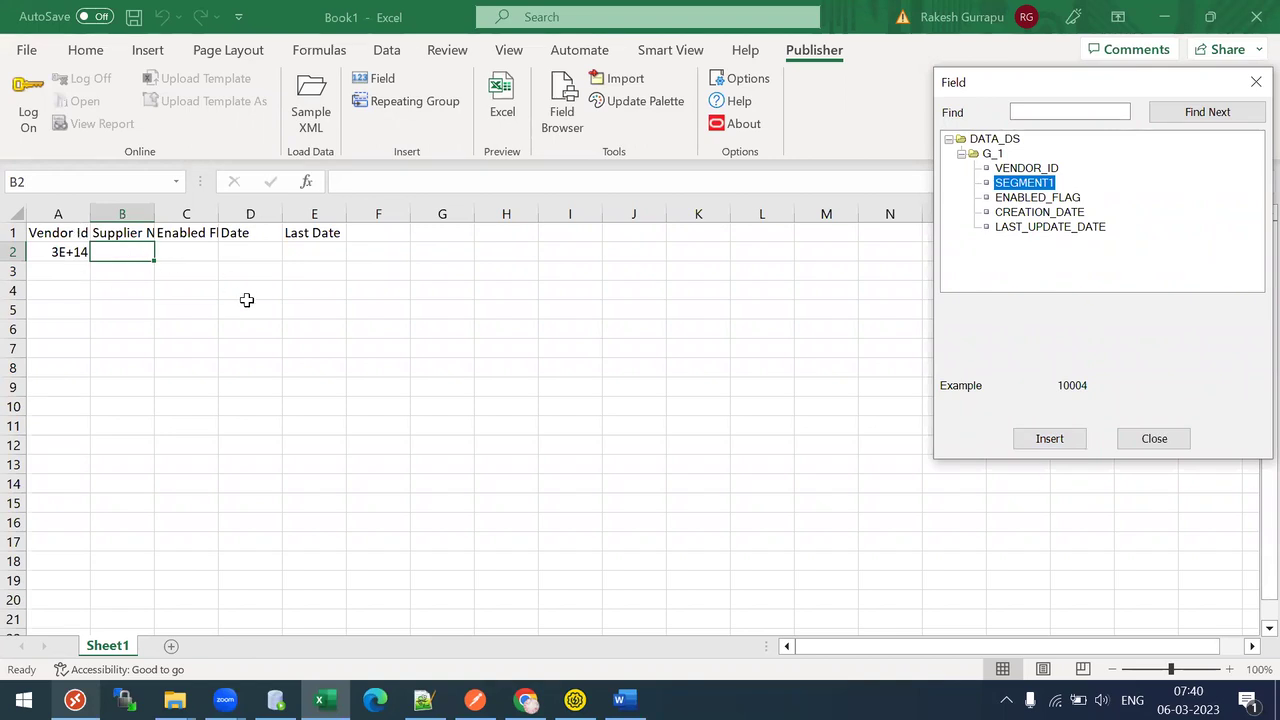
pyautogui.click(1038, 446)
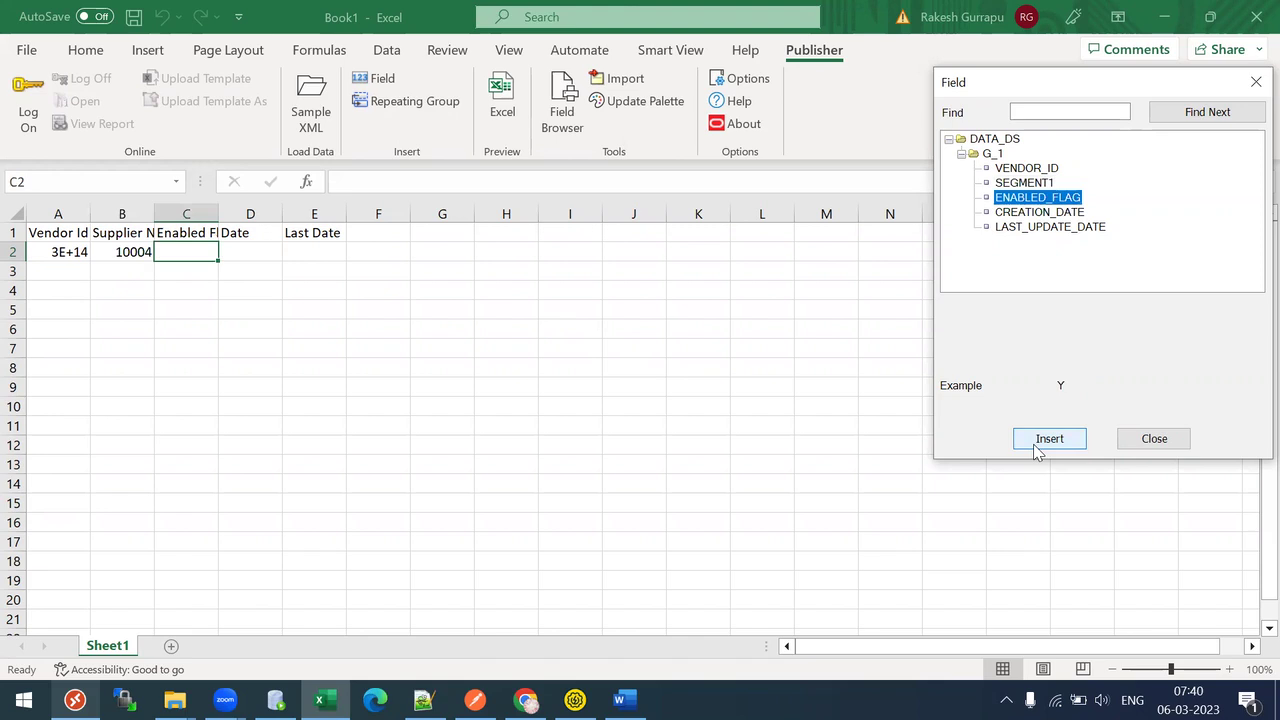
pyautogui.click(1038, 446)
pyautogui.click(1038, 446)
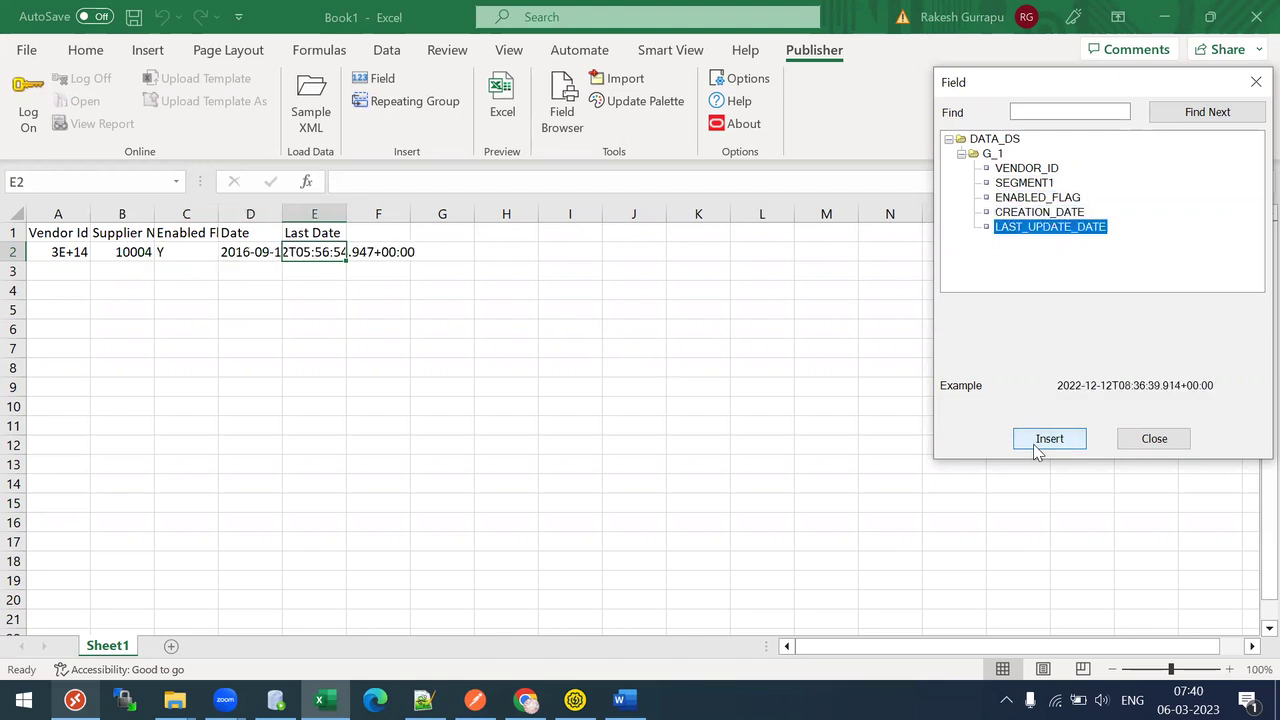
pyautogui.click(1038, 446)
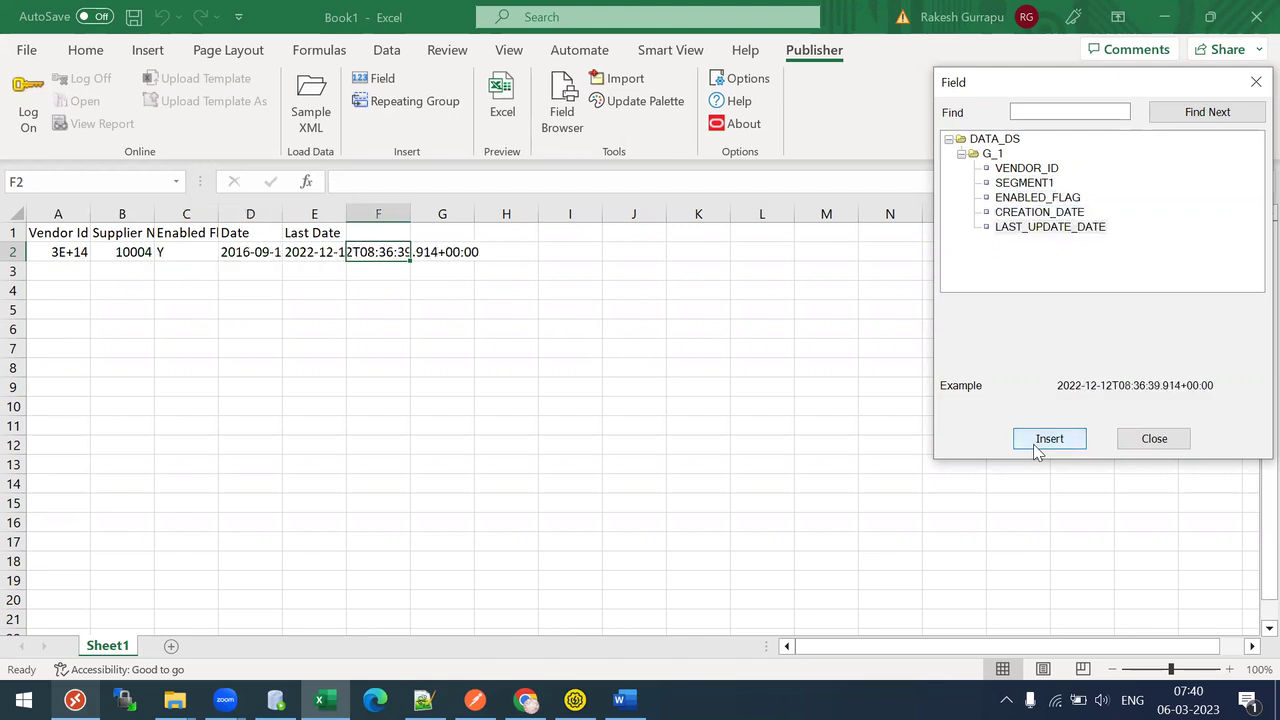
pyautogui.click(1163, 438)
# Autofit the widths of all the worksheet's columns to their contents.
pyautogui.doubleClick(346, 214)
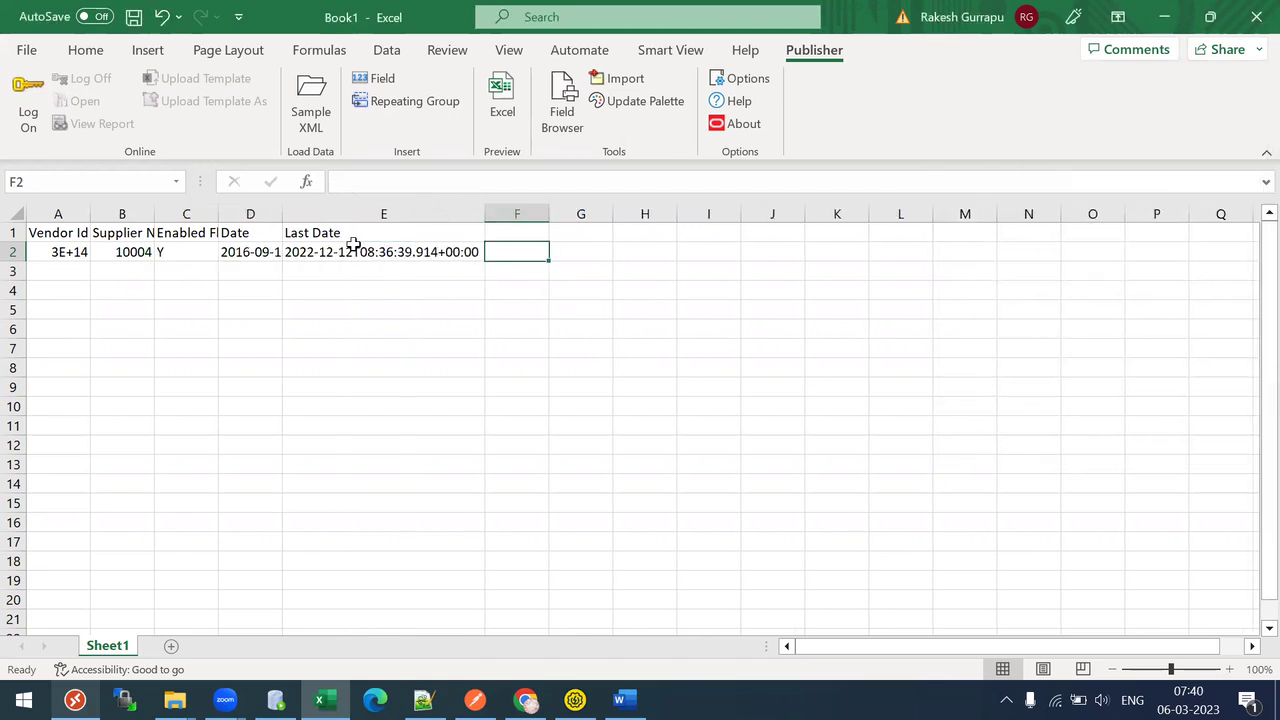
pyautogui.click(12, 214)
pyautogui.doubleClick(91, 214)
pyautogui.click(220, 256)
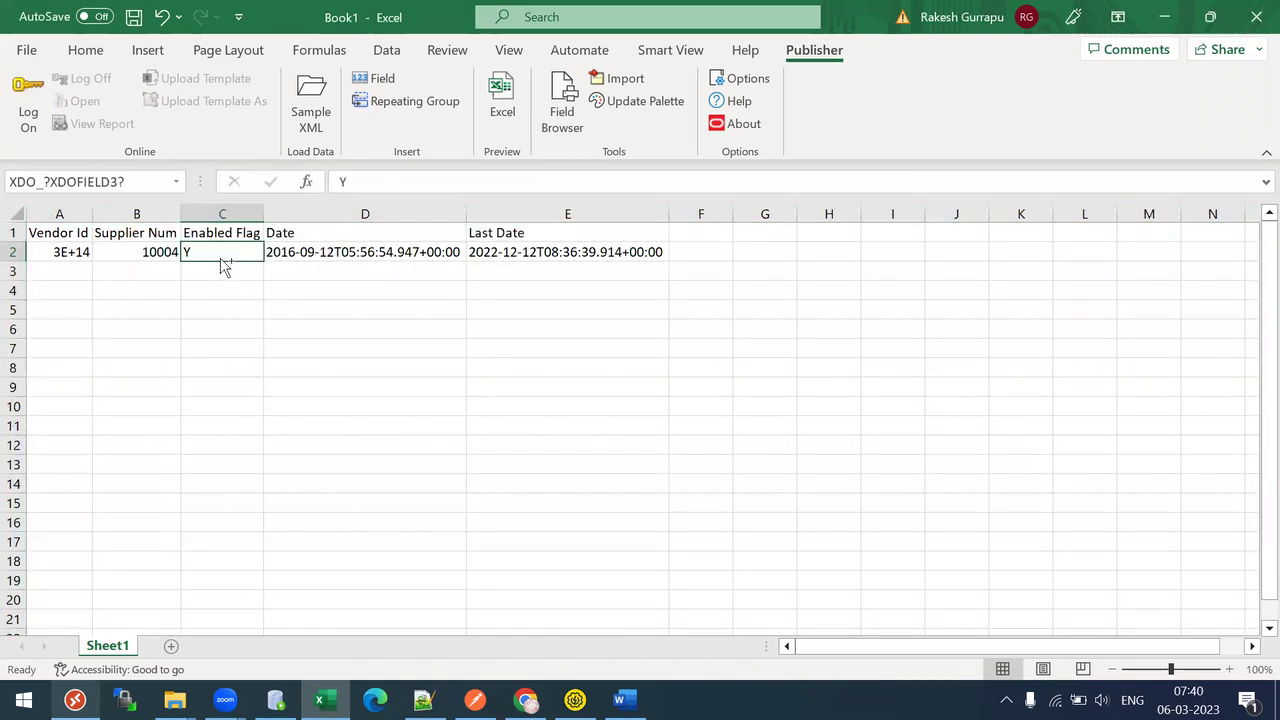
# Try to save the workbook as ExcelLayout in Excel 97-2003 Workbook (*.xls) format in the TL28 folder.
pyautogui.hotkey('ctrl', 's')
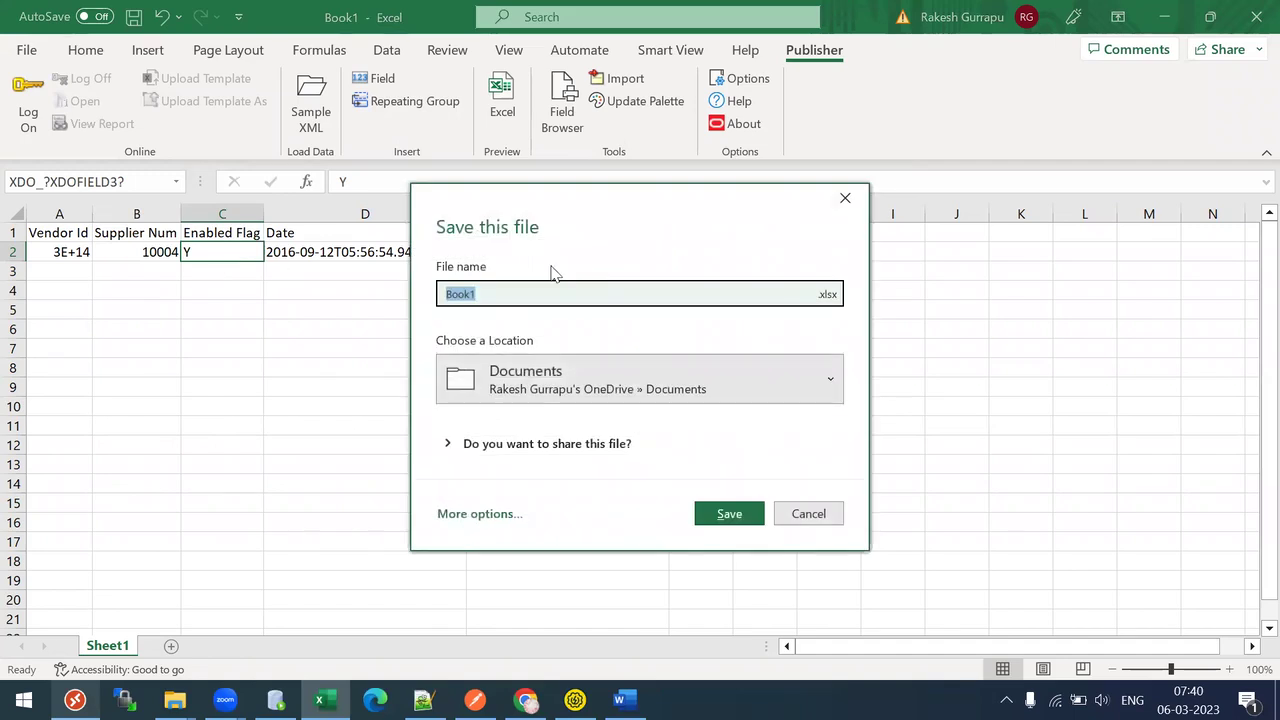
pyautogui.click(832, 298)
pyautogui.click(832, 298)
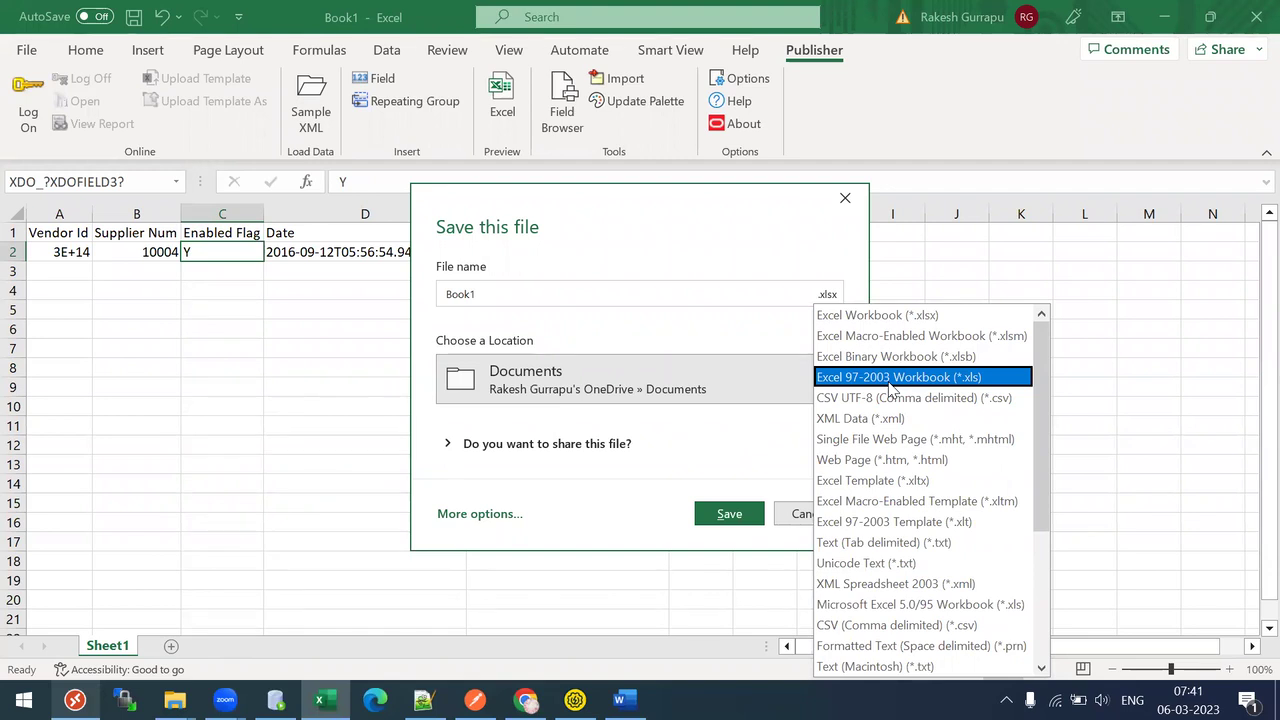
pyautogui.click(893, 388)
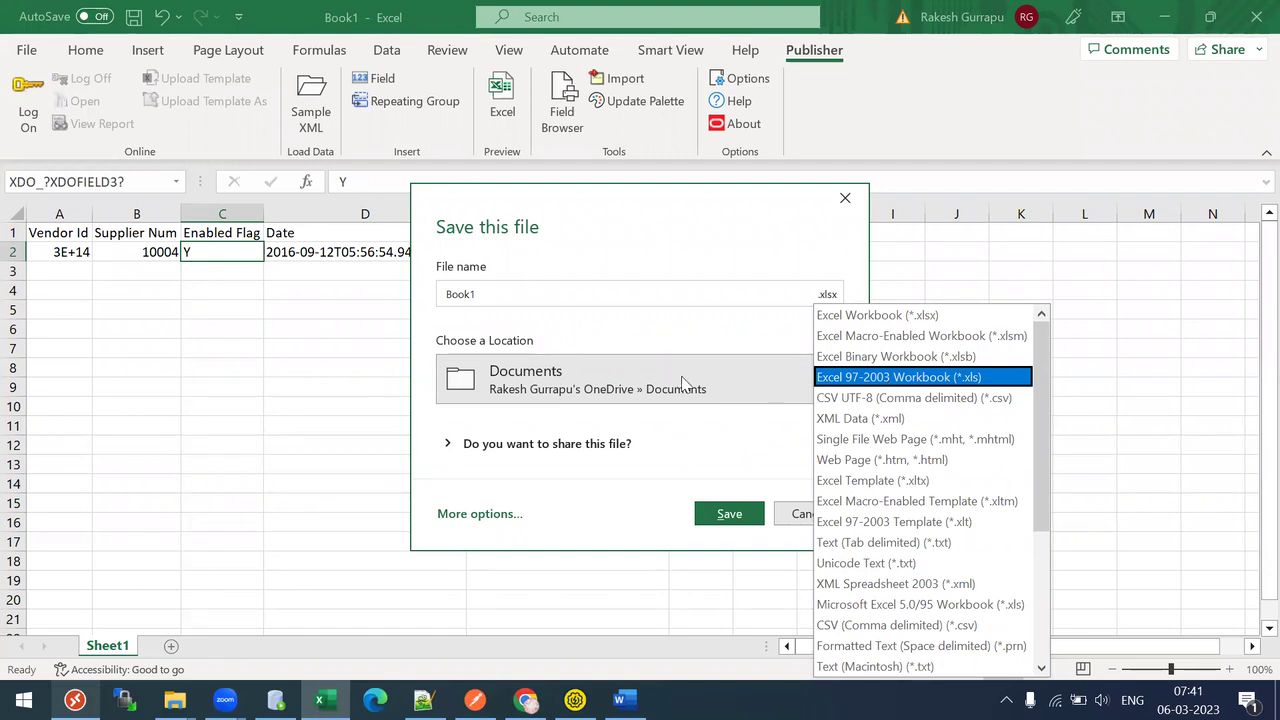
pyautogui.click(493, 288)
pyautogui.doubleClick(493, 288)
pyautogui.write('E')
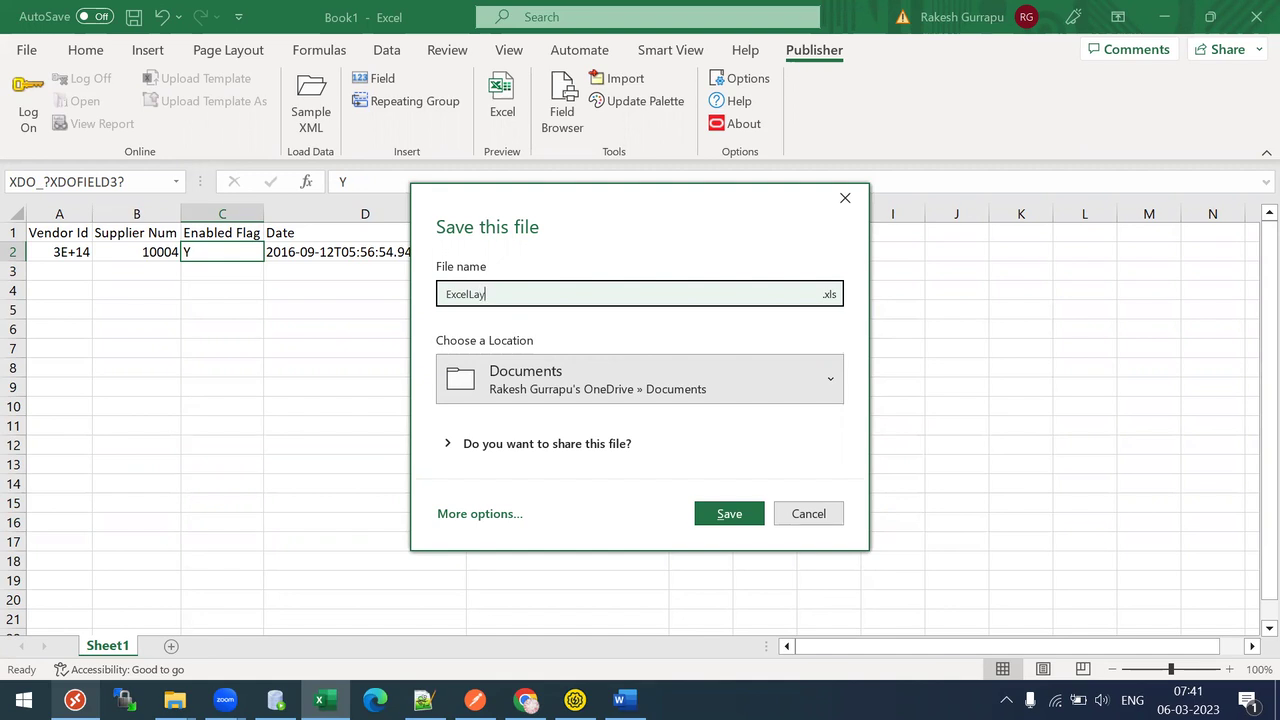
pyautogui.write('xcelLayout')
pyautogui.click(600, 383)
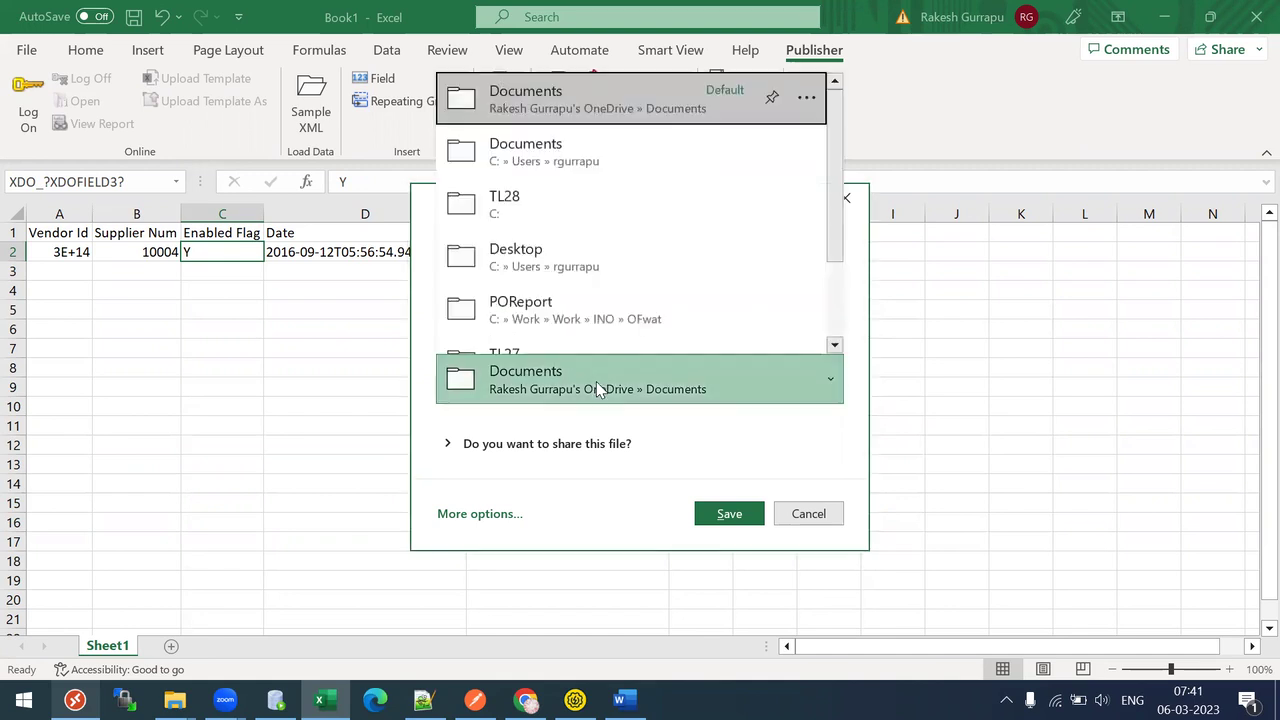
pyautogui.click(581, 229)
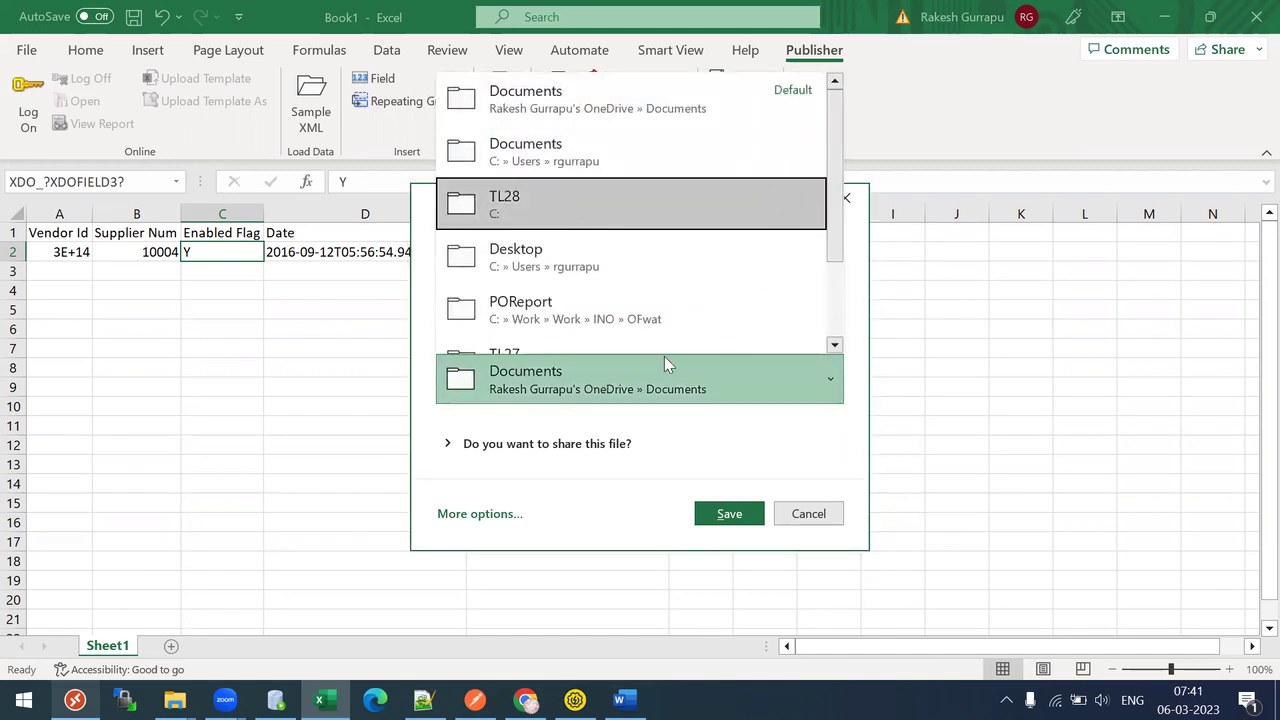
pyautogui.click(731, 511)
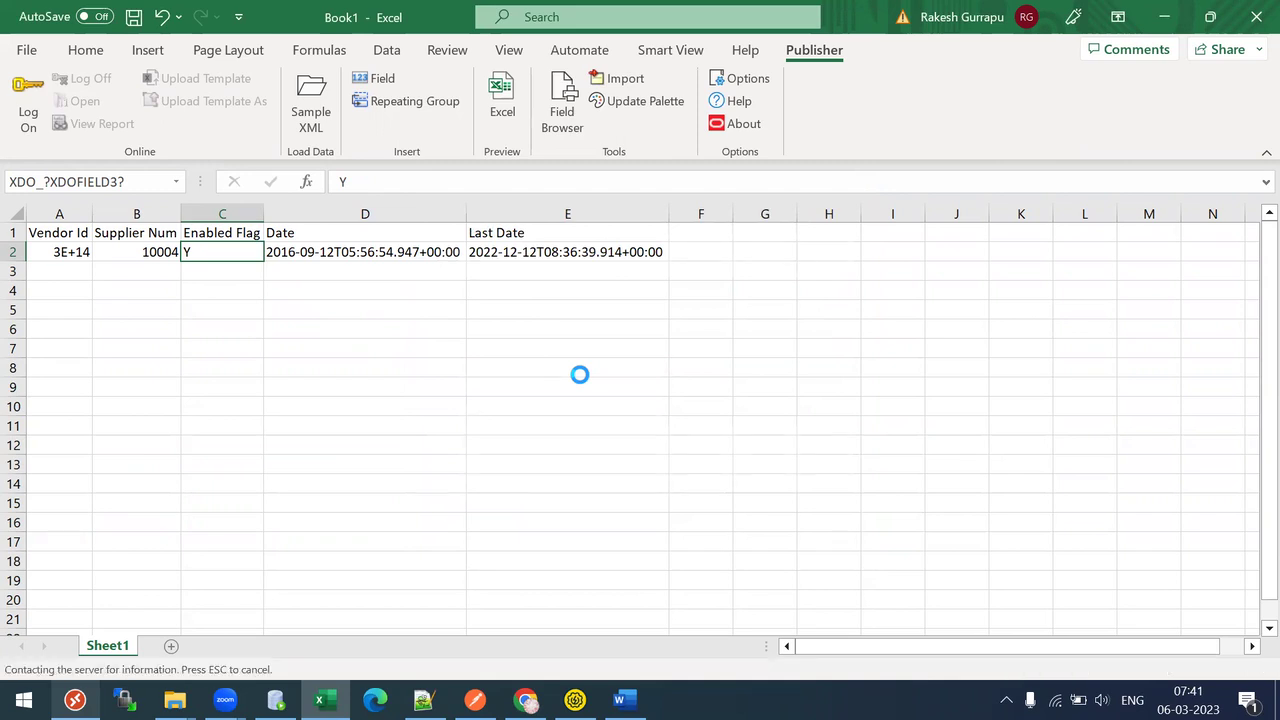
pyautogui.click(502, 98)
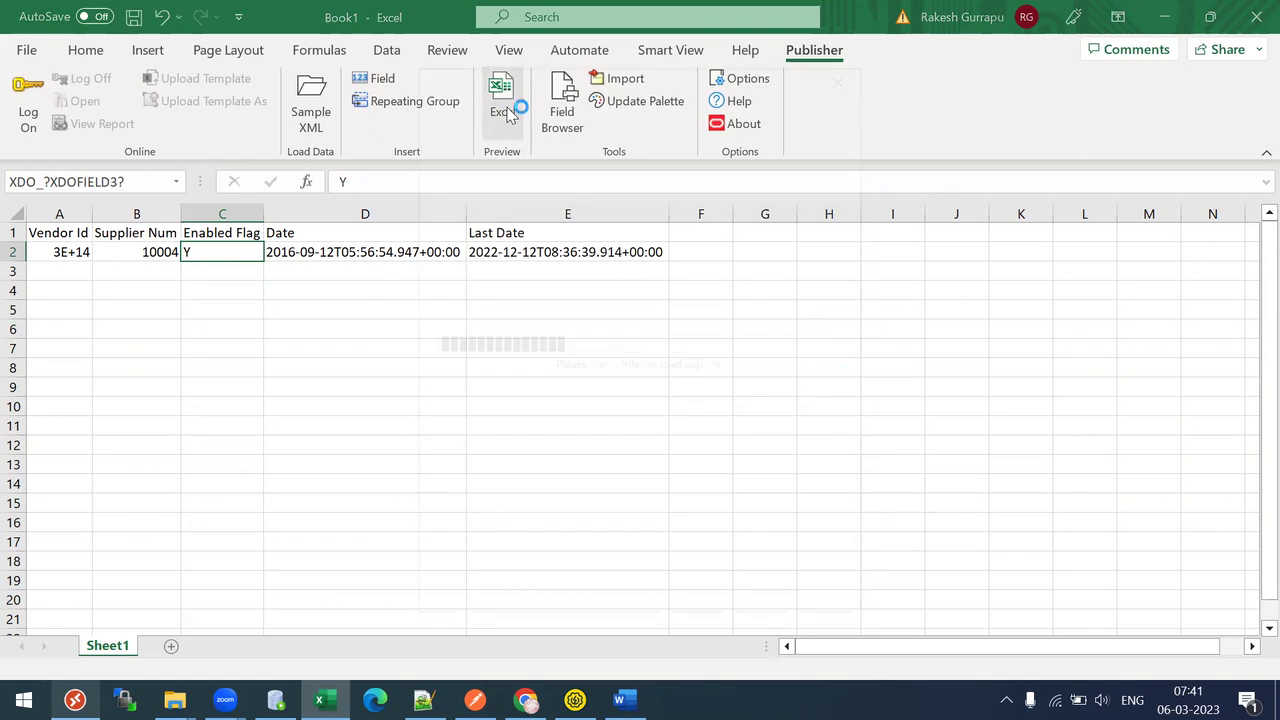
pyautogui.click(843, 80)
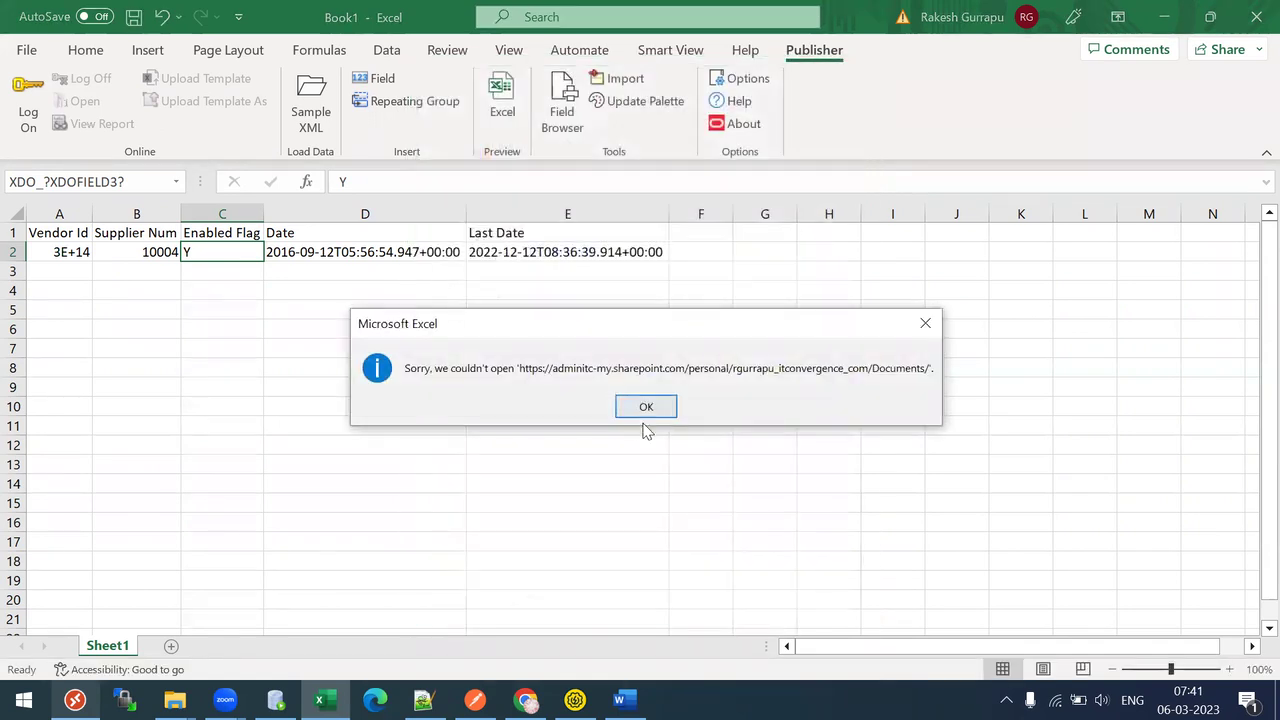
pyautogui.click(660, 408)
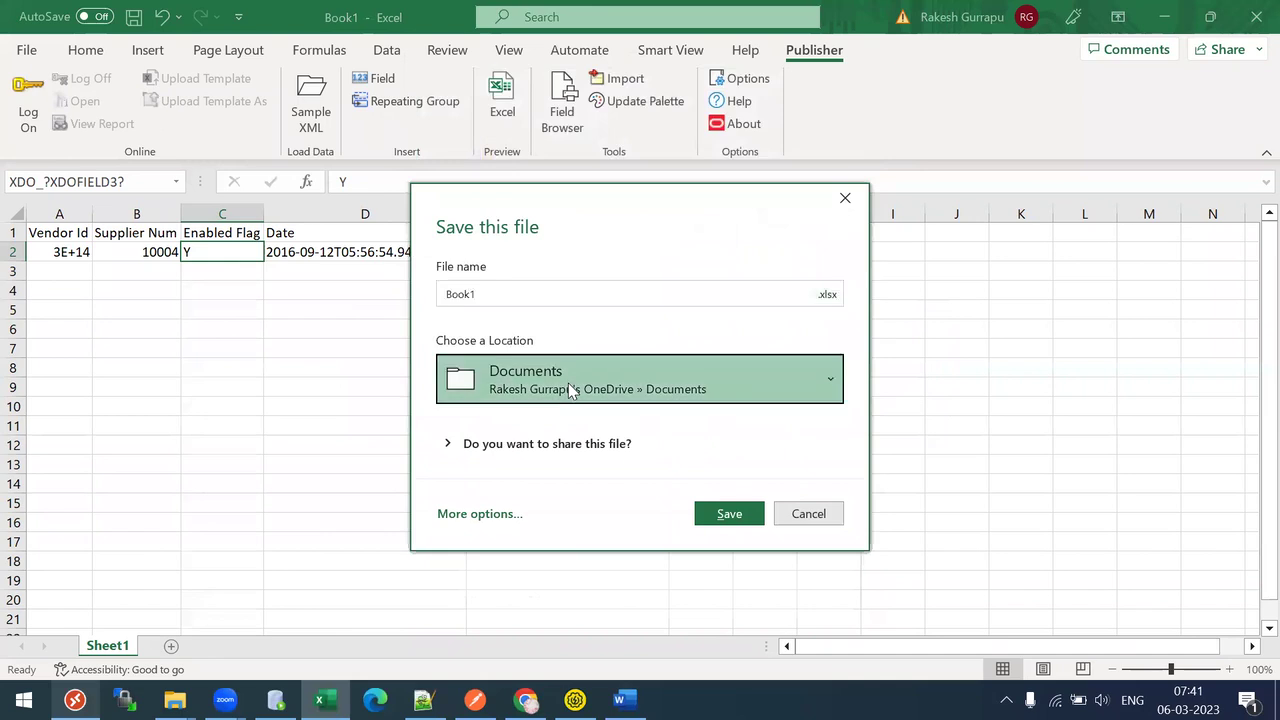
# Save the workbook as ExcelLayout.xlsx in the TL28 folder on drive C.
pyautogui.click(569, 385)
pyautogui.click(548, 208)
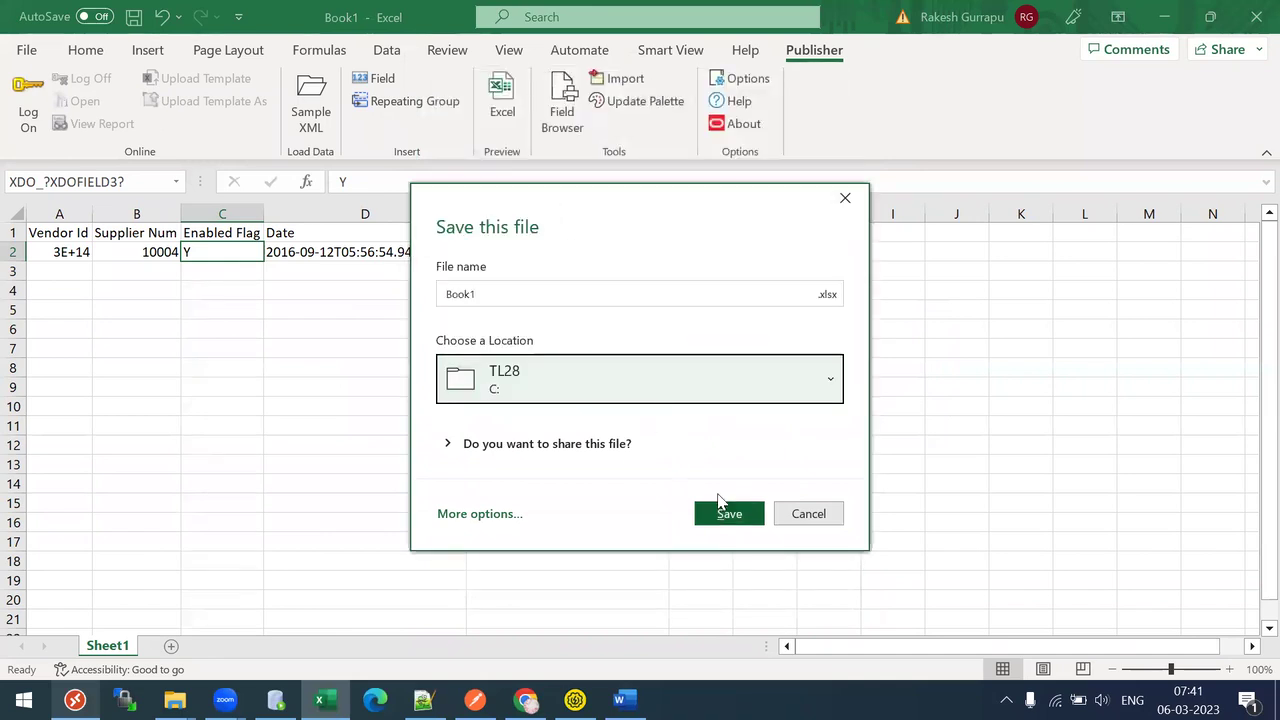
pyautogui.click(504, 293)
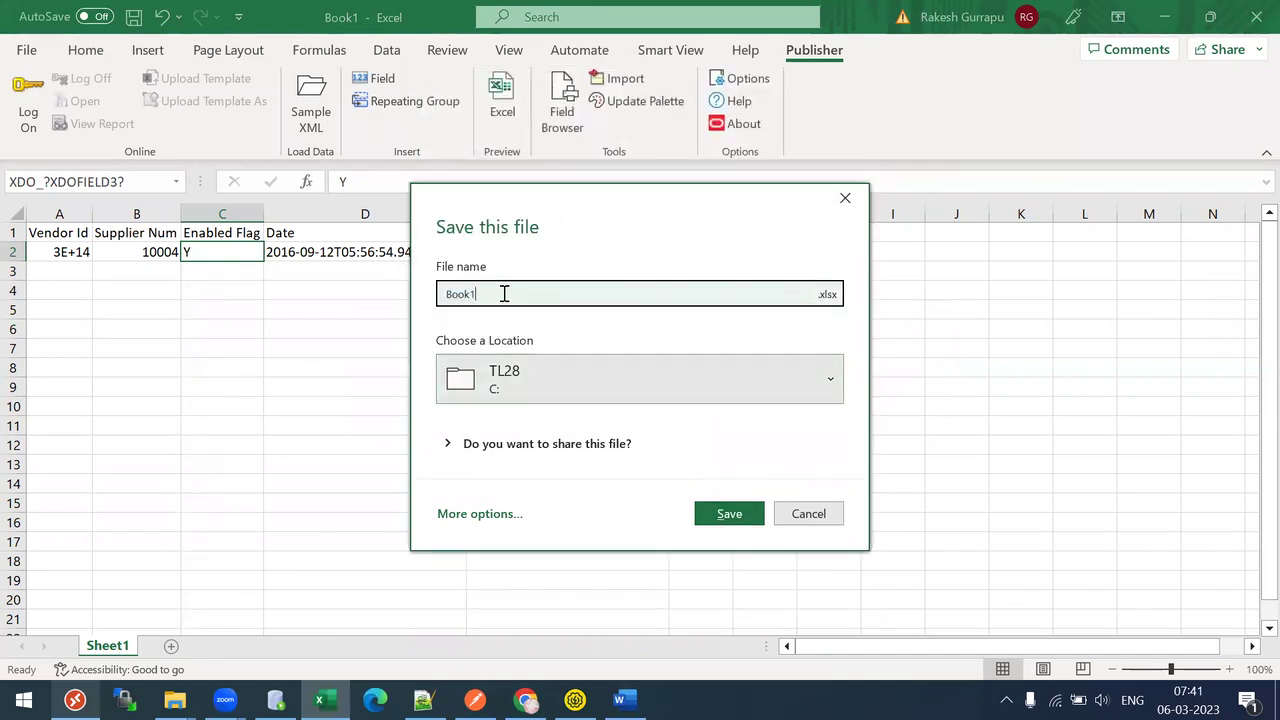
pyautogui.doubleClick(504, 293)
pyautogui.write('ExcelLayout')
pyautogui.click(724, 516)
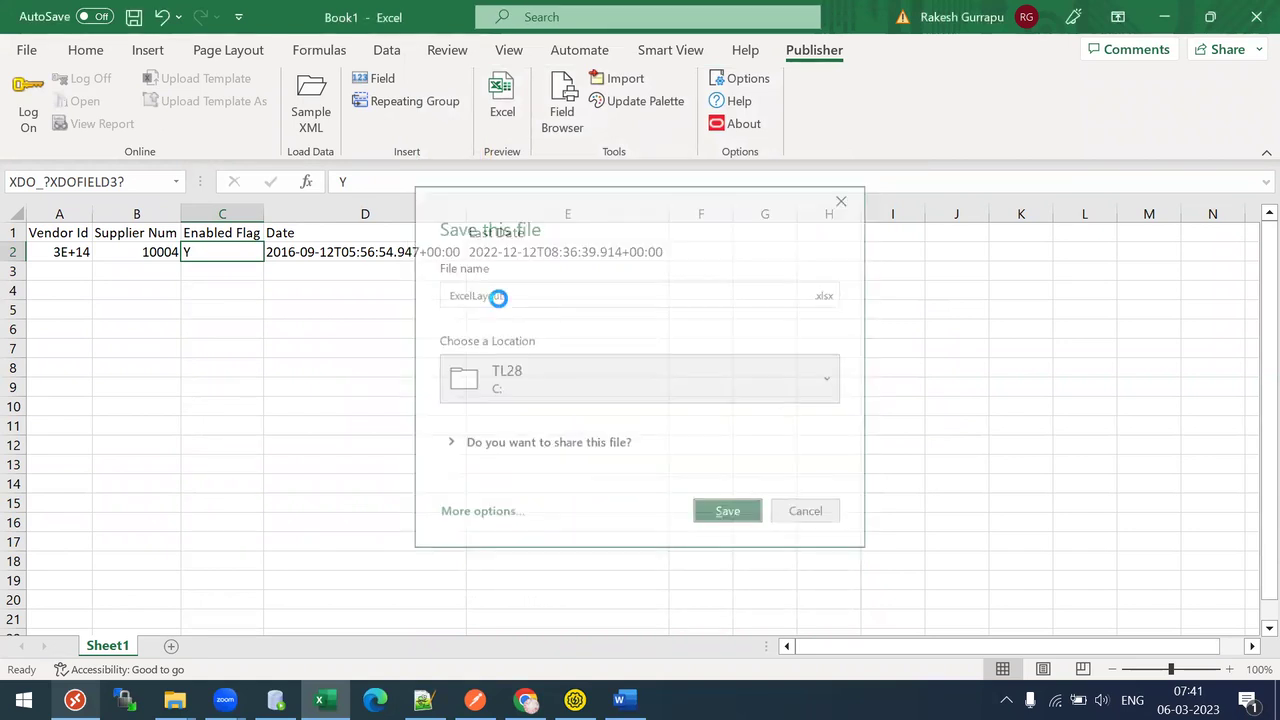
# Preview the template output in Excel, inspect the full contents of cells A2 to E2 one by one, and close the preview.
pyautogui.click(502, 105)
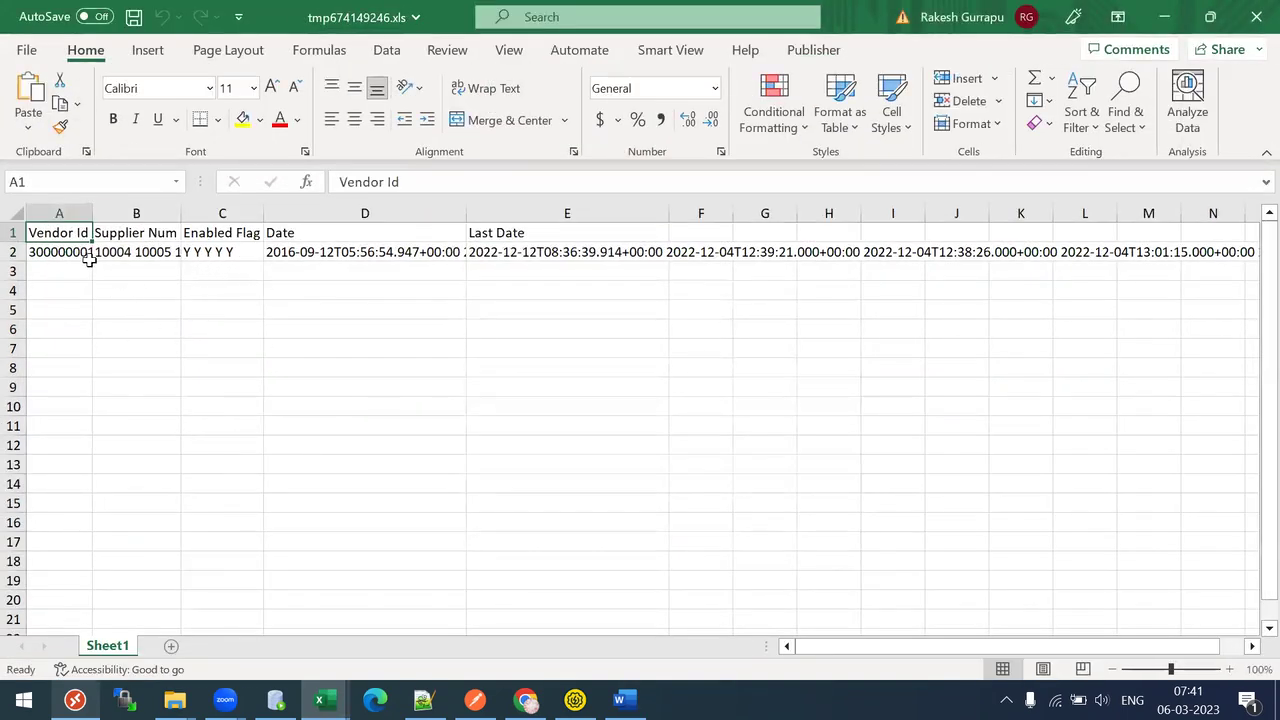
pyautogui.click(55, 249)
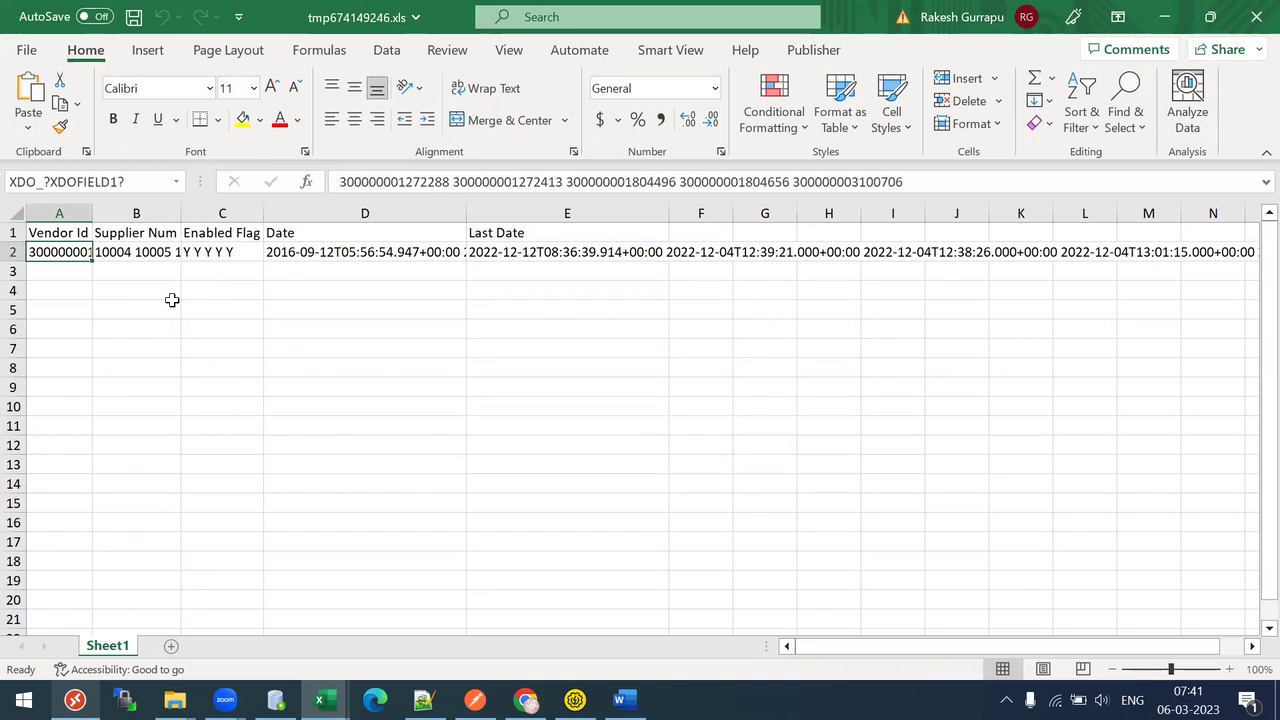
pyautogui.press('Right')
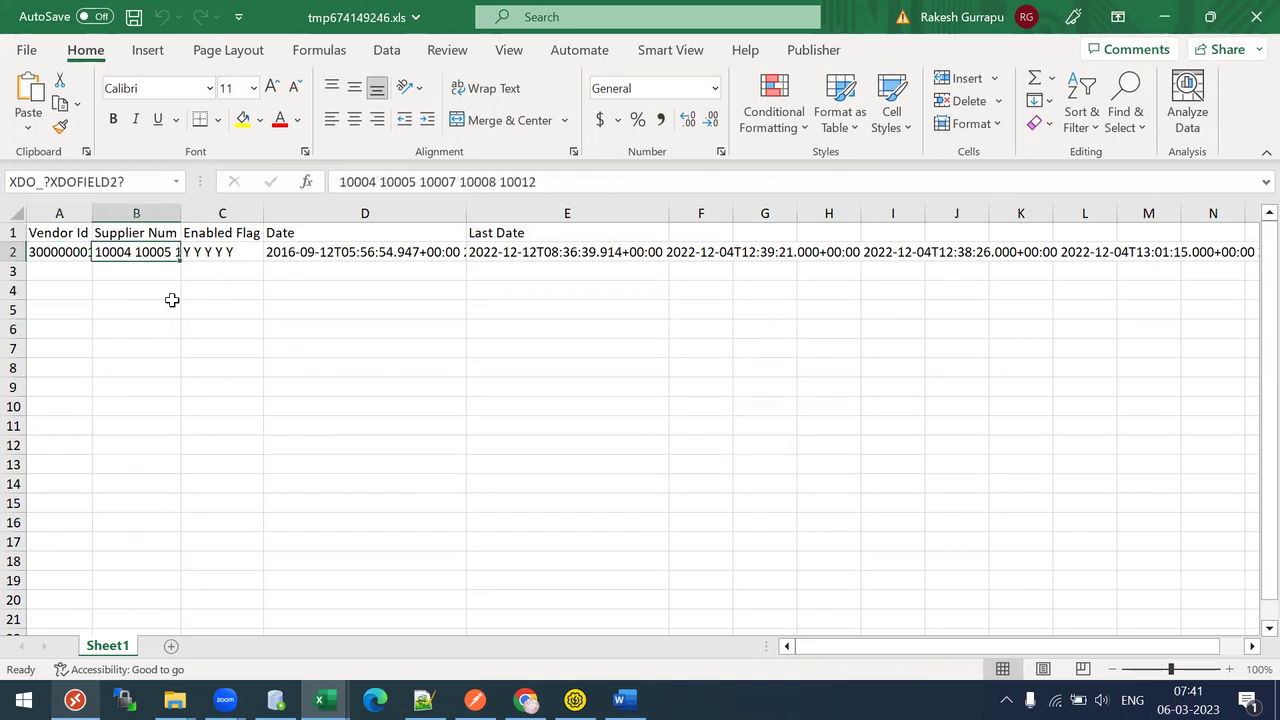
pyautogui.press('Right')
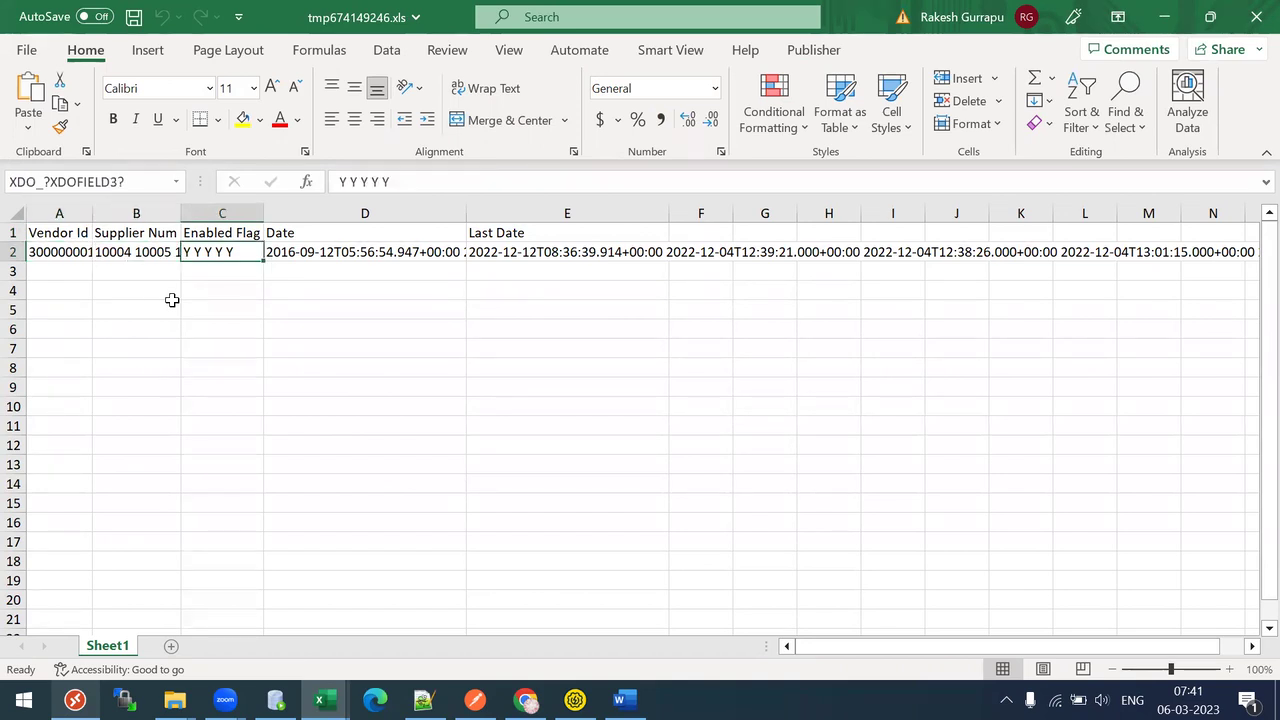
pyautogui.press('Right')
pyautogui.press('Right')
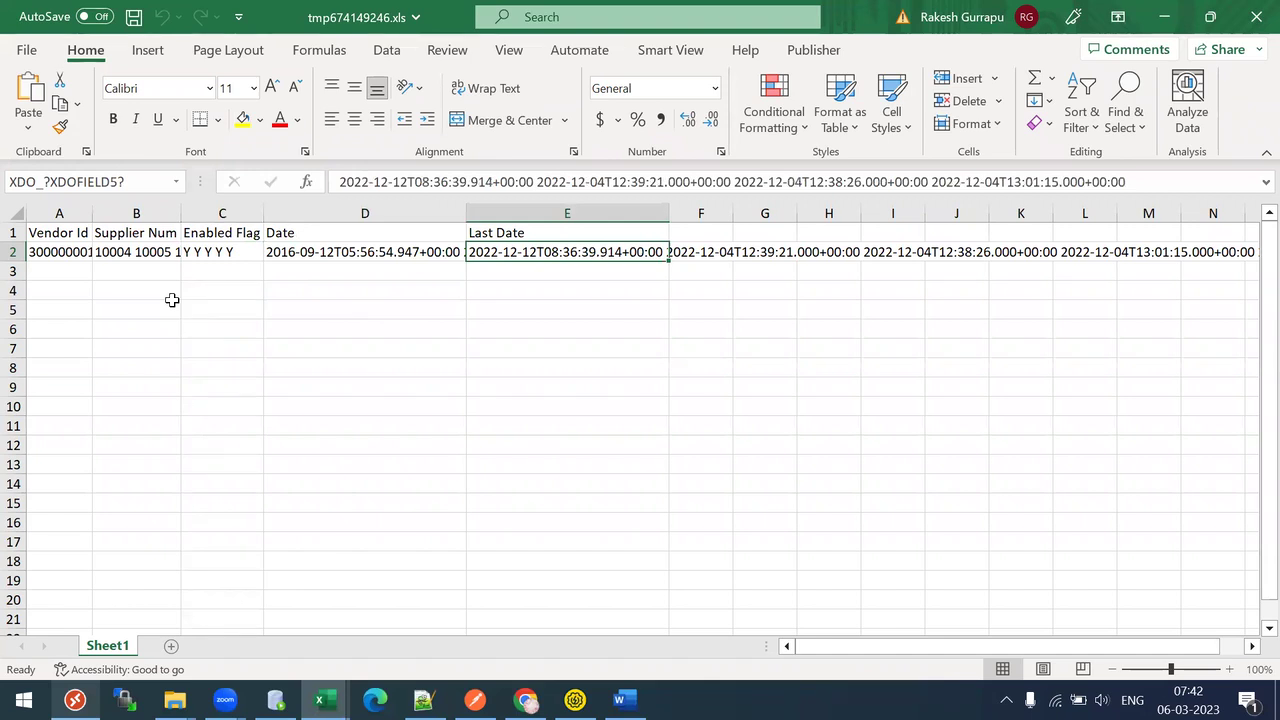
pyautogui.click(1256, 17)
# Insert a repeating group over cells A2 to E2 that loops for each G_1, and save the workbook.
pyautogui.click(70, 252)
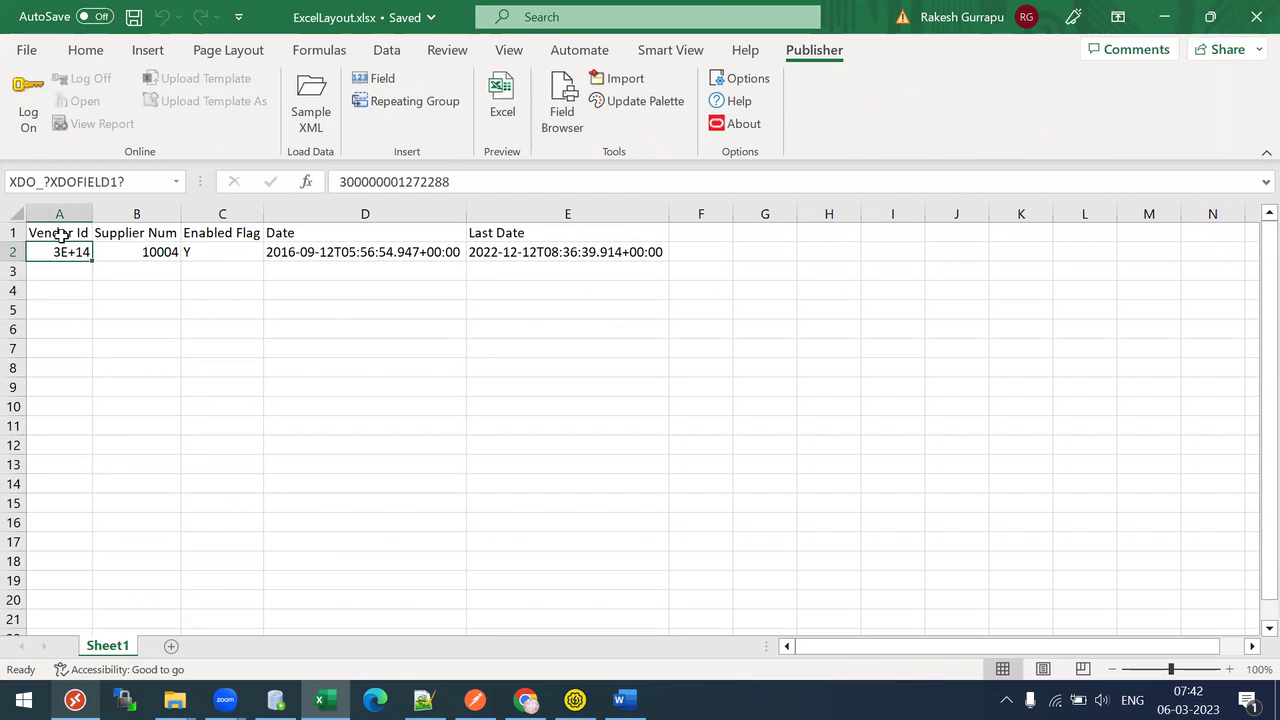
pyautogui.hotkey('shift', 'Right')
pyautogui.hotkey('shift', 'Right')
pyautogui.hotkey('shift', 'Right')
pyautogui.hotkey('shift', 'Right')
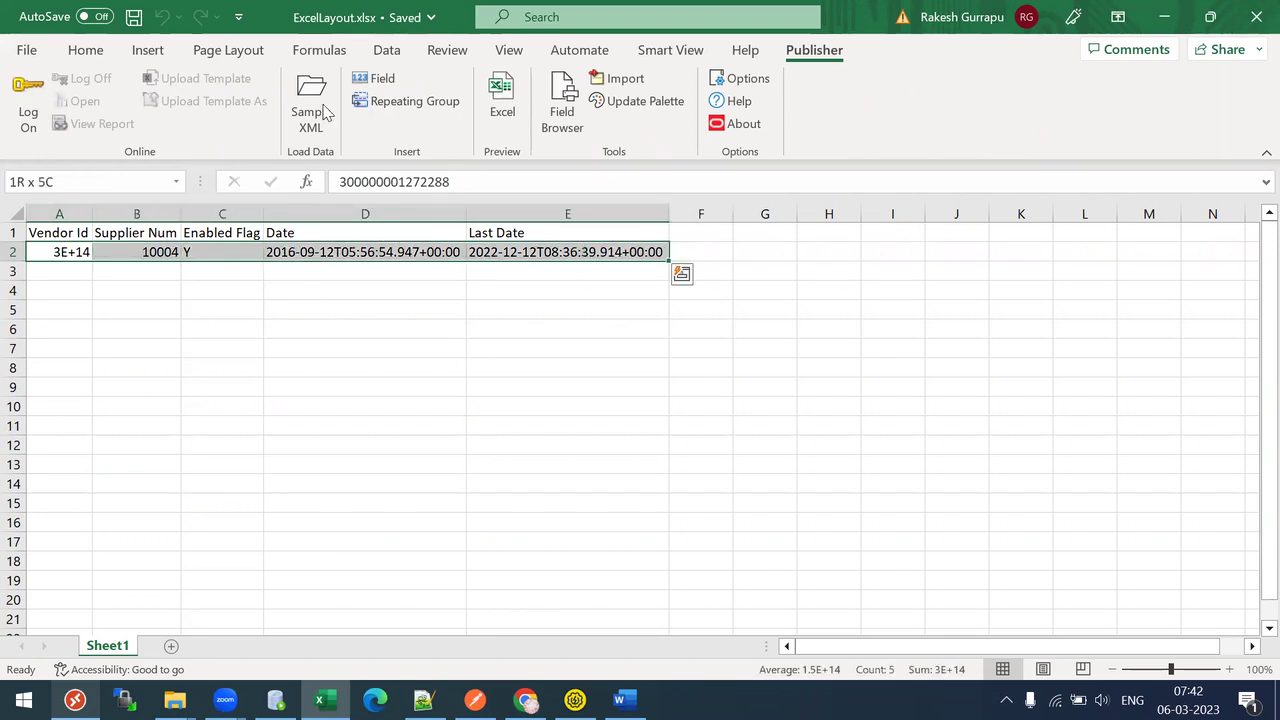
pyautogui.click(388, 106)
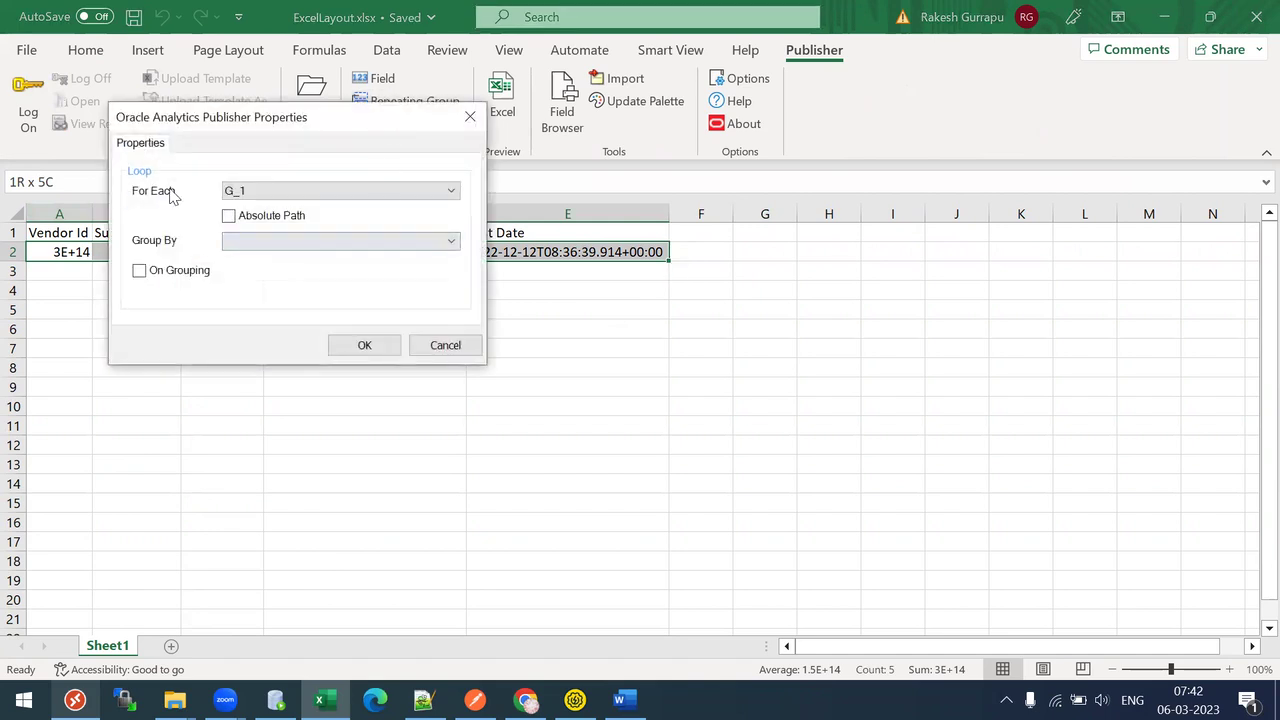
pyautogui.click(255, 191)
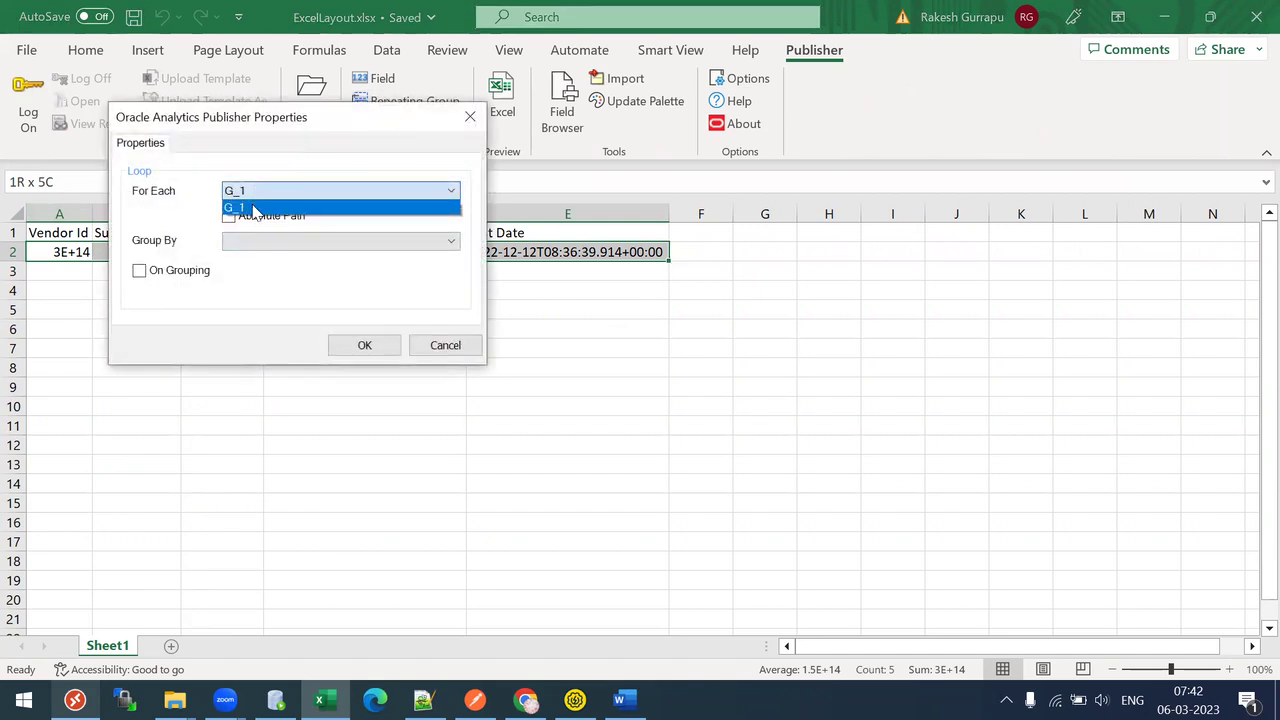
pyautogui.click(255, 207)
pyautogui.click(364, 345)
pyautogui.hotkey('ctrl', 's')
pyautogui.click(331, 309)
# Preview the template output in Excel again to check the supplier rows, and return to the Date field cell in the template.
pyautogui.click(503, 112)
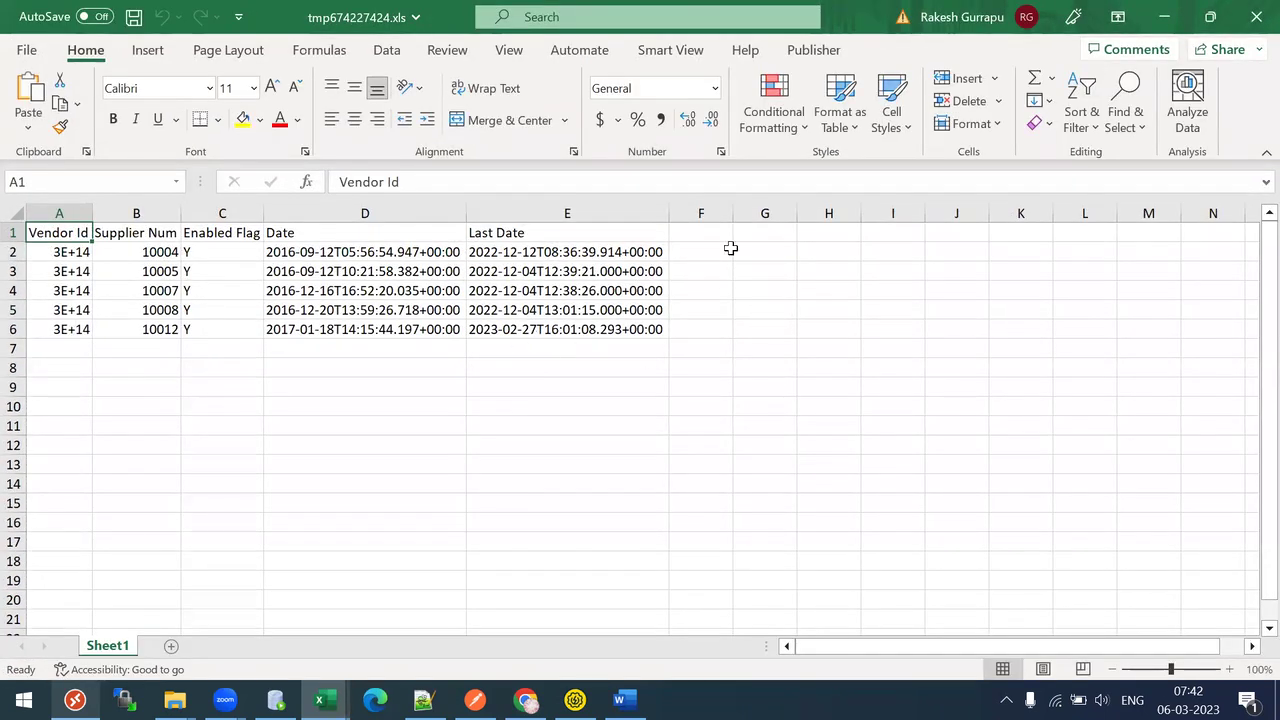
pyautogui.click(1251, 13)
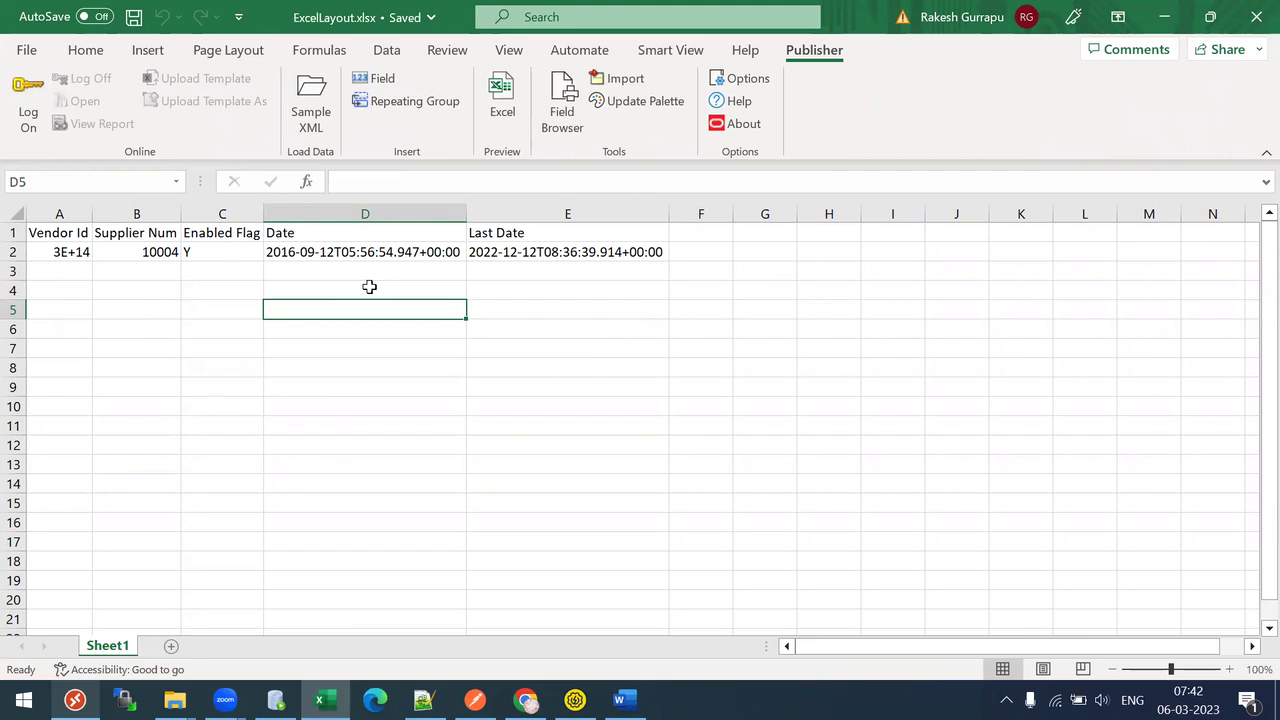
pyautogui.click(290, 250)
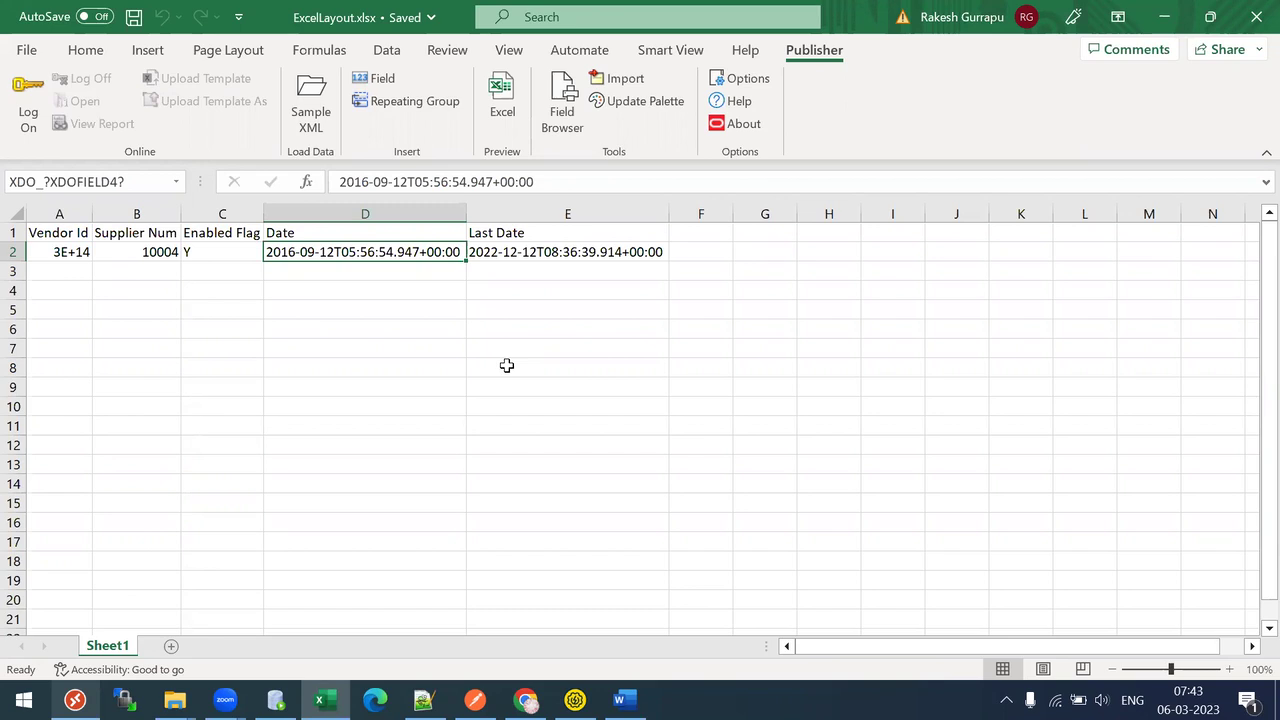
# Close the template, check its file type in the TL28 folder in File Explorer, and reopen ExcelLayout.xlsx.
pyautogui.click(1256, 14)
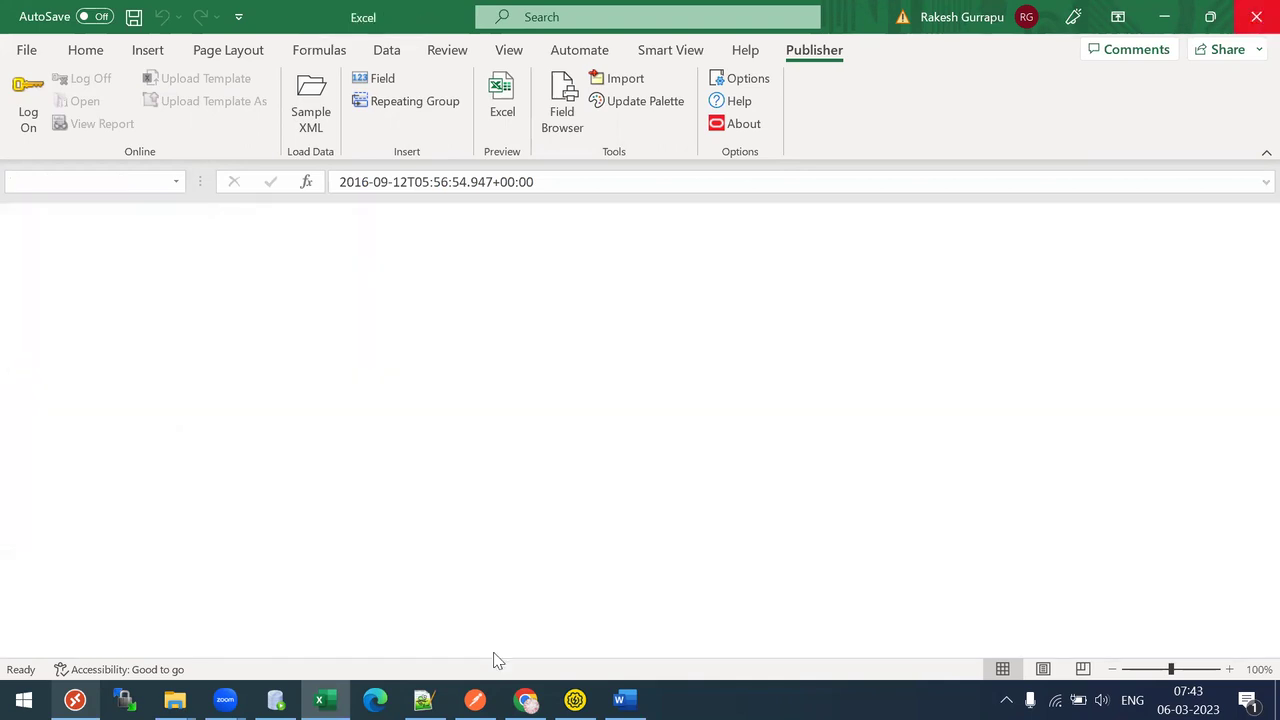
pyautogui.click(175, 700)
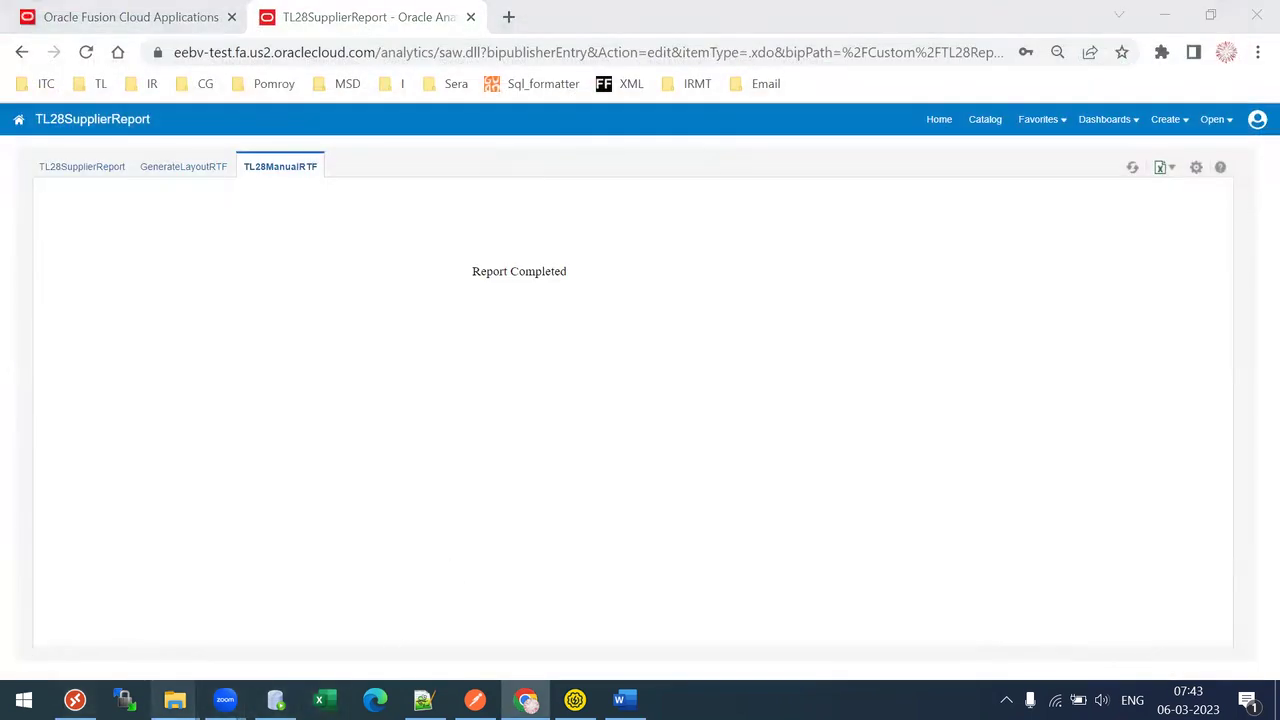
pyautogui.click(151, 656)
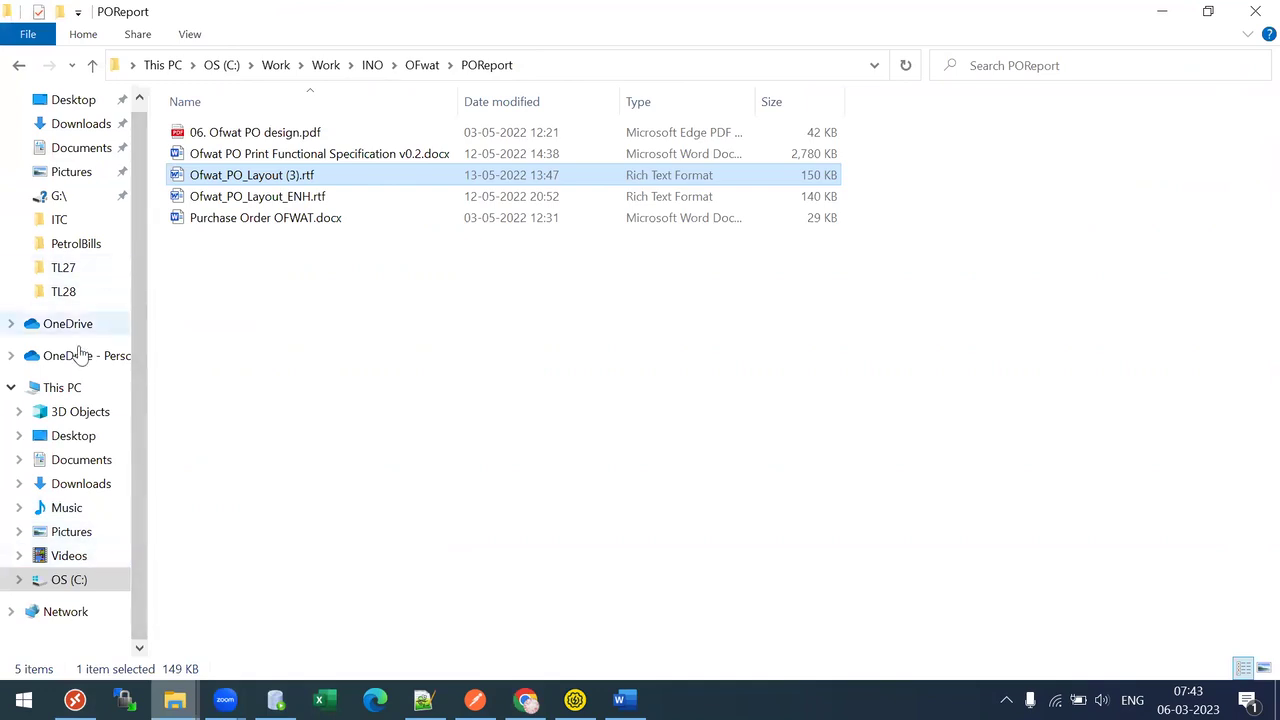
pyautogui.click(63, 292)
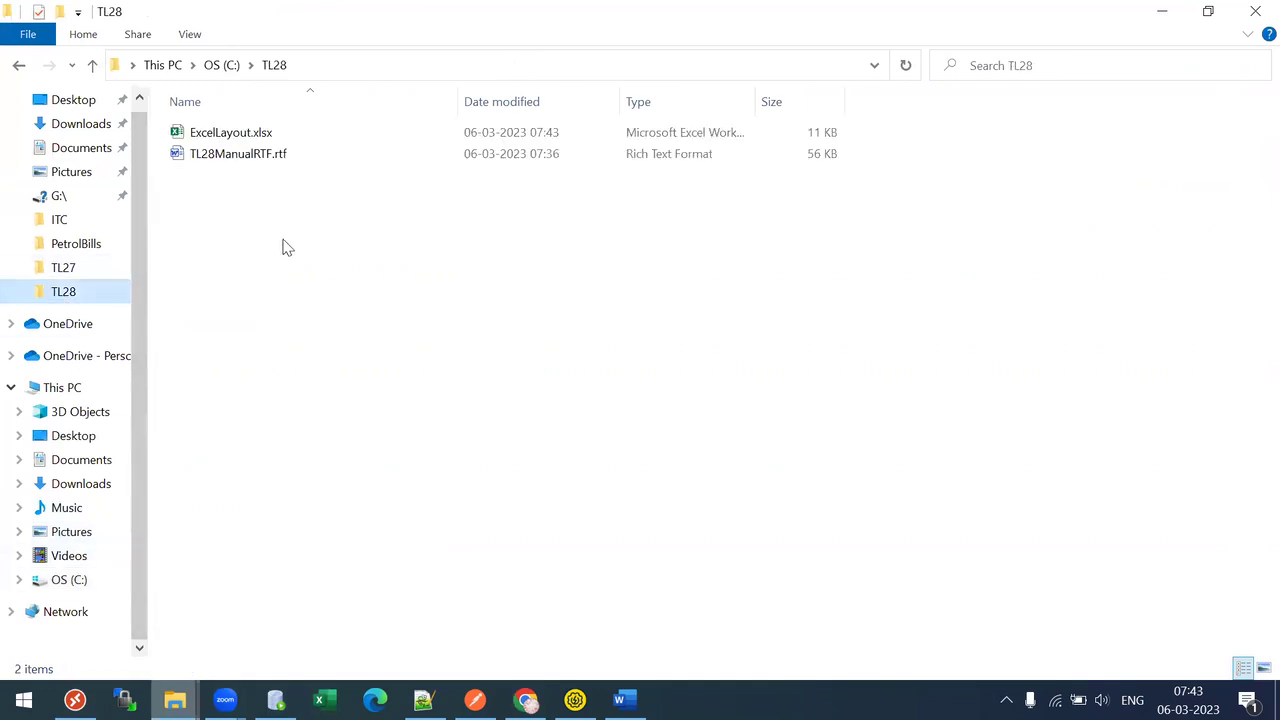
pyautogui.click(198, 135)
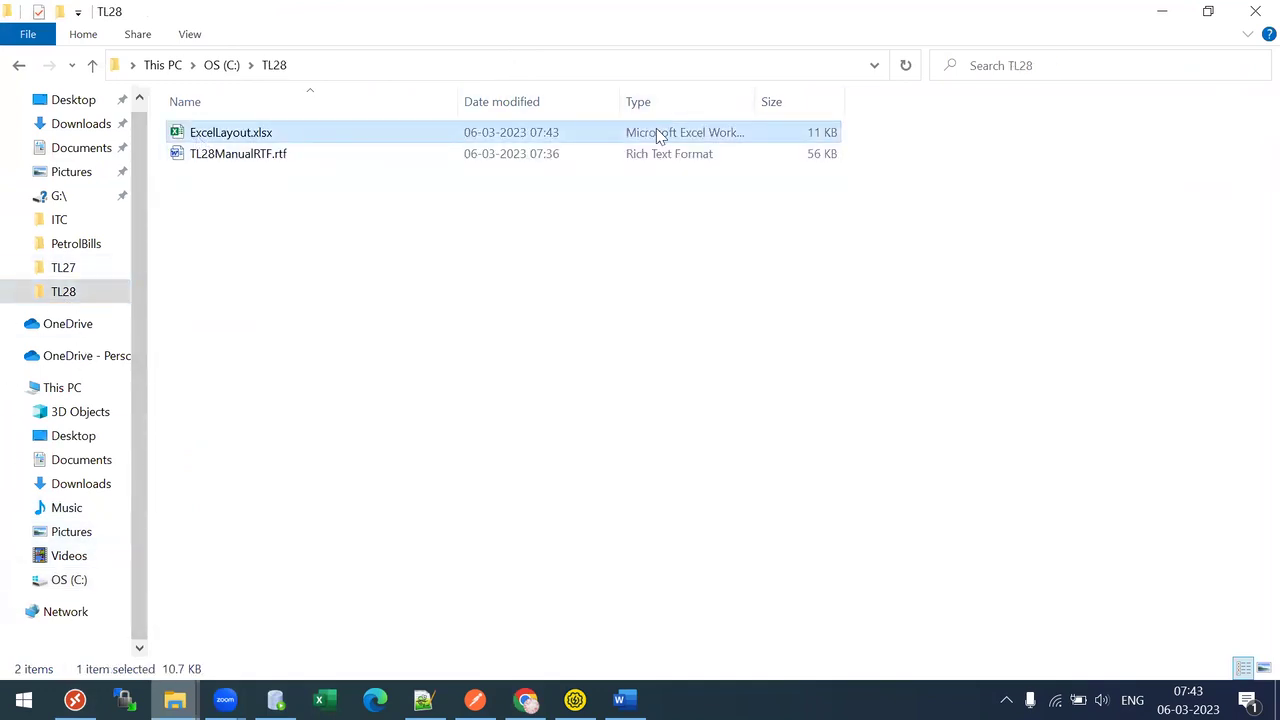
pyautogui.doubleClick(225, 135)
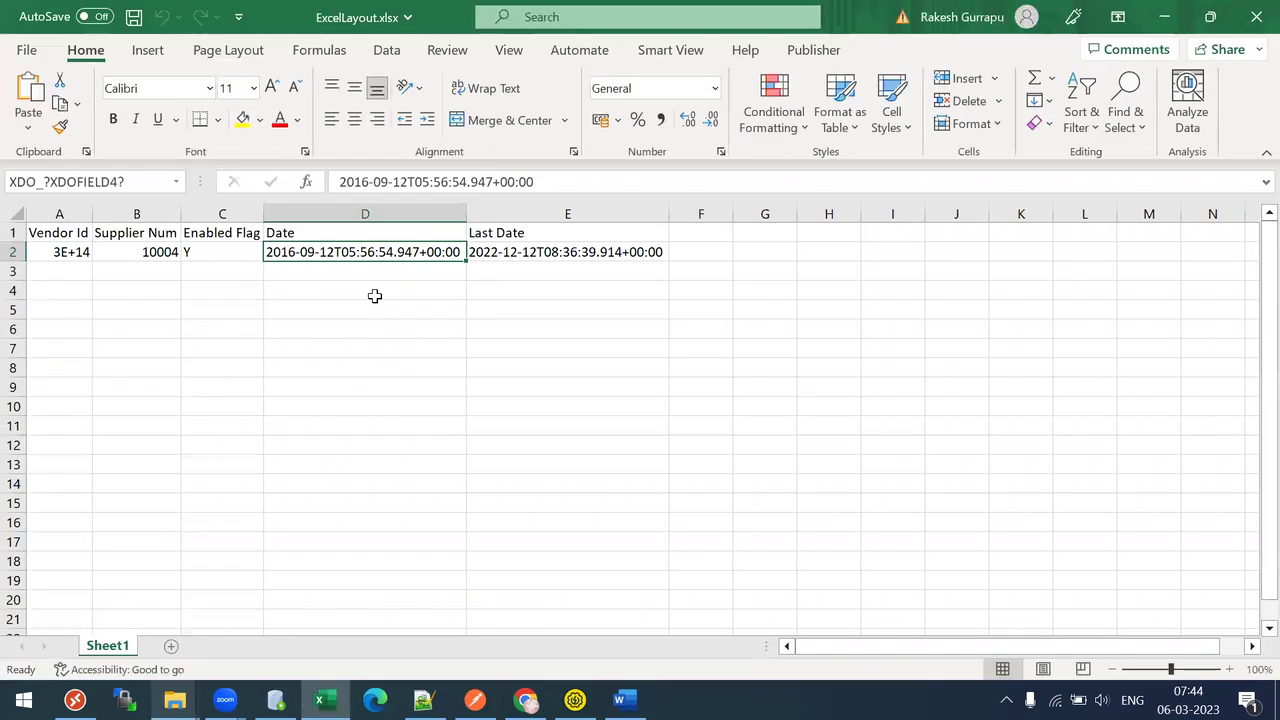
# Save a copy of the template as ExcelLayout in Excel 97-2003 Workbook (*.xls) format in the TL28 folder.
pyautogui.click(25, 52)
pyautogui.click(80, 315)
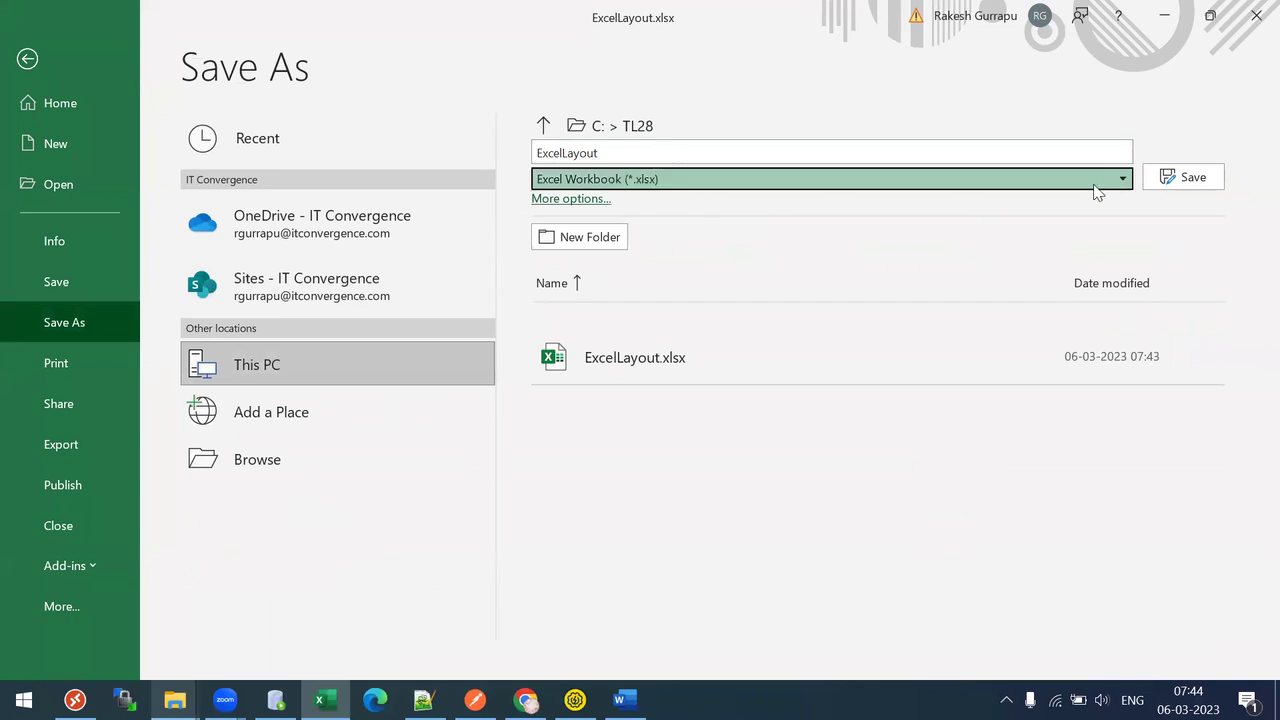
pyautogui.click(1096, 186)
pyautogui.click(610, 266)
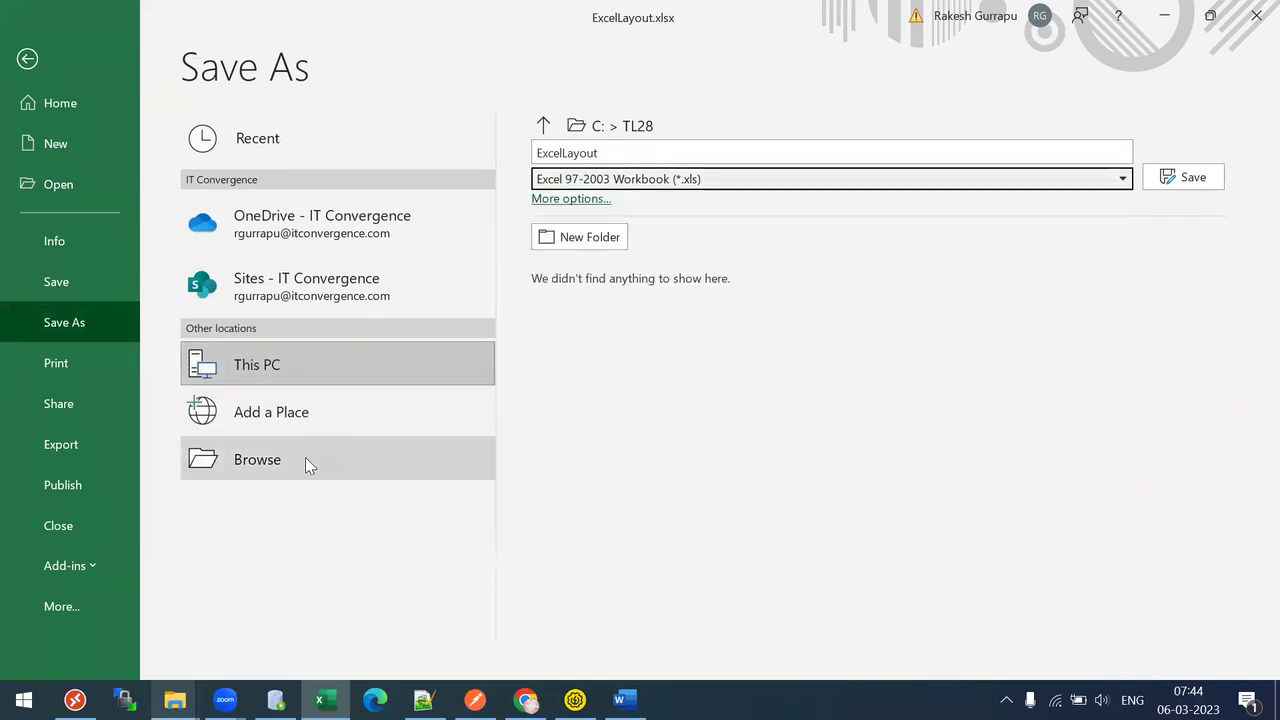
pyautogui.click(1185, 177)
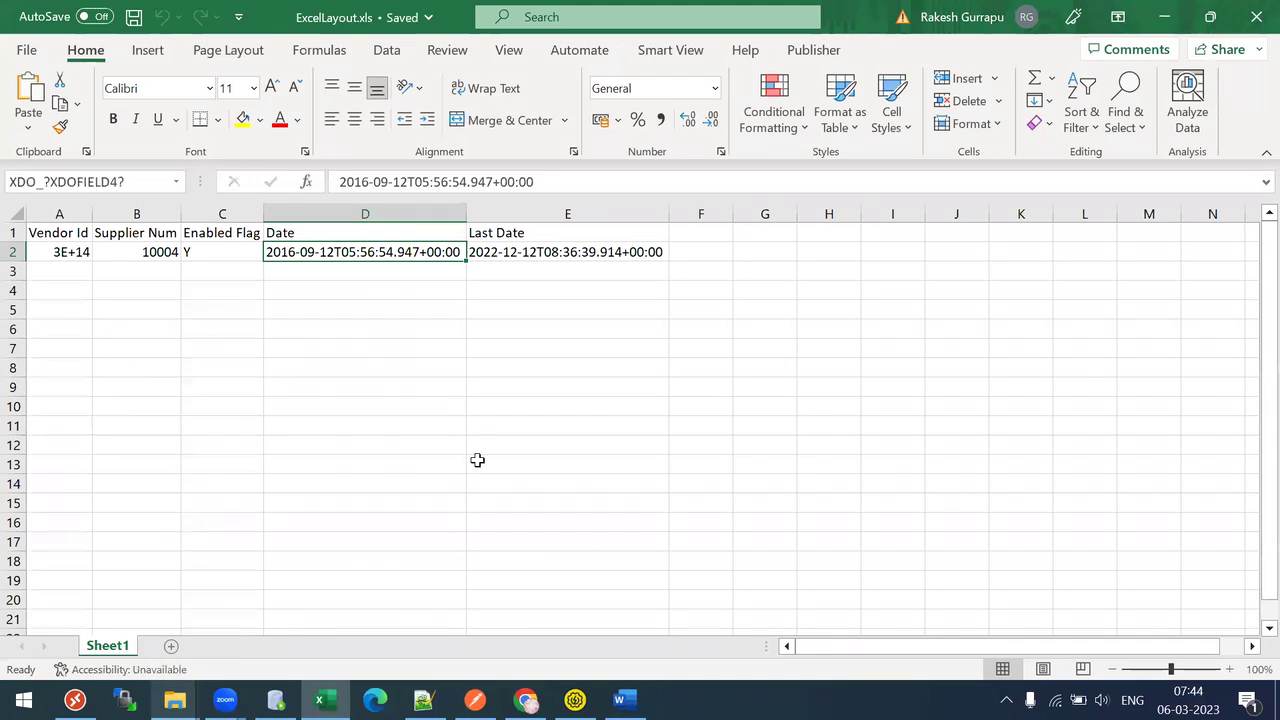
# Permanently delete ExcelLayout.xlsx from the TL28 folder in File Explorer after closing the open ExcelLayout.xls.
pyautogui.click(175, 700)
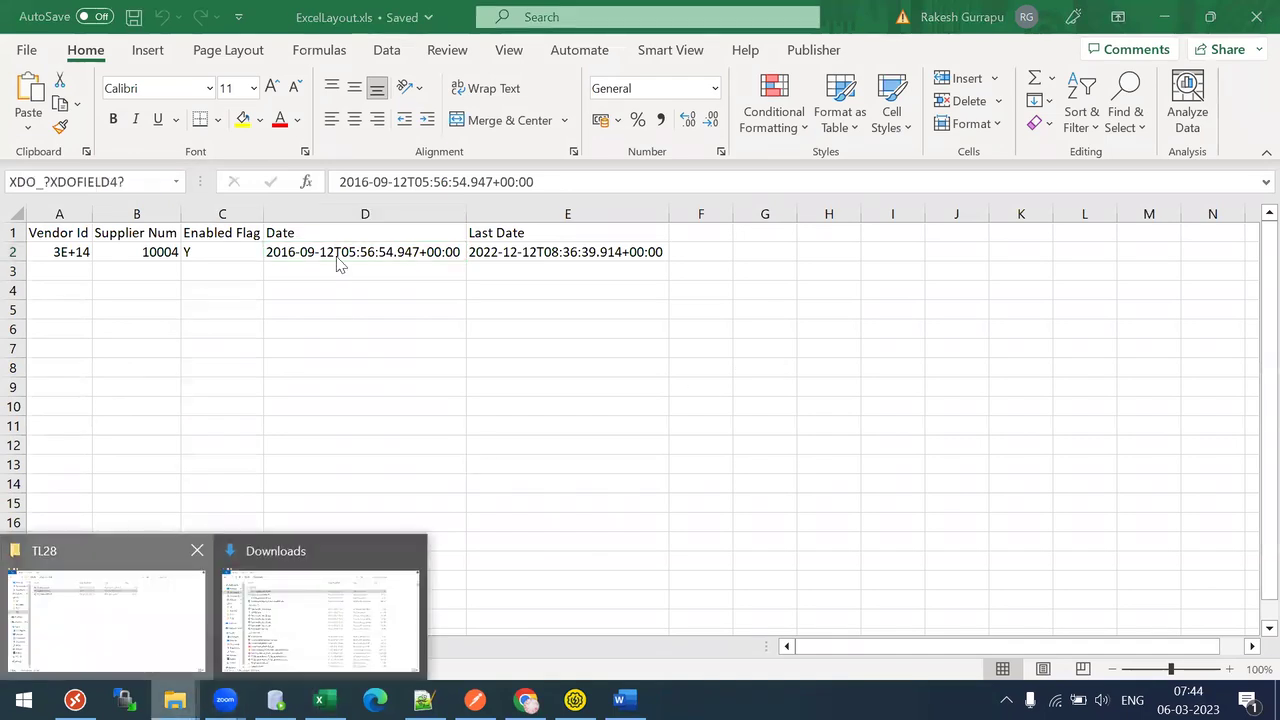
pyautogui.click(105, 610)
pyautogui.click(232, 134)
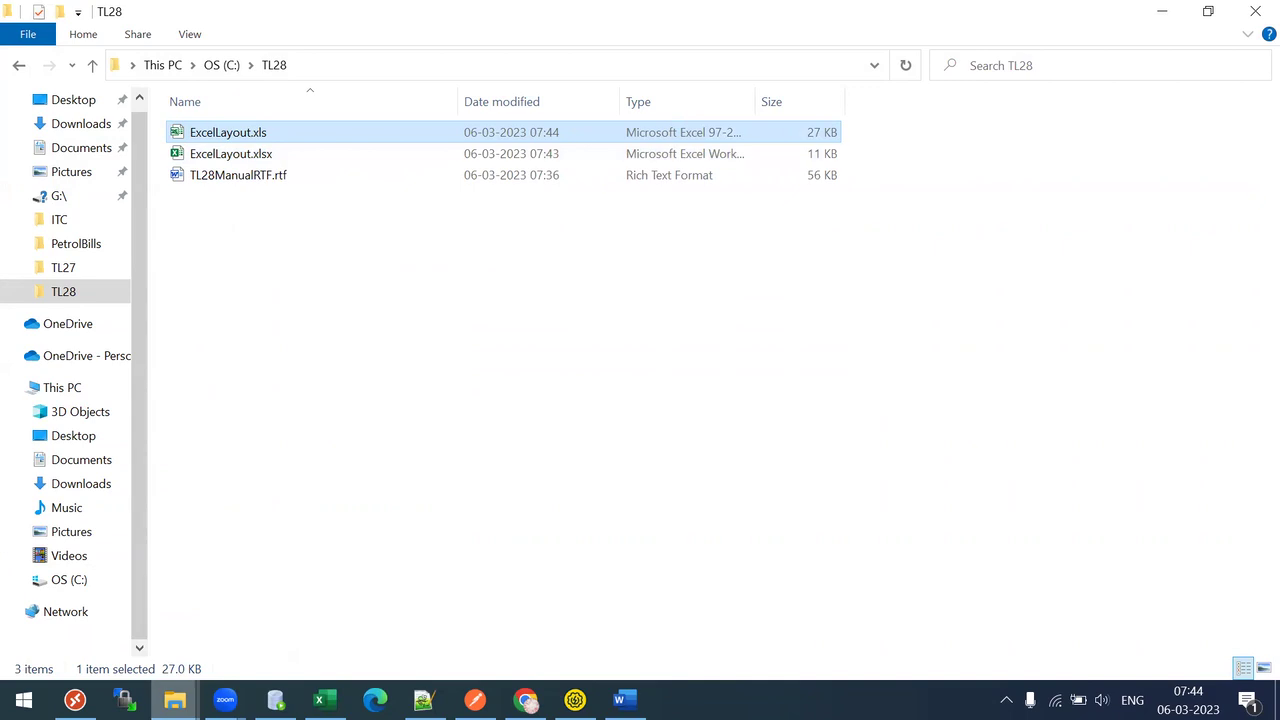
pyautogui.press('Return')
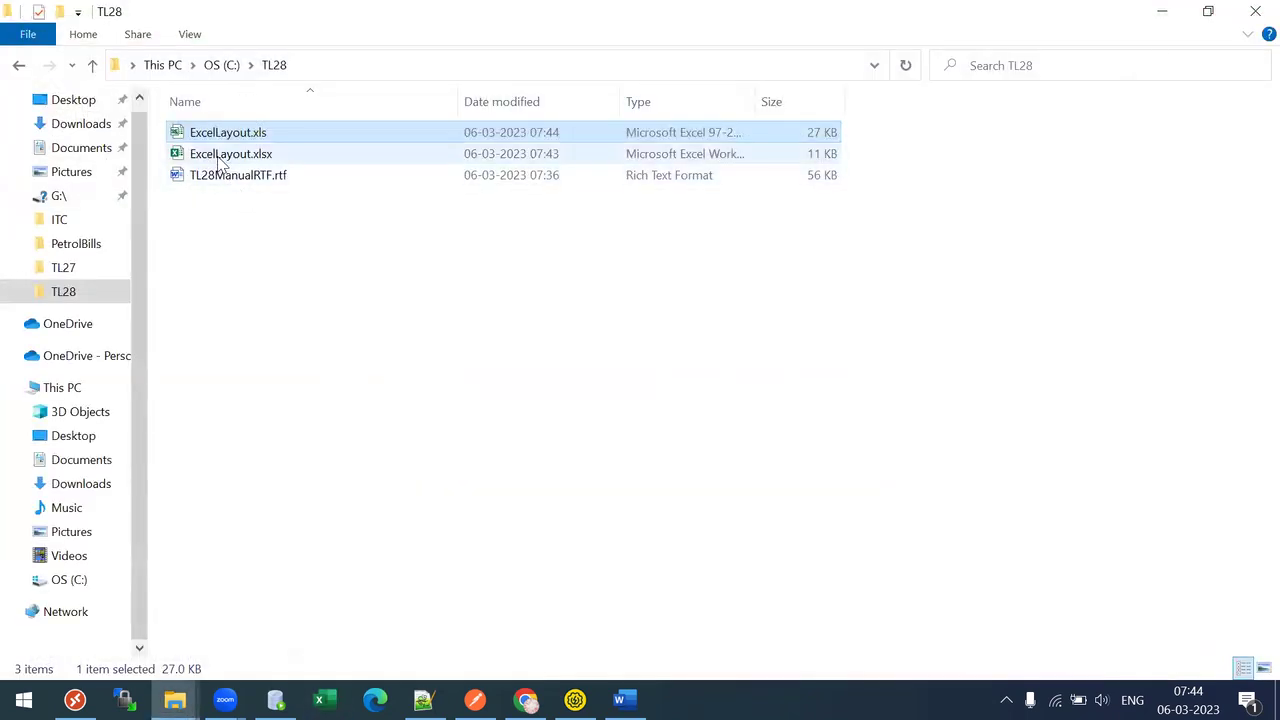
pyautogui.click(220, 158)
pyautogui.hotkey('shift', 'Delete')
pyautogui.press('Return')
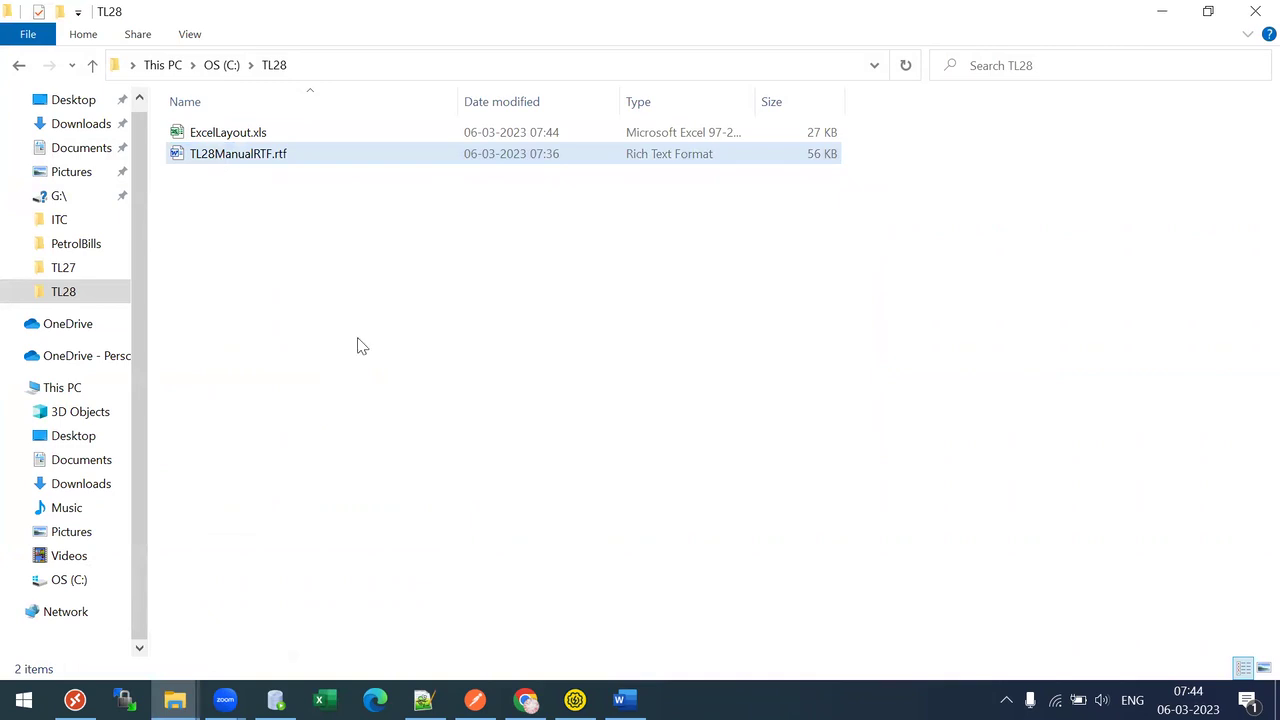
# Switch to Chrome, open TL28SupplierReport for editing, and check the output formats available for GenerateLayoutRTF in the layout list.
pyautogui.click(527, 700)
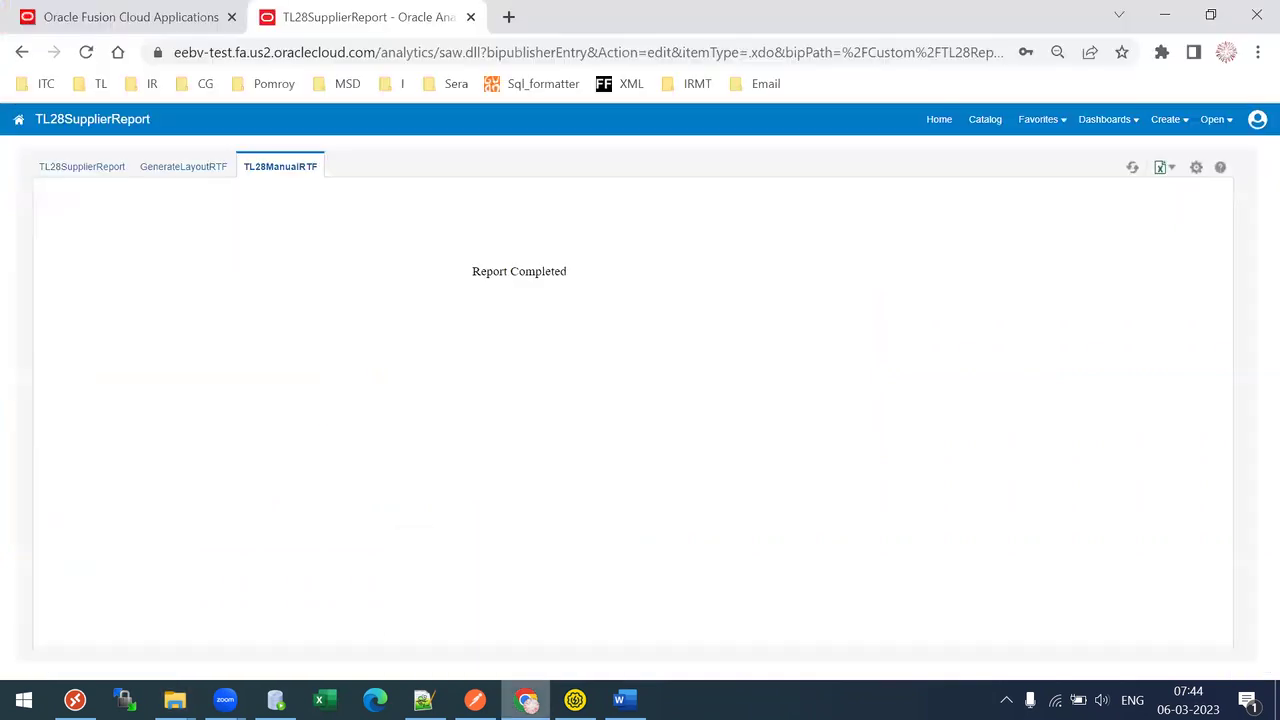
pyautogui.click(1198, 167)
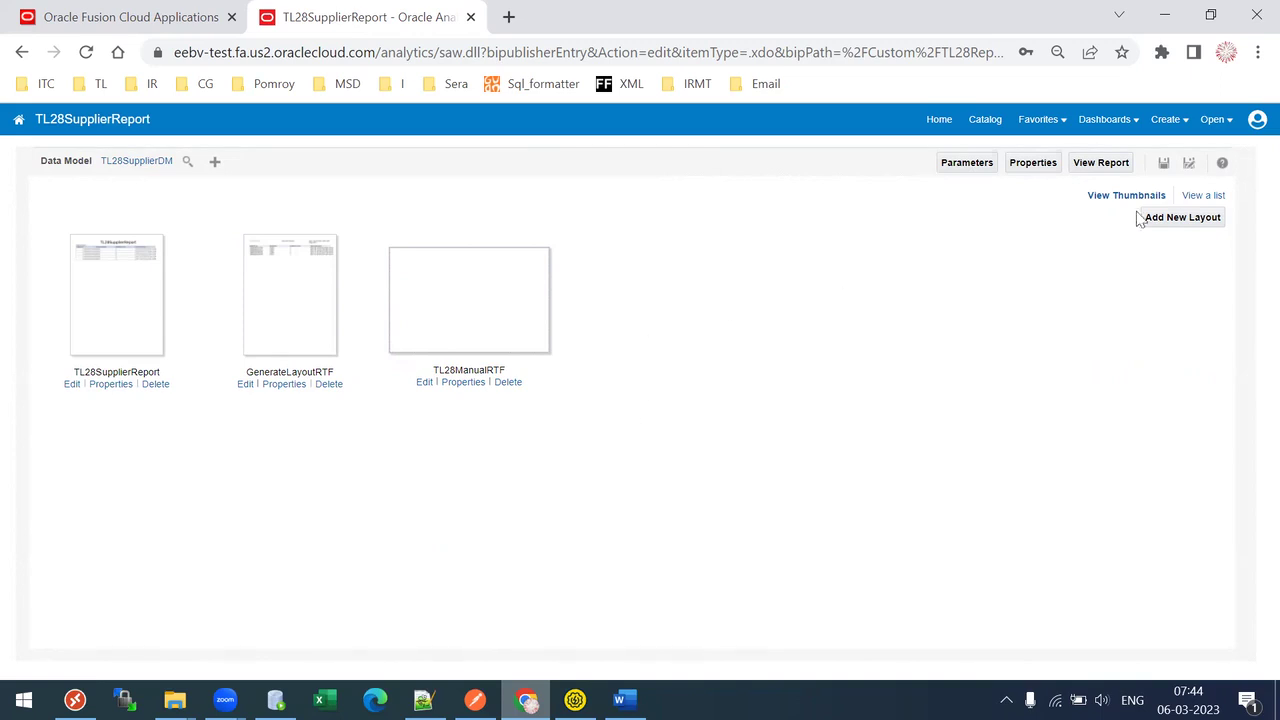
pyautogui.click(1198, 195)
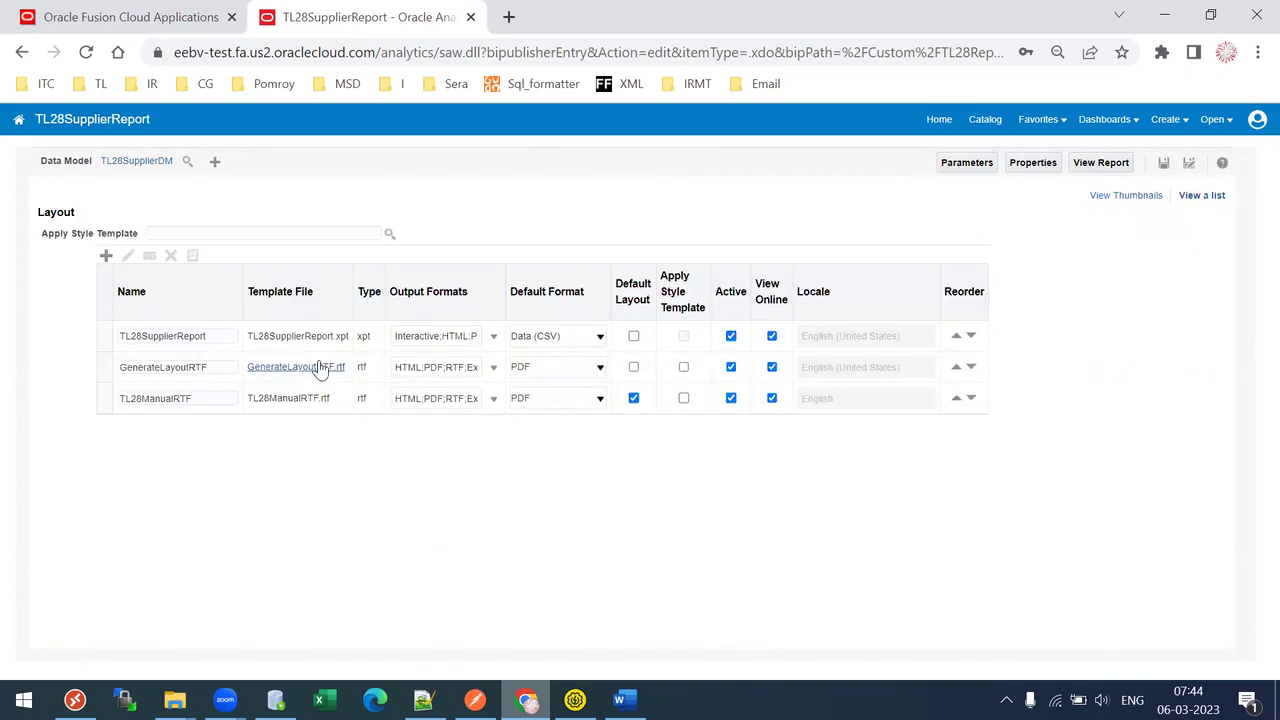
pyautogui.click(447, 369)
pyautogui.moveTo(505, 415); pyautogui.dragTo(531, 510)
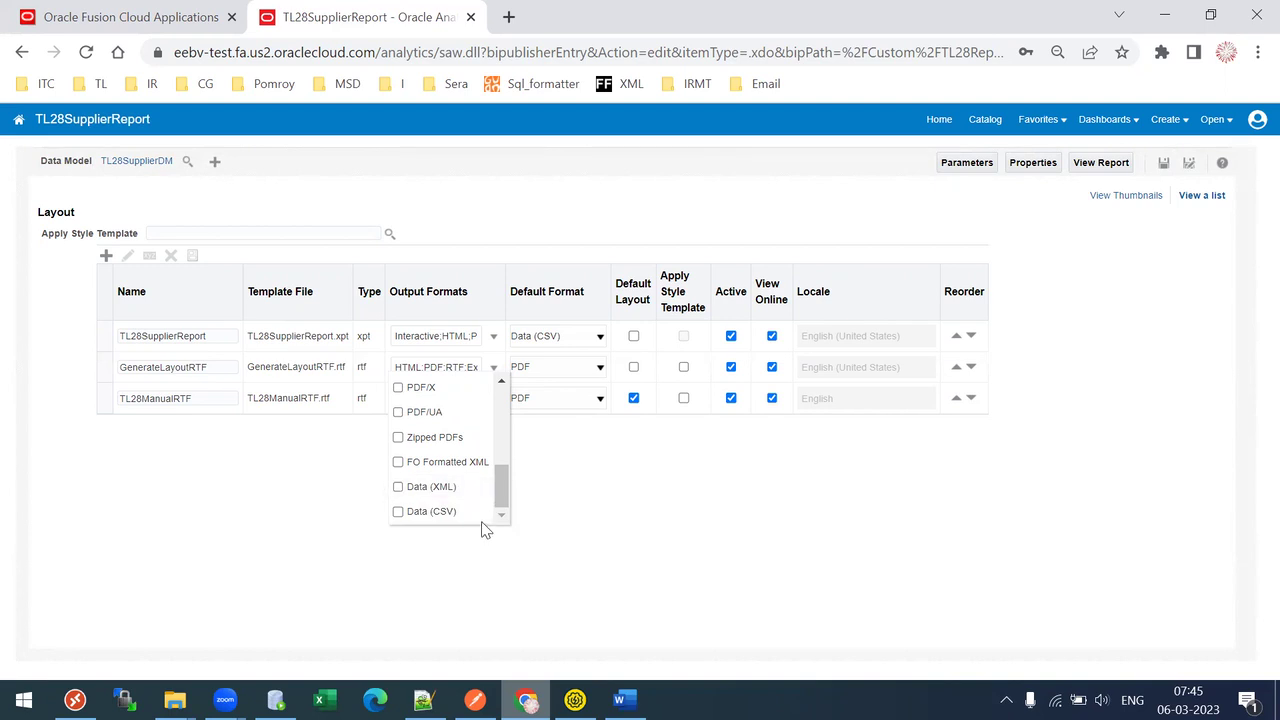
pyautogui.click(658, 516)
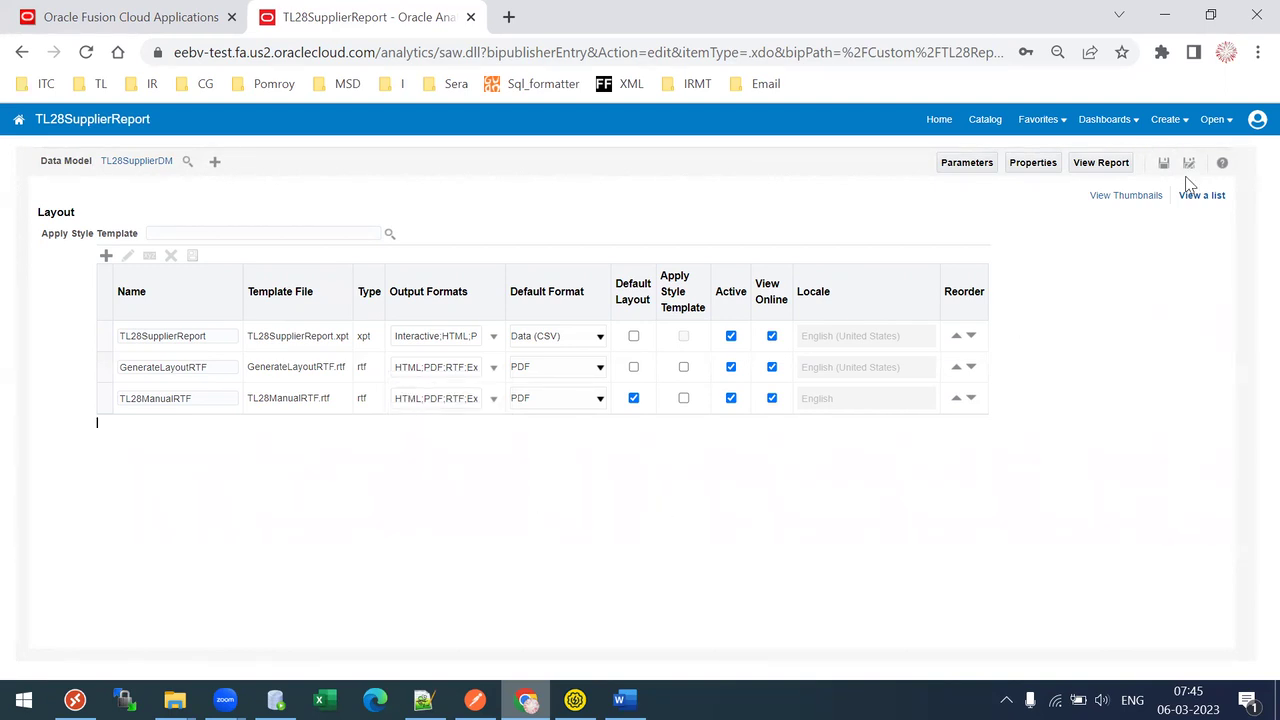
# Create a new layout by upload from the layout list and choose ExcelLayout.xls in the TL28 folder as its template file.
pyautogui.click(1140, 200)
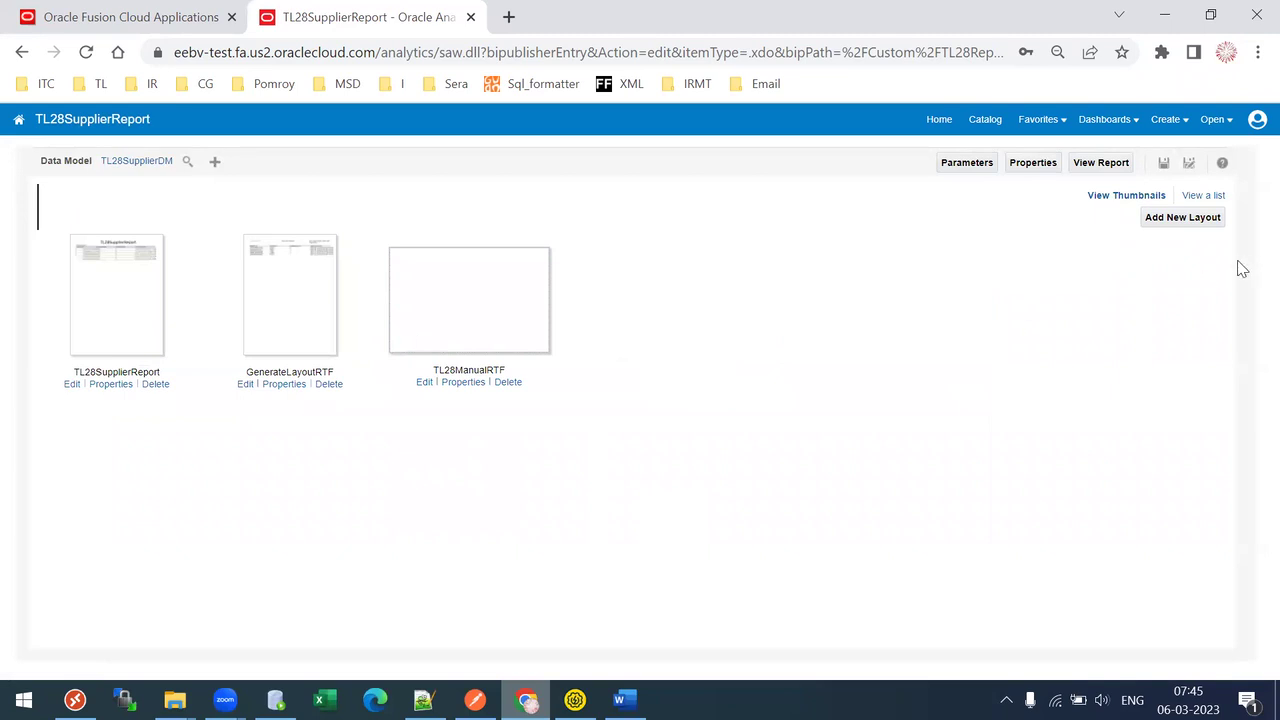
pyautogui.click(1215, 196)
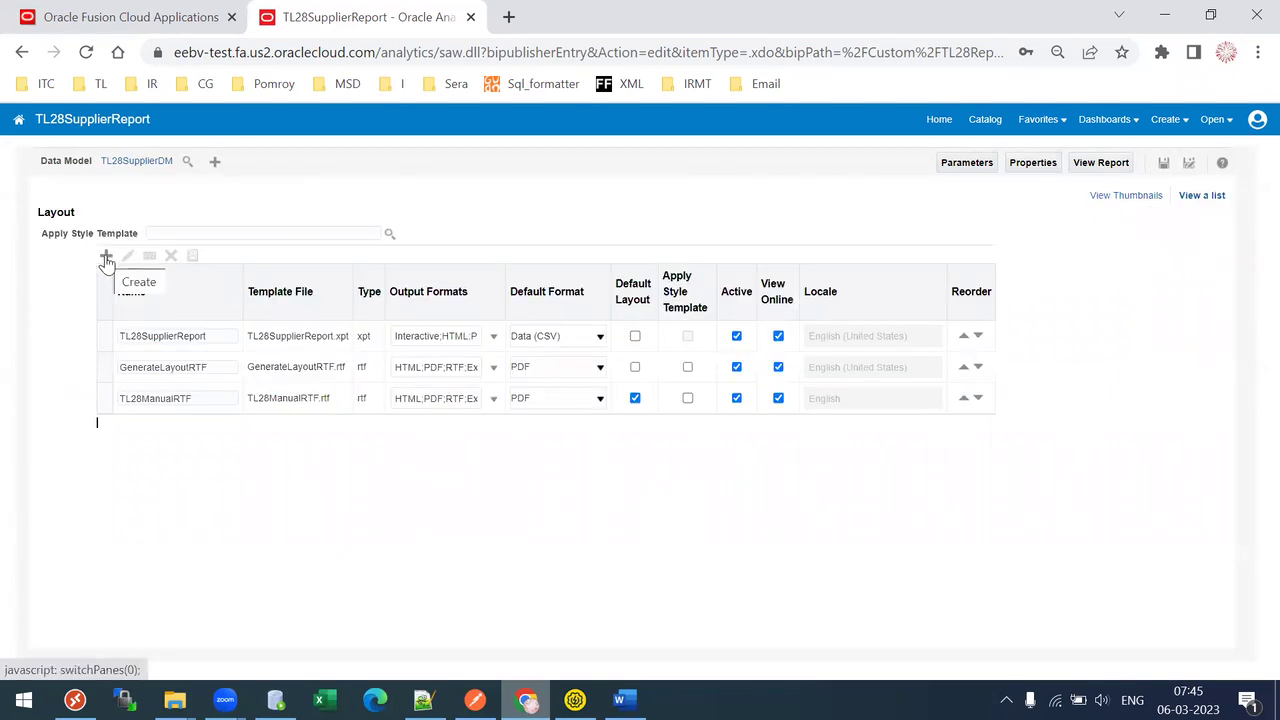
pyautogui.click(106, 260)
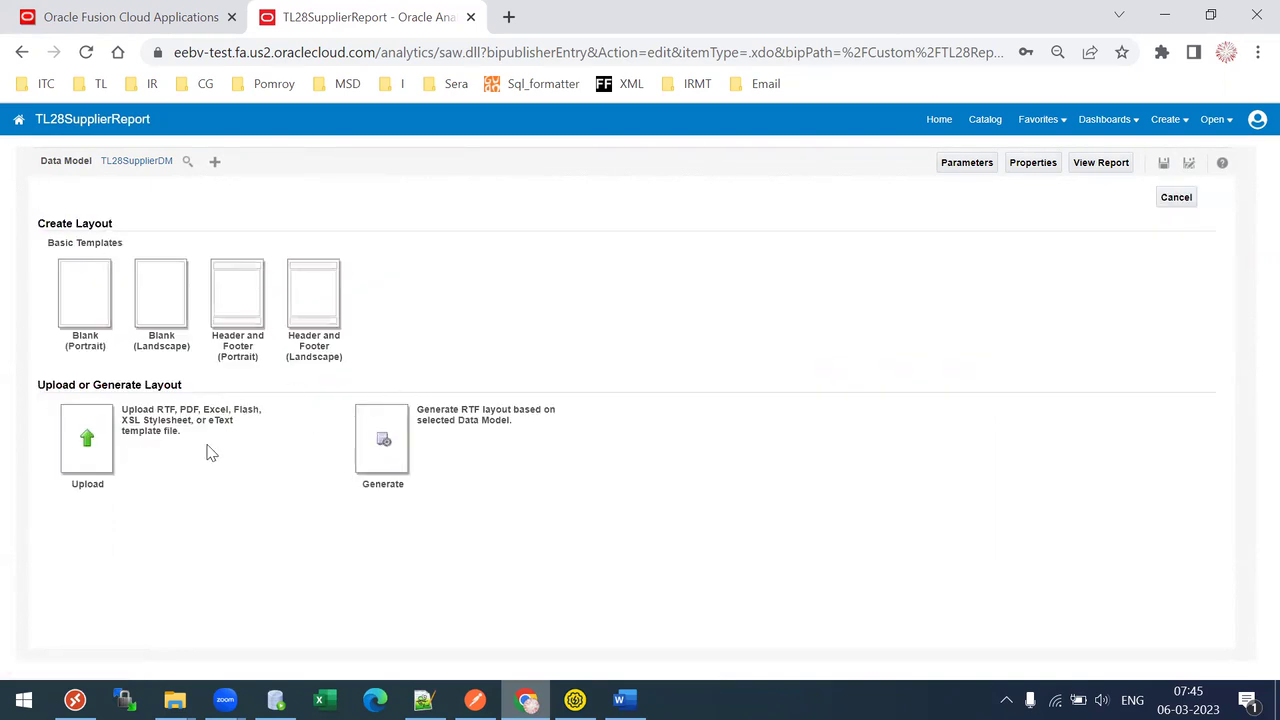
pyautogui.click(87, 442)
pyautogui.click(567, 373)
pyautogui.doubleClick(262, 281)
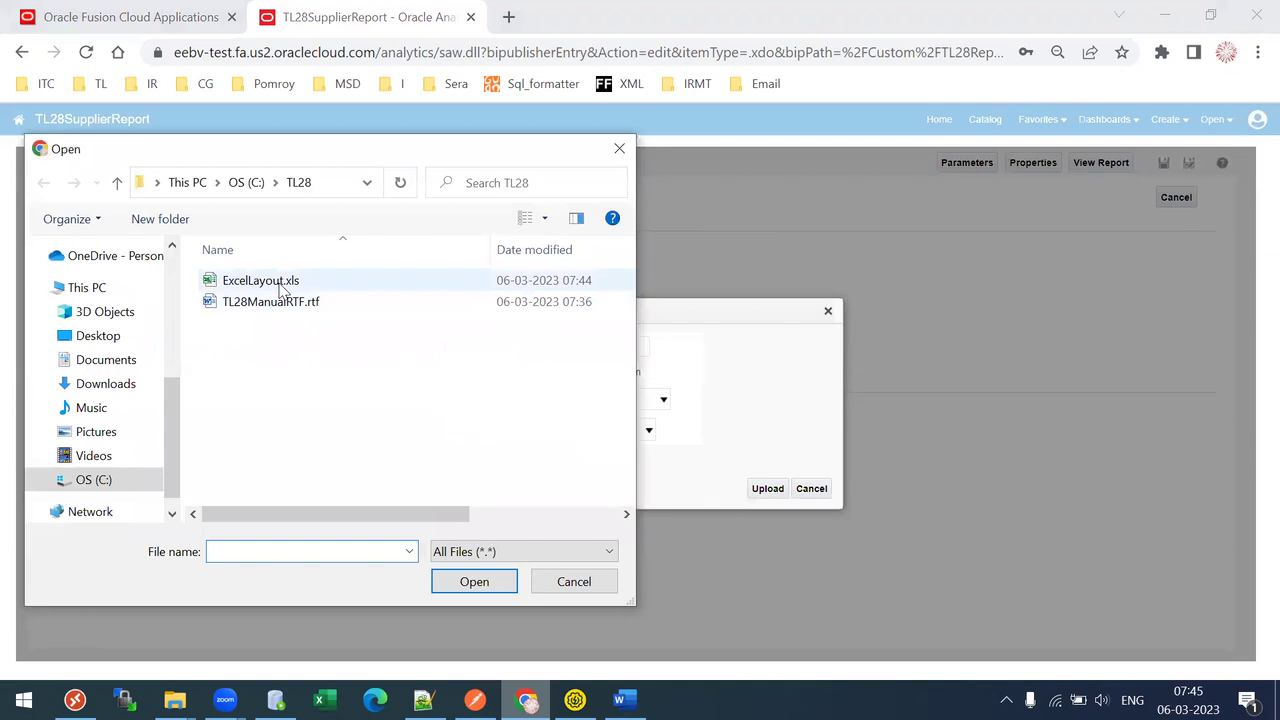
# Name the layout ExcelLayout, set its type to Excel Template and its locale to English, and upload it.
pyautogui.click(634, 348)
pyautogui.write('ExcelLay')
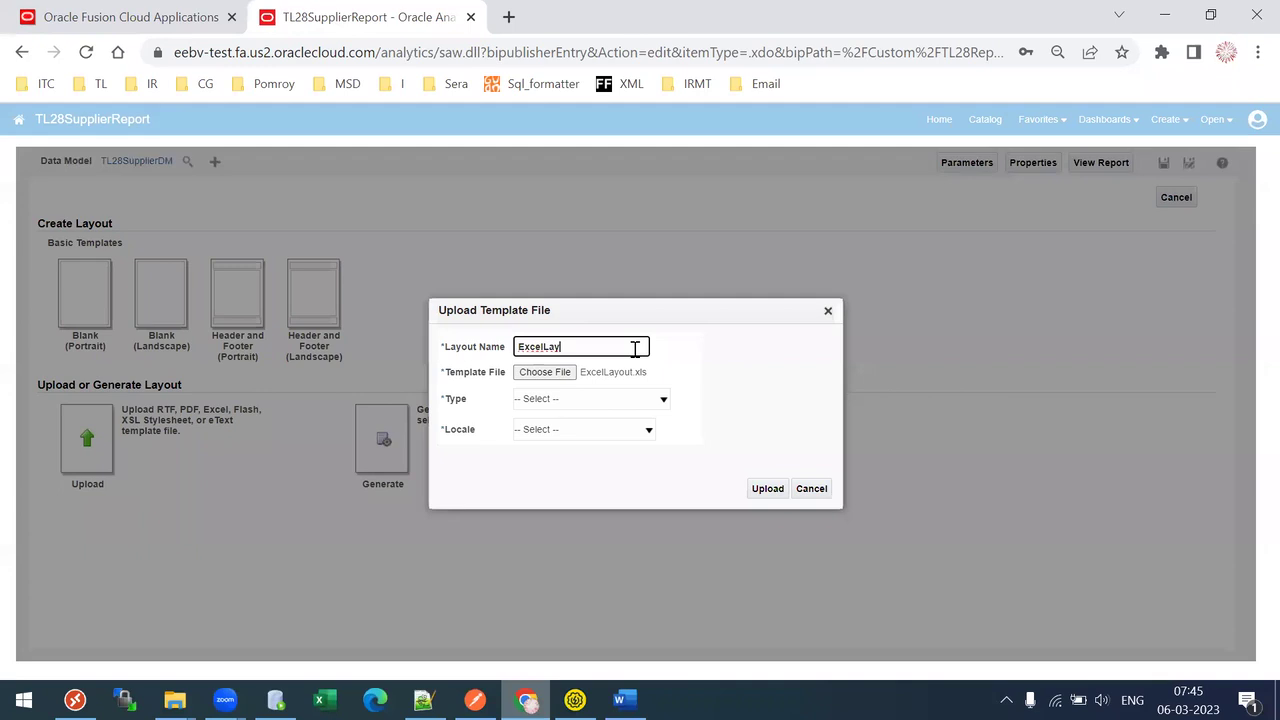
pyautogui.write('out')
pyautogui.press('Tab')
pyautogui.press('Tab')
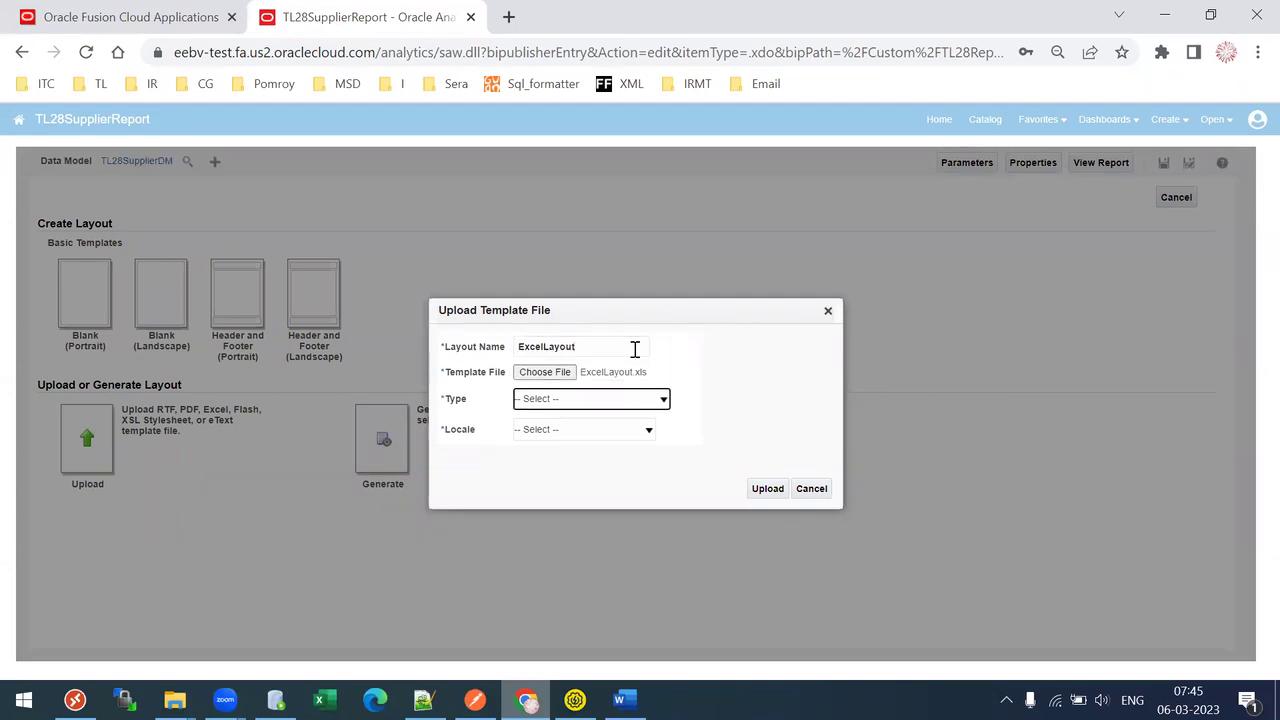
pyautogui.click(606, 402)
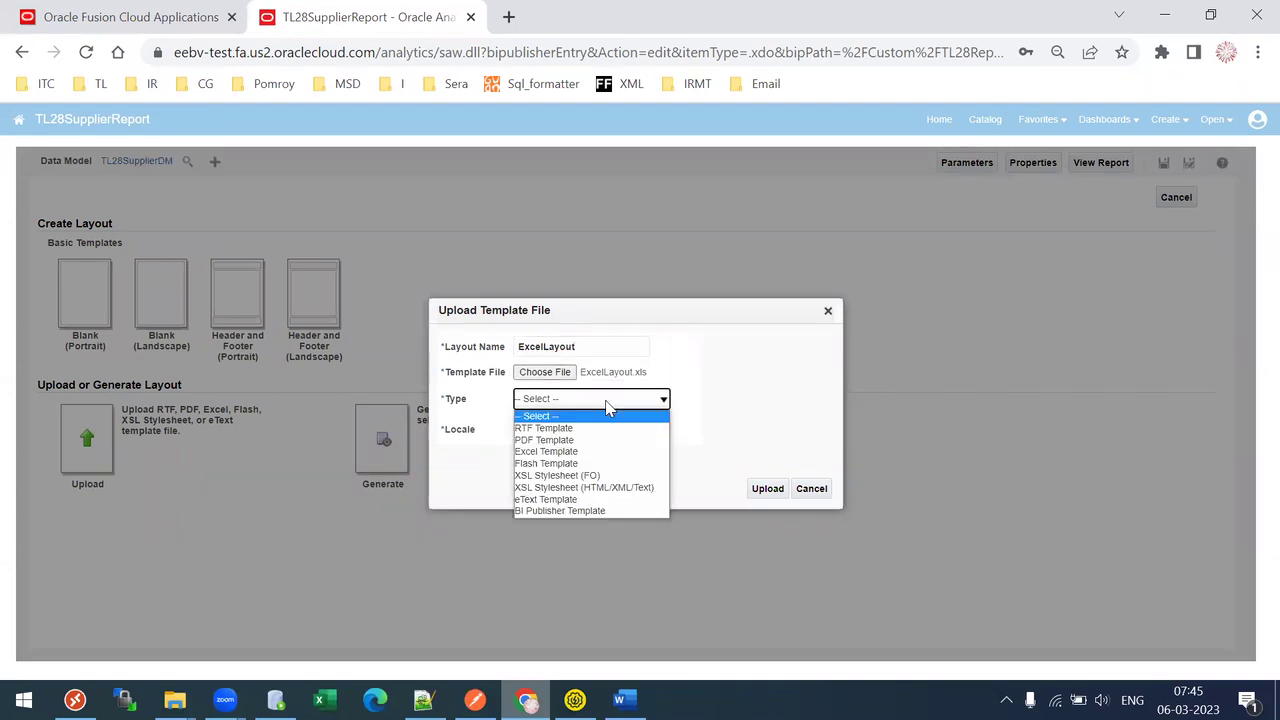
pyautogui.click(569, 454)
pyautogui.click(549, 430)
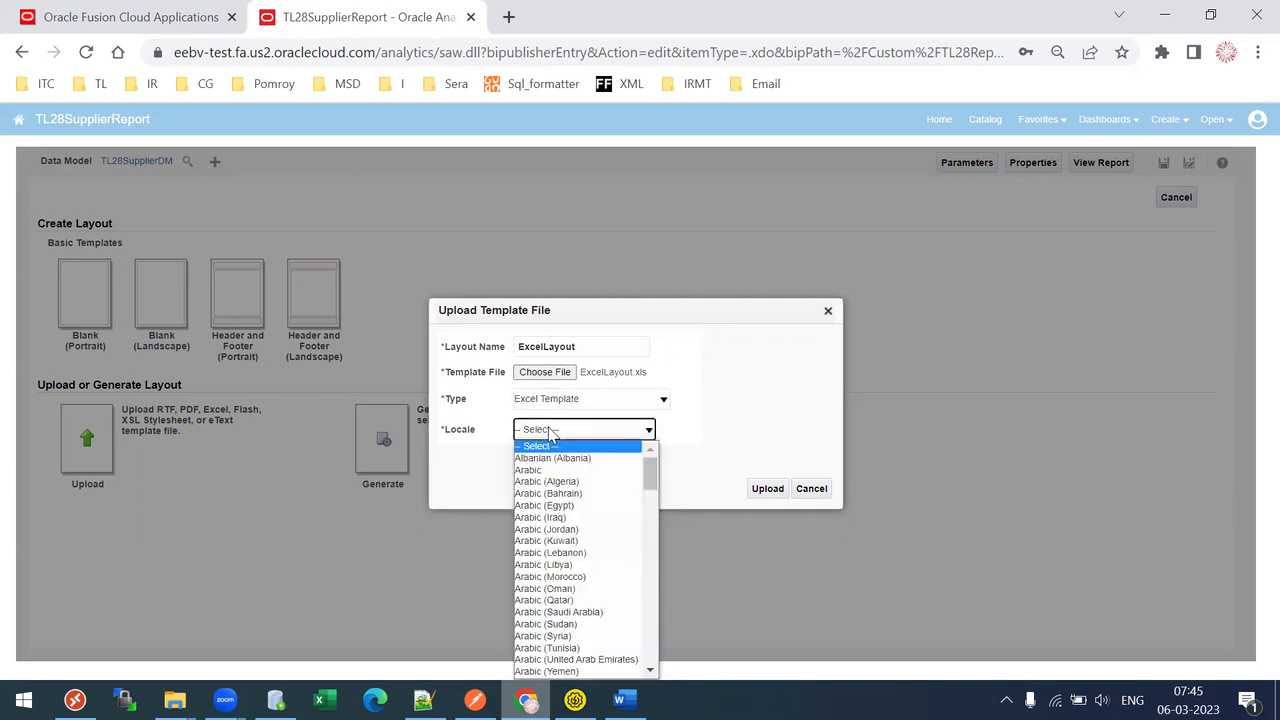
pyautogui.click(549, 431)
pyautogui.click(778, 484)
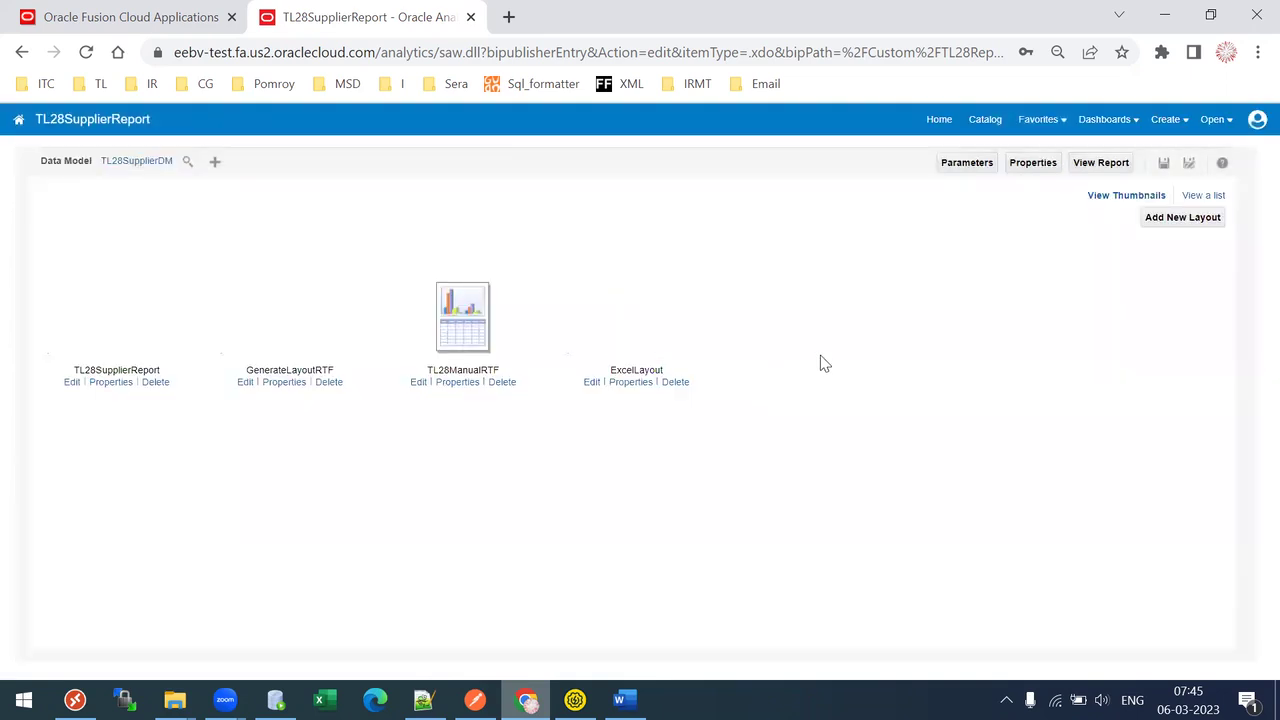
# Make ExcelLayout the default layout in the layout list and check its available output formats.
pyautogui.click(1199, 195)
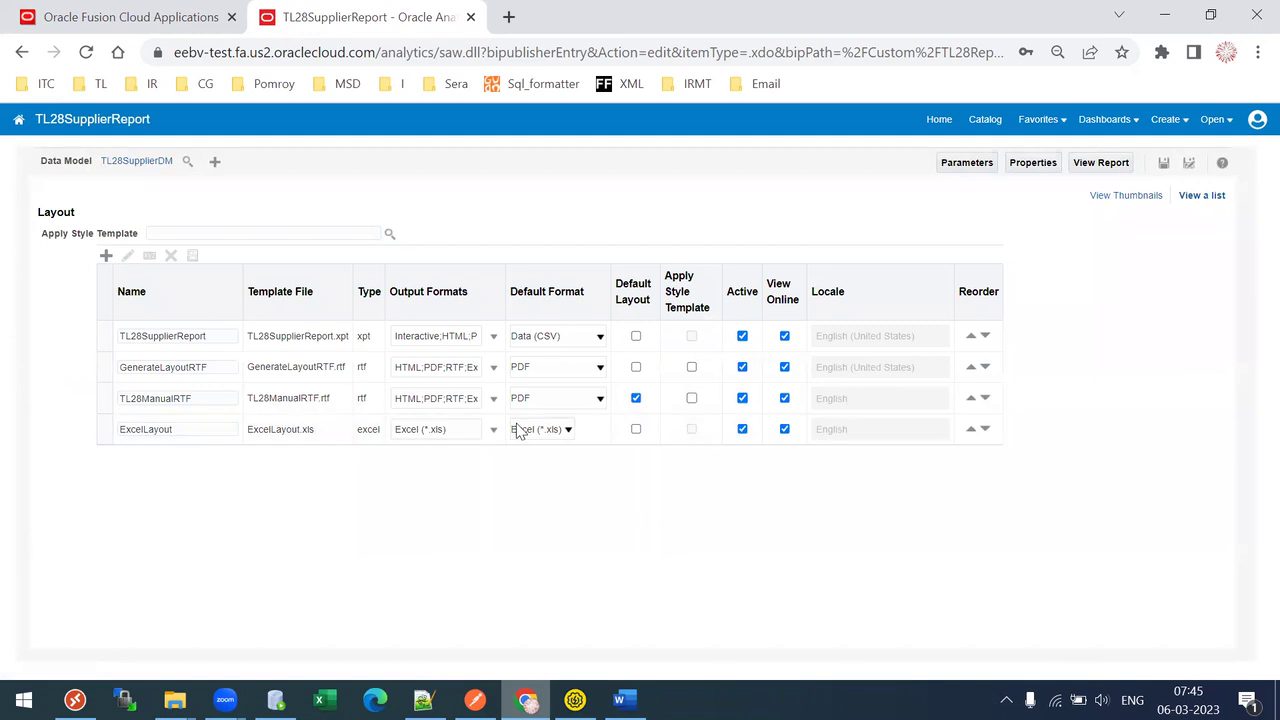
pyautogui.click(636, 430)
pyautogui.click(446, 432)
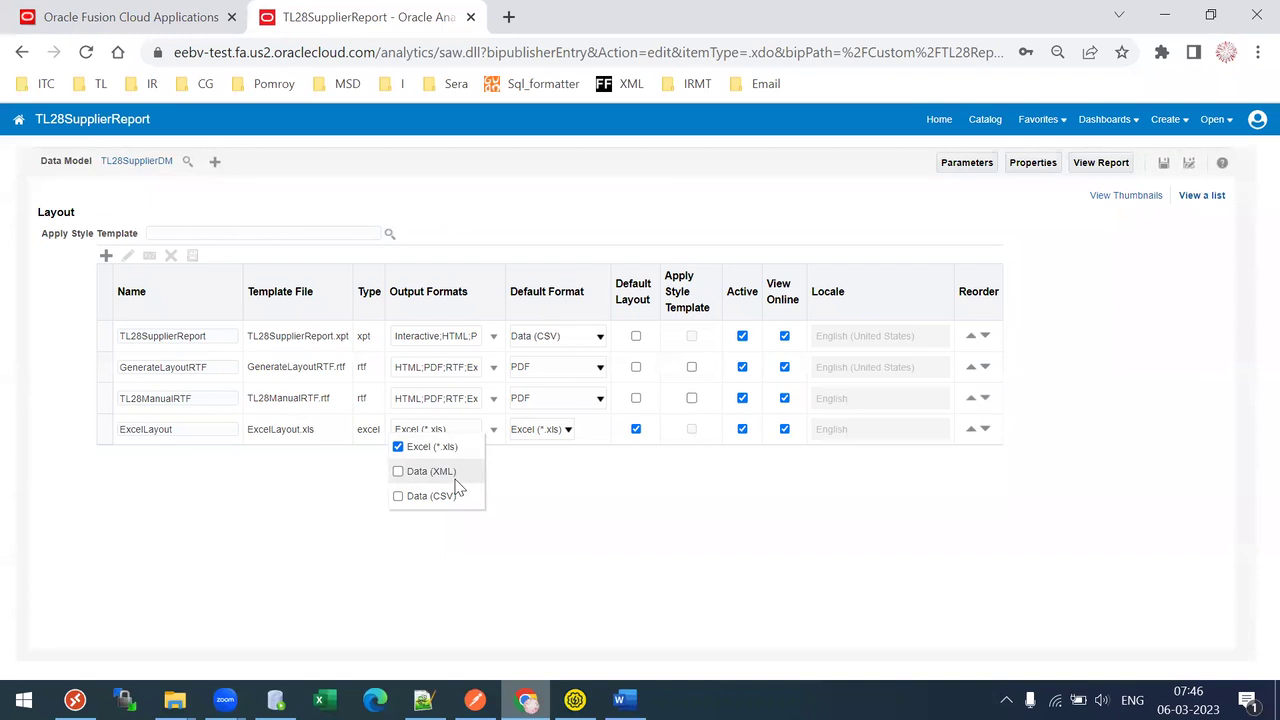
pyautogui.click(558, 432)
pyautogui.click(628, 501)
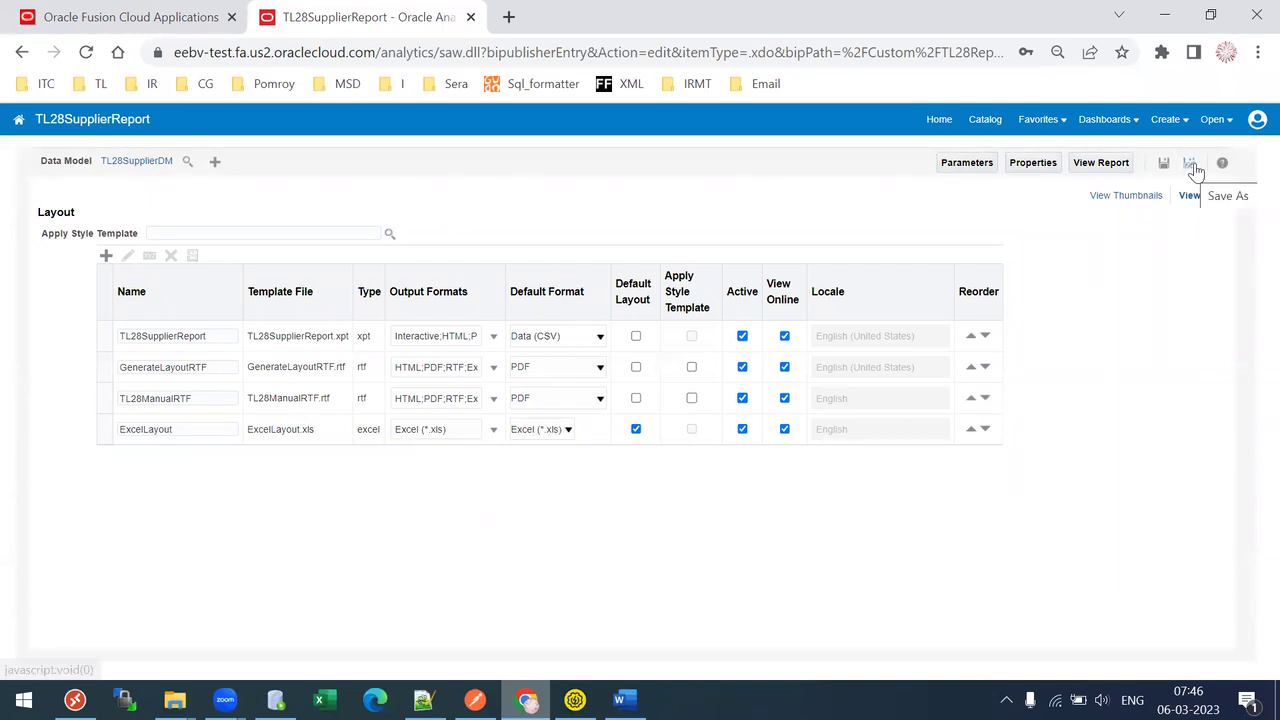
# Save and view the report with ExcelLayout, and open the downloaded TL28SupplierReport_ExcelLayout.xls in Excel.
pyautogui.click(1100, 162)
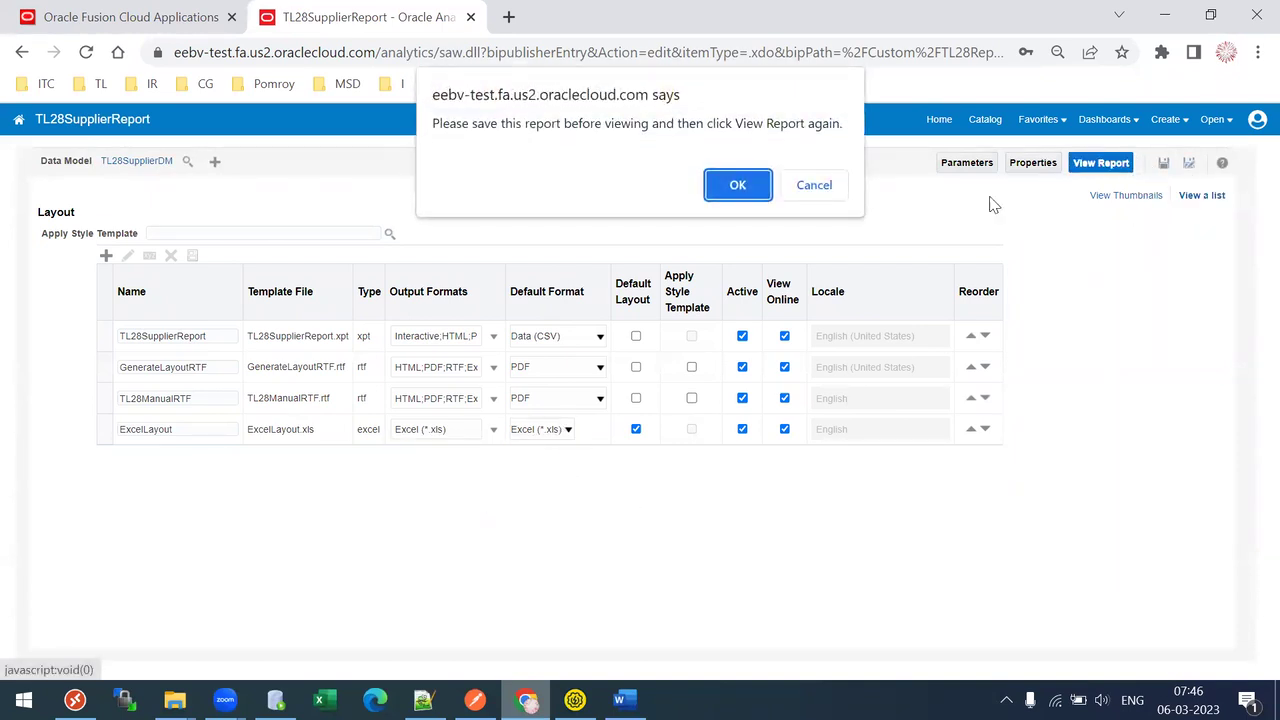
pyautogui.click(838, 186)
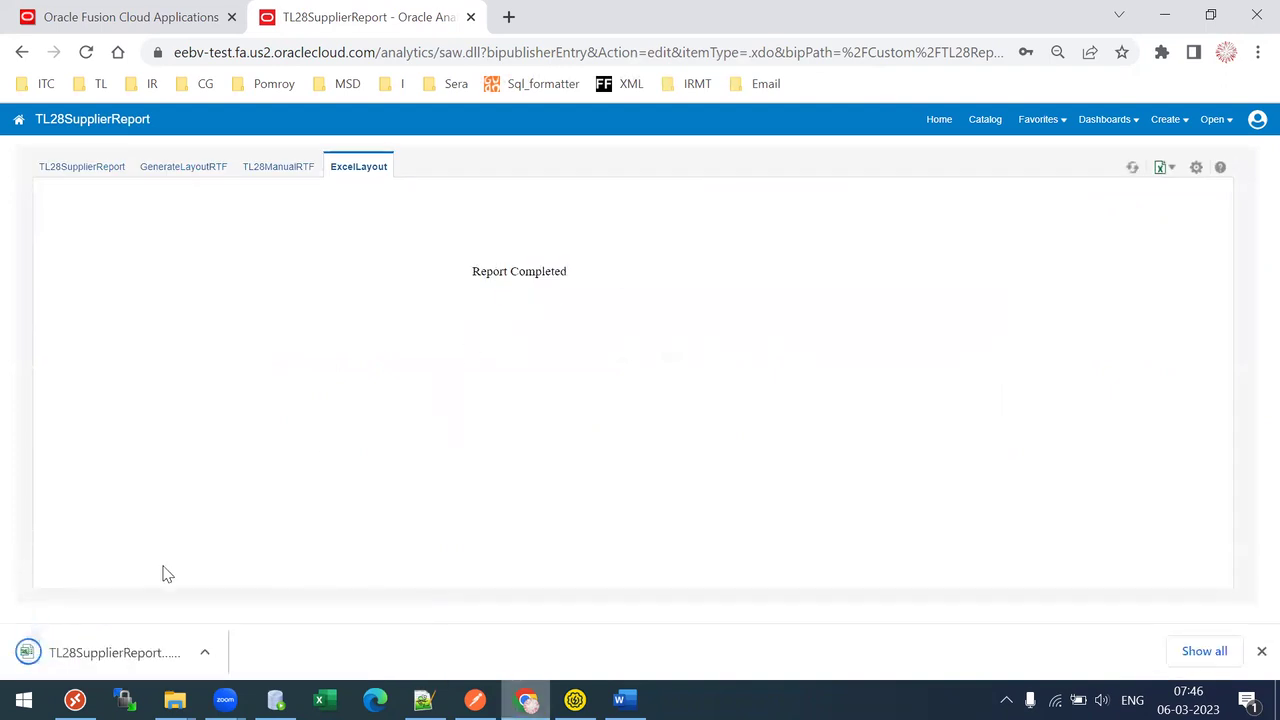
pyautogui.click(90, 655)
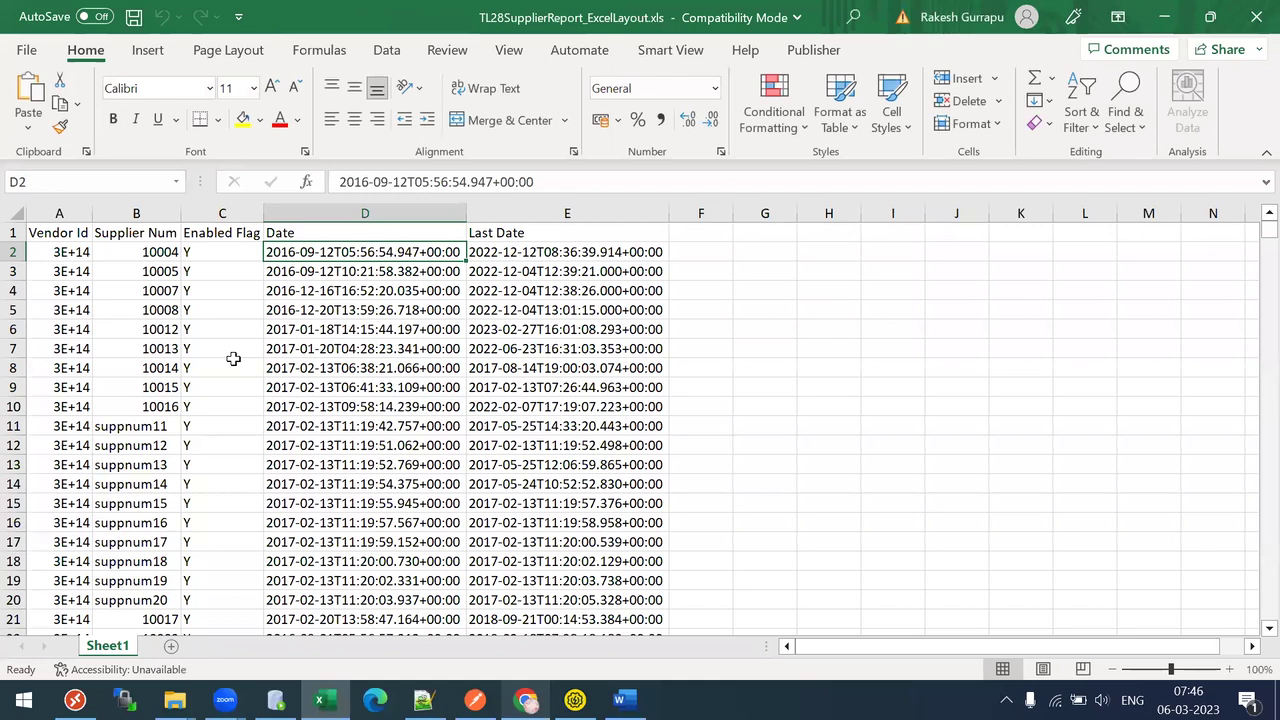
# Fit all columns of the downloaded report sheet to their contents.
pyautogui.click(62, 268)
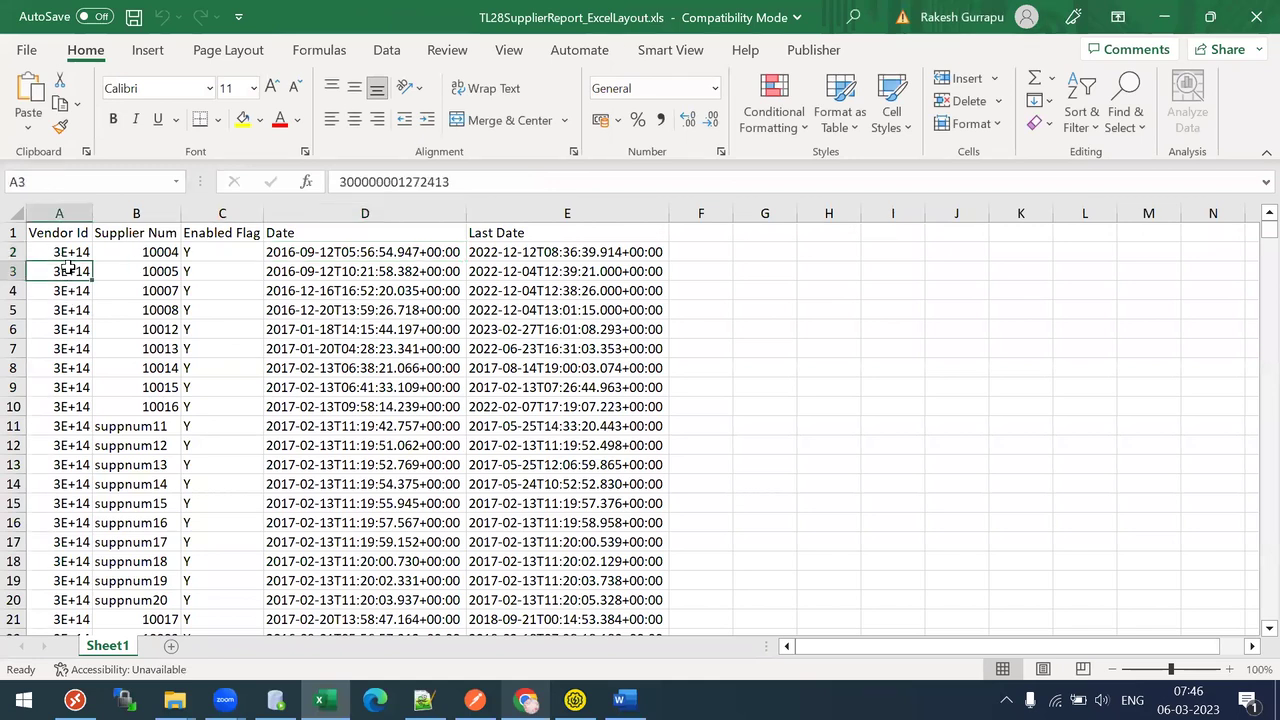
pyautogui.click(6, 211)
pyautogui.doubleClick(93, 213)
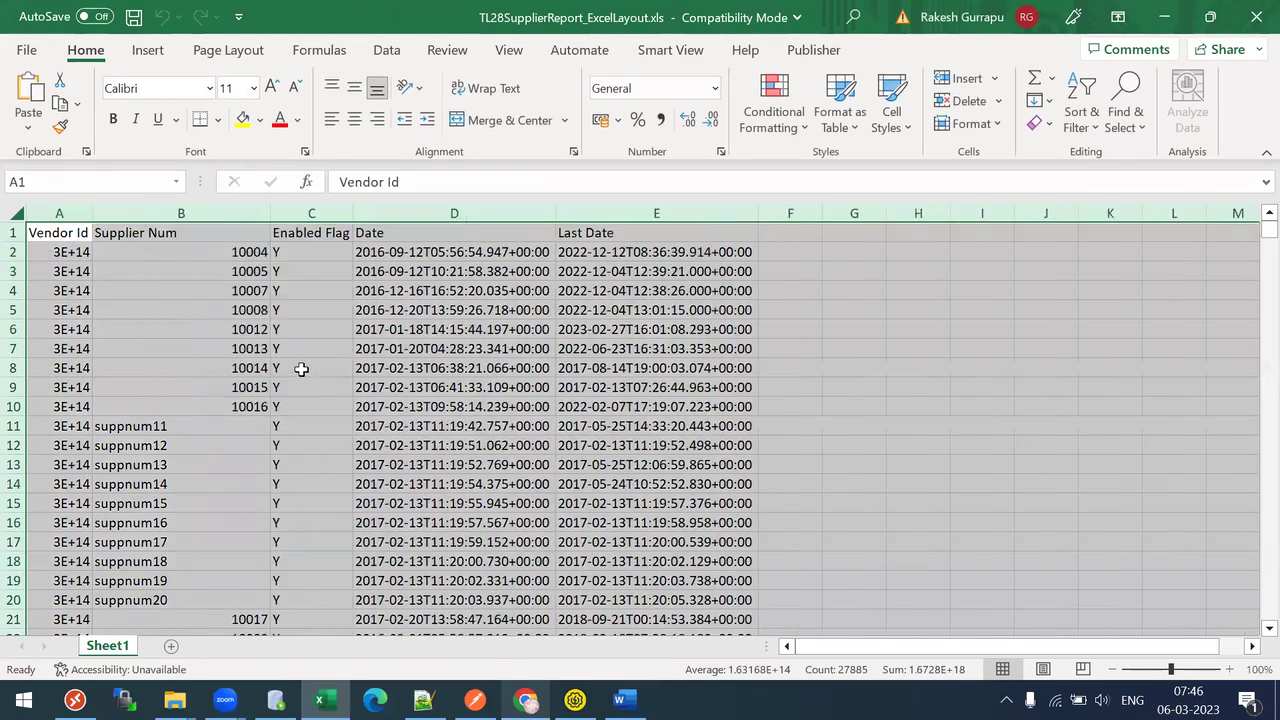
# Look down through the supplier rows of the report output, return to the beginning, and examine rows 3 and 4.
pyautogui.click(300, 368)
pyautogui.press('Right')
pyautogui.press('Down')
pyautogui.press('Down')
pyautogui.press('Down')
pyautogui.press('Down')
pyautogui.press('Down')
pyautogui.press('Down')
pyautogui.press('Down')
pyautogui.press('Down')
pyautogui.press('Down')
pyautogui.press('Down')
pyautogui.press('Down')
pyautogui.press('Down')
pyautogui.press('Down')
pyautogui.press('Down')
pyautogui.press('Down')
pyautogui.press('Down')
pyautogui.press('Down')
pyautogui.press('Down')
pyautogui.press('Down')
pyautogui.press('Down')
pyautogui.press('Down')
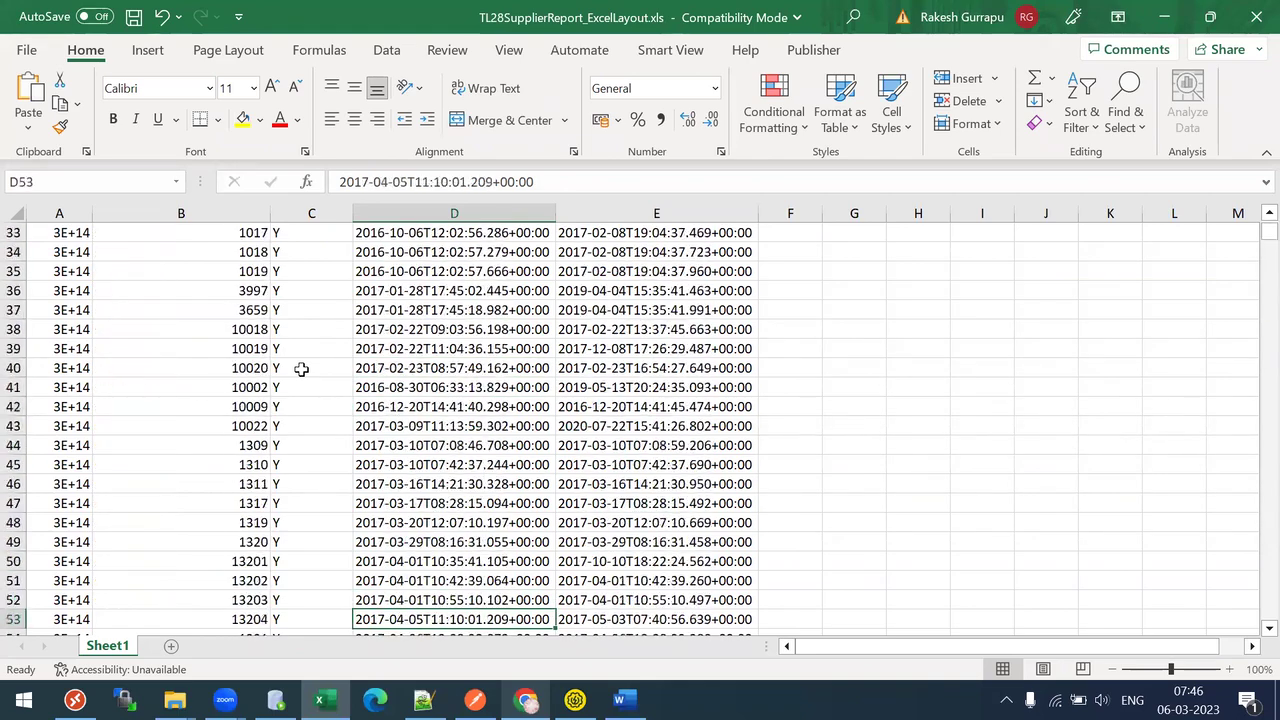
pyautogui.press('Down')
pyautogui.press('Down')
pyautogui.press('Down')
pyautogui.press('Down')
pyautogui.press('Down')
pyautogui.press('Down')
pyautogui.press('Down')
pyautogui.press('Down')
pyautogui.press('Down')
pyautogui.hotkey('ctrl', 'Home')
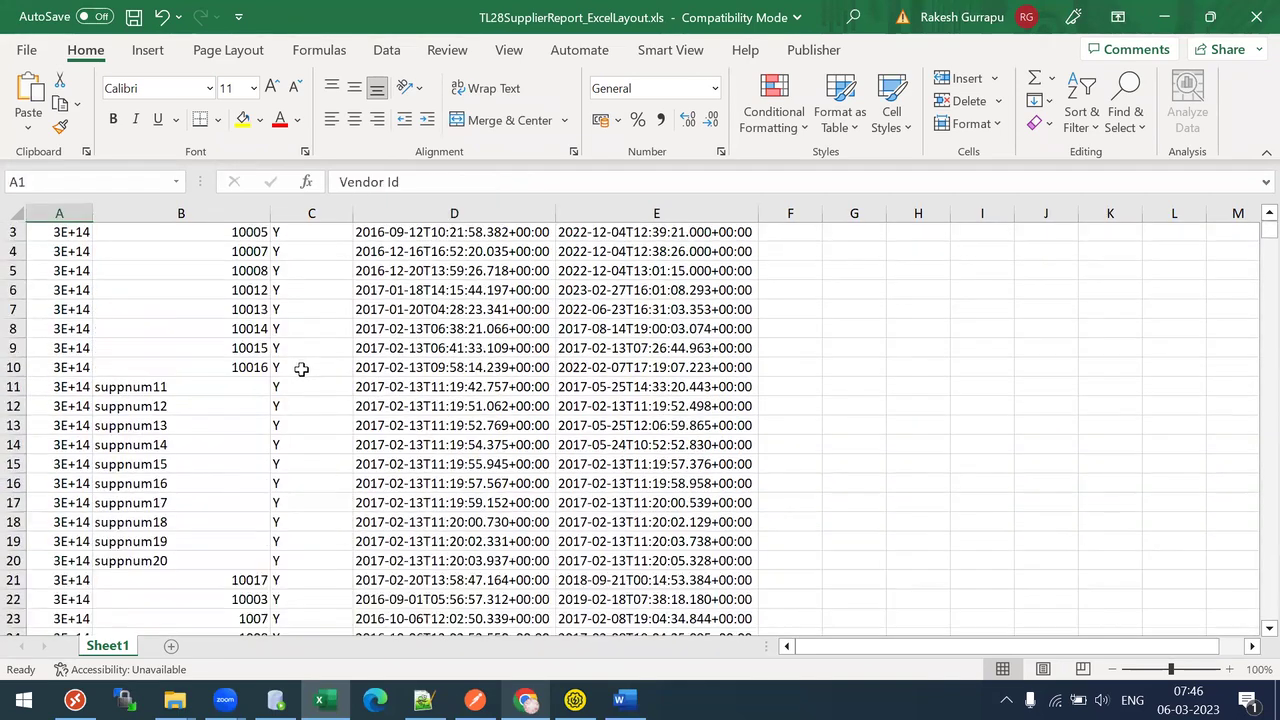
pyautogui.press('Down')
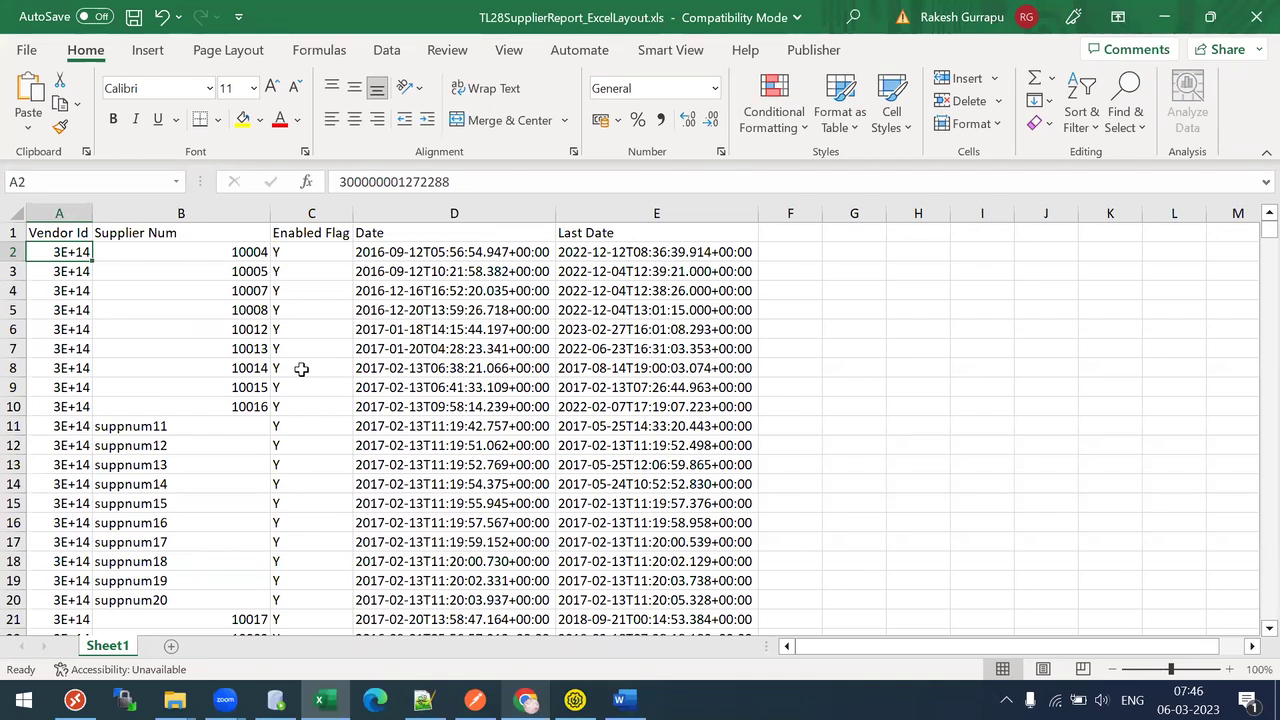
pyautogui.click(13, 271)
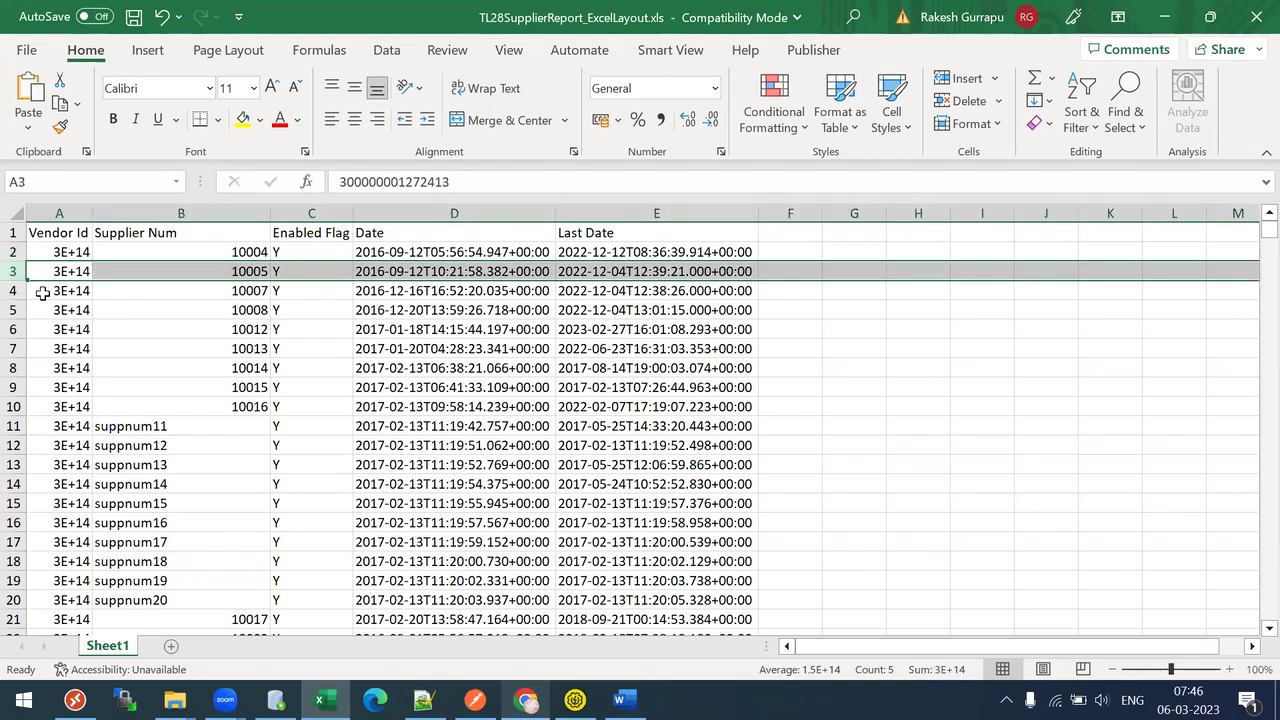
pyautogui.hotkey('shift', 'Down')
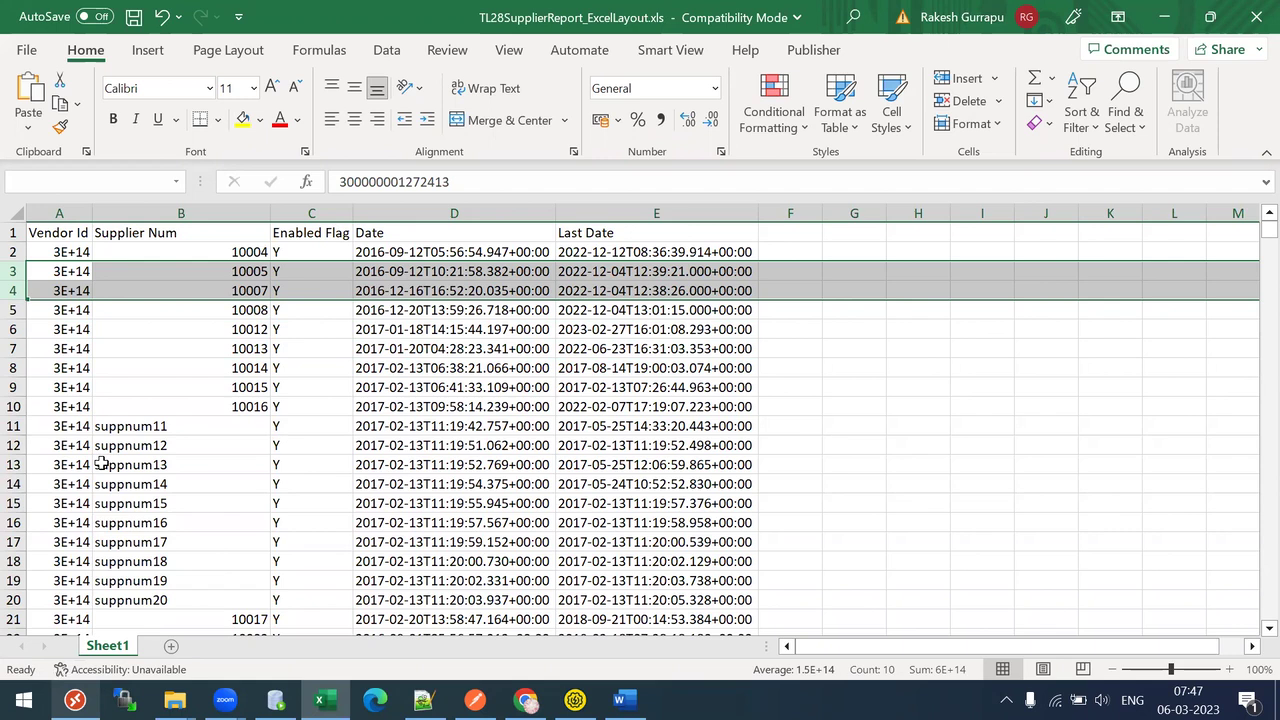
# Close the report output without saving the changes and reopen TL28SupplierReport for editing in Chrome.
pyautogui.click(1255, 14)
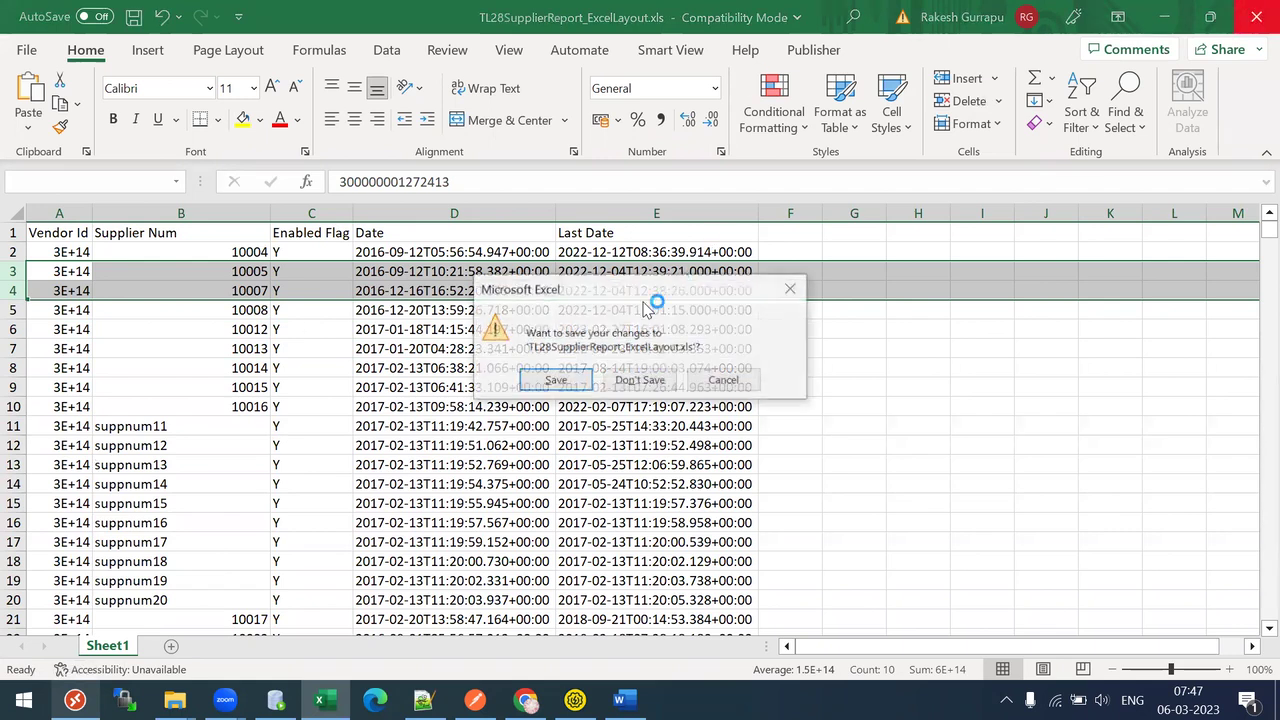
pyautogui.click(642, 384)
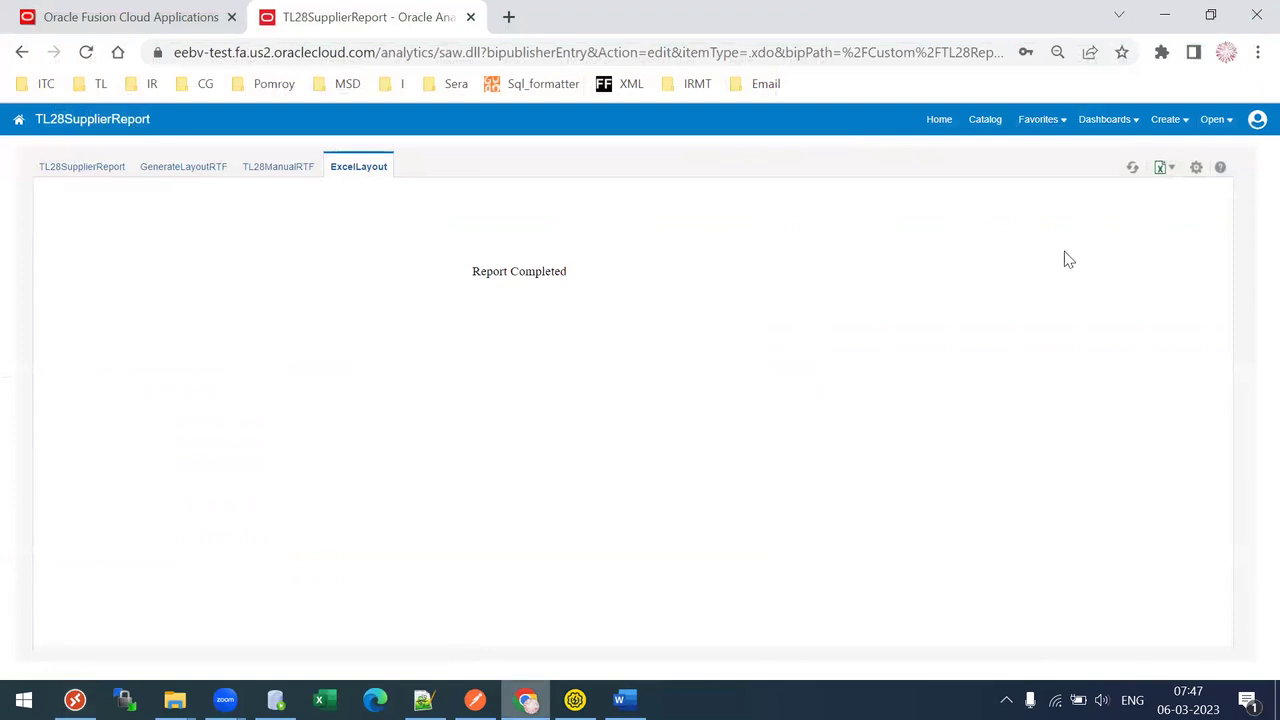
pyautogui.click(1196, 170)
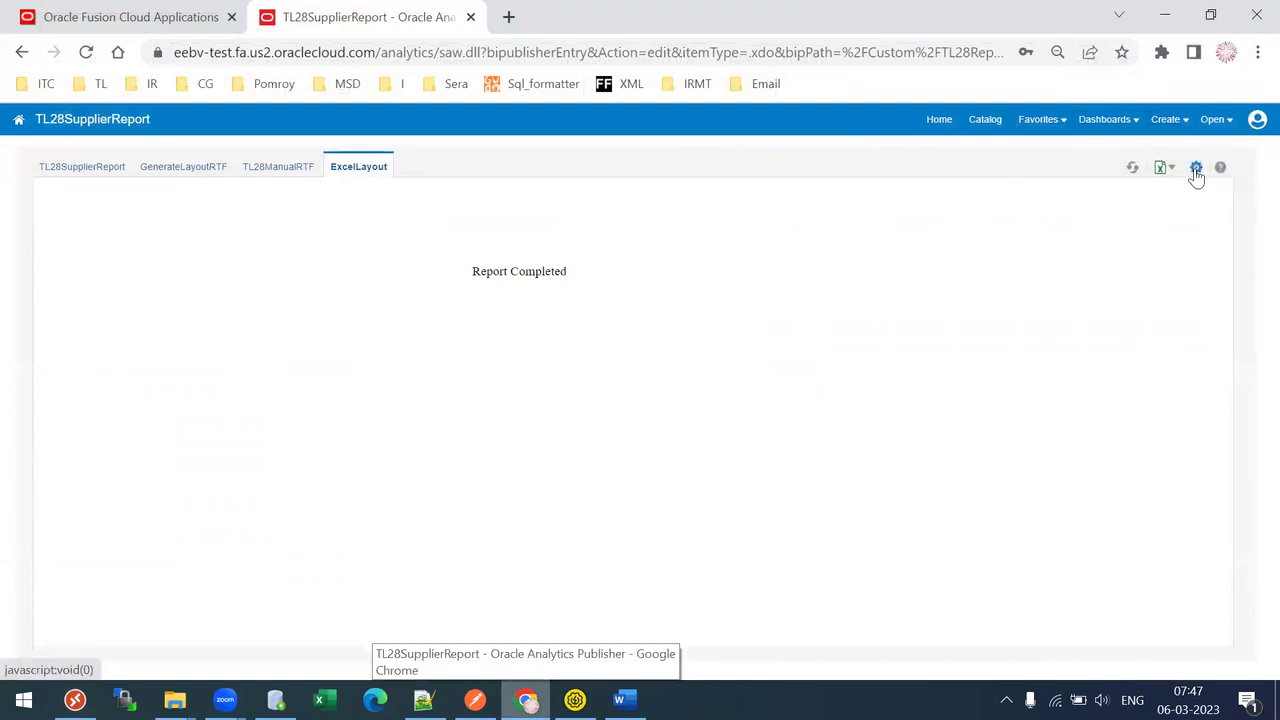
pyautogui.click(1170, 193)
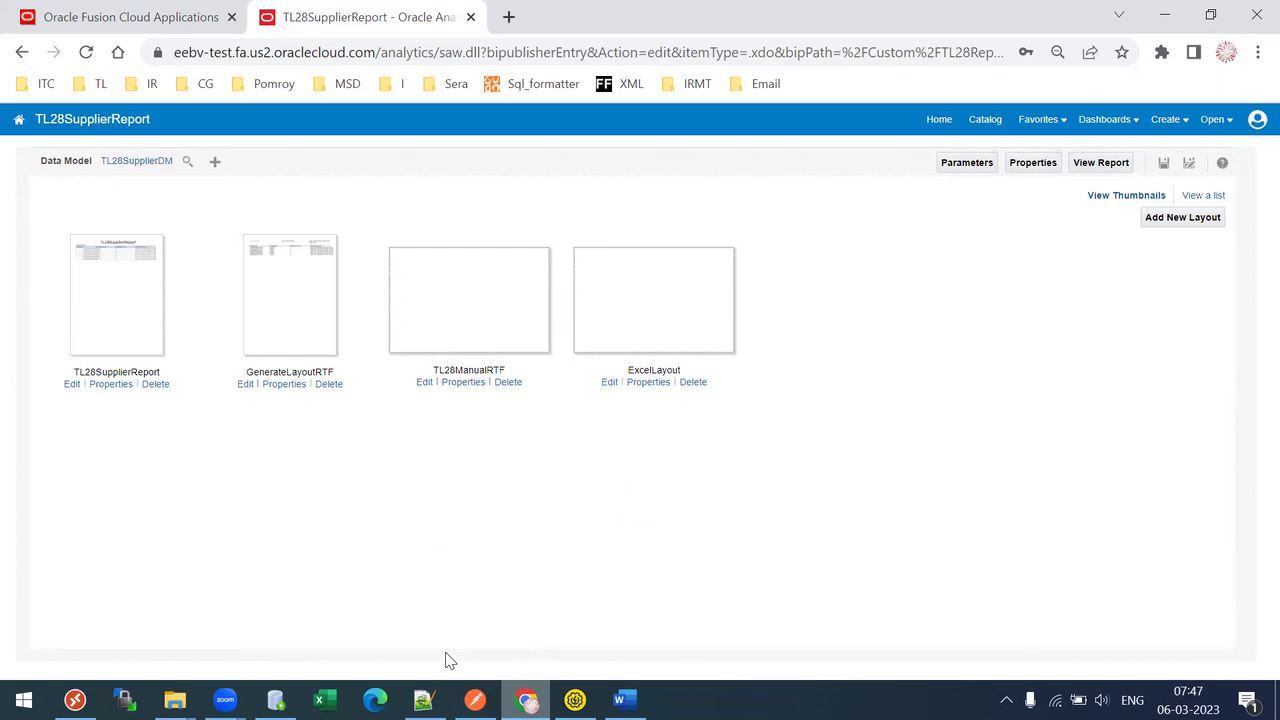
# Switch to File Explorer and open the TL27 folder on the C: drive.
pyautogui.hotkey('alt', 'Tab')
pyautogui.hotkey('alt', 'Tab')
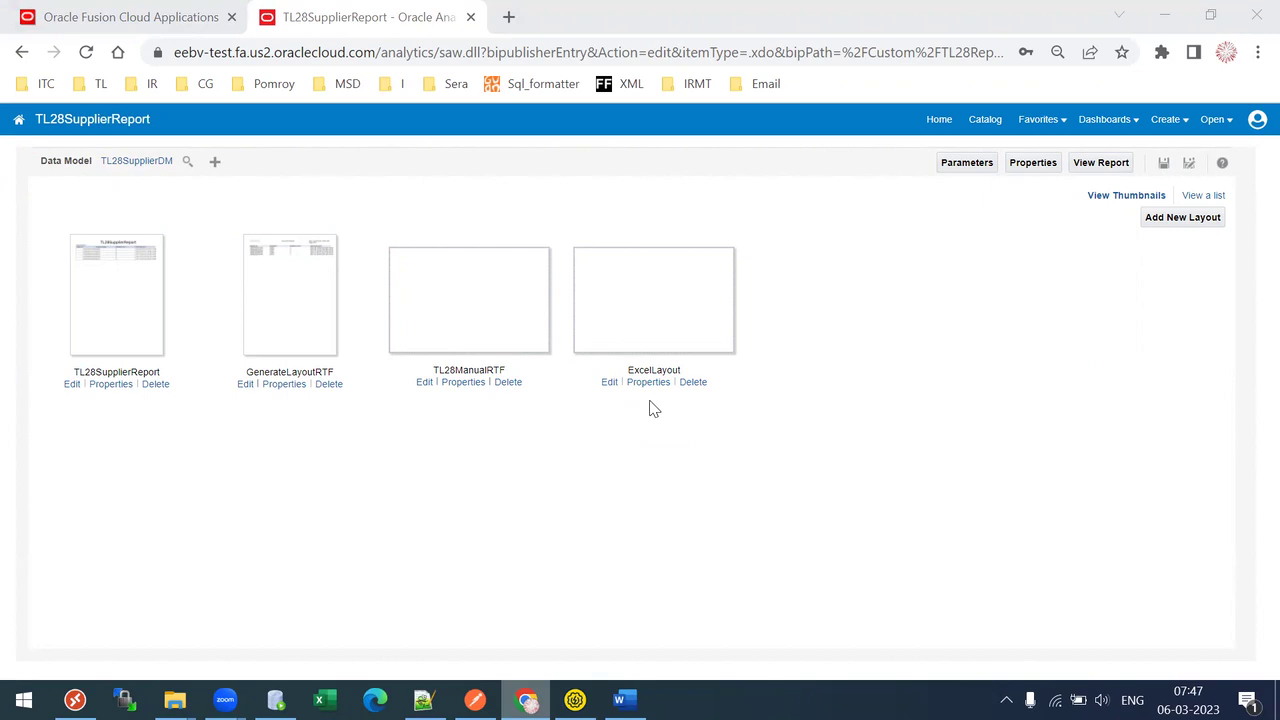
pyautogui.click(175, 700)
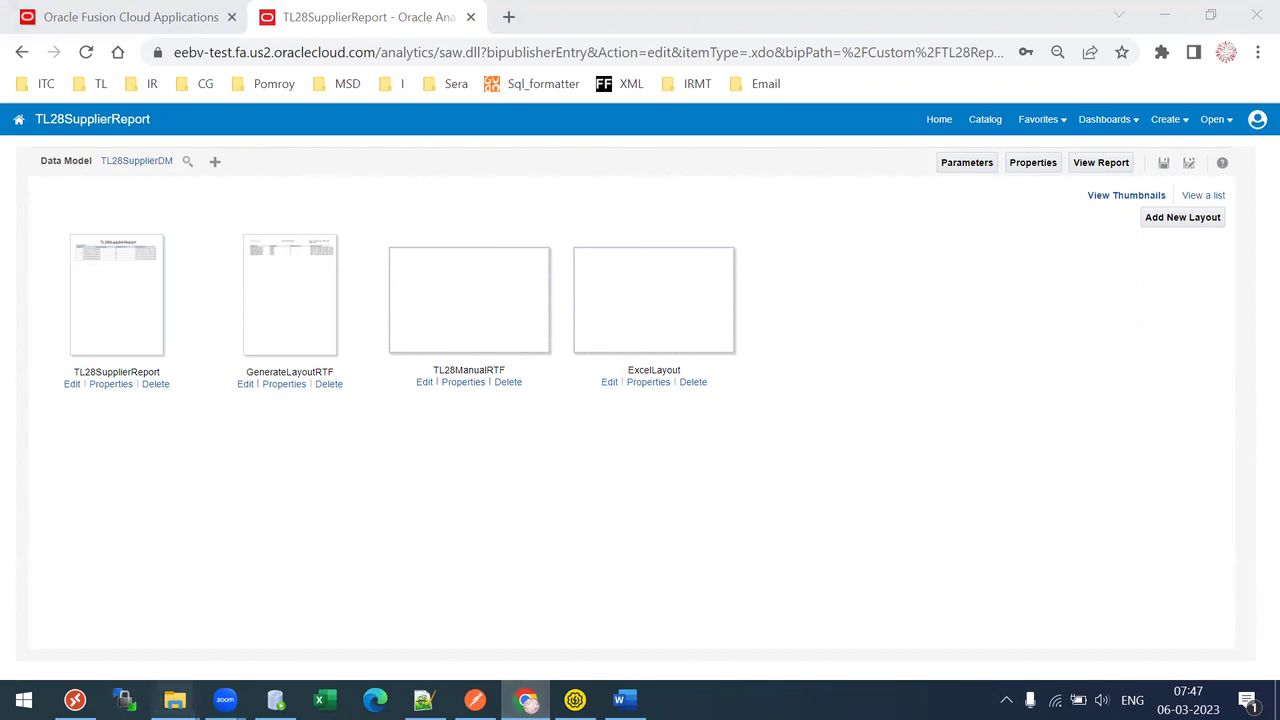
pyautogui.click(151, 651)
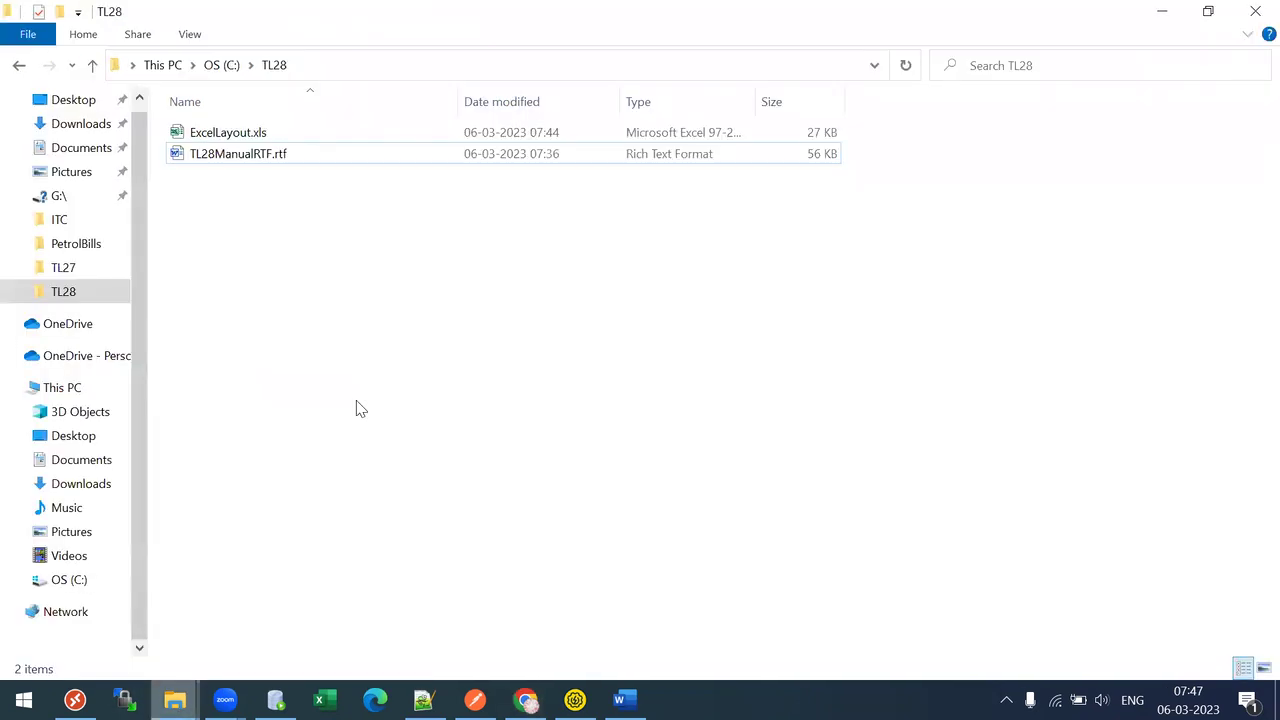
pyautogui.click(224, 60)
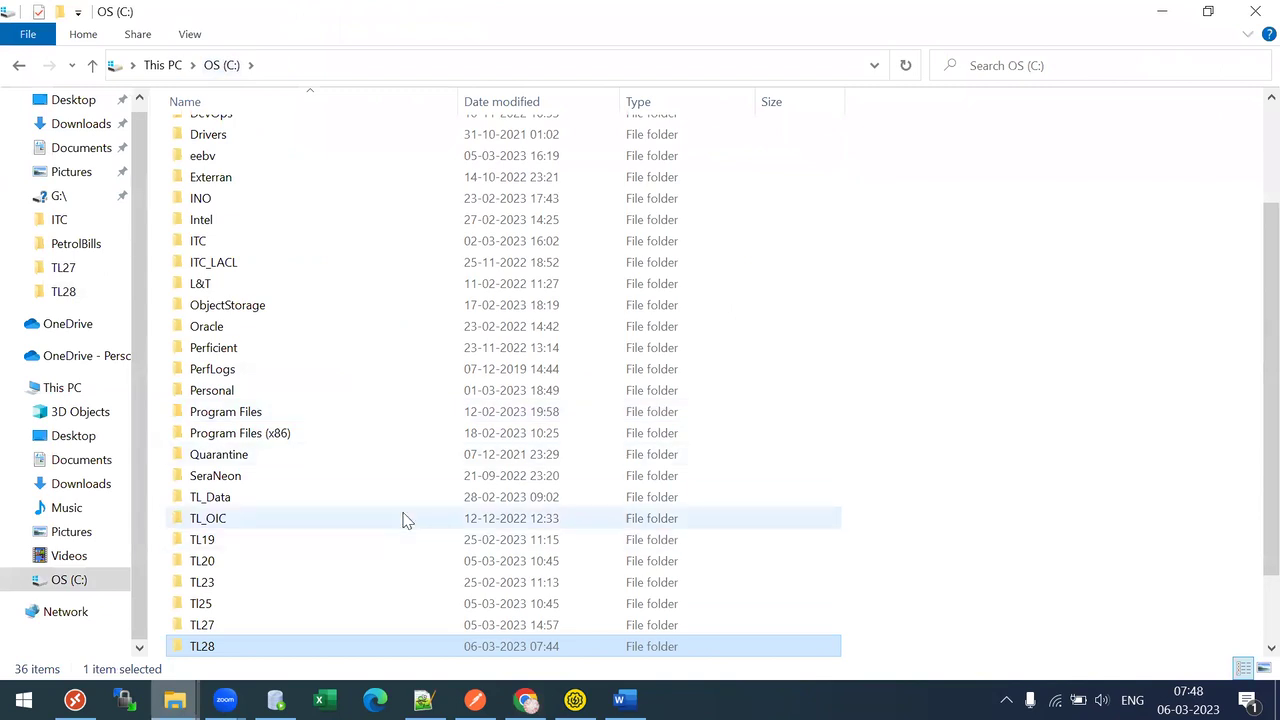
pyautogui.scroll(-2, 1252, 296)
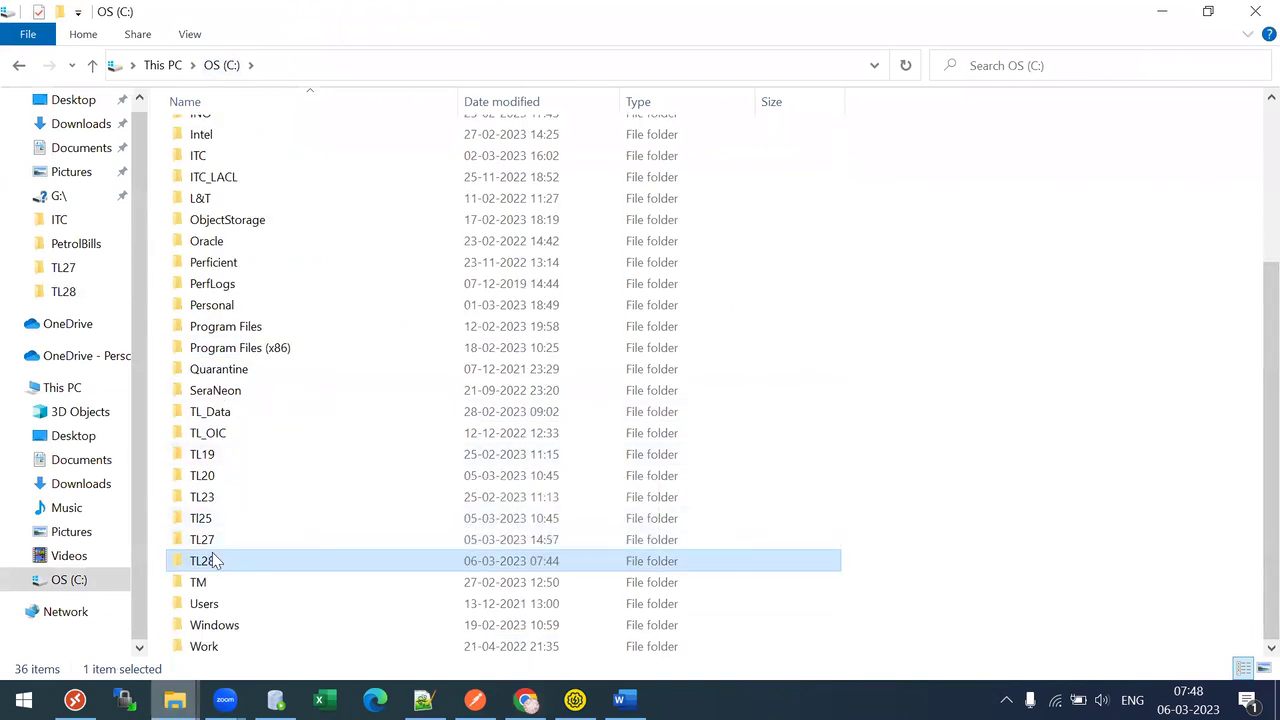
pyautogui.click(207, 541)
pyautogui.doubleClick(207, 541)
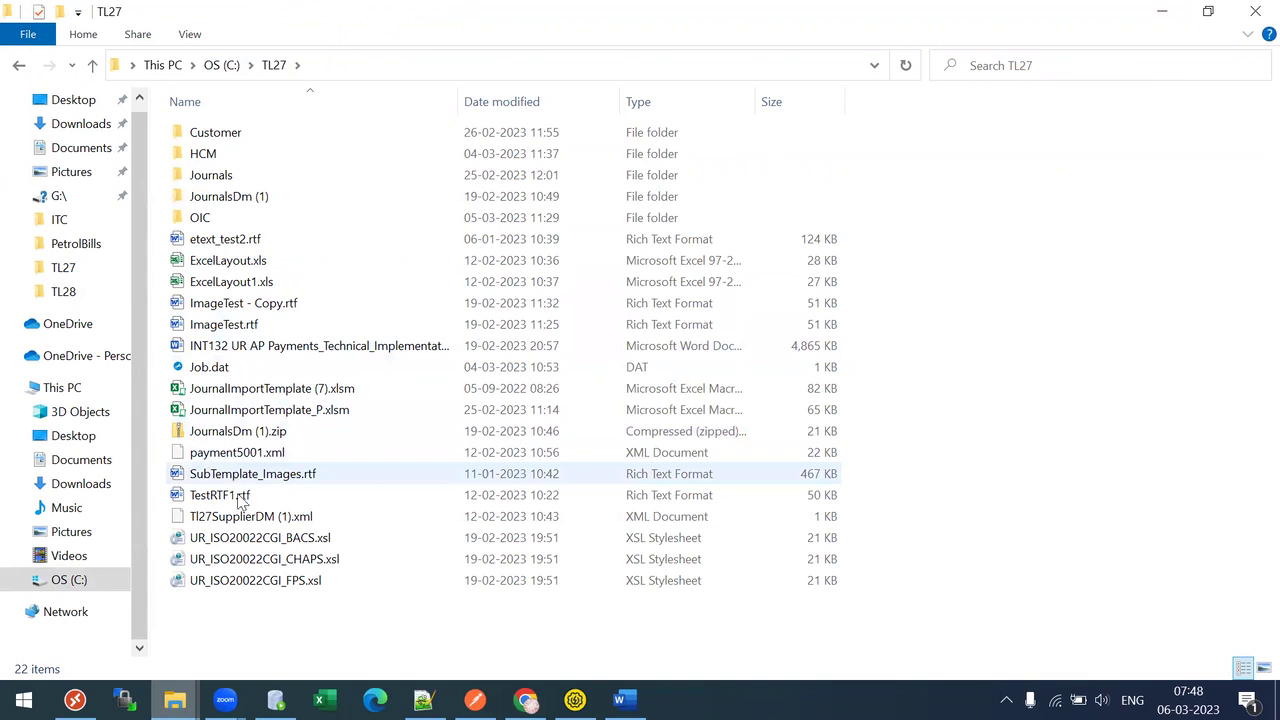
# Copy etext_test2.rtf from the TL27 folder into C:\TL28 and open the copy in Word.
pyautogui.click(186, 240)
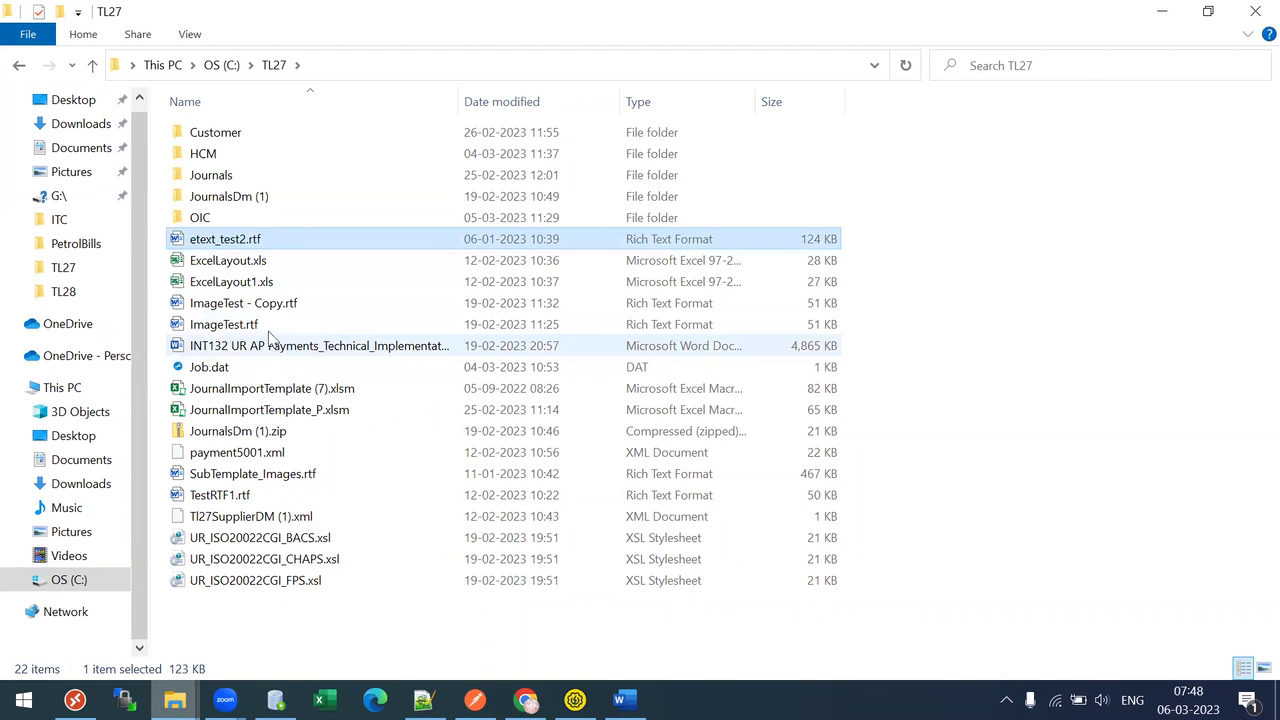
pyautogui.click(222, 66)
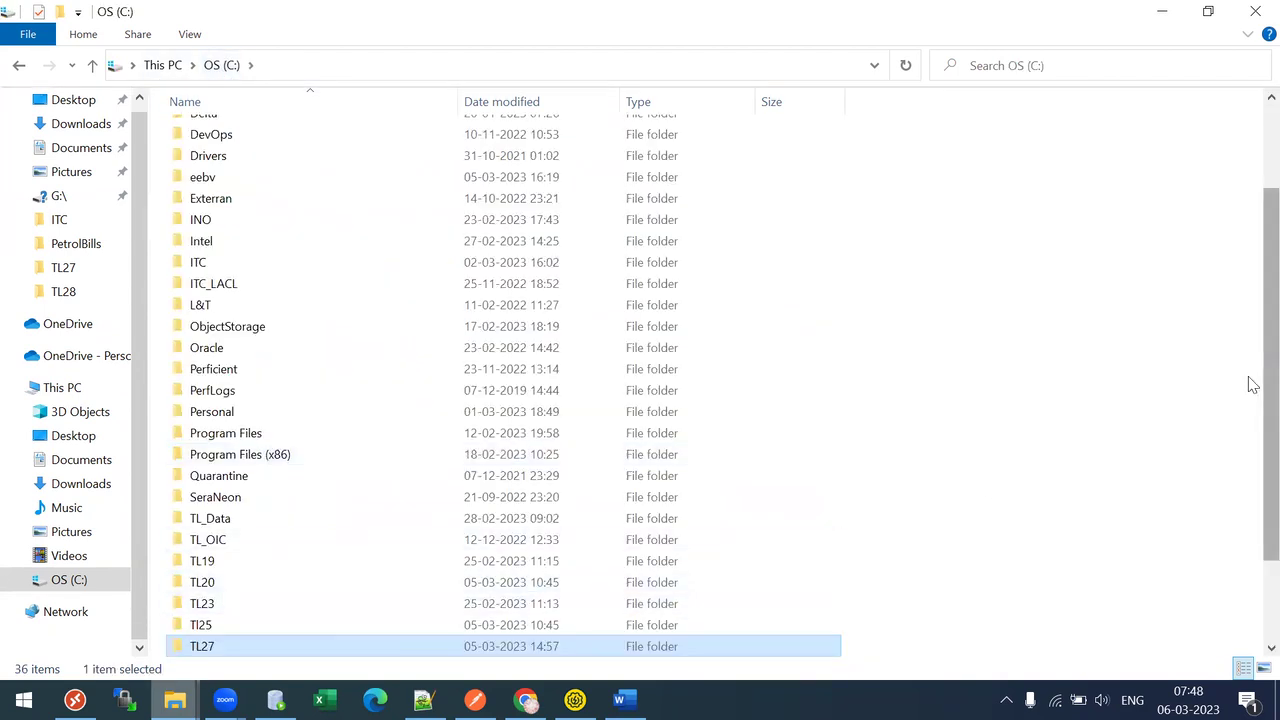
pyautogui.scroll(-2, 243, 480)
pyautogui.doubleClick(204, 563)
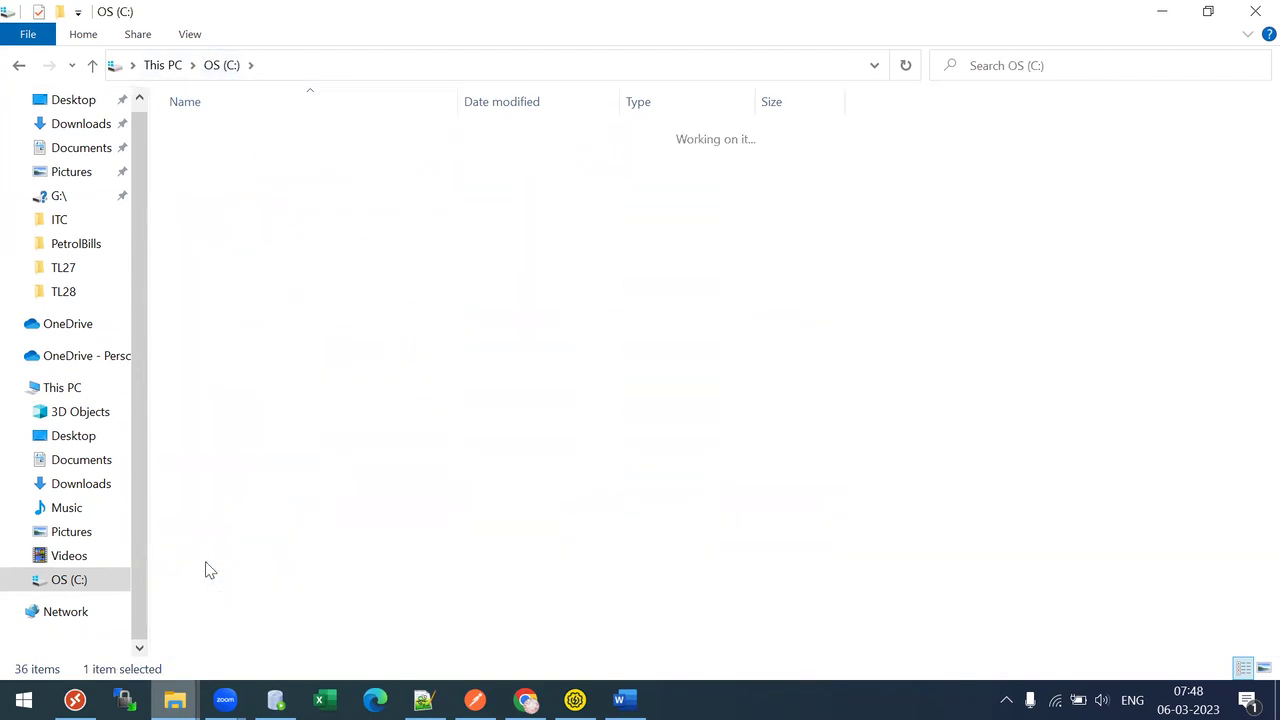
pyautogui.hotkey('ctrl', 'v')
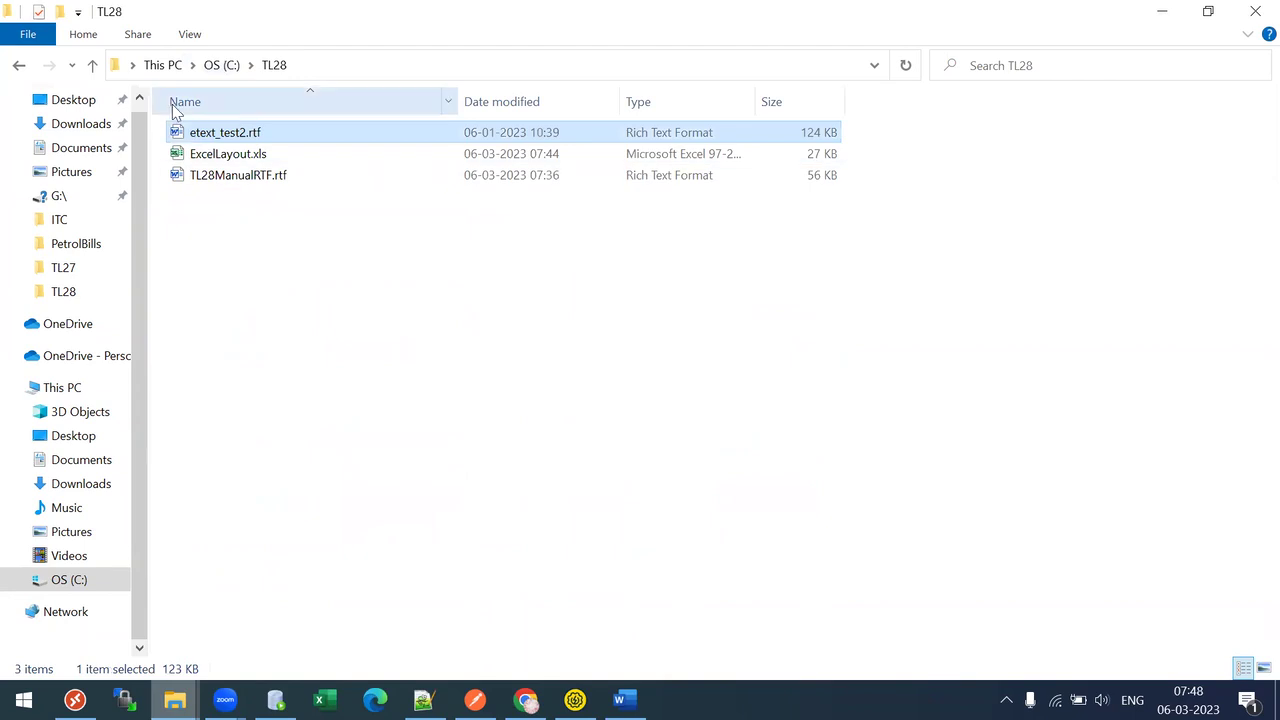
pyautogui.doubleClick(180, 134)
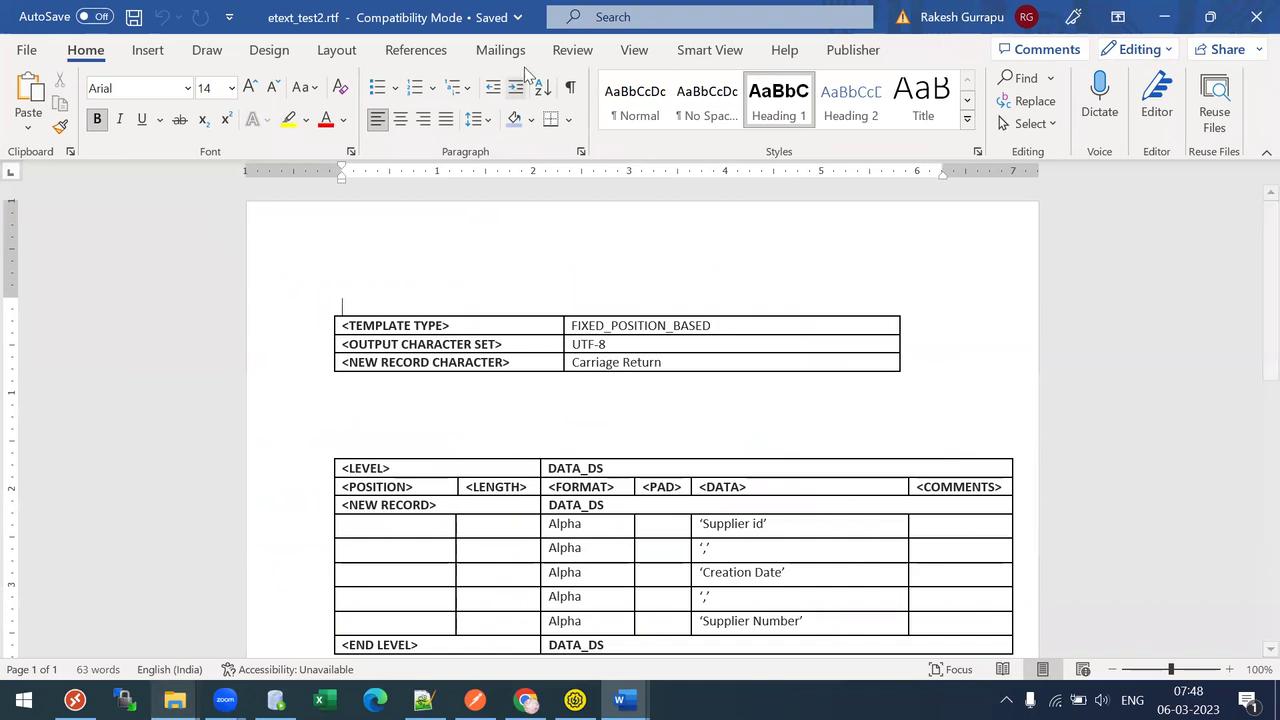
# Examine the template header table and the level, format and data entries of the DATA_DS table.
pyautogui.scroll(-2, 1253, 273)
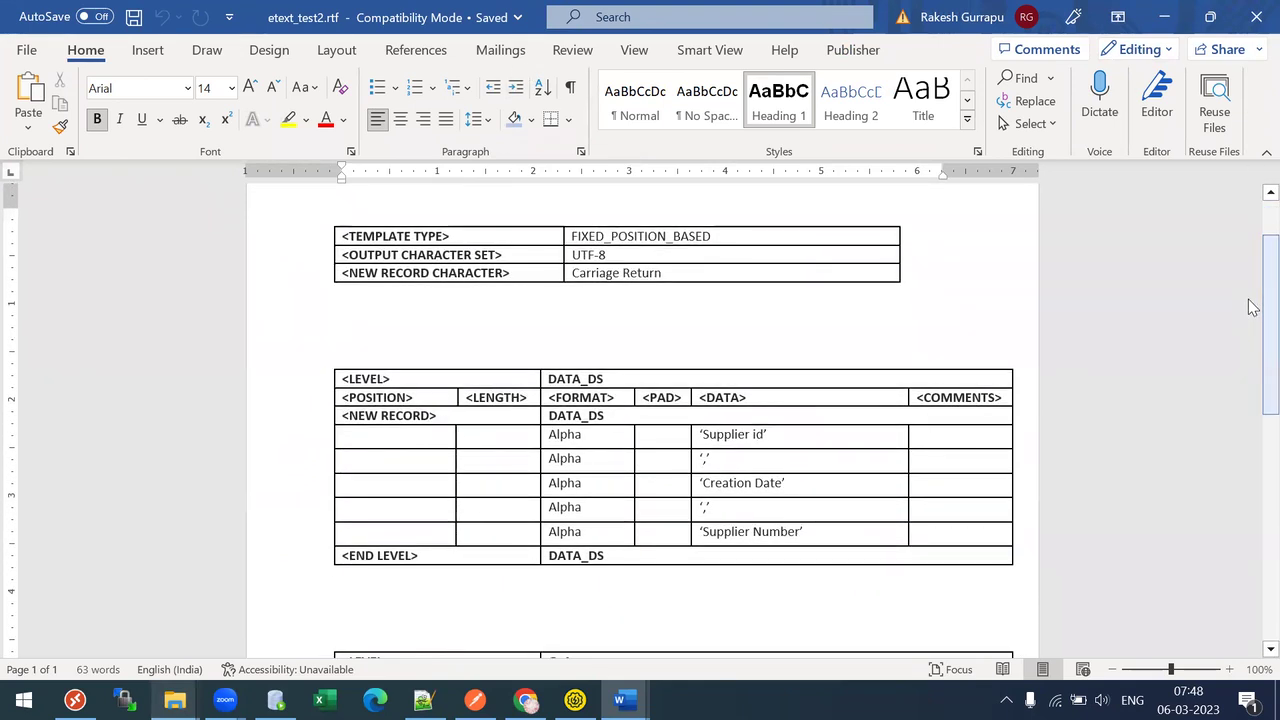
pyautogui.click(607, 273)
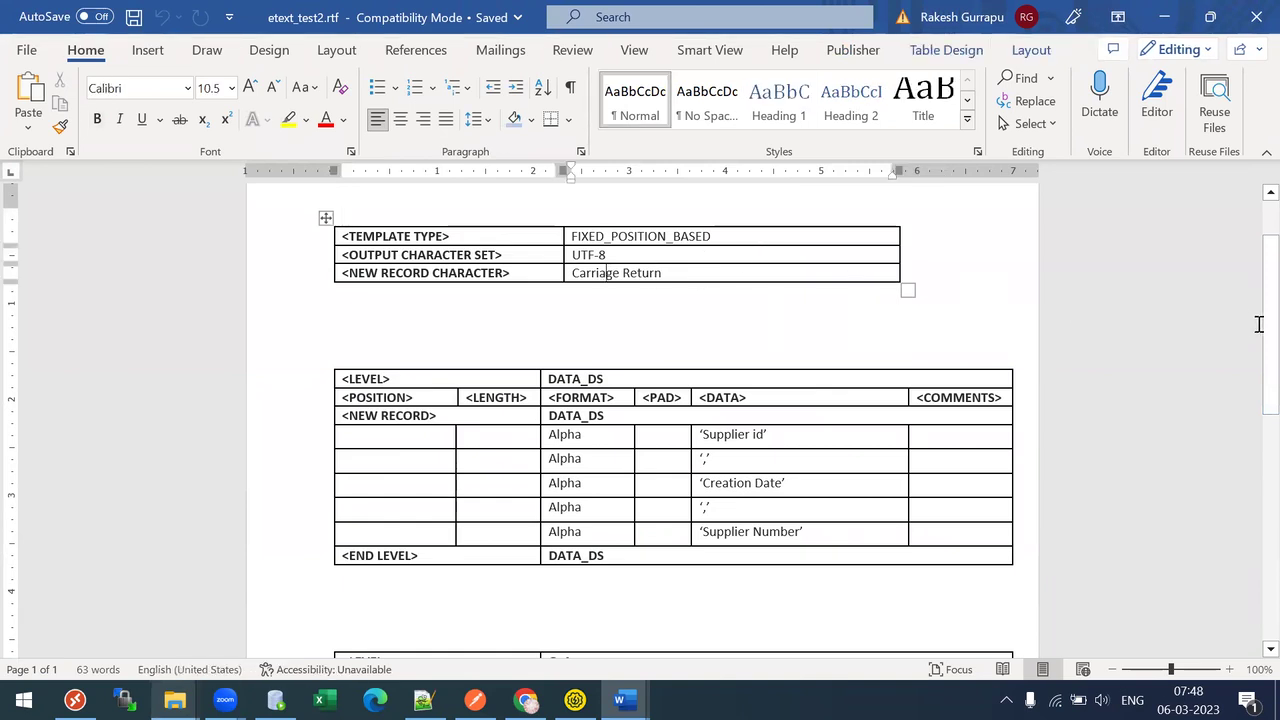
pyautogui.scroll(-5, 1251, 373)
pyautogui.scroll(4, 1251, 373)
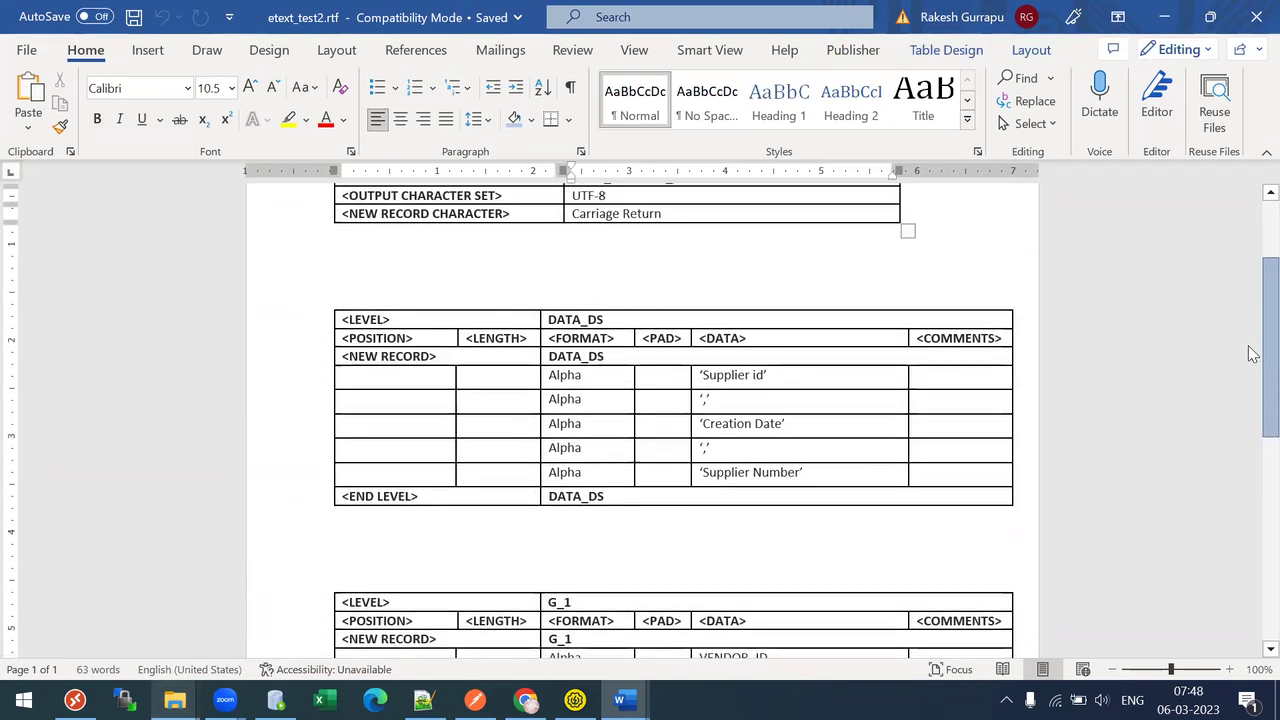
pyautogui.click(382, 330)
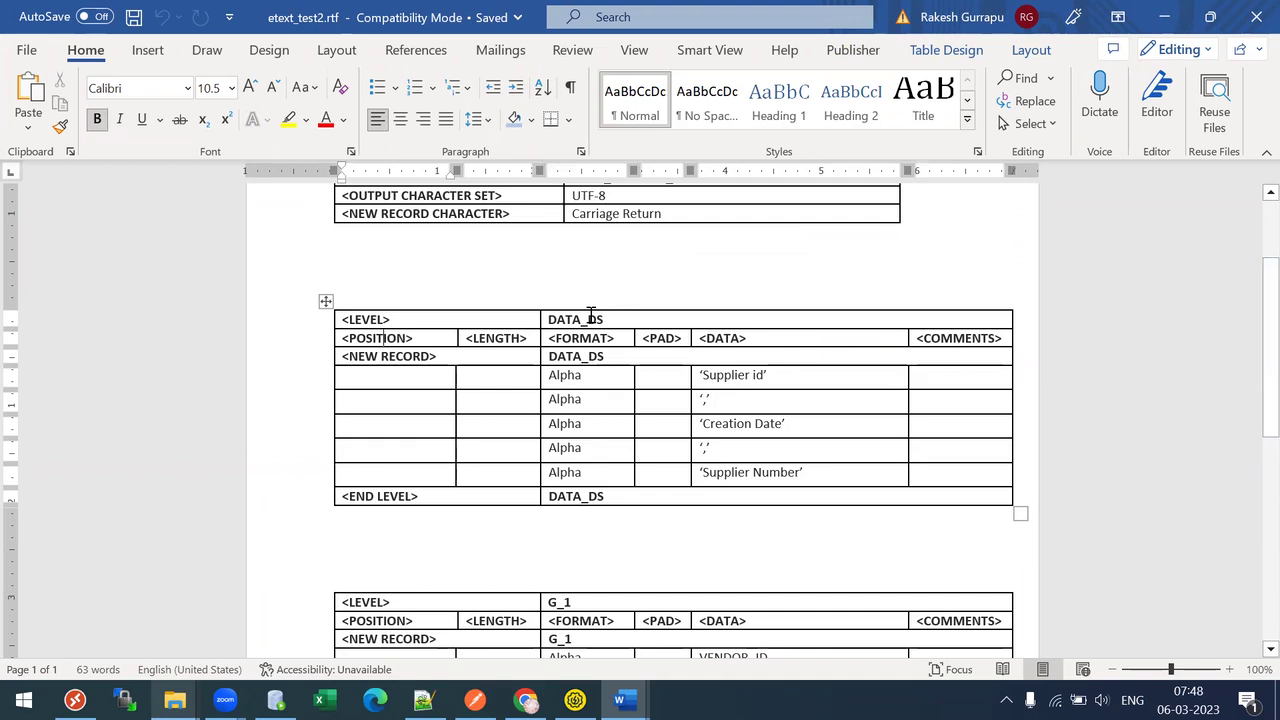
pyautogui.click(590, 322)
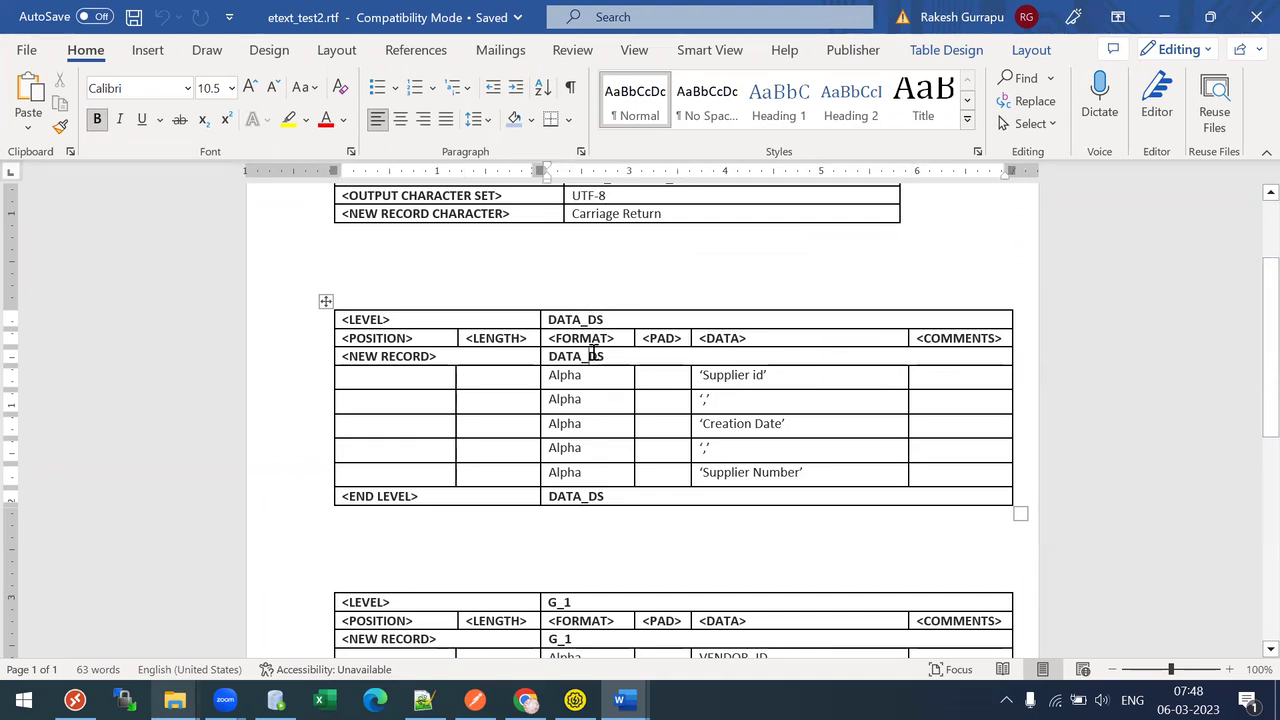
pyautogui.click(325, 301)
pyautogui.click(795, 376)
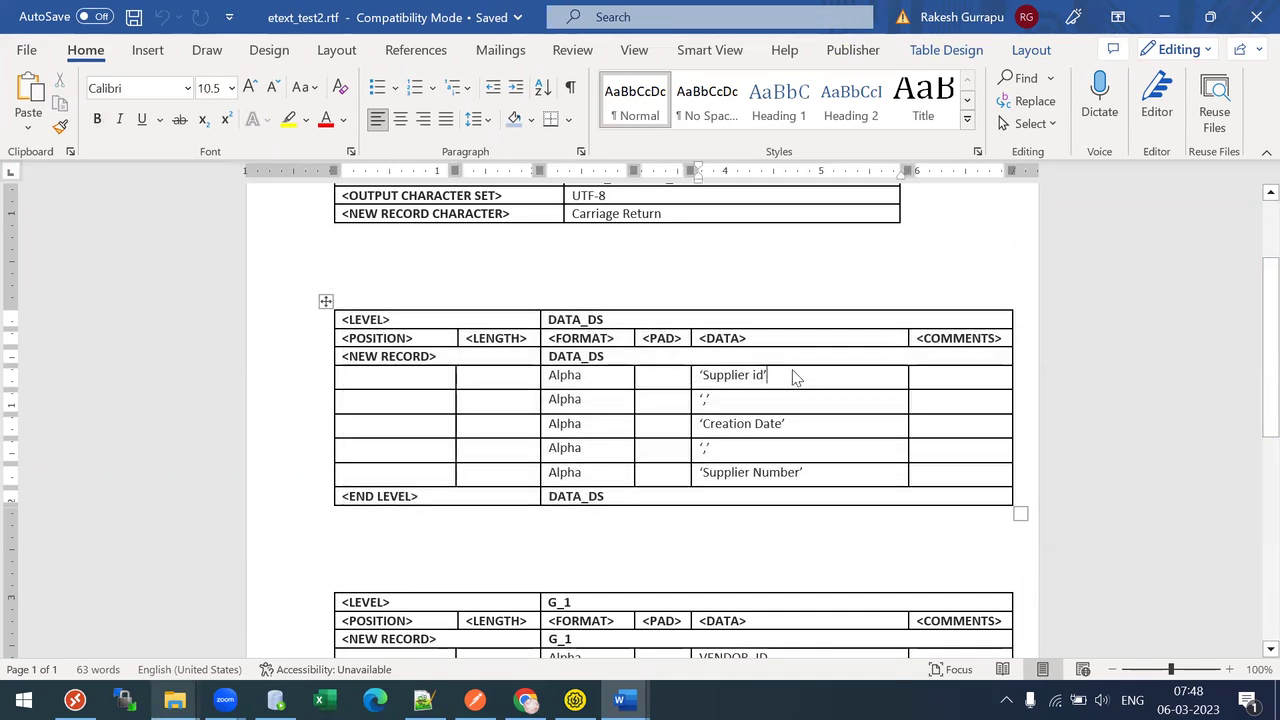
pyautogui.click(779, 425)
pyautogui.moveTo(806, 472); pyautogui.dragTo(723, 471)
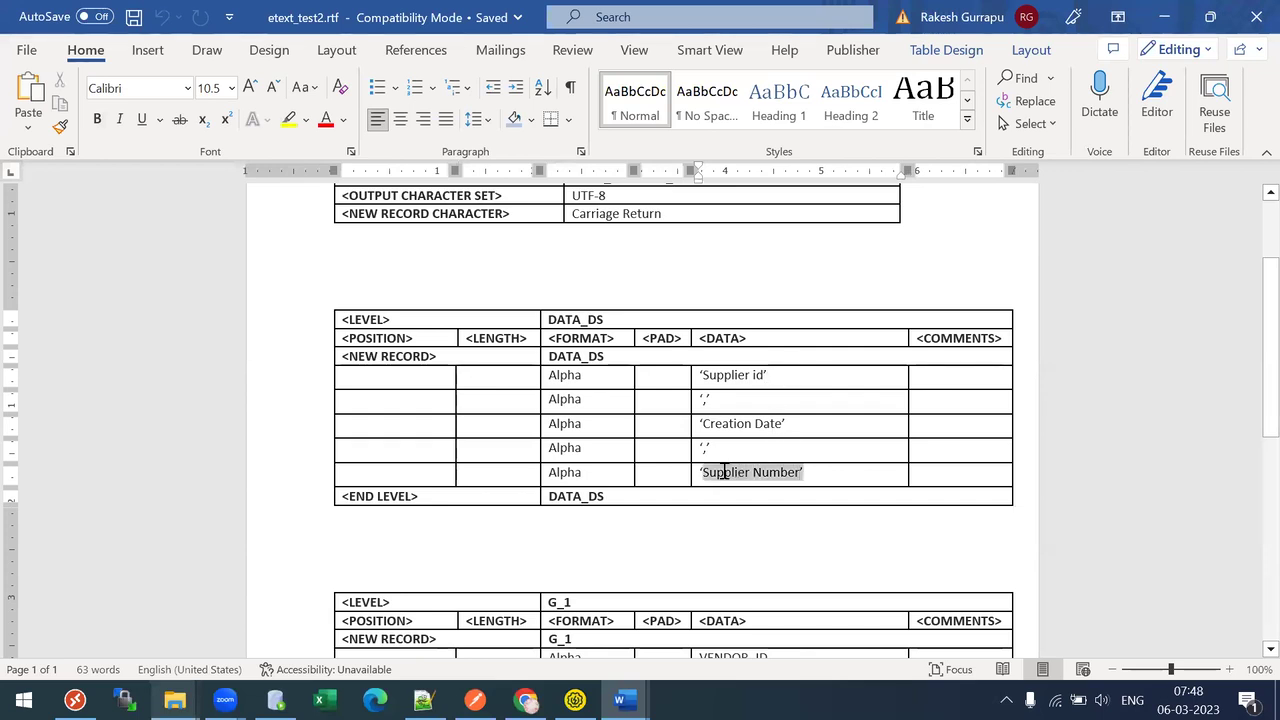
pyautogui.click(734, 486)
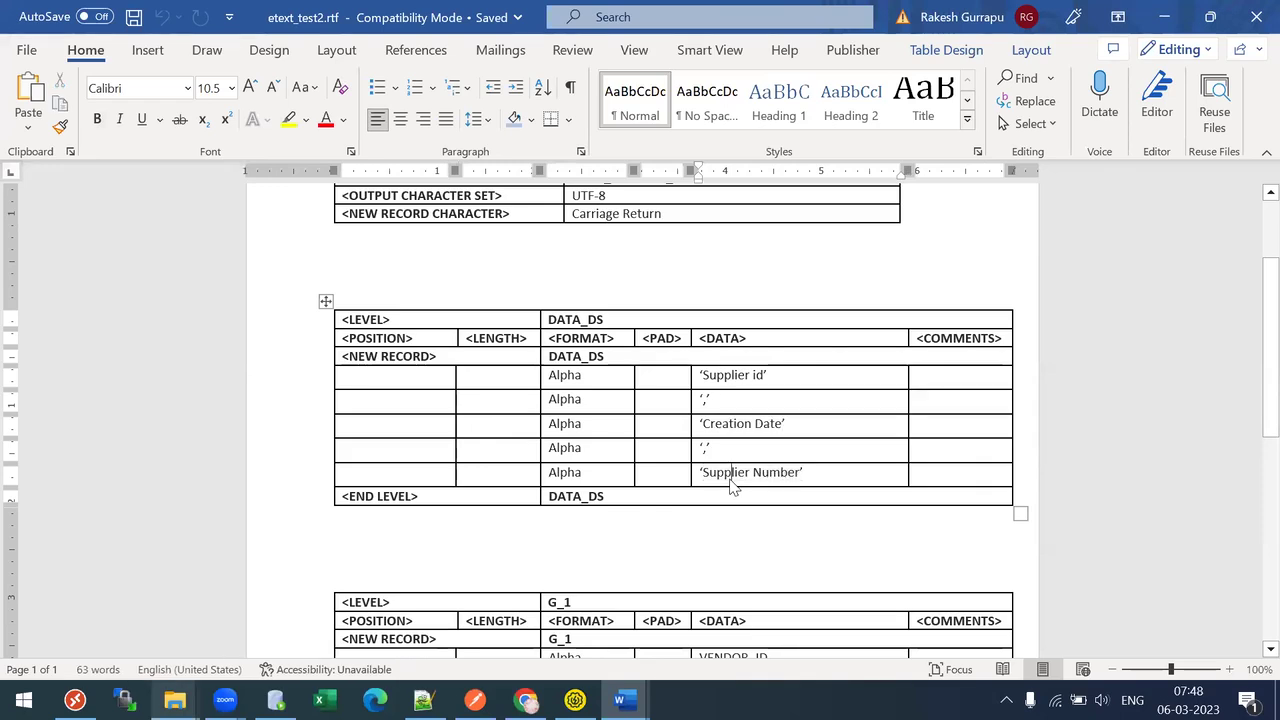
# Insert two empty rows below the 'Supplier Number' row in the DATA_DS table.
pyautogui.rightClick(731, 478)
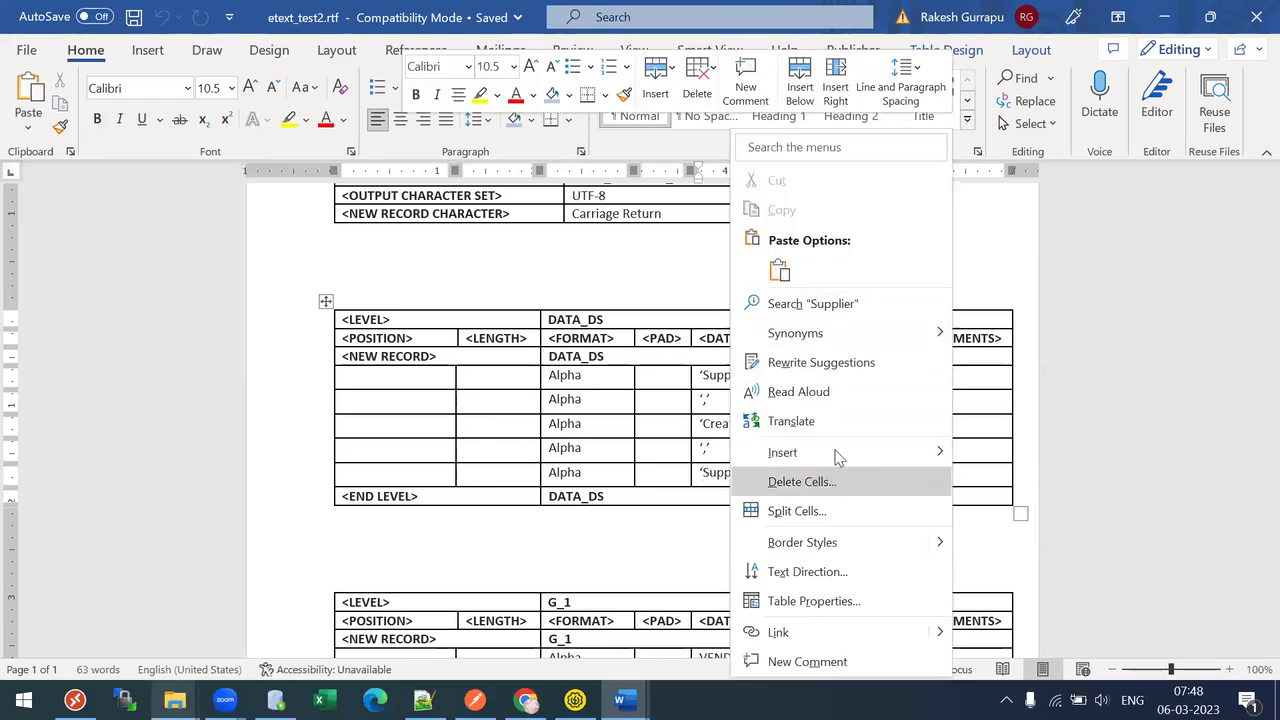
pyautogui.moveTo(882, 448)
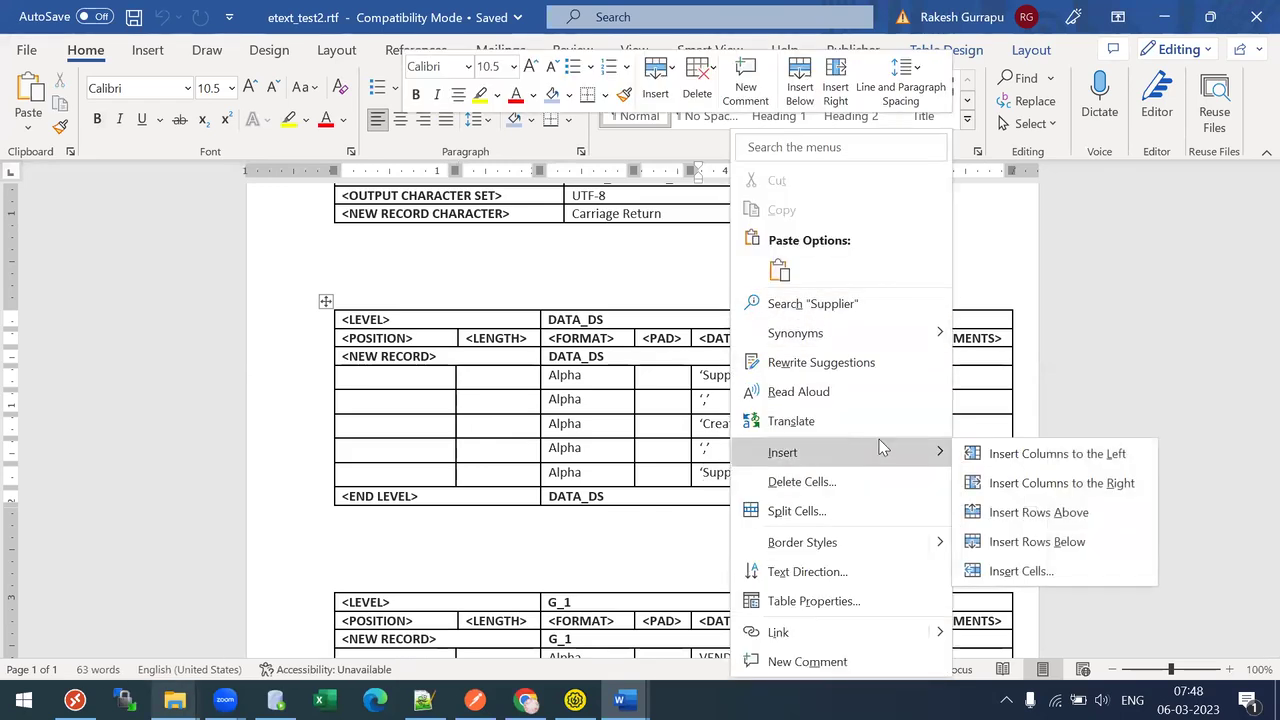
pyautogui.click(1046, 546)
pyautogui.click(712, 496)
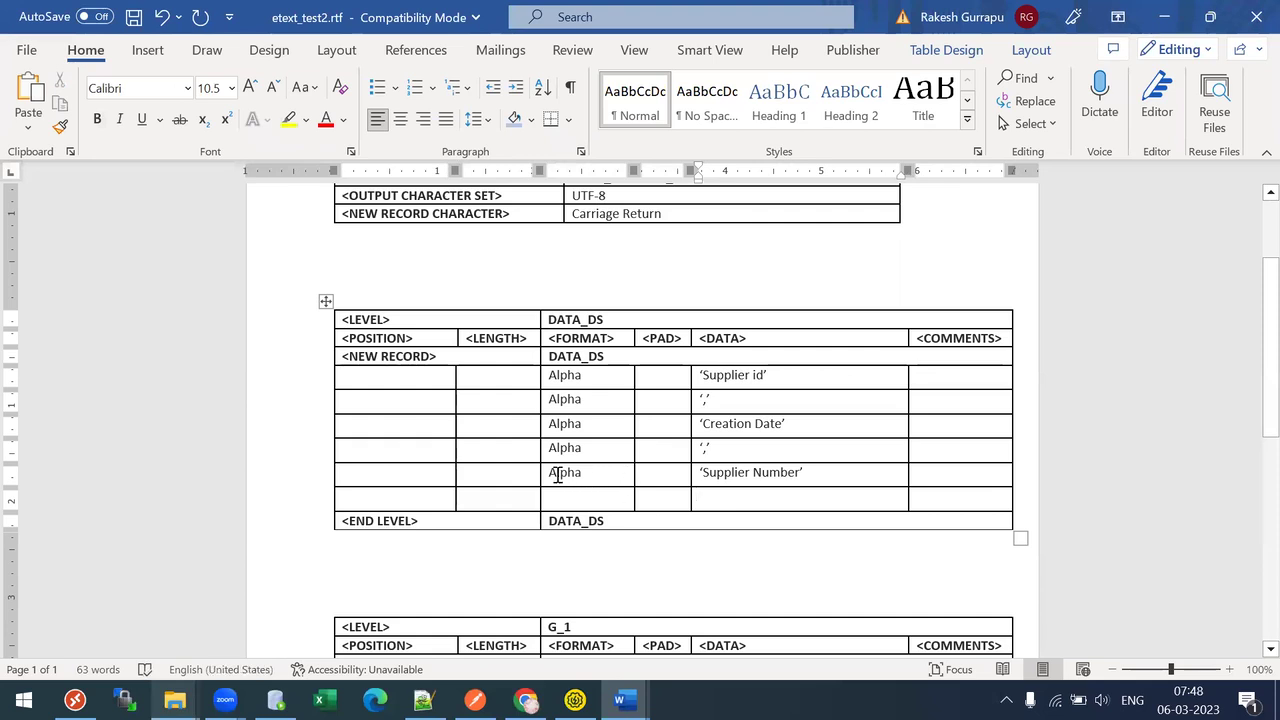
pyautogui.moveTo(553, 453); pyautogui.dragTo(734, 478)
pyautogui.click(746, 508)
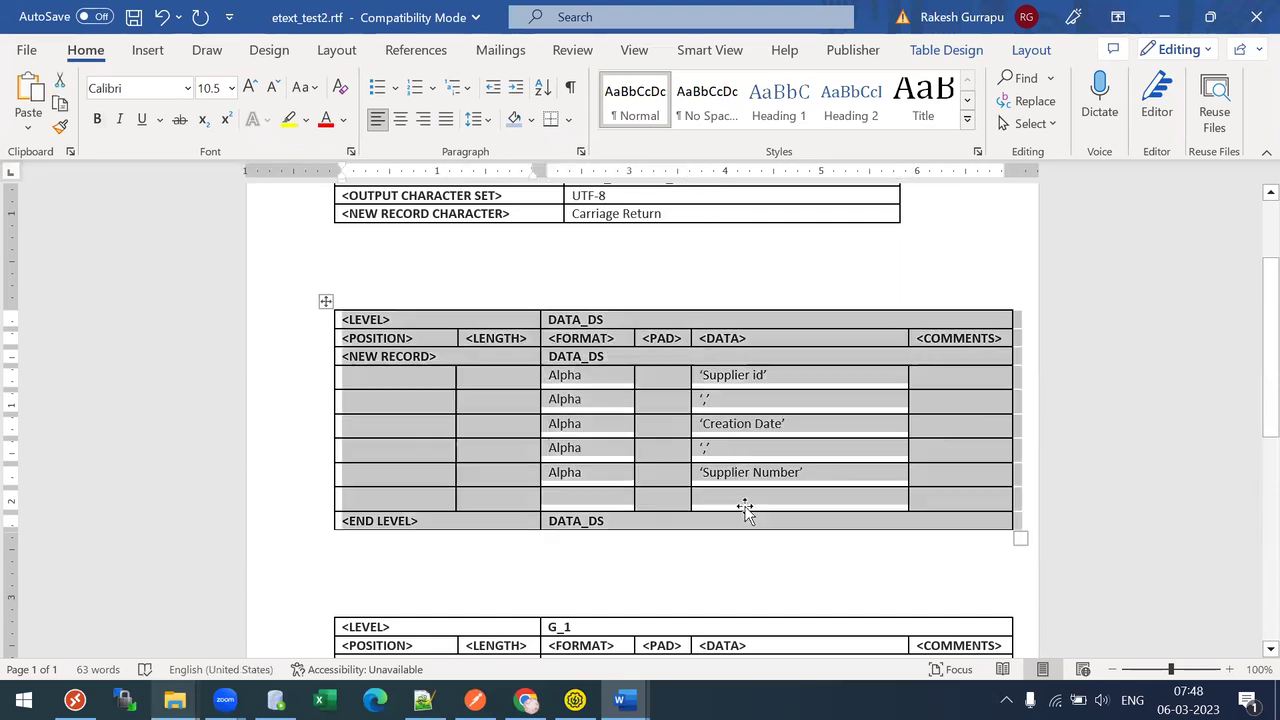
pyautogui.rightClick(745, 510)
pyautogui.click(716, 497)
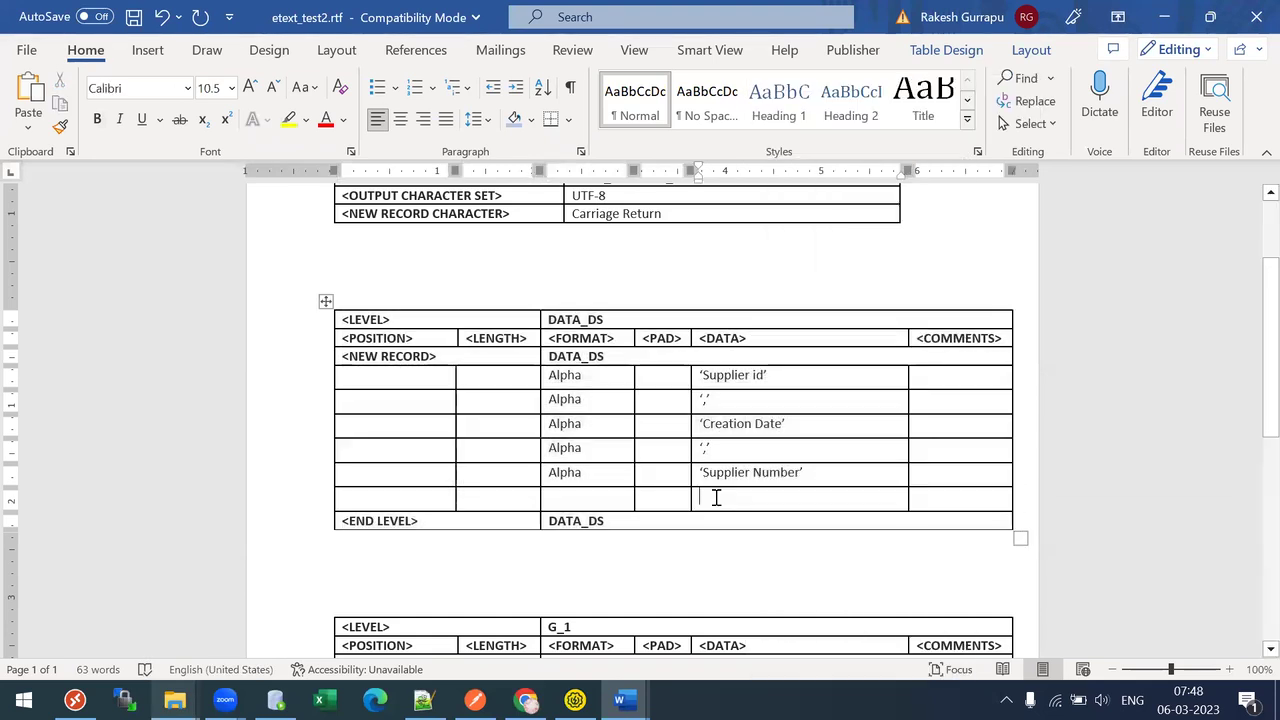
pyautogui.rightClick(716, 497)
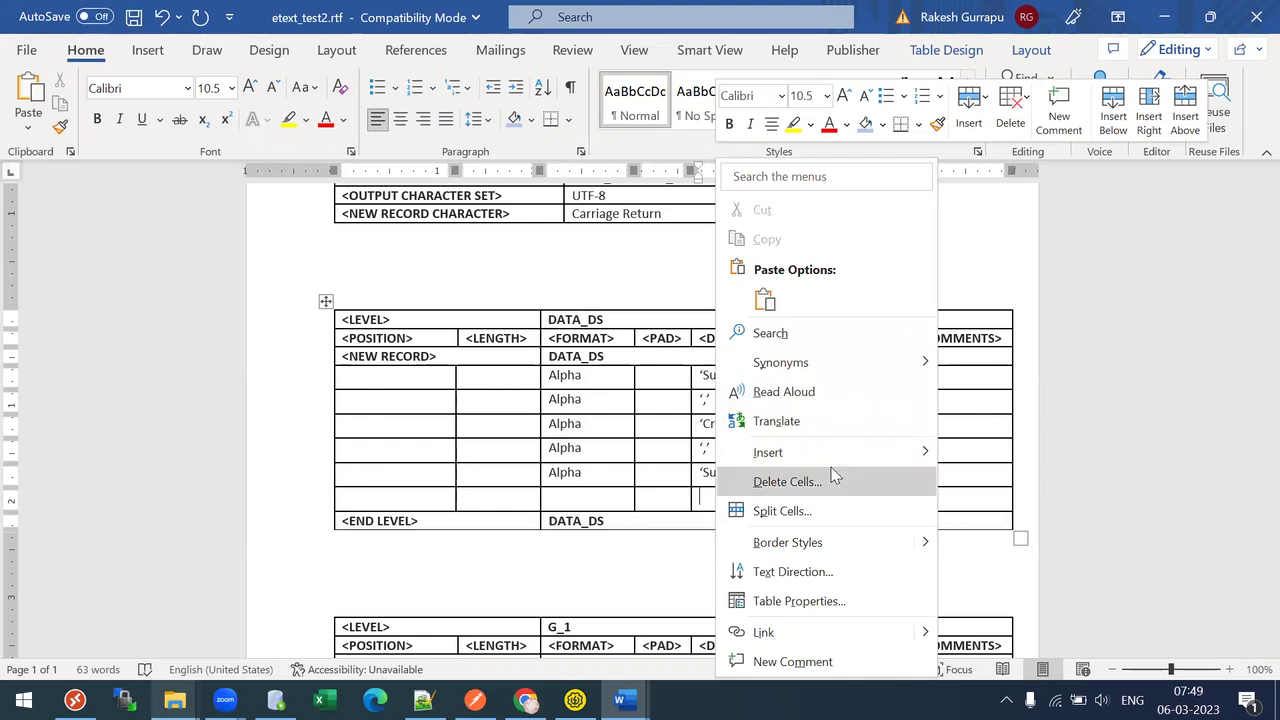
pyautogui.moveTo(853, 449)
pyautogui.click(1027, 550)
# Copy the format, pad and data cells of the last comma row and the 'Supplier Number' row into the two empty rows.
pyautogui.click(543, 489)
pyautogui.moveTo(551, 451); pyautogui.dragTo(790, 463)
pyautogui.hotkey('ctrl', 'c')
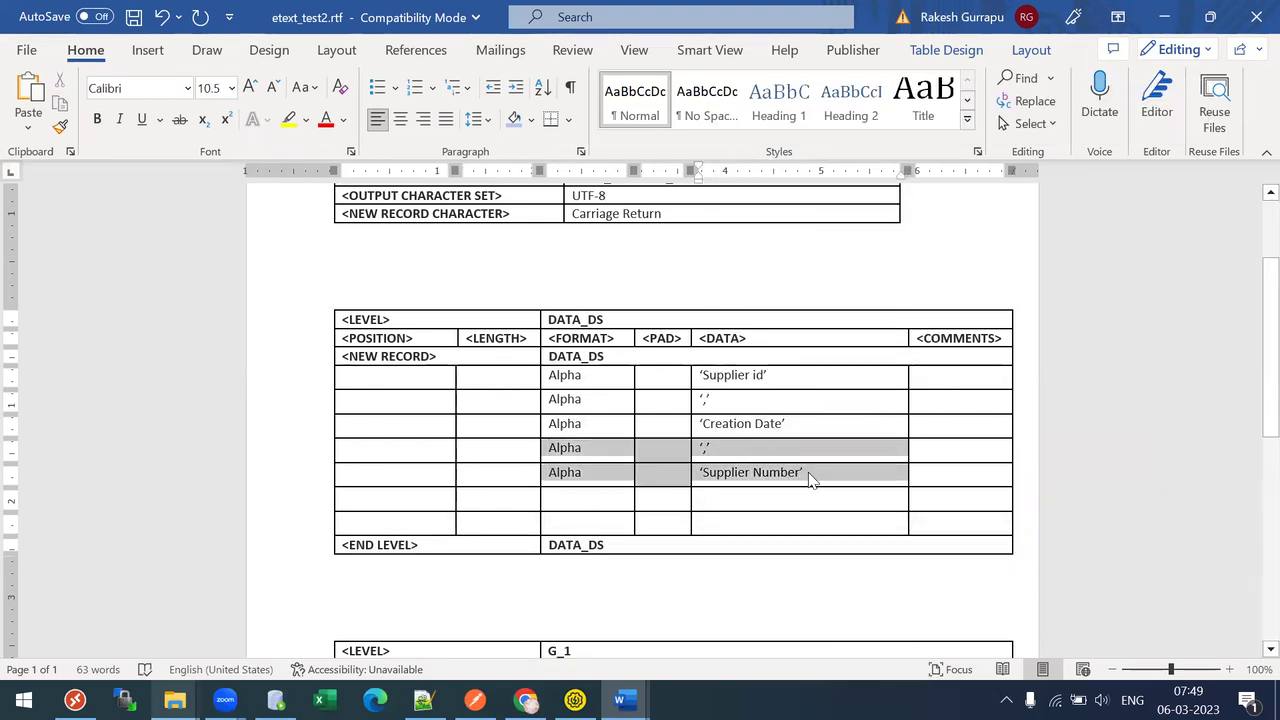
pyautogui.click(601, 498)
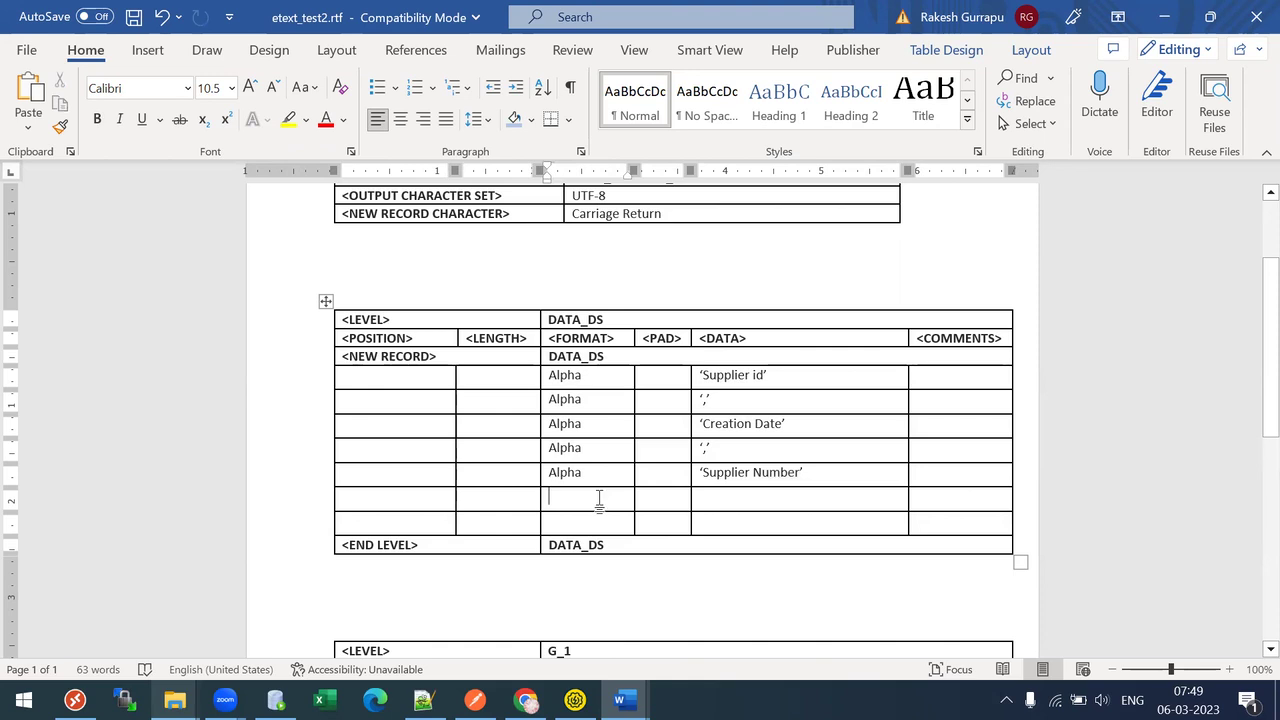
pyautogui.hotkey('ctrl', 'v')
# Replace the copied 'Supplier Number' text in the last data row of the DATA_DS table with 'Enabled Flag'.
pyautogui.click(800, 521)
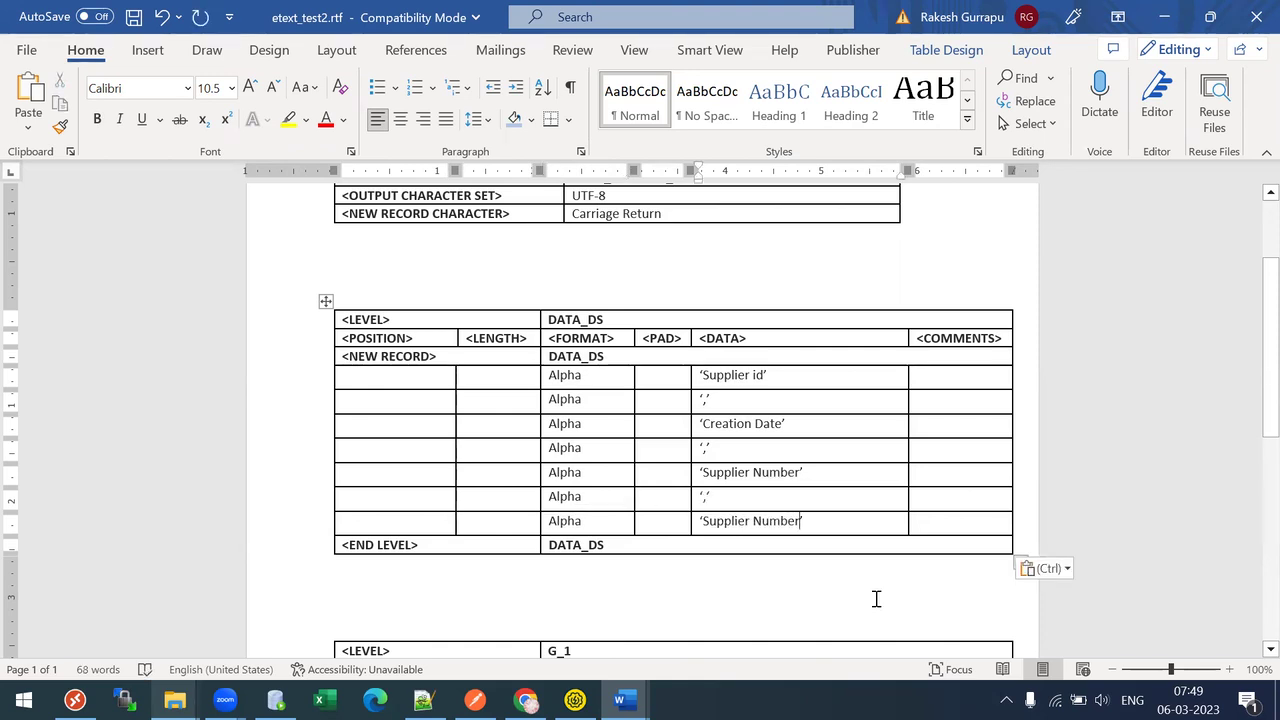
pyautogui.hotkey('shift', 'Left')
pyautogui.hotkey('shift', 'Left')
pyautogui.hotkey('shift', 'Left')
pyautogui.hotkey('shift', 'Left')
pyautogui.hotkey('shift', 'Left')
pyautogui.hotkey('shift', 'Left')
pyautogui.hotkey('shift', 'Left')
pyautogui.hotkey('shift', 'Left')
pyautogui.hotkey('shift', 'Left')
pyautogui.hotkey('shift', 'Left')
pyautogui.hotkey('shift', 'Left')
pyautogui.hotkey('shift', 'Left')
pyautogui.hotkey('shift', 'Left')
pyautogui.hotkey('shift', 'Left')
pyautogui.hotkey('shift', 'Left')
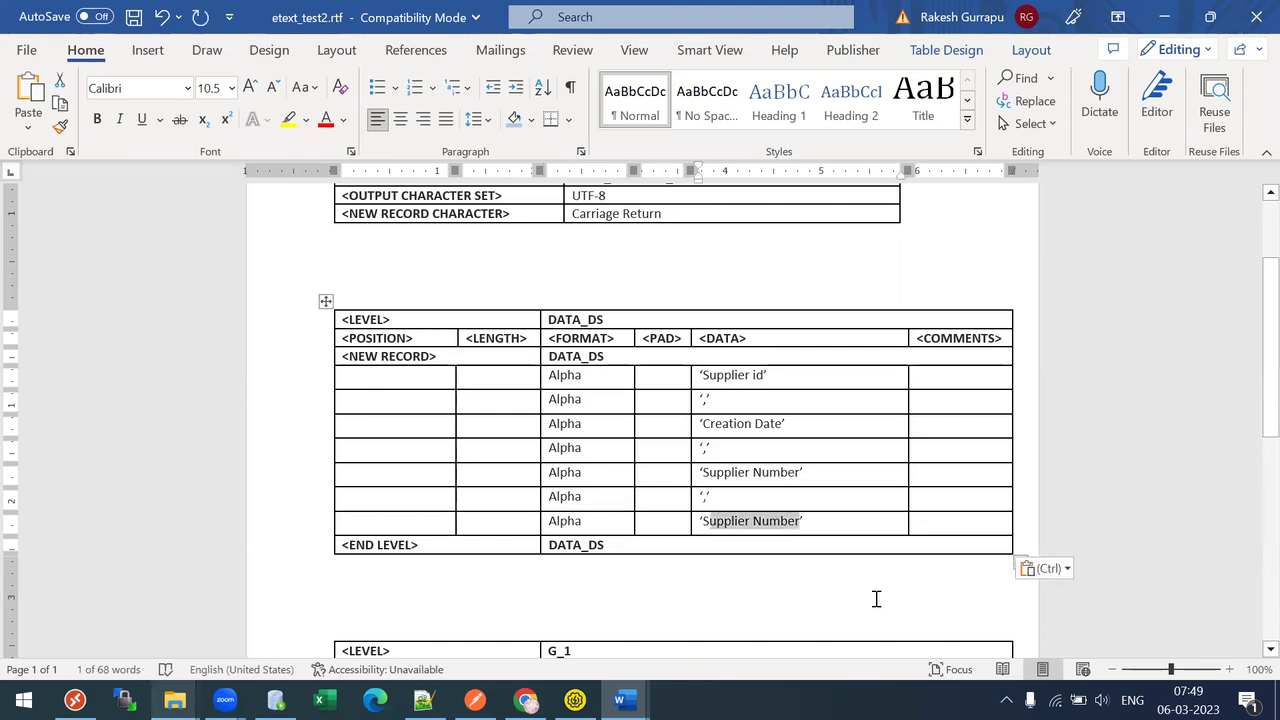
pyautogui.write('nab')
pyautogui.press('BackSpace')
pyautogui.press('BackSpace')
pyautogui.press('BackSpace')
pyautogui.write('Enabled ')
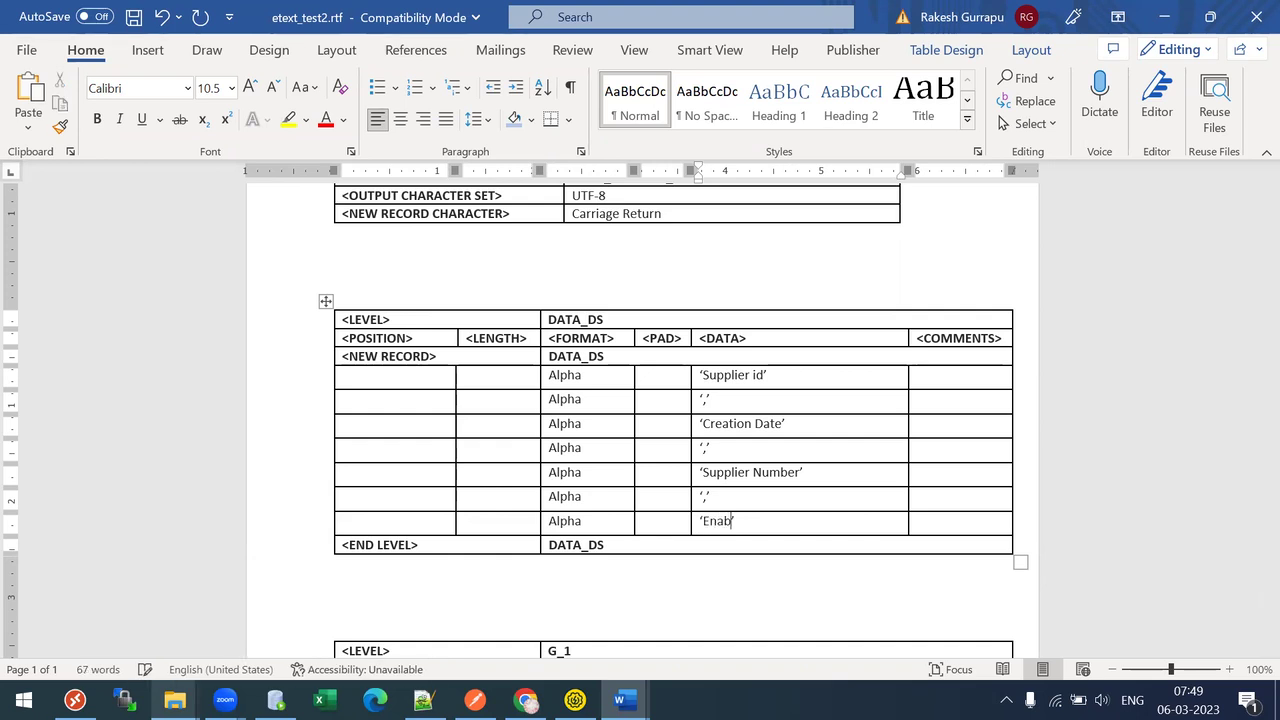
pyautogui.write('Flag')
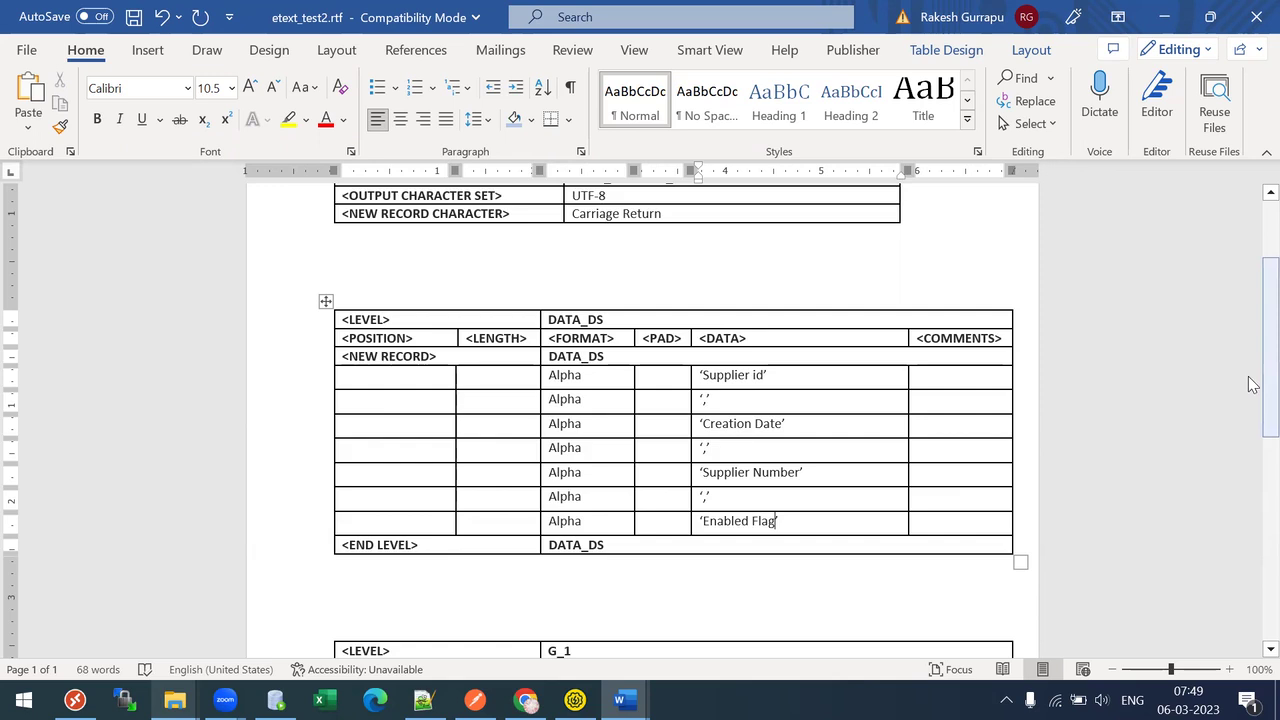
# Change the format of the VENDOR_ID row in the G_1 table from Alpha to Number.
pyautogui.scroll(-5, 1250, 480)
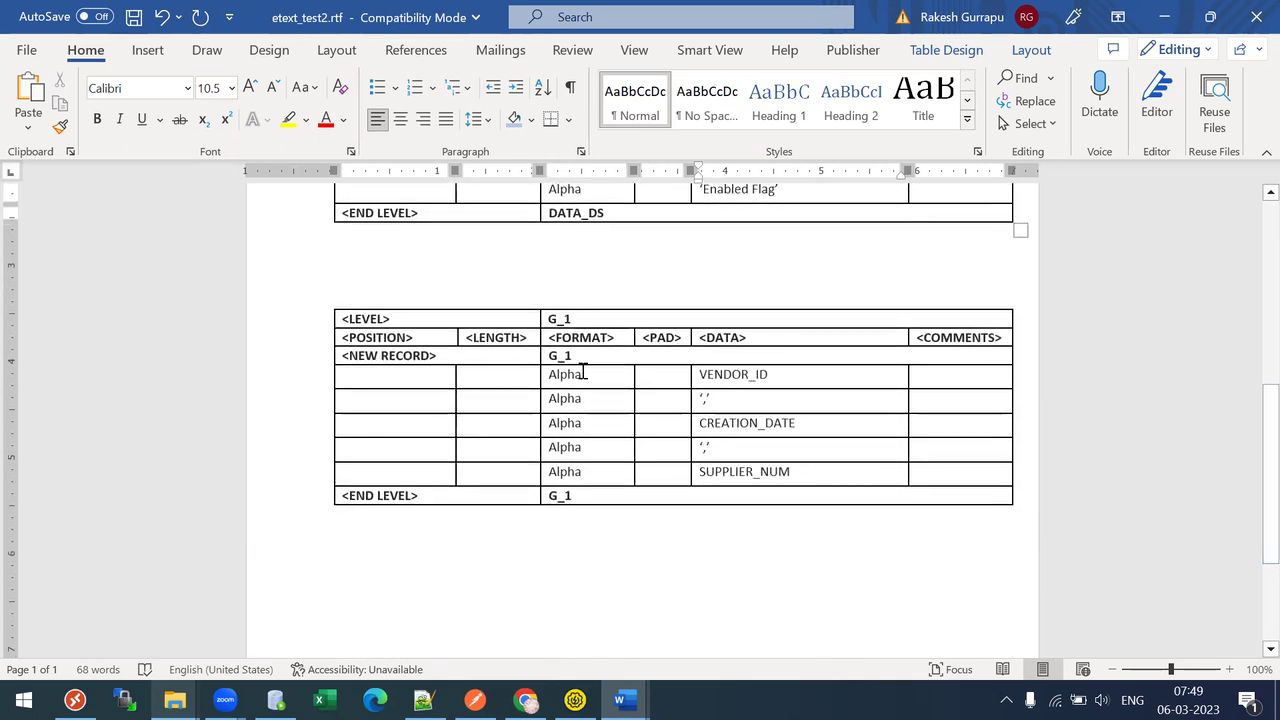
pyautogui.click(385, 315)
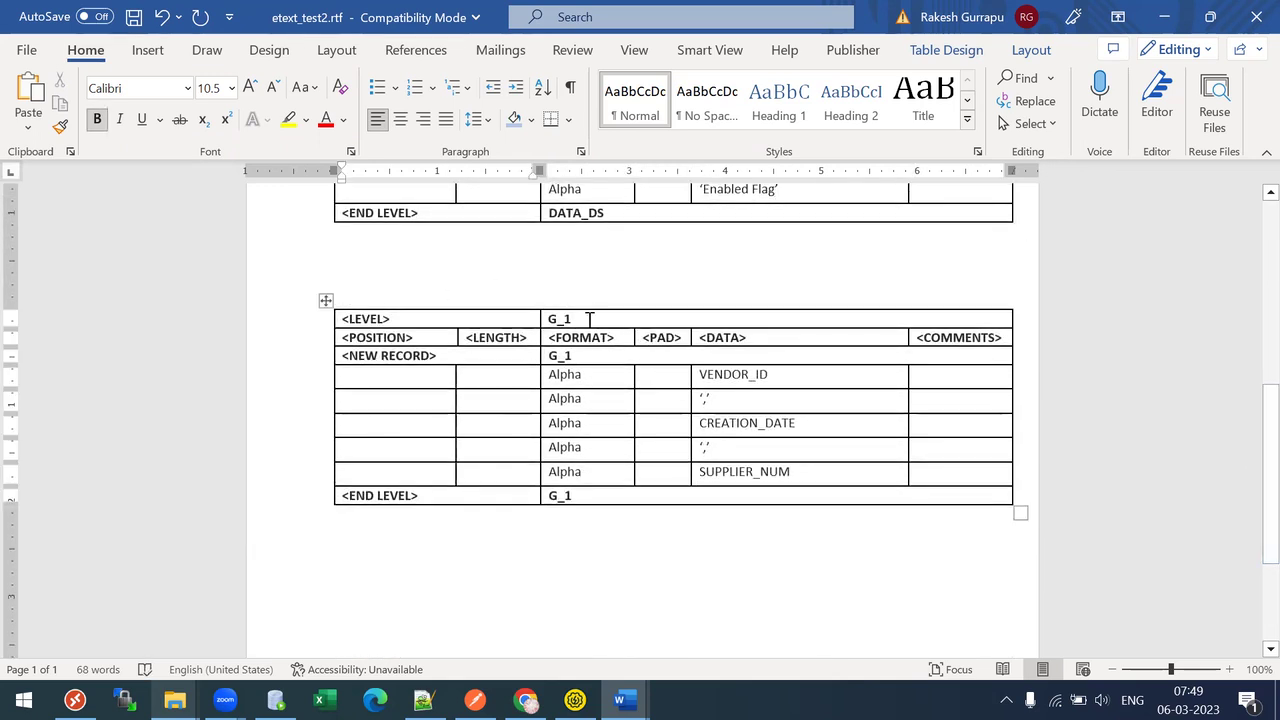
pyautogui.moveTo(576, 320); pyautogui.dragTo(543, 320)
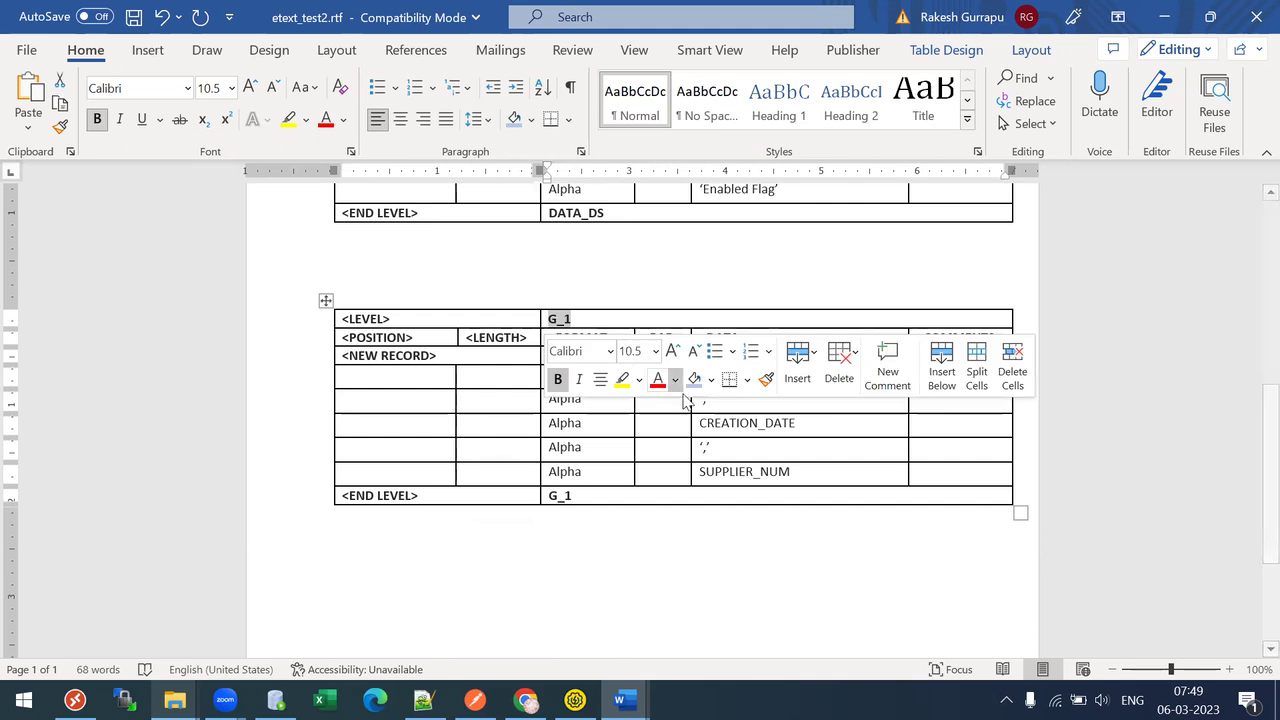
pyautogui.click(695, 432)
pyautogui.click(577, 381)
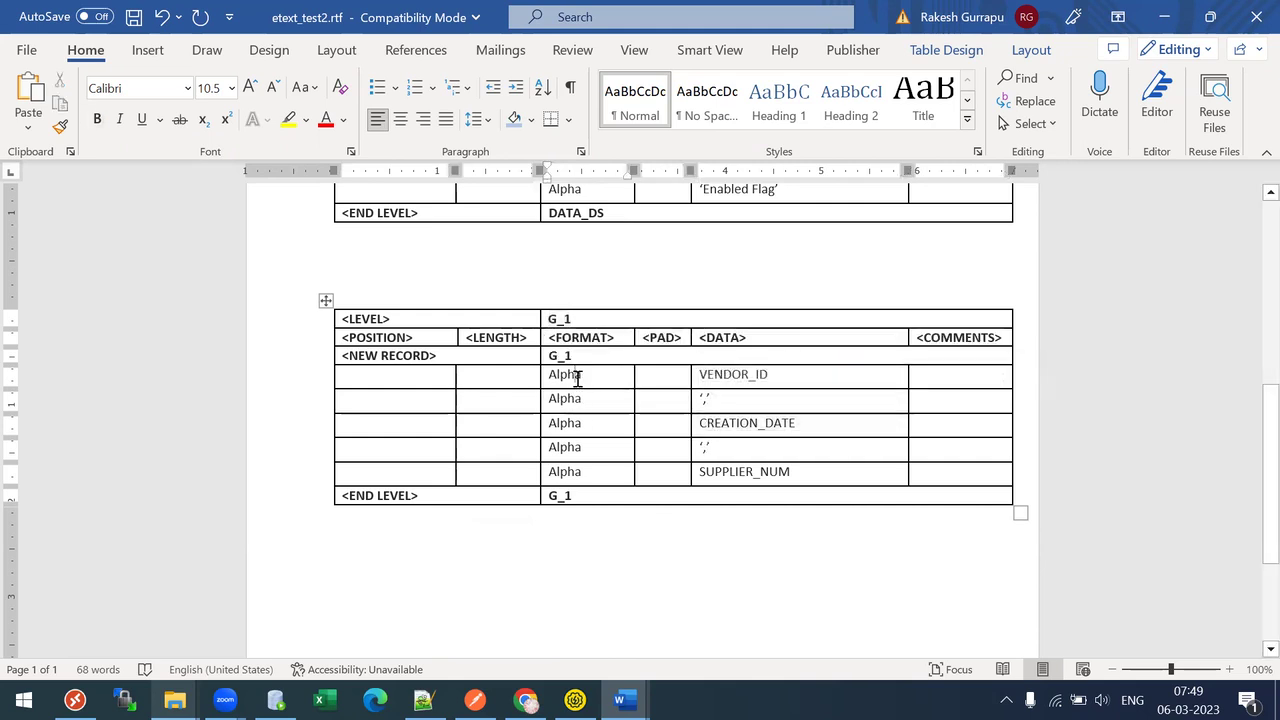
pyautogui.moveTo(782, 375); pyautogui.dragTo(702, 374)
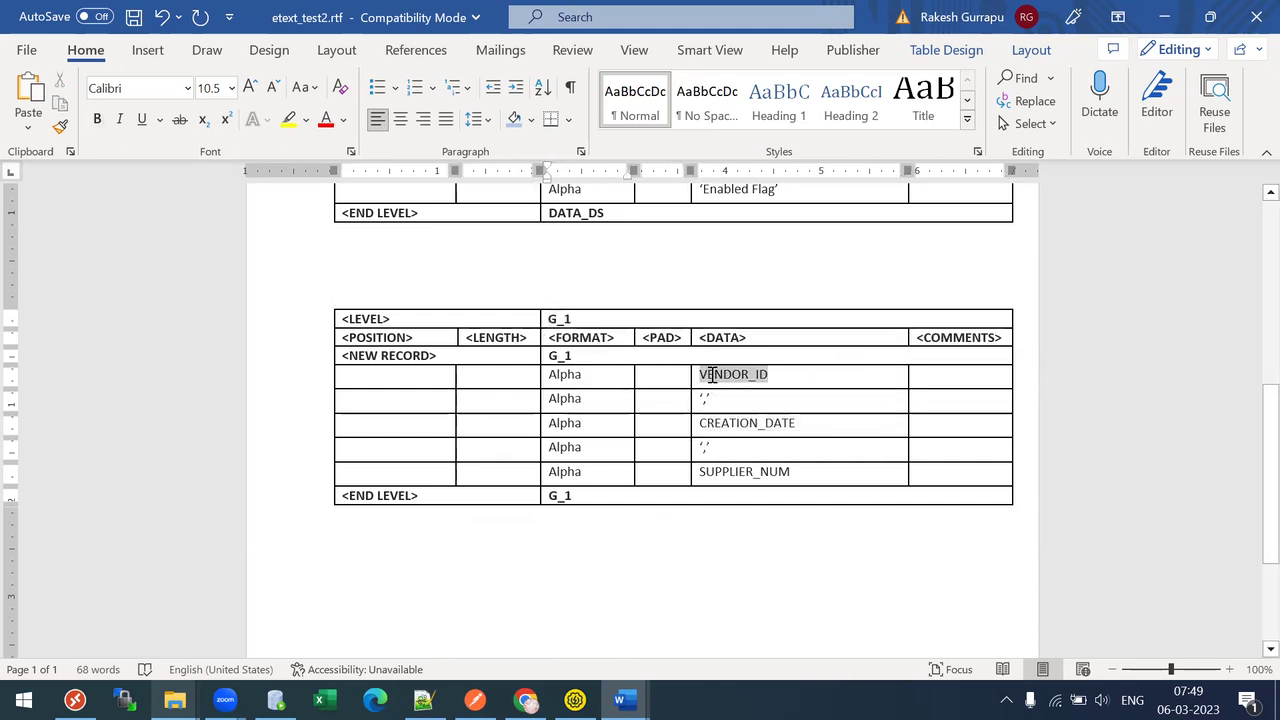
pyautogui.click(566, 375)
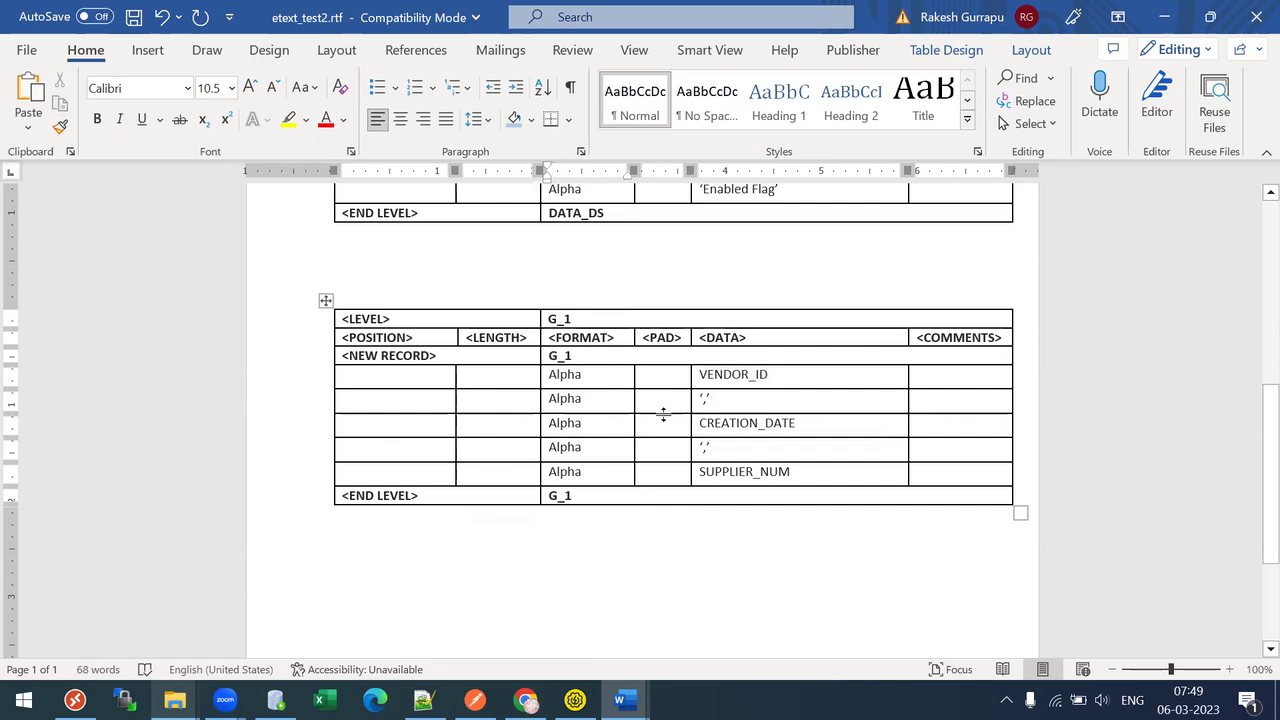
pyautogui.moveTo(591, 375); pyautogui.dragTo(537, 375)
pyautogui.write('Number')
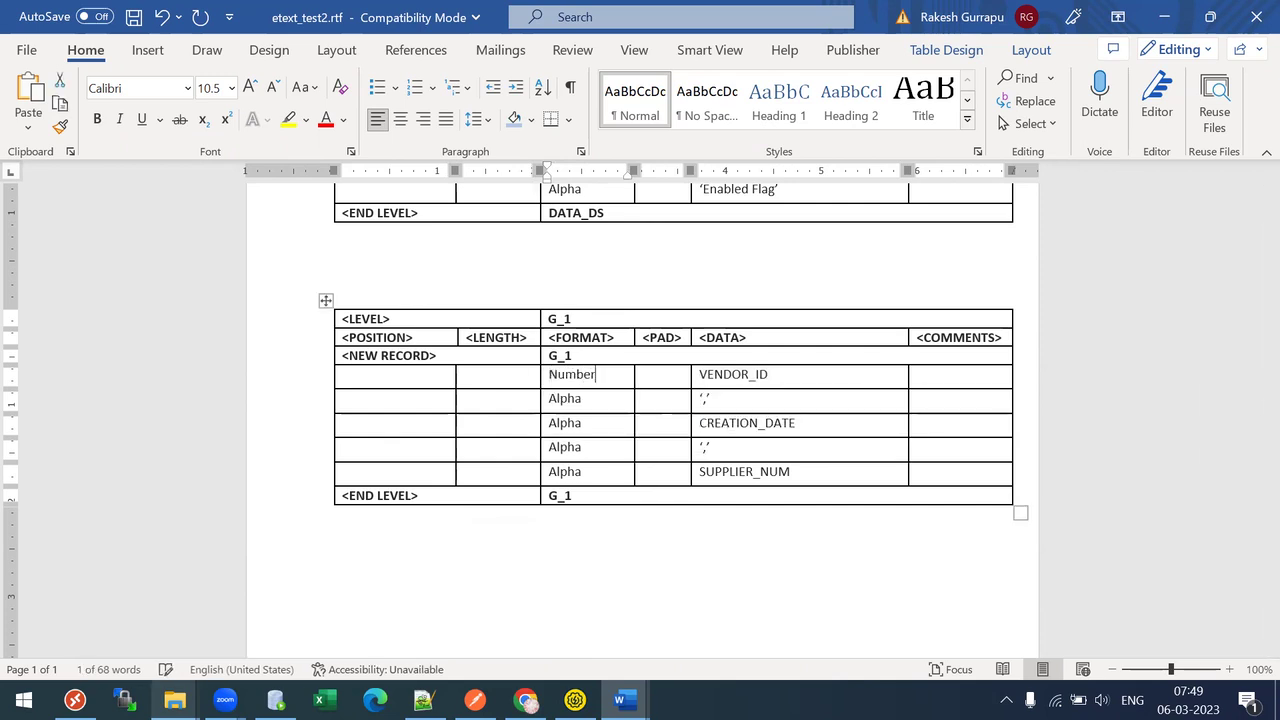
pyautogui.press('Tab')
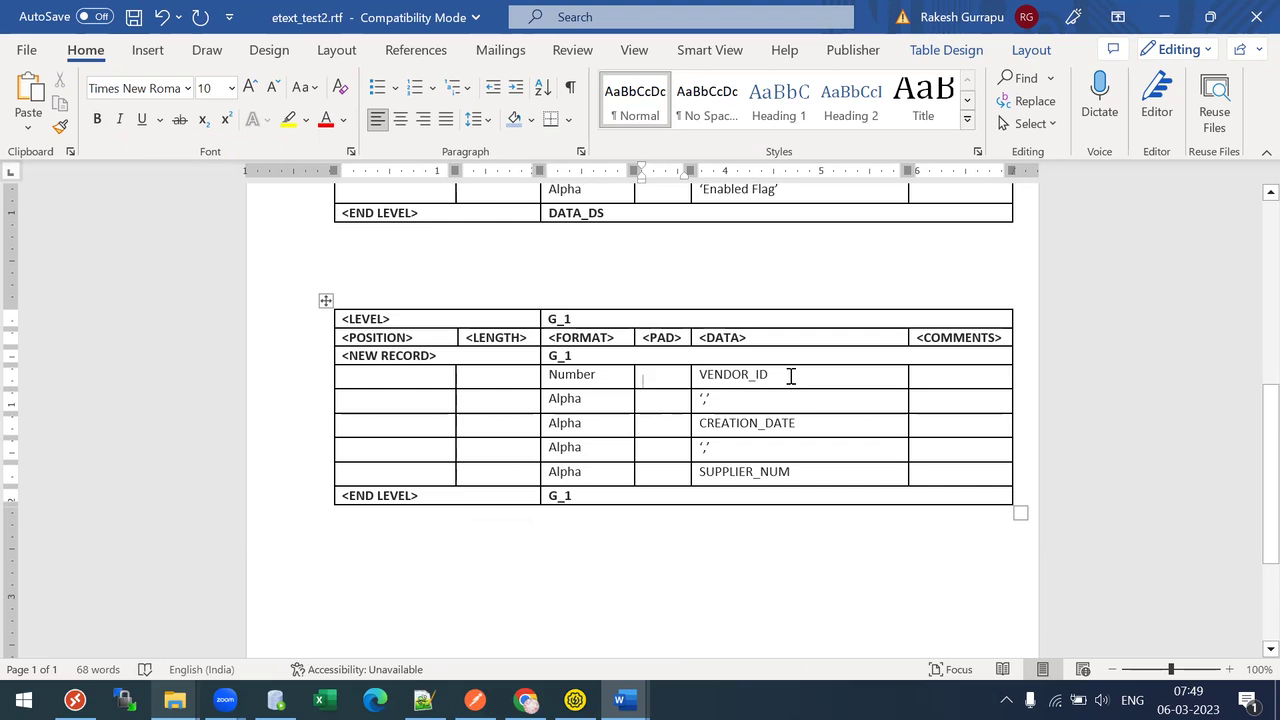
pyautogui.click(786, 376)
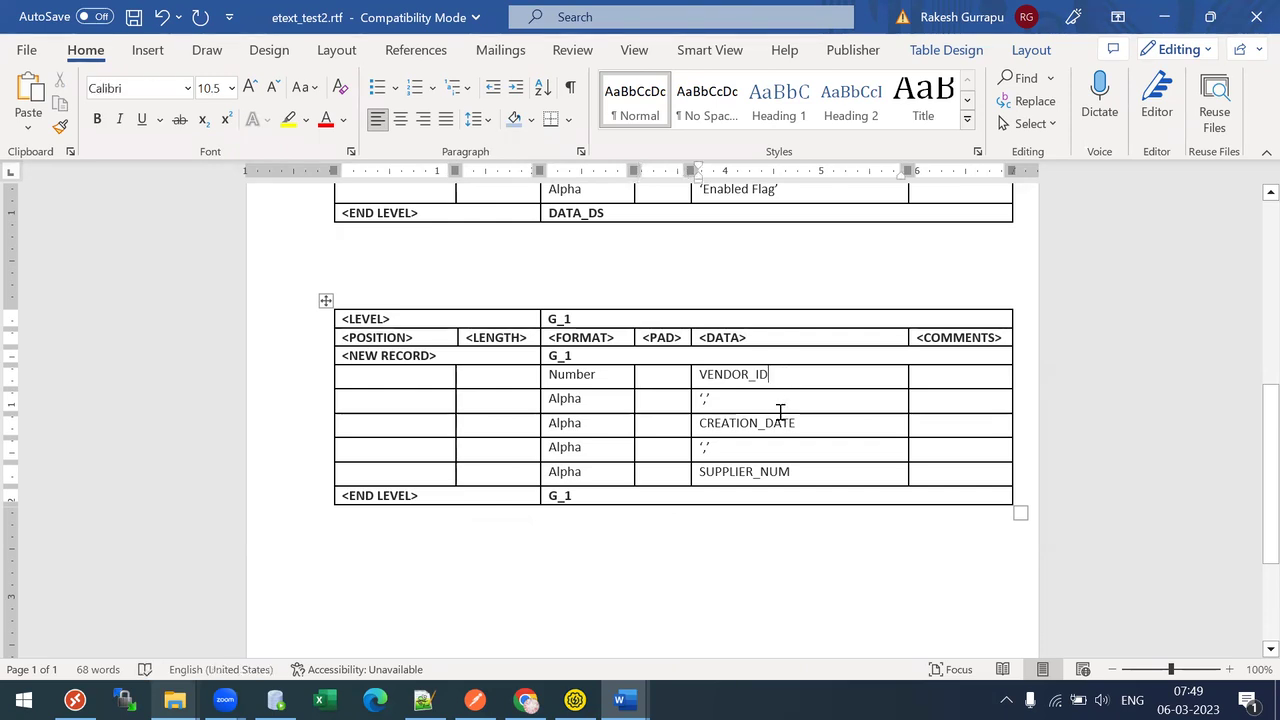
# Insert two empty rows below the SUPPLIER_NUM row in the G_1 table.
pyautogui.click(761, 471)
pyautogui.rightClick(730, 472)
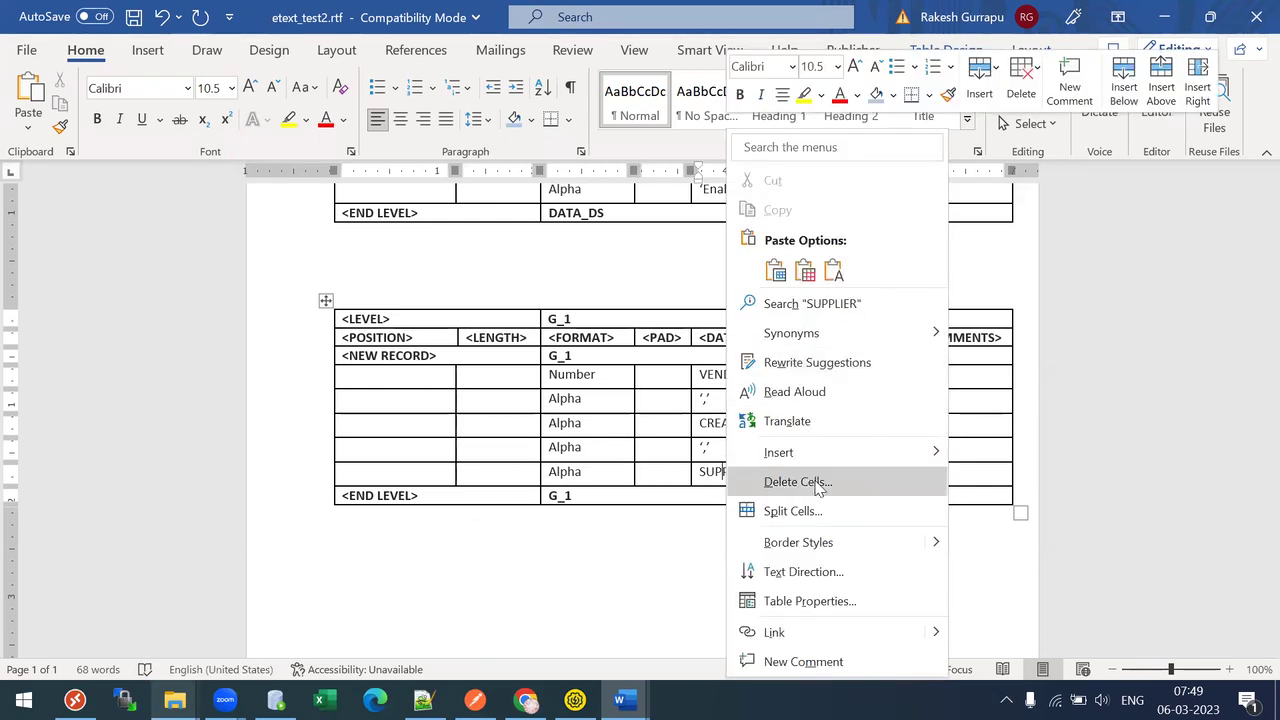
pyautogui.moveTo(829, 451)
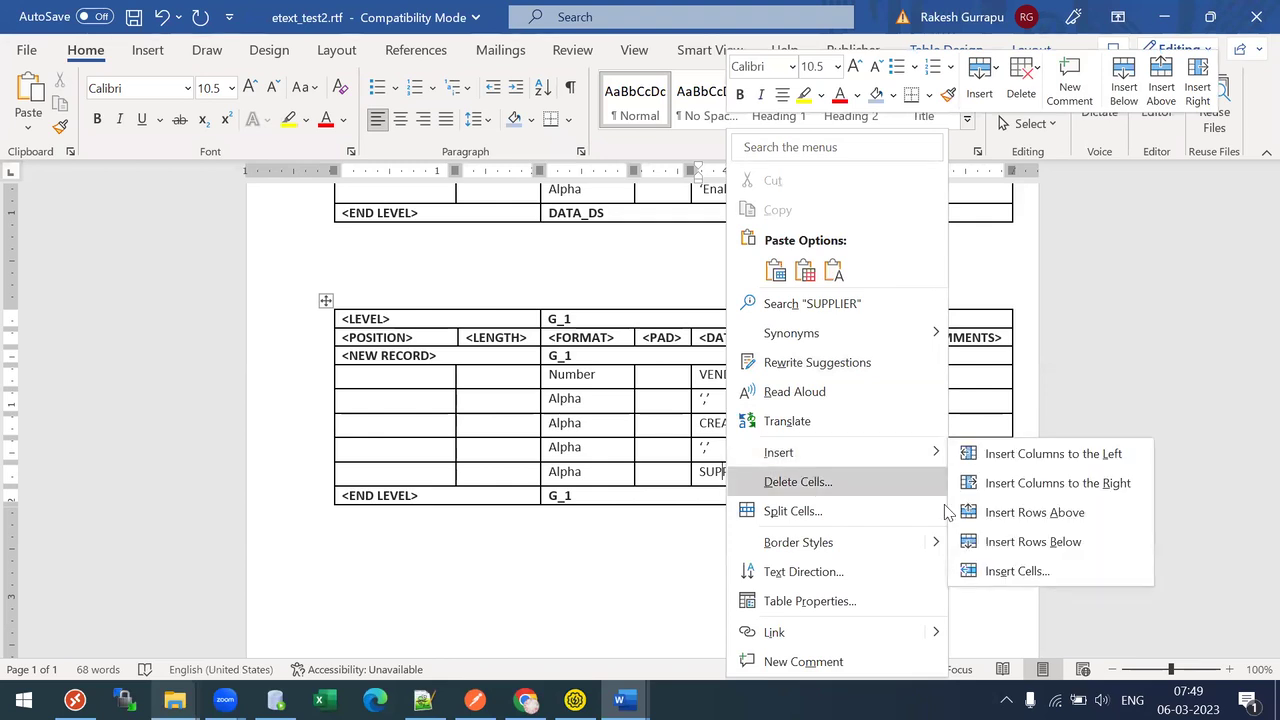
pyautogui.click(1030, 483)
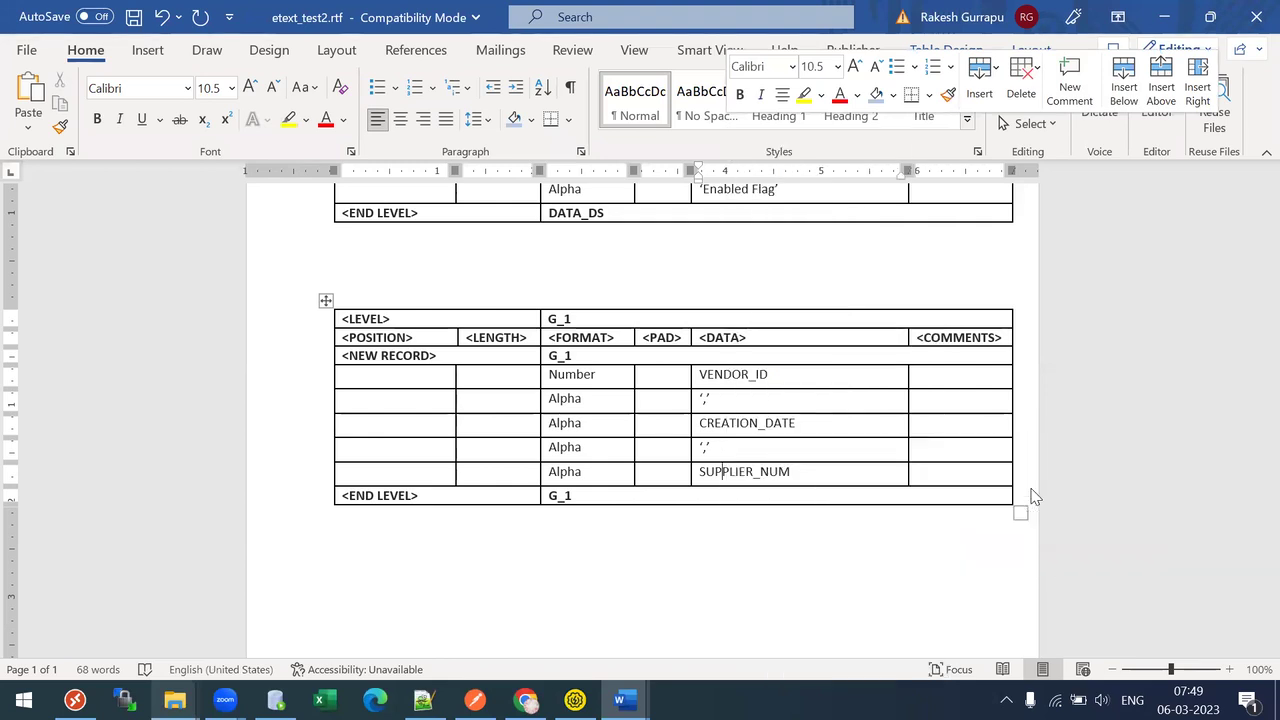
pyautogui.rightClick(748, 471)
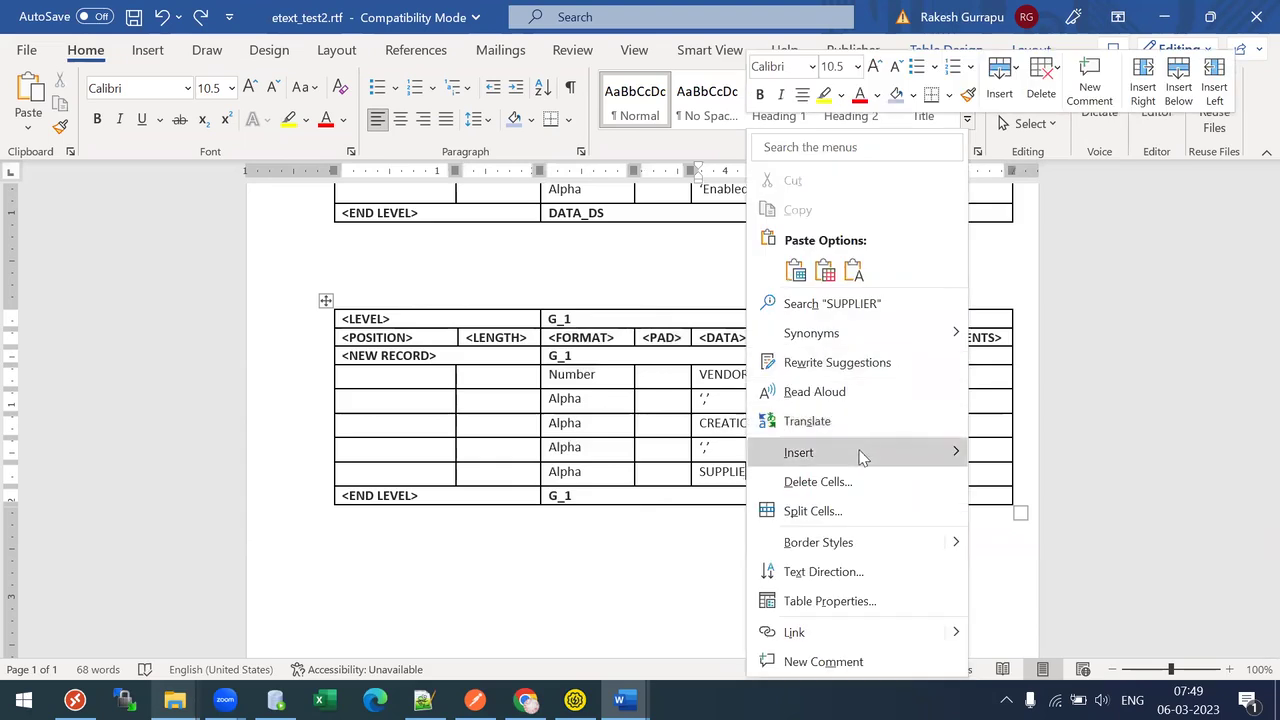
pyautogui.moveTo(862, 457)
pyautogui.click(1045, 536)
pyautogui.click(770, 492)
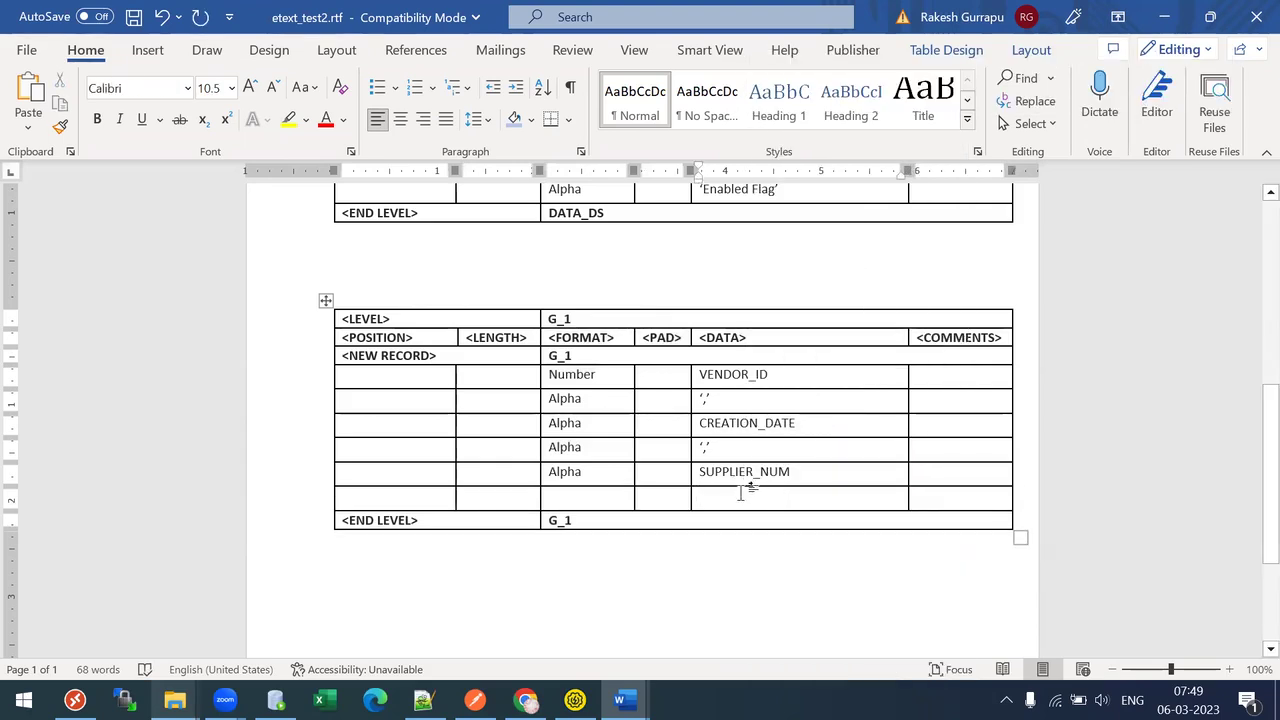
pyautogui.rightClick(746, 496)
pyautogui.moveTo(811, 452)
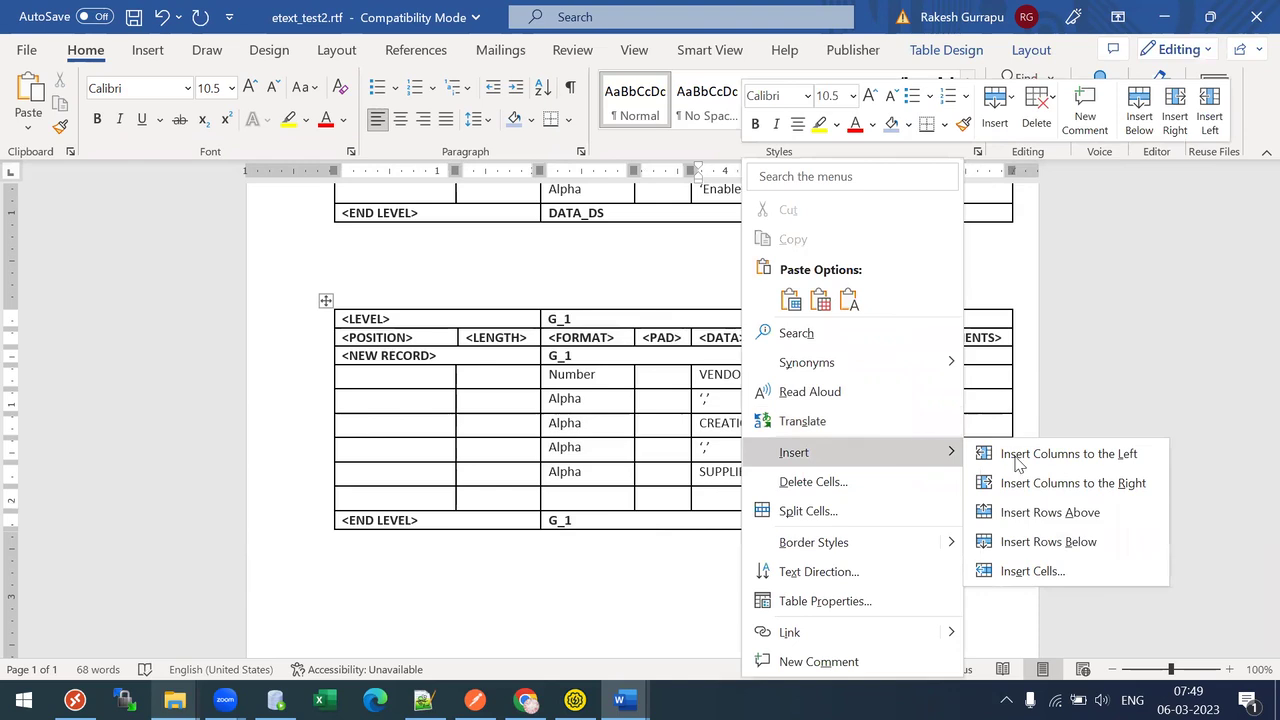
pyautogui.click(1048, 541)
# Copy the format, pad and data cells of the last comma row and the SUPPLIER_NUM row into the two empty rows.
pyautogui.moveTo(551, 447); pyautogui.dragTo(776, 470)
pyautogui.hotkey('ctrl', 'c')
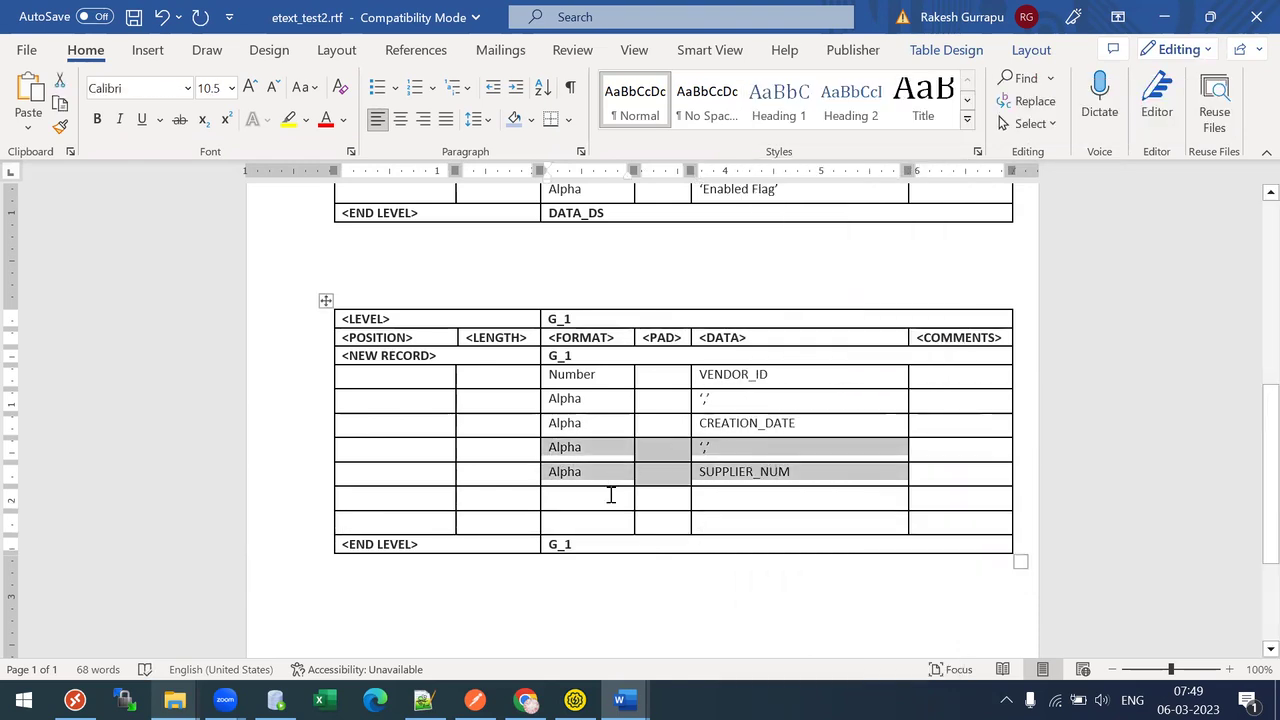
pyautogui.click(610, 495)
pyautogui.hotkey('ctrl', 'v')
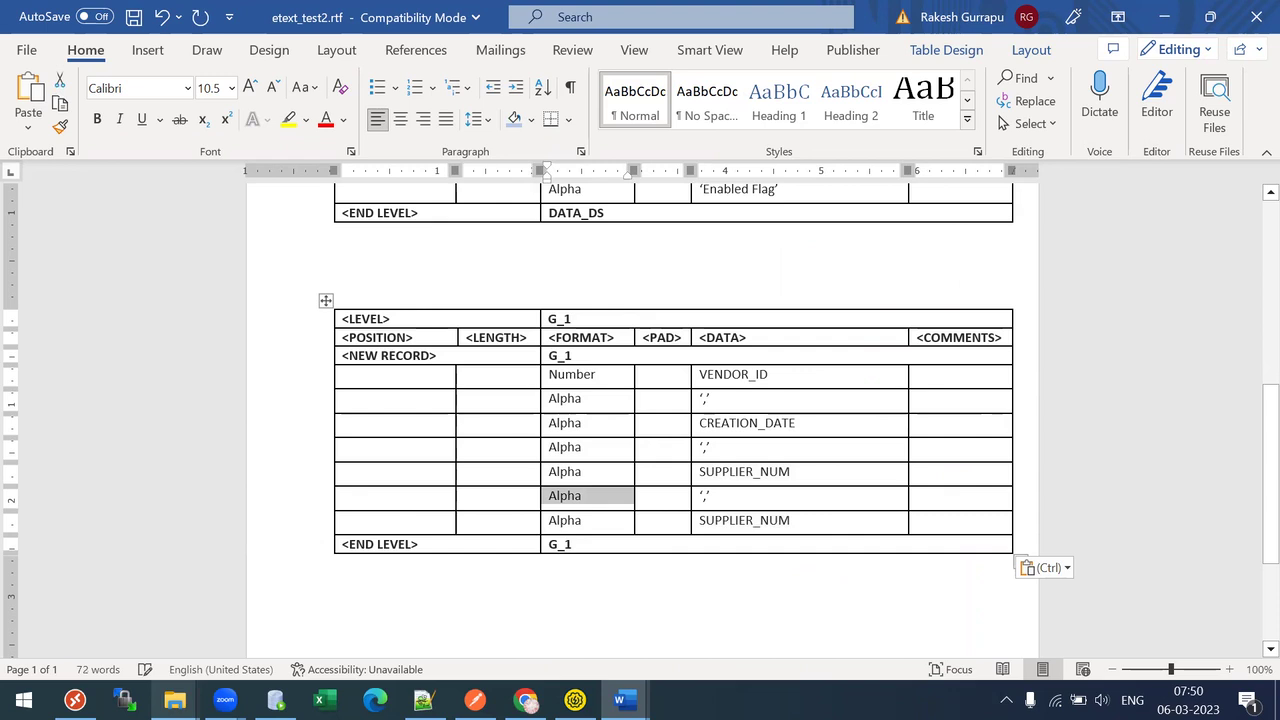
# Copy the SEGMENT1 tag name from the XML file in Notepad++ and replace the first SUPPLIER_NUM entry in the Word template's G_1 table with it.
pyautogui.click(422, 692)
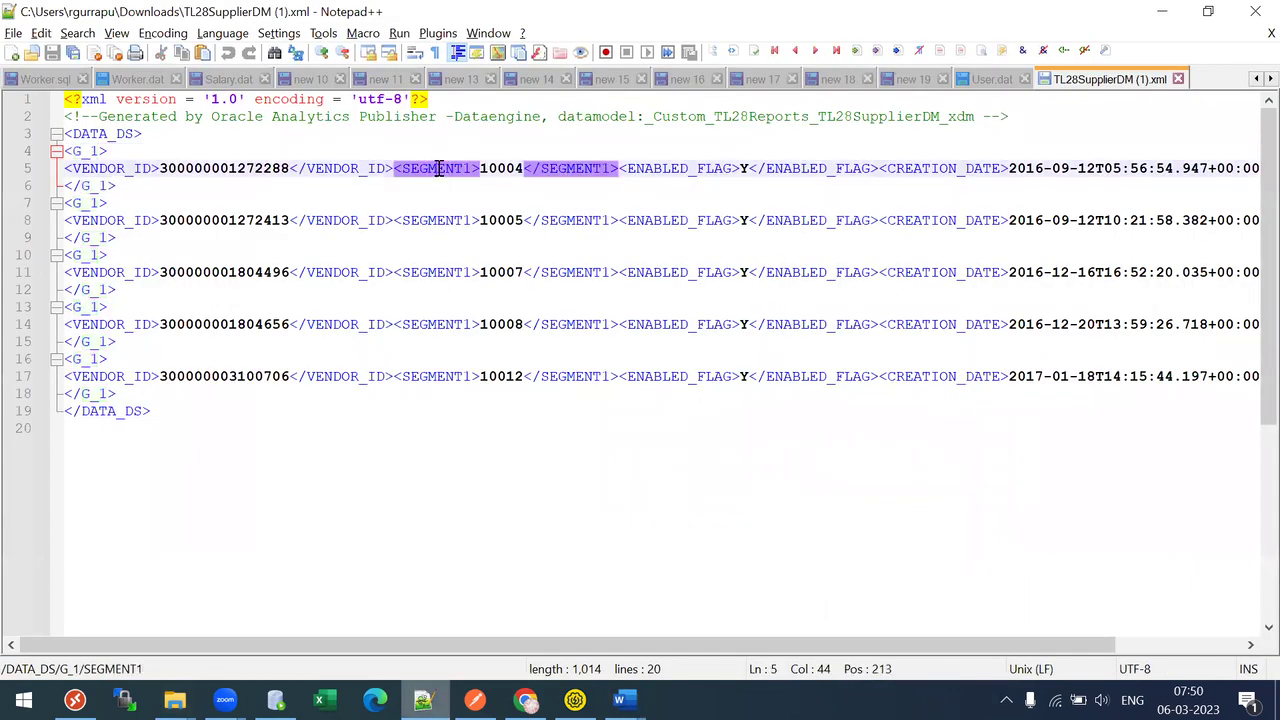
pyautogui.doubleClick(437, 169)
pyautogui.hotkey('ctrl', 'c')
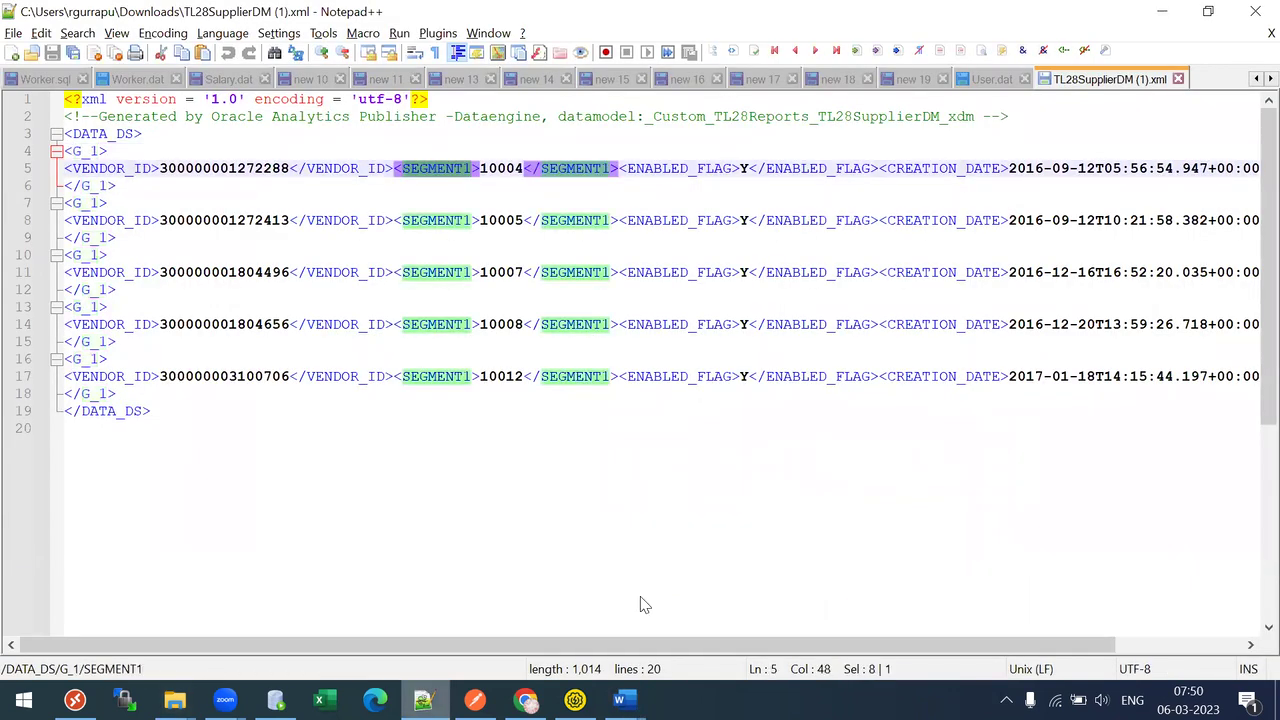
pyautogui.click(526, 700)
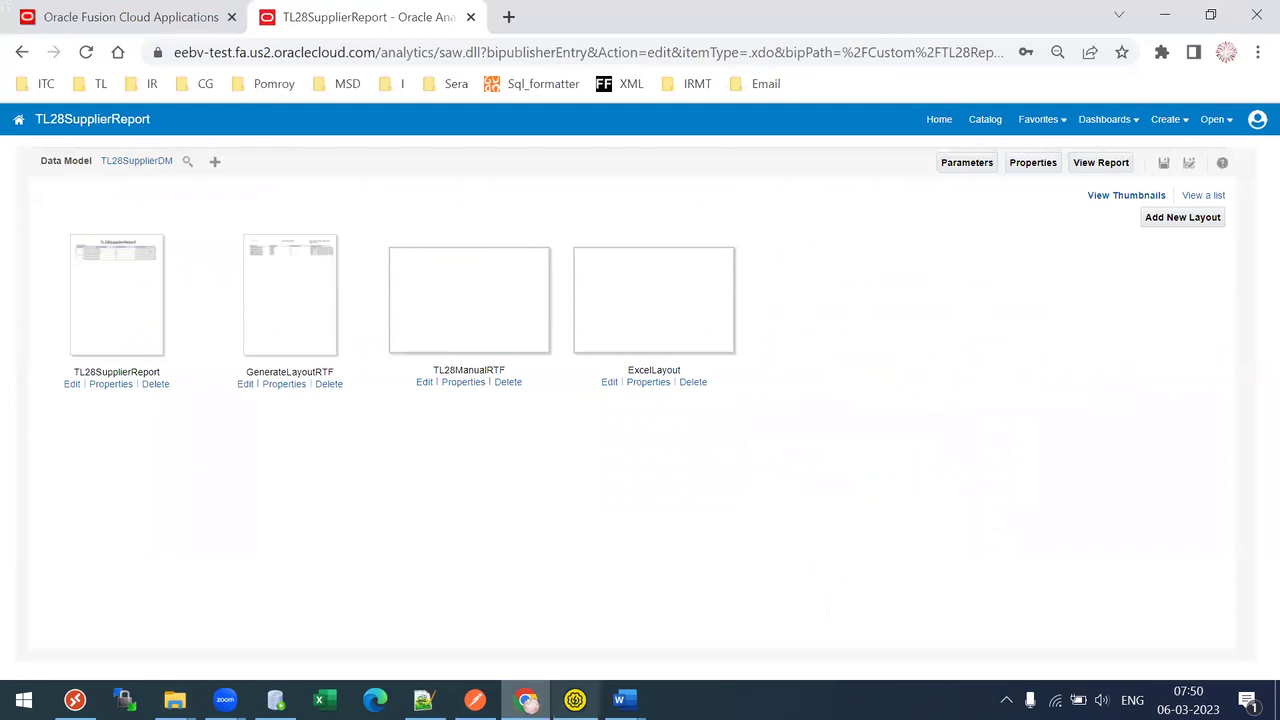
pyautogui.hotkey('alt', 'Tab')
pyautogui.hotkey('ctrl', 'v')
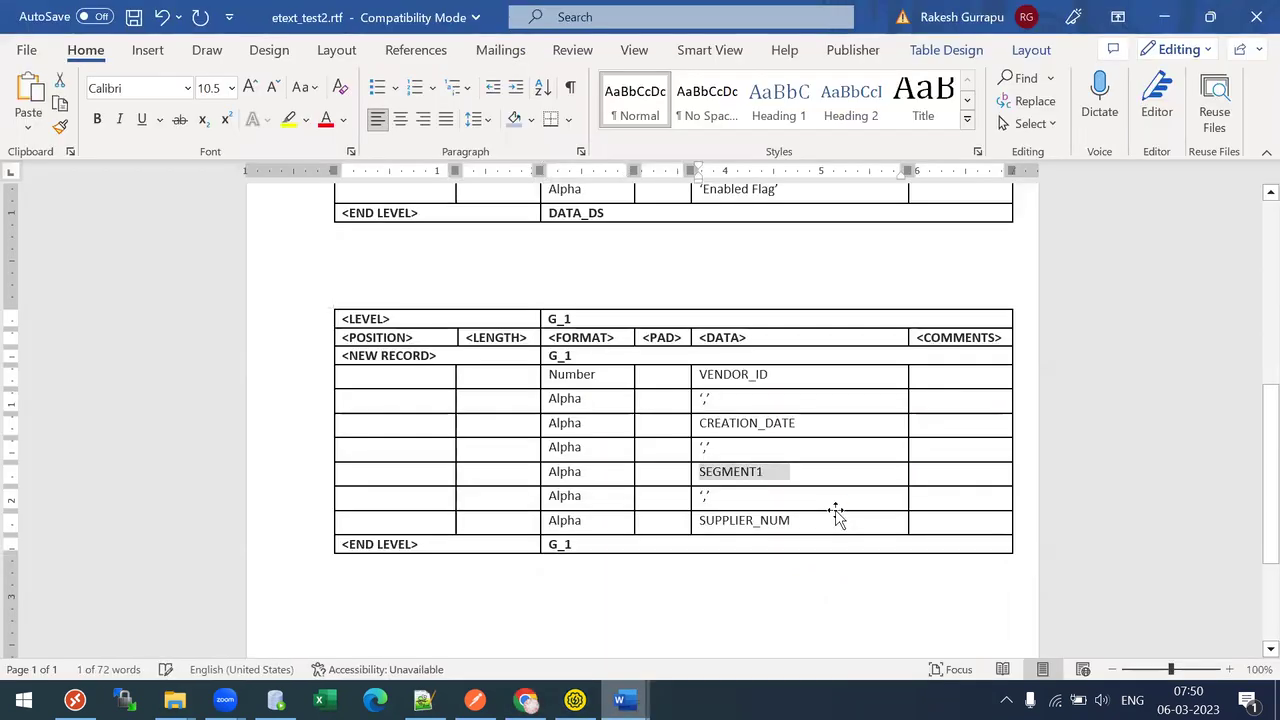
# Replace the SUPPLIER_NUM entry in the last data row of the G_1 table with the XML tag name ENABLED_FLAG and save the template.
pyautogui.click(810, 517)
pyautogui.hotkey('shift', 'Home')
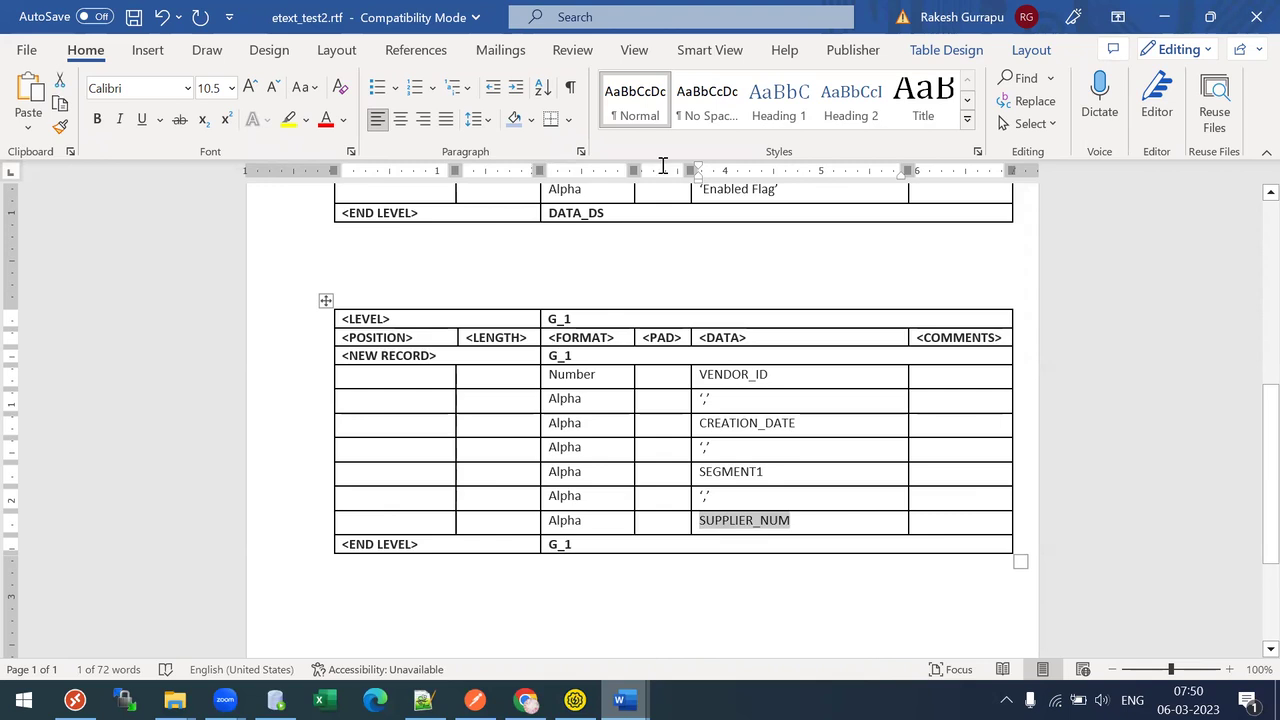
pyautogui.hotkey('alt', 'Tab')
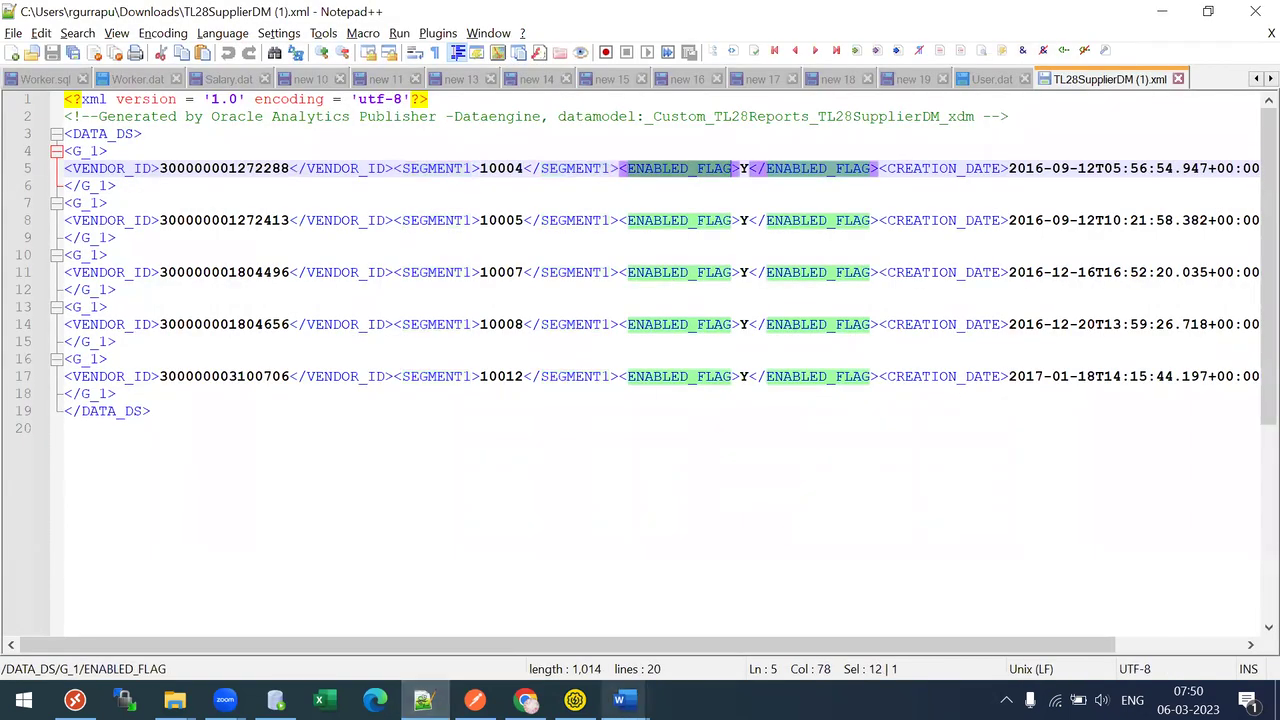
pyautogui.hotkey('alt', 'Tab')
pyautogui.write('ENABLED_FLAG')
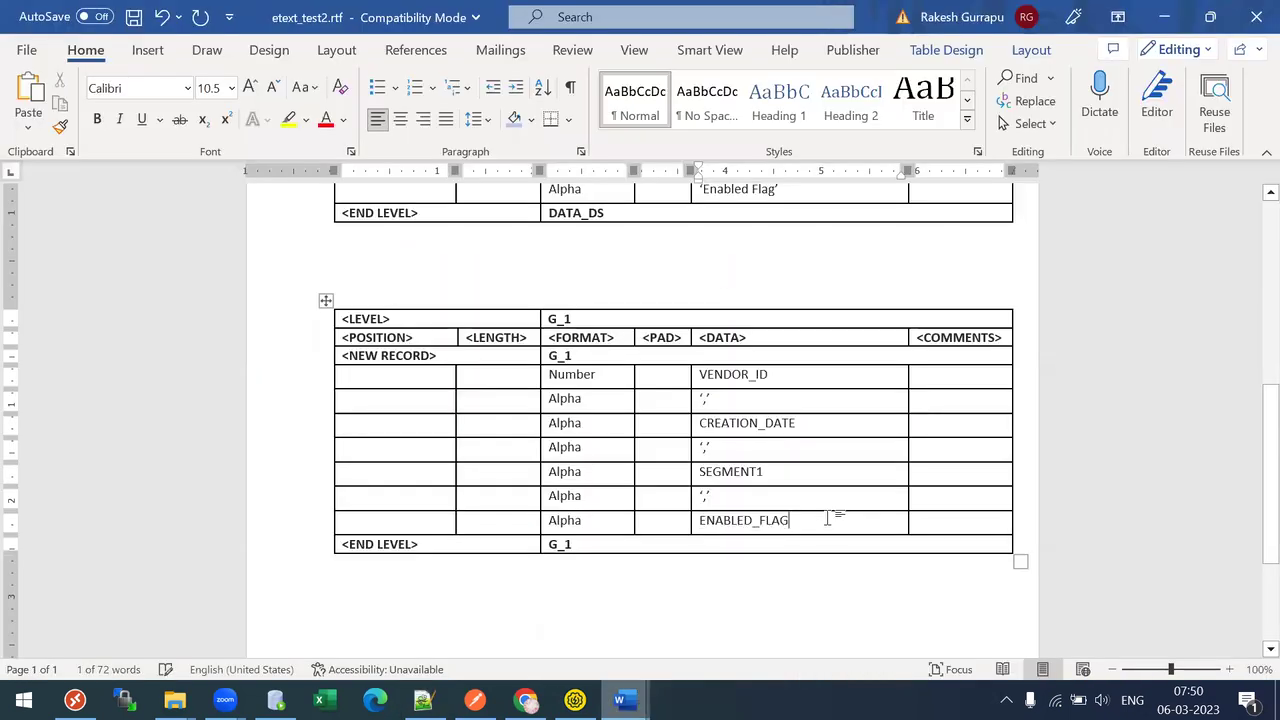
pyautogui.hotkey('ctrl', 's')
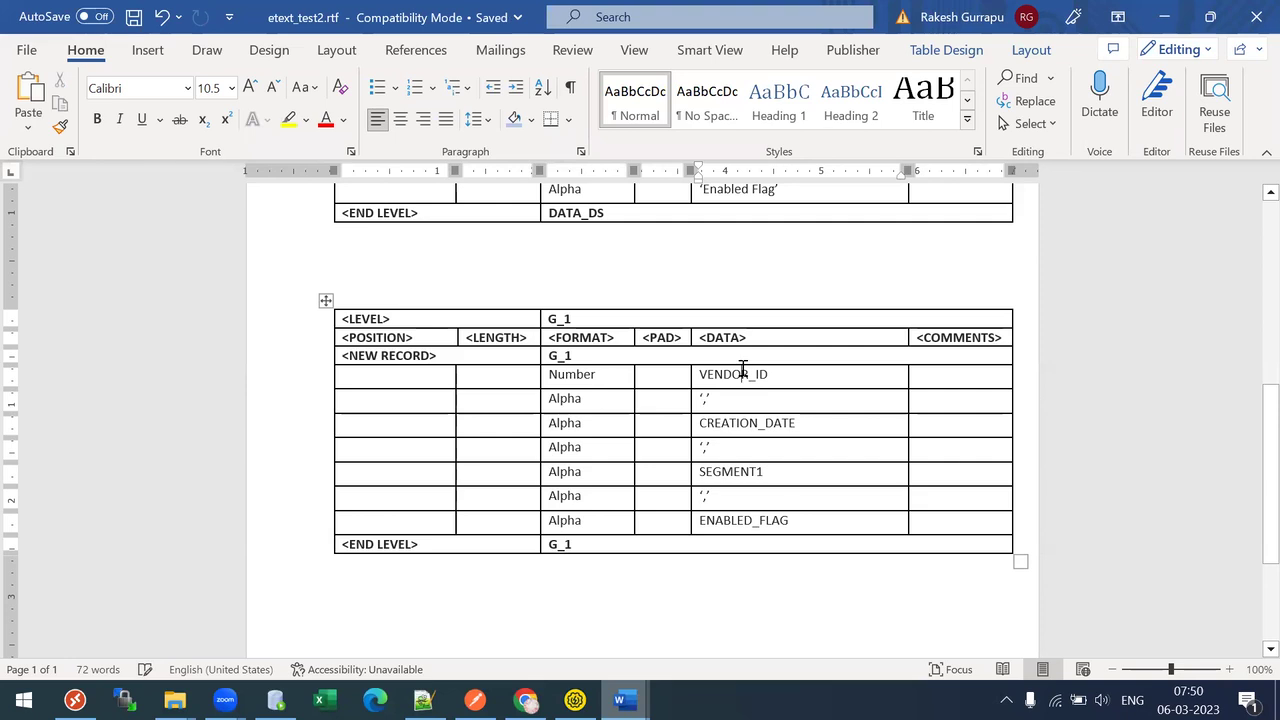
pyautogui.keyDown('alt'); pyautogui.doubleClick(738, 431); pyautogui.keyUp('alt')
pyautogui.click(762, 521)
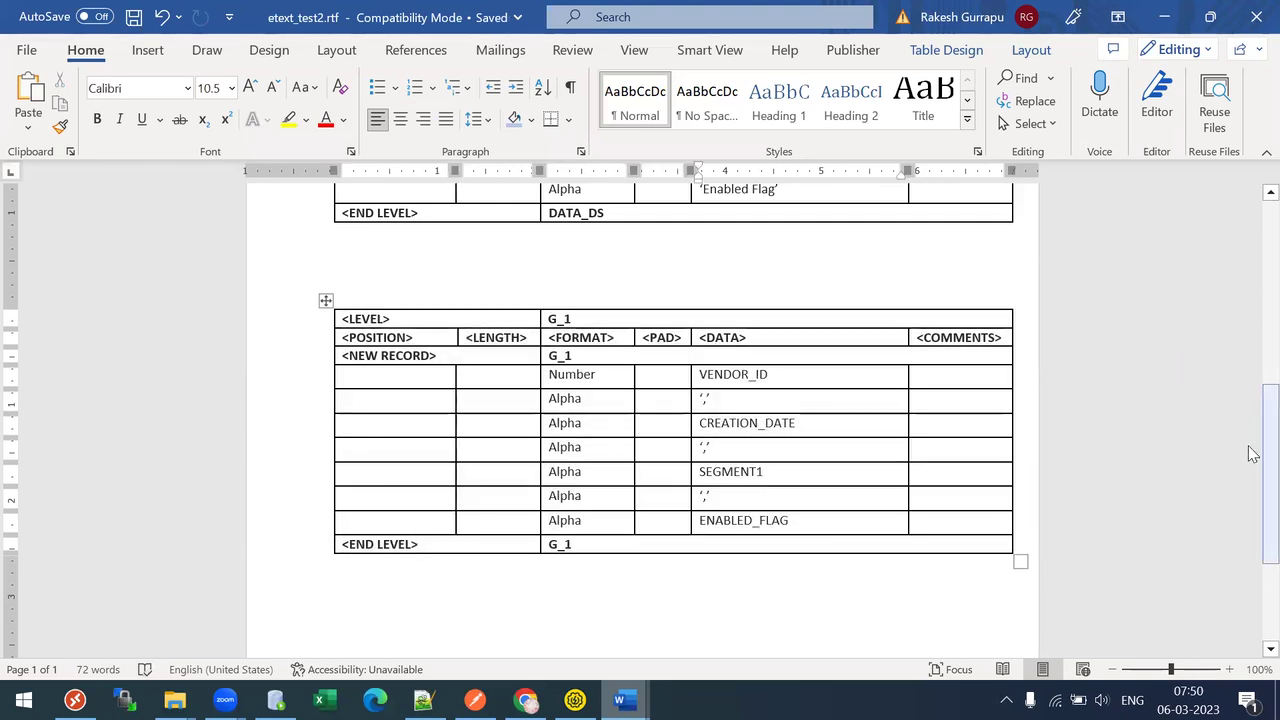
pyautogui.scroll(2, 1252, 386)
pyautogui.moveTo(1248, 379); pyautogui.dragTo(1252, 440)
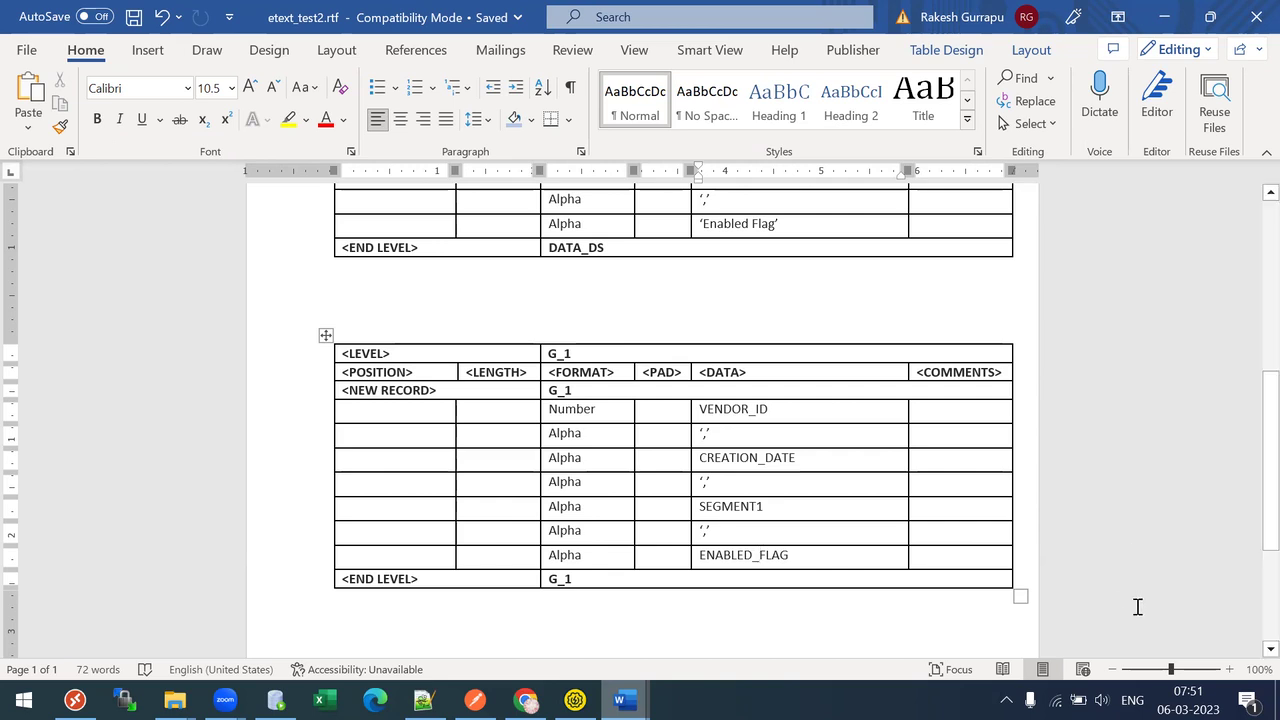
# Enter 20 in the position cell of the VENDOR_ID row in the G_1 table and save the template.
pyautogui.click(649, 411)
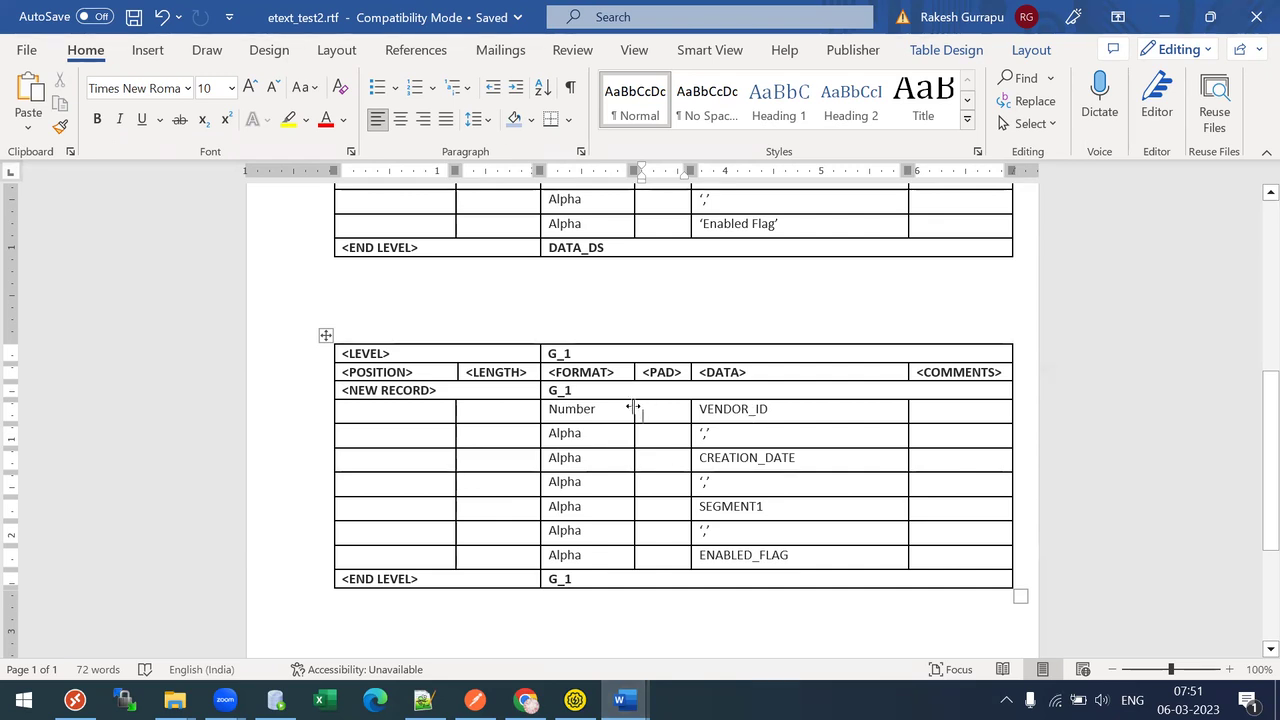
pyautogui.click(423, 410)
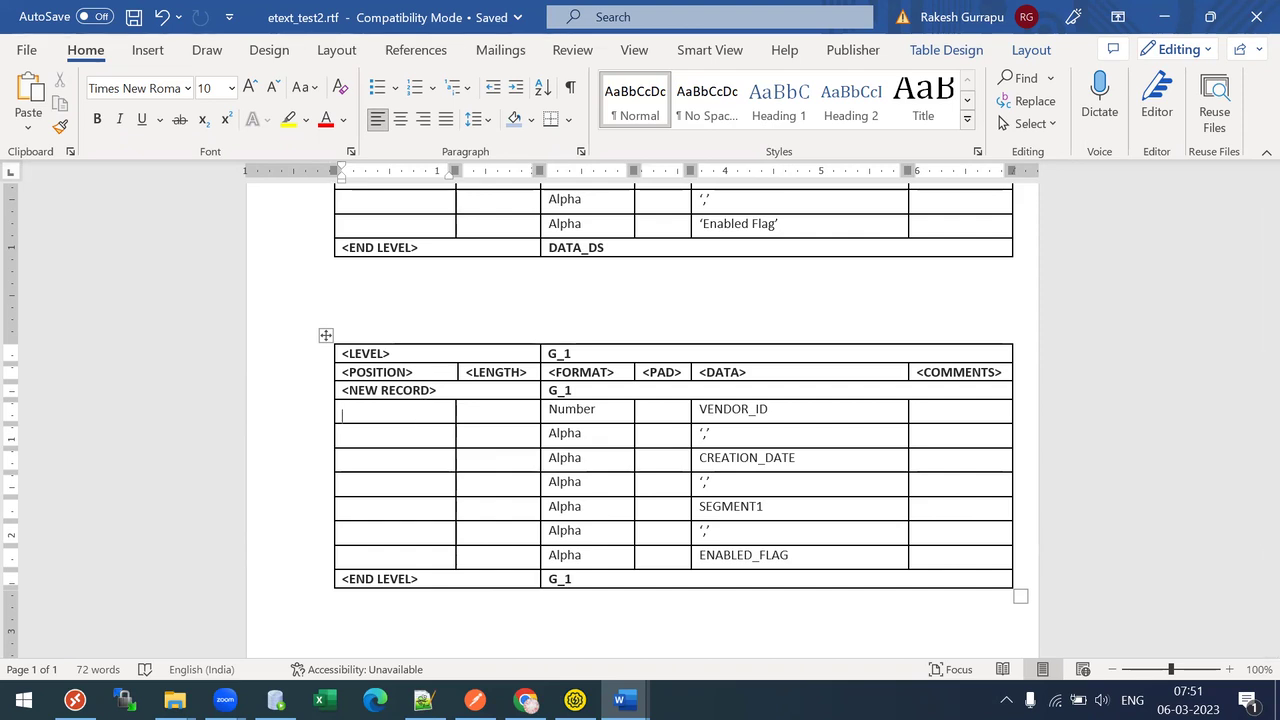
pyautogui.write('20')
pyautogui.hotkey('ctrl', 's')
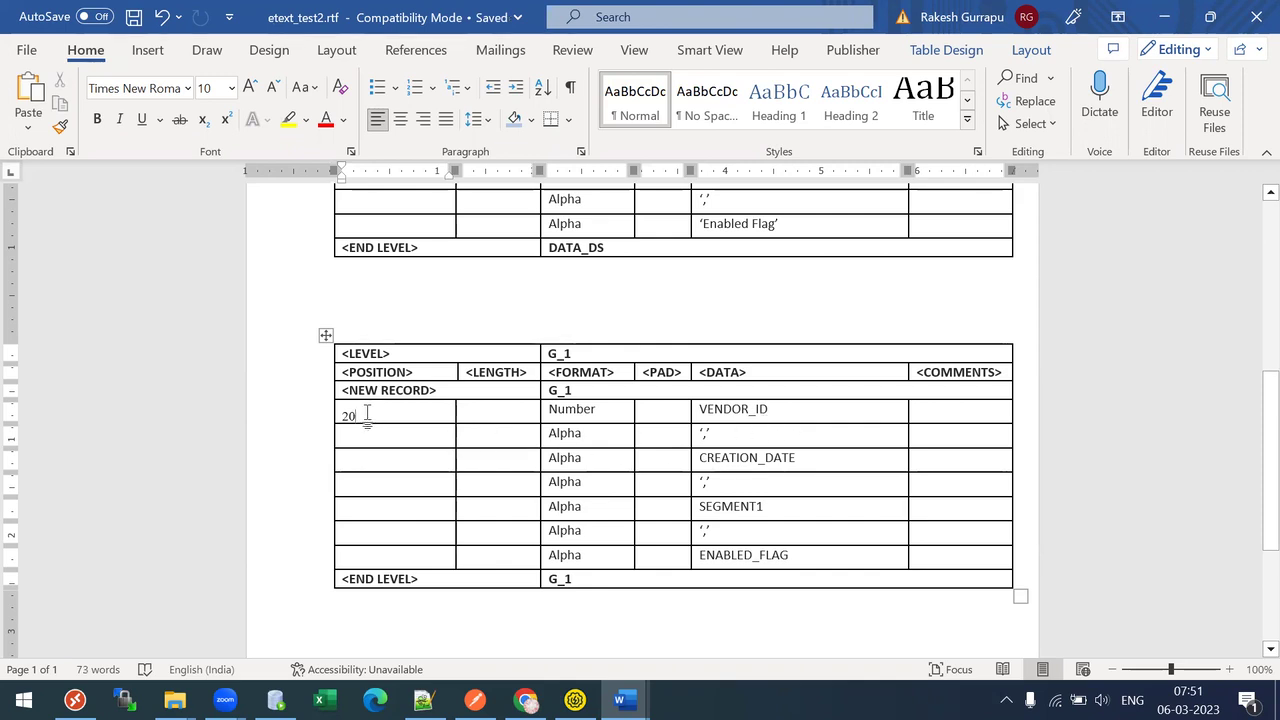
# Apply the text formatting of the Number entry to the 20 in the VENDOR_ID row's position cell.
pyautogui.moveTo(566, 409); pyautogui.dragTo(596, 410)
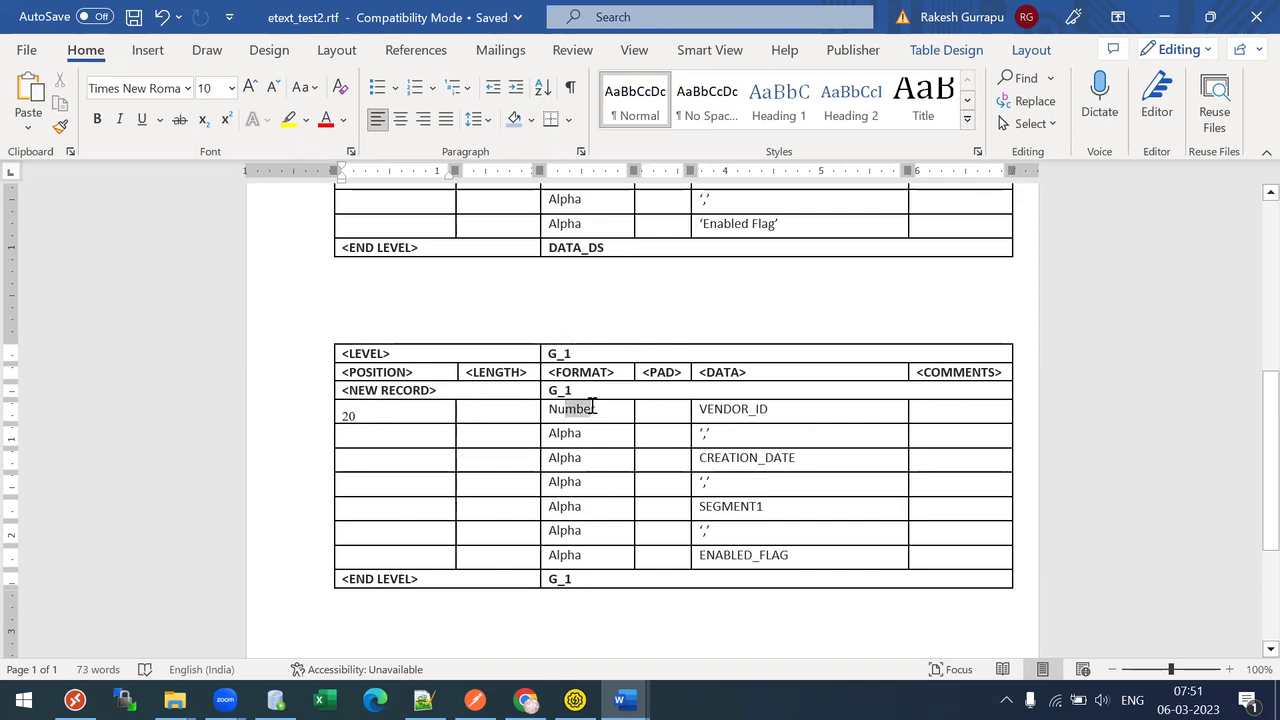
pyautogui.click(60, 126)
pyautogui.moveTo(358, 414)
pyautogui.mouseDown()
pyautogui.moveTo(335, 410)
pyautogui.moveTo(446, 409)
pyautogui.mouseUp()
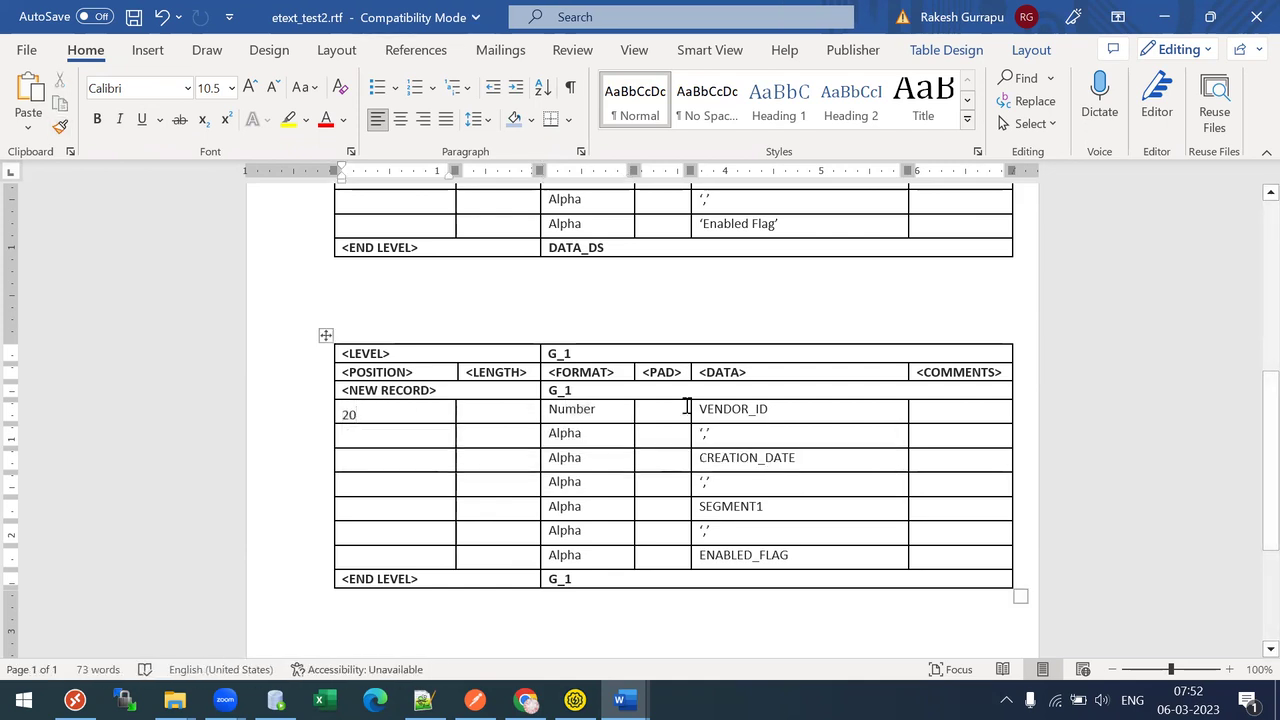
# Switch to the XML file in Notepad++ to check the length of the first record's VENDOR_ID value.
pyautogui.click(651, 409)
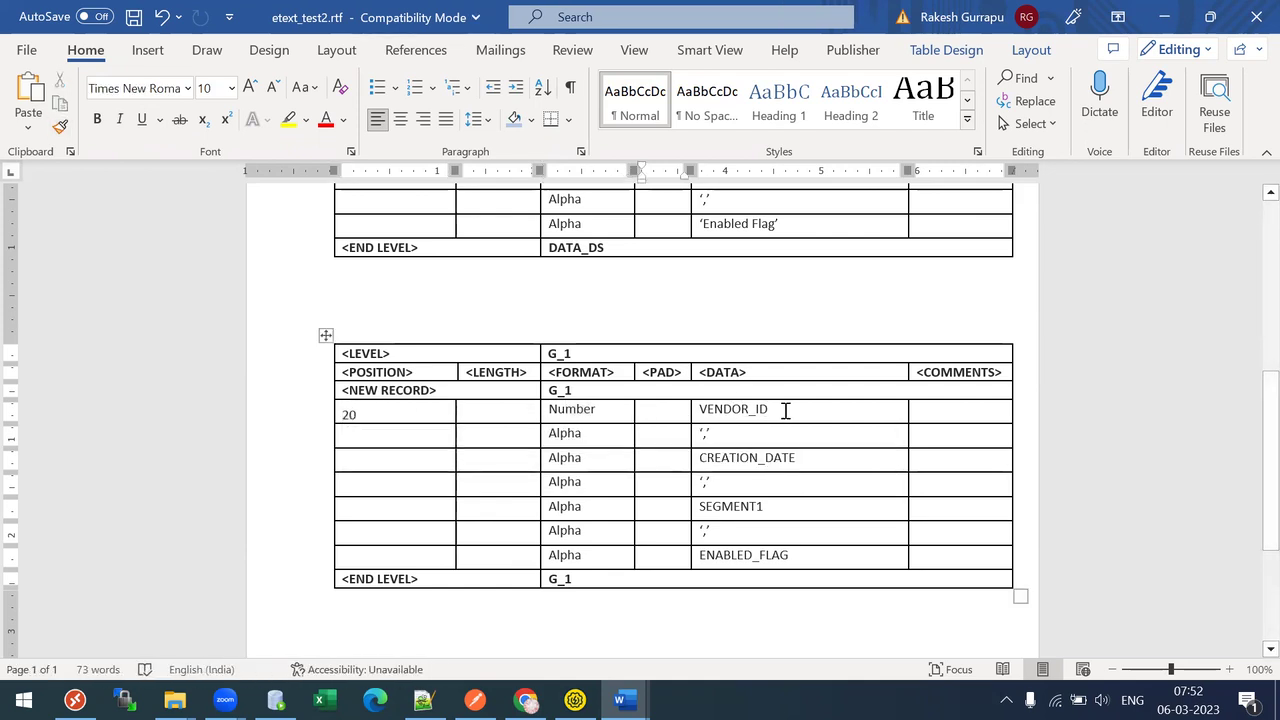
pyautogui.moveTo(776, 410); pyautogui.dragTo(707, 412)
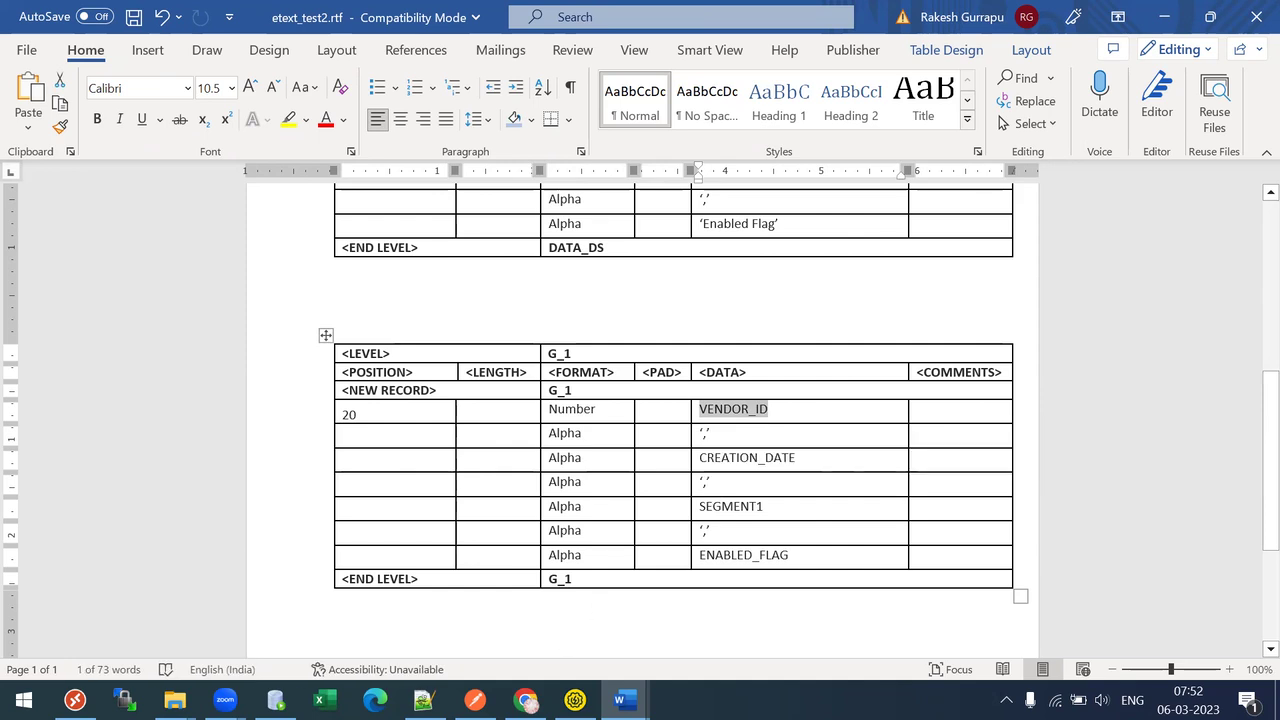
pyautogui.hotkey('alt', 'Tab')
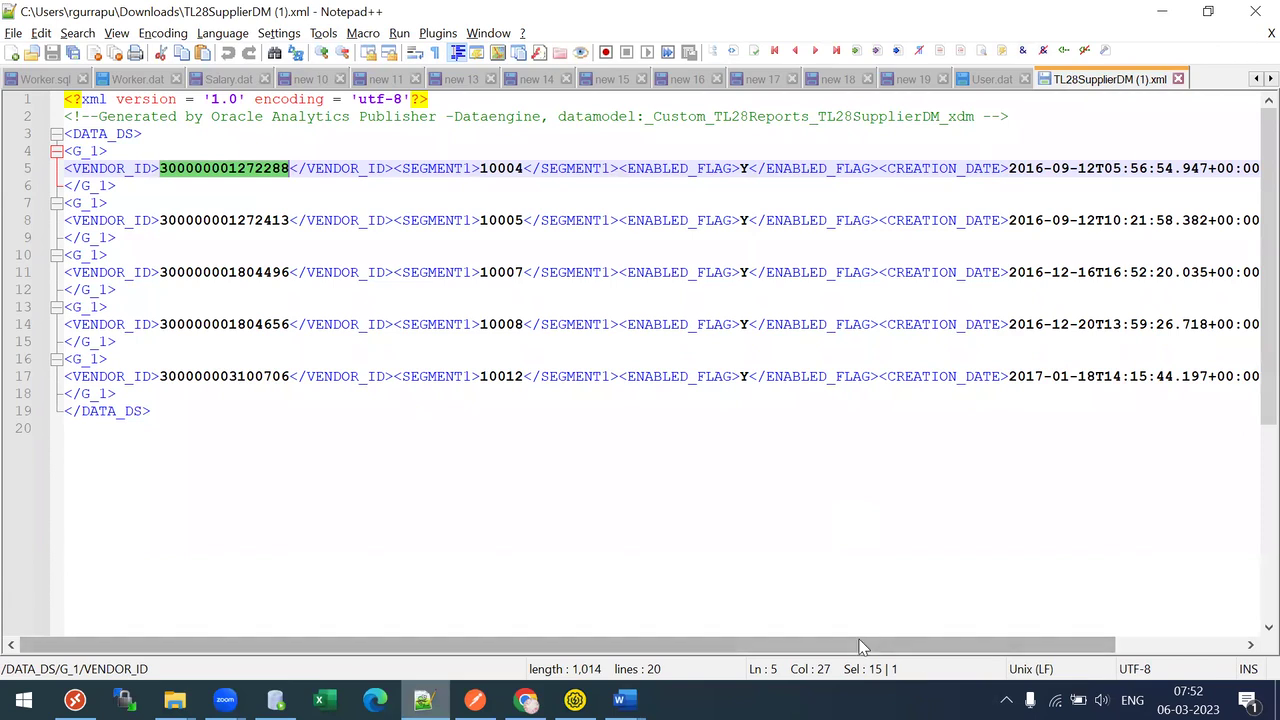
# Return to etext_test2.rtf, enter L,'0' in the pad cell of the VENDOR_ID row in the G_1 table and save the template.
pyautogui.hotkey('alt', 'Tab')
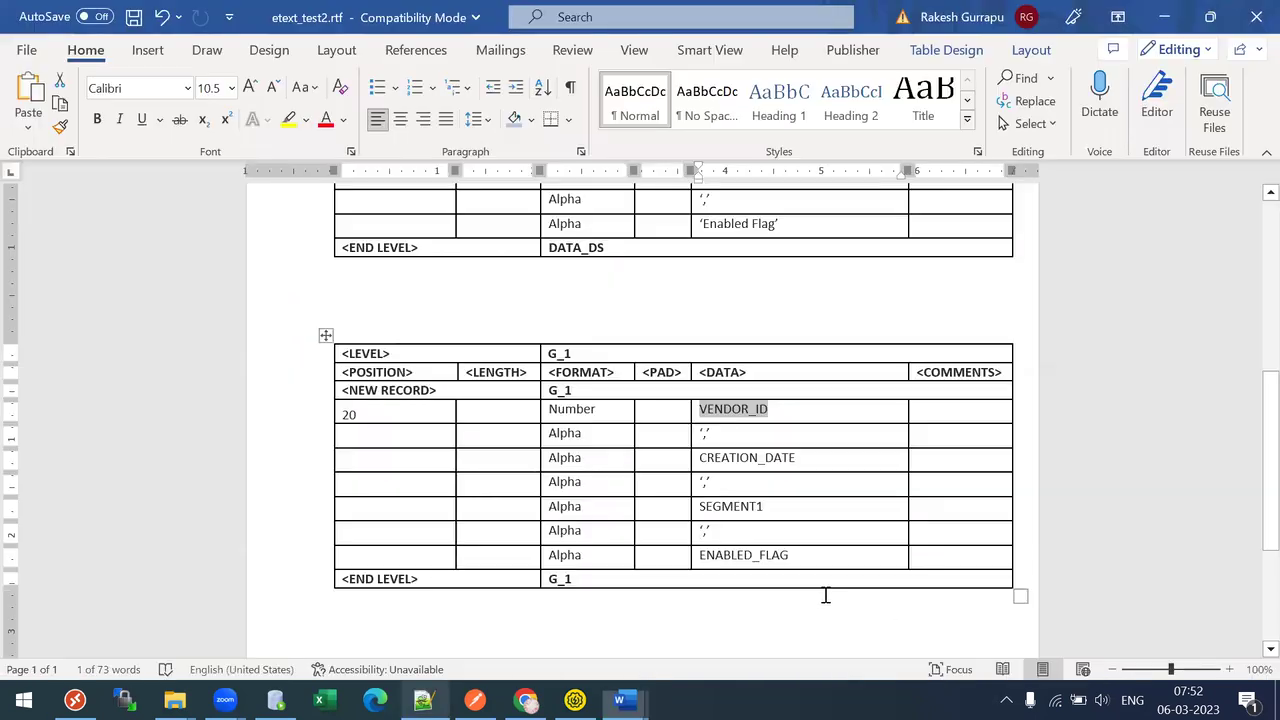
pyautogui.click(669, 413)
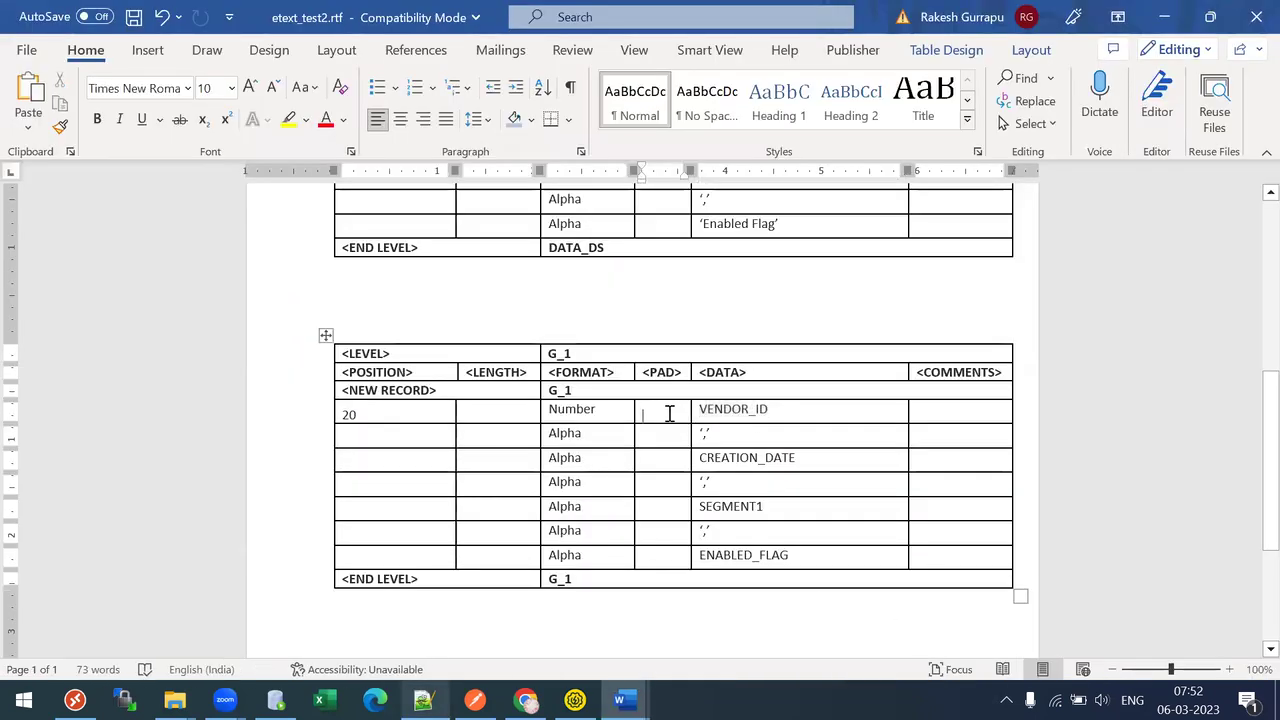
pyautogui.write('1')
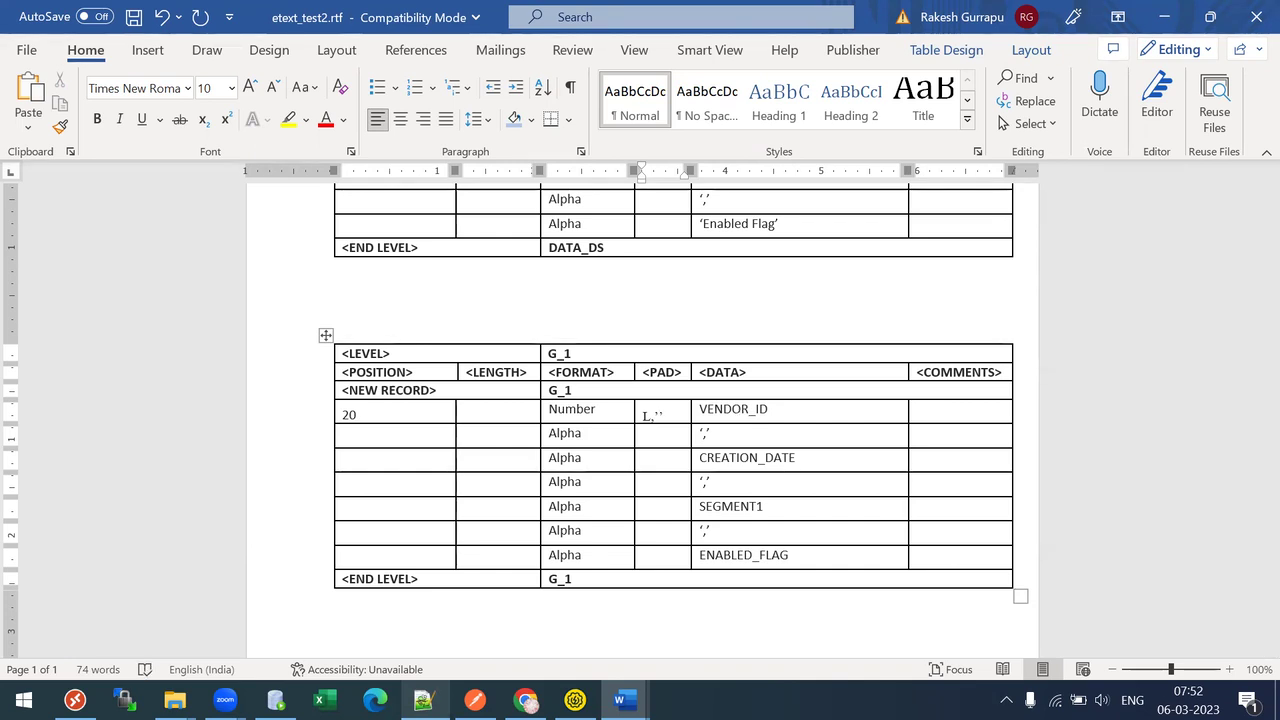
pyautogui.hotkey('ctrl', 's')
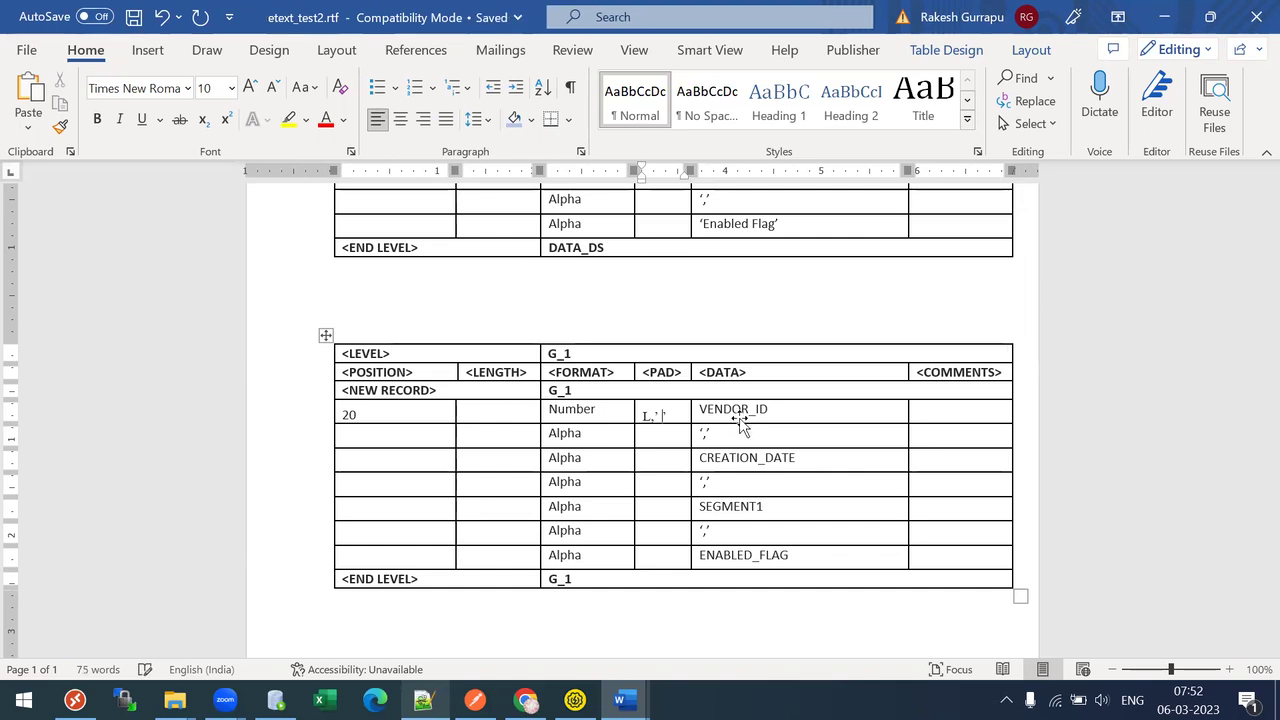
pyautogui.write('0’')
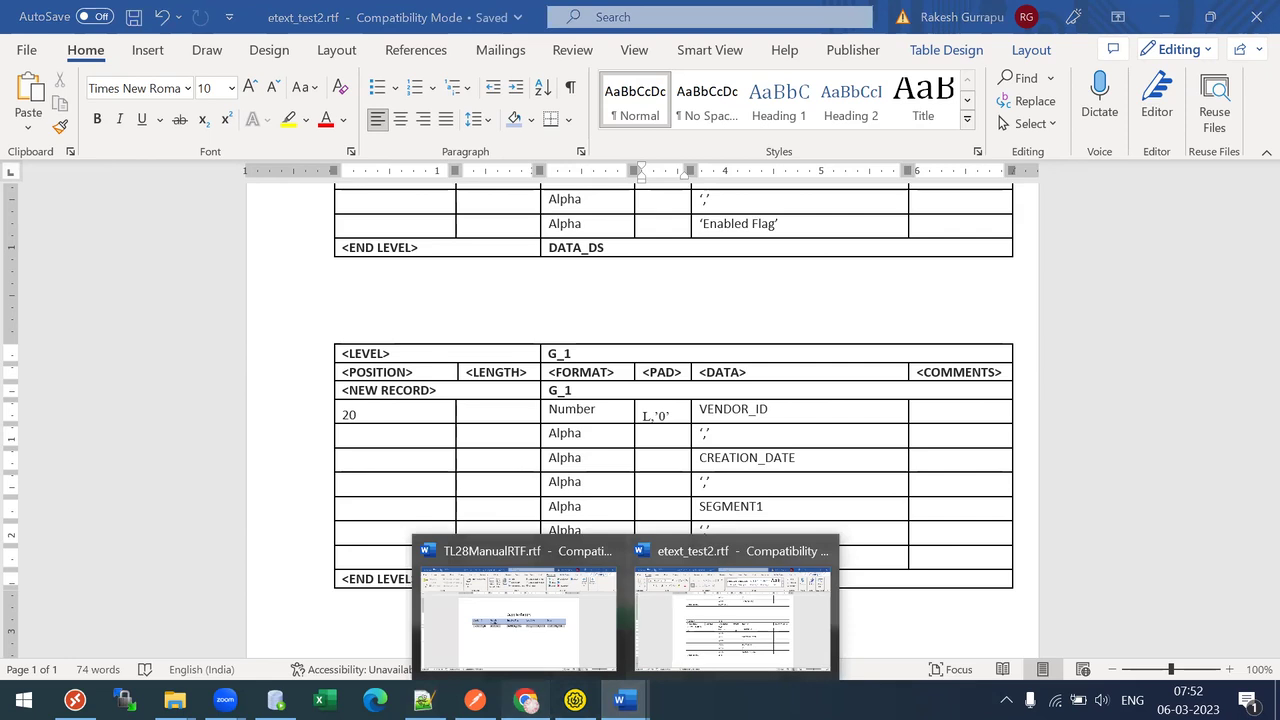
# Switch to TL28SupplierReport in the browser, start a new layout upload and choose etext_test2.rtf as the template file.
pyautogui.click(527, 700)
pyautogui.click(1182, 219)
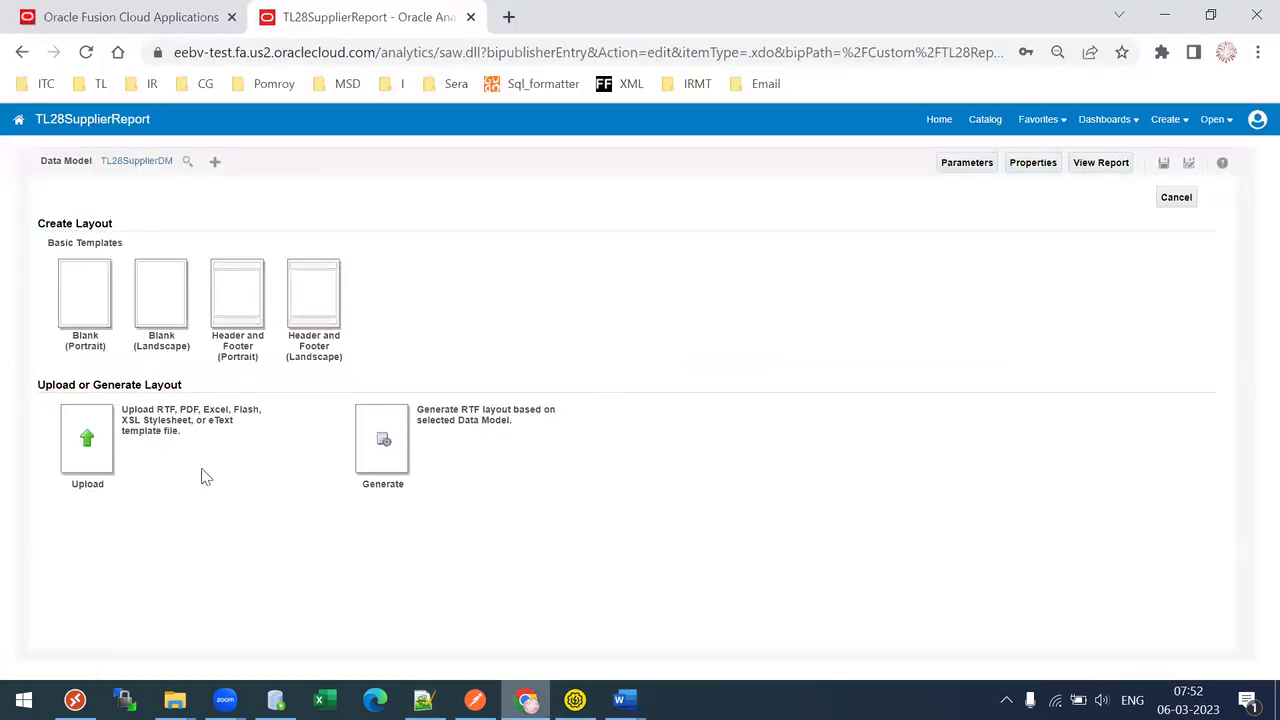
pyautogui.click(84, 445)
pyautogui.click(536, 372)
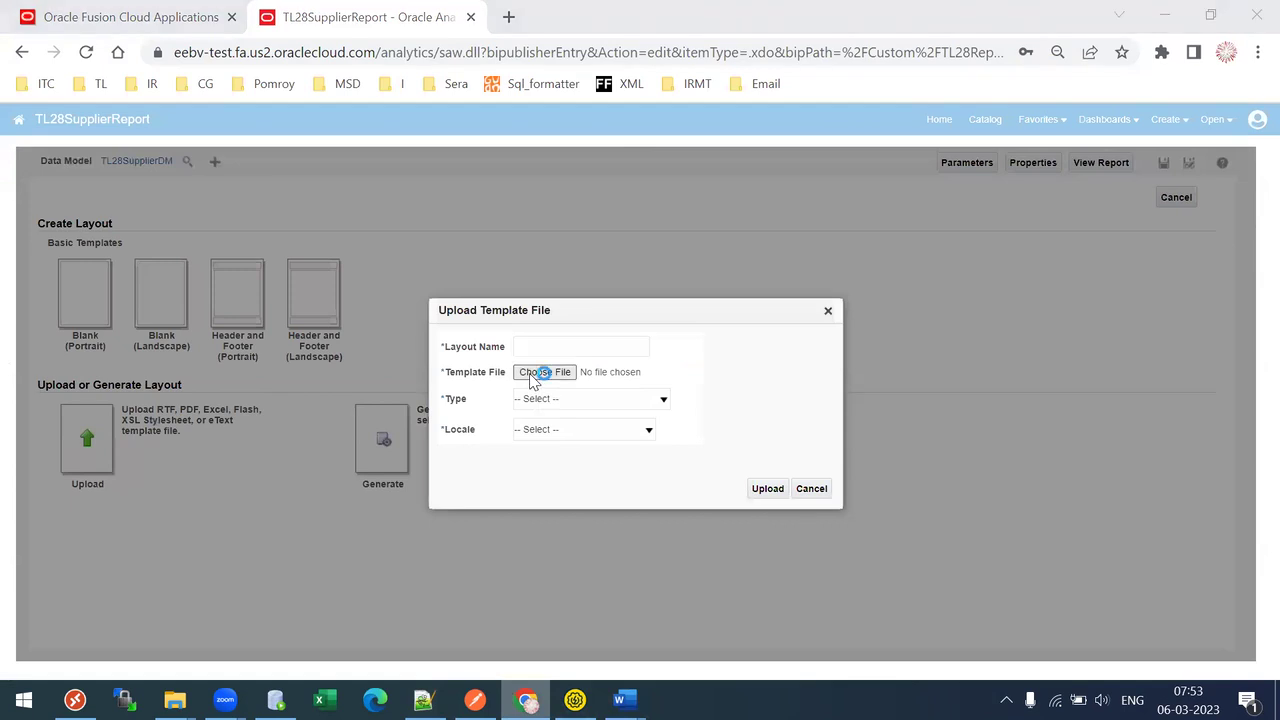
pyautogui.doubleClick(240, 281)
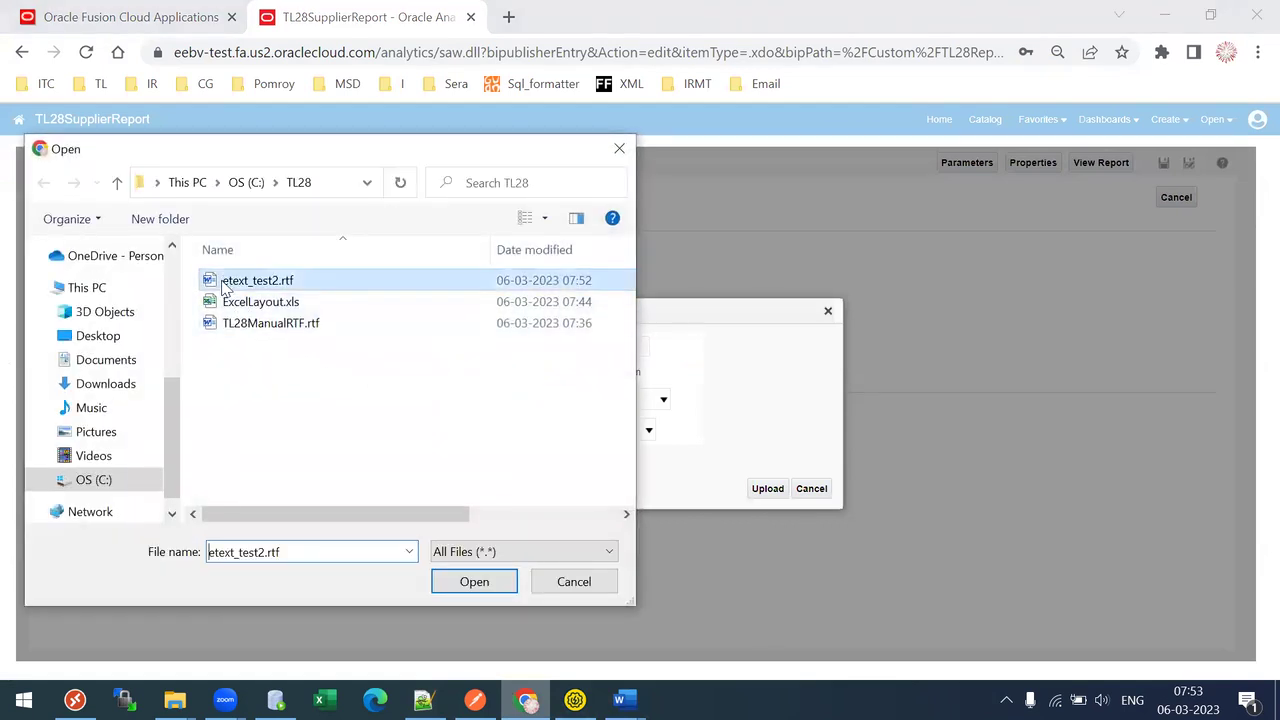
# Name the layout EtextLayout, set its type to eText Template and its locale to English, and upload it.
pyautogui.click(541, 347)
pyautogui.write('EtextLay')
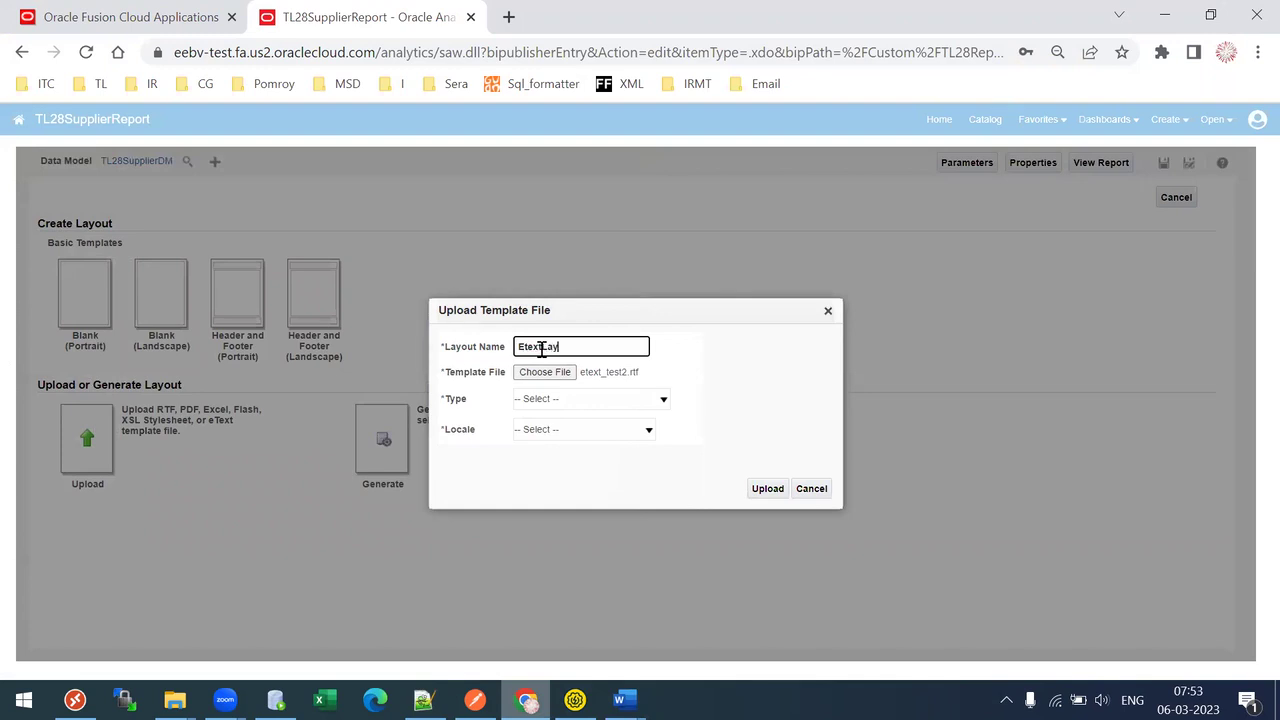
pyautogui.press('Tab')
pyautogui.press('Tab')
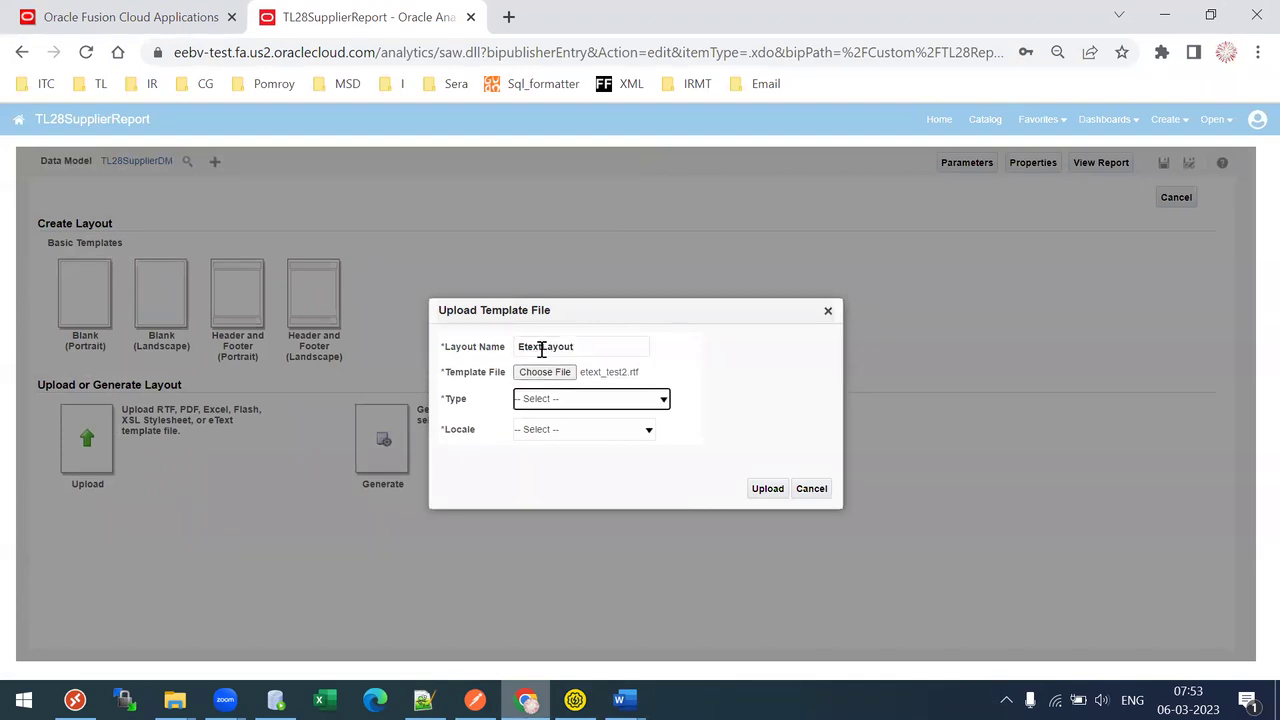
pyautogui.click(574, 410)
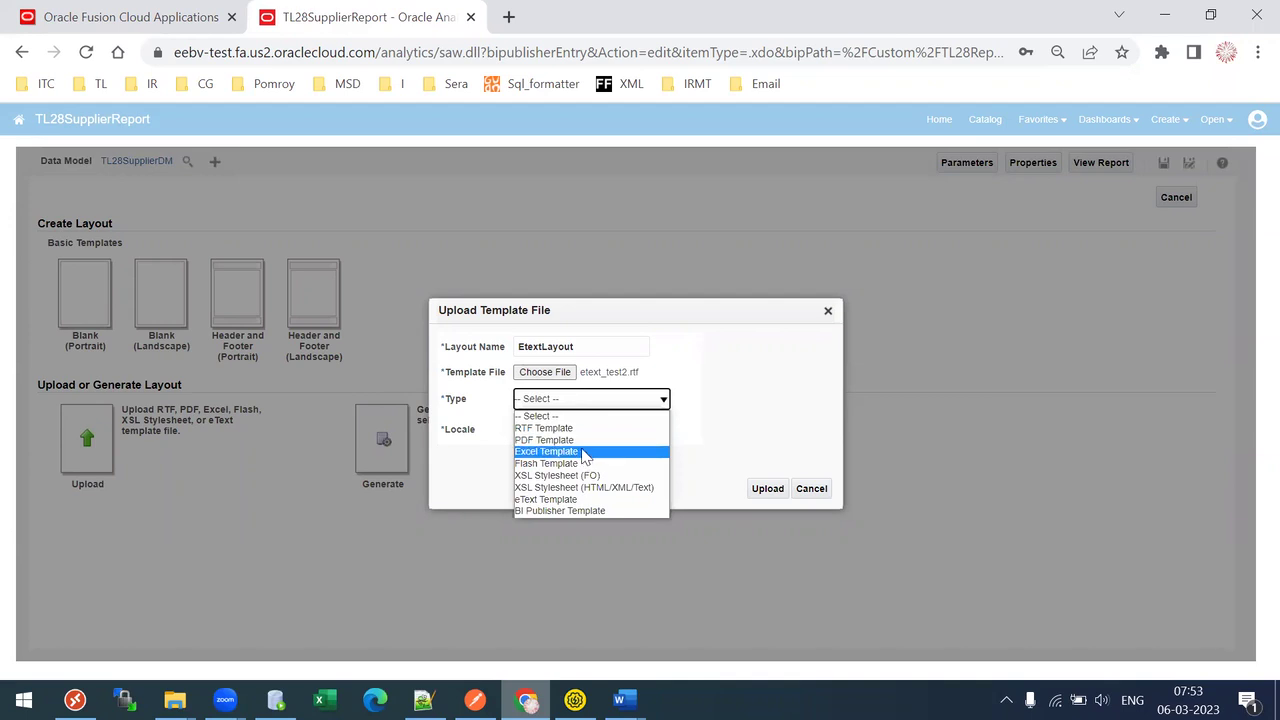
pyautogui.click(563, 499)
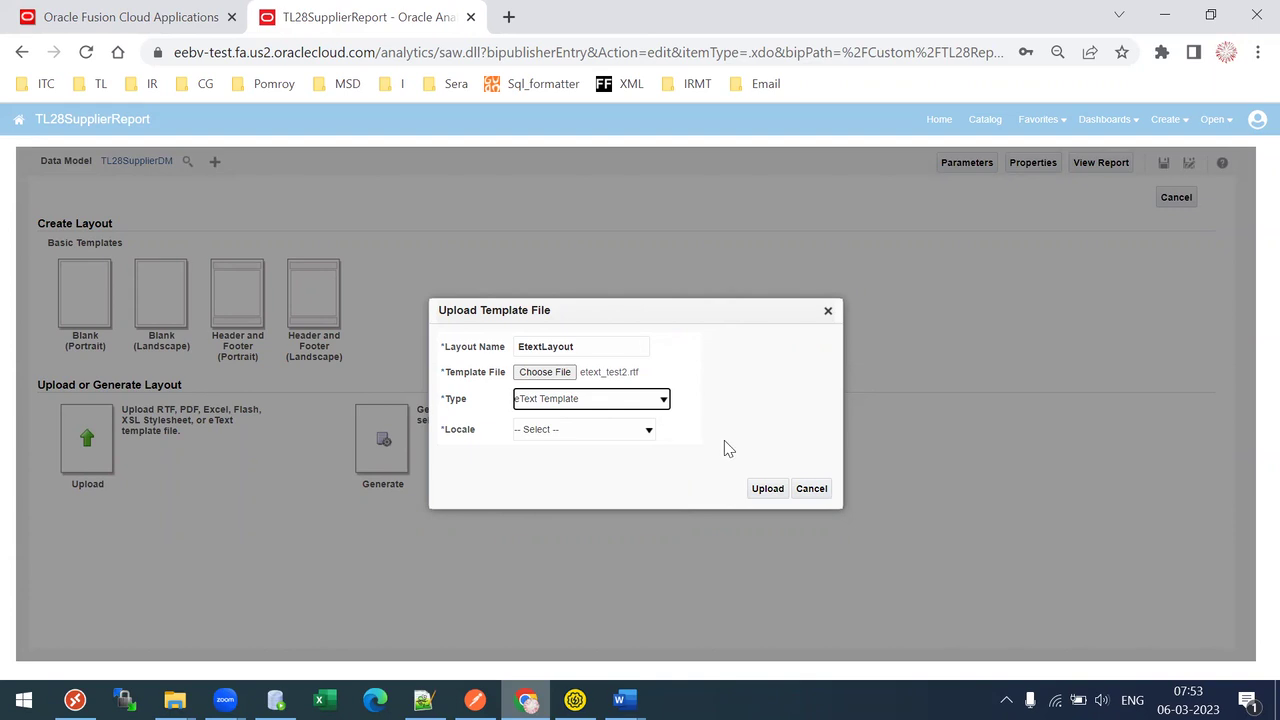
pyautogui.click(591, 438)
pyautogui.press('e')
pyautogui.press('Return')
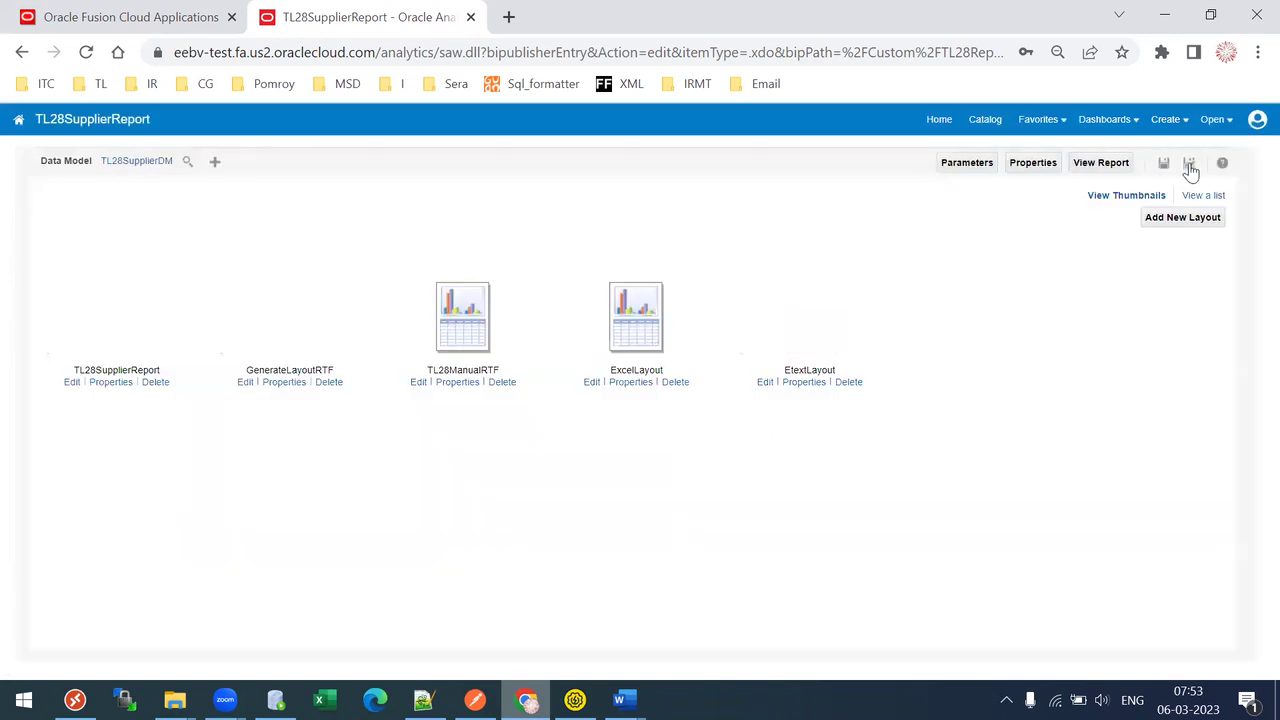
# Save the report with EtextLayout as its default layout and view the report.
pyautogui.click(1164, 166)
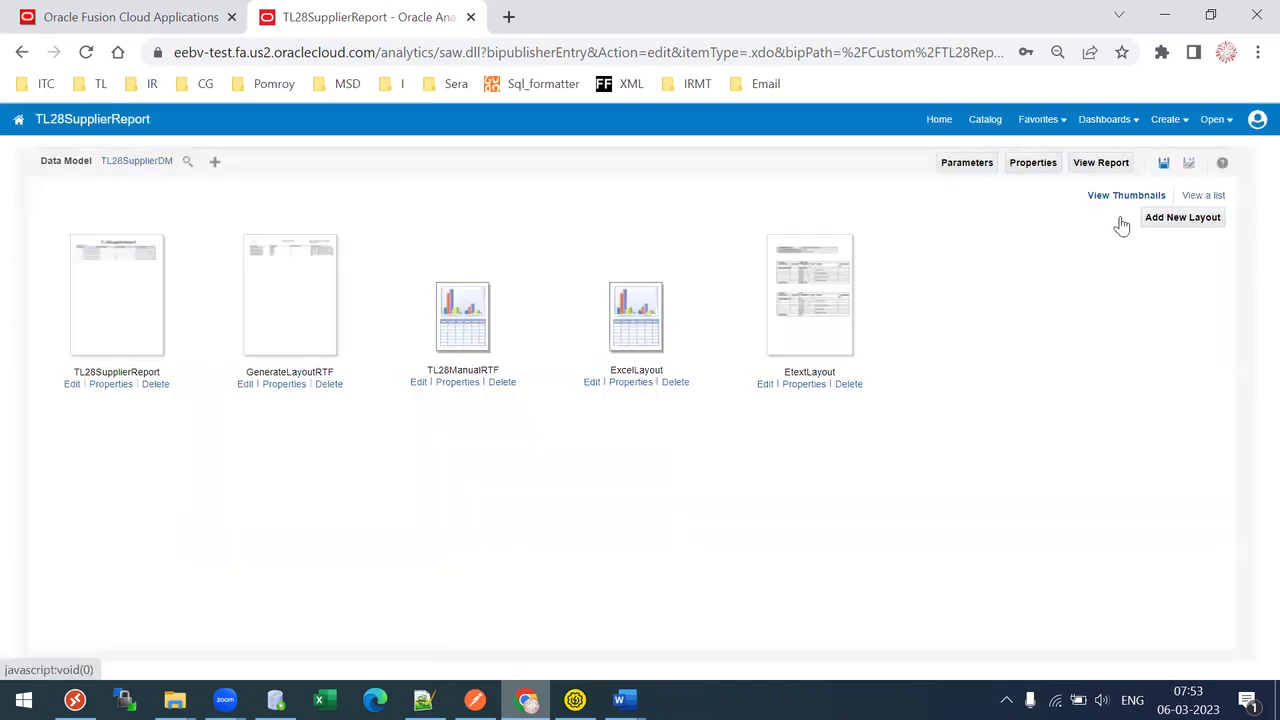
pyautogui.click(1207, 196)
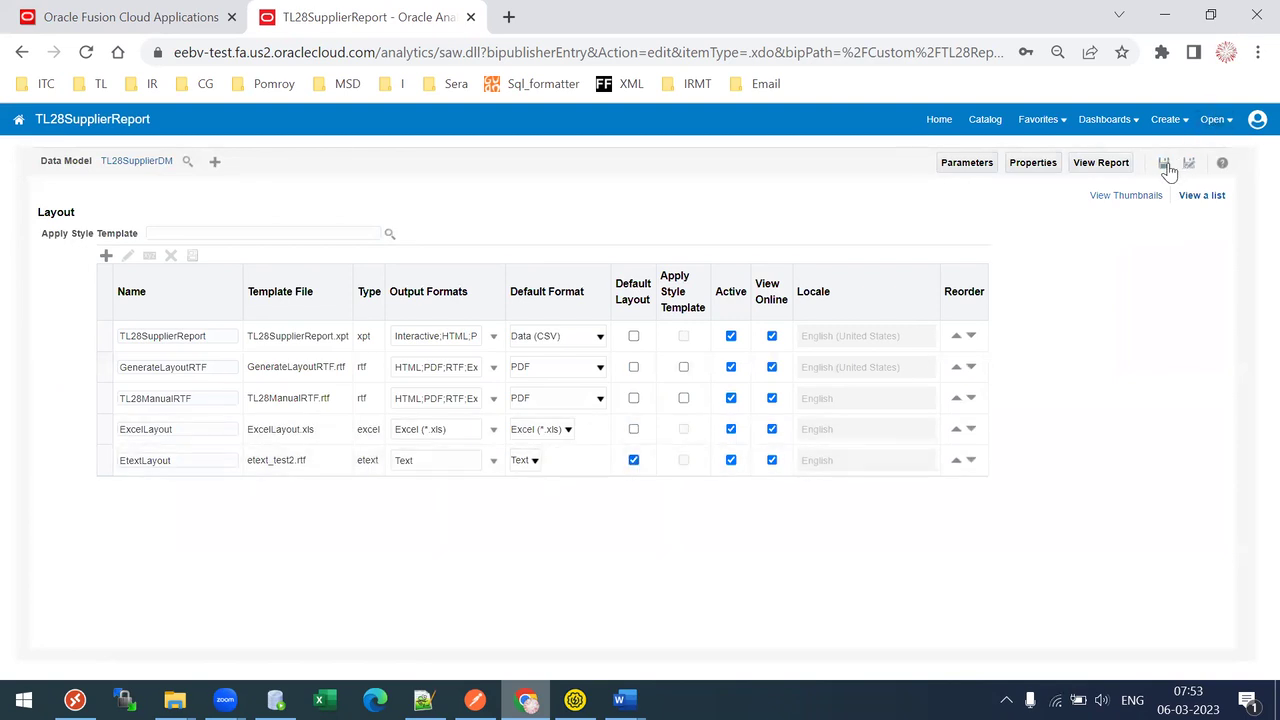
pyautogui.click(1099, 168)
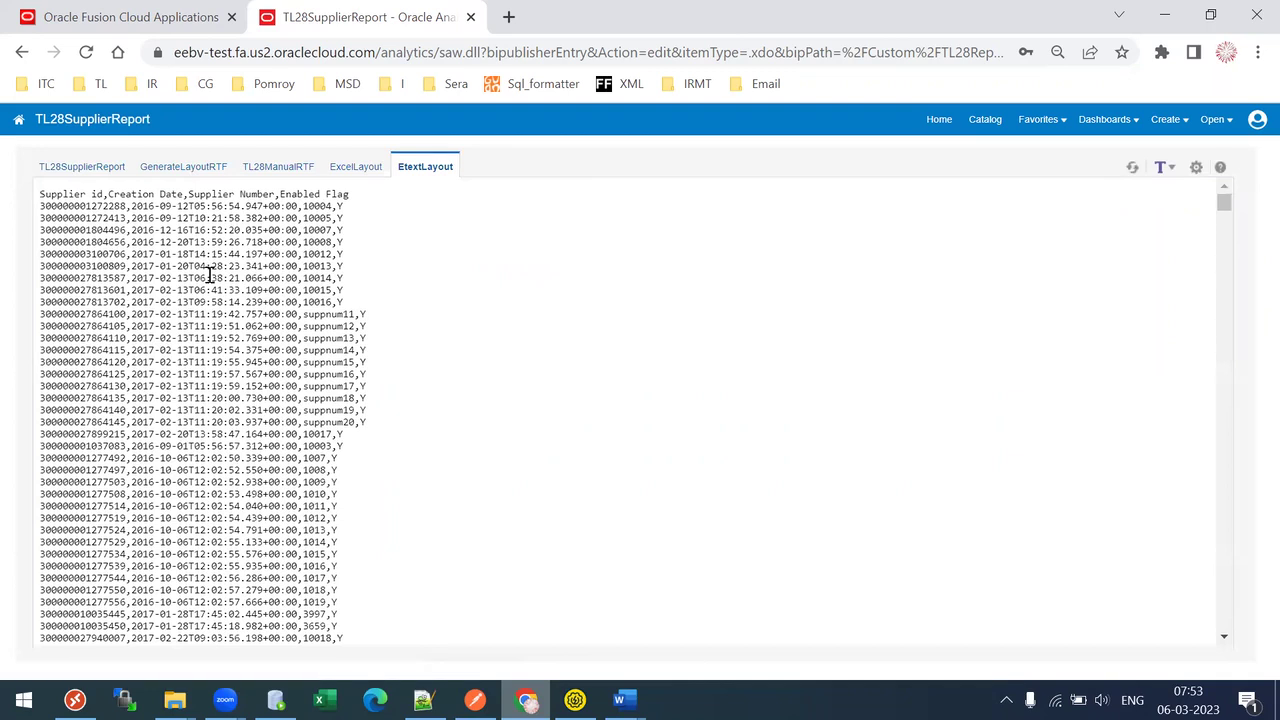
# Review the supplier rows in the EtextLayout output, export it as text and check the exported file.
pyautogui.moveTo(57, 230); pyautogui.dragTo(171, 301)
pyautogui.click(255, 411)
pyautogui.click(1197, 169)
pyautogui.moveTo(1128, 250)
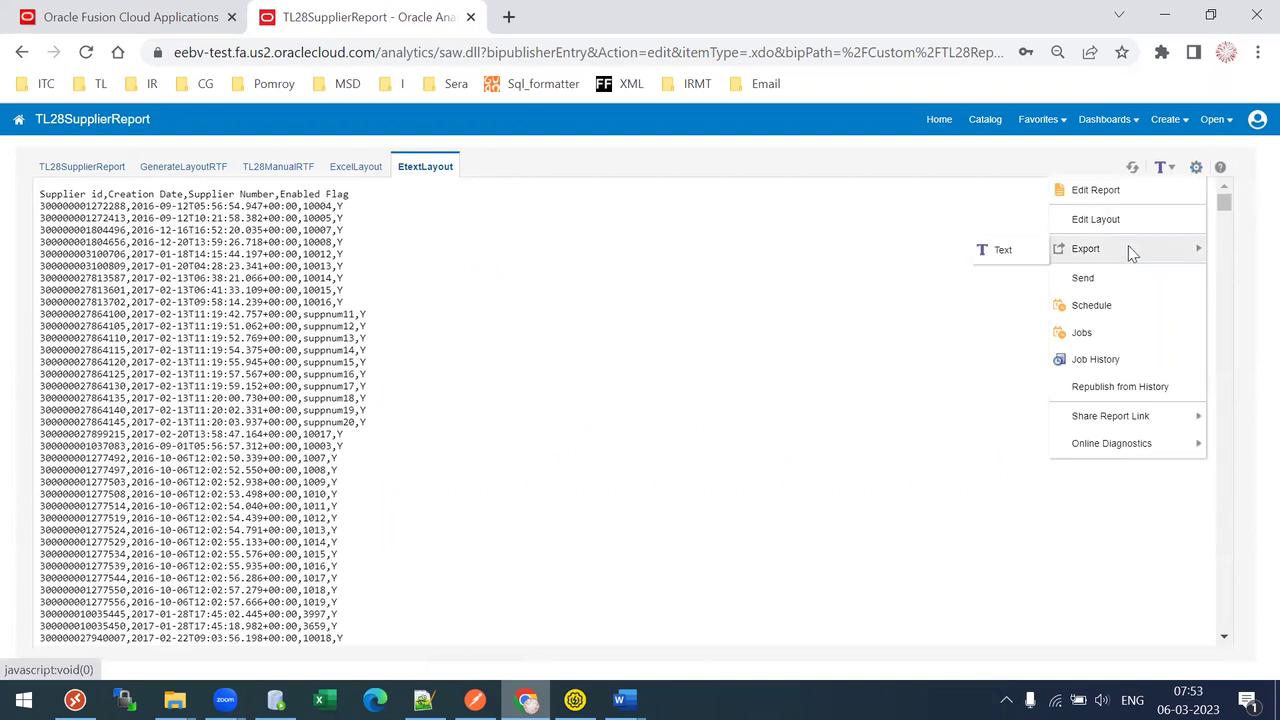
pyautogui.click(1005, 252)
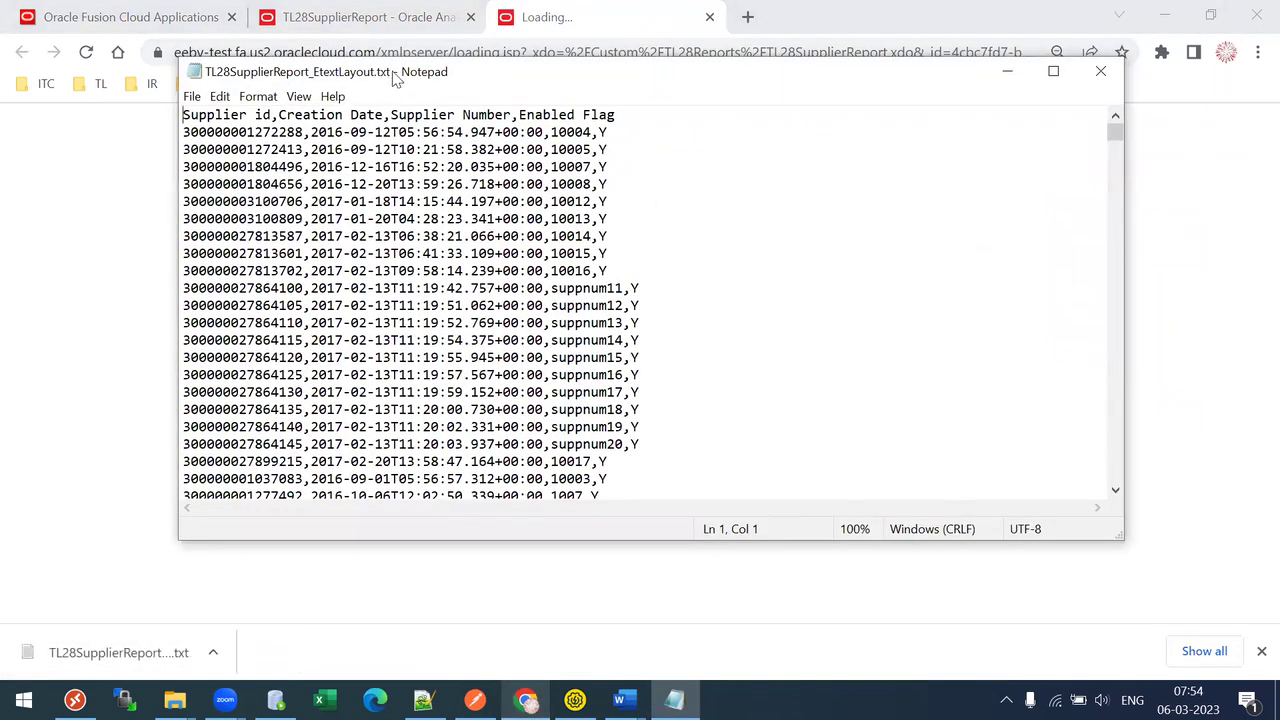
pyautogui.moveTo(1115, 131); pyautogui.dragTo(1103, 72)
pyautogui.click(1102, 72)
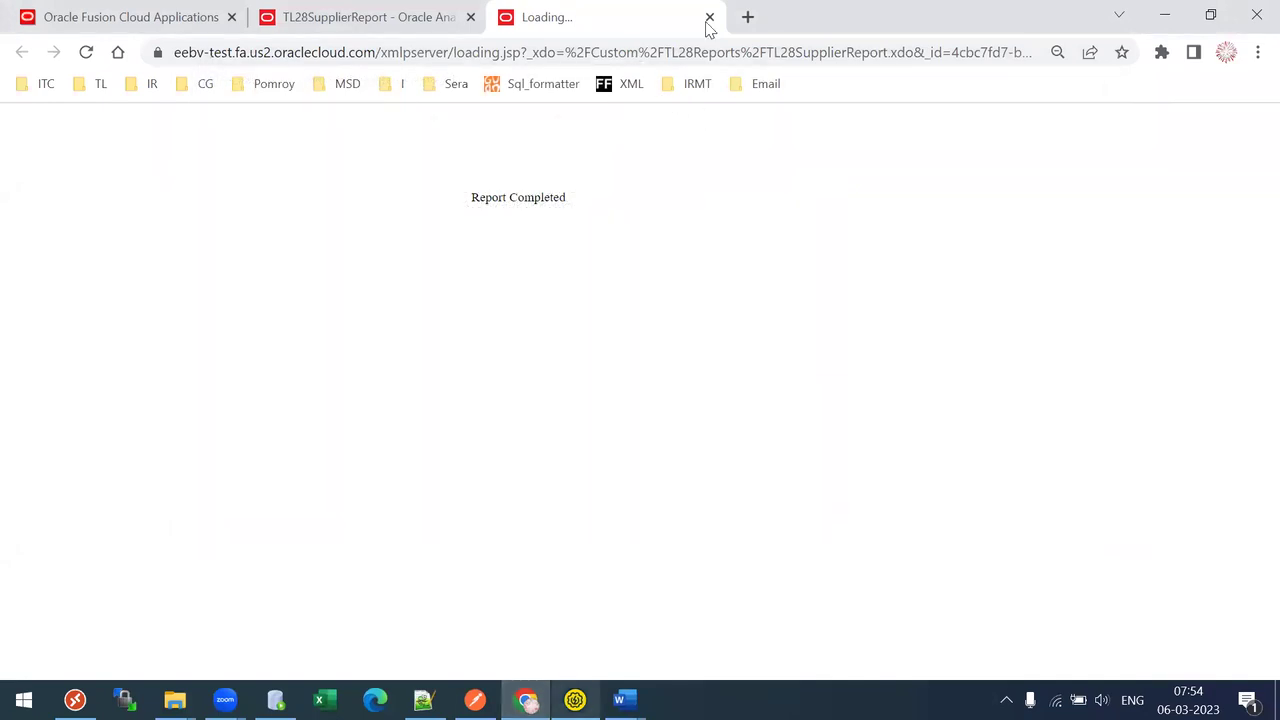
# Switch to File Explorer and open HSBC and RBC NACHA RECEIPTS- Outbound (1).docx from the Quadient folder inside C:\INO.
pyautogui.moveTo(175, 700)
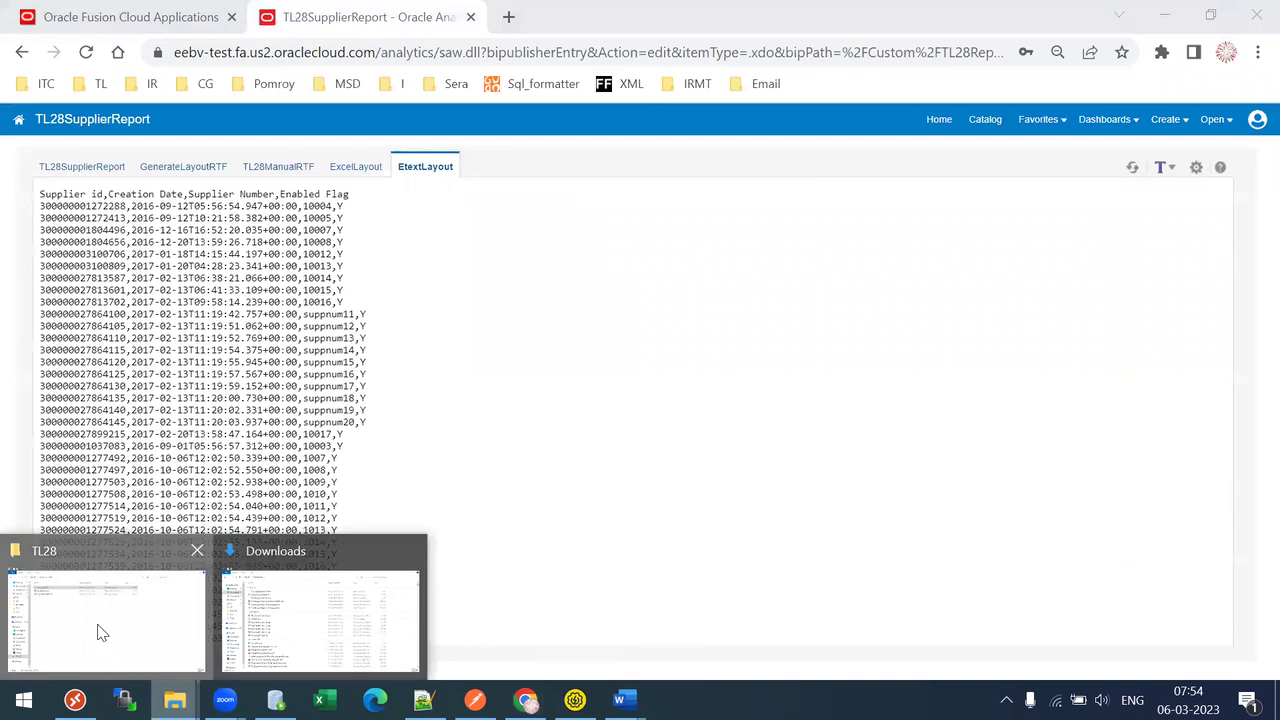
pyautogui.click(100, 630)
pyautogui.click(69, 585)
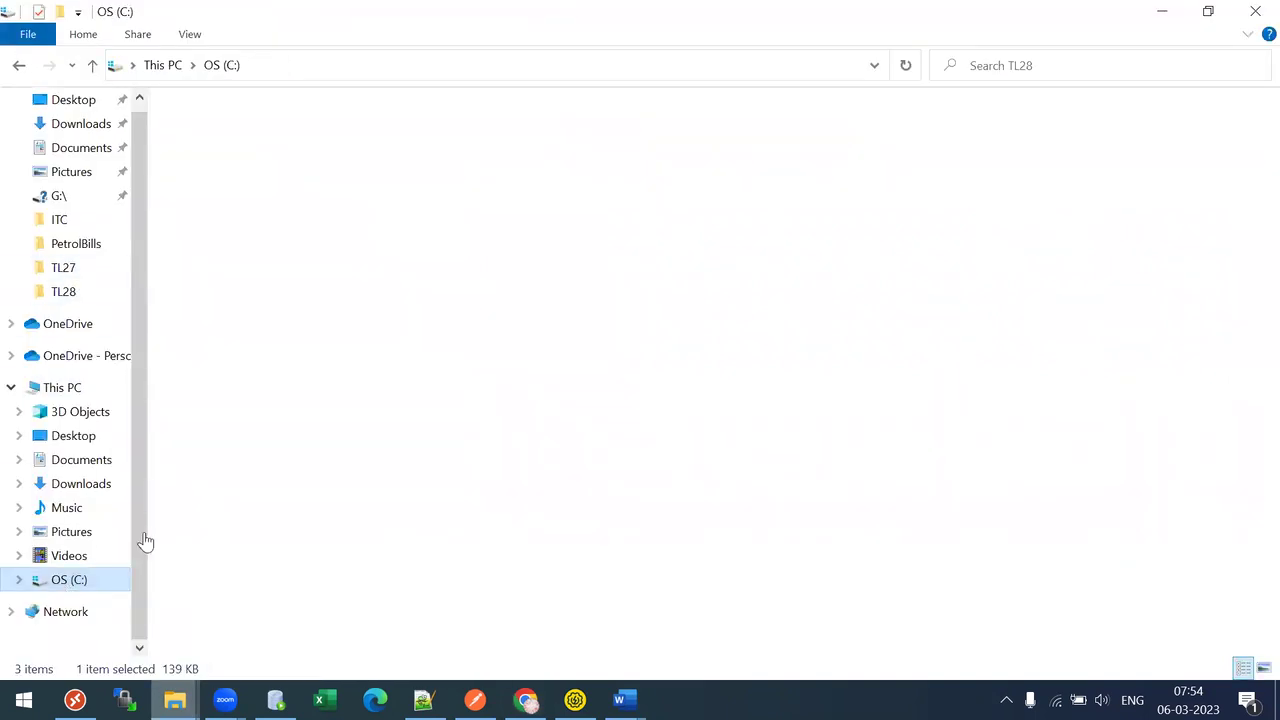
pyautogui.click(238, 440)
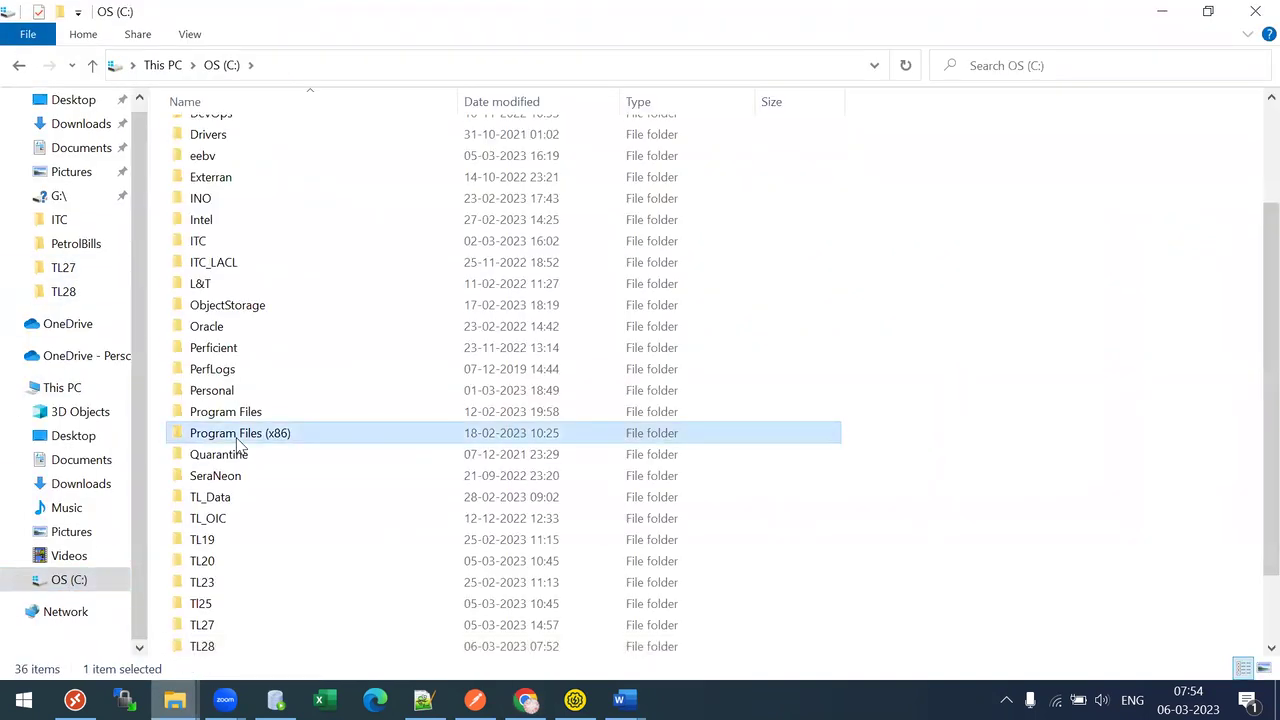
pyautogui.write('ino')
pyautogui.press('Return')
pyautogui.write('q')
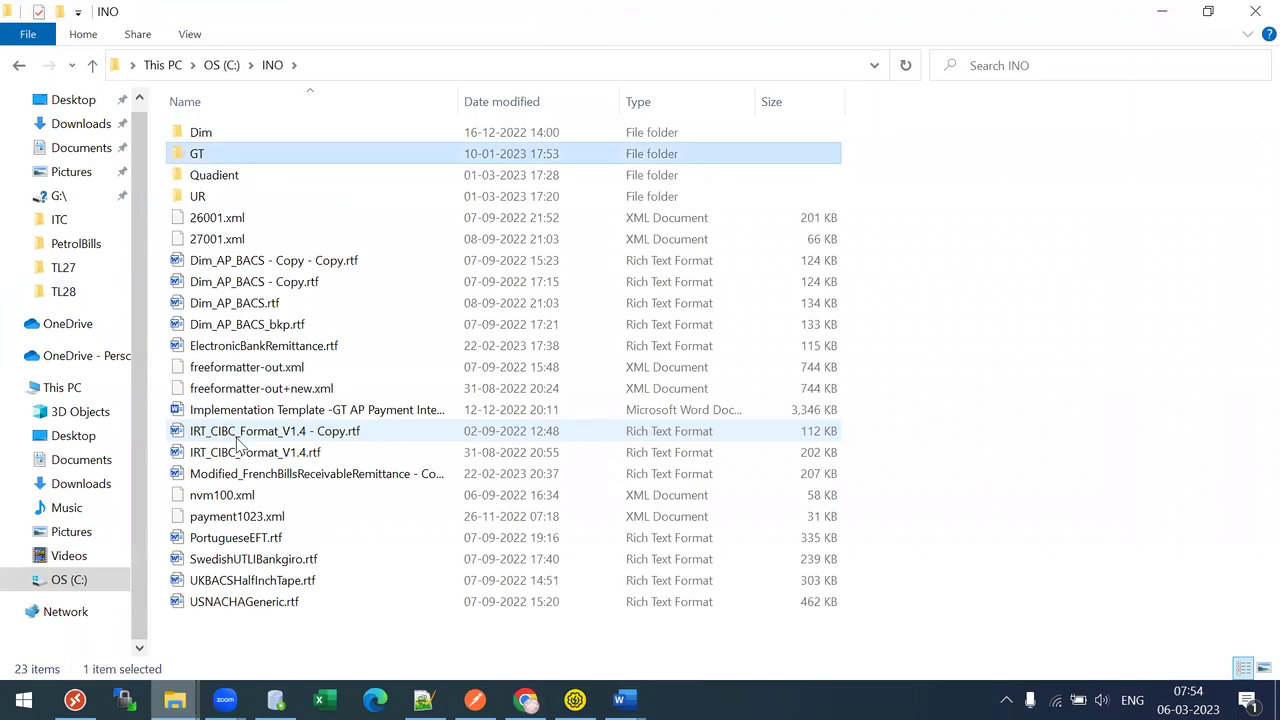
pyautogui.press('Return')
pyautogui.press('h')
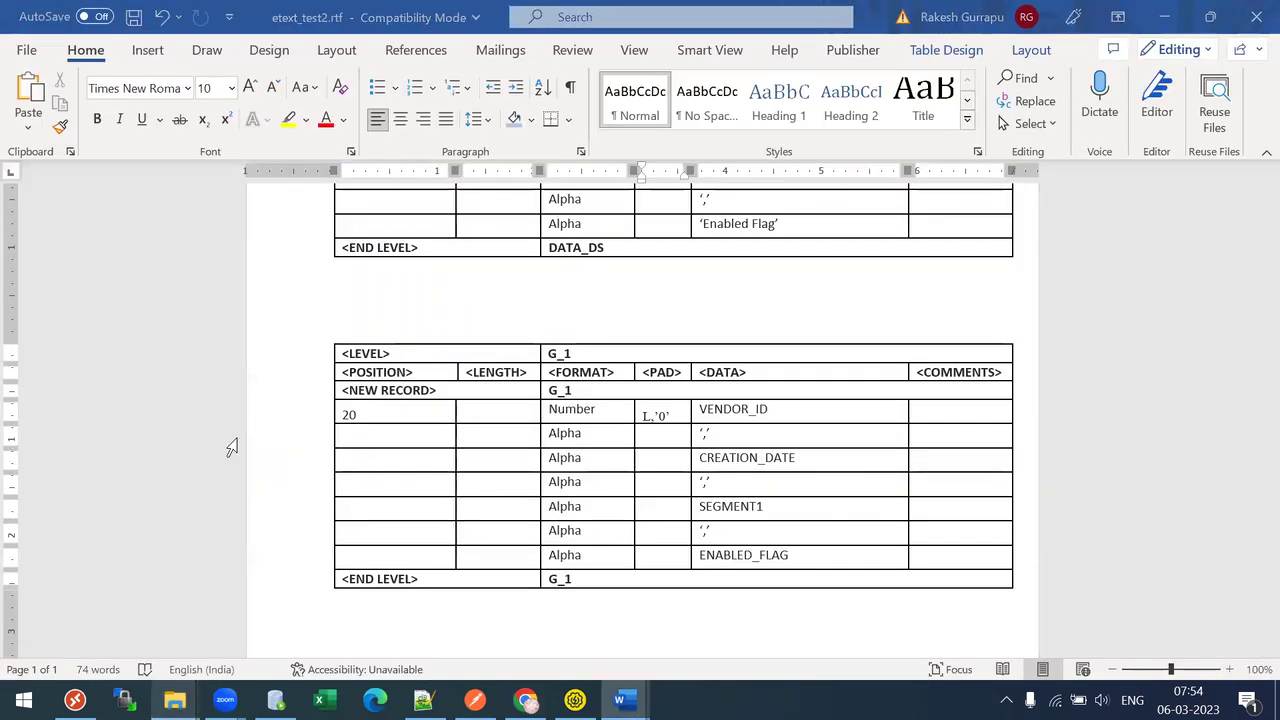
# Examine the positions, default values and notes of the first fields in the File Header Record – Record Type 1 mapping table.
pyautogui.moveTo(1258, 232); pyautogui.dragTo(1253, 484)
pyautogui.moveTo(589, 300); pyautogui.dragTo(592, 320)
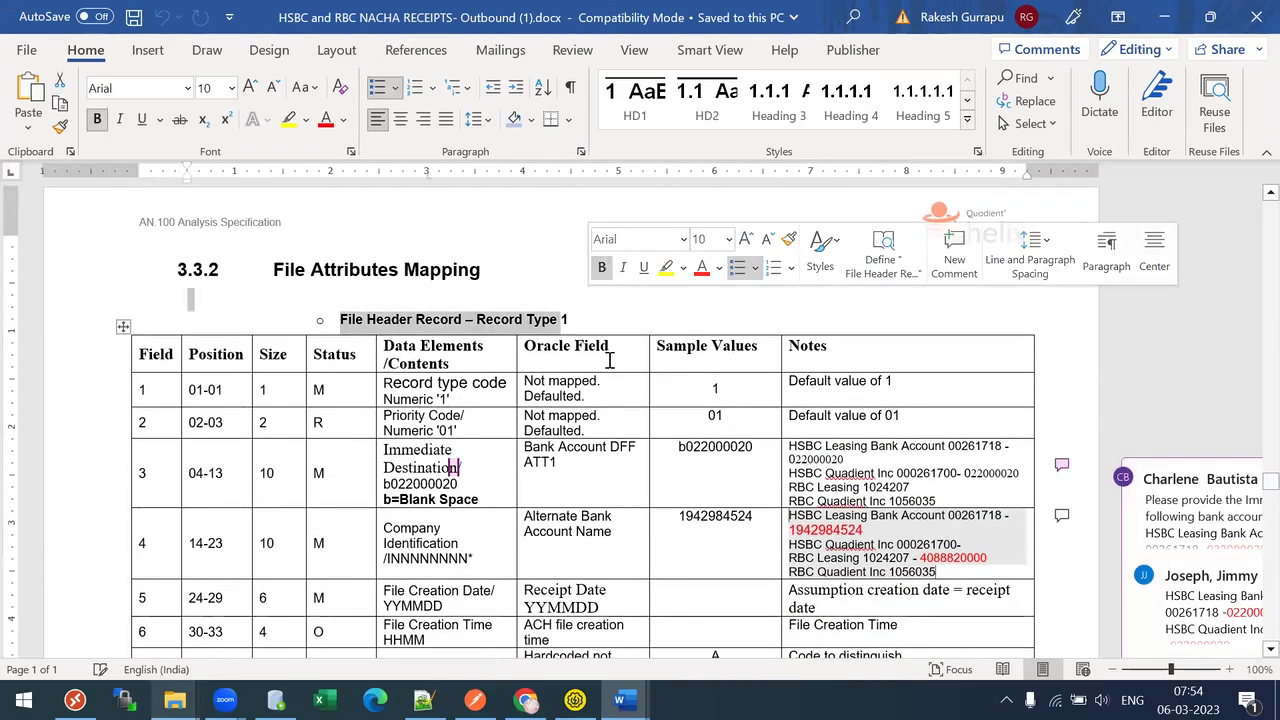
pyautogui.moveTo(228, 392); pyautogui.dragTo(188, 391)
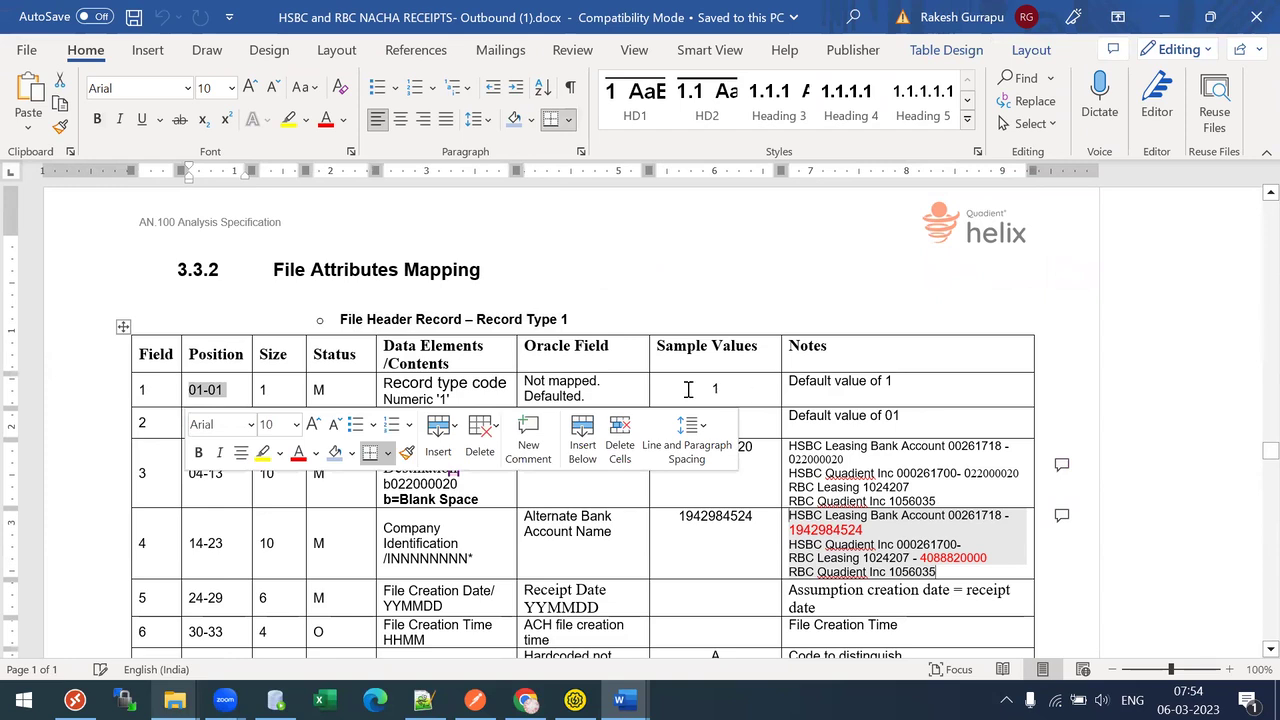
pyautogui.click(877, 385)
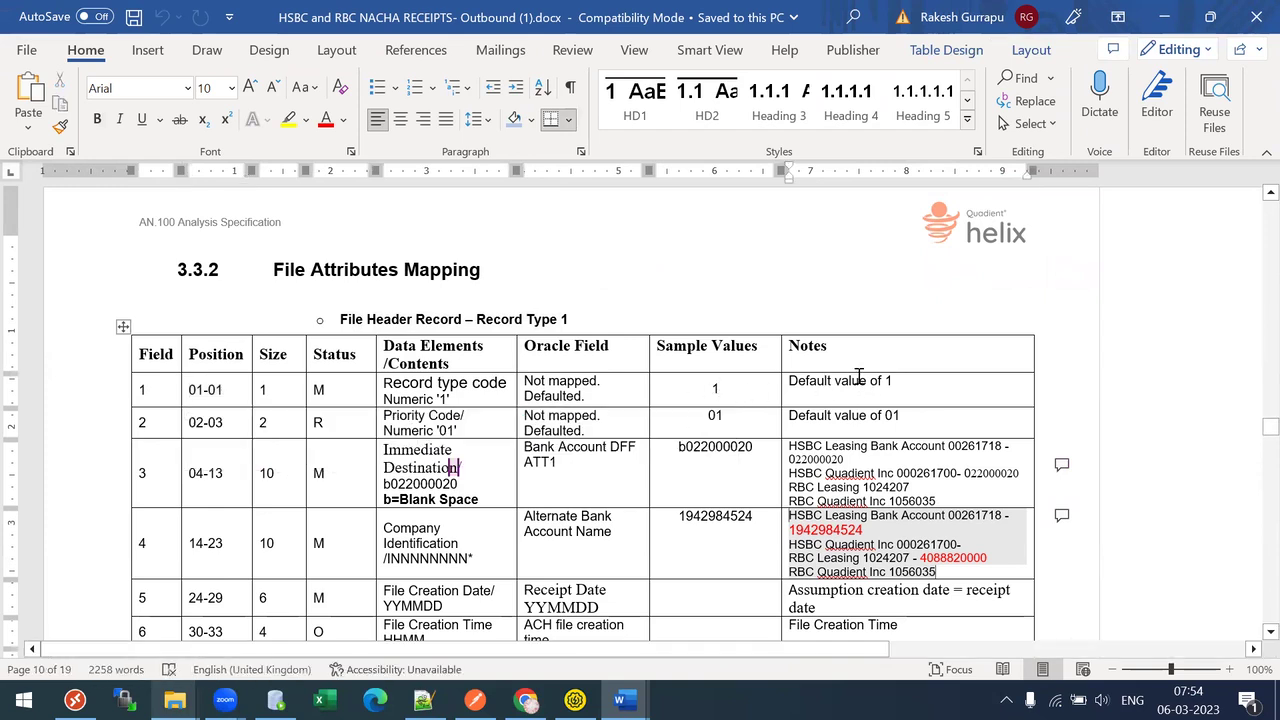
pyautogui.moveTo(835, 381); pyautogui.dragTo(913, 414)
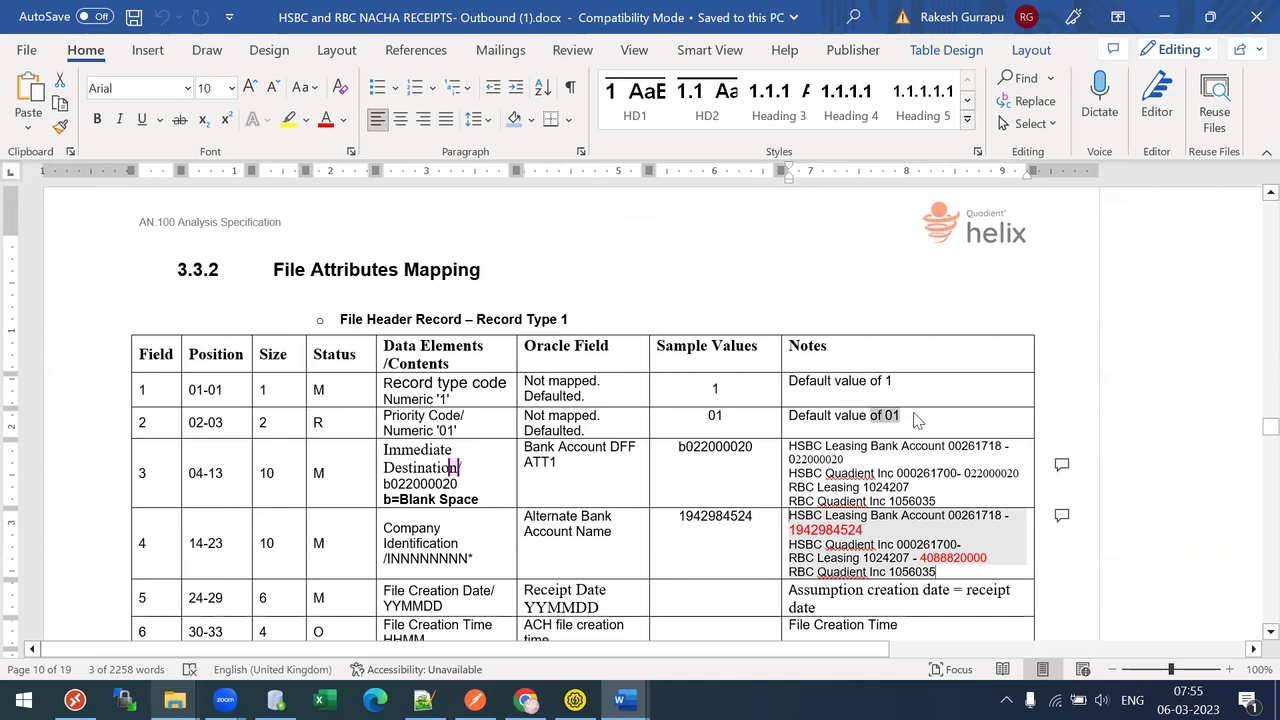
pyautogui.click(222, 482)
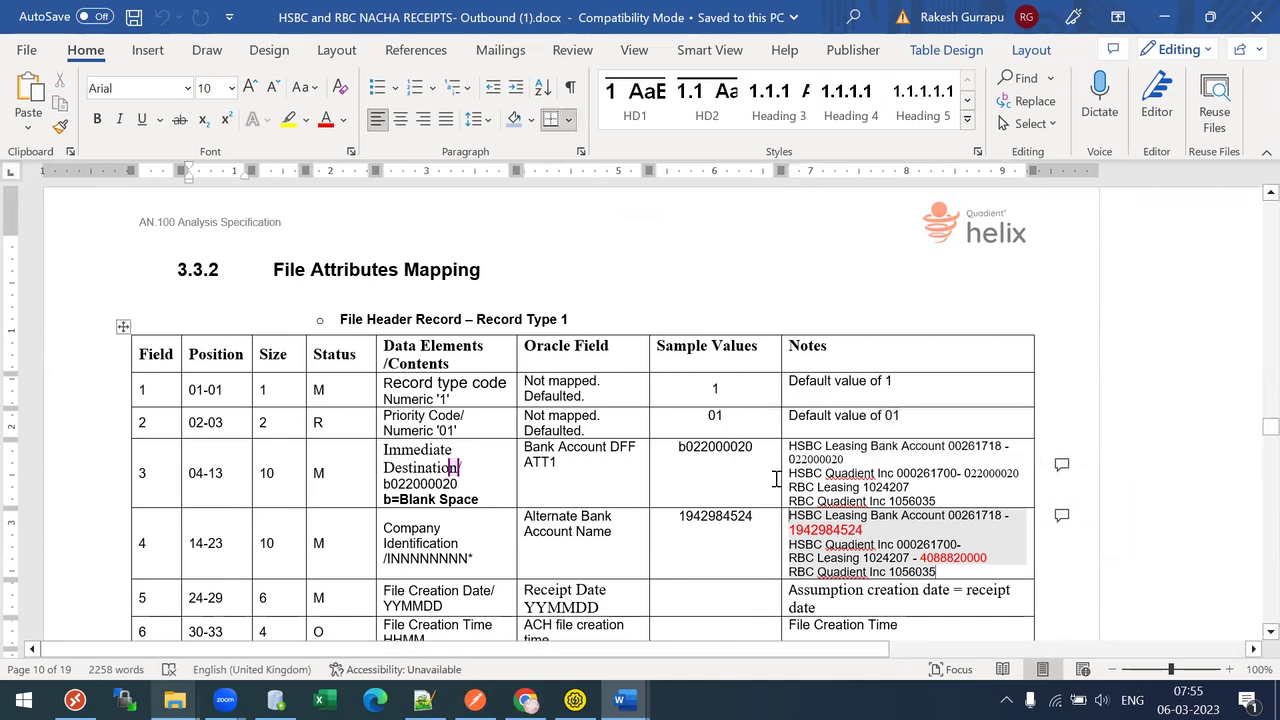
pyautogui.doubleClick(143, 473)
pyautogui.moveTo(190, 476); pyautogui.dragTo(230, 474)
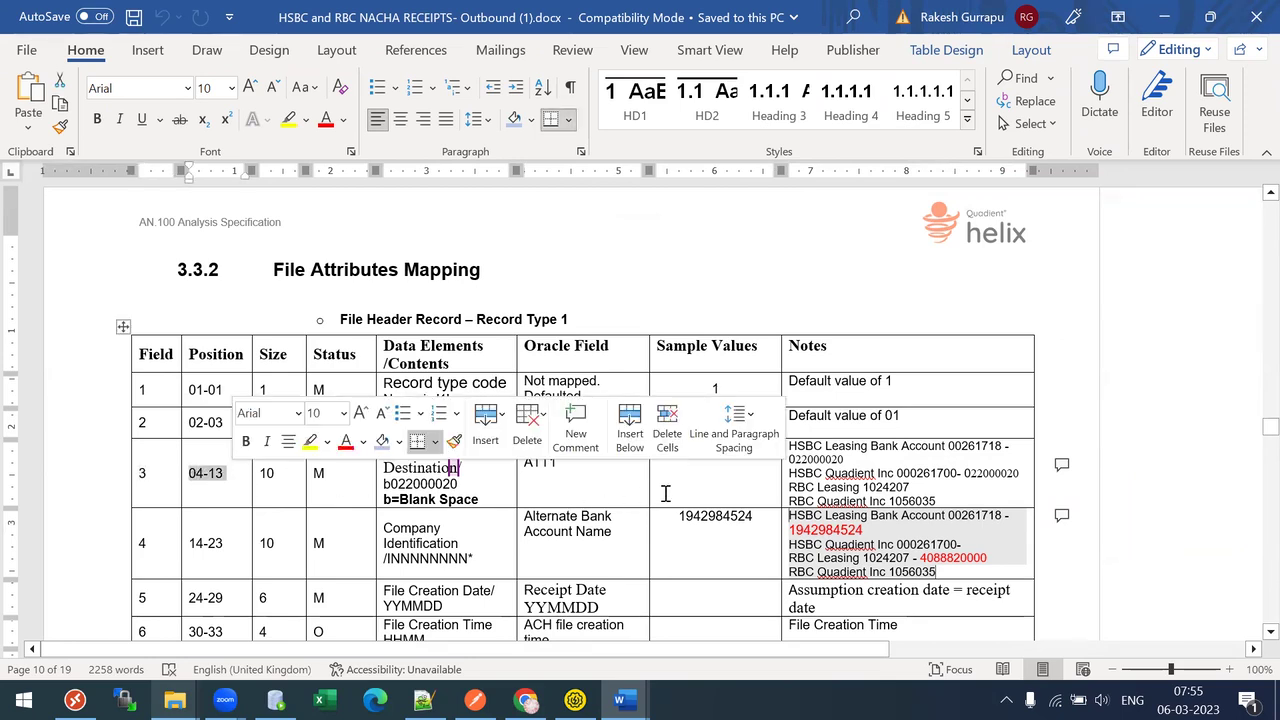
pyautogui.moveTo(852, 450); pyautogui.dragTo(945, 448)
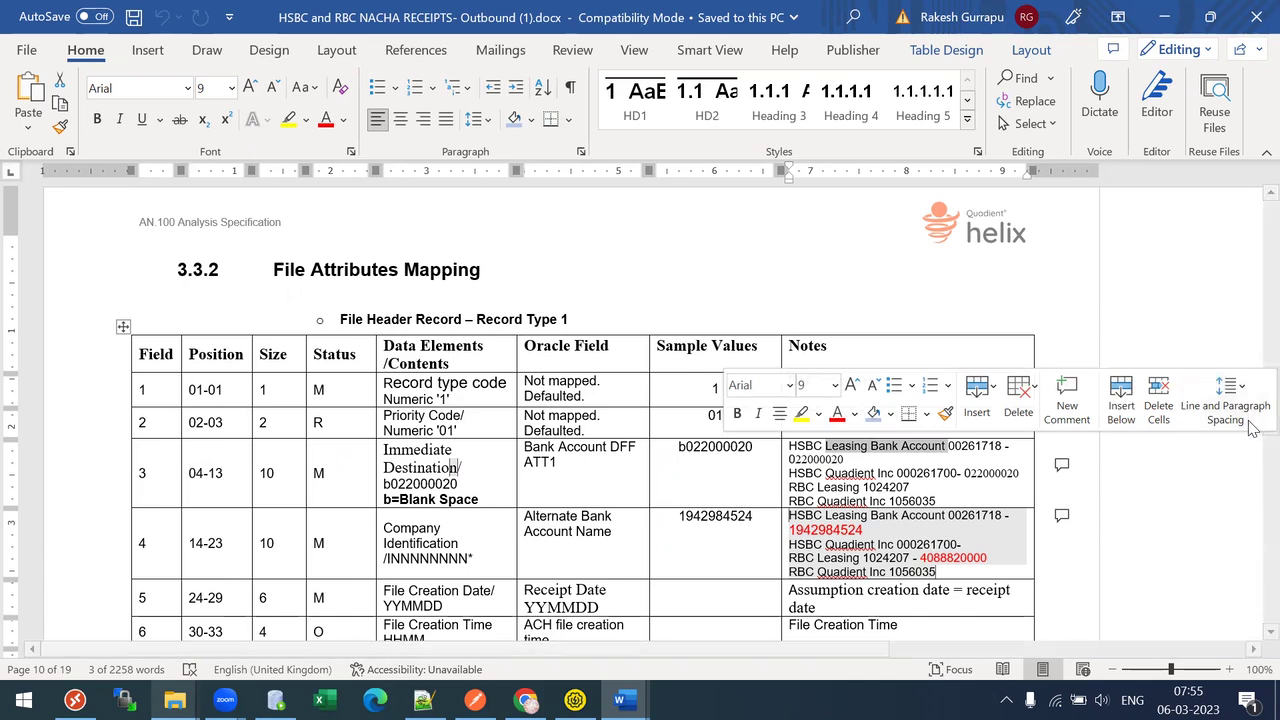
pyautogui.click(1198, 483)
pyautogui.moveTo(1267, 430); pyautogui.dragTo(1252, 540)
# Open Quadient_HSBC_NACHA_.rtf from the Quadient folder and examine its format setup and sequence definitions.
pyautogui.hotkey('alt', 'Tab')
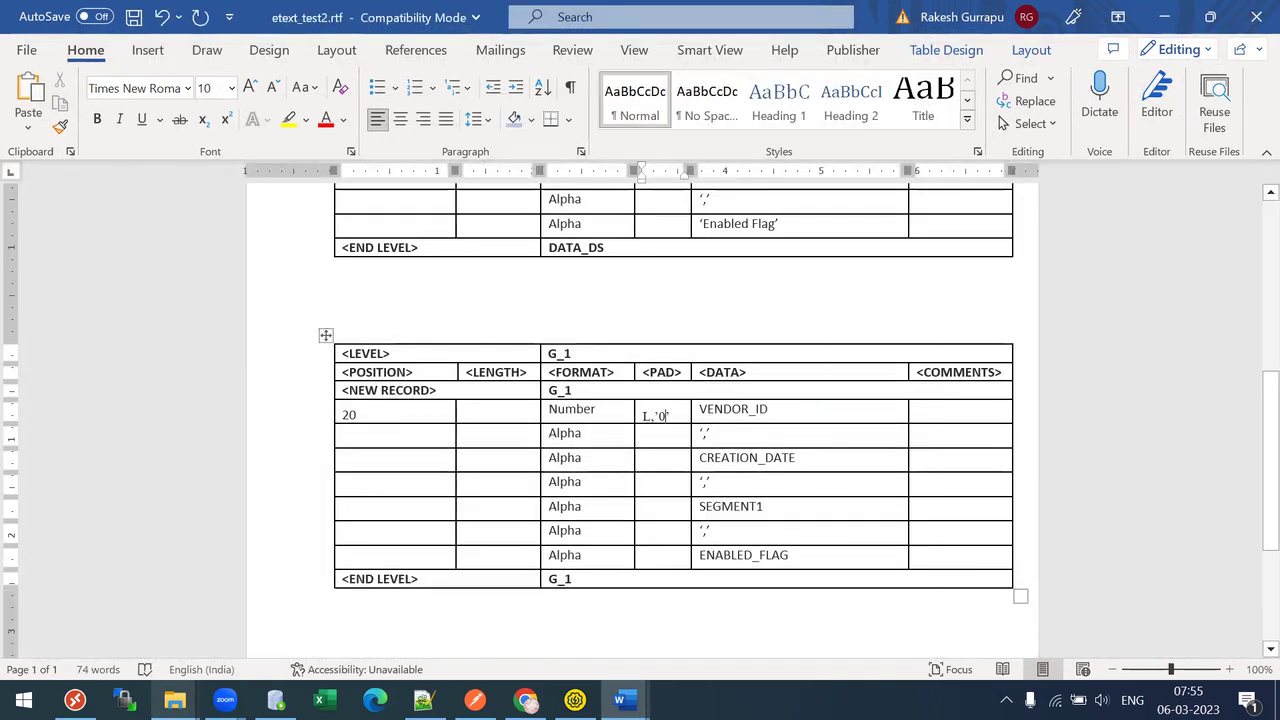
pyautogui.moveTo(174, 700)
pyautogui.click(175, 650)
pyautogui.doubleClick(262, 176)
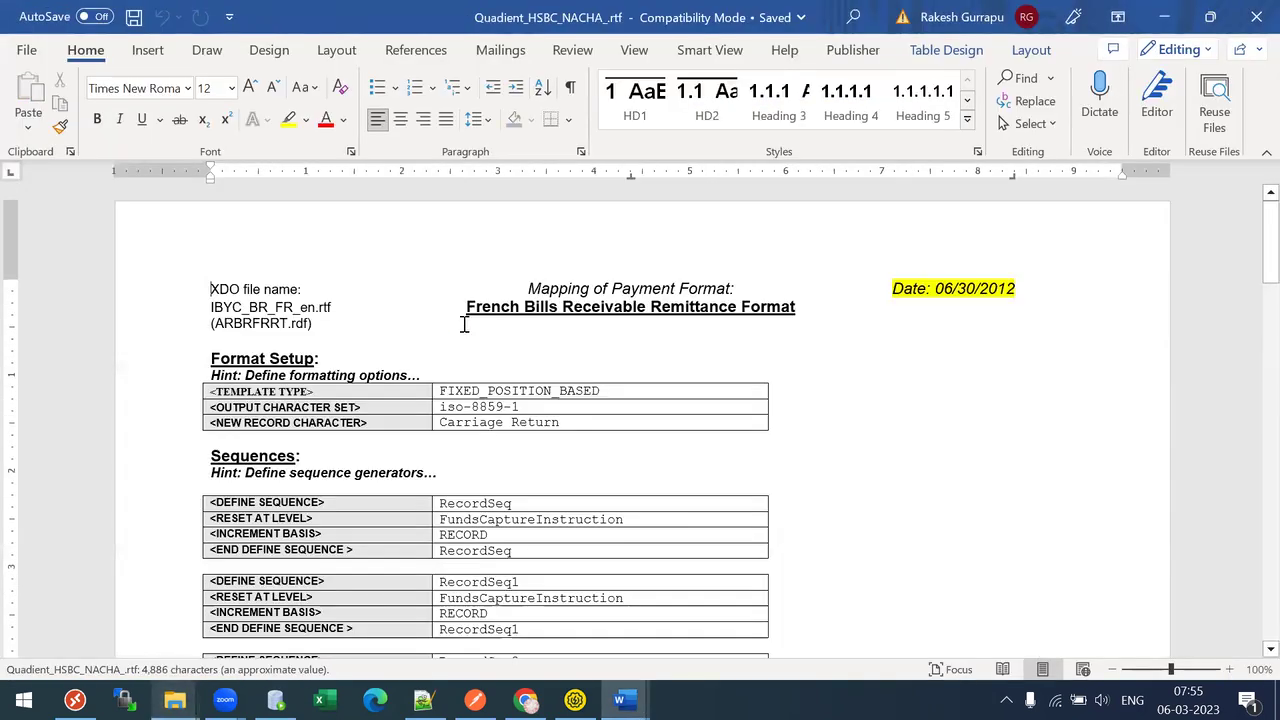
pyautogui.scroll(-3, 1253, 233)
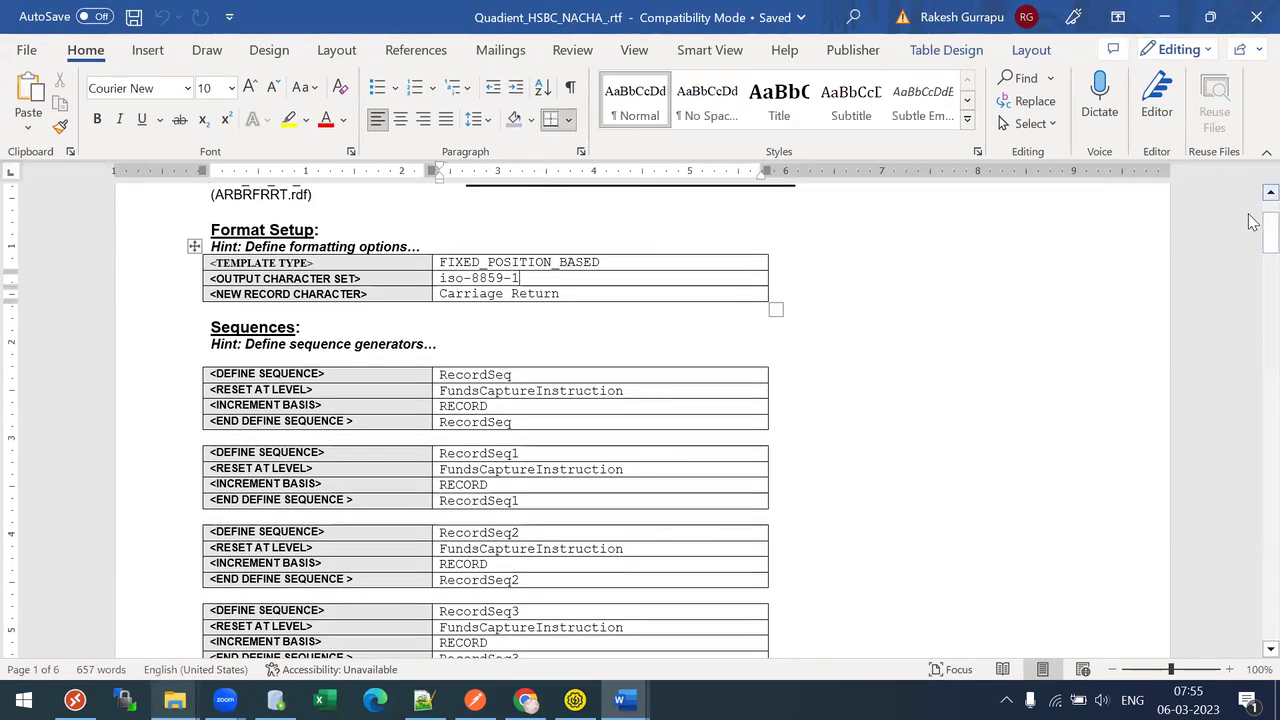
pyautogui.scroll(-2, 545, 318)
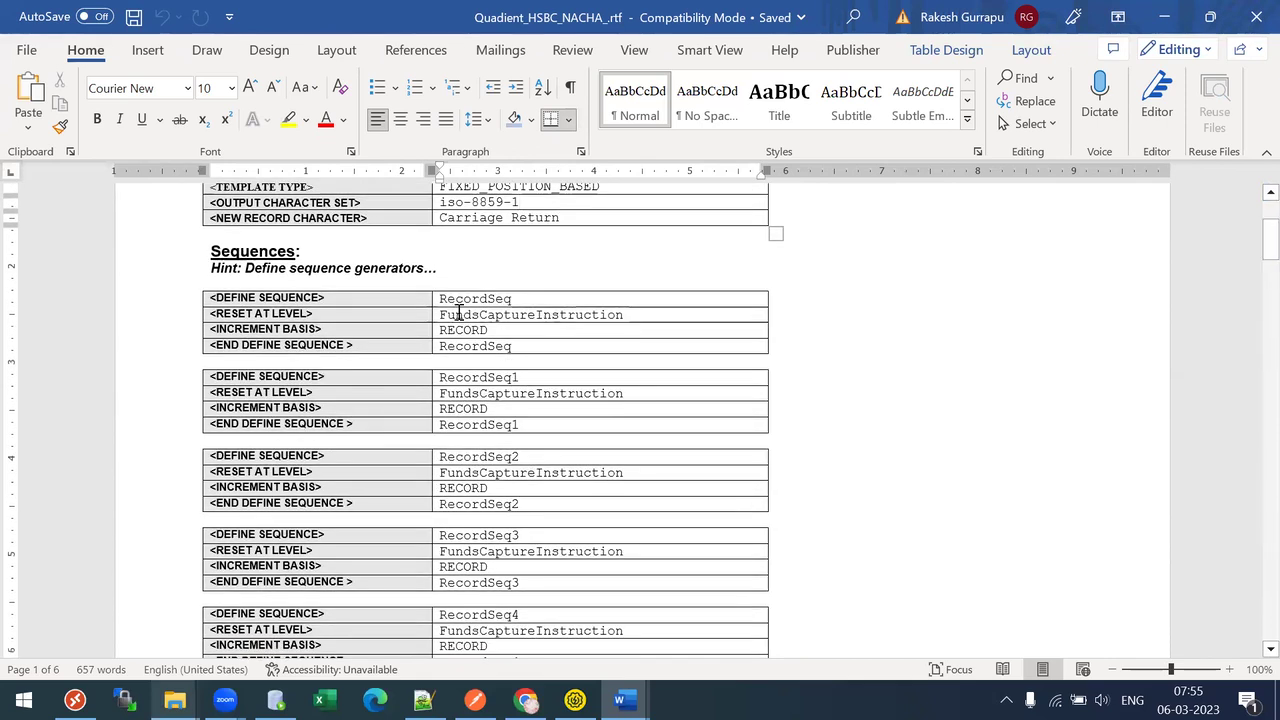
# Examine the RecordSeq reset level and the position, length, padding and date format entries of the HEADER_REC - 1 record.
pyautogui.moveTo(519, 300); pyautogui.dragTo(608, 314)
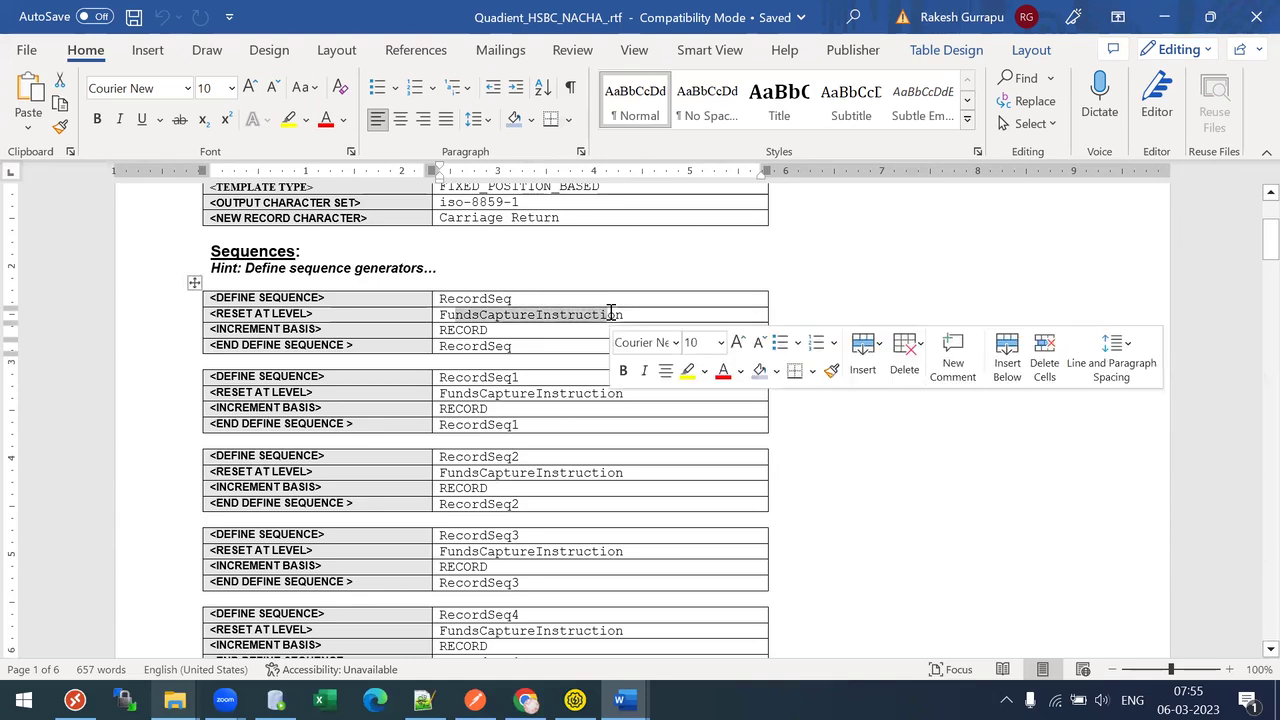
pyautogui.click(469, 346)
pyautogui.moveTo(1253, 252); pyautogui.dragTo(1253, 317)
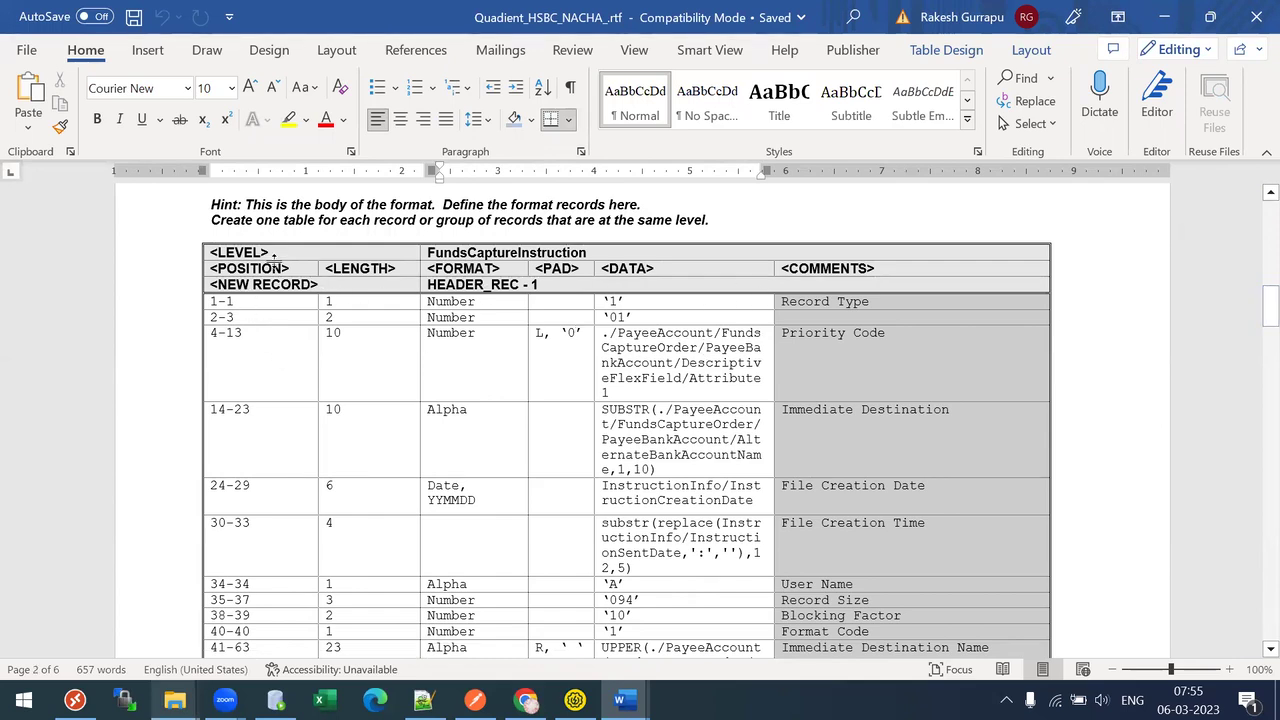
pyautogui.click(278, 301)
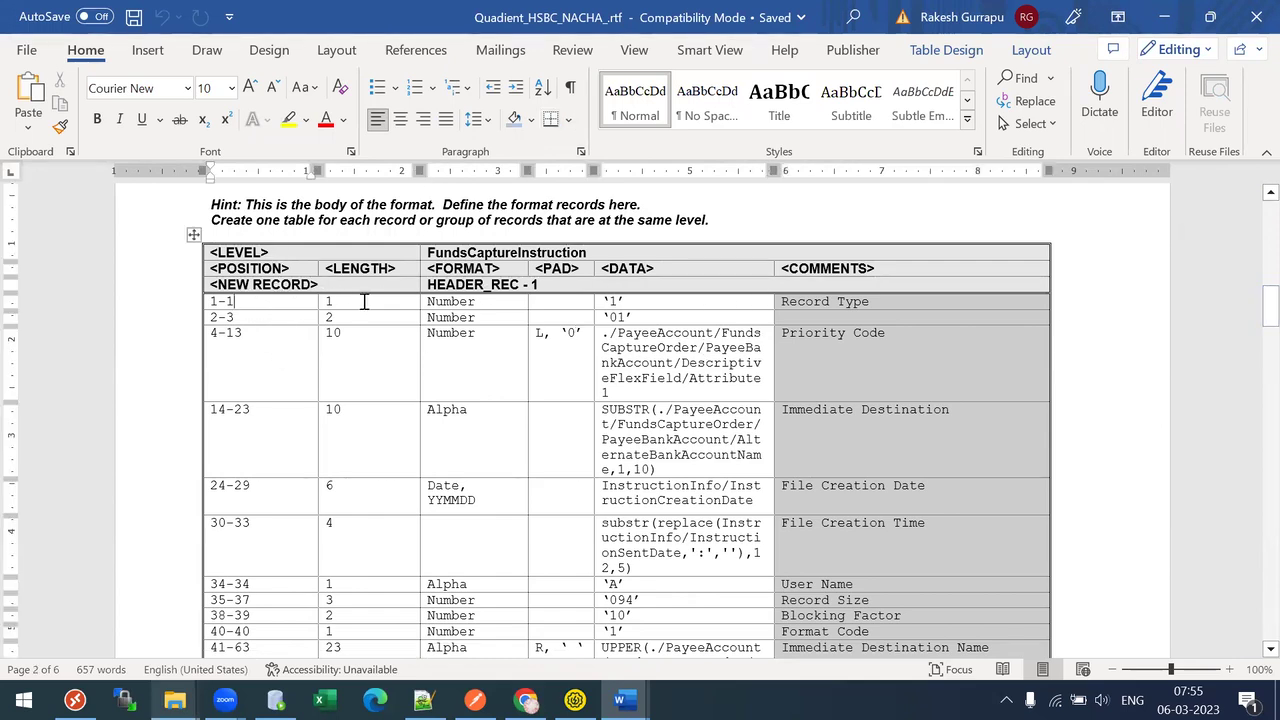
pyautogui.click(368, 298)
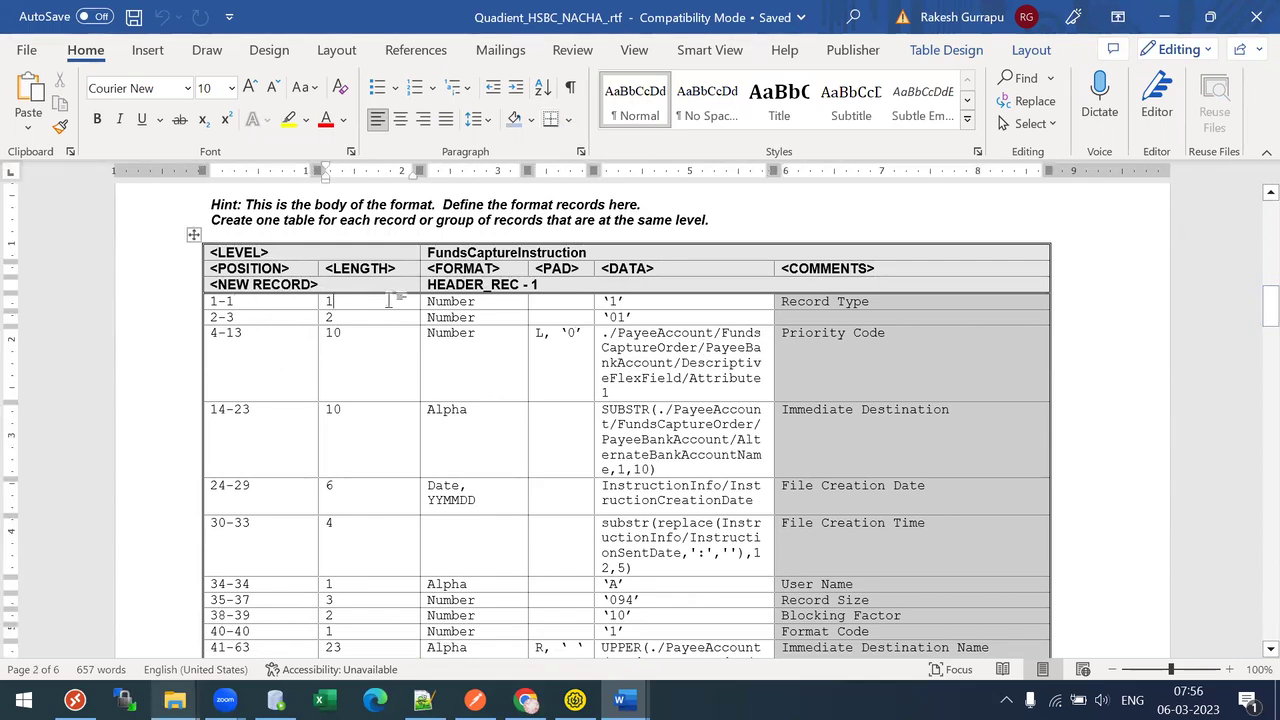
pyautogui.click(577, 333)
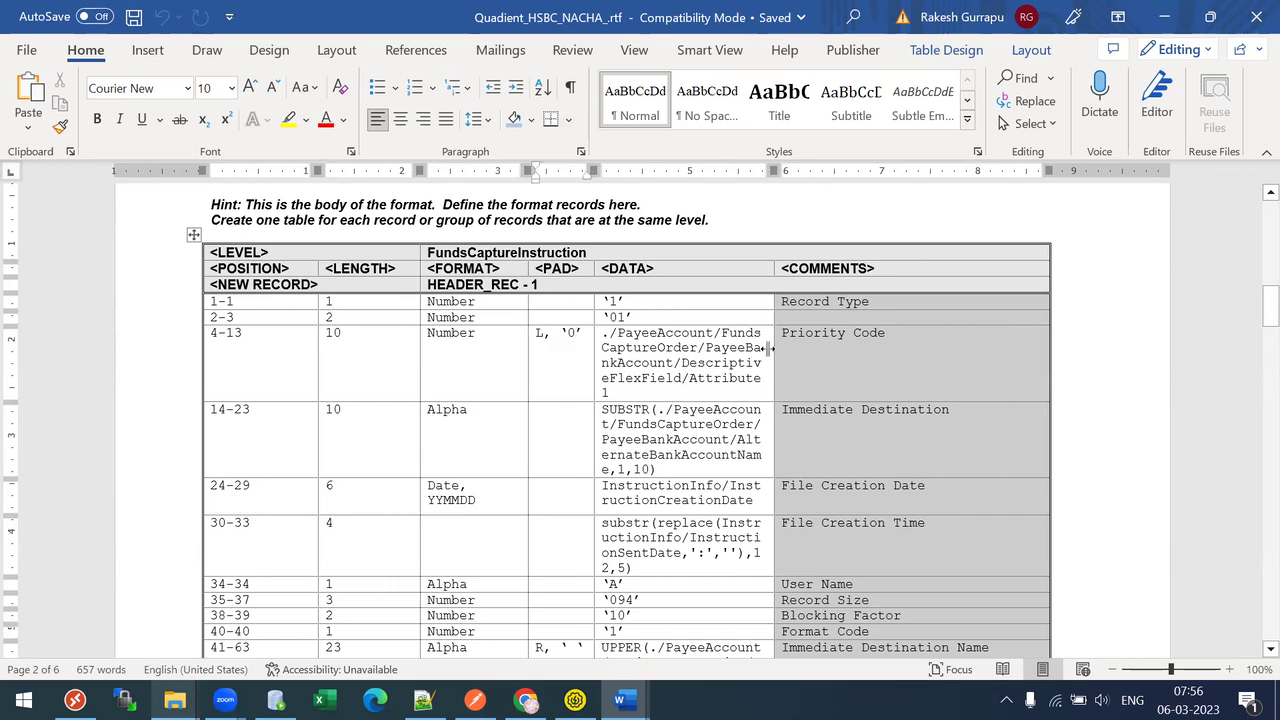
pyautogui.scroll(-2, 1133, 339)
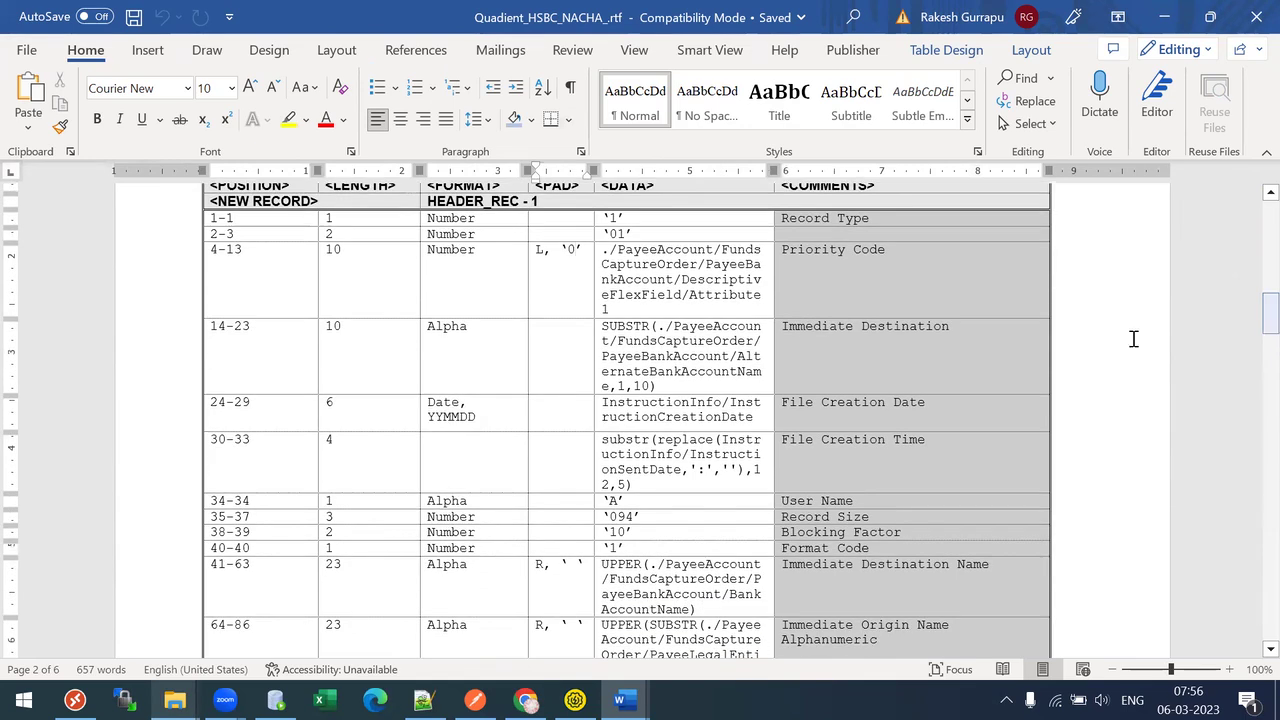
pyautogui.moveTo(429, 417); pyautogui.dragTo(470, 416)
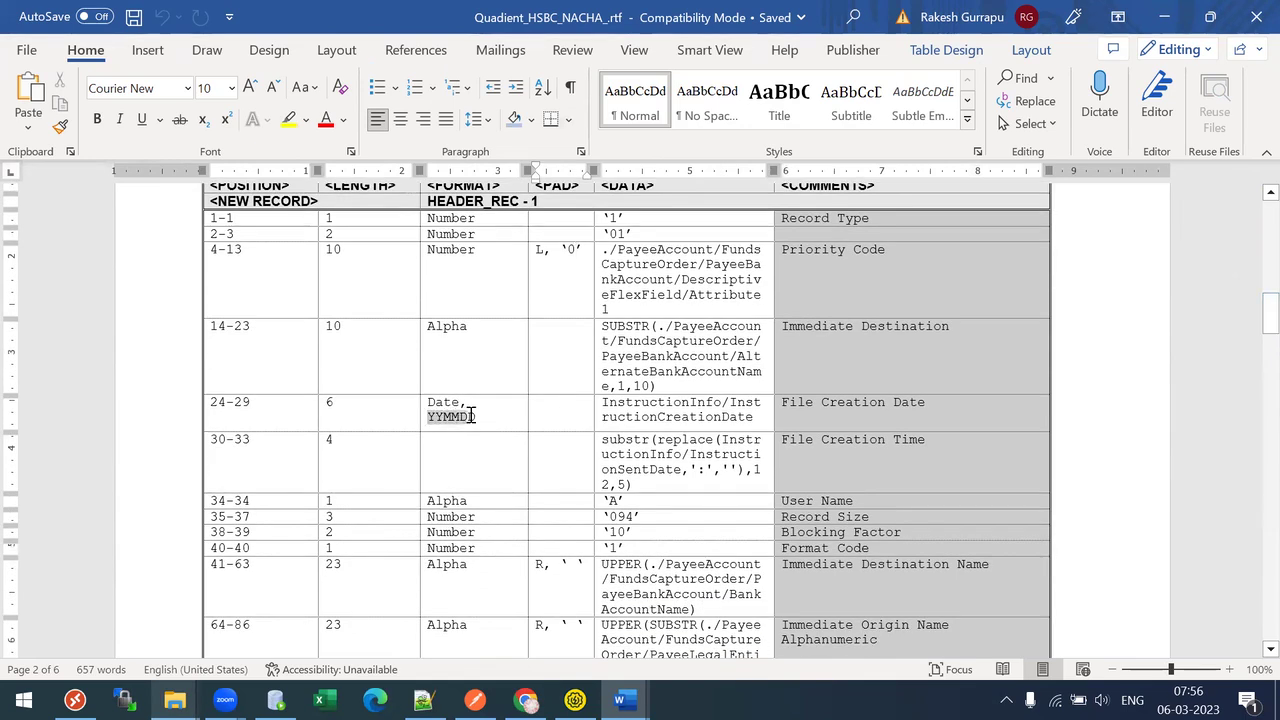
# Look through the remaining record tables up to RECORD TYPE – 9 and close Quadient_HSBC_NACHA_.rtf.
pyautogui.moveTo(1267, 322); pyautogui.dragTo(1253, 471)
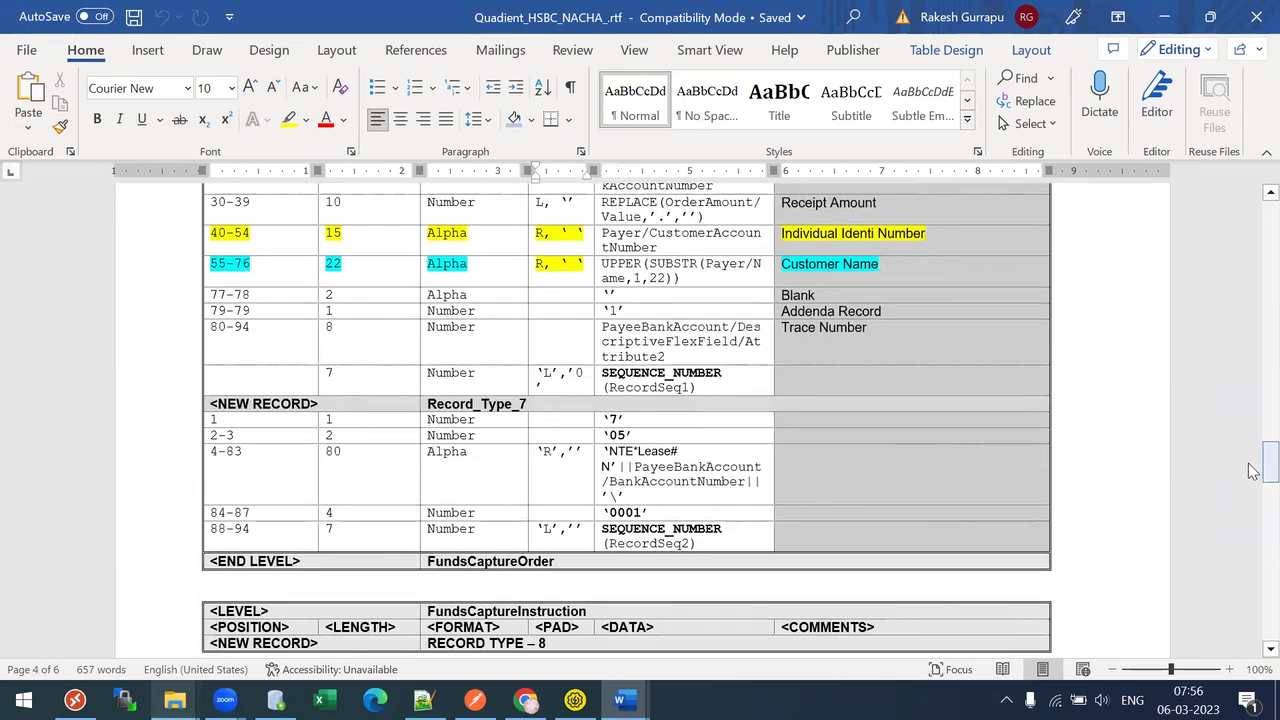
pyautogui.moveTo(1253, 471); pyautogui.dragTo(1253, 603)
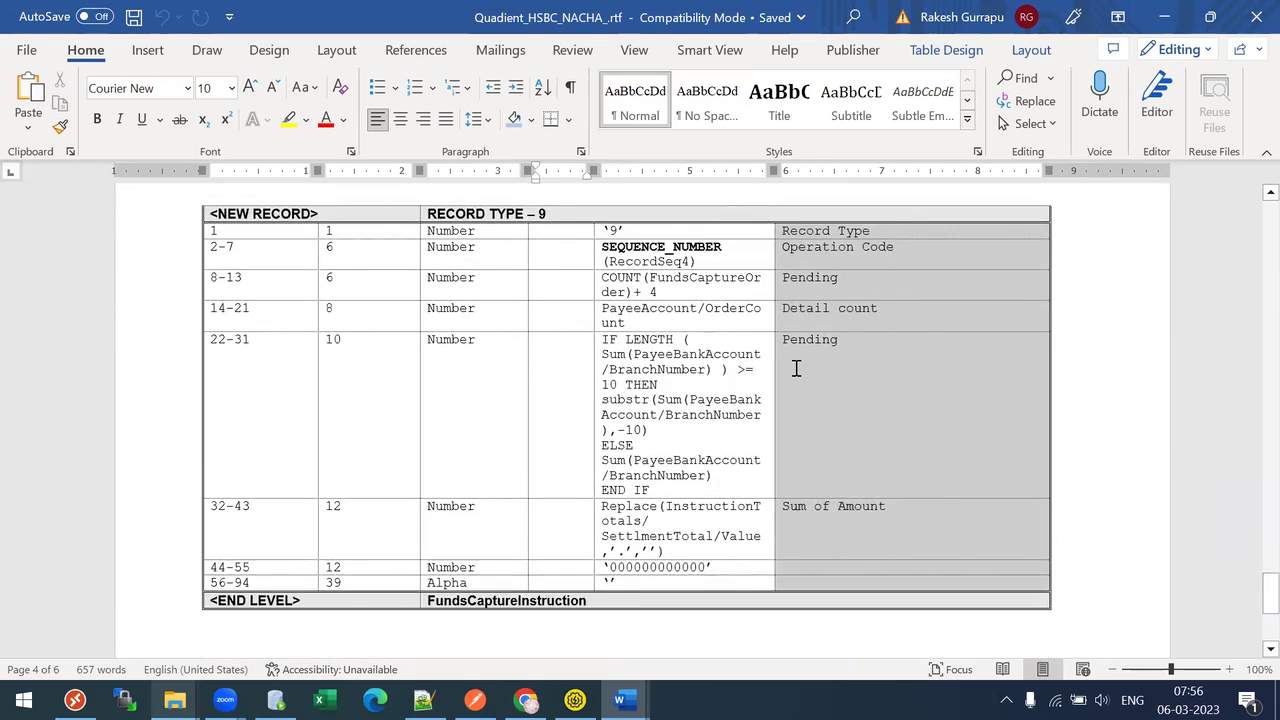
pyautogui.click(1254, 10)
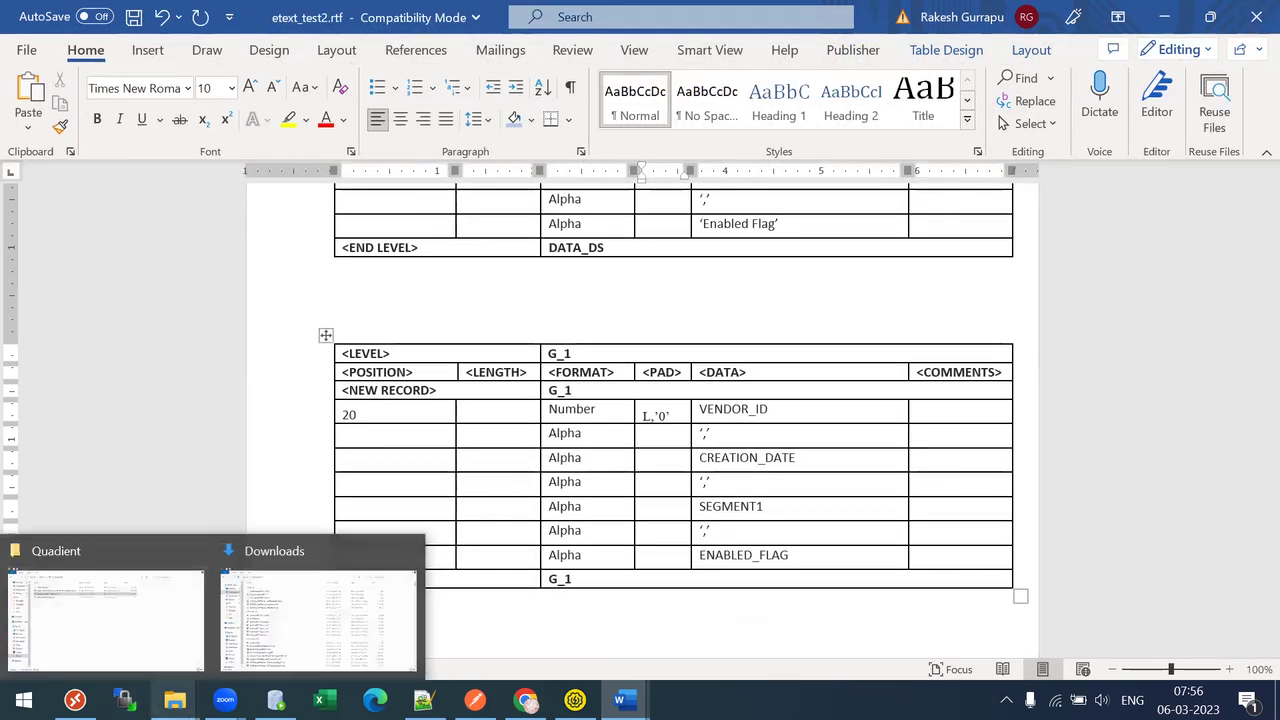
# Switch to TL28SupplierReport in the browser and open the report's layout editing page.
pyautogui.hotkey('alt', 'Tab')
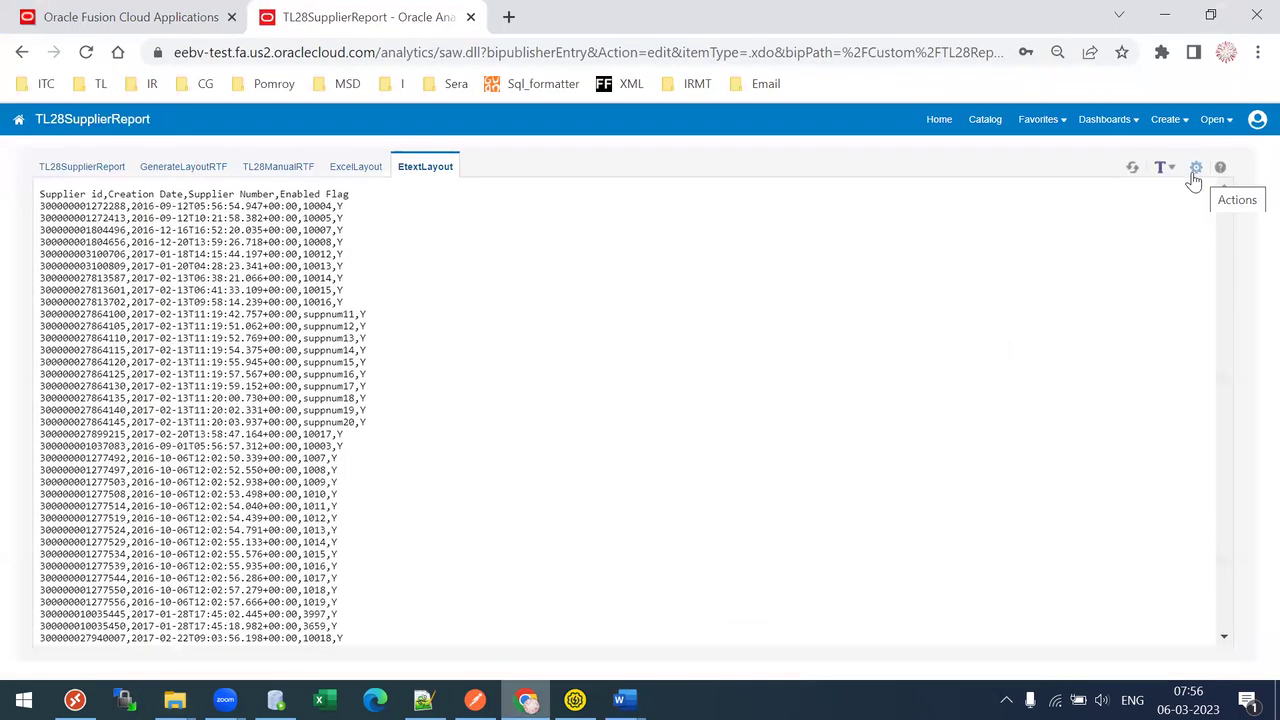
pyautogui.click(1196, 167)
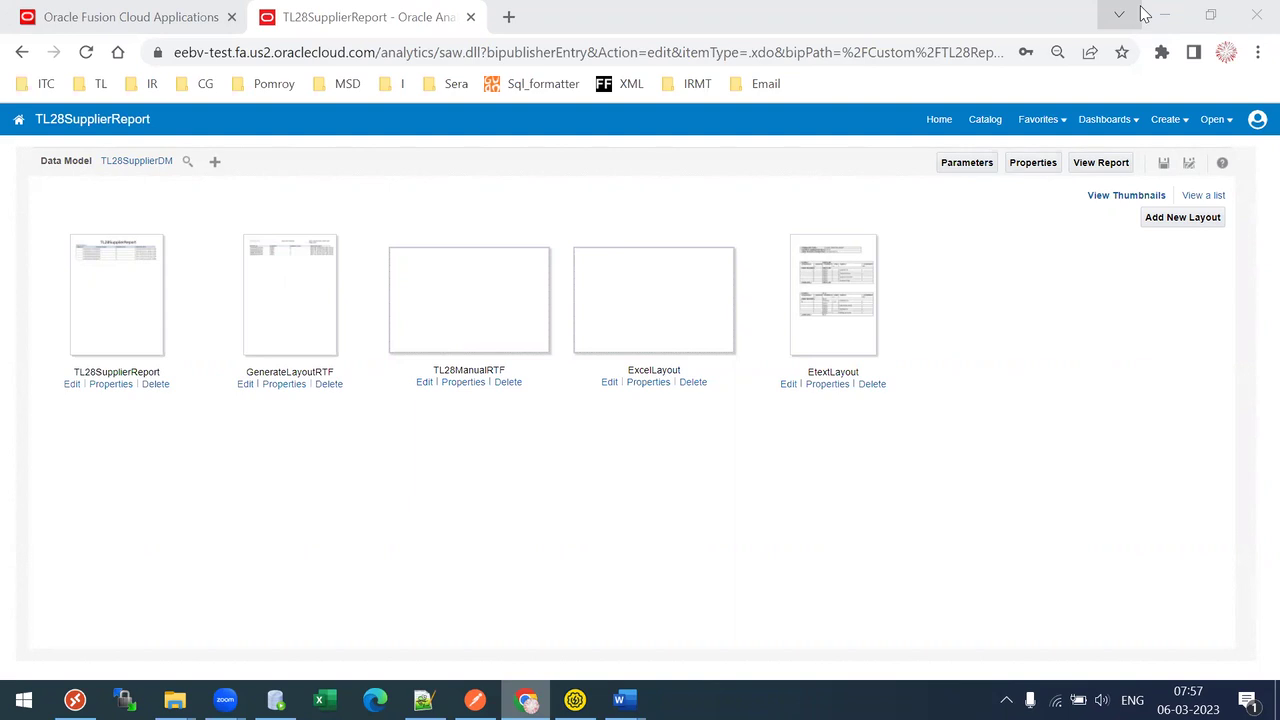
# Reopen Quadient_HSBC_NACHA_.rtf from the Quadient folder and examine the IF LENGTH expression for positions 11-20 of record type 8.
pyautogui.click(150, 646)
pyautogui.doubleClick(202, 177)
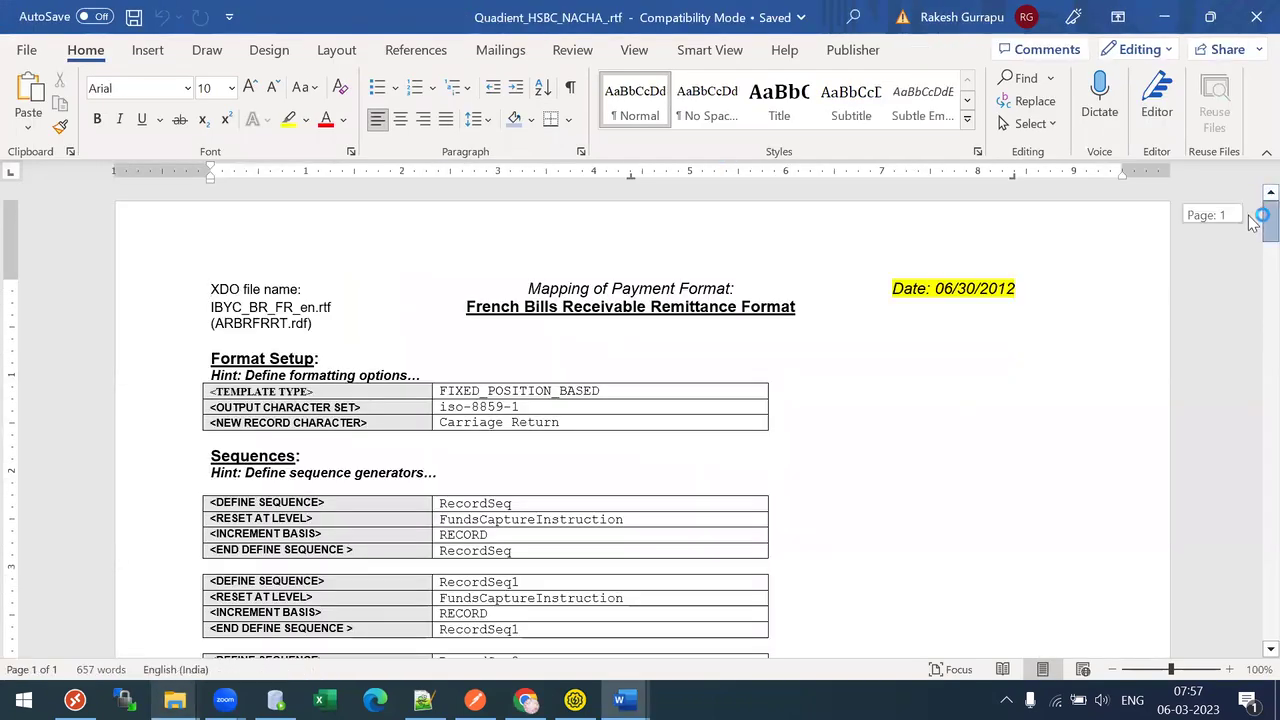
pyautogui.scroll(-20, 638, 303)
pyautogui.click(638, 302)
pyautogui.moveTo(1262, 309); pyautogui.dragTo(1257, 514)
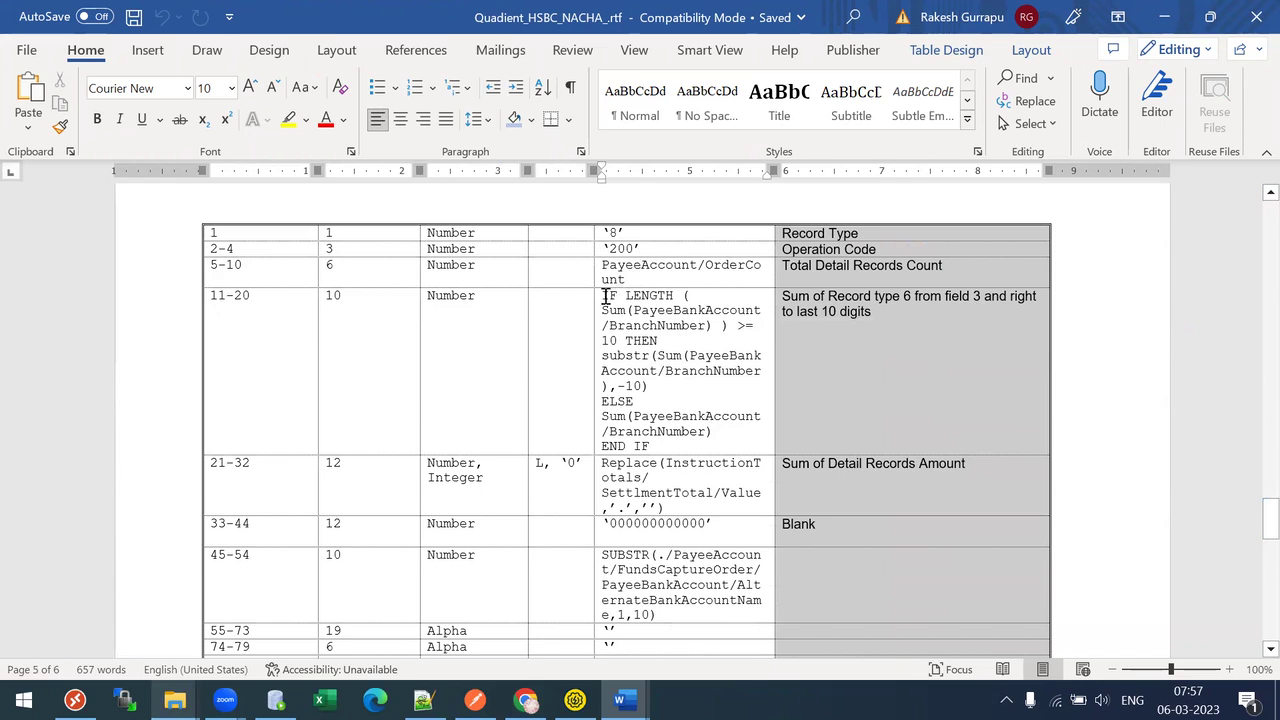
pyautogui.moveTo(605, 300); pyautogui.dragTo(712, 450)
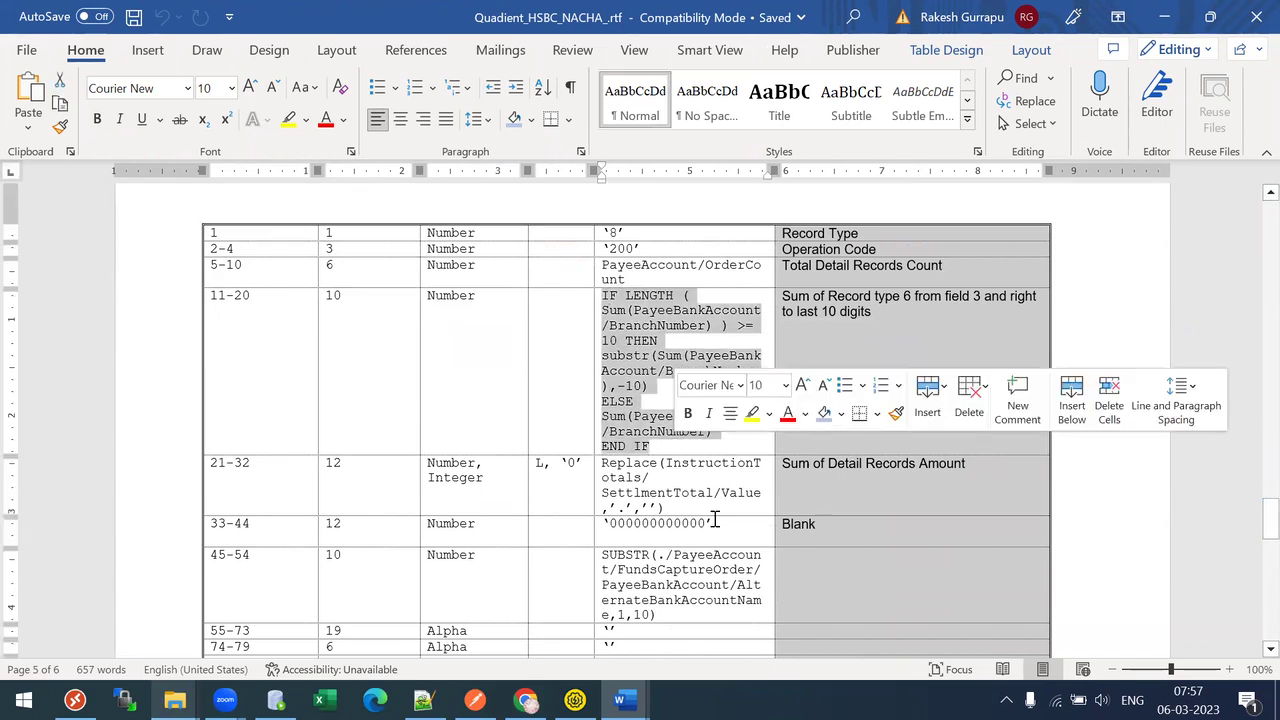
pyautogui.click(631, 350)
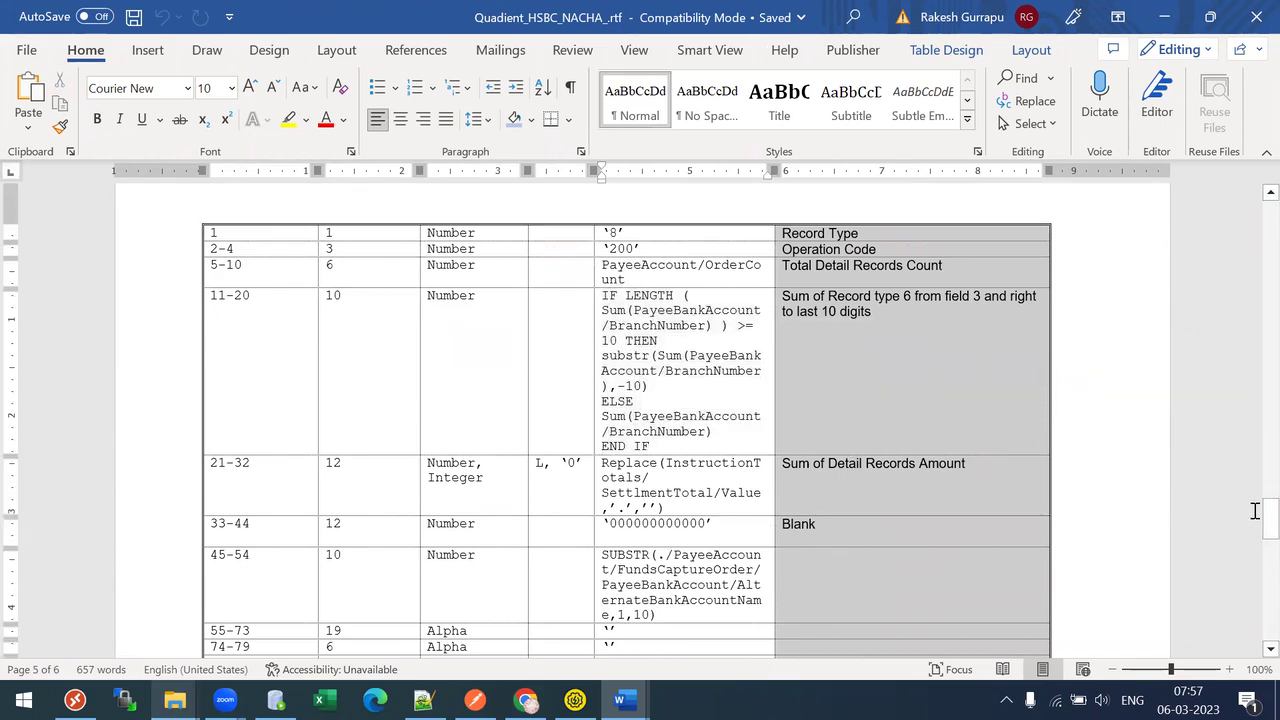
pyautogui.moveTo(1262, 514); pyautogui.dragTo(1254, 549)
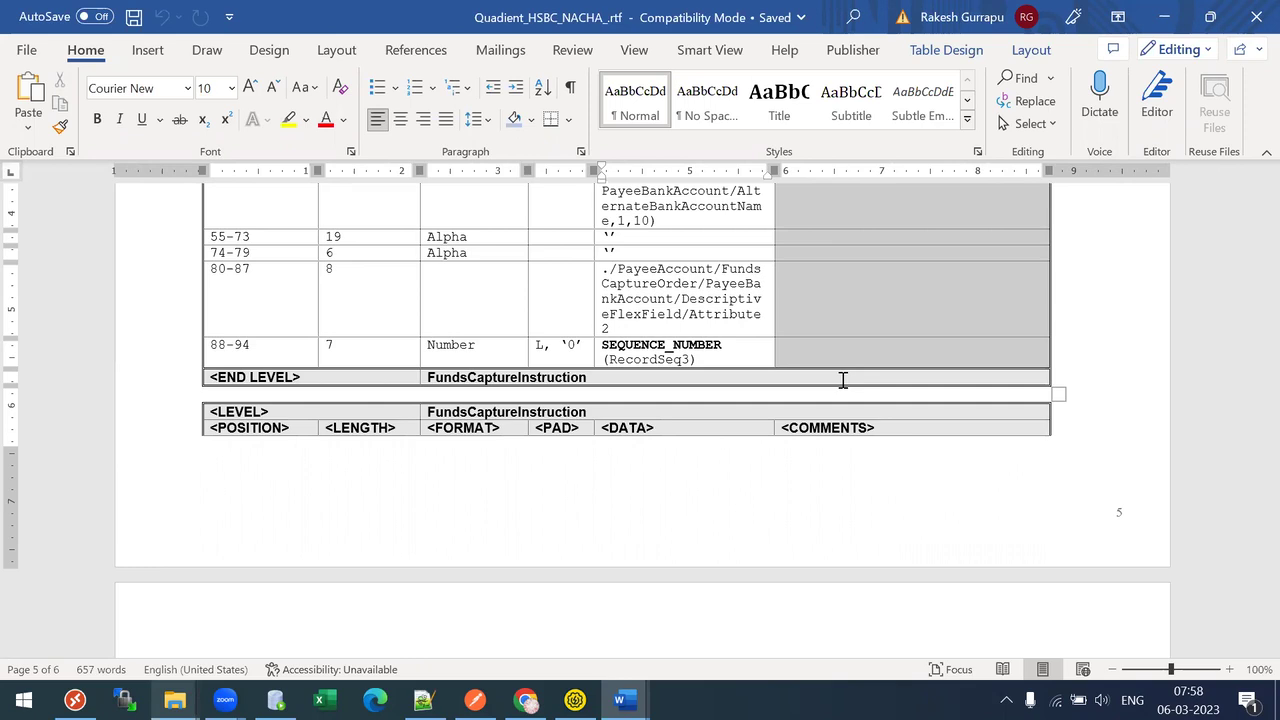
# Close Quadient_HSBC_NACHA_.rtf and etext_test2.rtf, discarding the unsaved changes in etext_test2.rtf.
pyautogui.click(1253, 14)
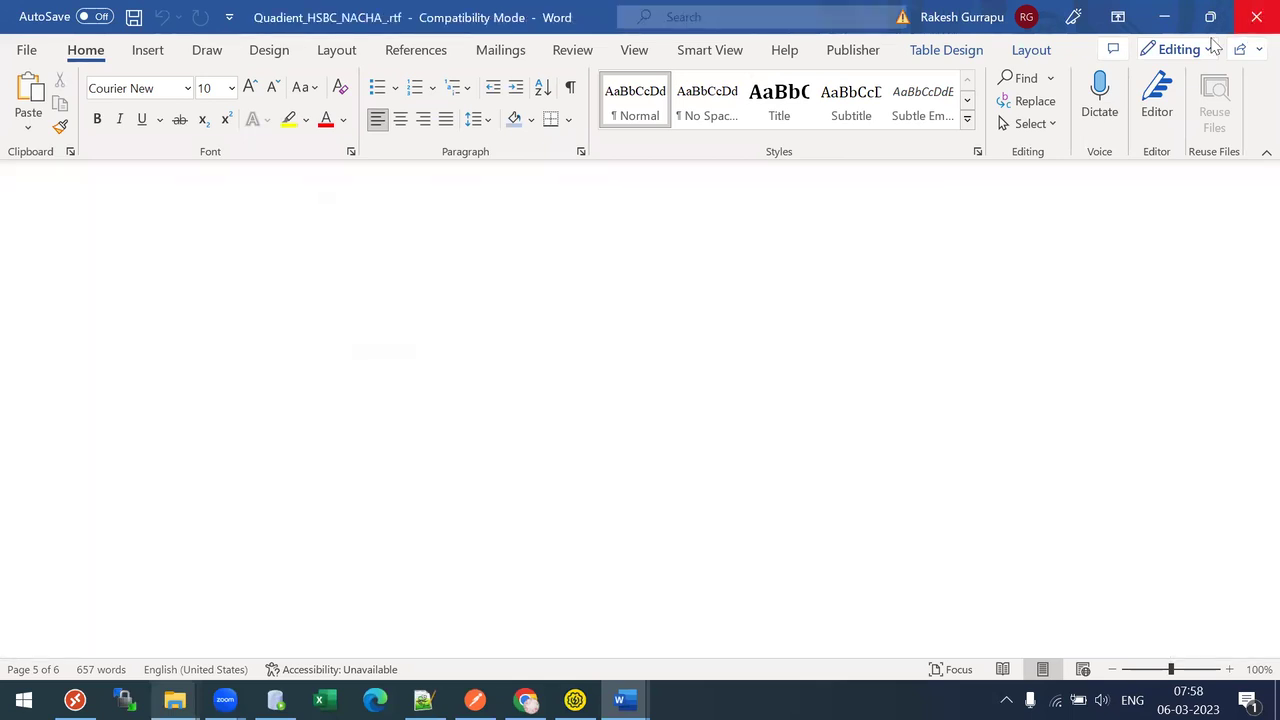
pyautogui.click(1253, 14)
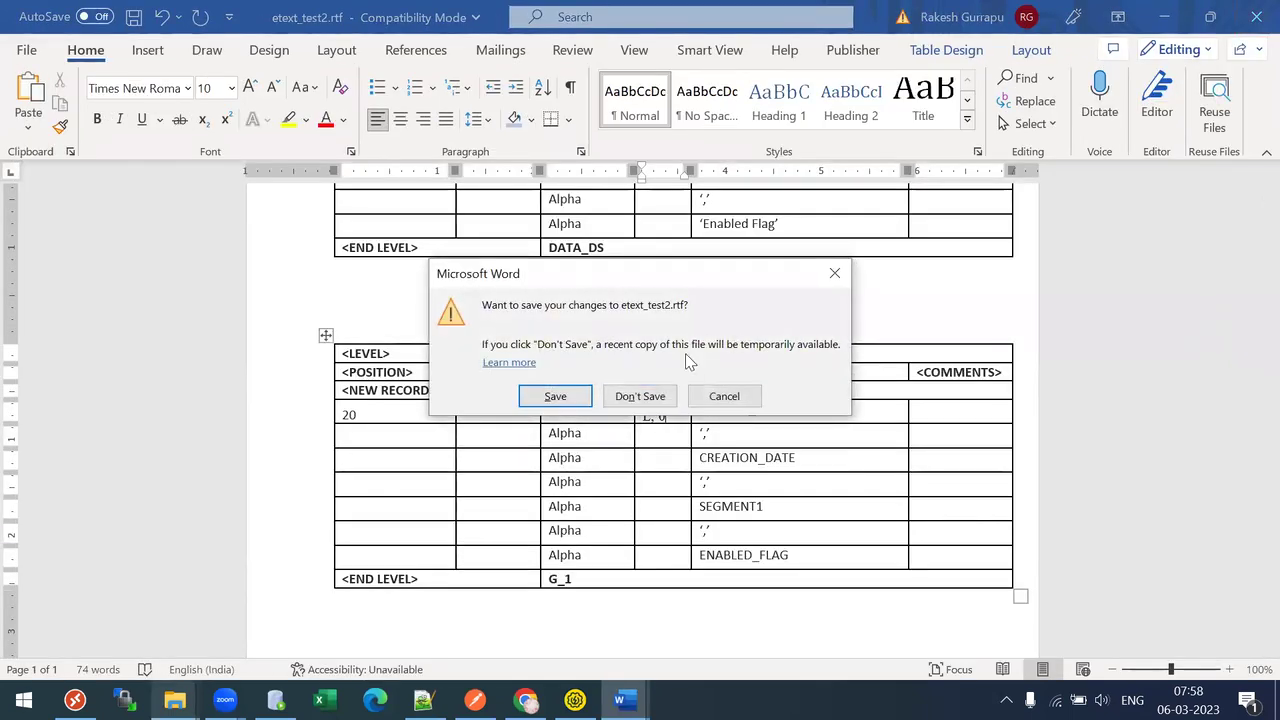
pyautogui.click(645, 398)
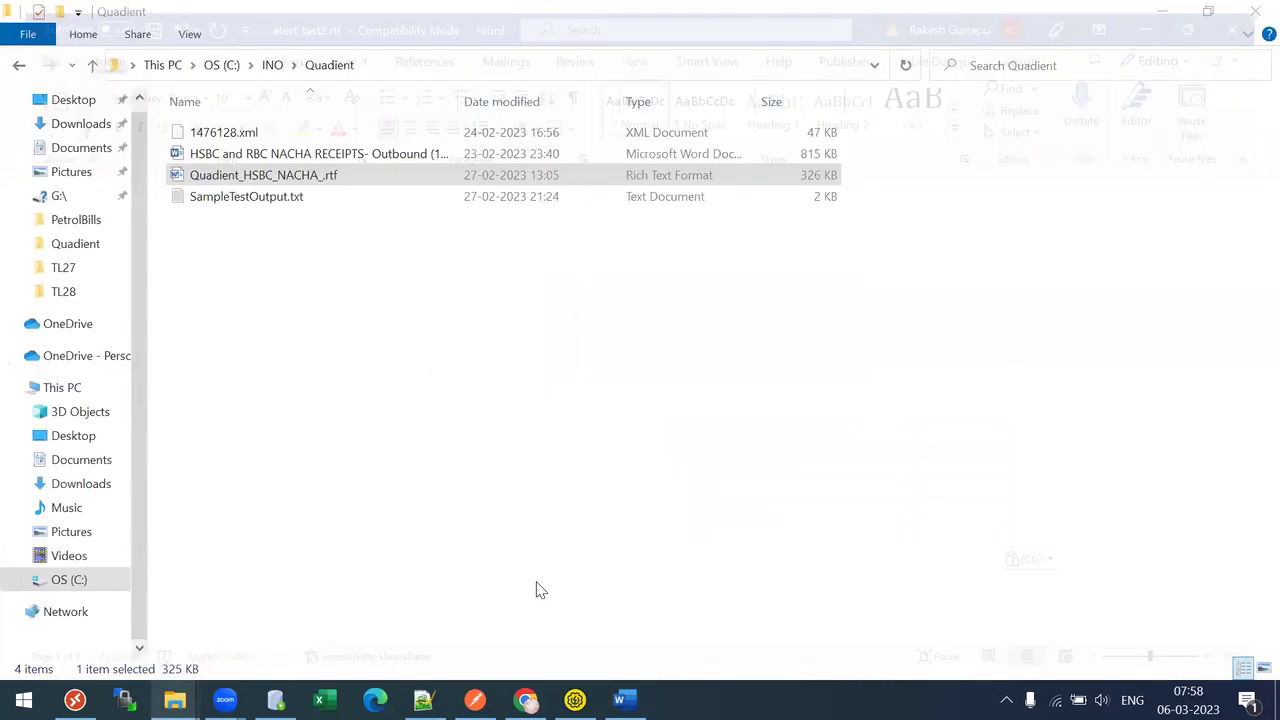